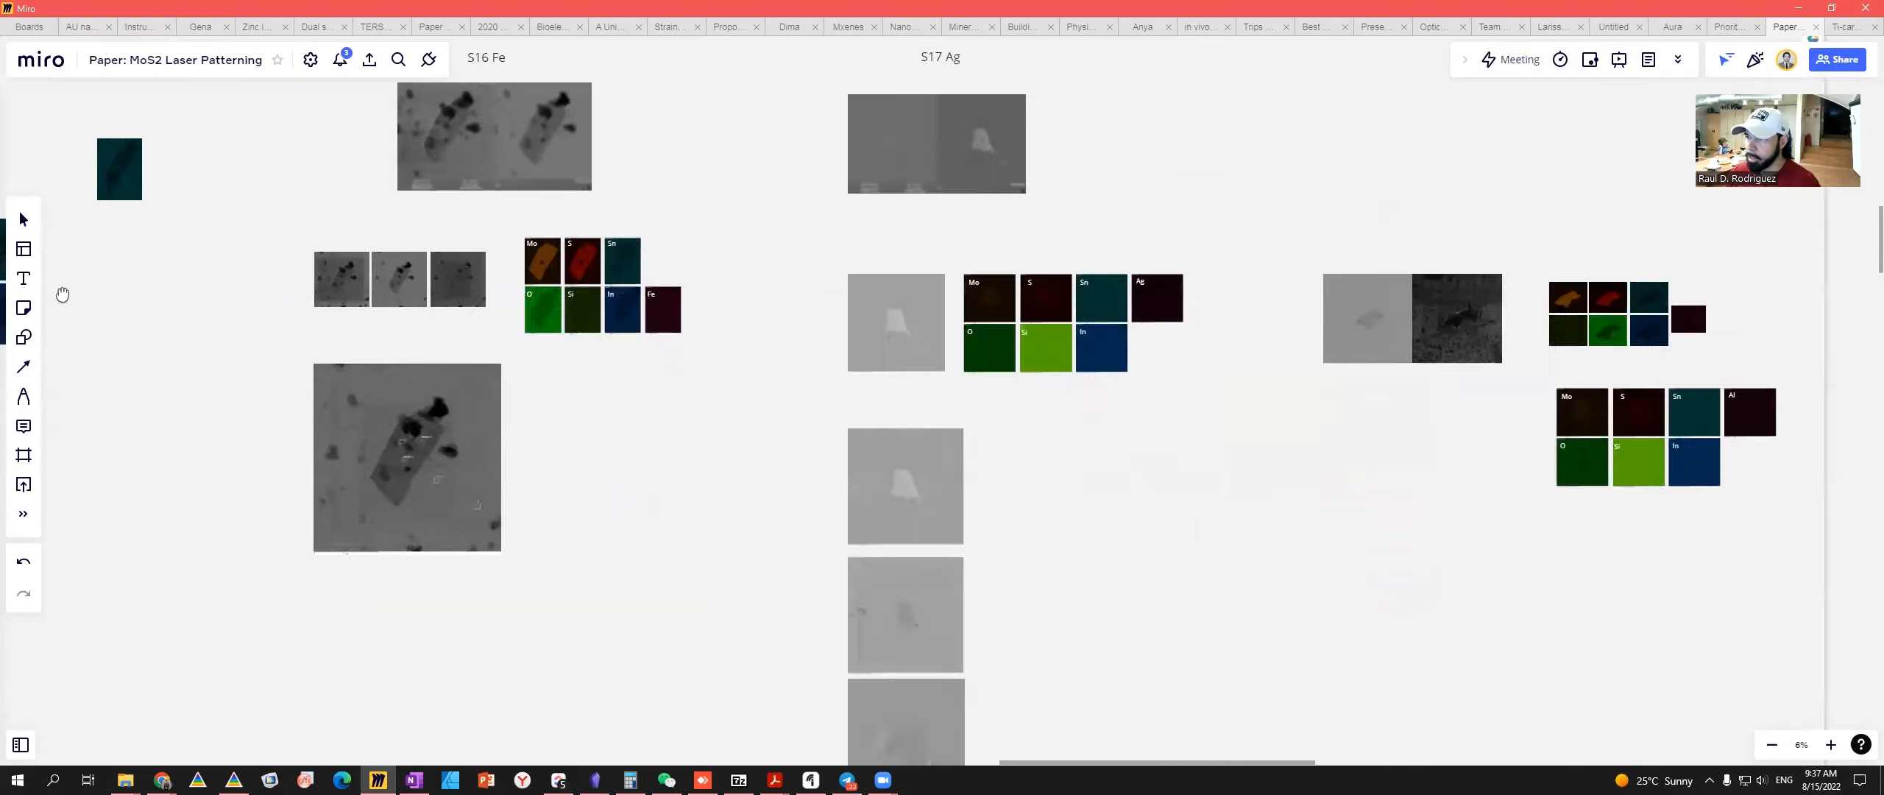
- Browse the MoS2 Laser Patterning board to the X-ray spectra and Mo, S, Ag elemental map figure and view it enlarged
left_click_drag(1211, 433, 778, 158)
scroll(750, 300, "down", 8)
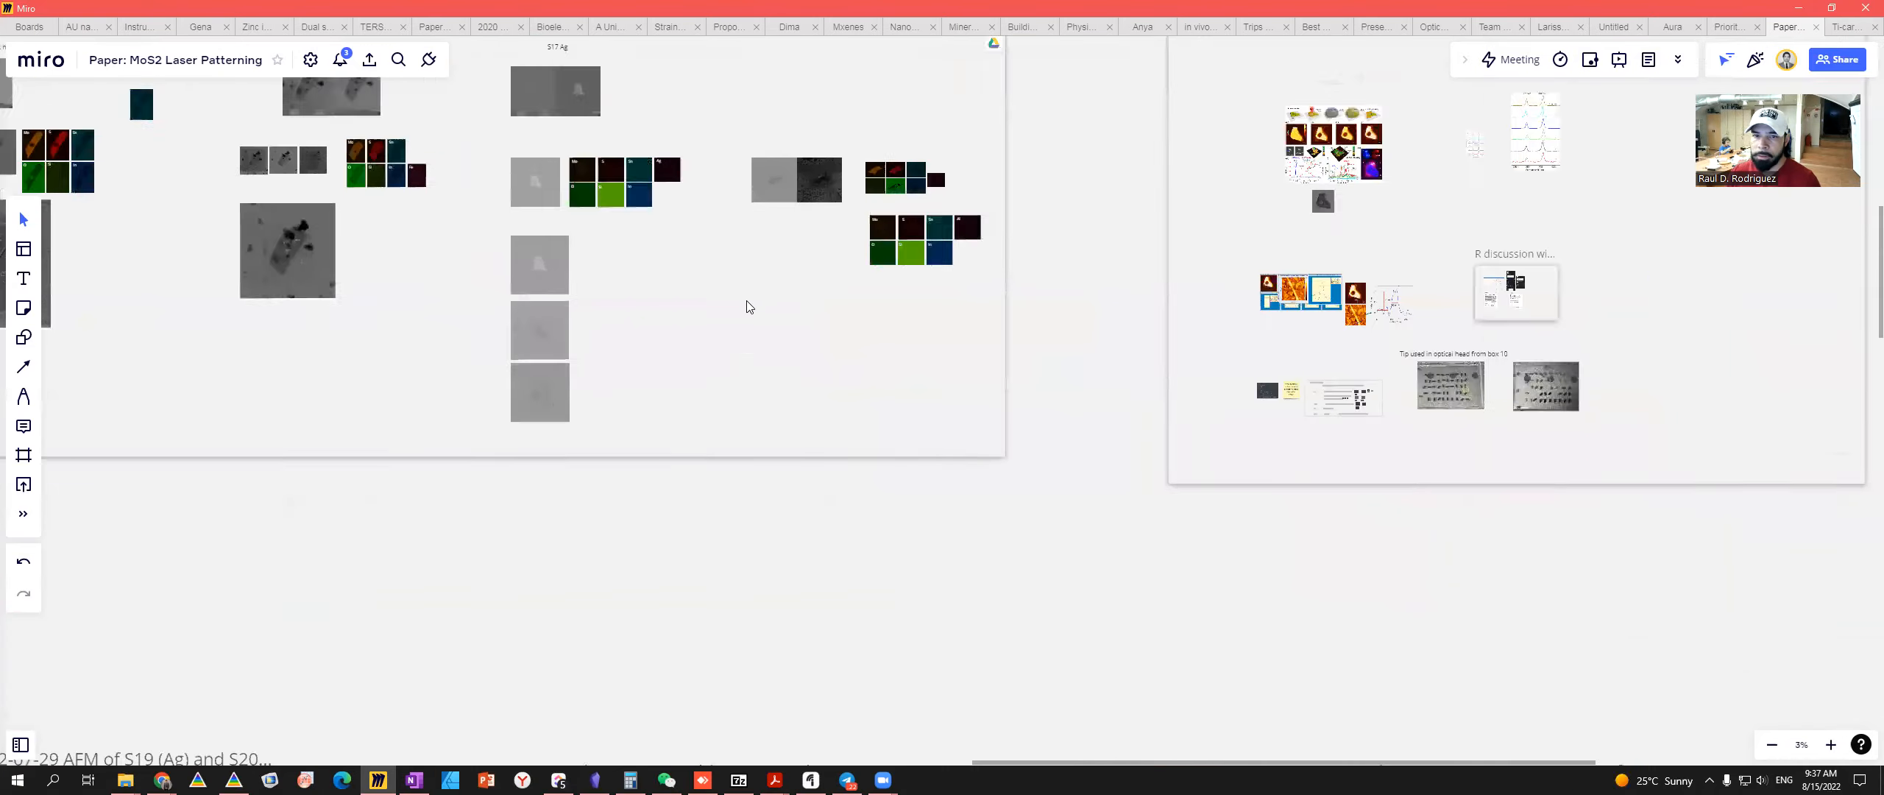
scroll(1157, 317, "up", 6)
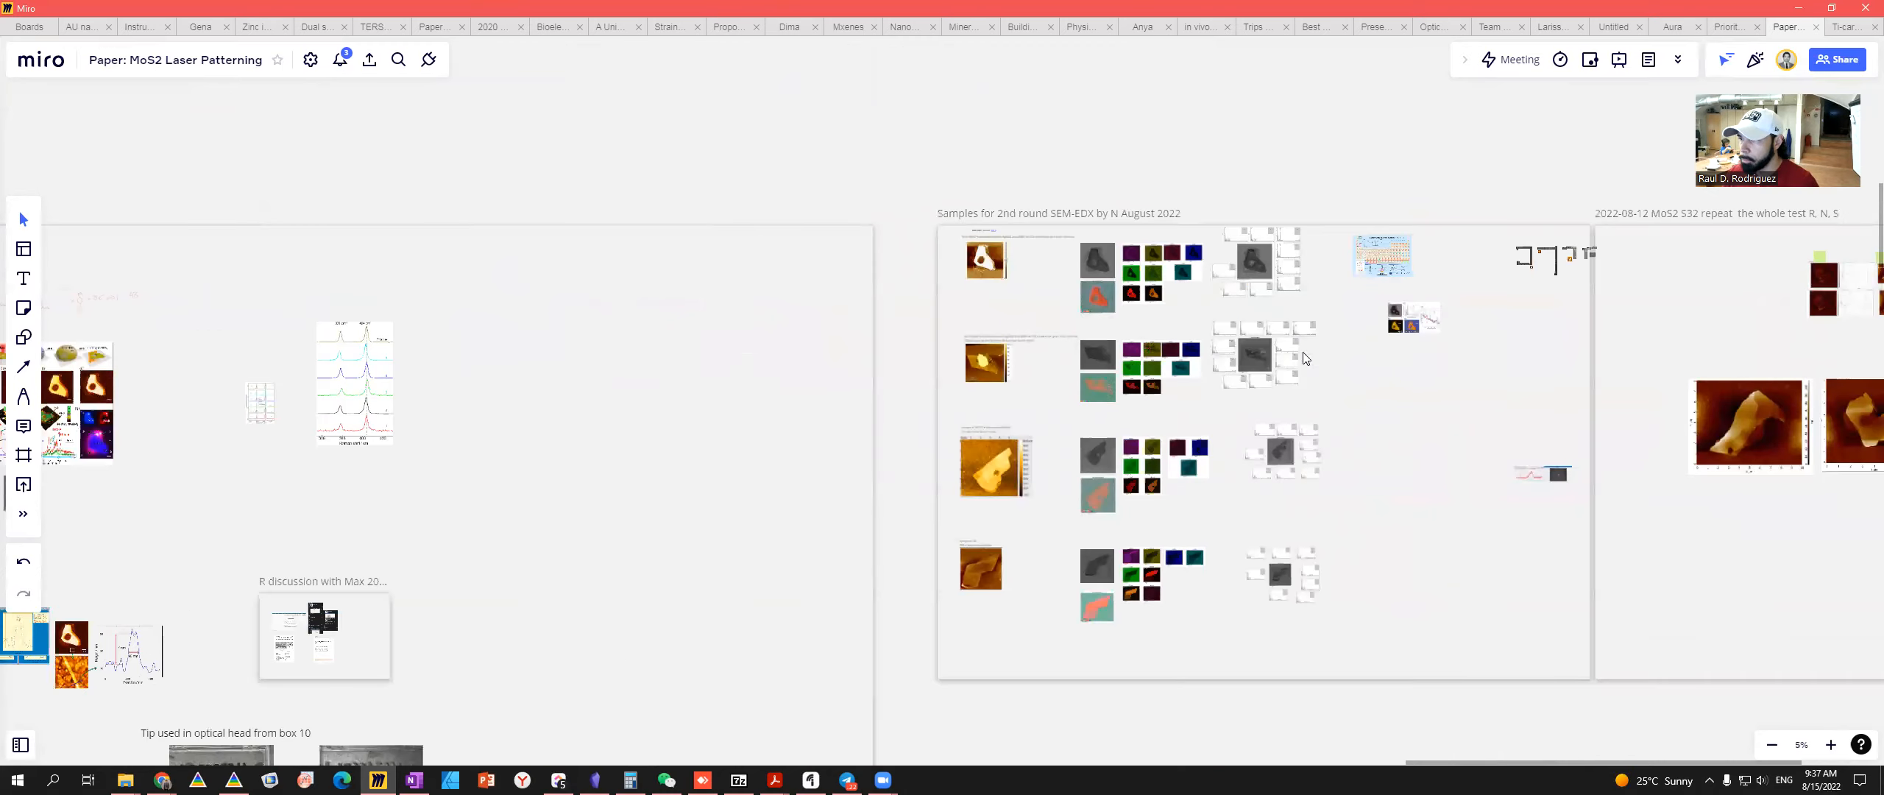
scroll(1453, 304, "up", 8)
scroll(1288, 509, "up", 6)
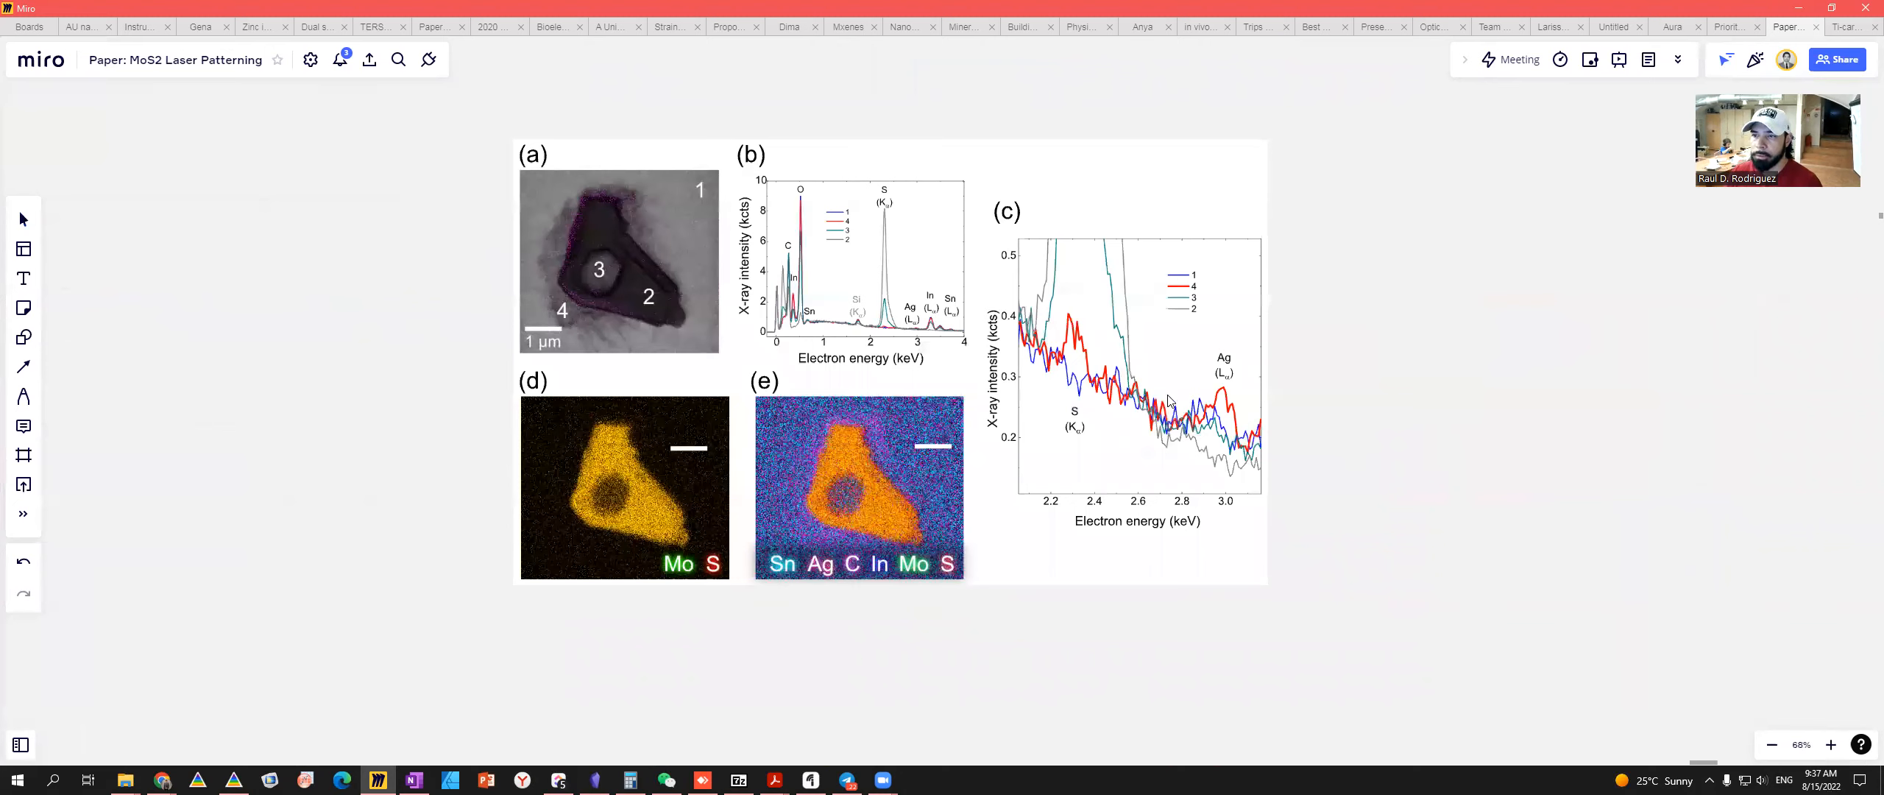
scroll(1169, 401, "up", 2)
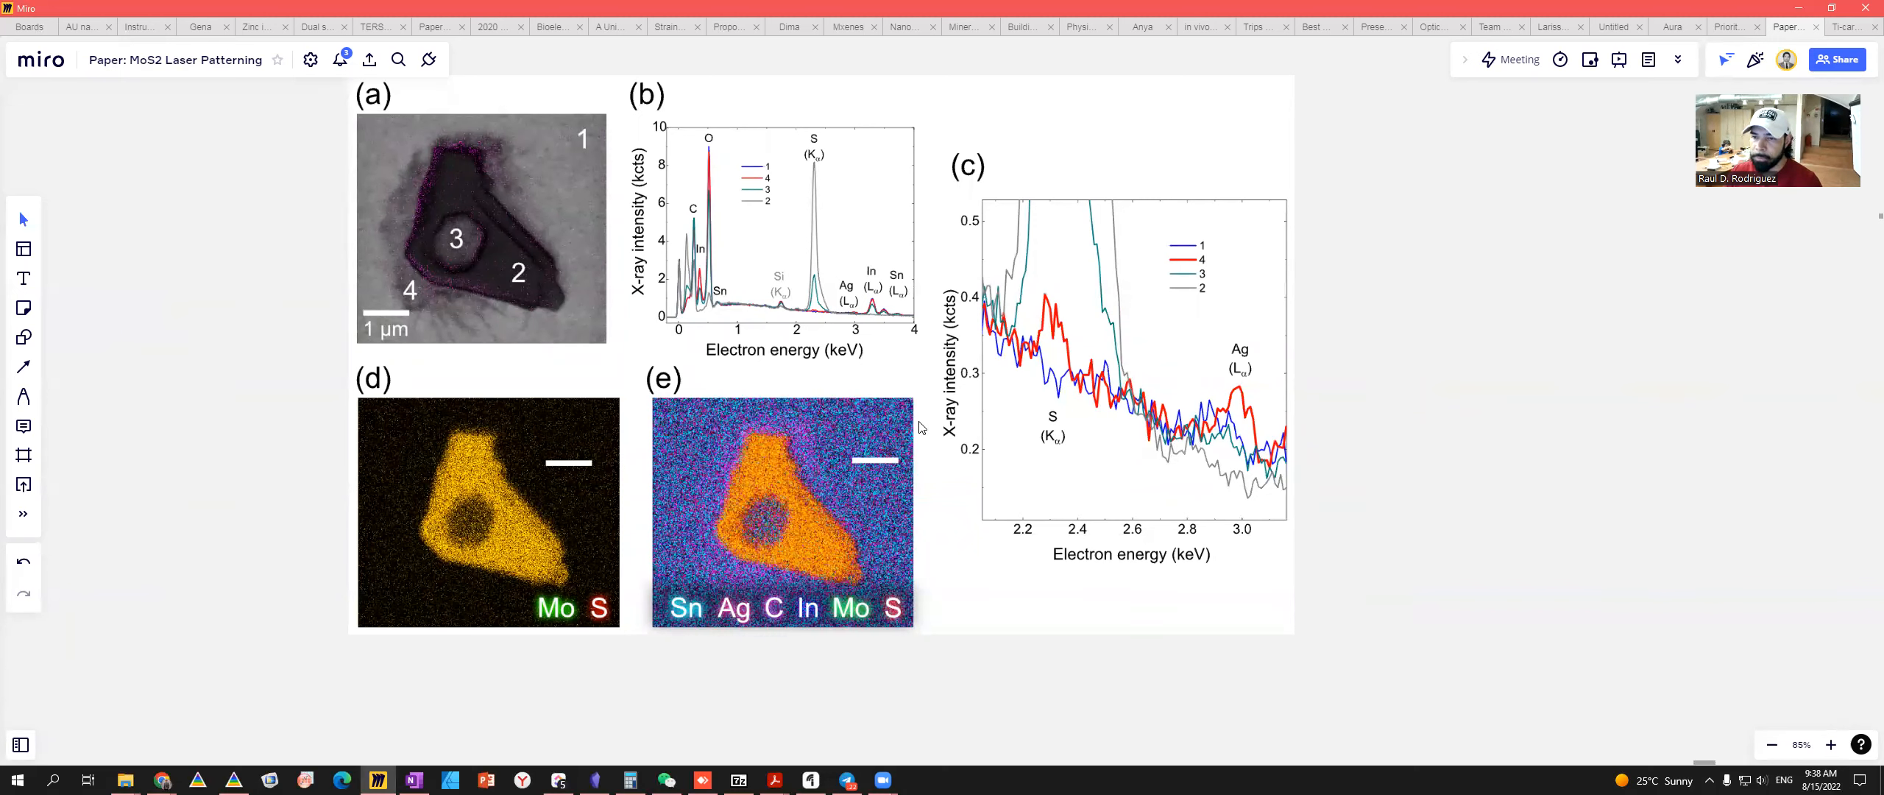
- Find the 4-NBT/AgNPs/MoS2 figure with the laser process scheme and Raman spectra on the board and view it enlarged
scroll(920, 427, "down", 5)
scroll(861, 430, "down", 2)
left_click_drag(798, 424, 1571, 375)
left_click_drag(714, 471, 1690, 430)
scroll(615, 459, "up", 3)
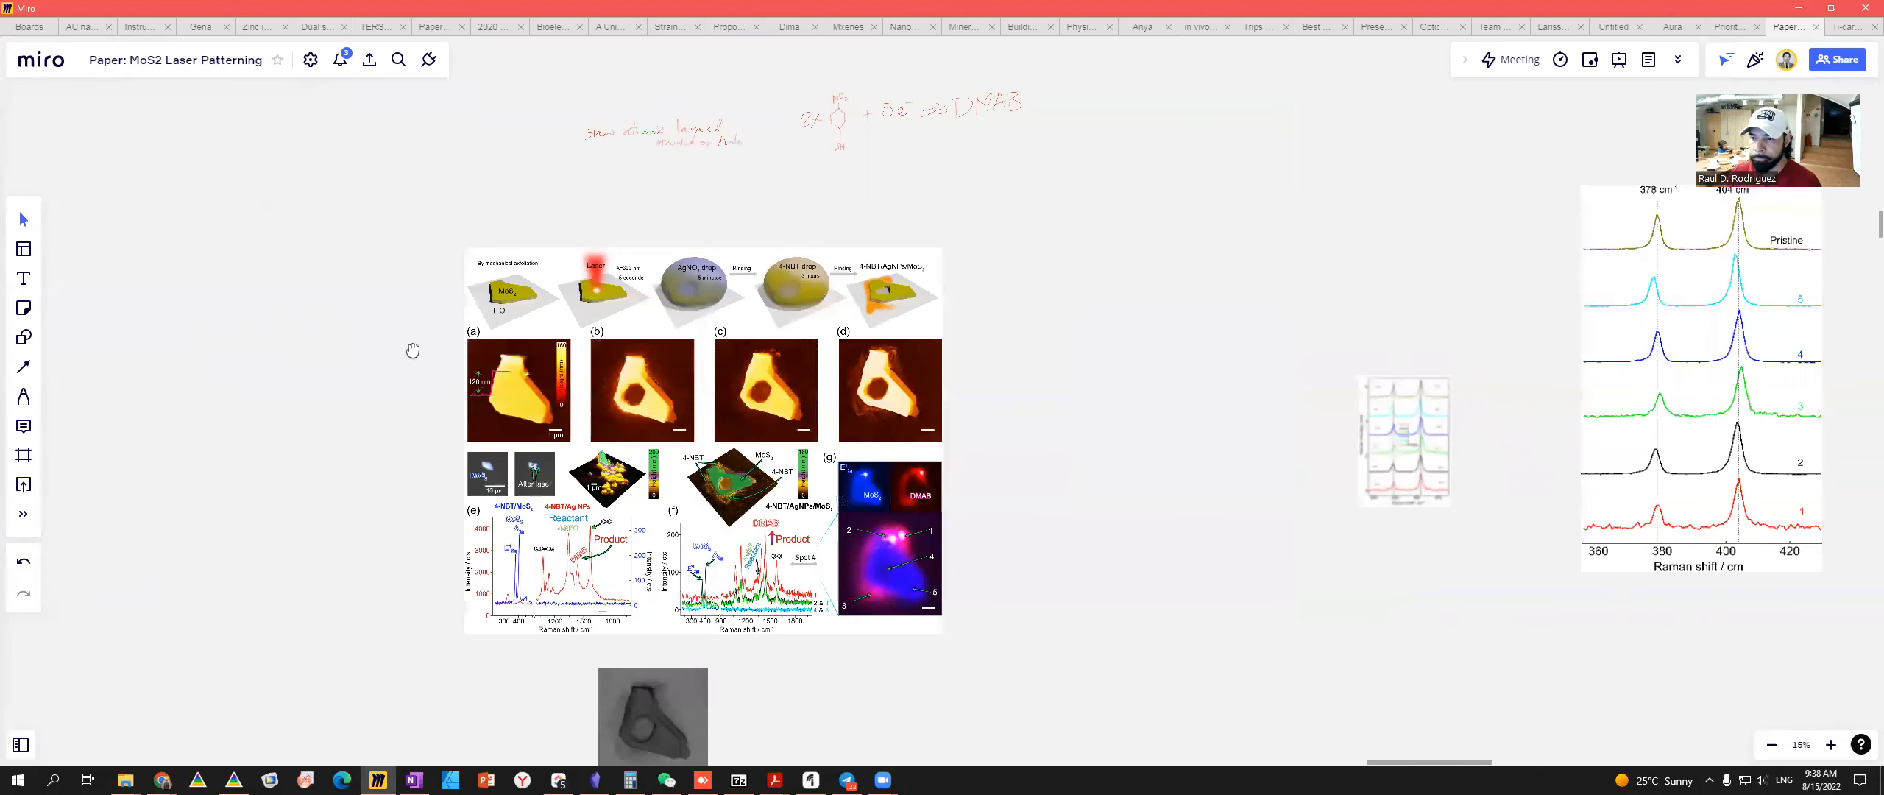
left_click_drag(412, 354, 589, 289)
scroll(930, 334, "up", 2)
- Switch to Image Analysis and examine the spectra at several points on the flake and background of the 7.Andor Raman map
key("alt+Tab")
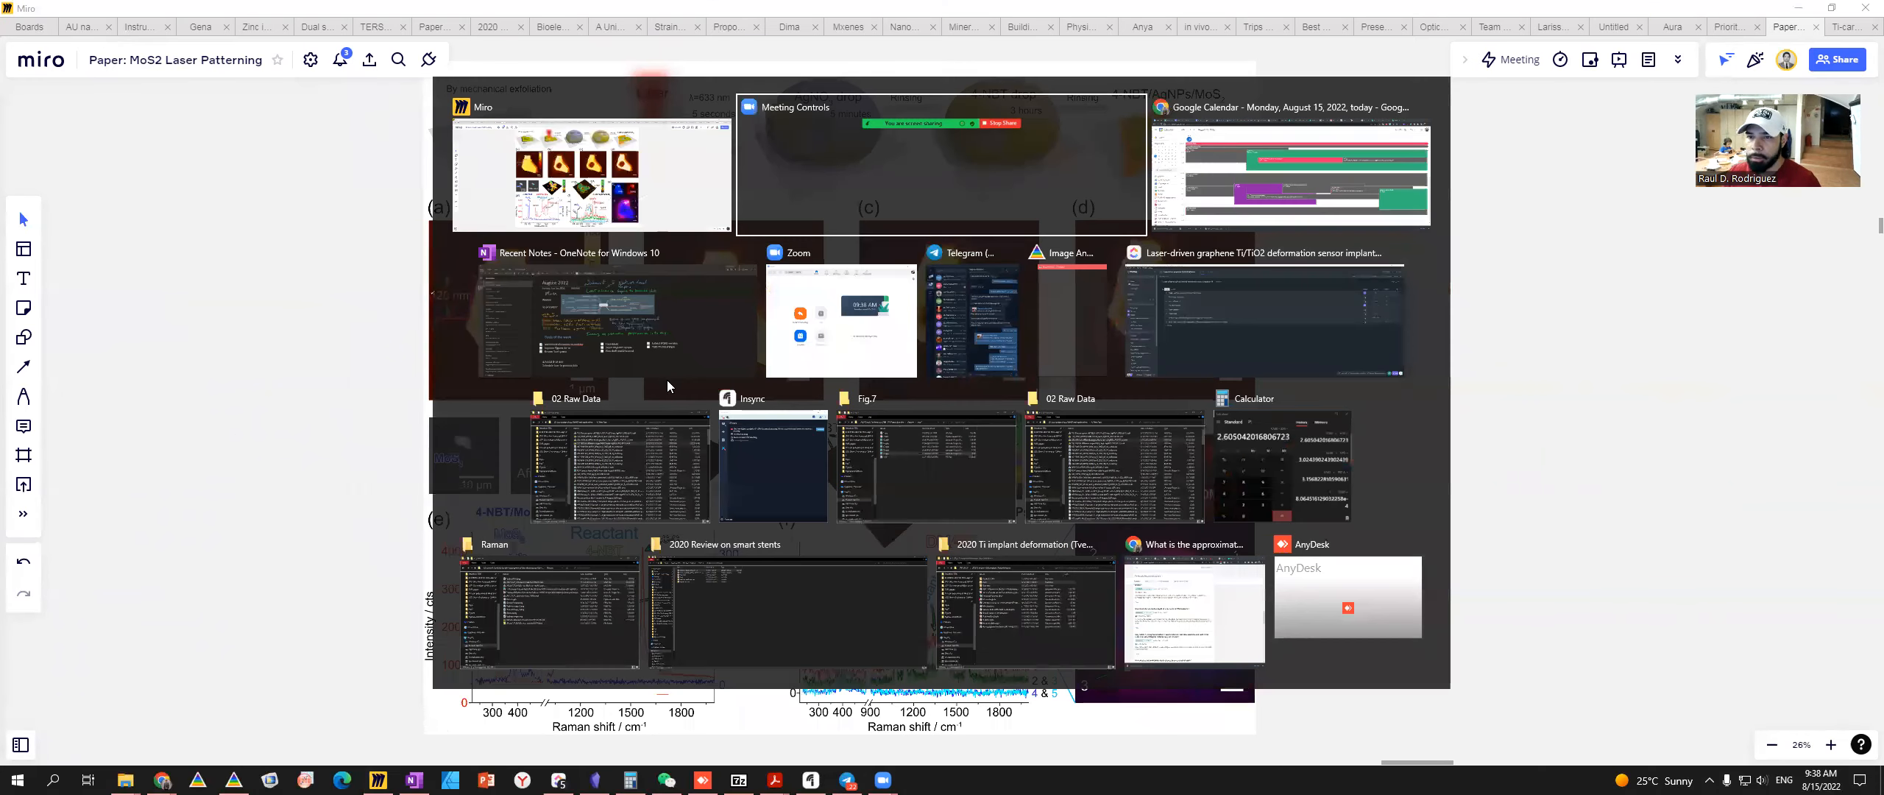
left_click(1071, 288)
left_click(363, 224)
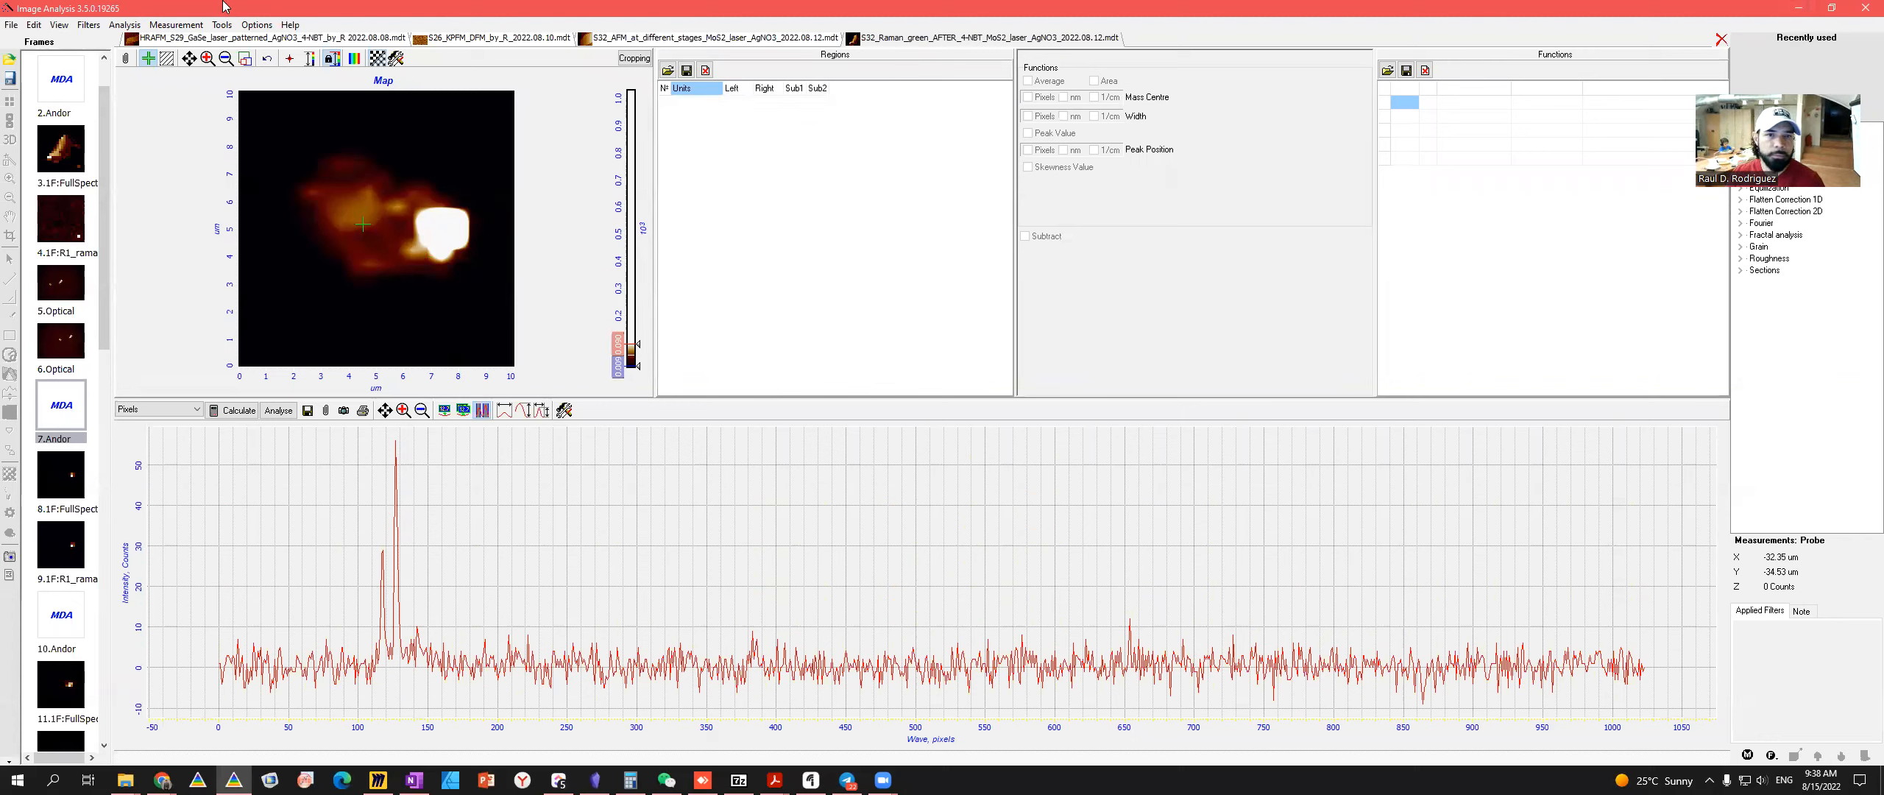
left_click_drag(374, 233, 394, 228)
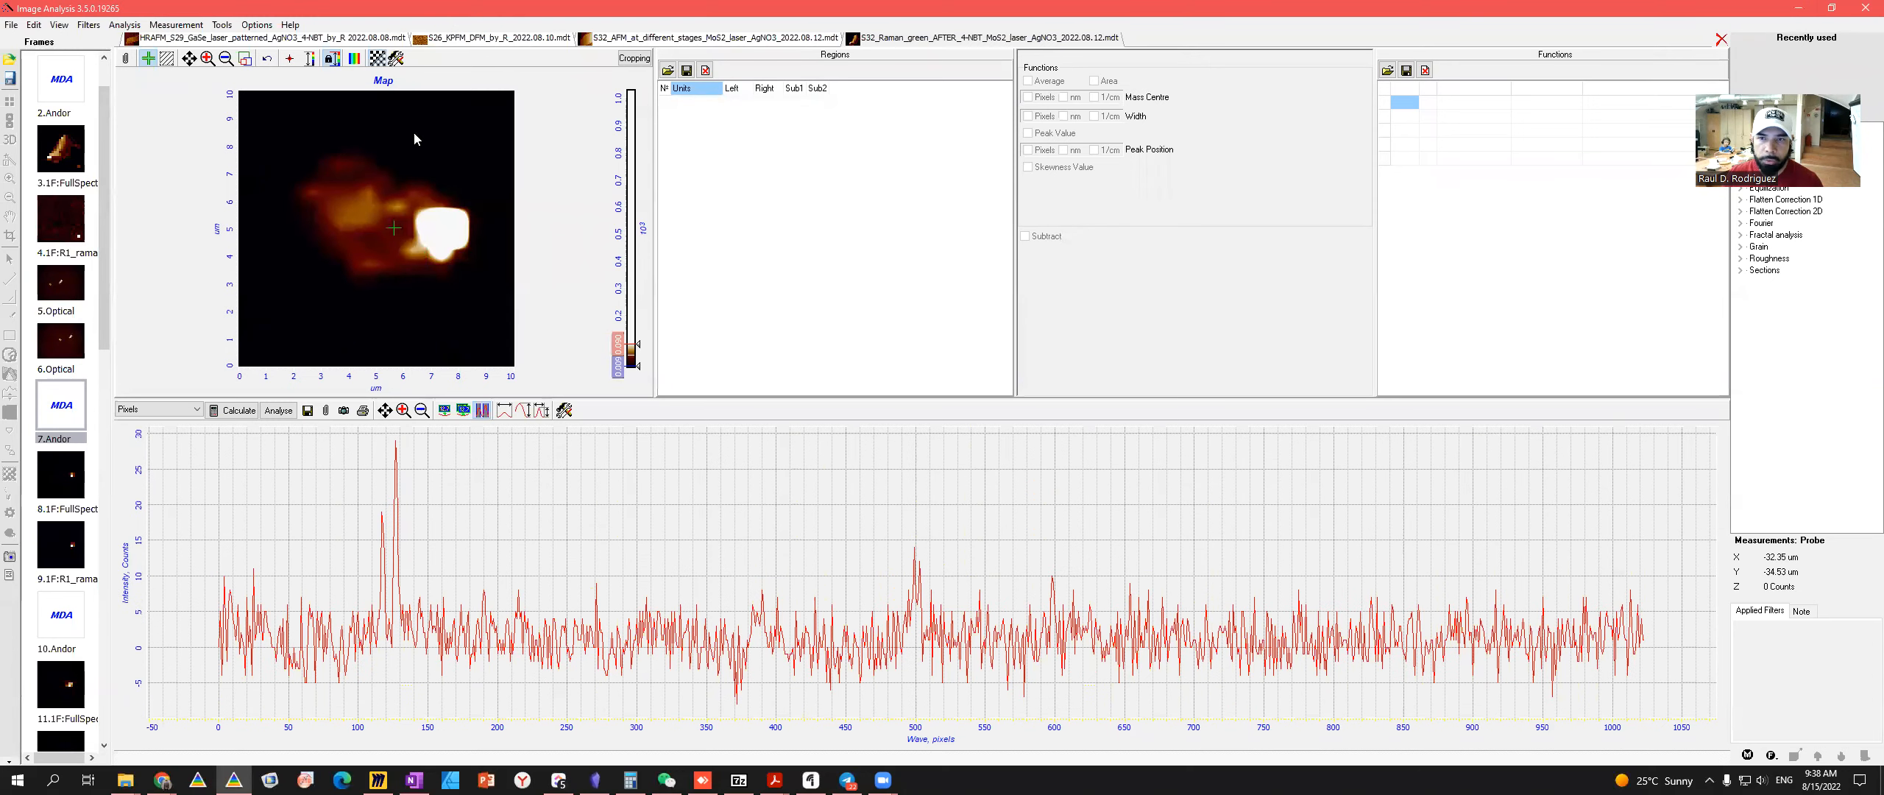
left_click(363, 190)
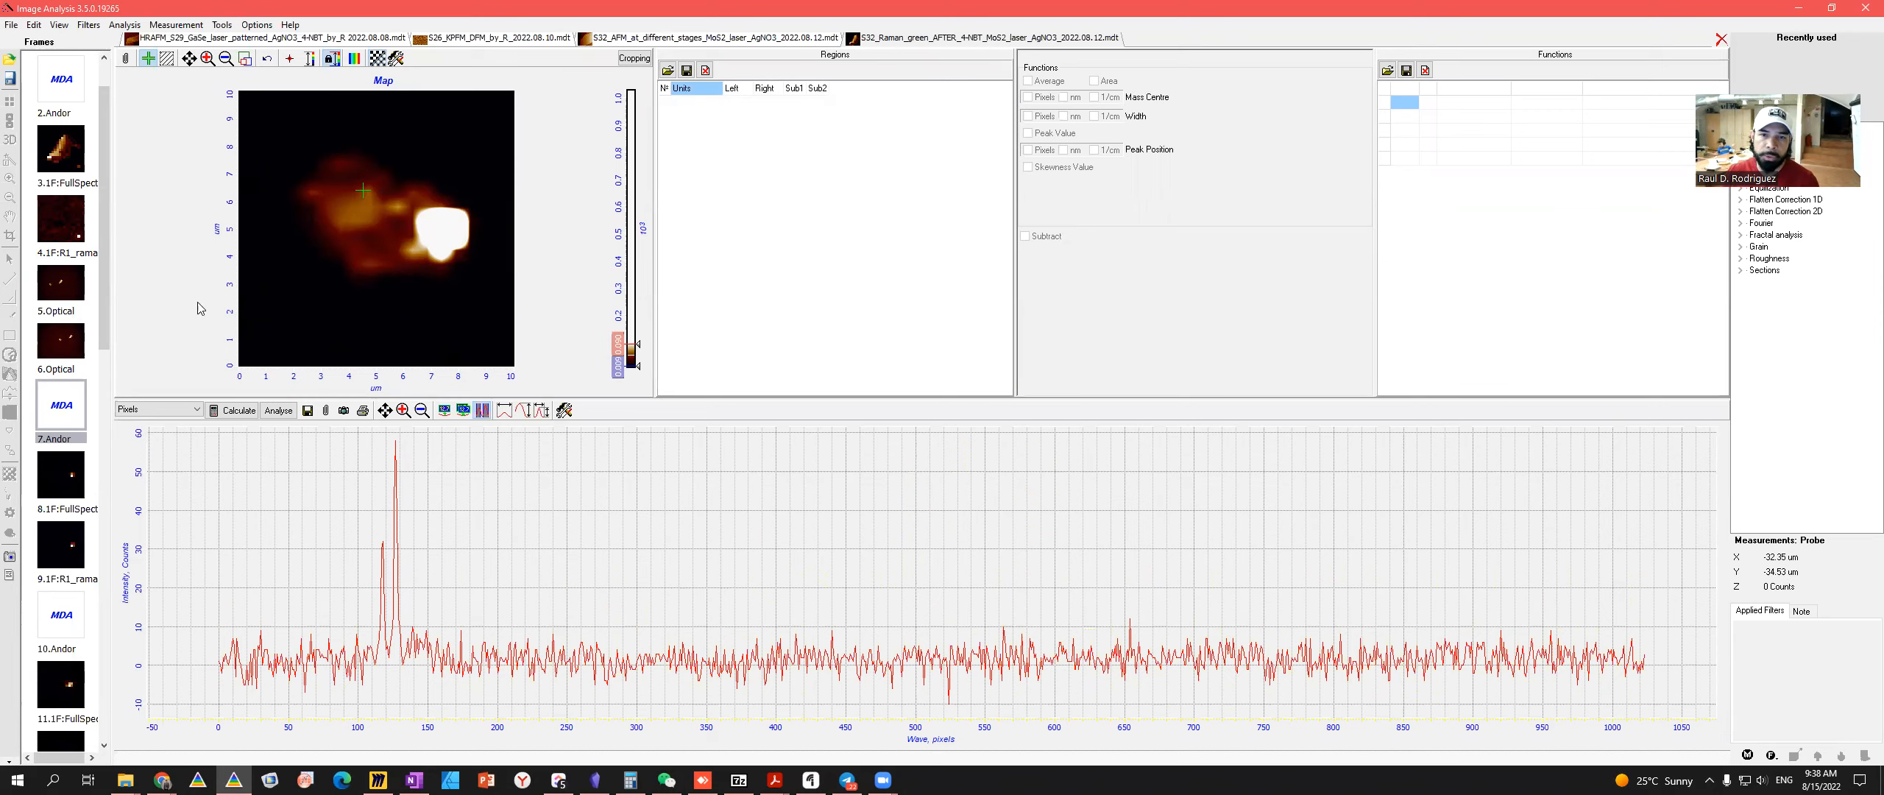
left_click(366, 204)
left_click_drag(369, 265, 281, 144)
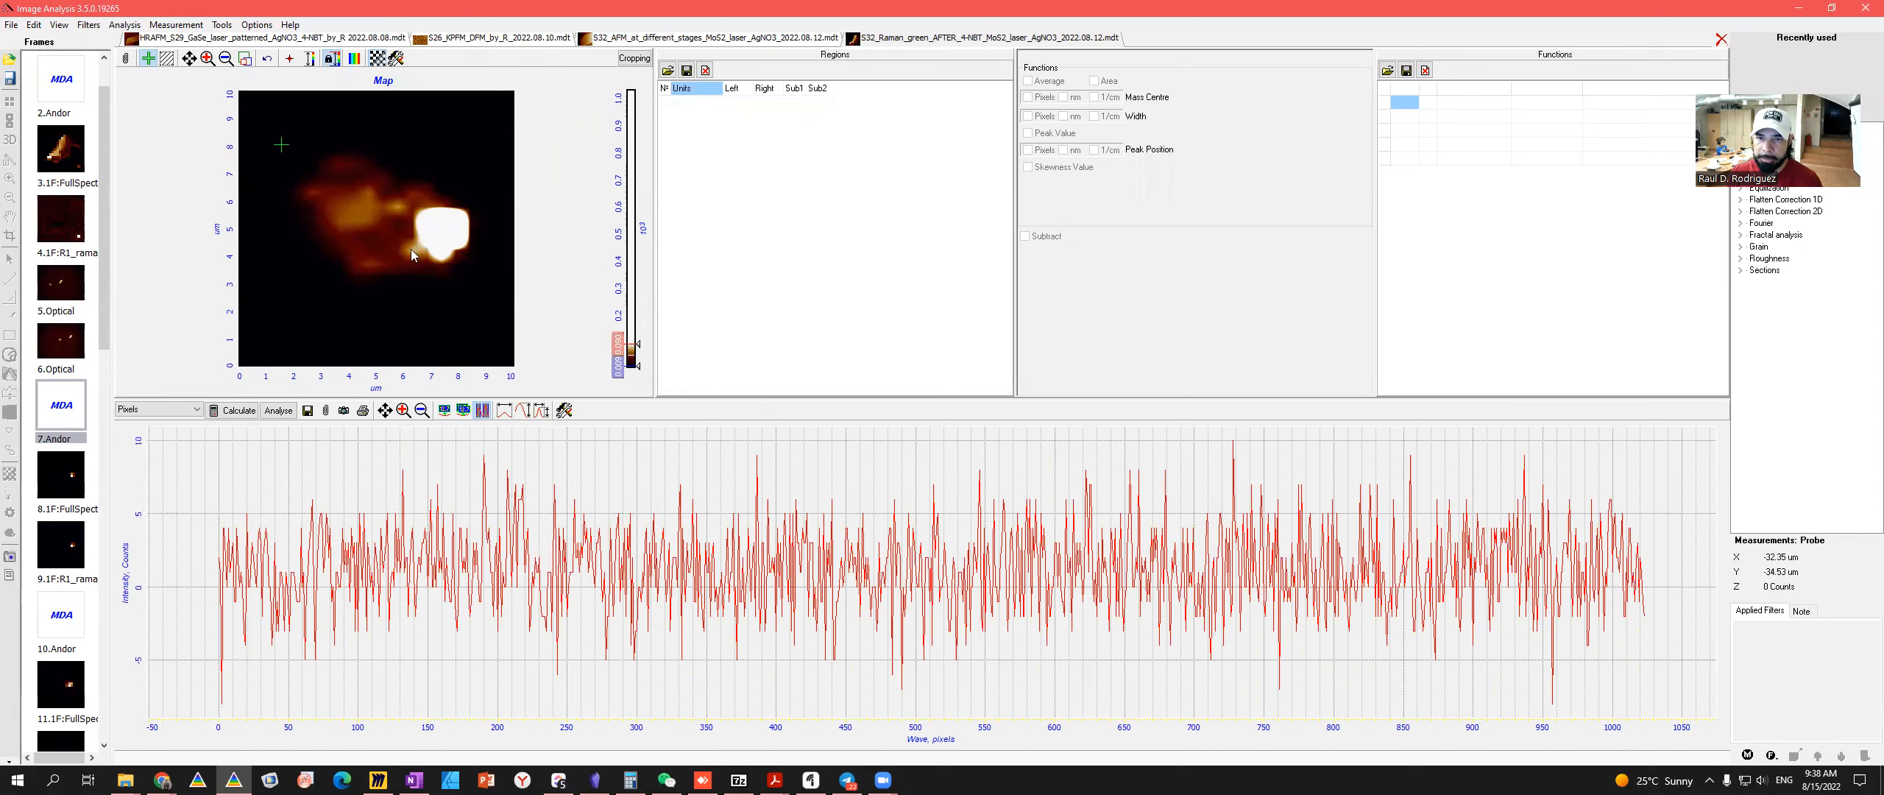
left_click(405, 217)
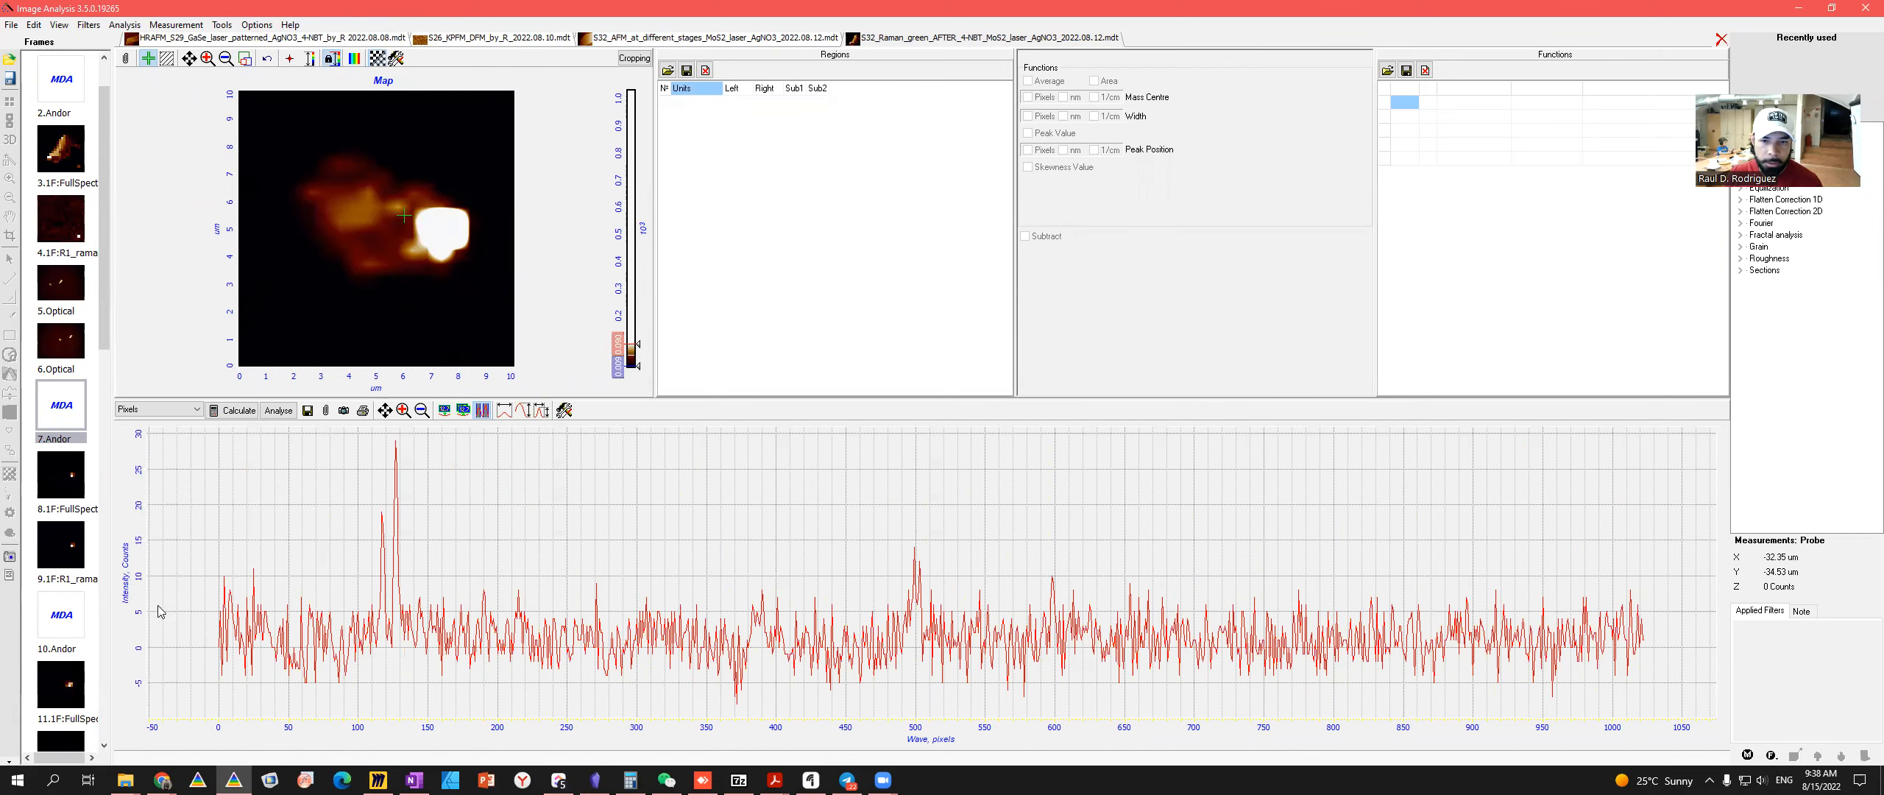
- Show the 7.Andor spectrum in Raman Shift (1/cm) and narrow the map's colour range to bring out the flake while sampling its spectra
left_click(184, 411)
left_click(184, 450)
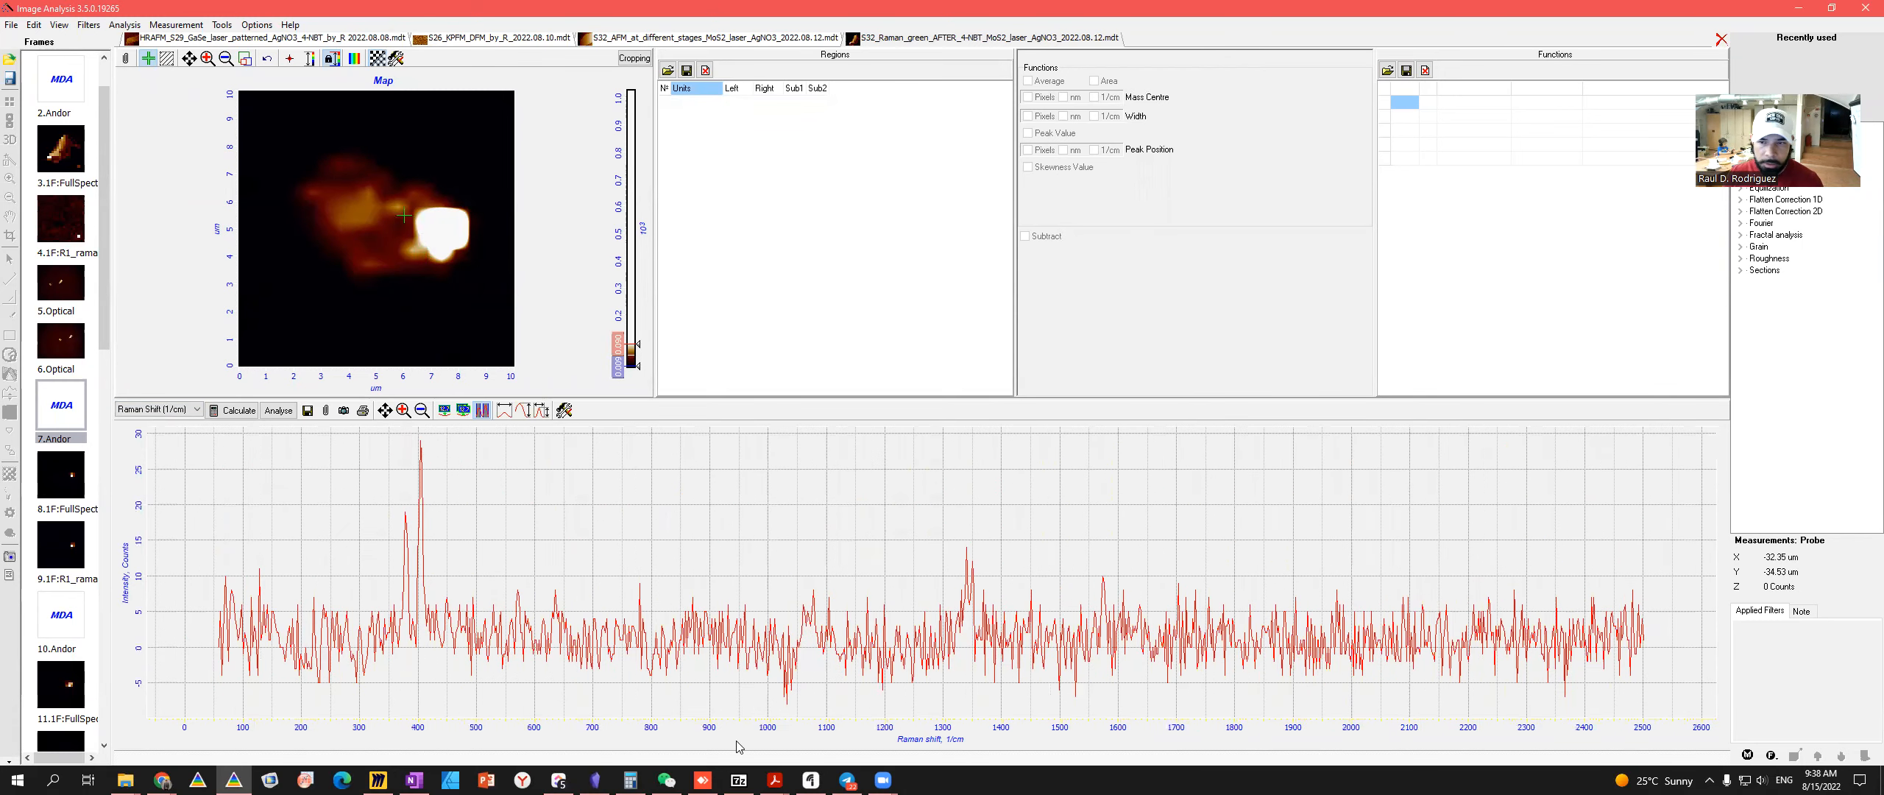
left_click_drag(471, 250, 367, 154)
left_click(331, 204)
mouse_move(617, 343)
left_mouse_down()
mouse_move(615, 148)
mouse_move(626, 378)
mouse_move(624, 356)
left_mouse_up()
mouse_move(331, 204)
left_mouse_down()
mouse_move(368, 271)
mouse_move(391, 148)
mouse_move(313, 136)
mouse_move(482, 290)
left_mouse_up()
mouse_move(346, 231)
left_mouse_down()
mouse_move(462, 229)
mouse_move(437, 243)
mouse_move(416, 214)
mouse_move(362, 249)
mouse_move(380, 236)
left_mouse_up()
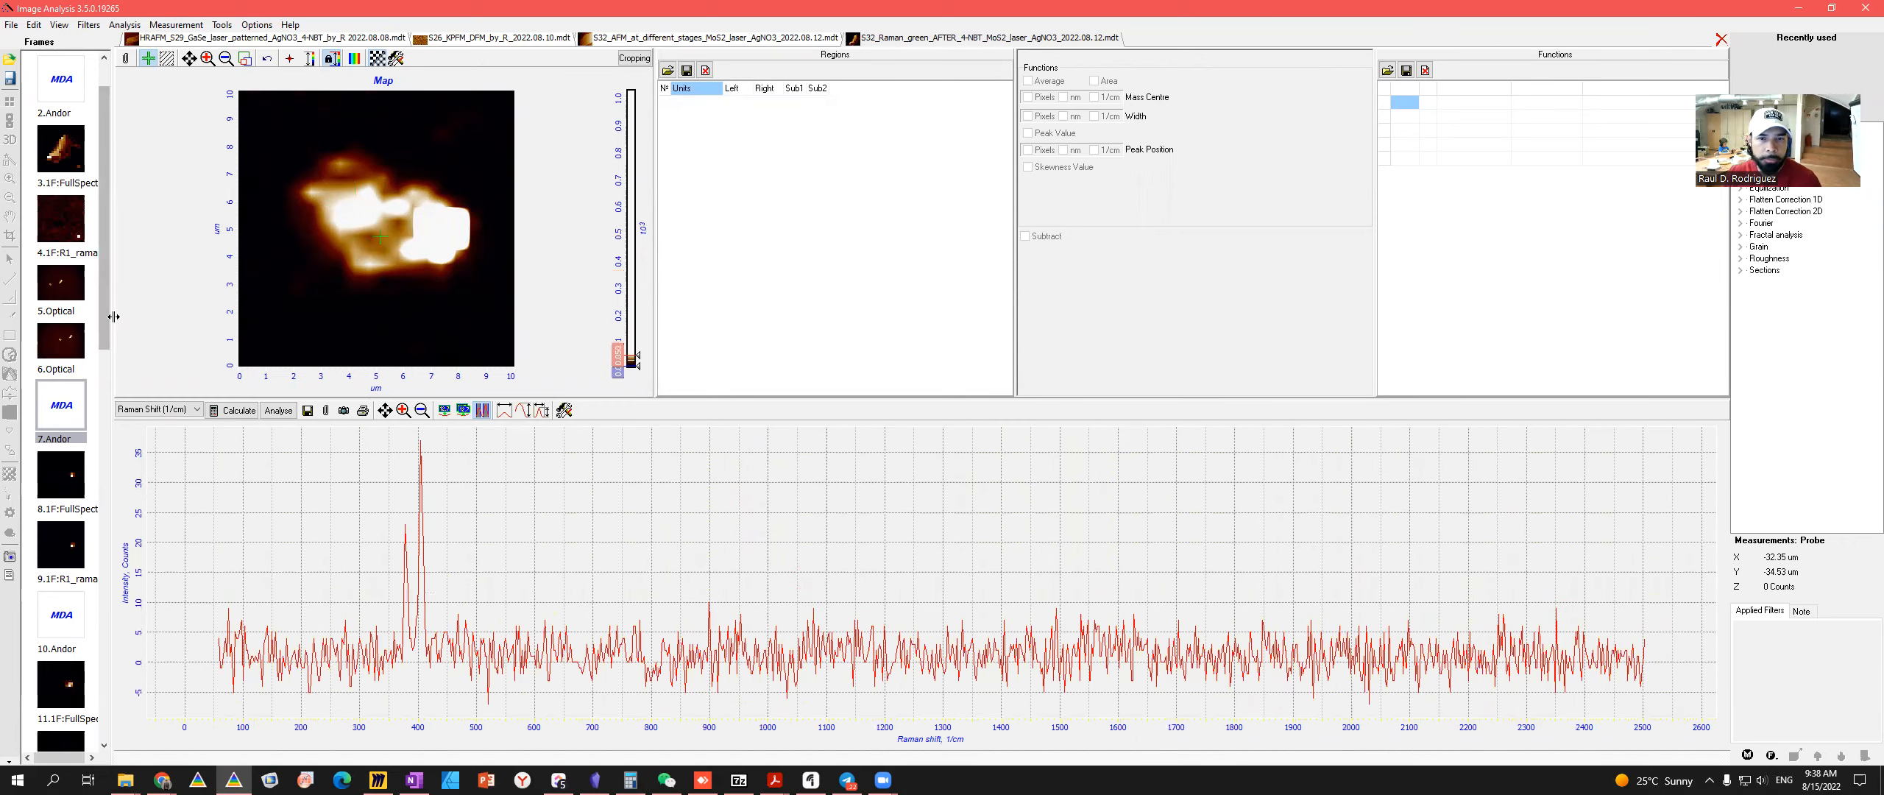
- Open the 10.Andor frame and show its spectrum in Raman Shift (1/cm) at a point above the bright spot
scroll(105, 322, "up", 2)
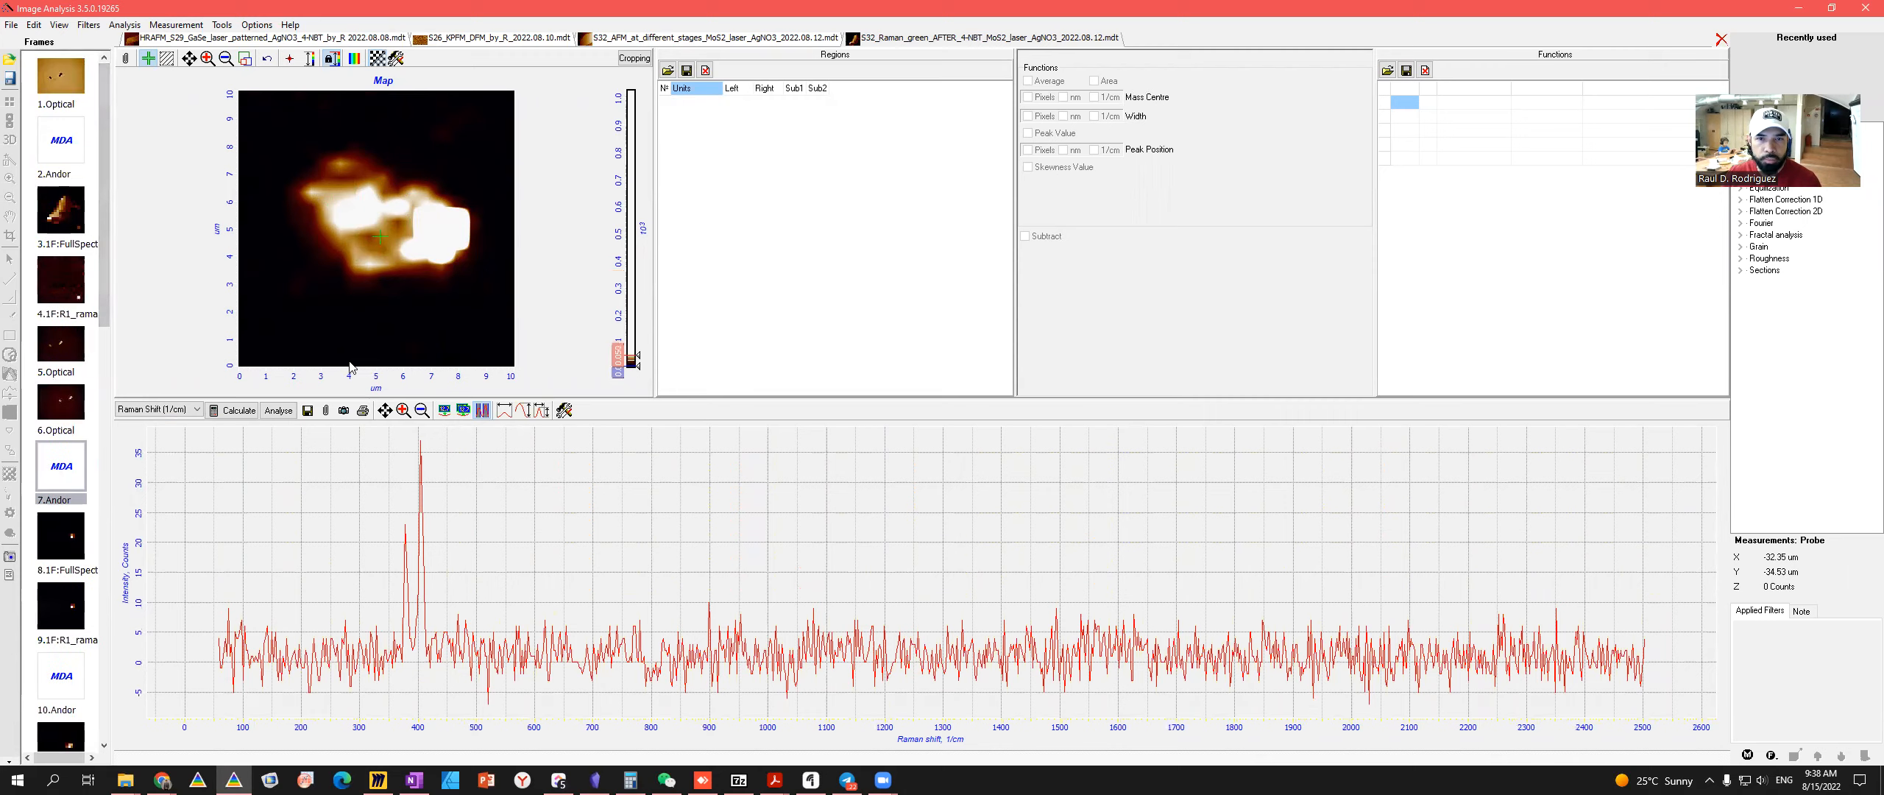
left_click(64, 676)
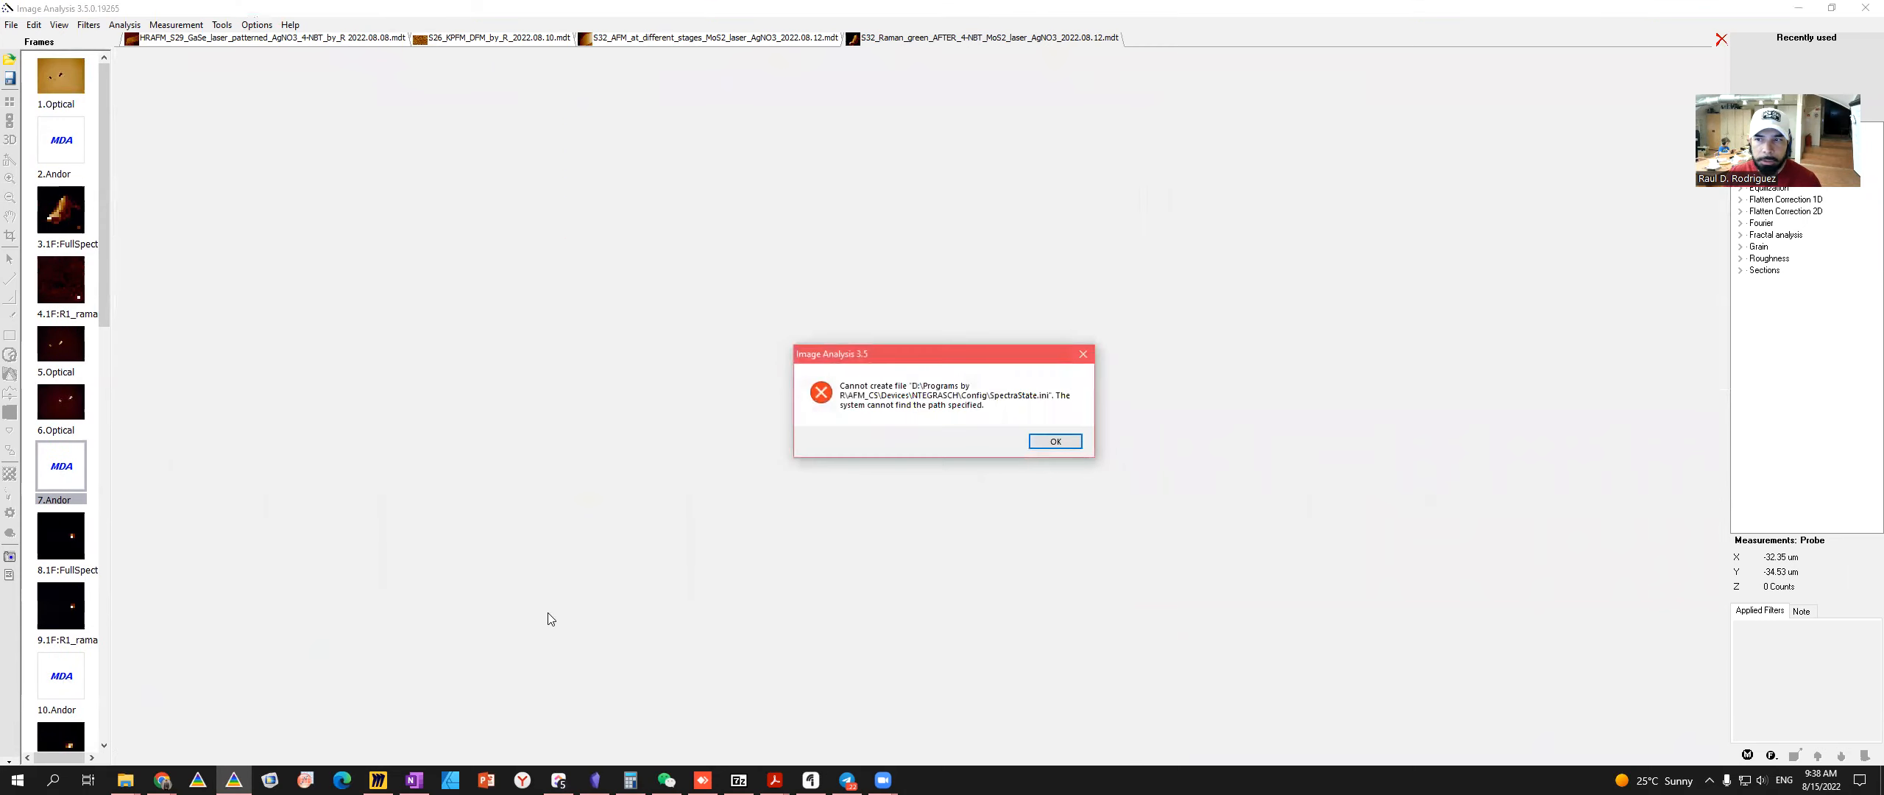
left_click(1032, 438)
left_click(65, 684)
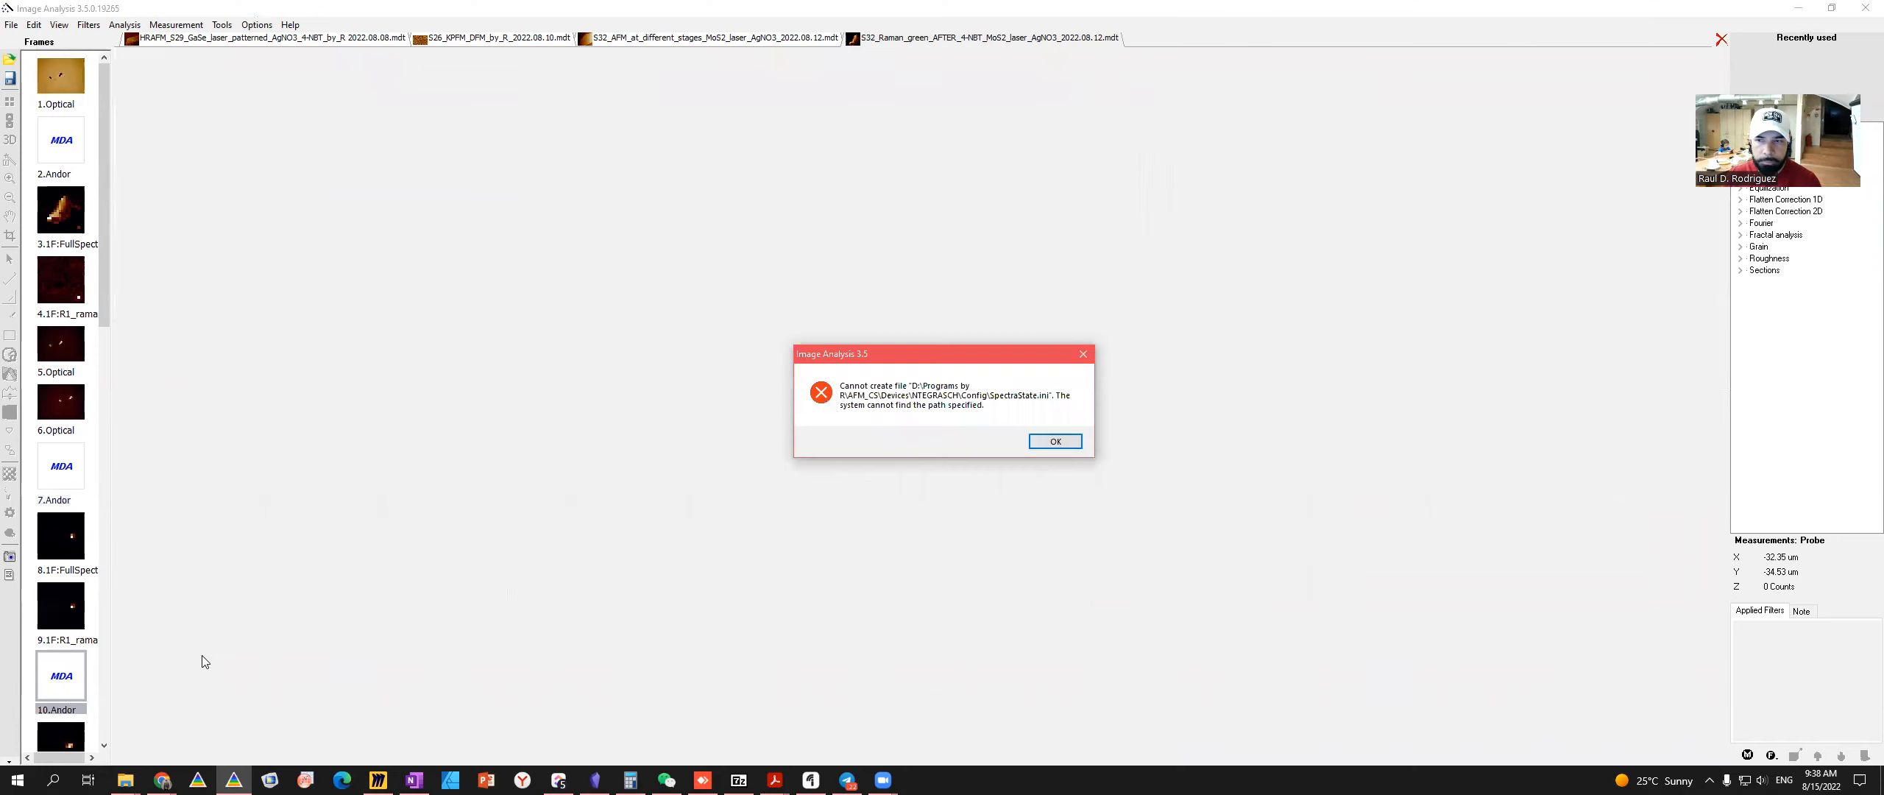
left_click(1073, 447)
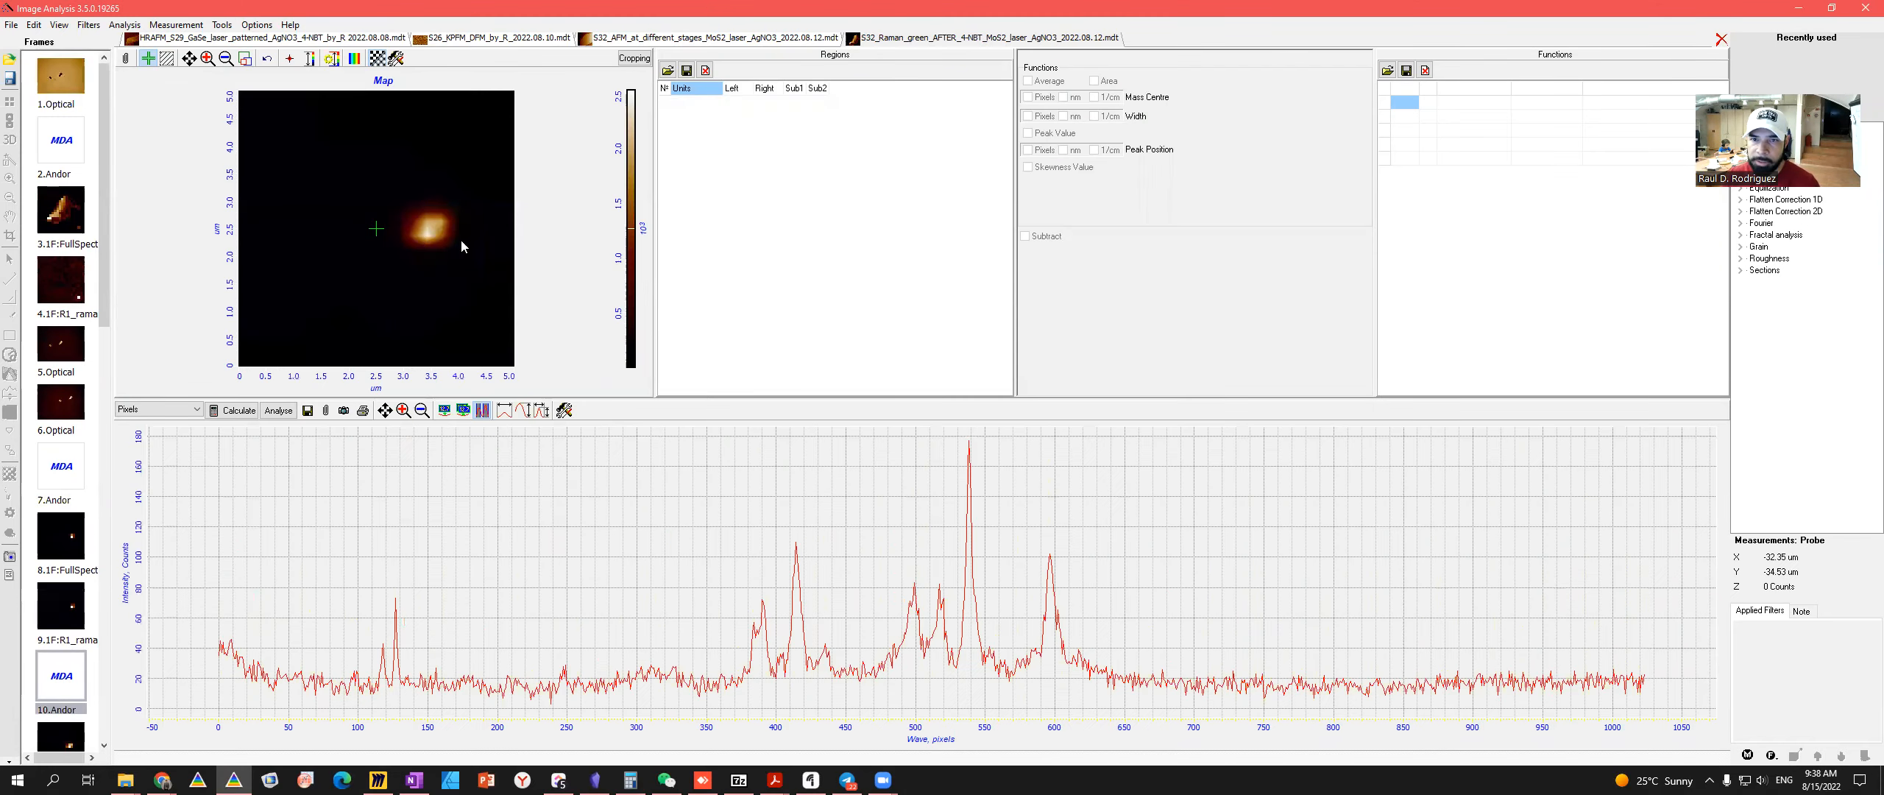
left_click(365, 175)
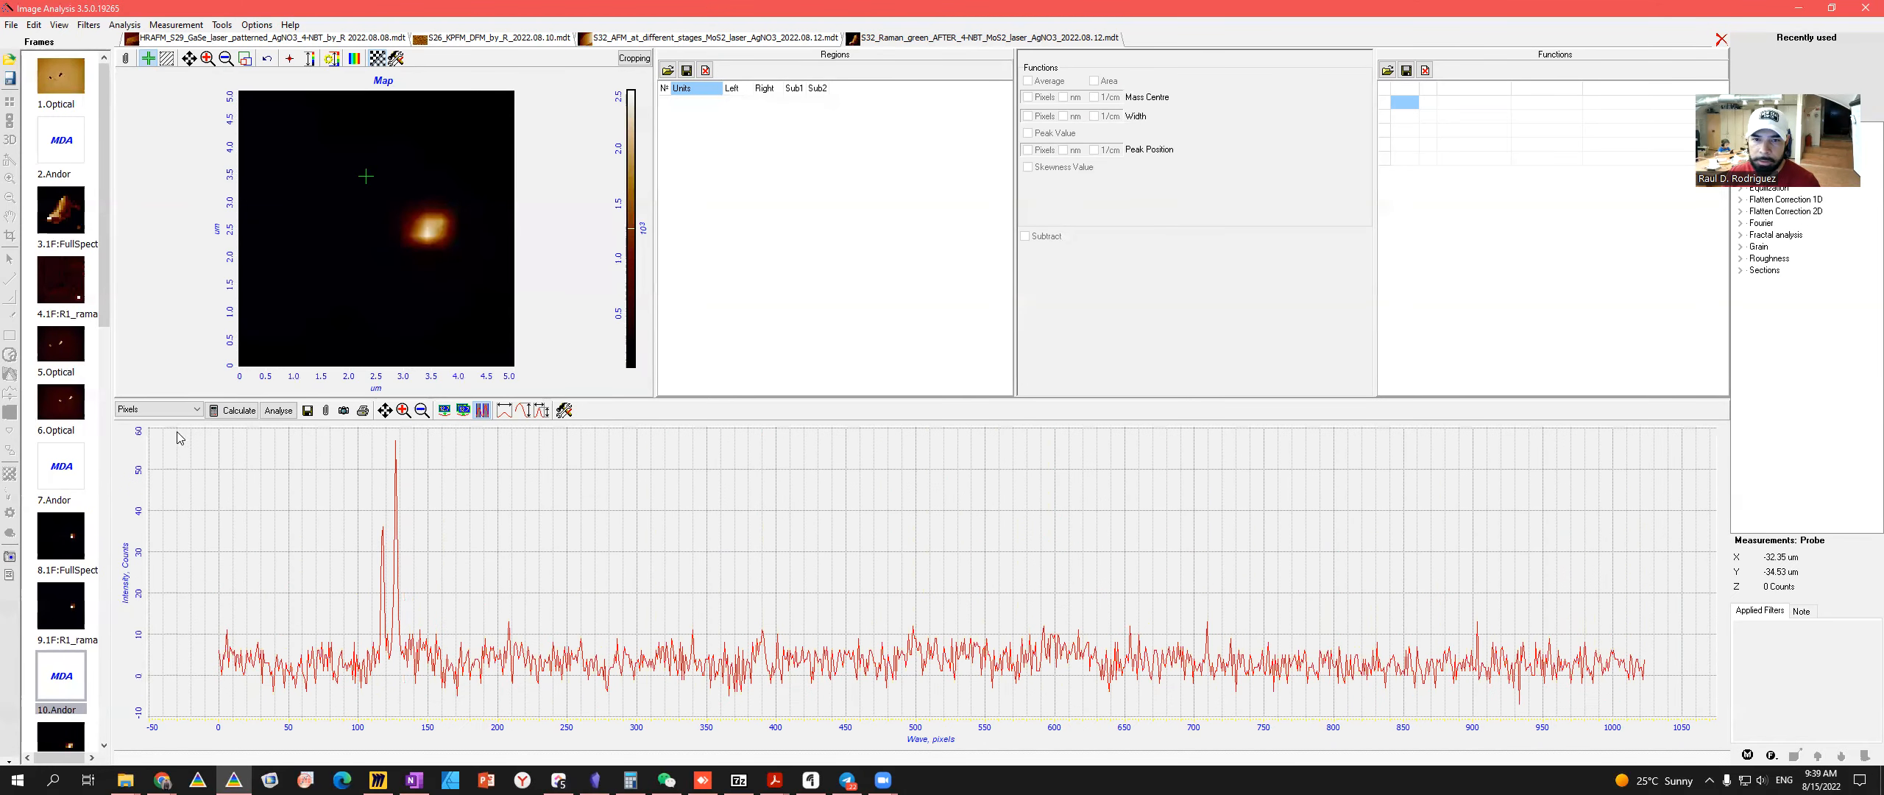
left_click(178, 410)
left_click(155, 441)
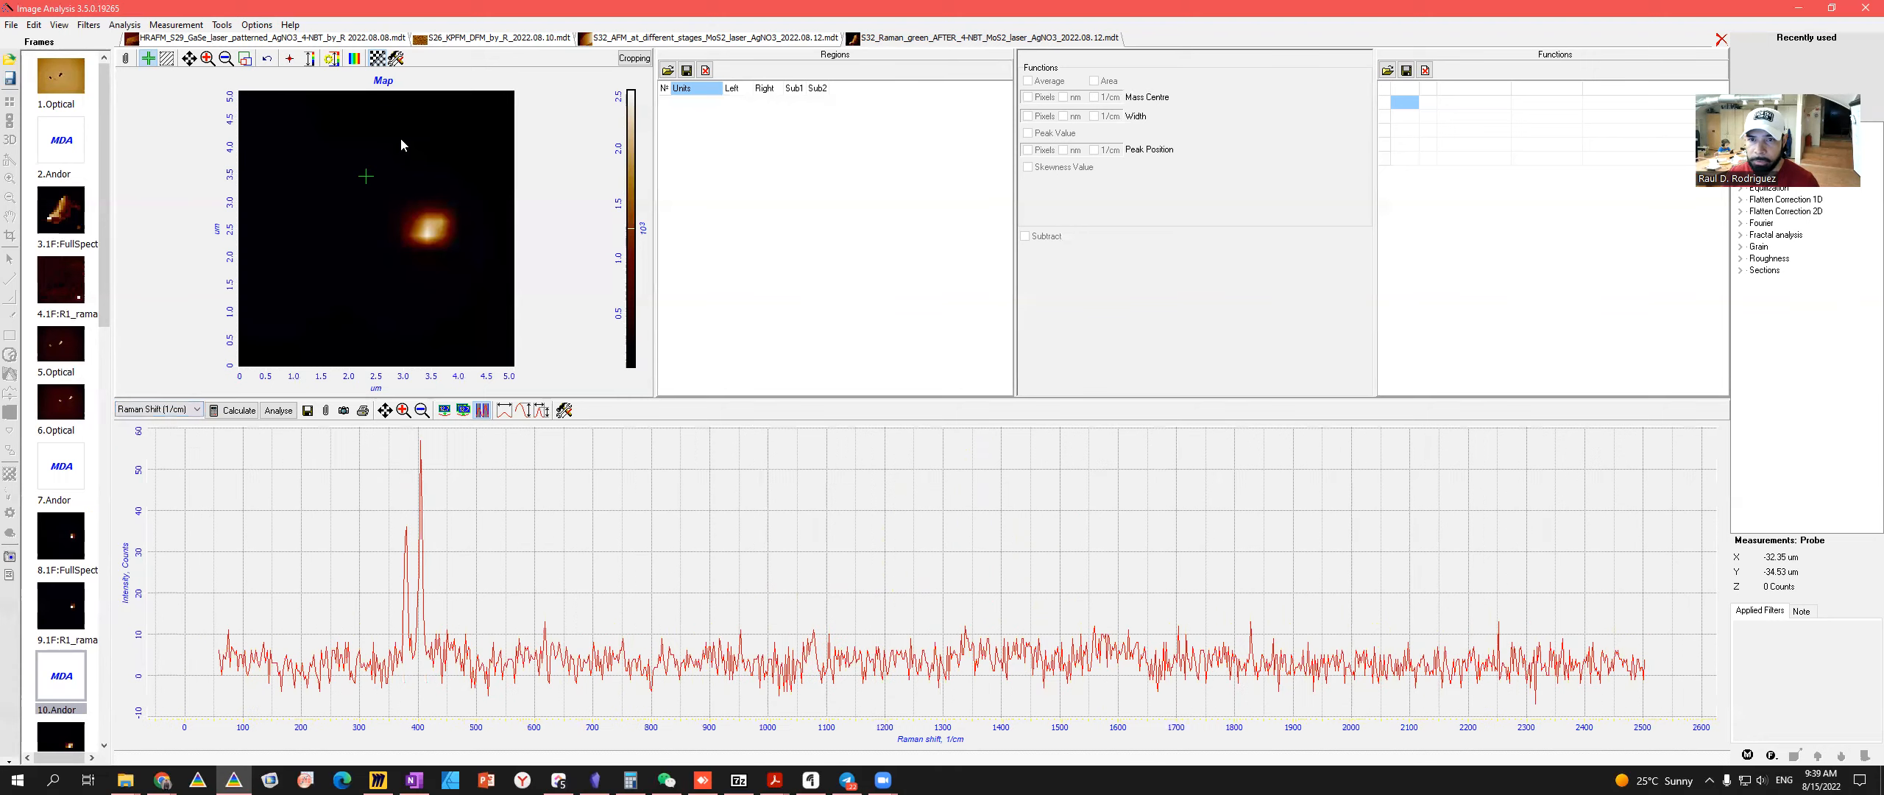
- Display the 10.Andor map without smoothing and examine the spectra at several points beside the bright spot
mouse_move(373, 184)
left_mouse_down()
mouse_move(400, 287)
mouse_move(438, 232)
mouse_move(427, 207)
mouse_move(393, 241)
mouse_move(409, 215)
mouse_move(432, 232)
mouse_move(350, 186)
mouse_move(385, 238)
mouse_move(432, 251)
mouse_move(402, 262)
mouse_move(370, 212)
mouse_move(303, 205)
left_mouse_up()
left_click_drag(314, 153, 382, 201)
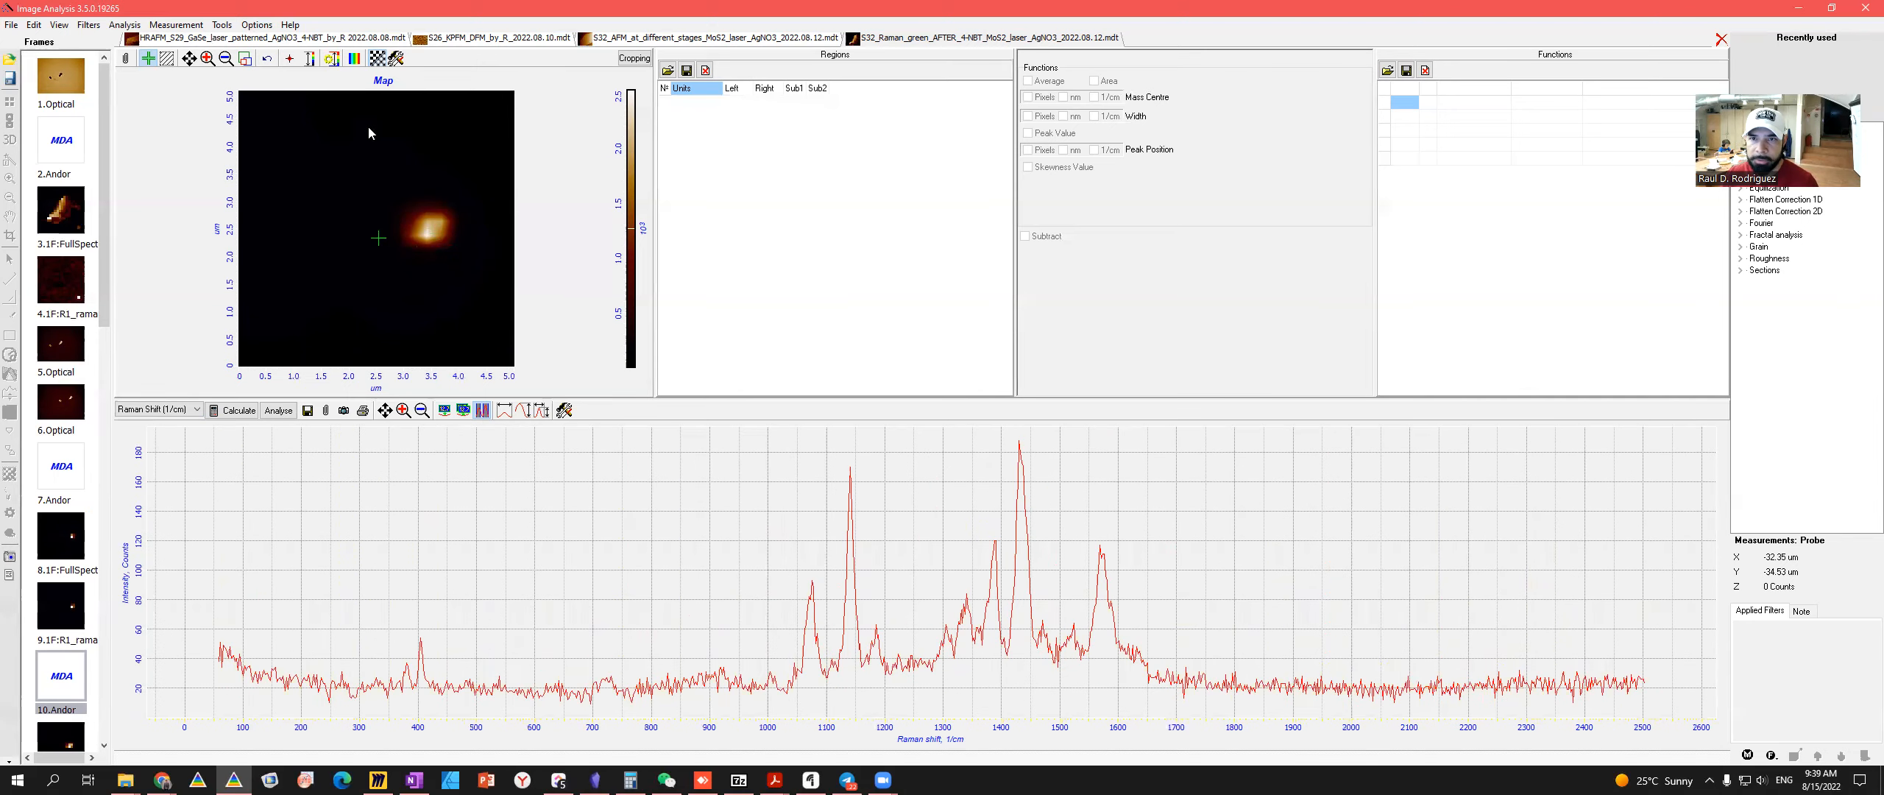
left_click(377, 58)
mouse_move(360, 262)
left_mouse_down()
mouse_move(262, 119)
mouse_move(427, 109)
mouse_move(502, 187)
mouse_move(384, 315)
mouse_move(381, 187)
mouse_move(358, 244)
mouse_move(445, 276)
mouse_move(355, 275)
mouse_move(407, 162)
mouse_move(368, 213)
mouse_move(329, 206)
mouse_move(387, 185)
mouse_move(363, 225)
mouse_move(371, 197)
mouse_move(385, 264)
mouse_move(463, 234)
mouse_move(396, 275)
mouse_move(358, 263)
mouse_move(355, 187)
mouse_move(377, 302)
mouse_move(386, 220)
mouse_move(370, 243)
mouse_move(369, 205)
left_mouse_up()
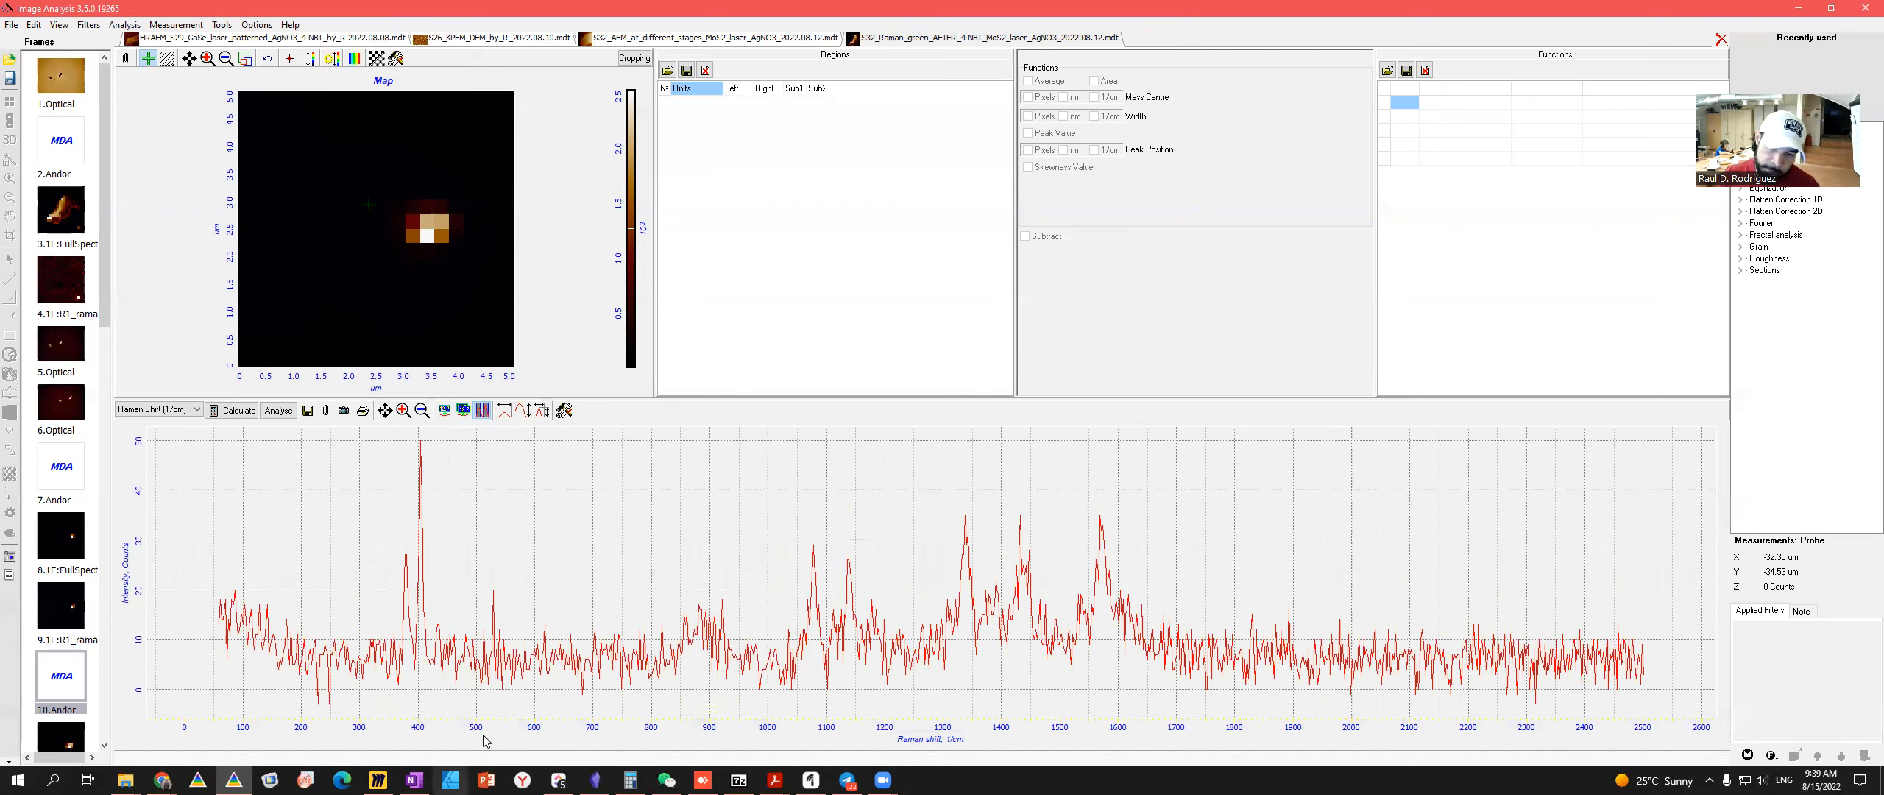
left_click_drag(368, 207, 361, 254)
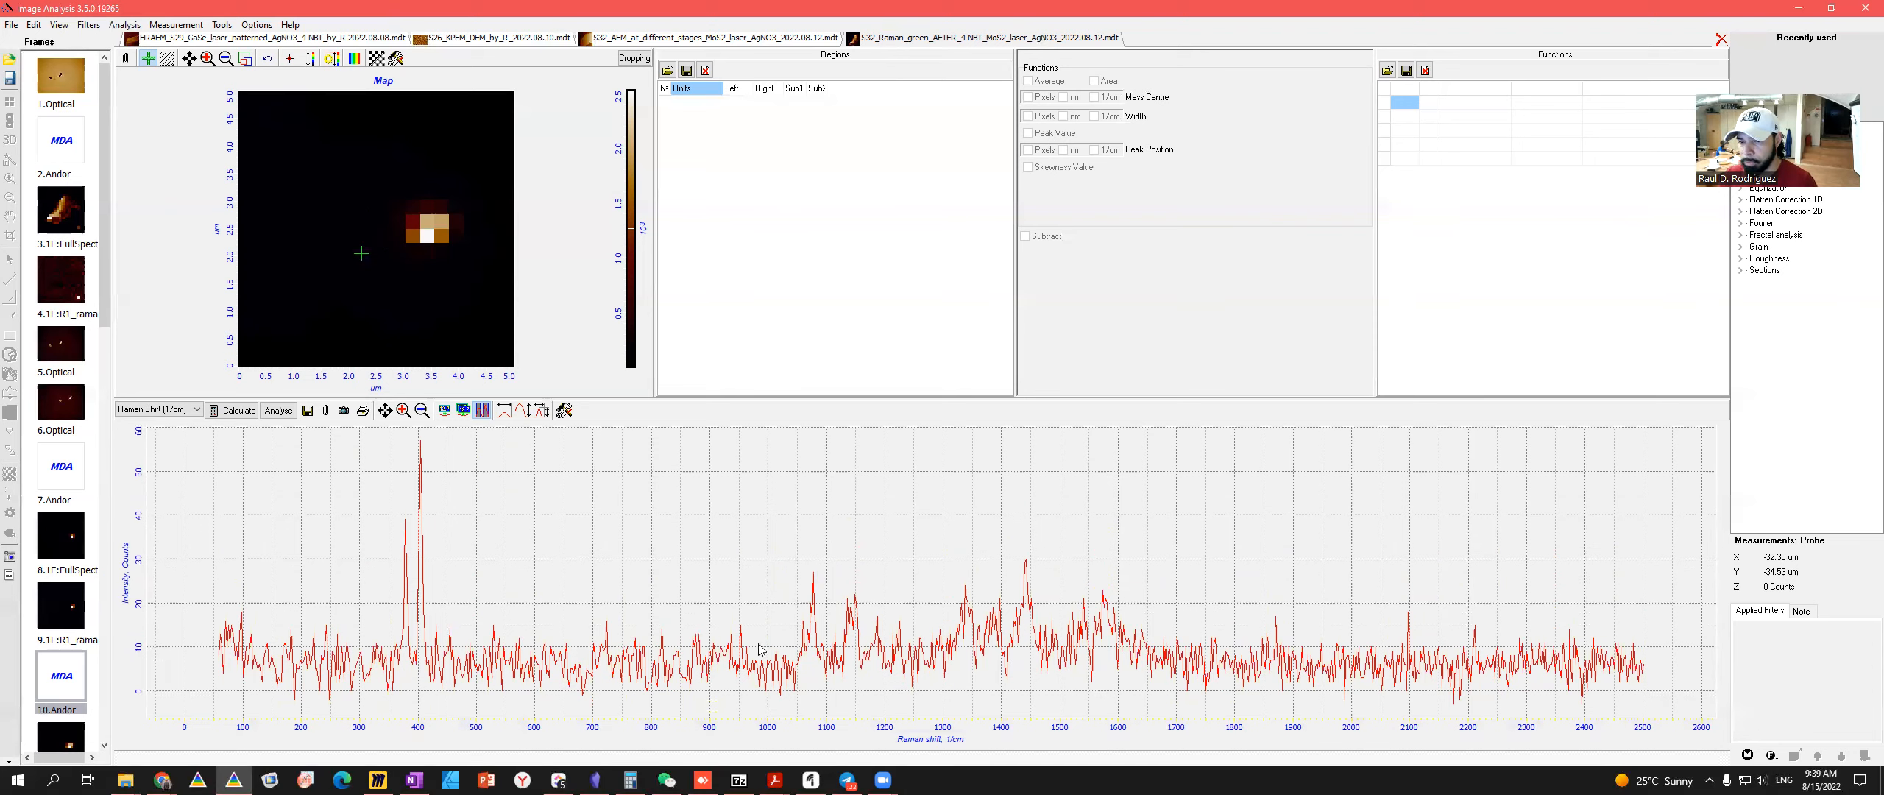
left_click_drag(407, 259, 358, 291)
- Compare the 10.Andor flake spectrum with the MoS2 peaks in the Raman panels of the Miro figure
key("alt+Tab")
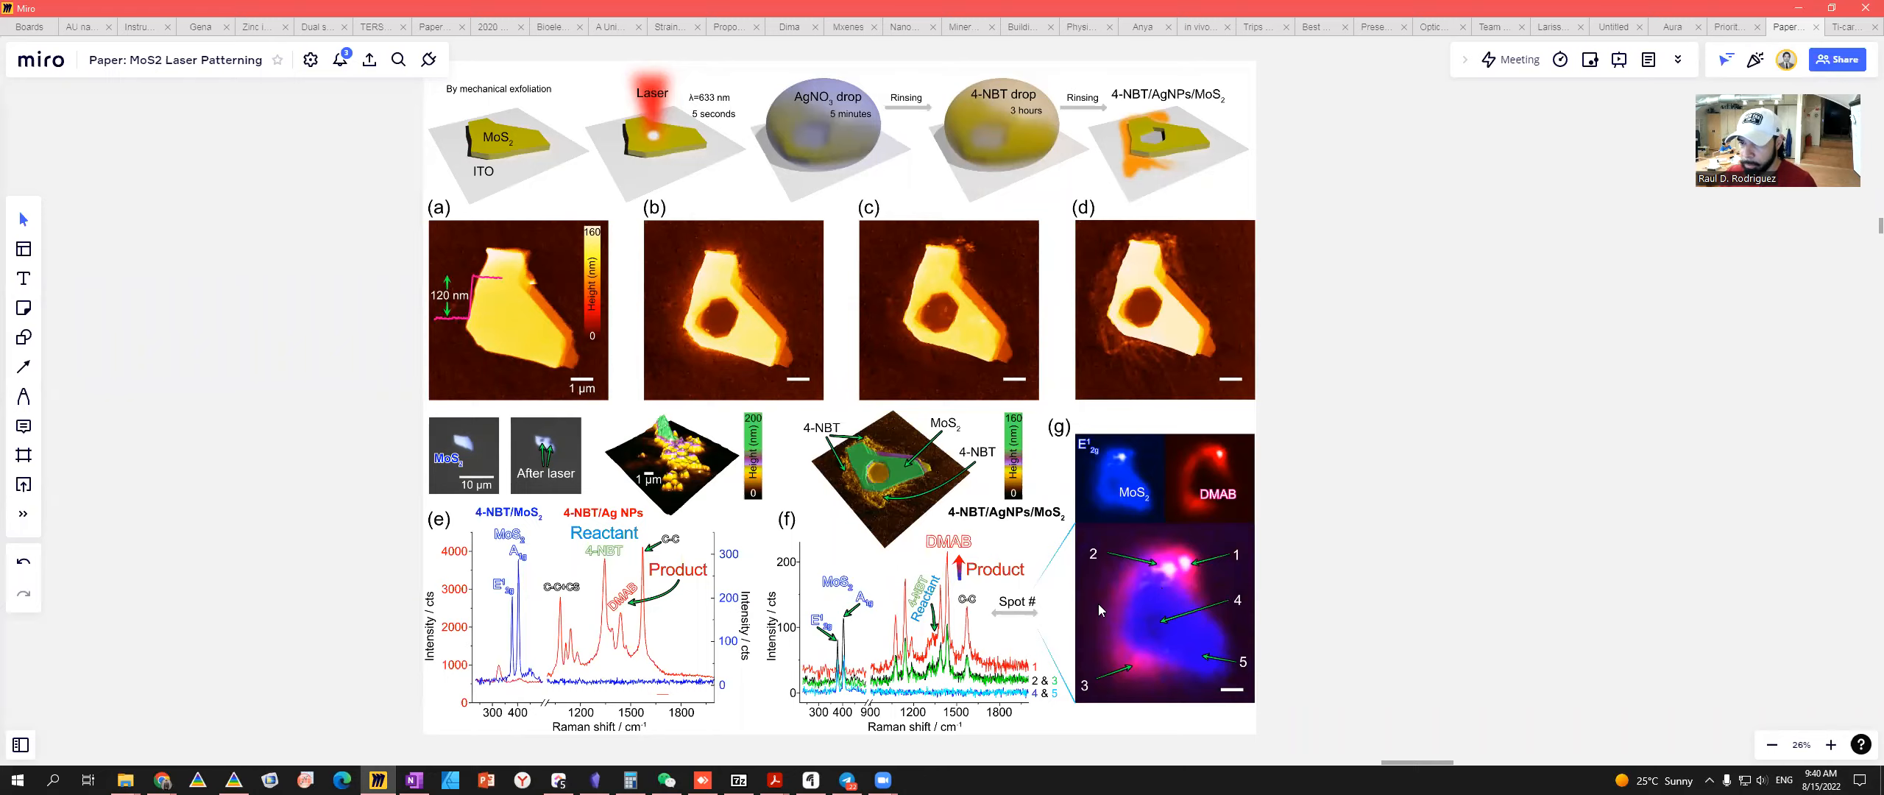
key("alt+Tab")
mouse_move(356, 292)
left_mouse_down()
mouse_move(367, 326)
mouse_move(339, 278)
left_mouse_up()
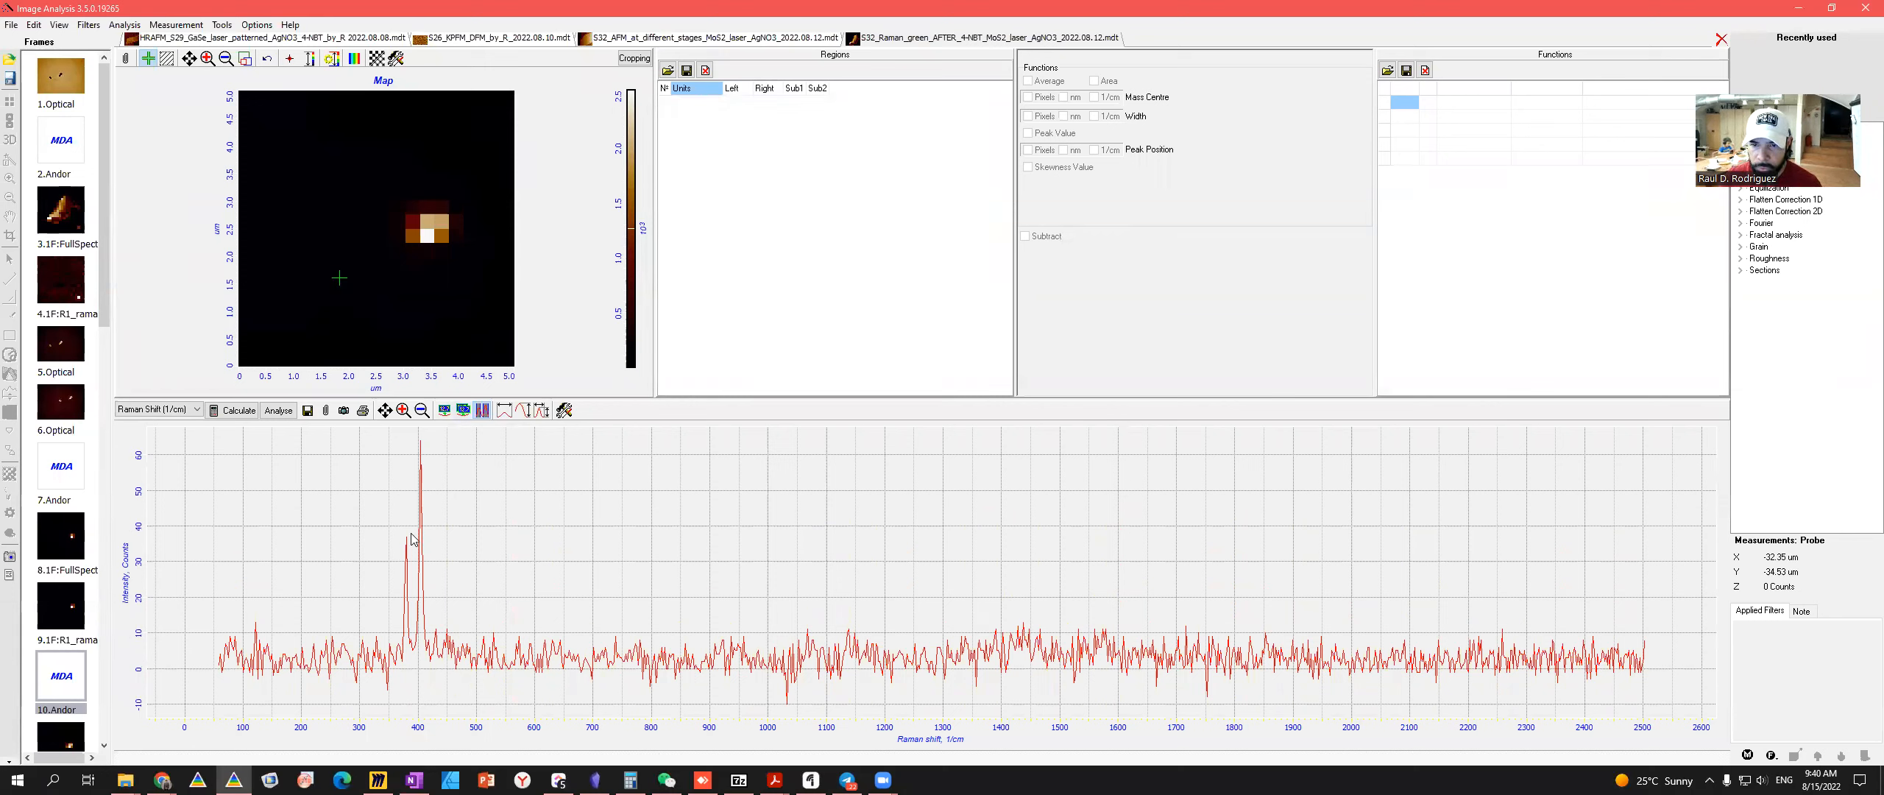
key("alt+Tab")
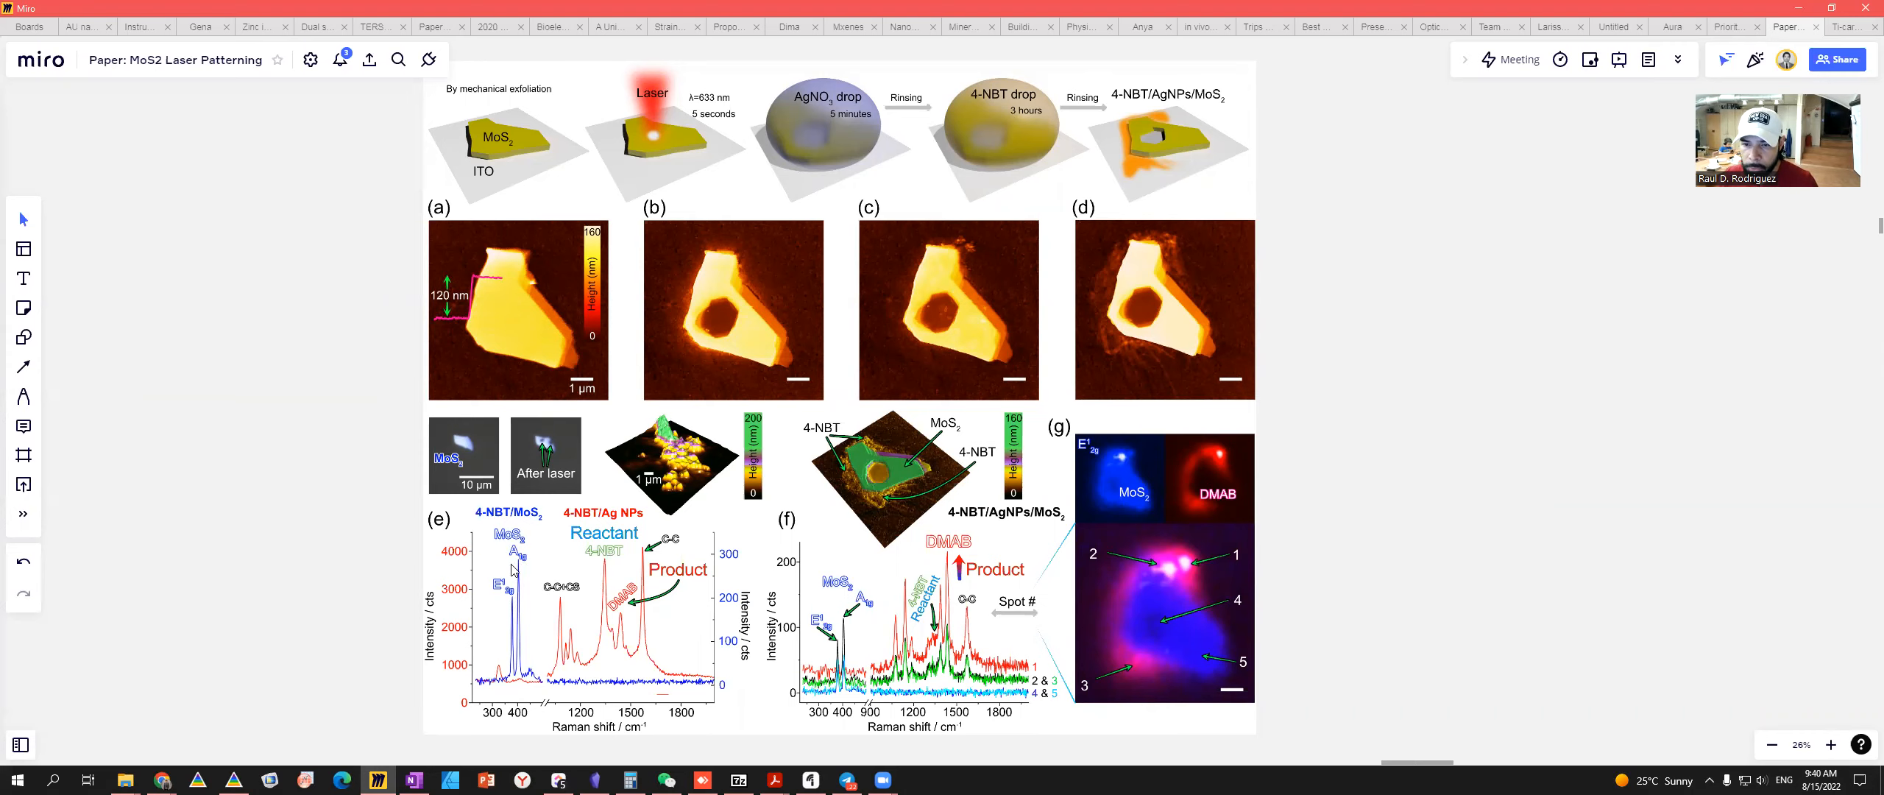
key("alt+Tab")
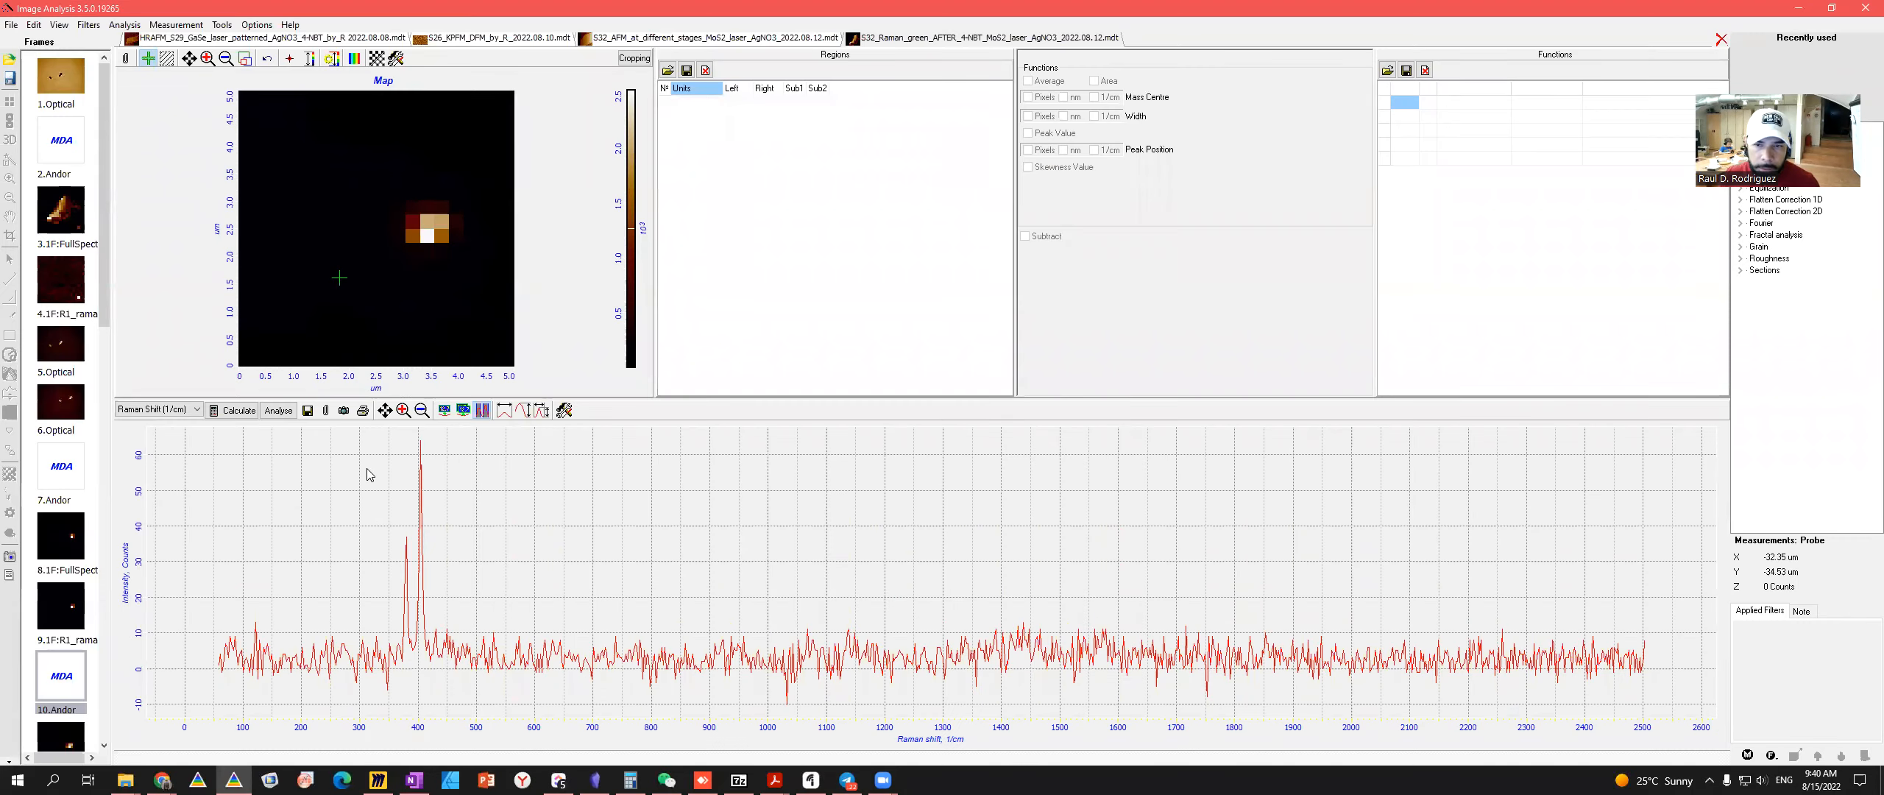
- Mark the first MoS2 peak as a region from 370.16 to 389.08 1/cm and calculate its Peak Value map
left_click_drag(400, 545, 410, 545)
left_click(1029, 133)
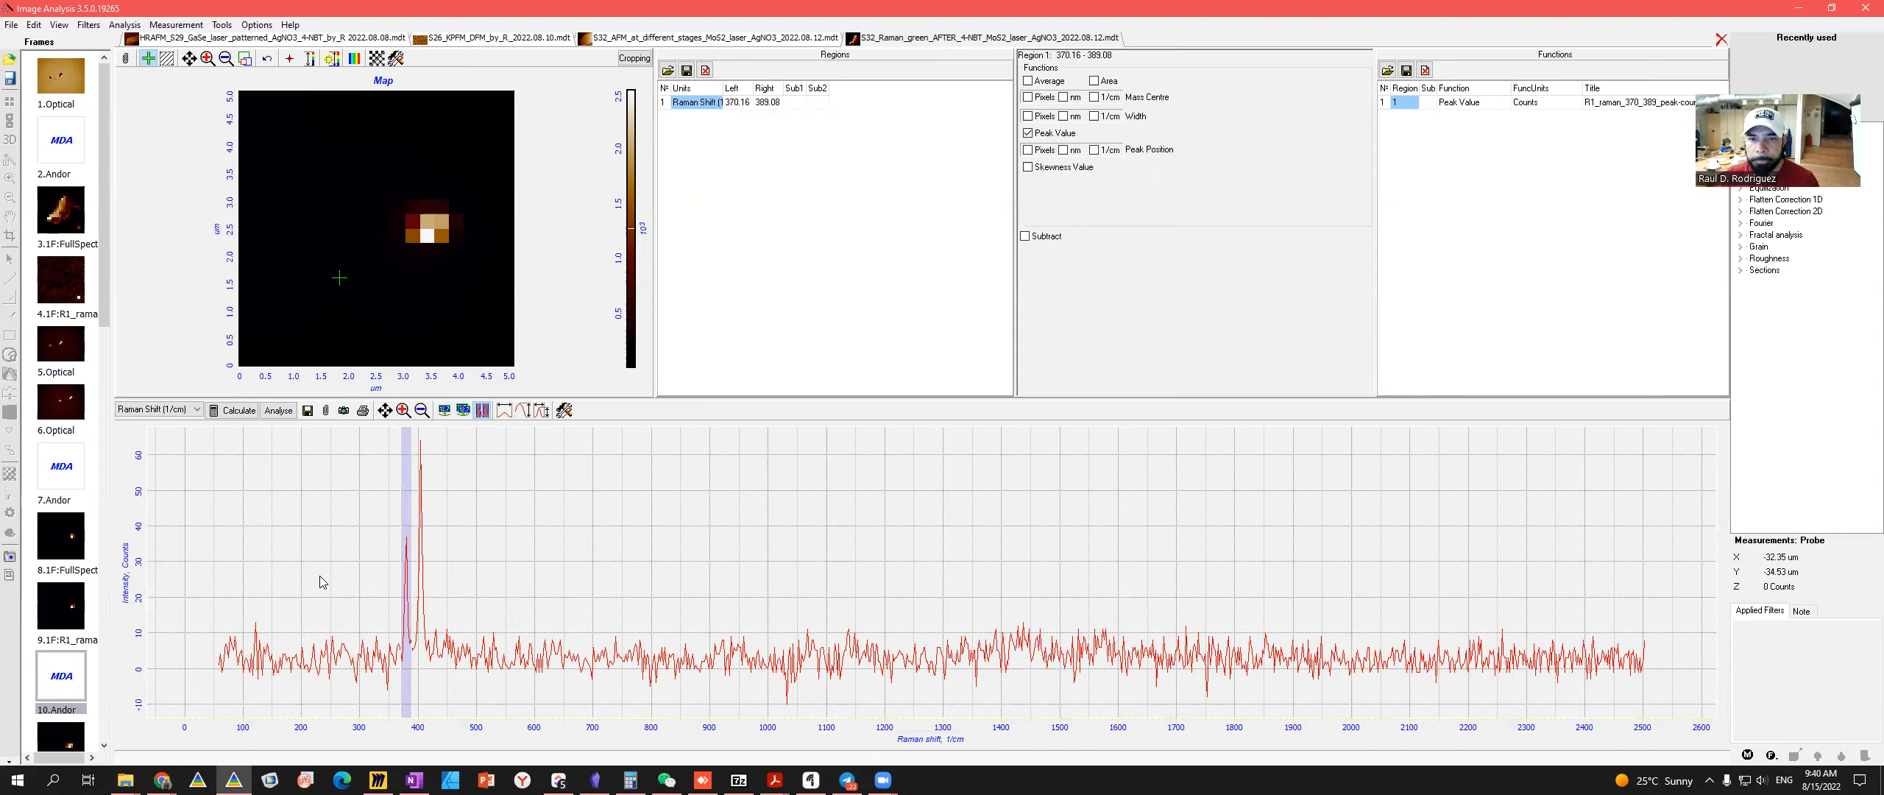
left_click_drag(343, 278, 336, 261)
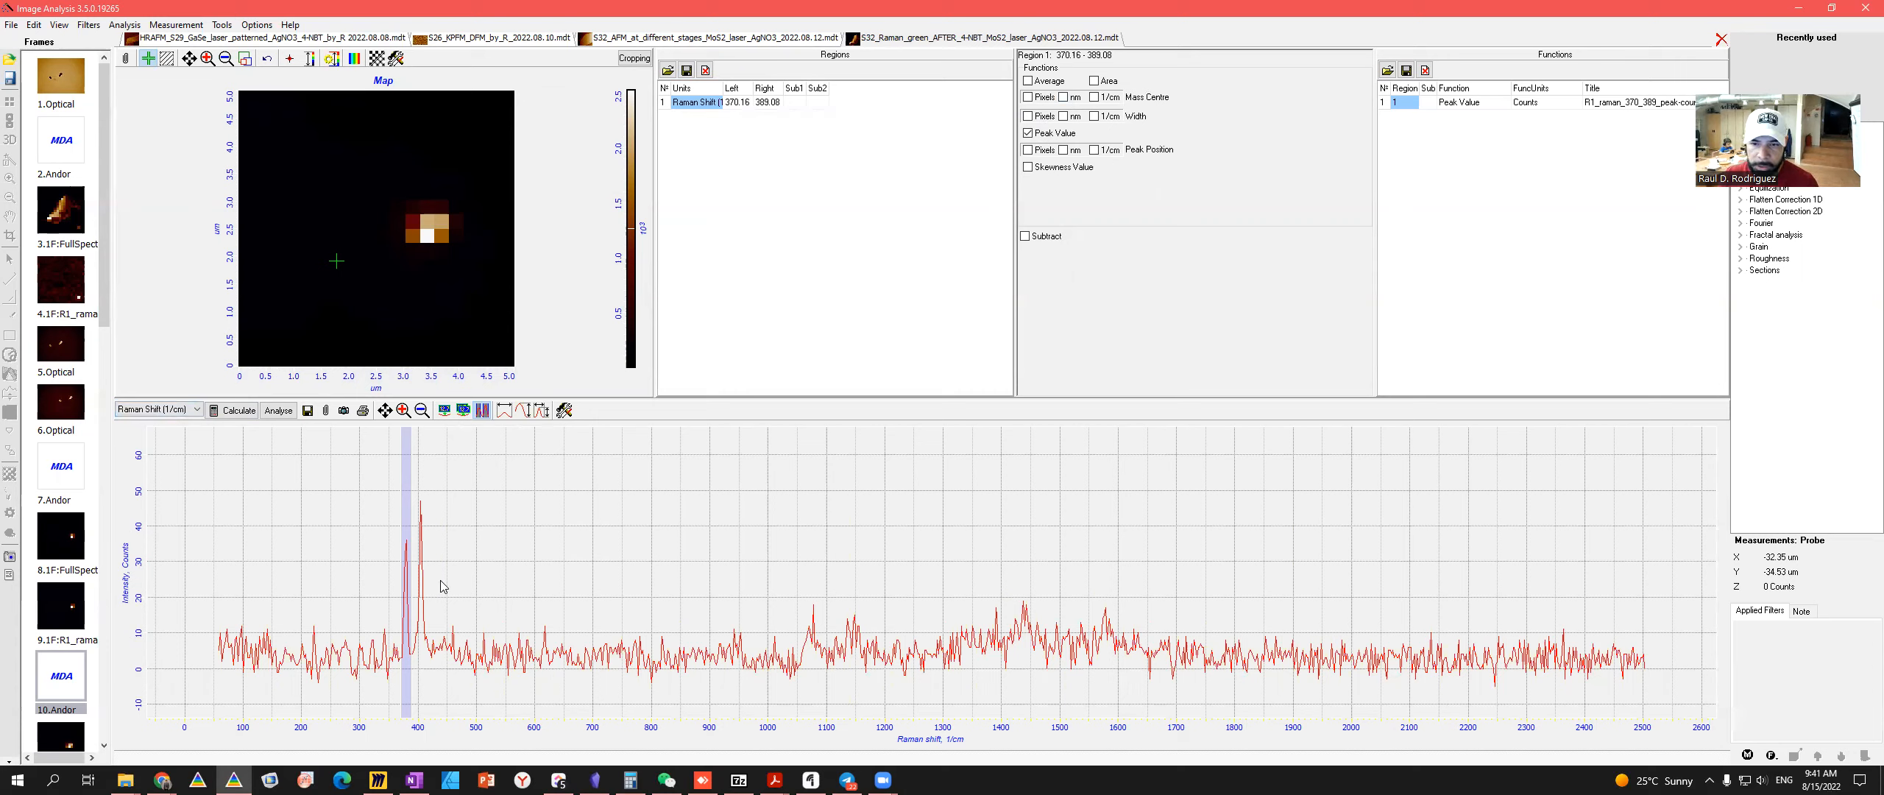
left_click(234, 414)
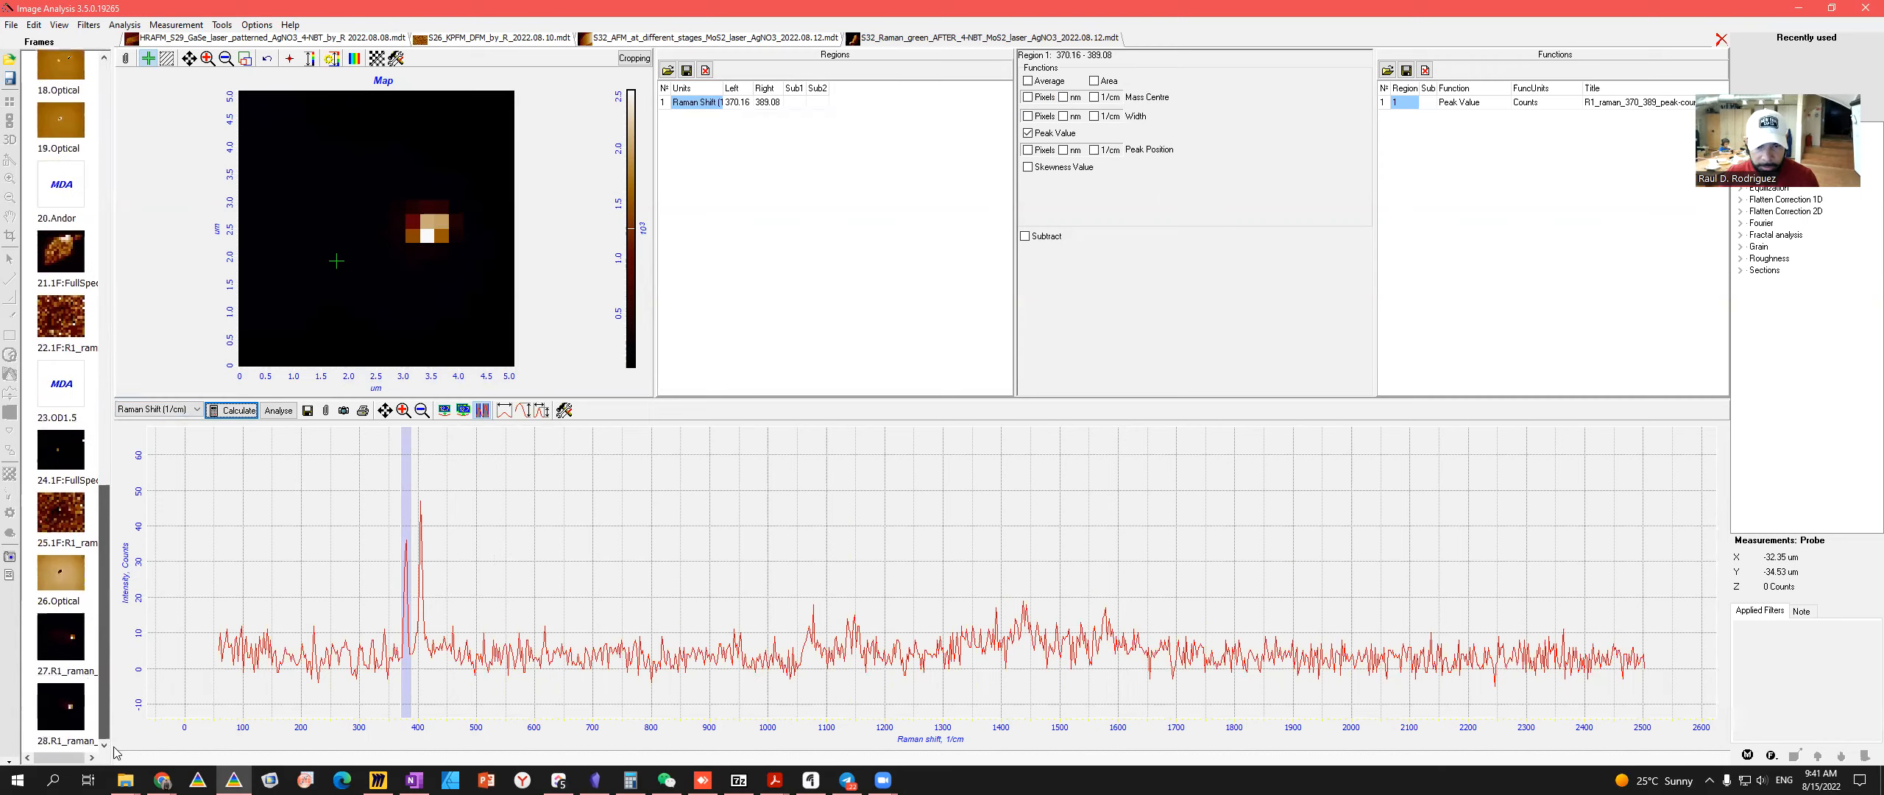
- Open the calculated R1_raman_370_389 peak-count map in frame 28 and lower its upper colour limit to bring out the flake
left_click(63, 708)
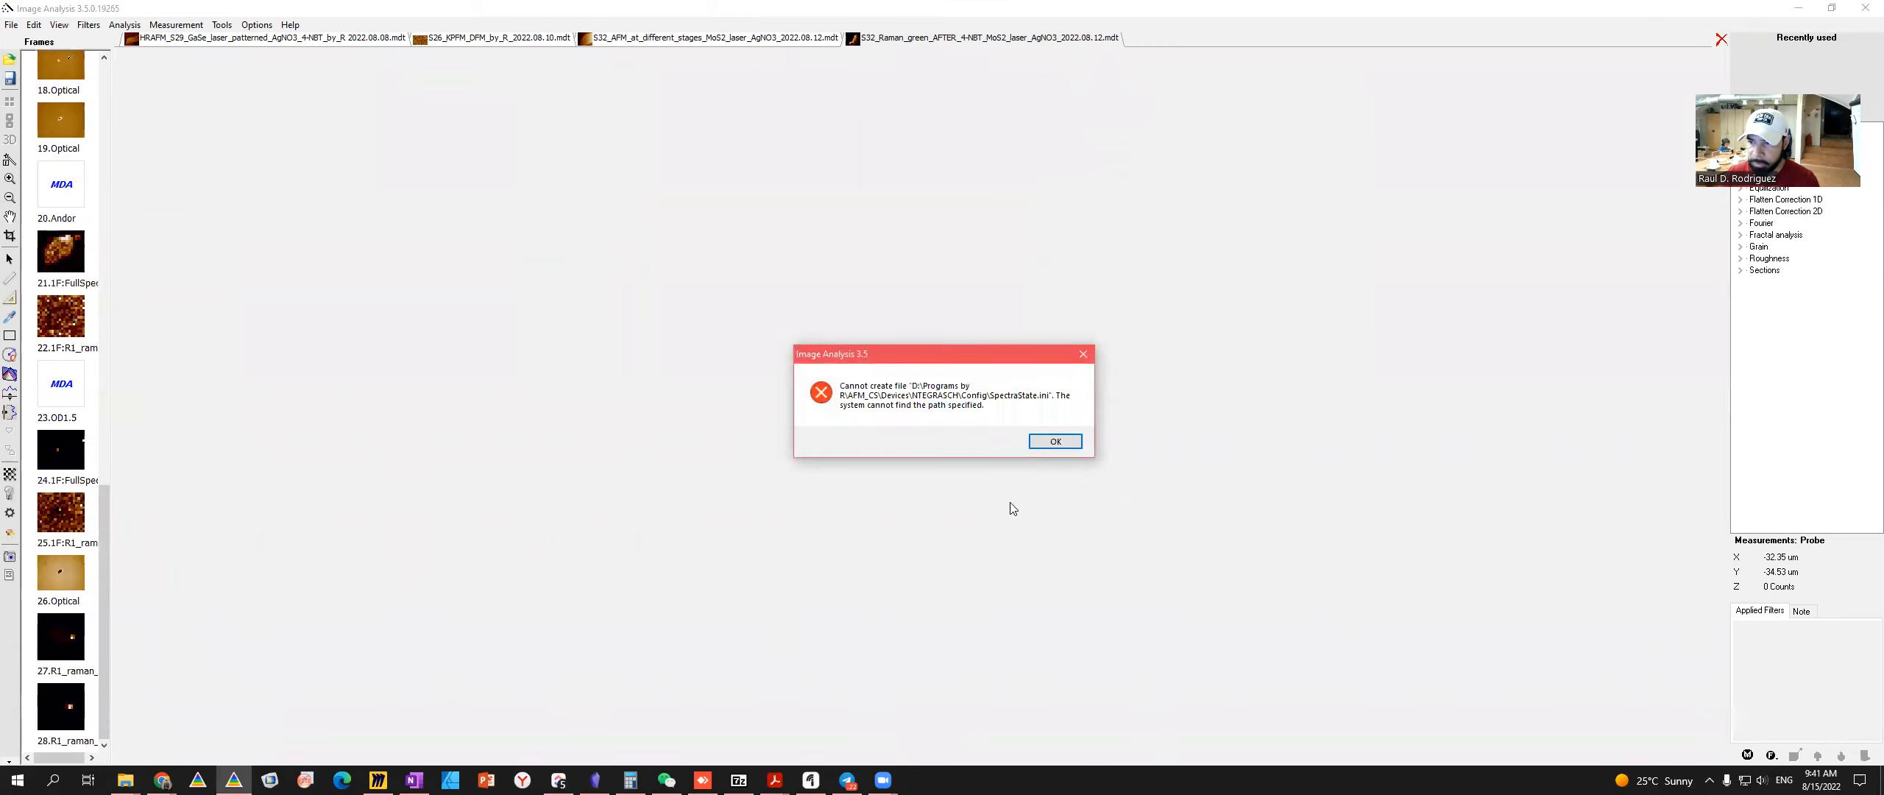
left_click(1055, 441)
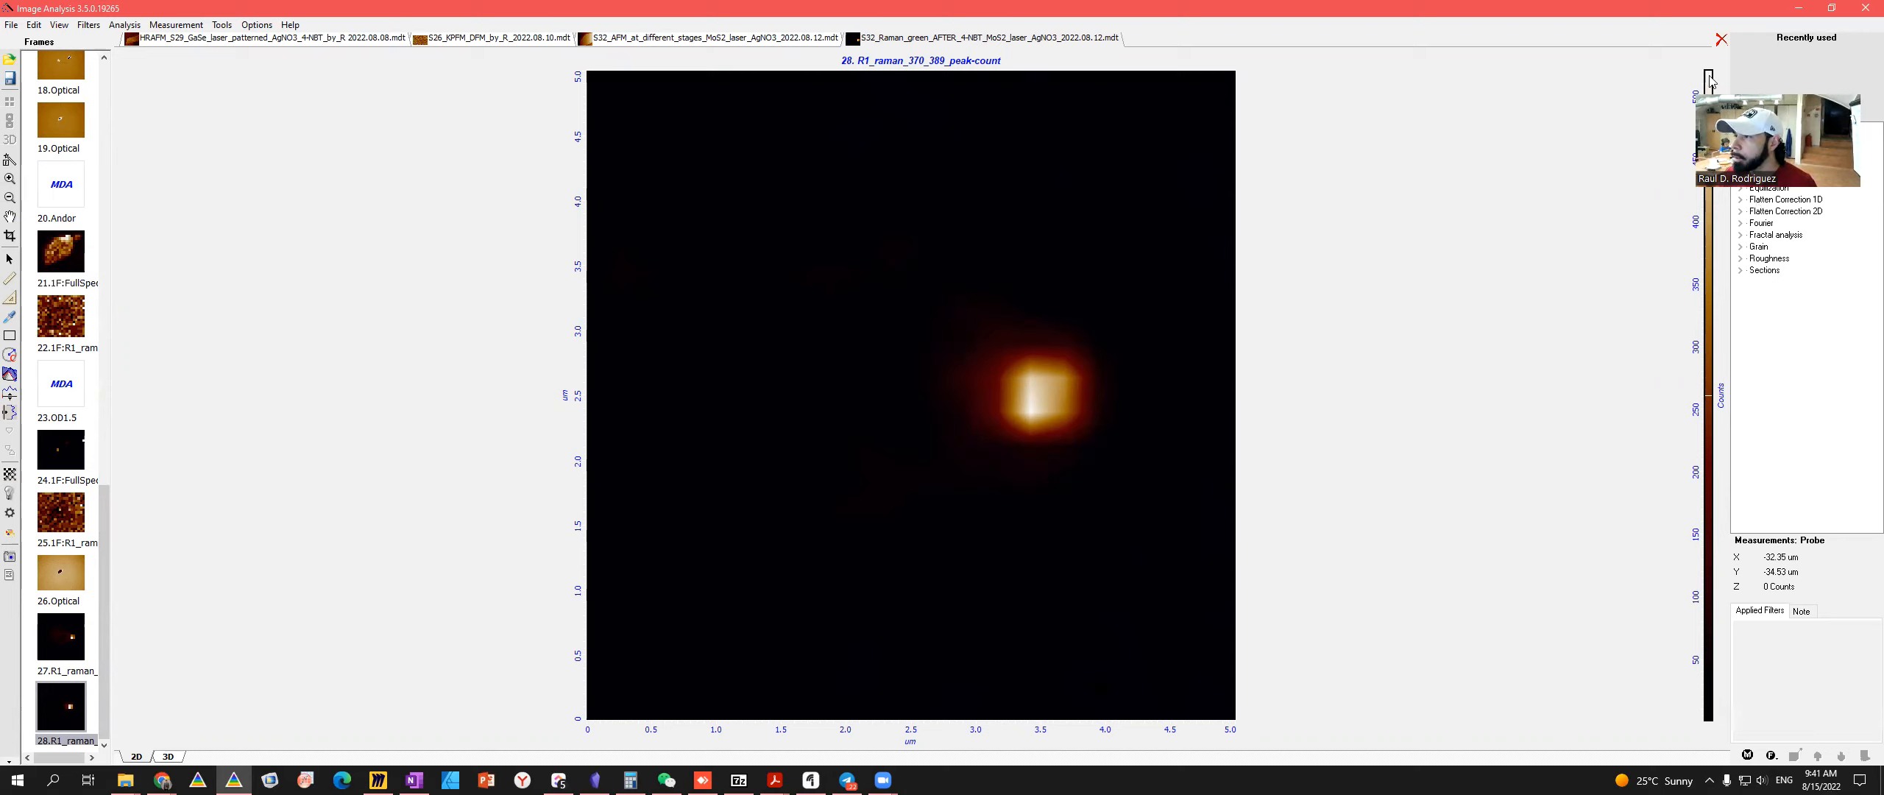
mouse_move(1708, 72)
left_mouse_down()
mouse_move(1706, 699)
mouse_move(1701, 648)
mouse_move(1704, 695)
mouse_move(1694, 663)
left_mouse_up()
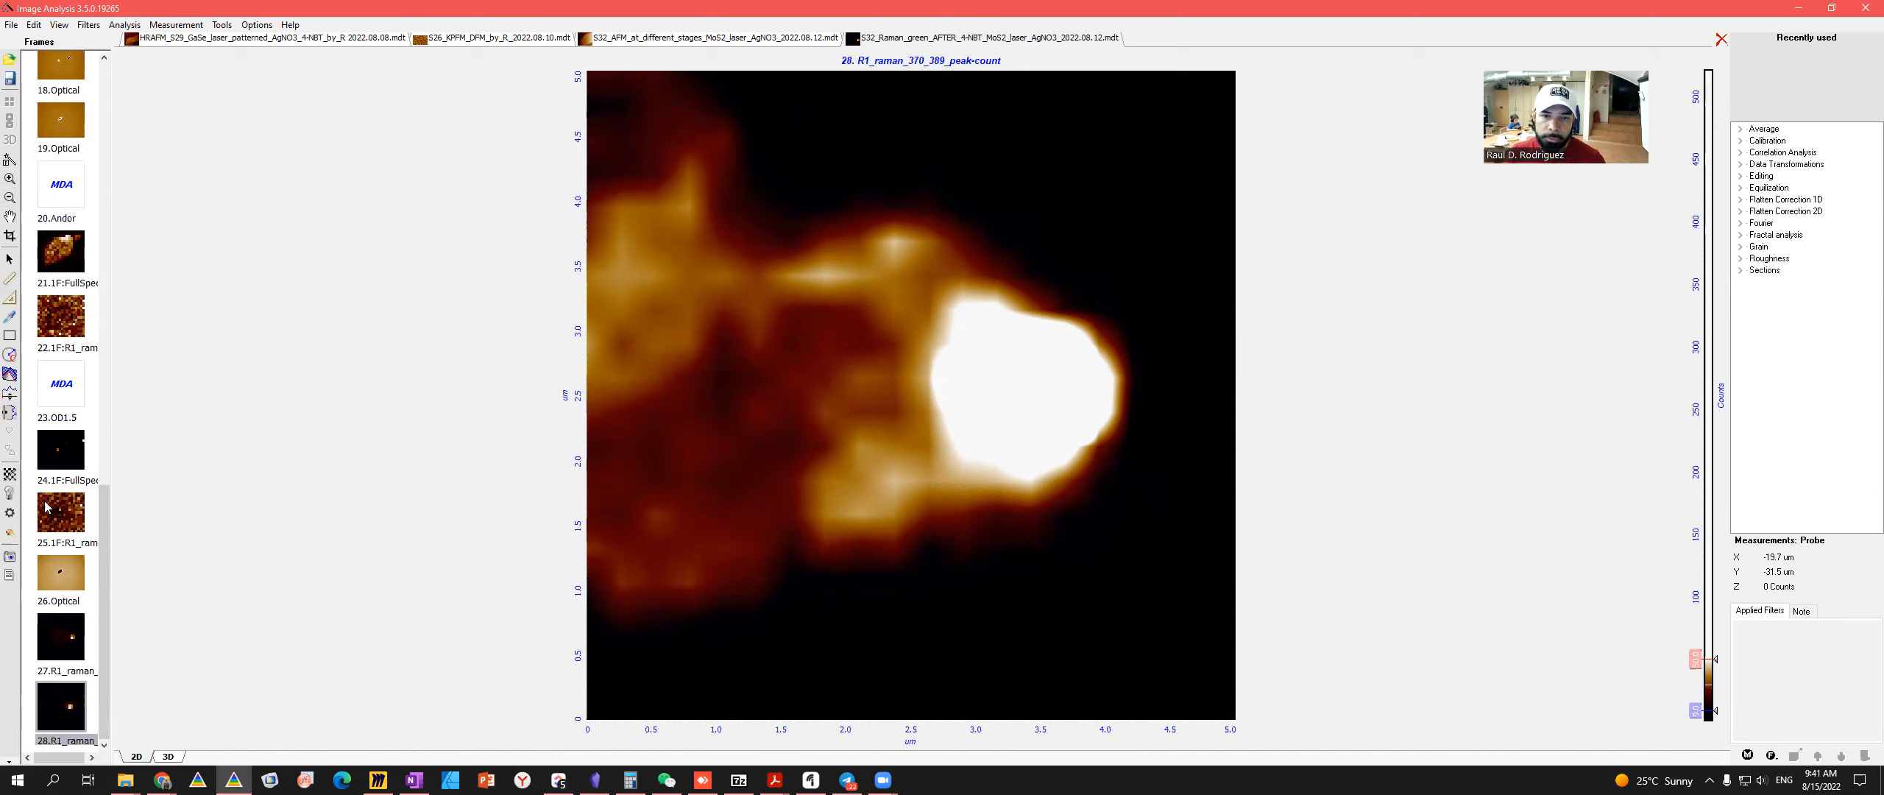
- Return to the 7.Andor spectral map frame
mouse_move(65, 701)
left_mouse_down()
mouse_move(96, 209)
mouse_move(28, 654)
mouse_move(96, 449)
mouse_move(37, 181)
mouse_move(73, 60)
mouse_move(70, 743)
mouse_move(59, 725)
mouse_move(88, 707)
mouse_move(63, 728)
left_mouse_up()
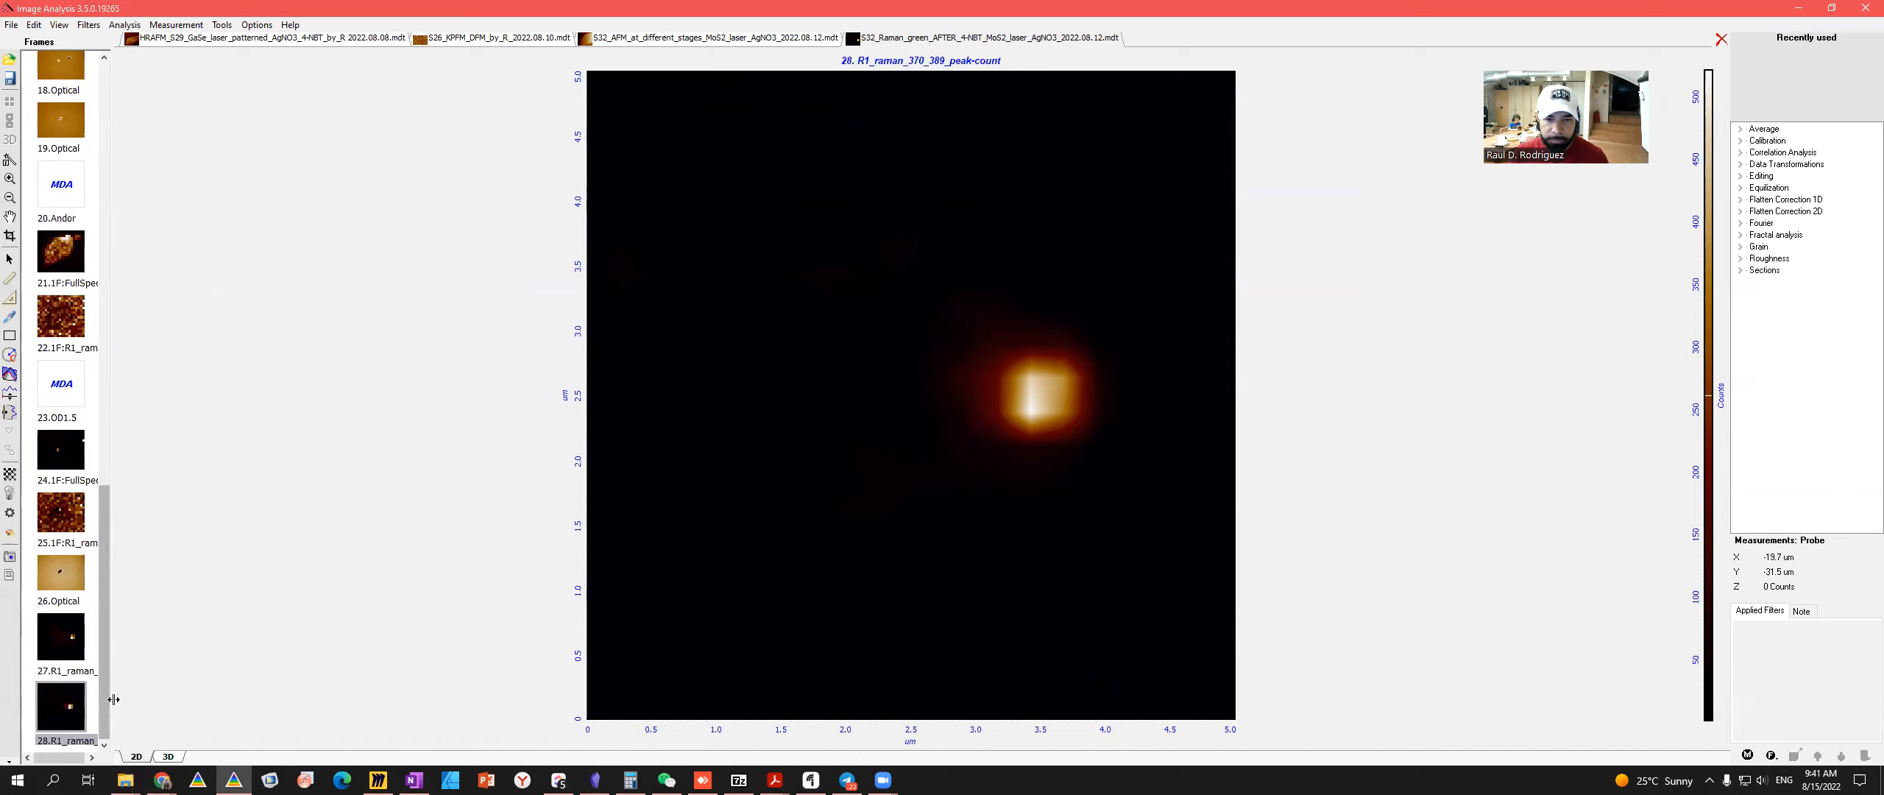
left_click_drag(101, 677, 125, 302)
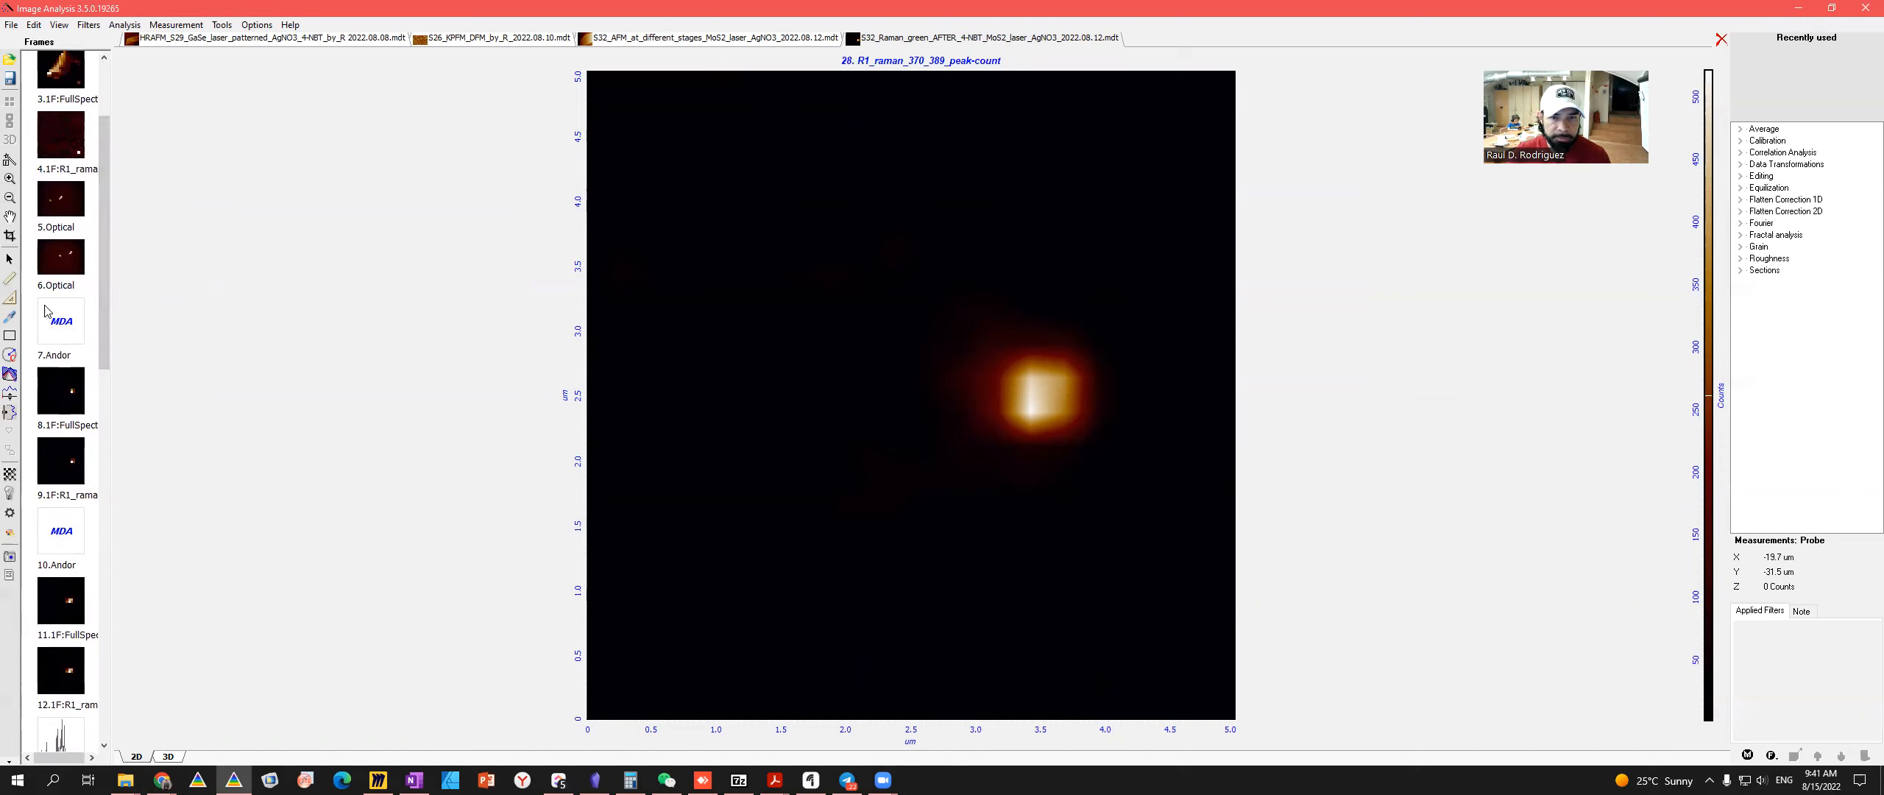
left_click(58, 335)
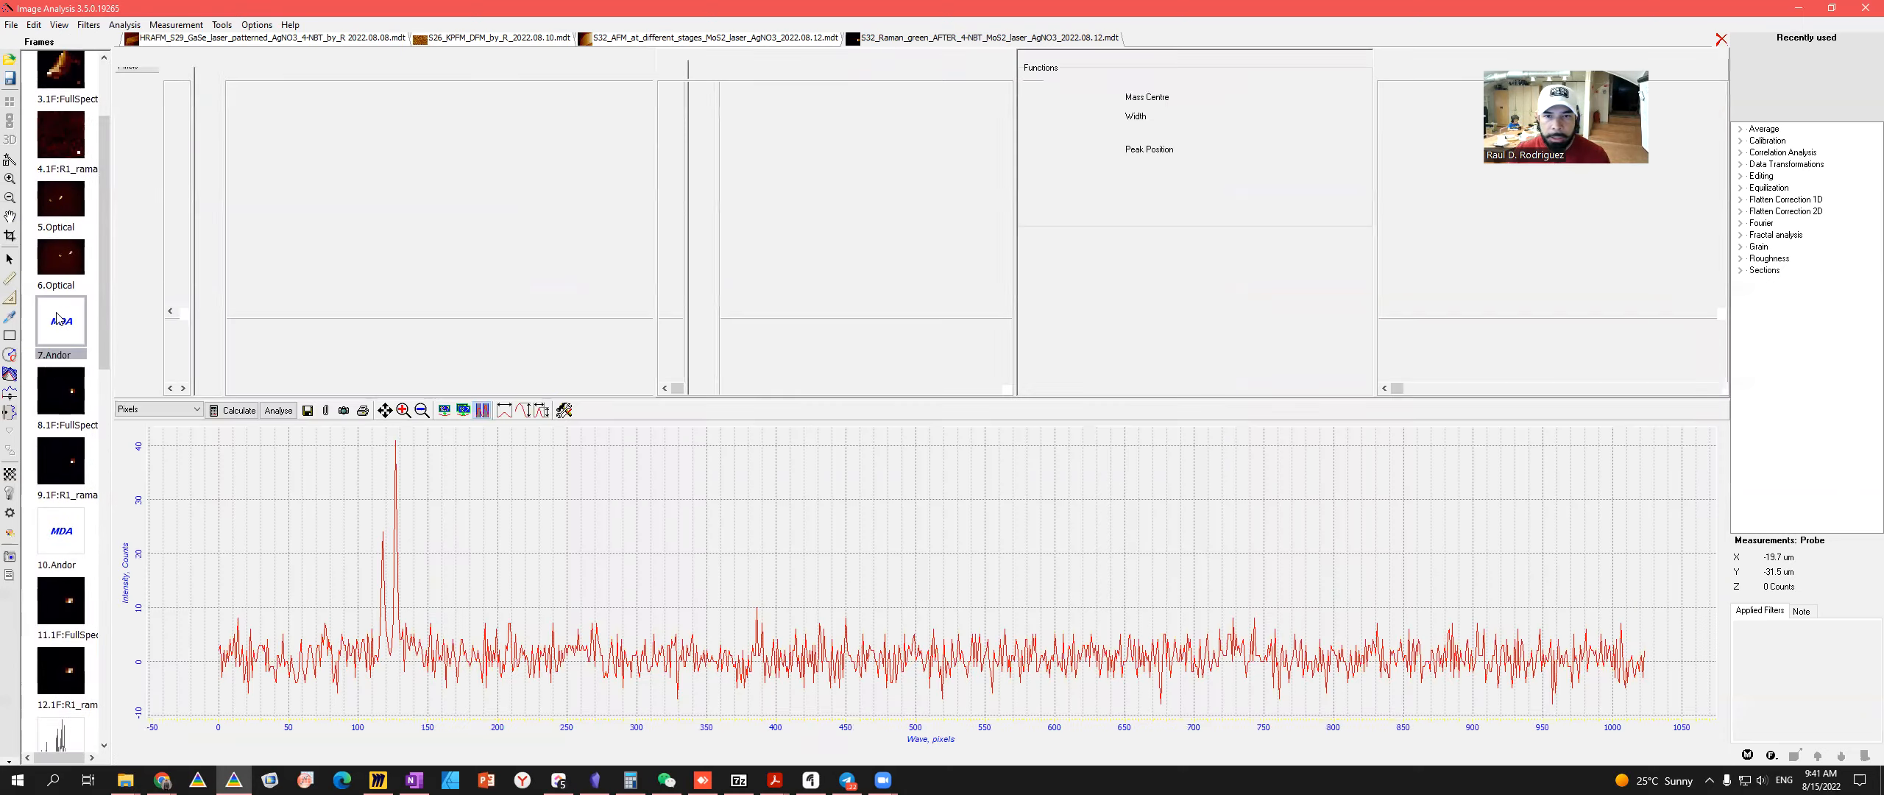
left_click(195, 410)
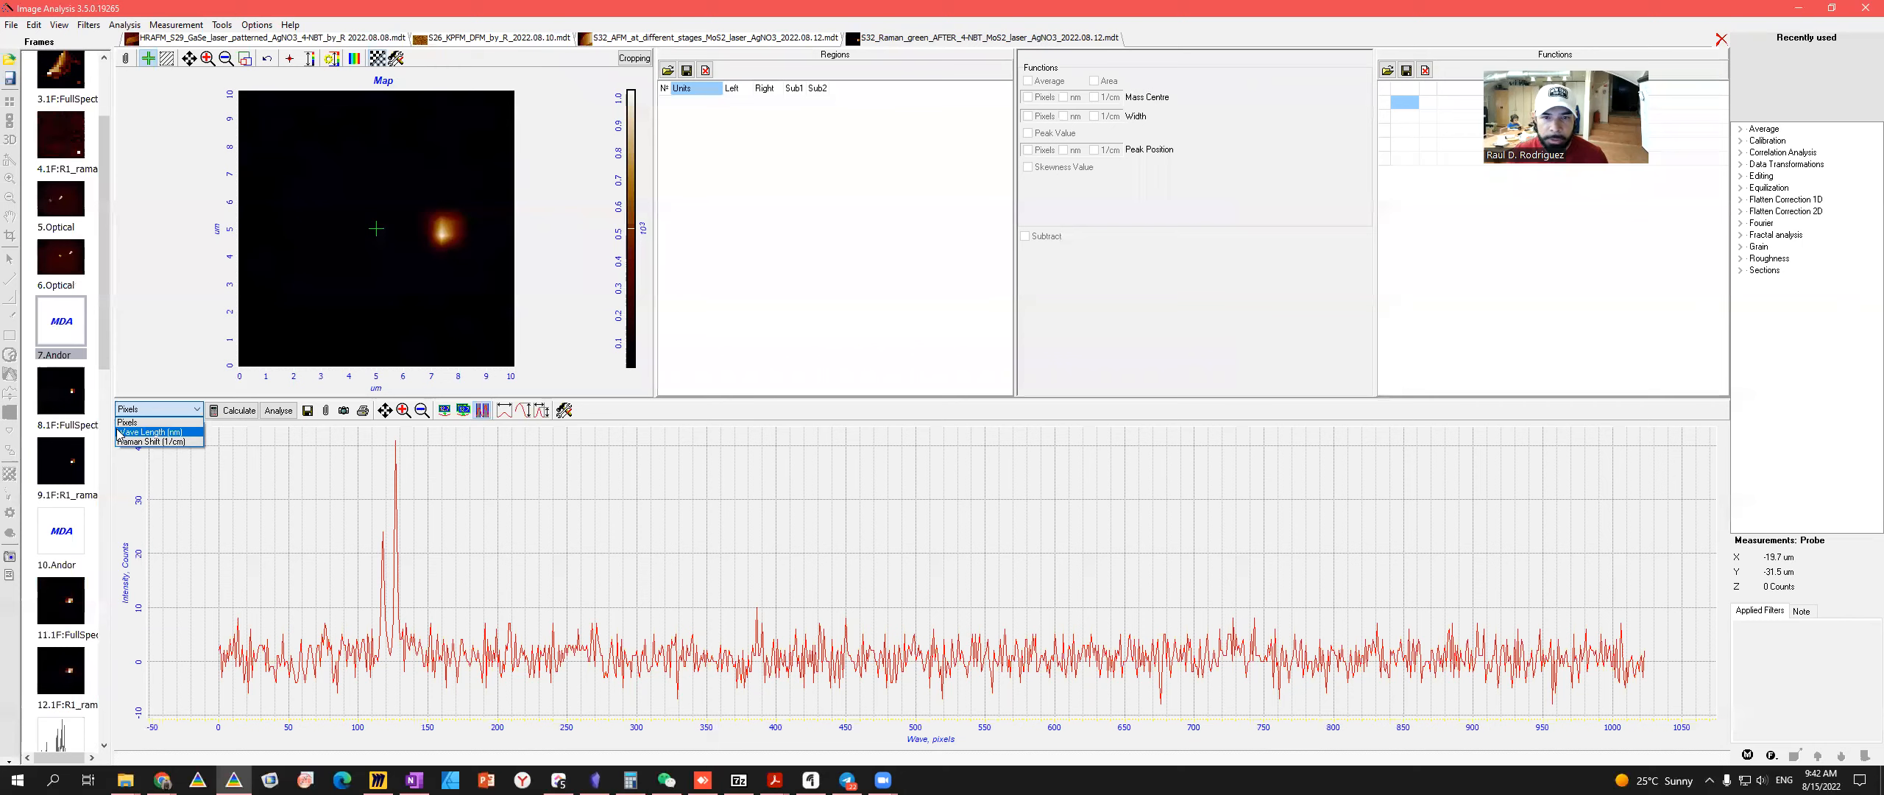
left_click(156, 441)
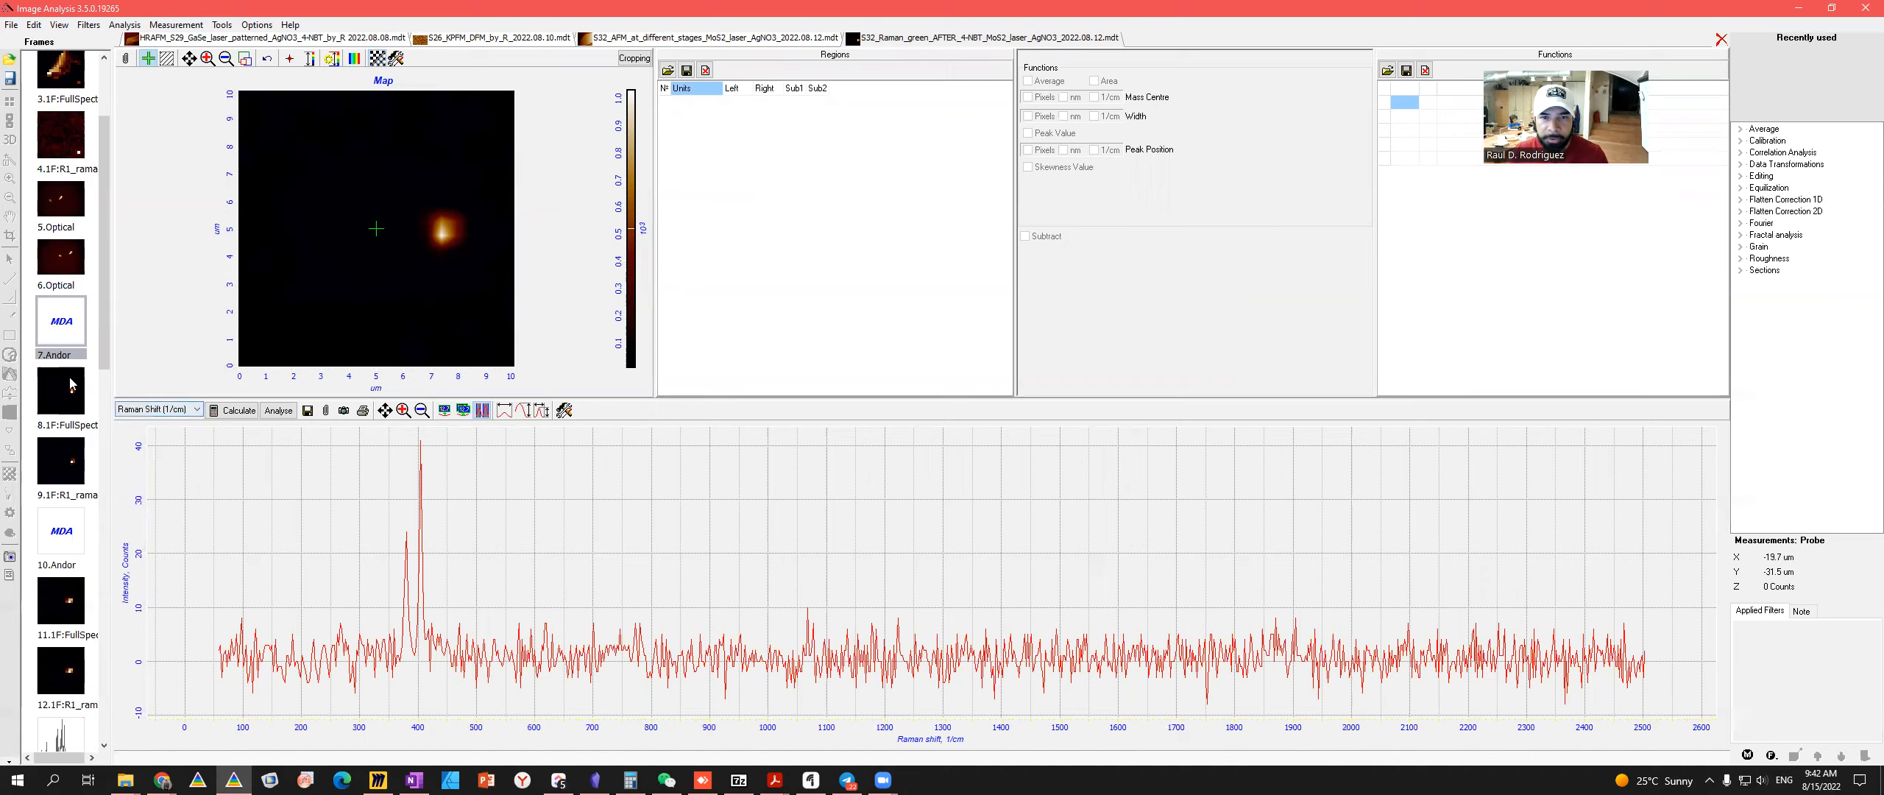
left_click(52, 352)
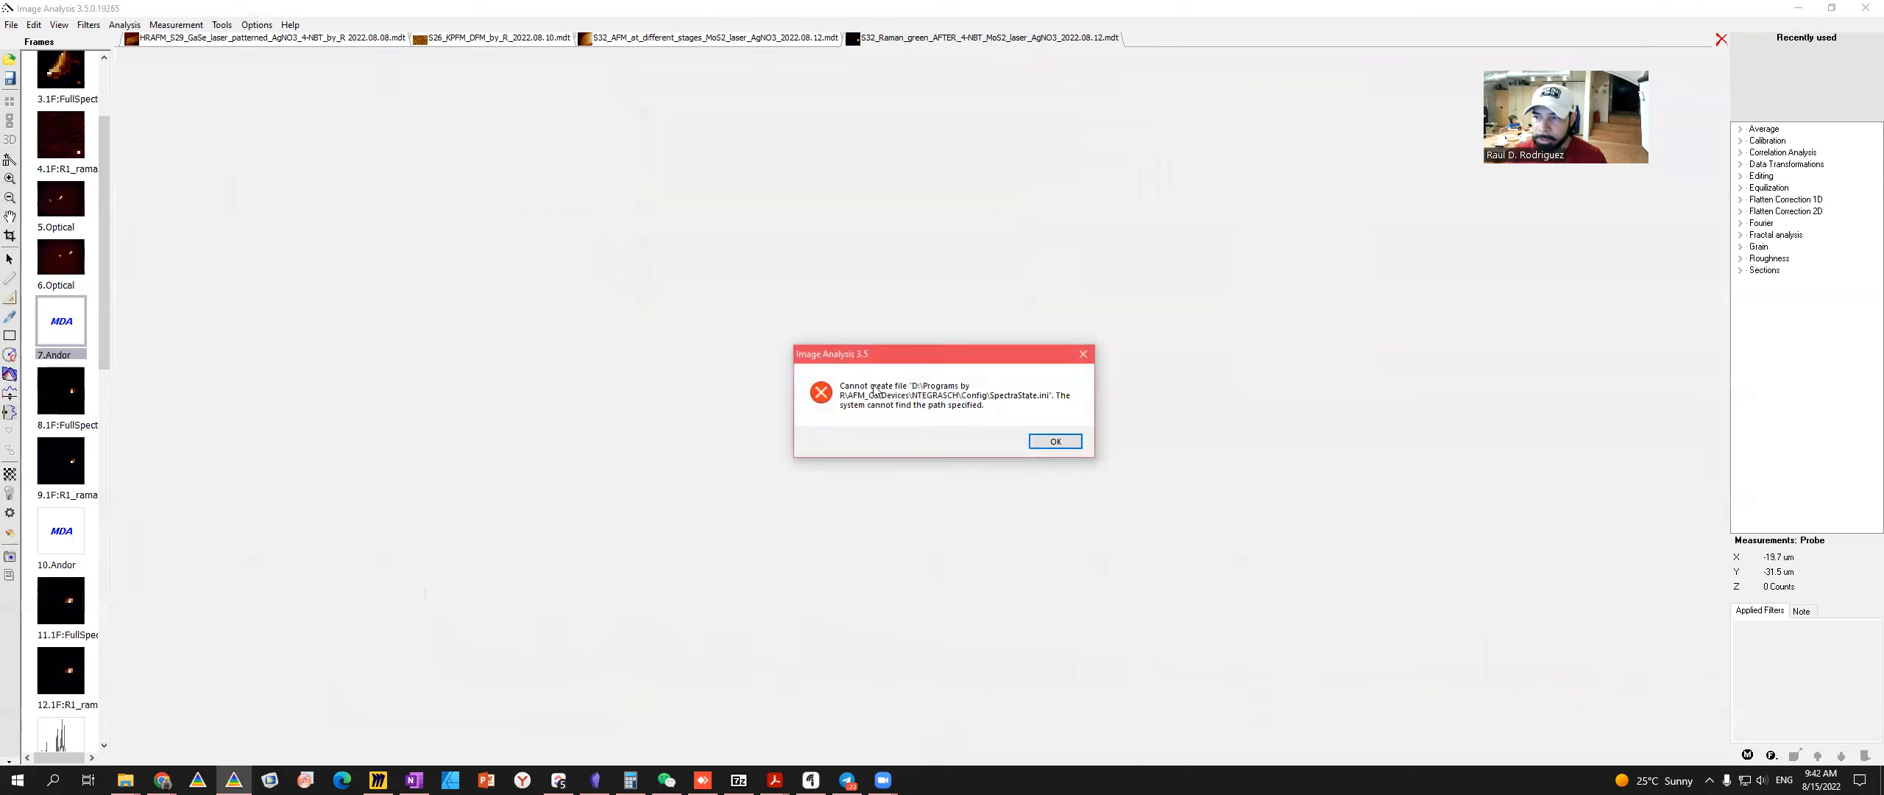
left_click(1056, 441)
left_click(74, 333)
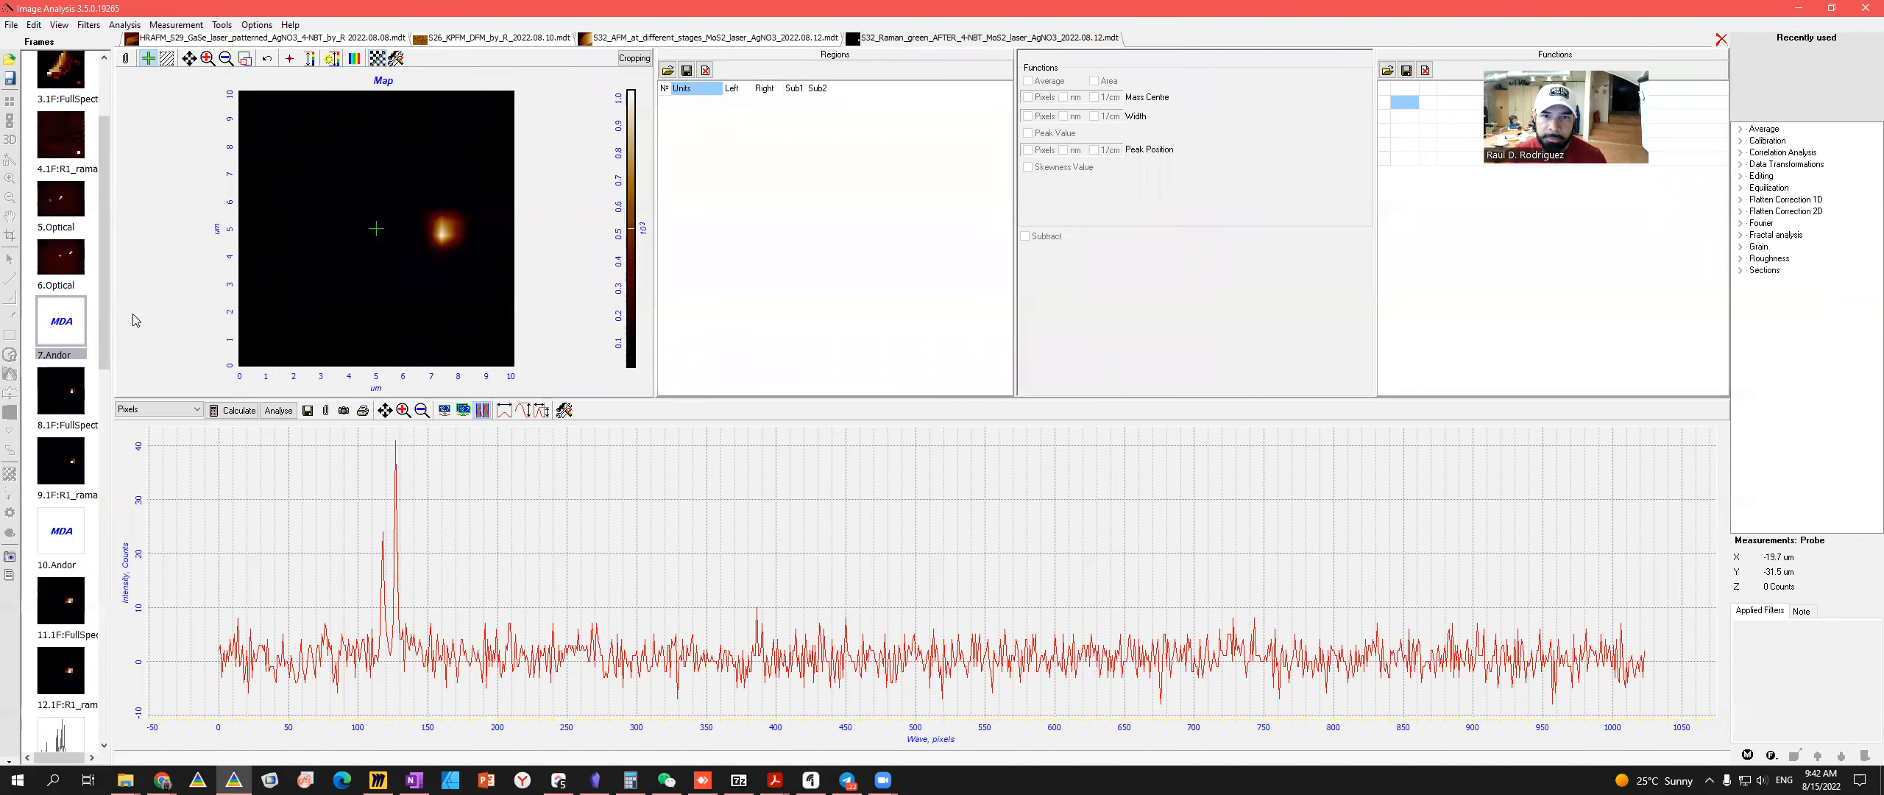
- Show the 7.Andor spectra on the Raman Shift (1/cm) axis and probe two map points near the bright spot
left_click(373, 257)
left_click(156, 409)
left_click(152, 442)
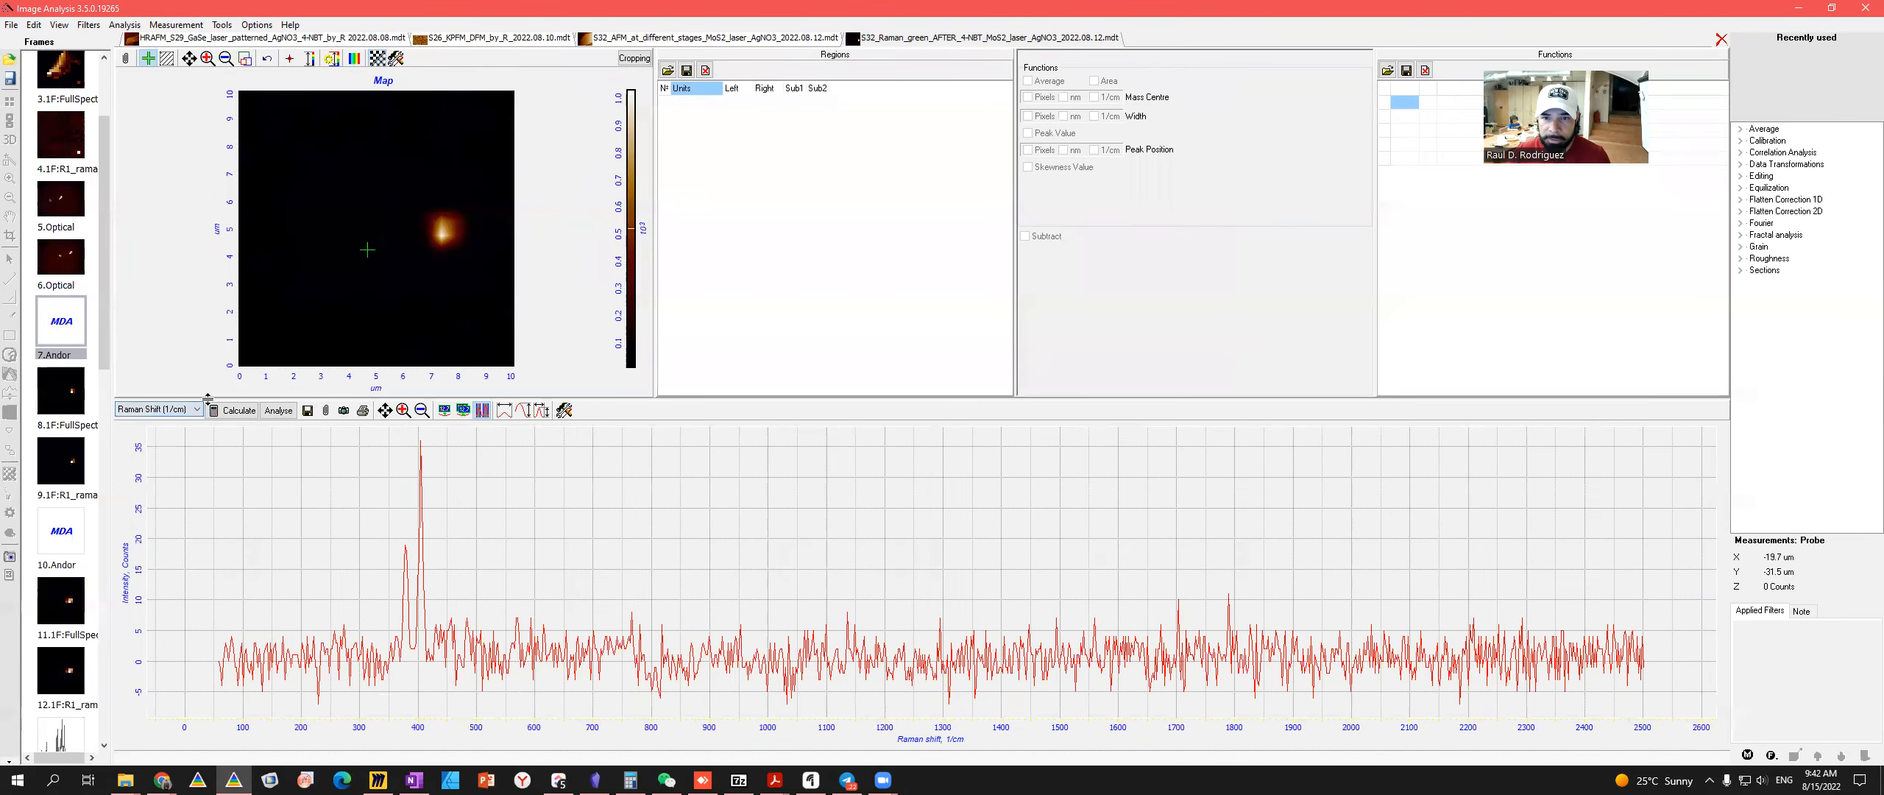
left_click(413, 236)
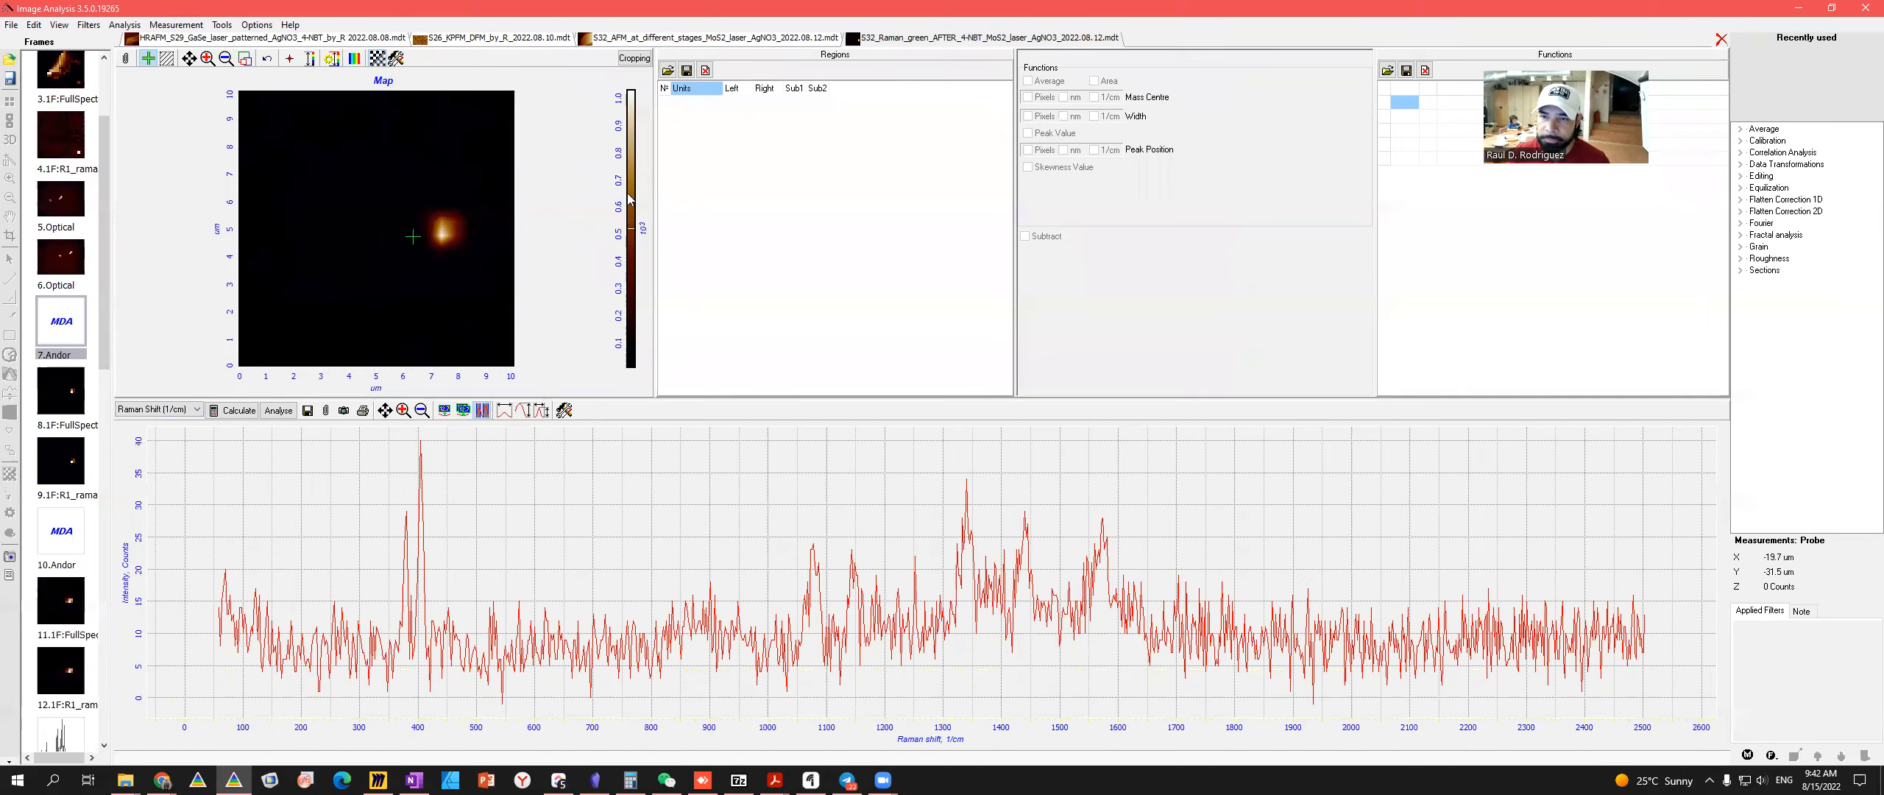
- Lower the upper colour limit of the 7.Andor map to bring out the flake, and probe spectra in its upper part
left_click(630, 198)
left_click_drag(632, 93, 631, 349)
mouse_move(407, 239)
left_mouse_down()
mouse_move(353, 212)
mouse_move(381, 240)
mouse_move(356, 202)
left_mouse_up()
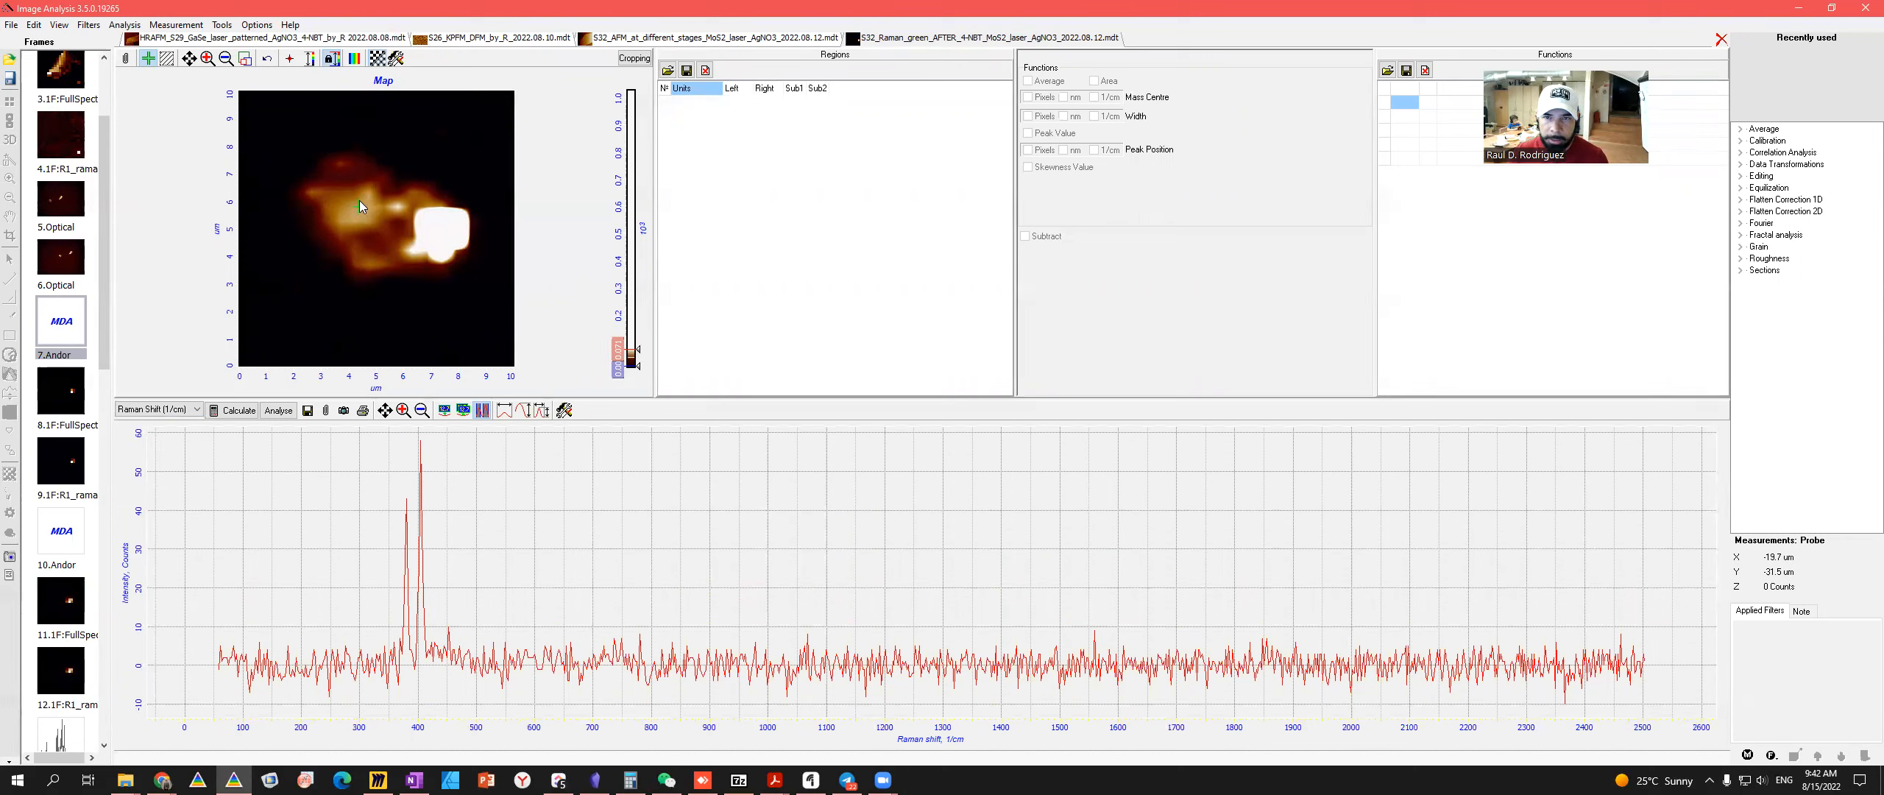
mouse_move(357, 209)
left_mouse_down()
mouse_move(372, 233)
mouse_move(363, 207)
left_mouse_up()
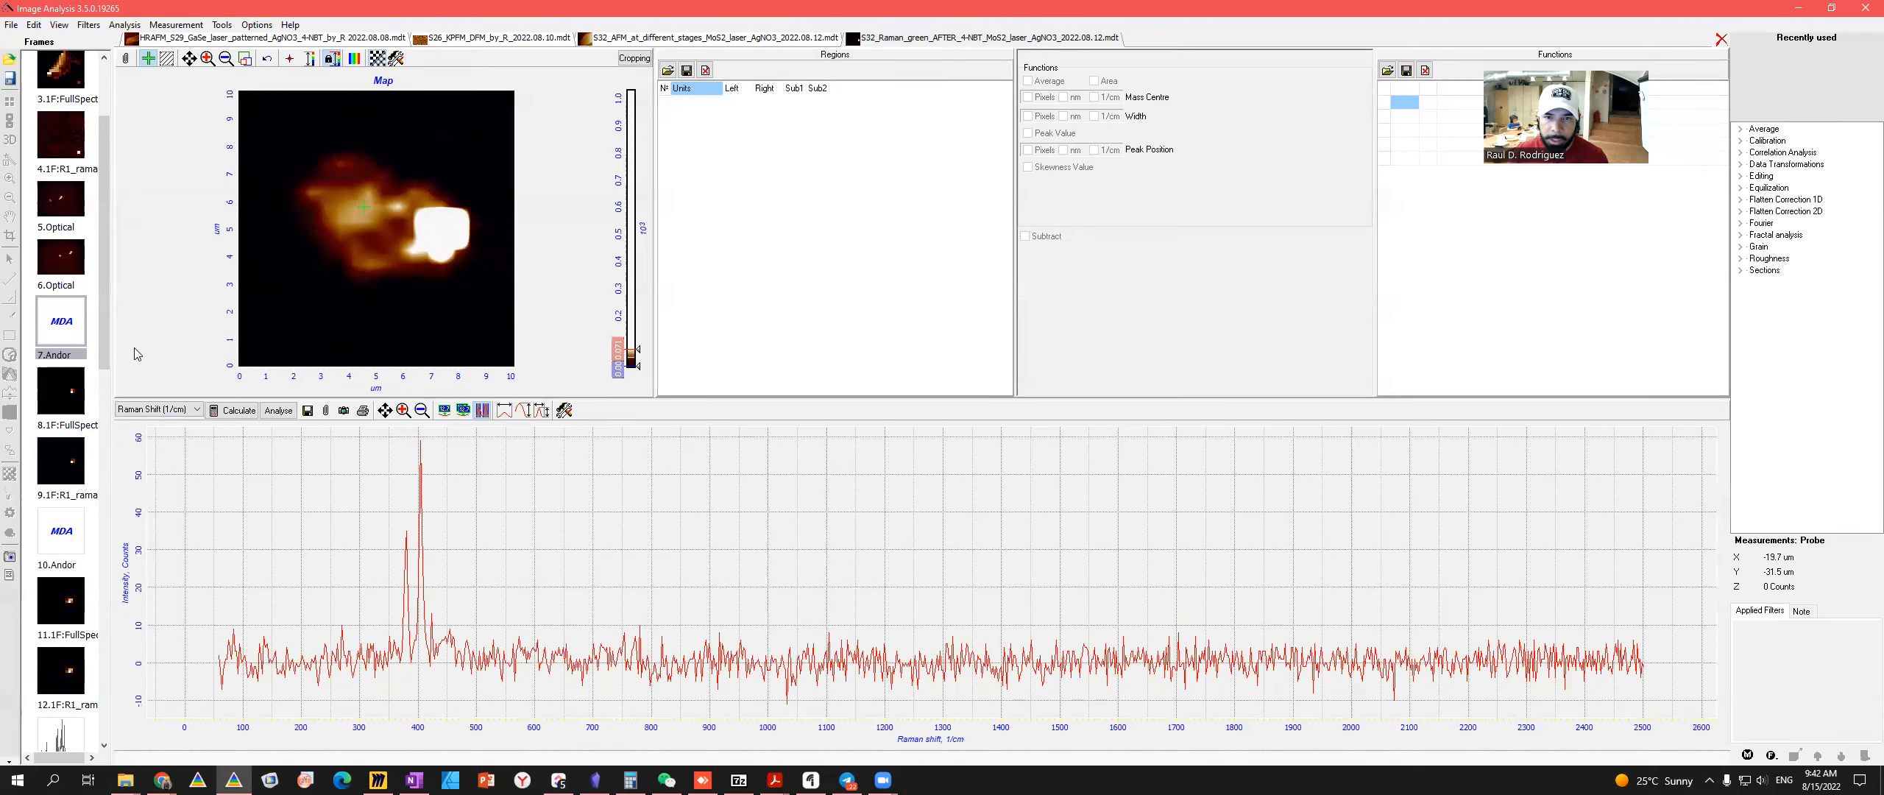
left_click_drag(107, 336, 112, 734)
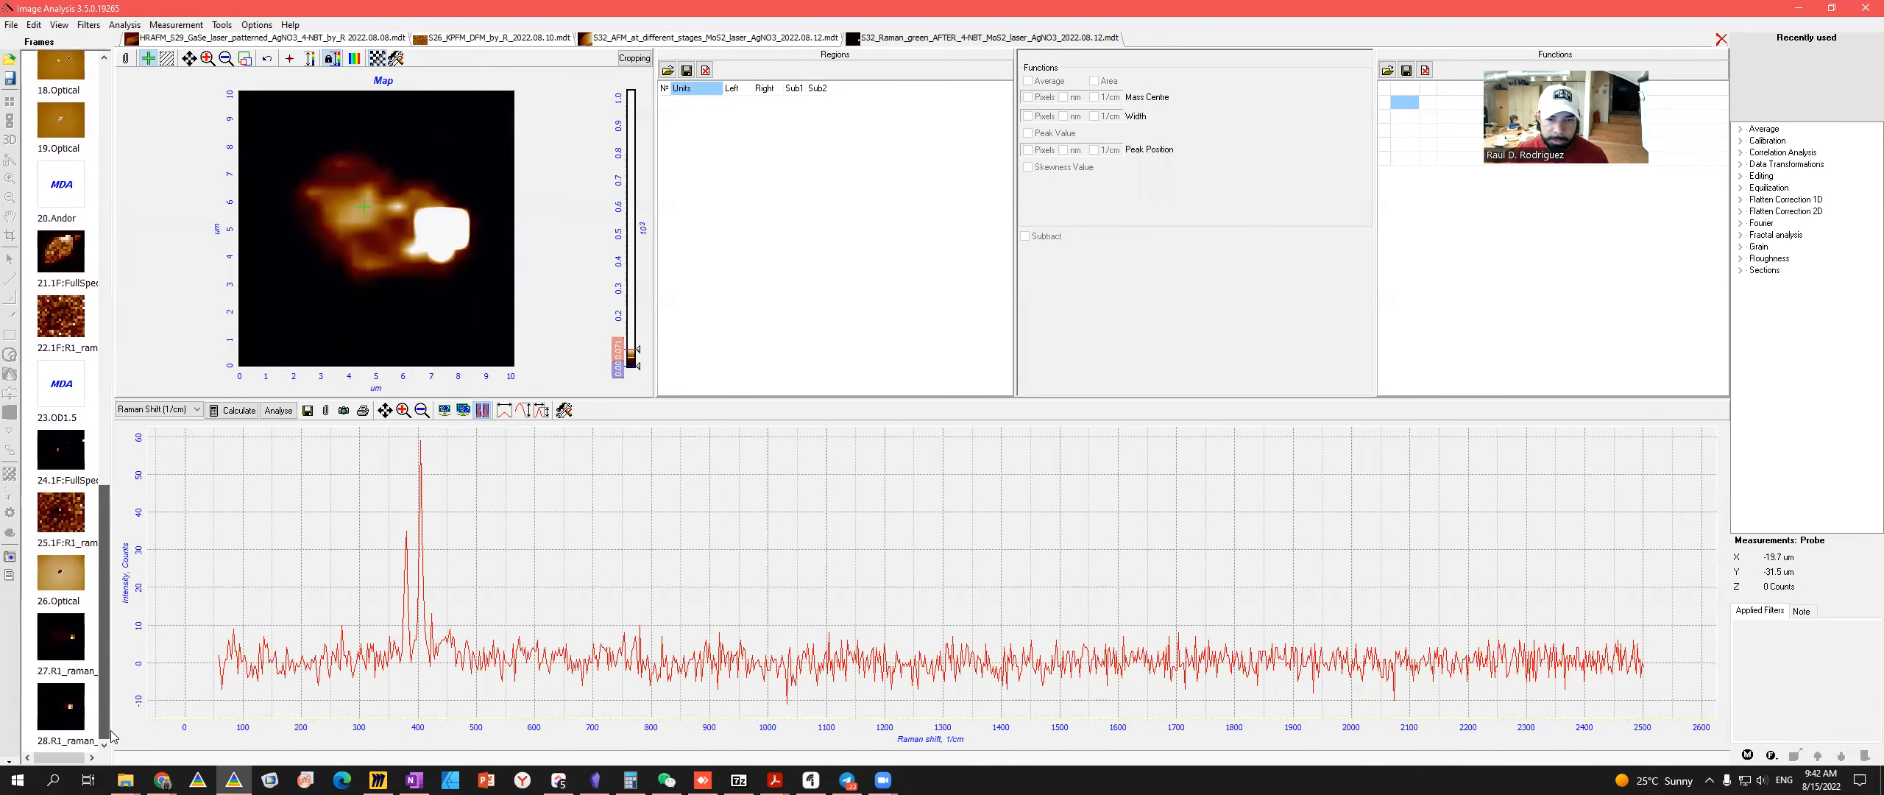
- Compare the spectrum at the saturated bright spot with the spectrum on the flake's dimmer upper part
left_click(440, 249)
mouse_move(440, 248)
left_mouse_down()
mouse_move(412, 231)
mouse_move(433, 232)
left_mouse_up()
left_click(416, 231)
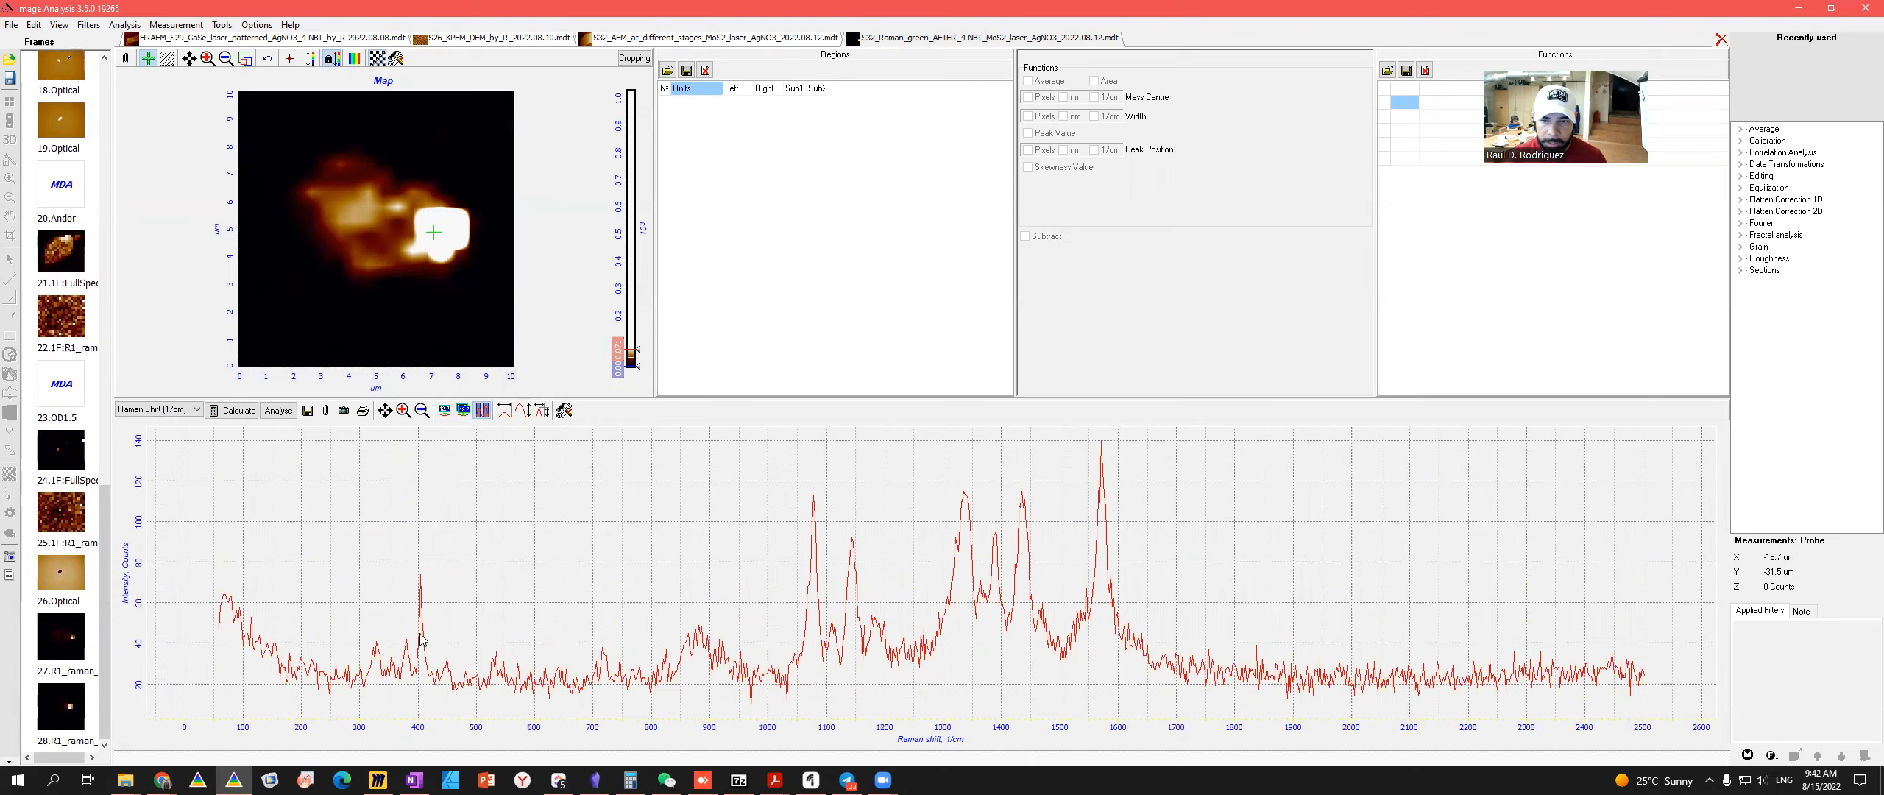
left_click(360, 212)
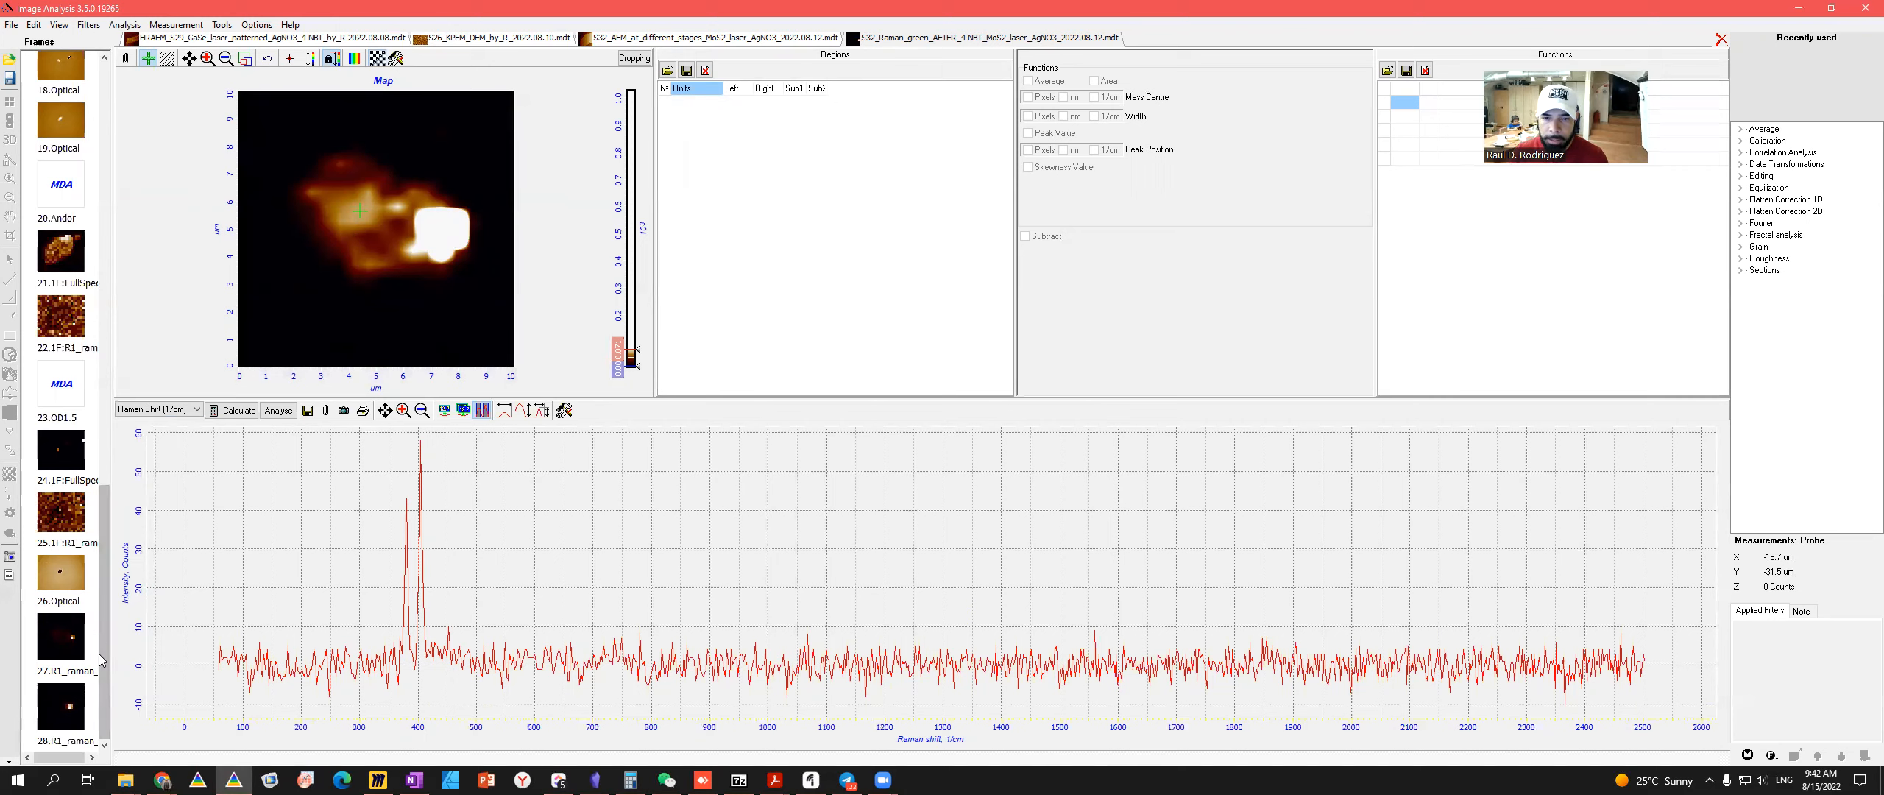
- Reopen the R1_raman_370_389 peak-count map in frame 28 and adjust its upper colour limit to about 88 counts
left_click(64, 709)
left_click(1056, 441)
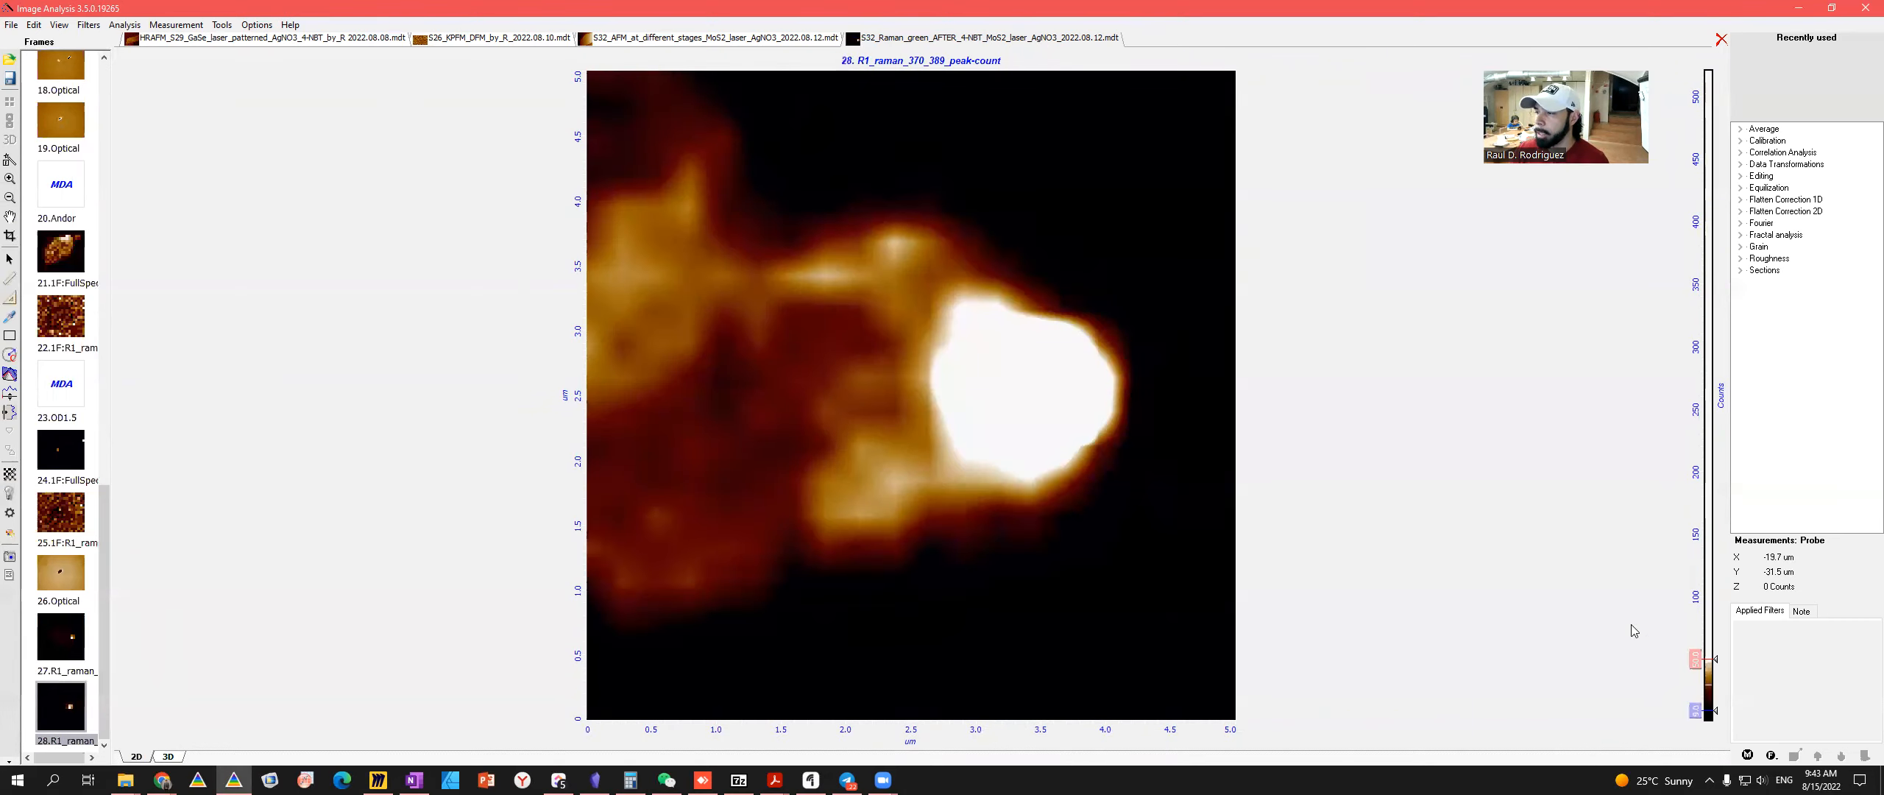
mouse_move(1696, 659)
left_mouse_down()
mouse_move(1754, 437)
mouse_move(1704, 511)
mouse_move(1685, 644)
left_mouse_up()
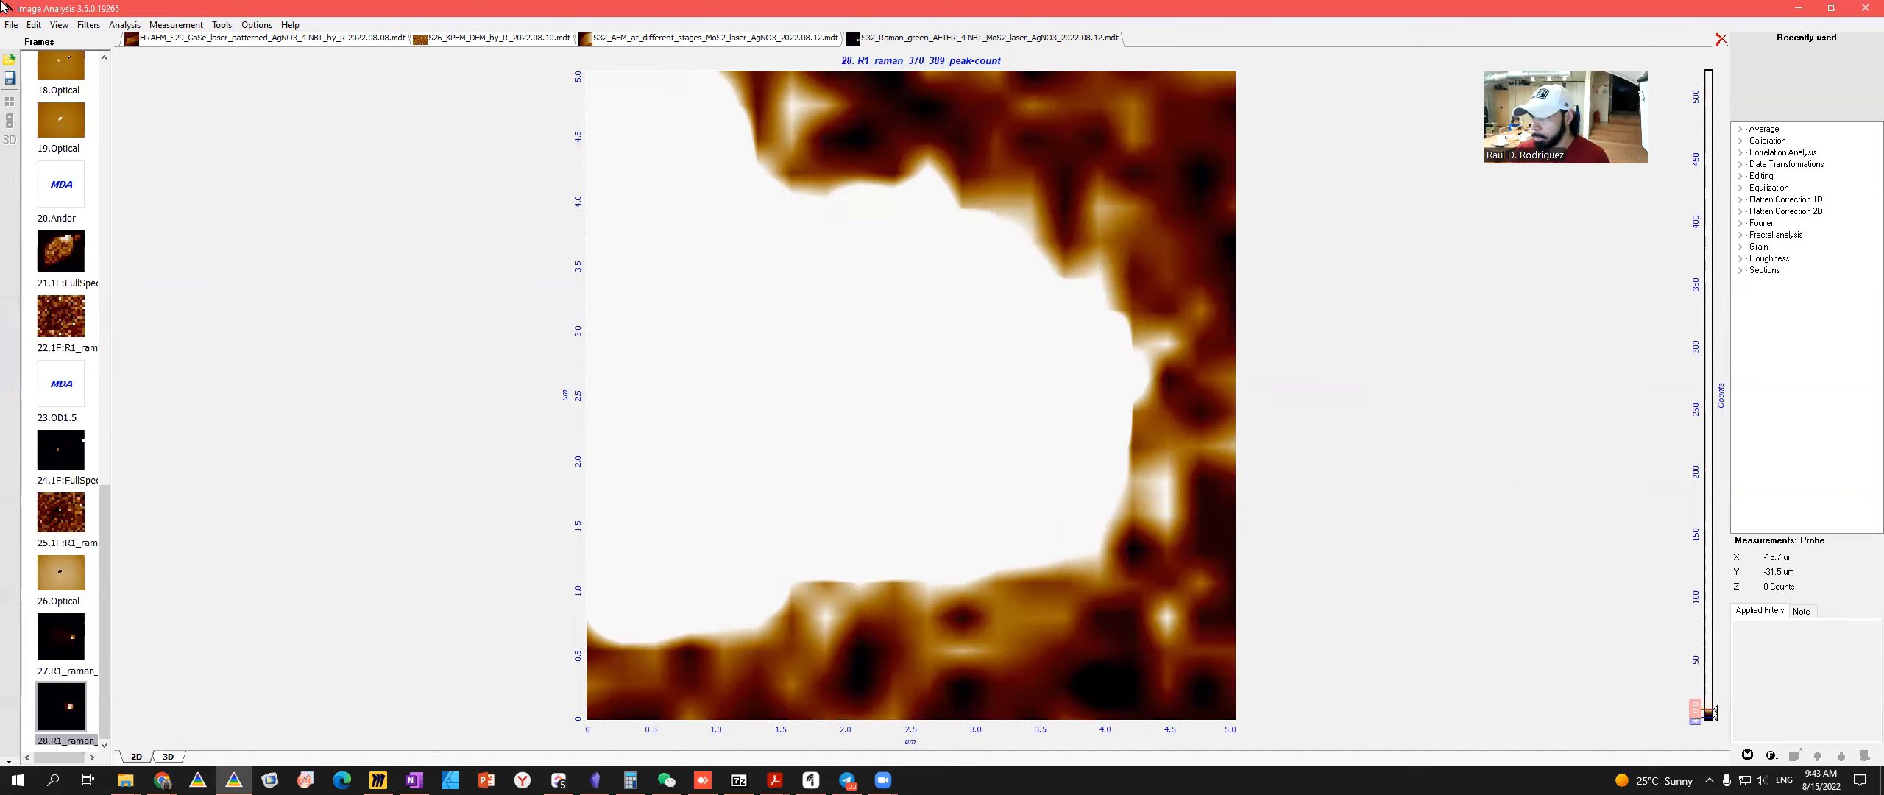
key("alt+Tab")
key("alt+Tab")
left_click_drag(1695, 716, 1695, 611)
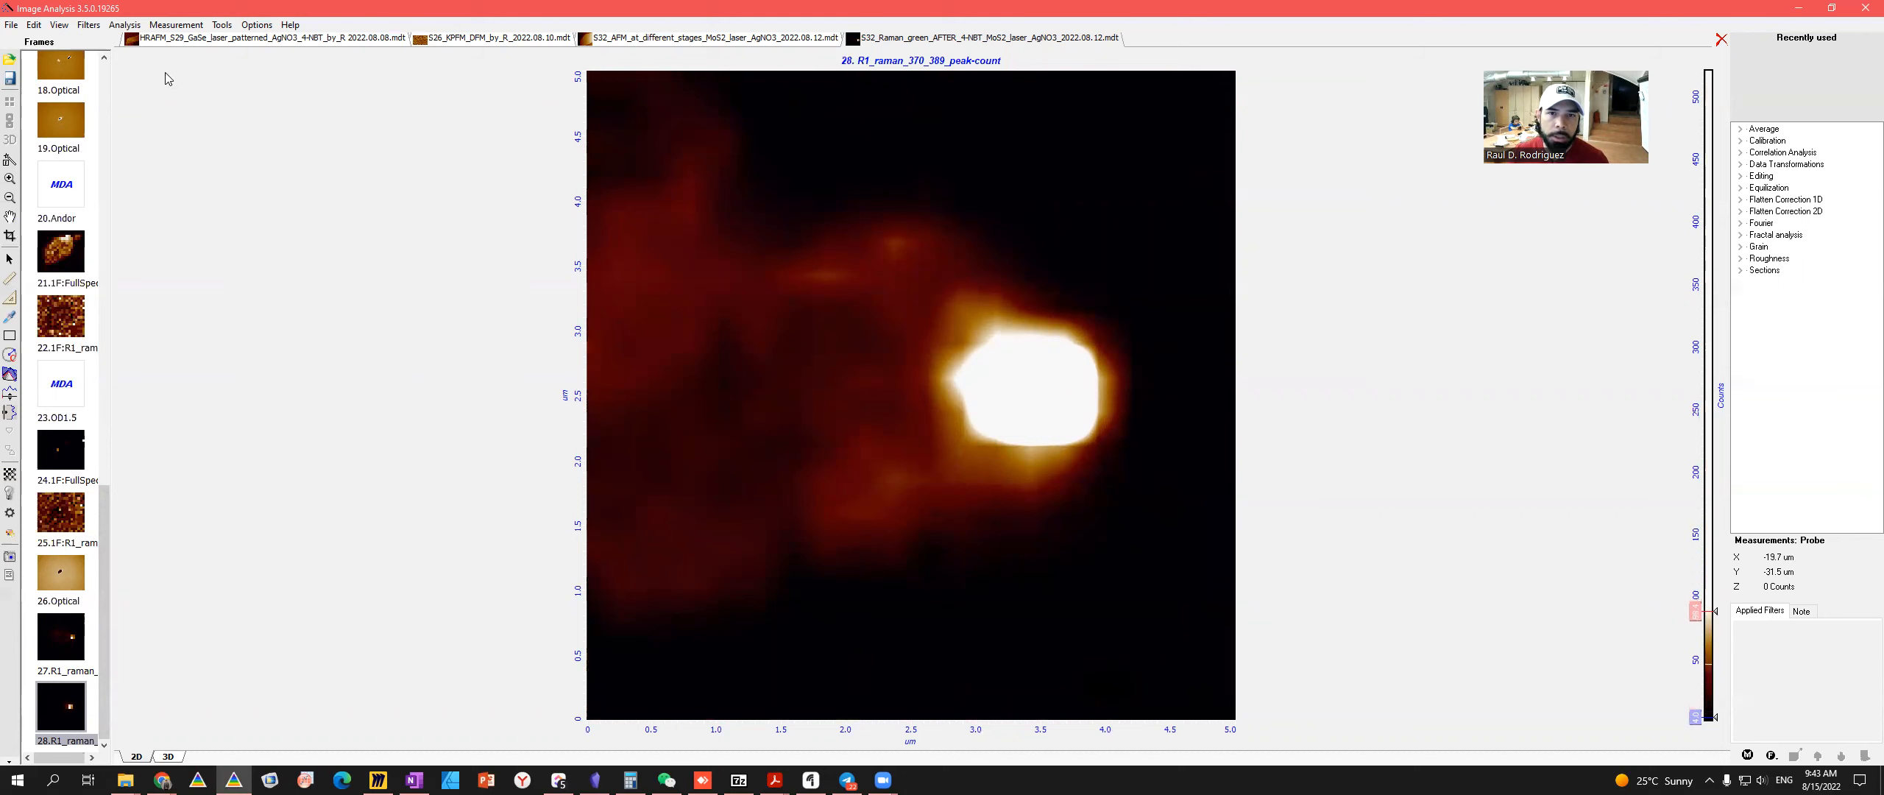
- Start exporting the peak-count map as a PNG image into the 02 Raw Data folder of 01 Laser patterning of MoS2 and applications
left_click(11, 24)
mouse_move(692, 142)
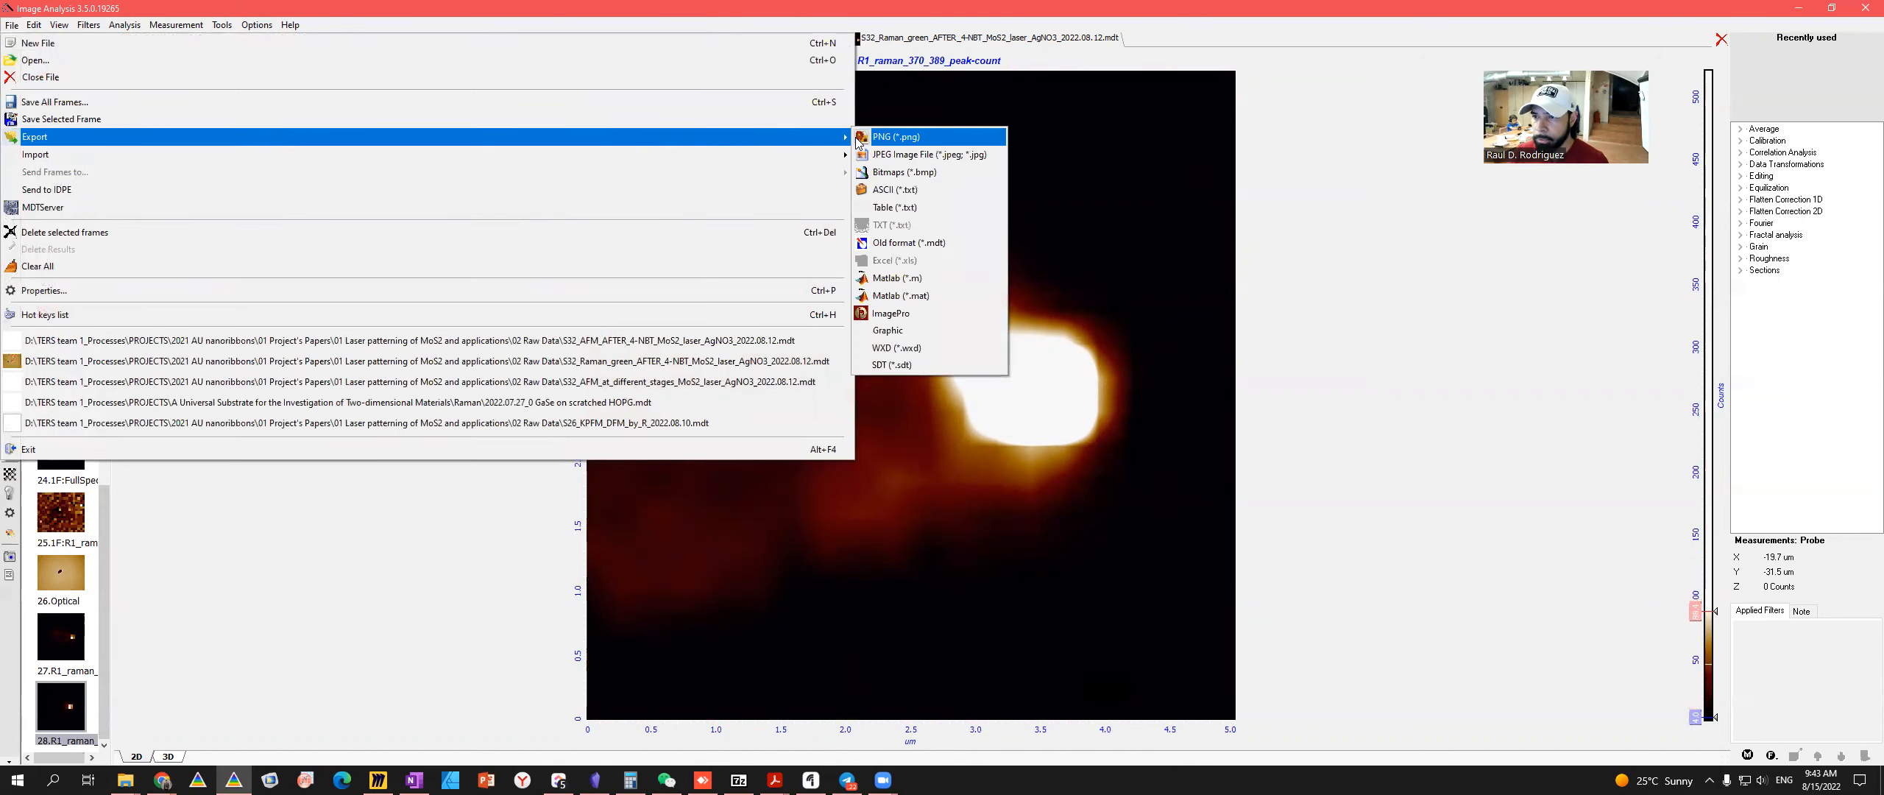
left_click(905, 135)
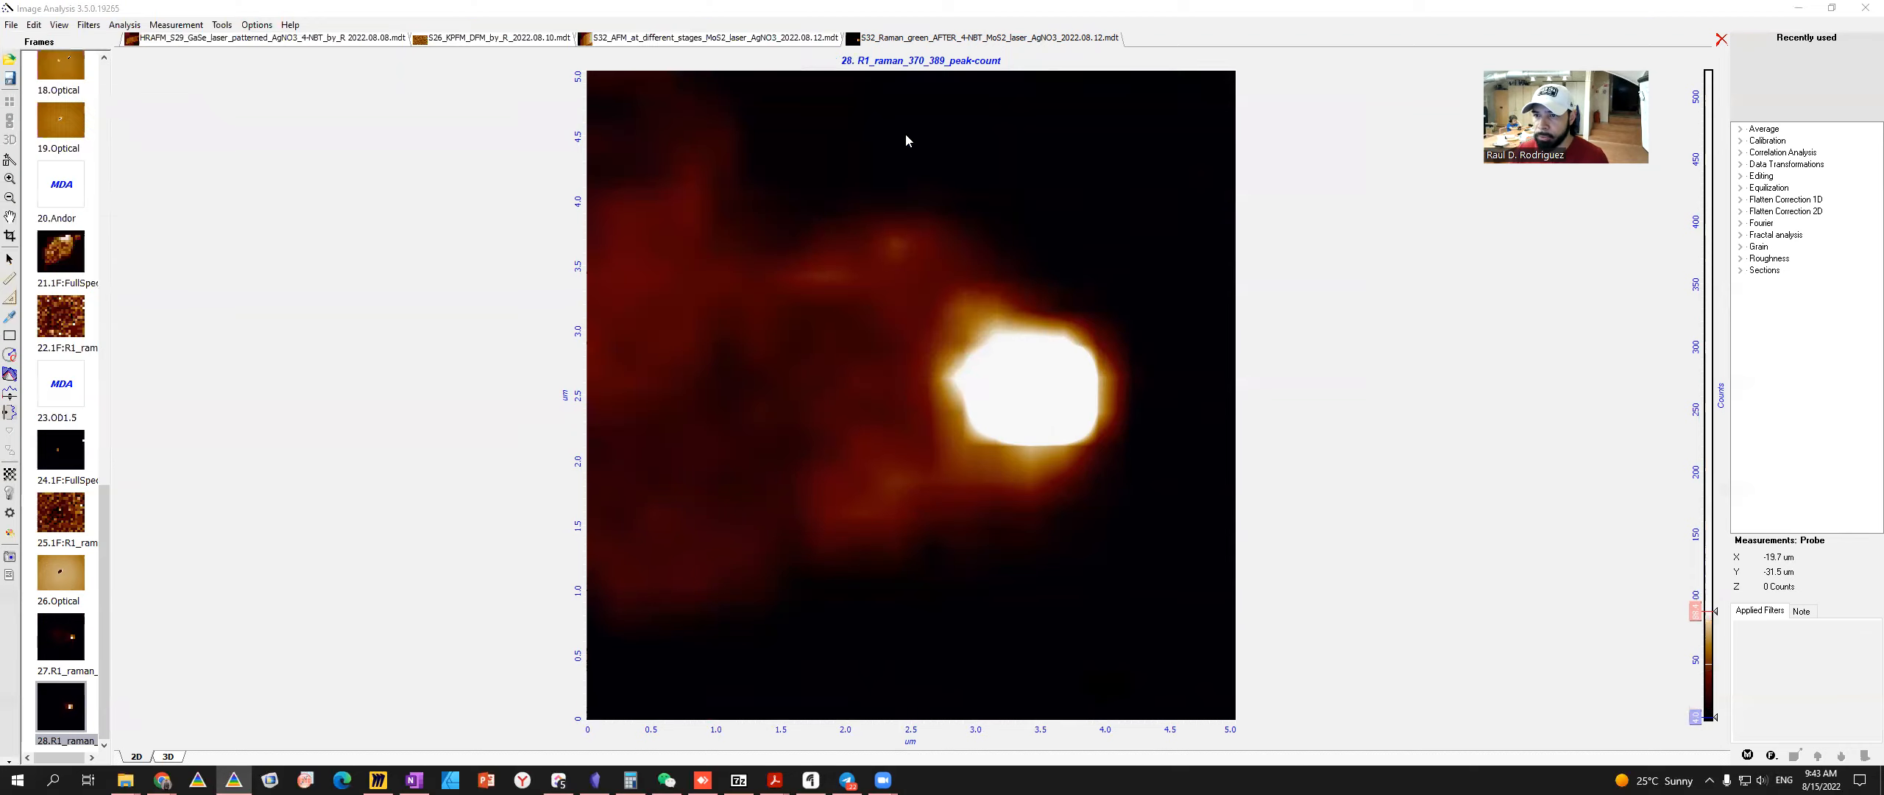
left_click_drag(1200, 376, 927, 239)
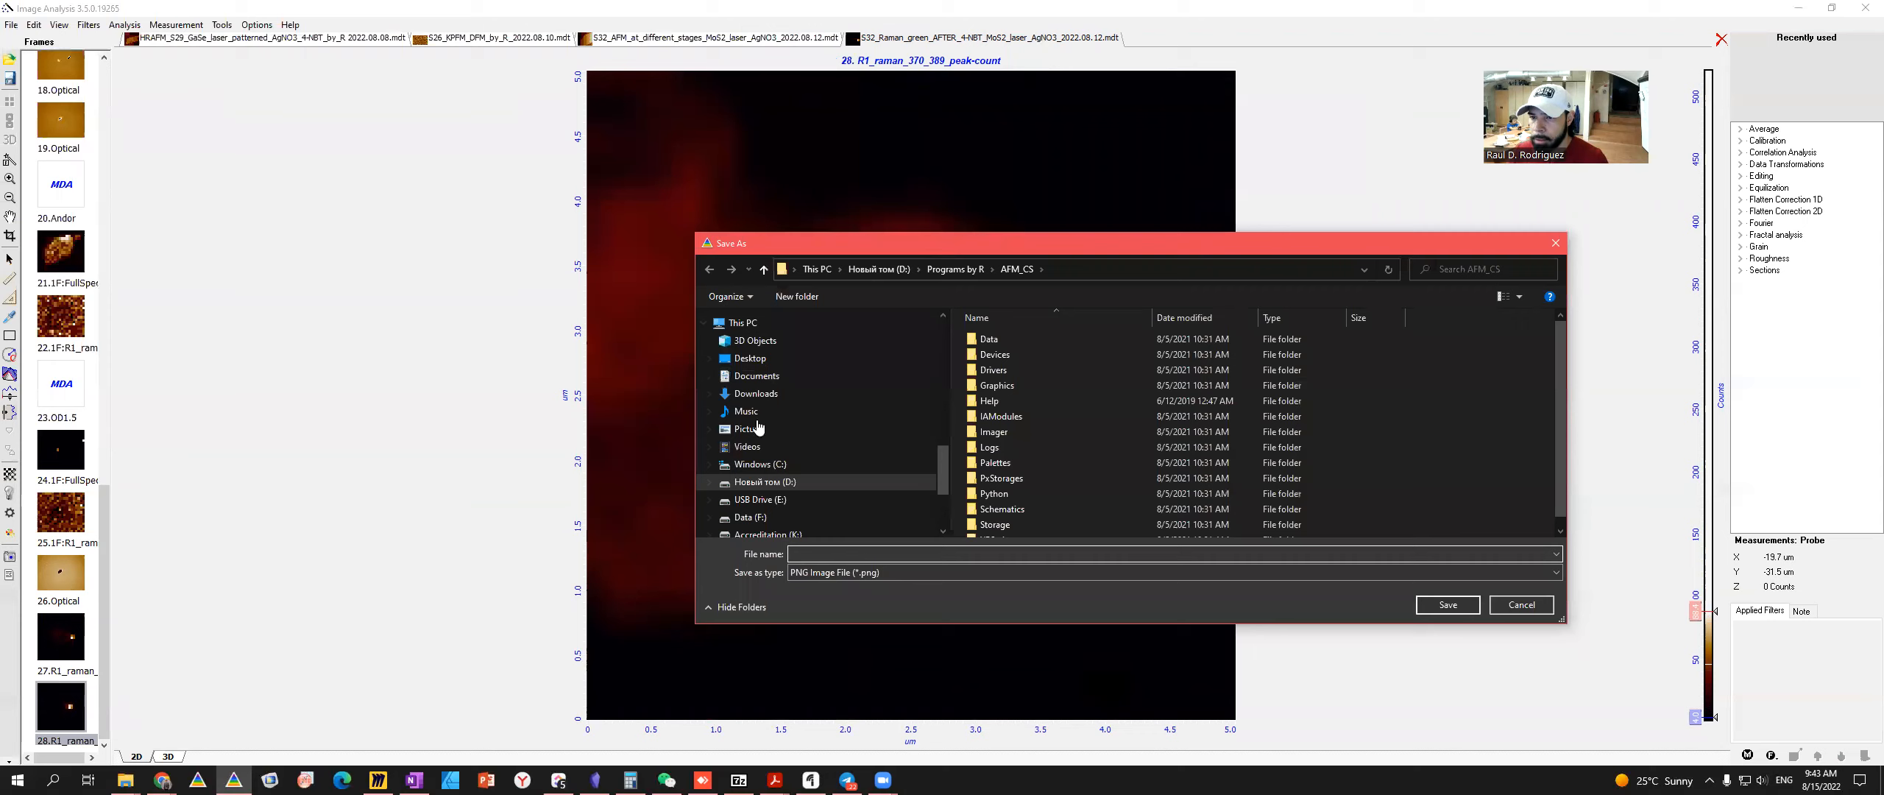
left_click_drag(943, 471, 931, 319)
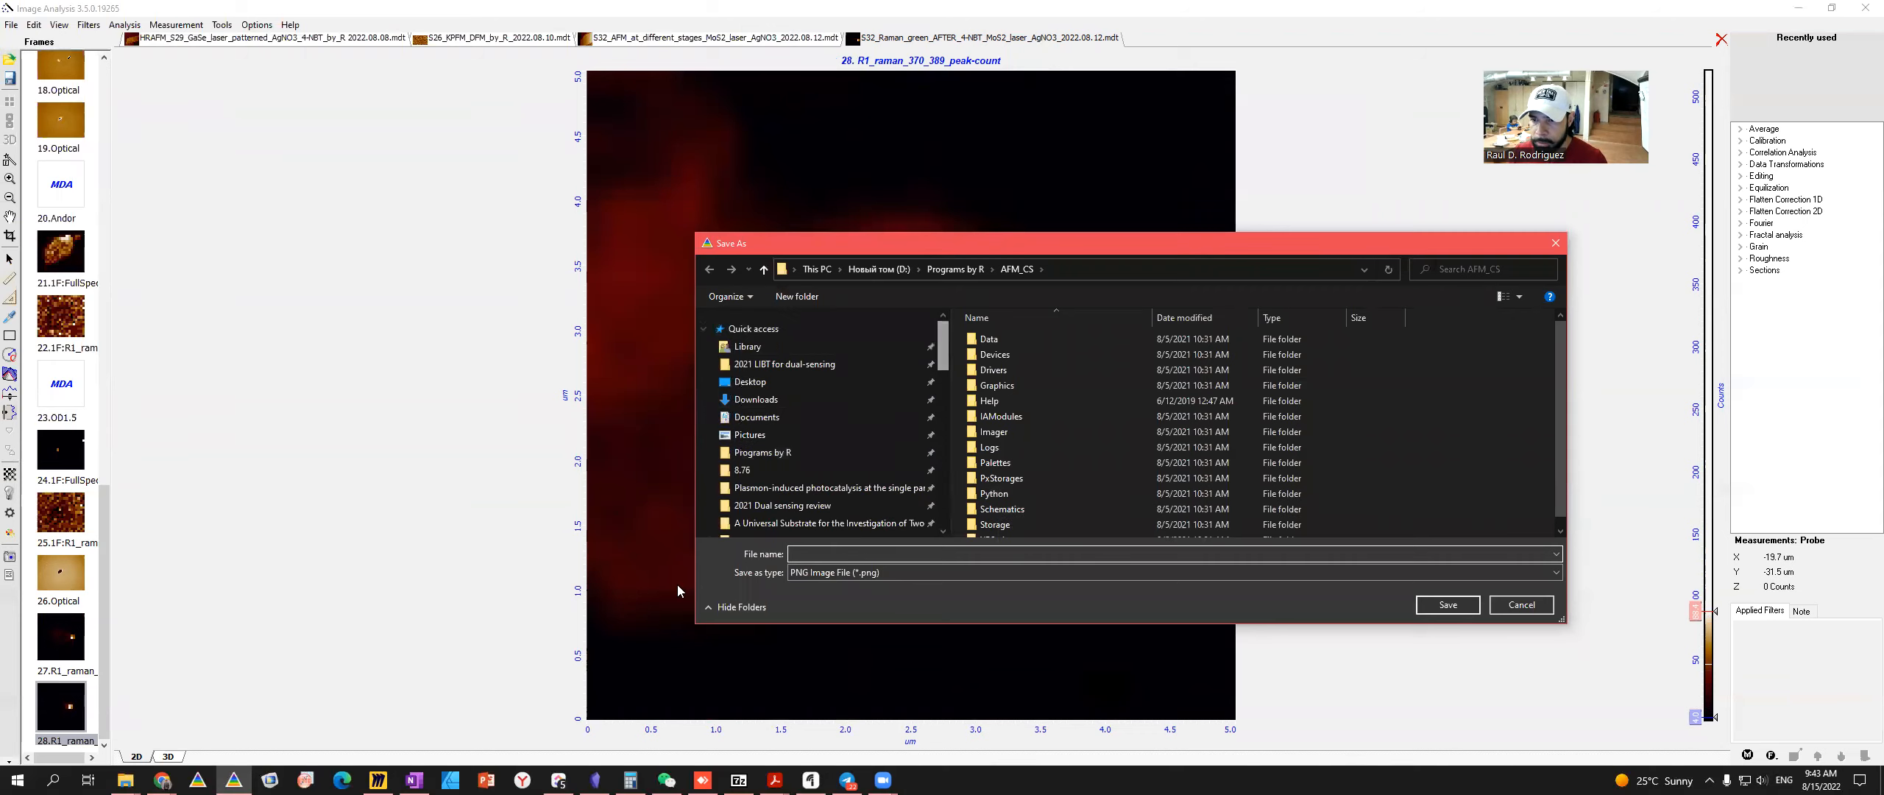
scroll(829, 513, "down", 2)
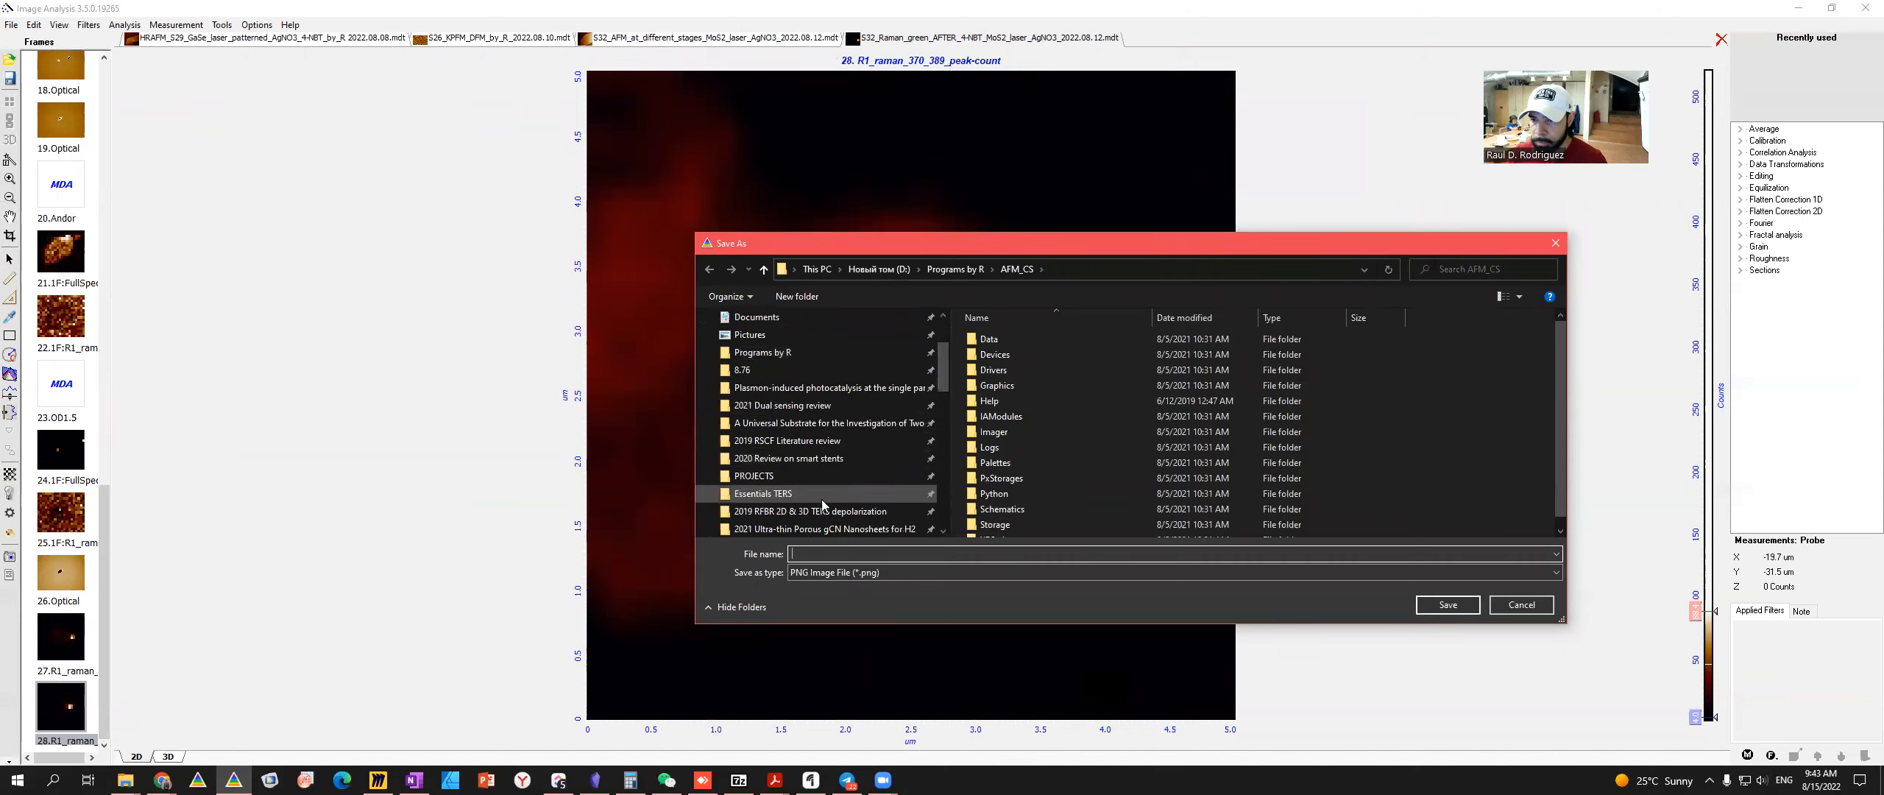
scroll(791, 478, "down", 1)
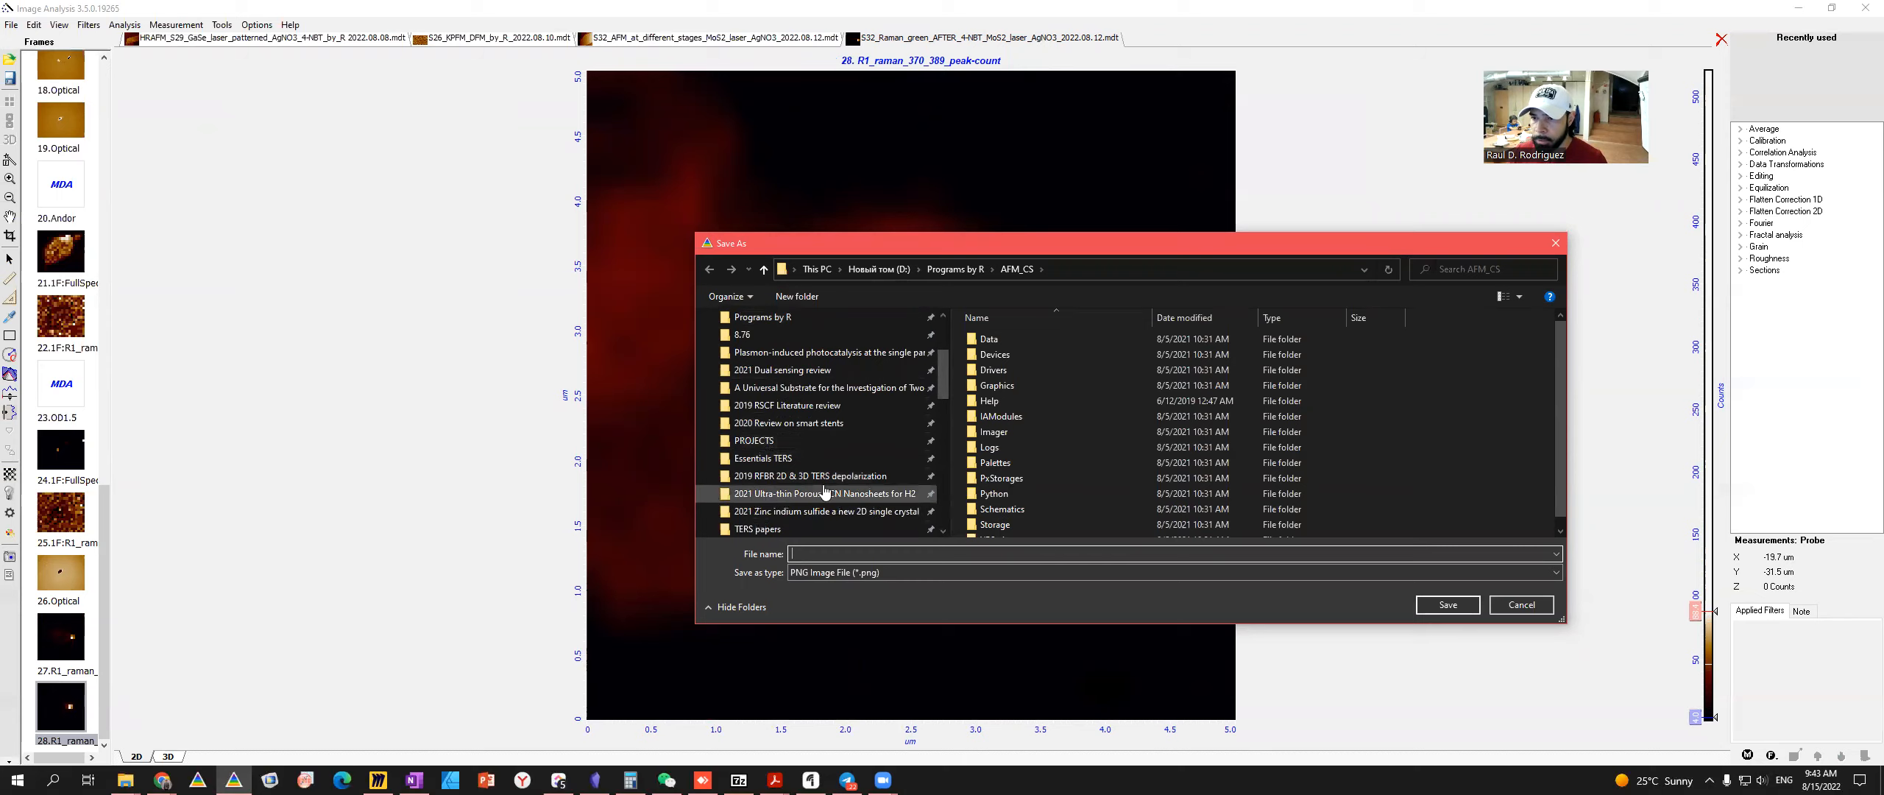
scroll(834, 499, "down", 1)
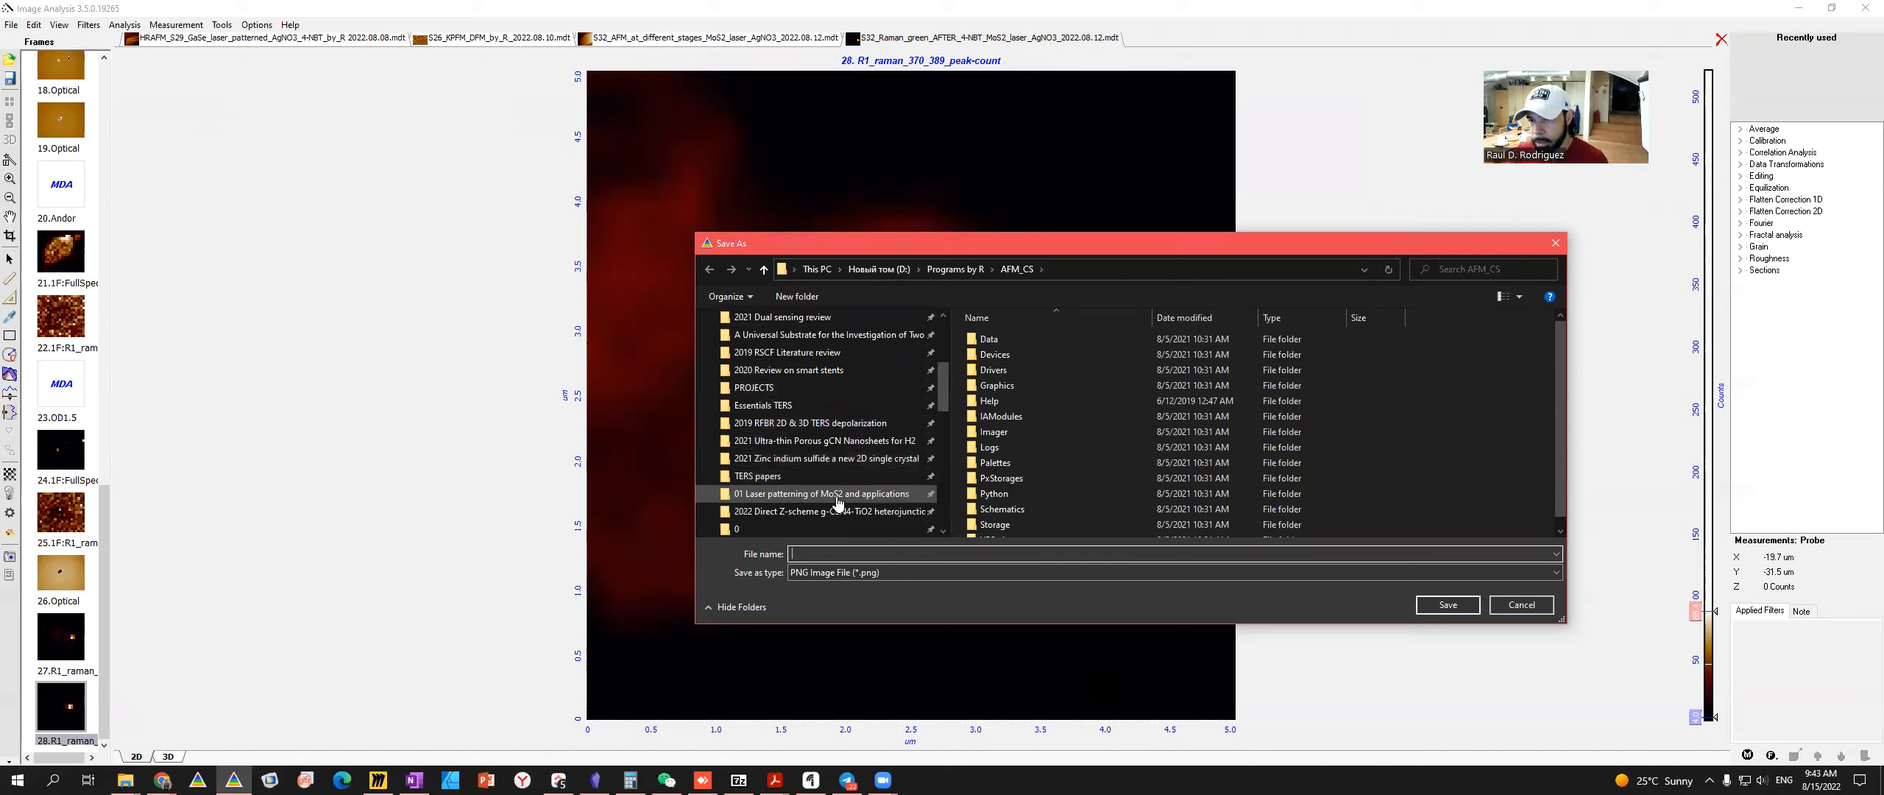
left_click(838, 503)
left_click(1018, 360)
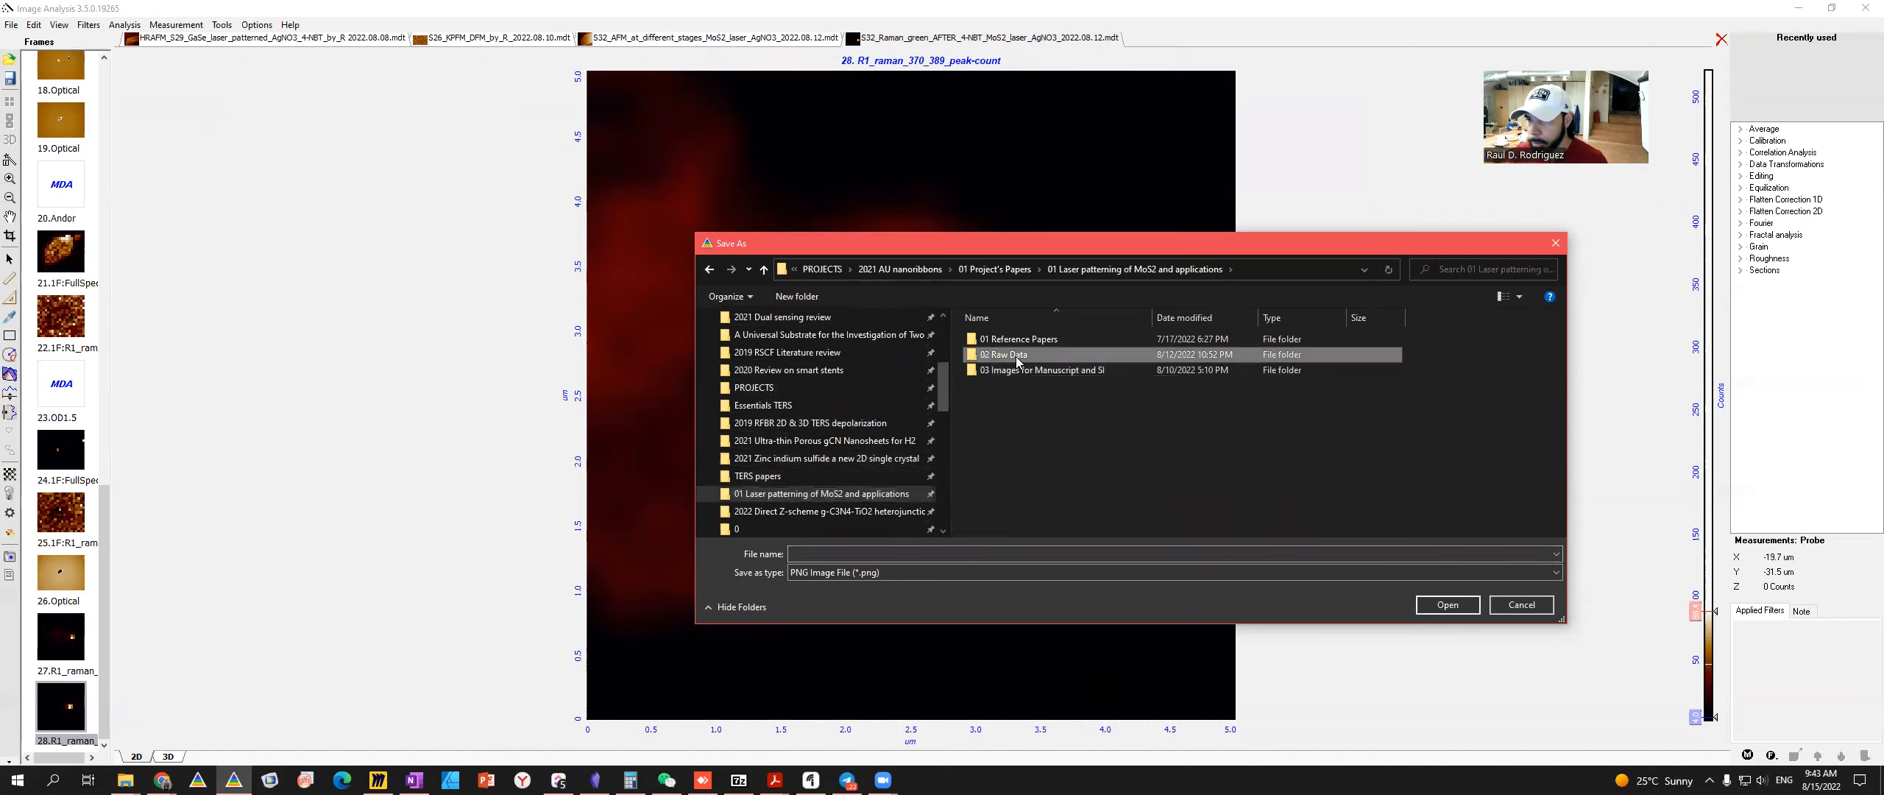
double_click(1018, 359)
scroll(1560, 442, "down", 3)
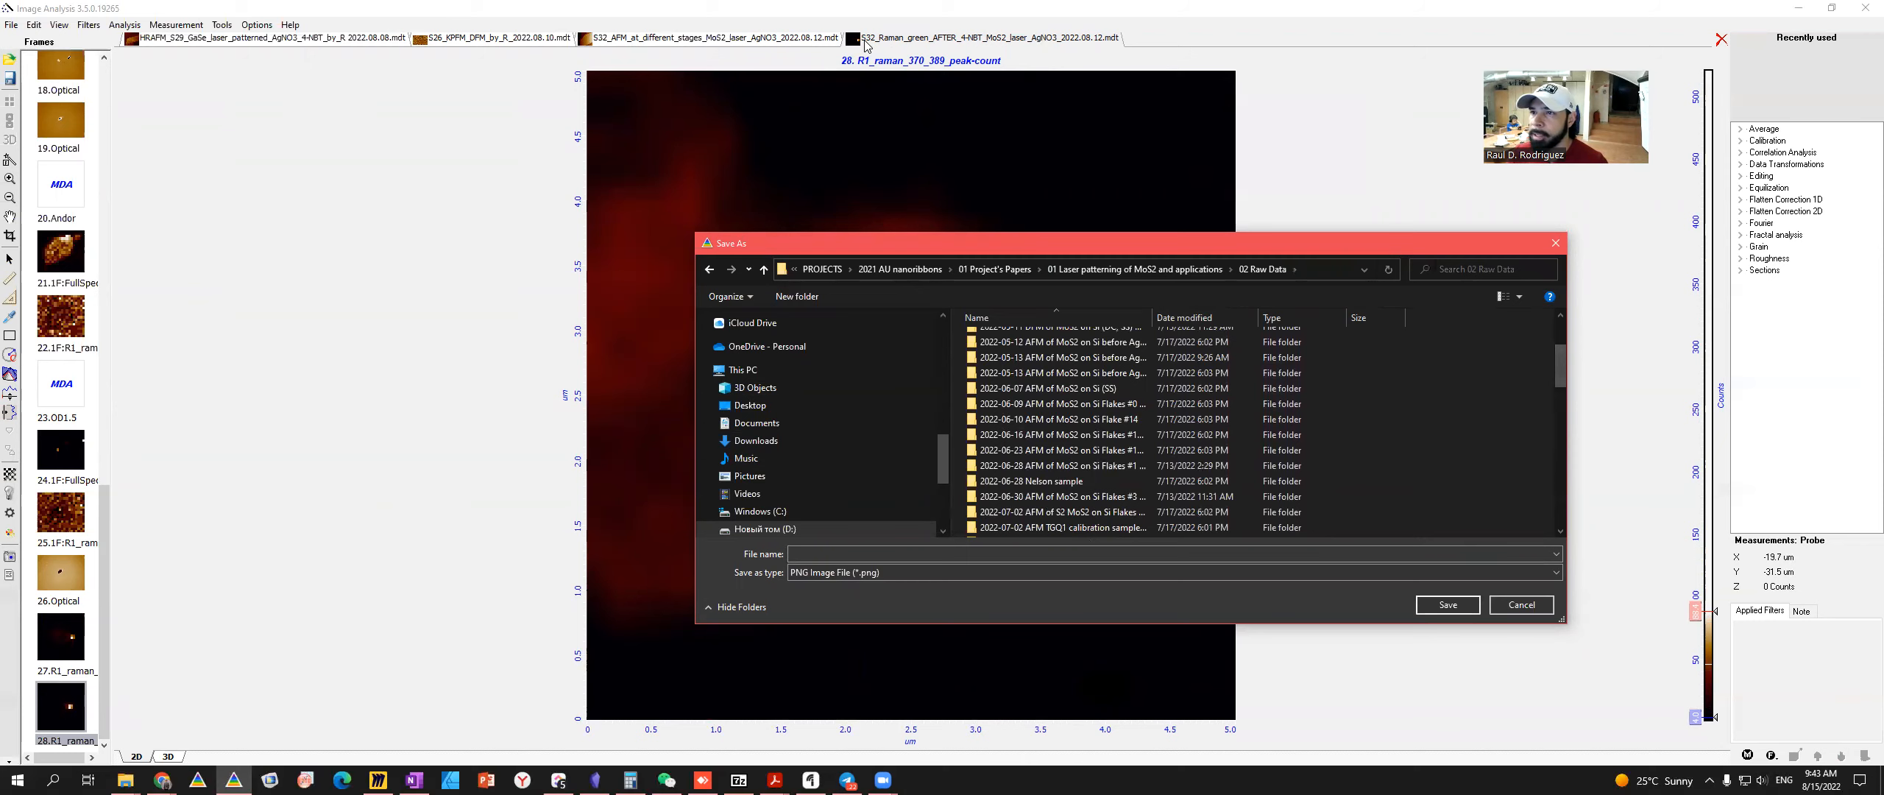
- Switch to the 02 Raw Data window in File Explorer and copy the name of the file S32_Raman_green_AFTER_4-NBT_MoS2_laser_AgNO3_2022.08.12.mdt
key("alt+Tab")
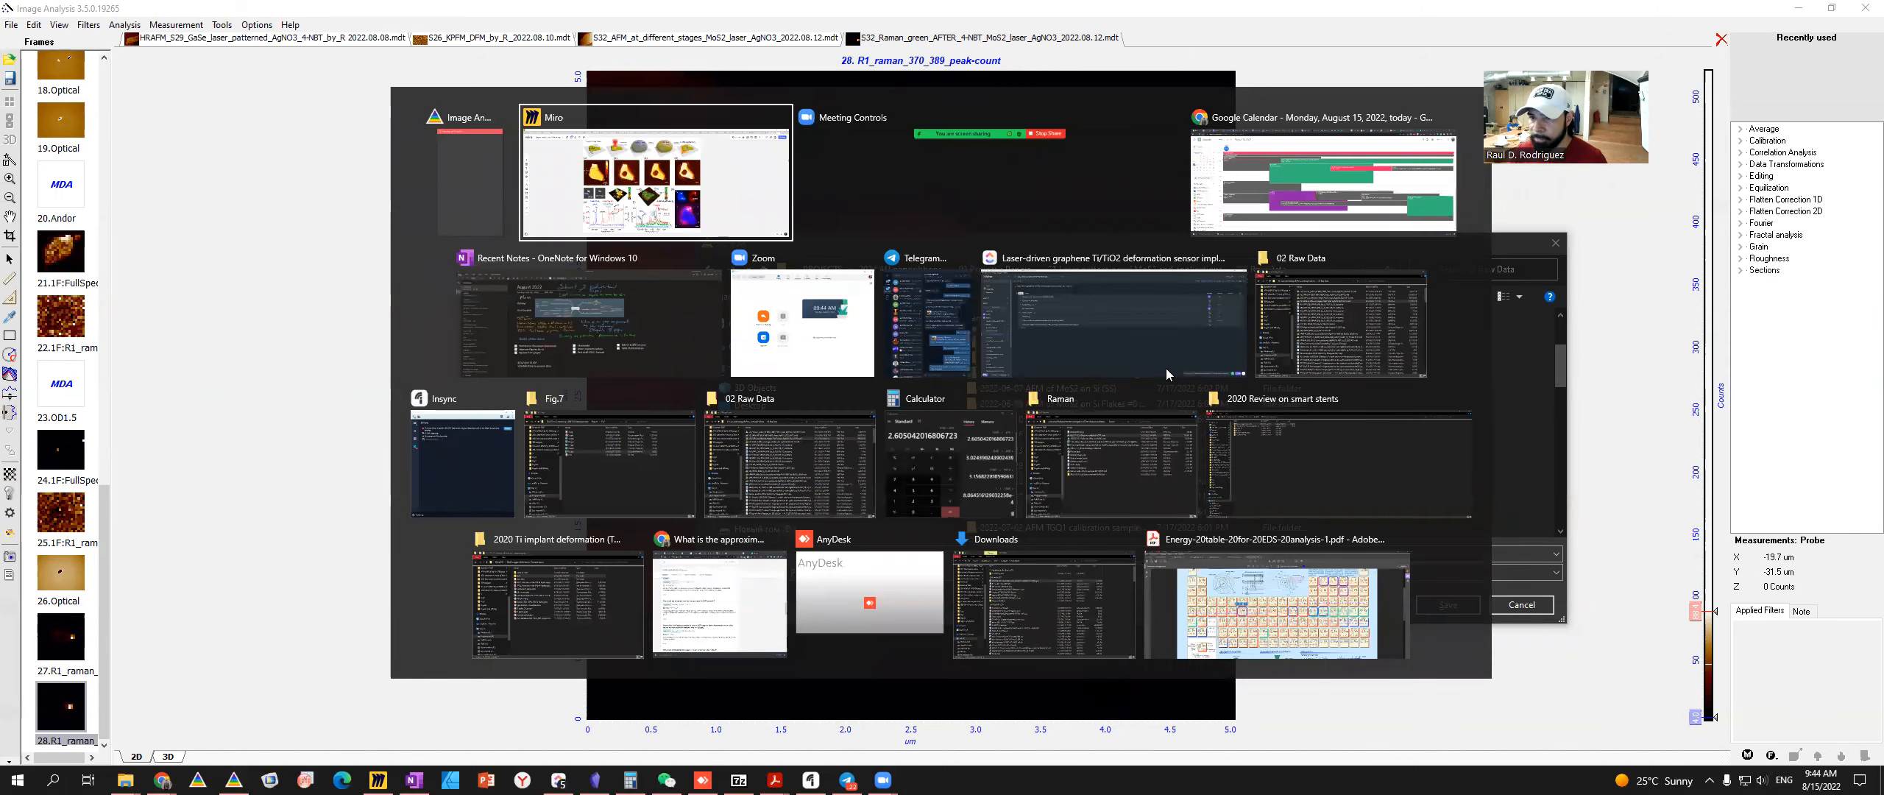
left_click(1341, 324)
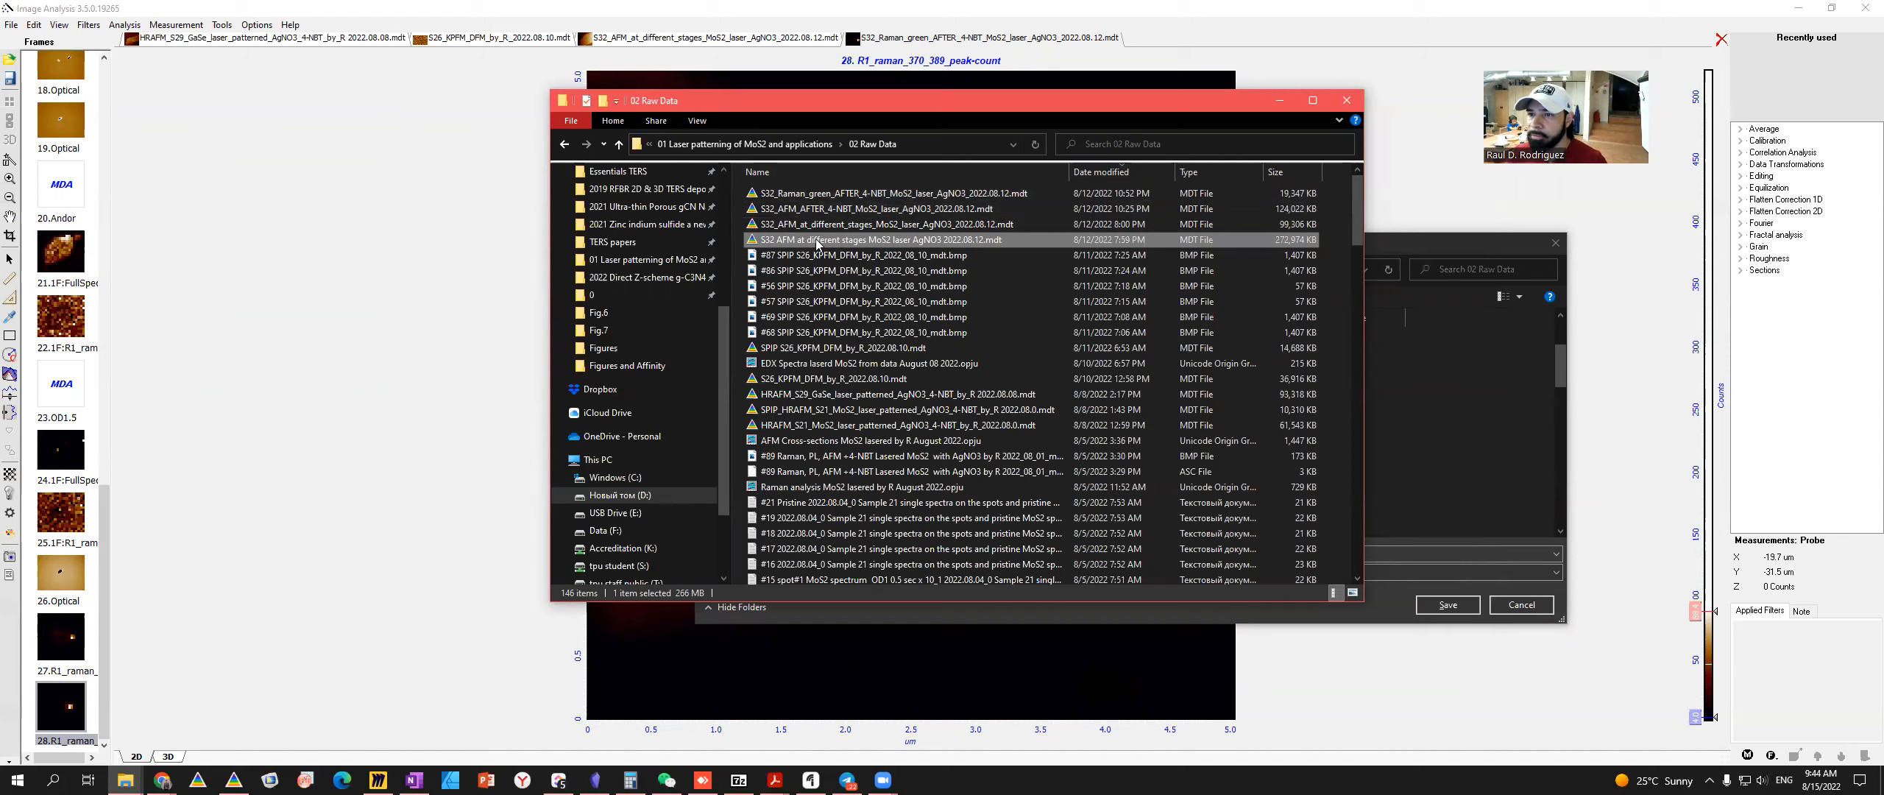
left_click(832, 194)
left_click(831, 192)
right_click(831, 193)
left_click(878, 237)
left_click(1391, 330)
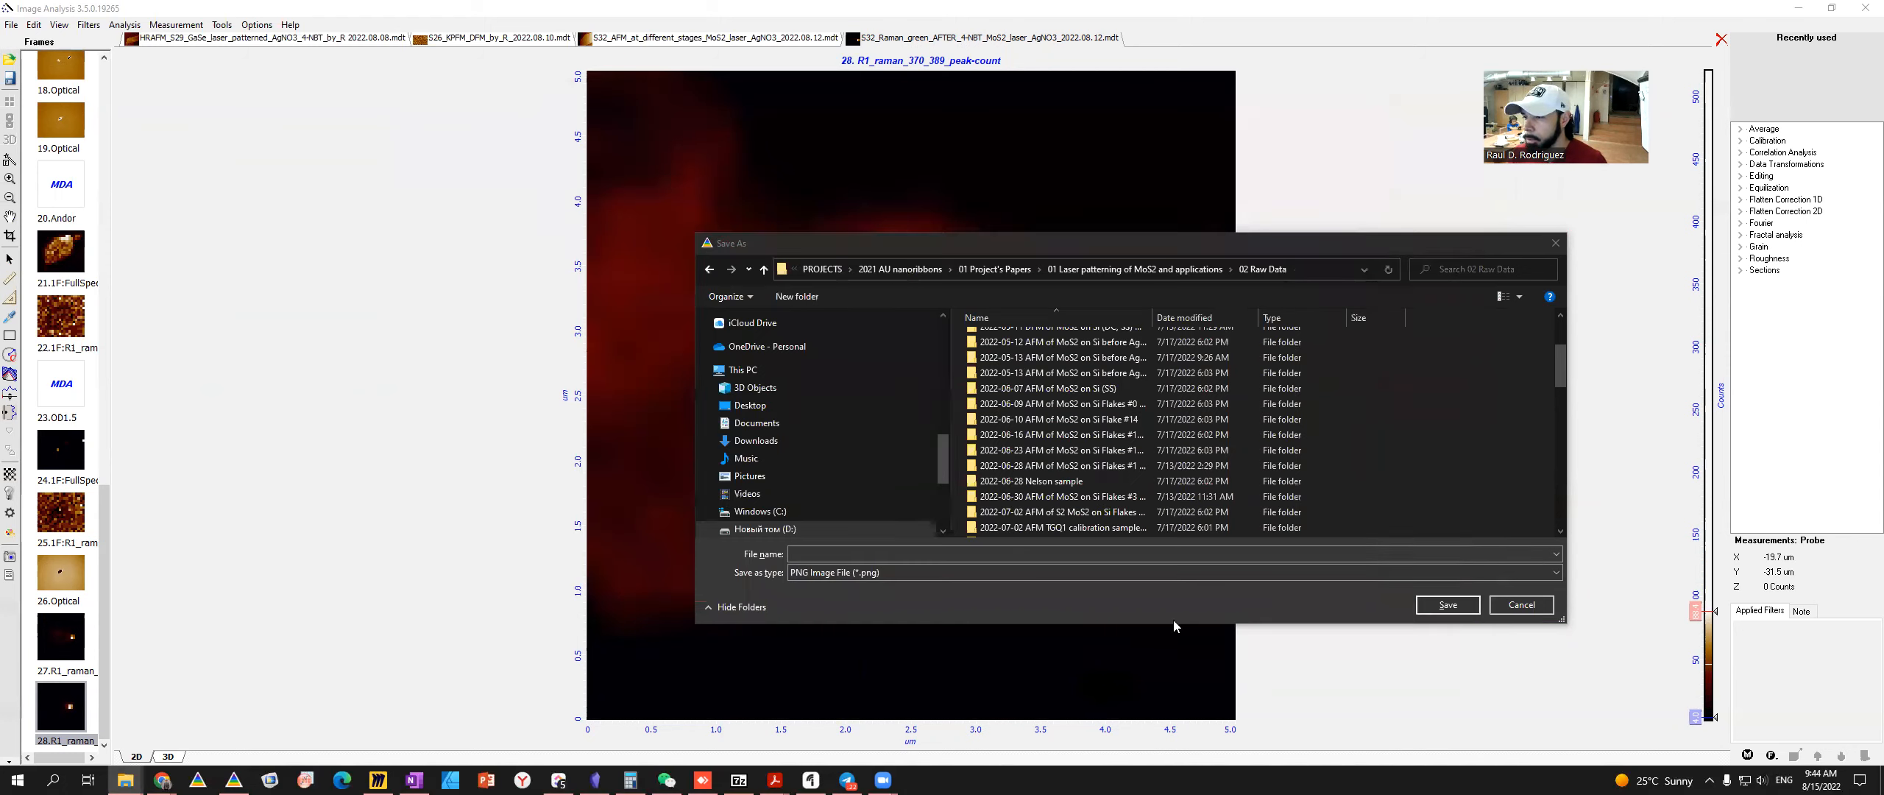
- Name the PNG export with the copied file name, preceded by "E1g MoS2 intensity from #7"
left_click(815, 554)
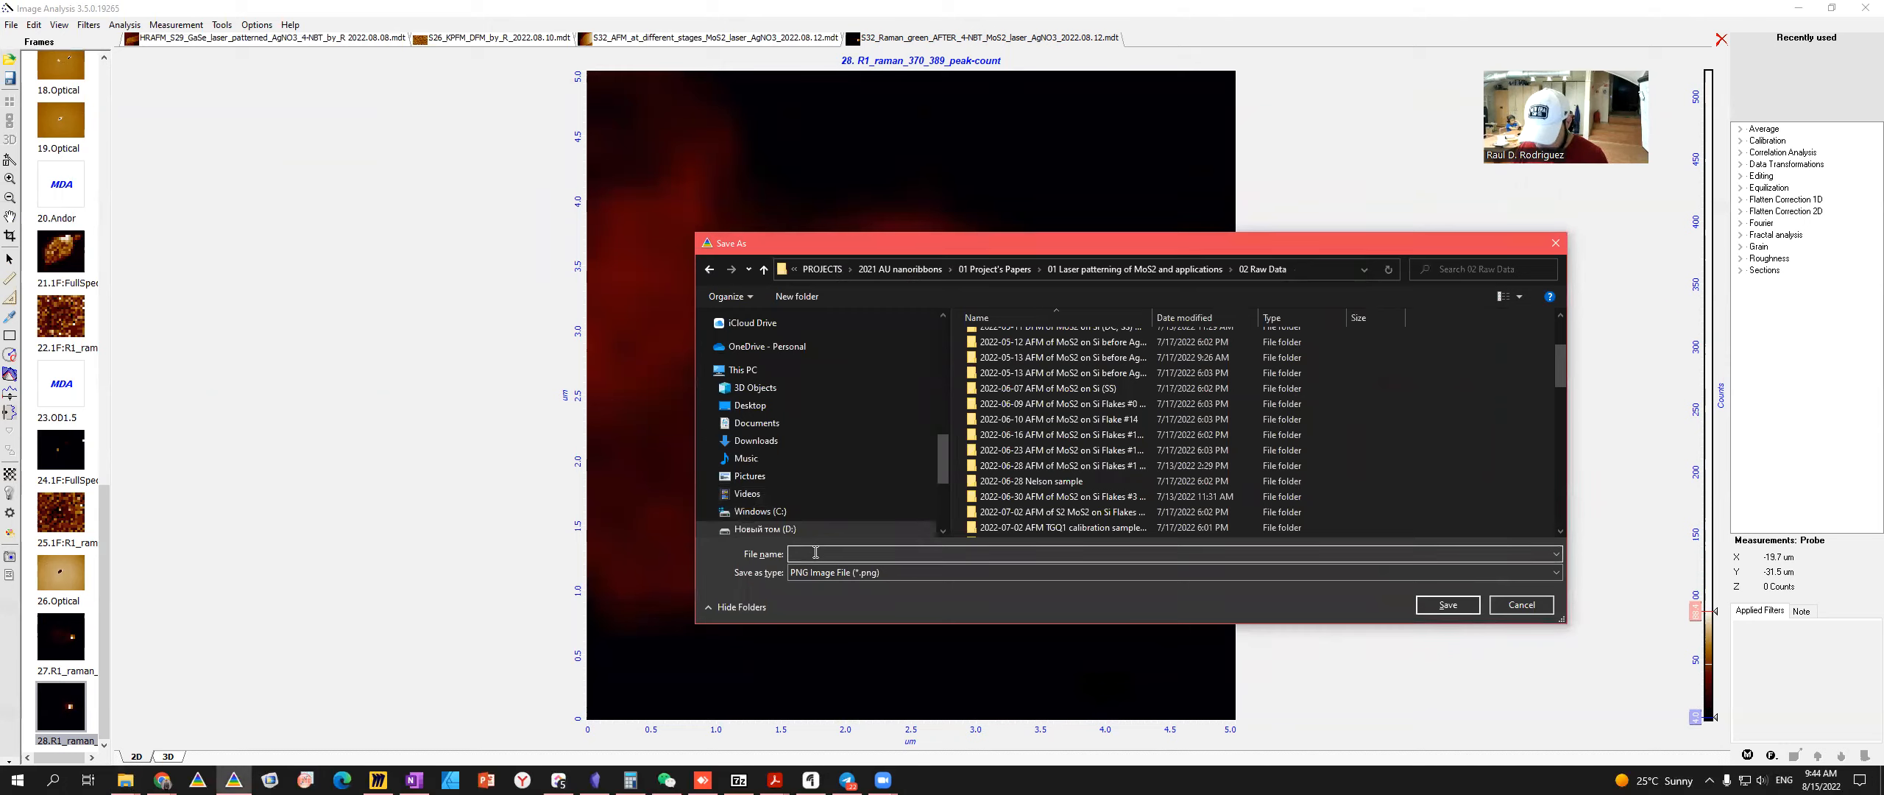
key("ctrl+v")
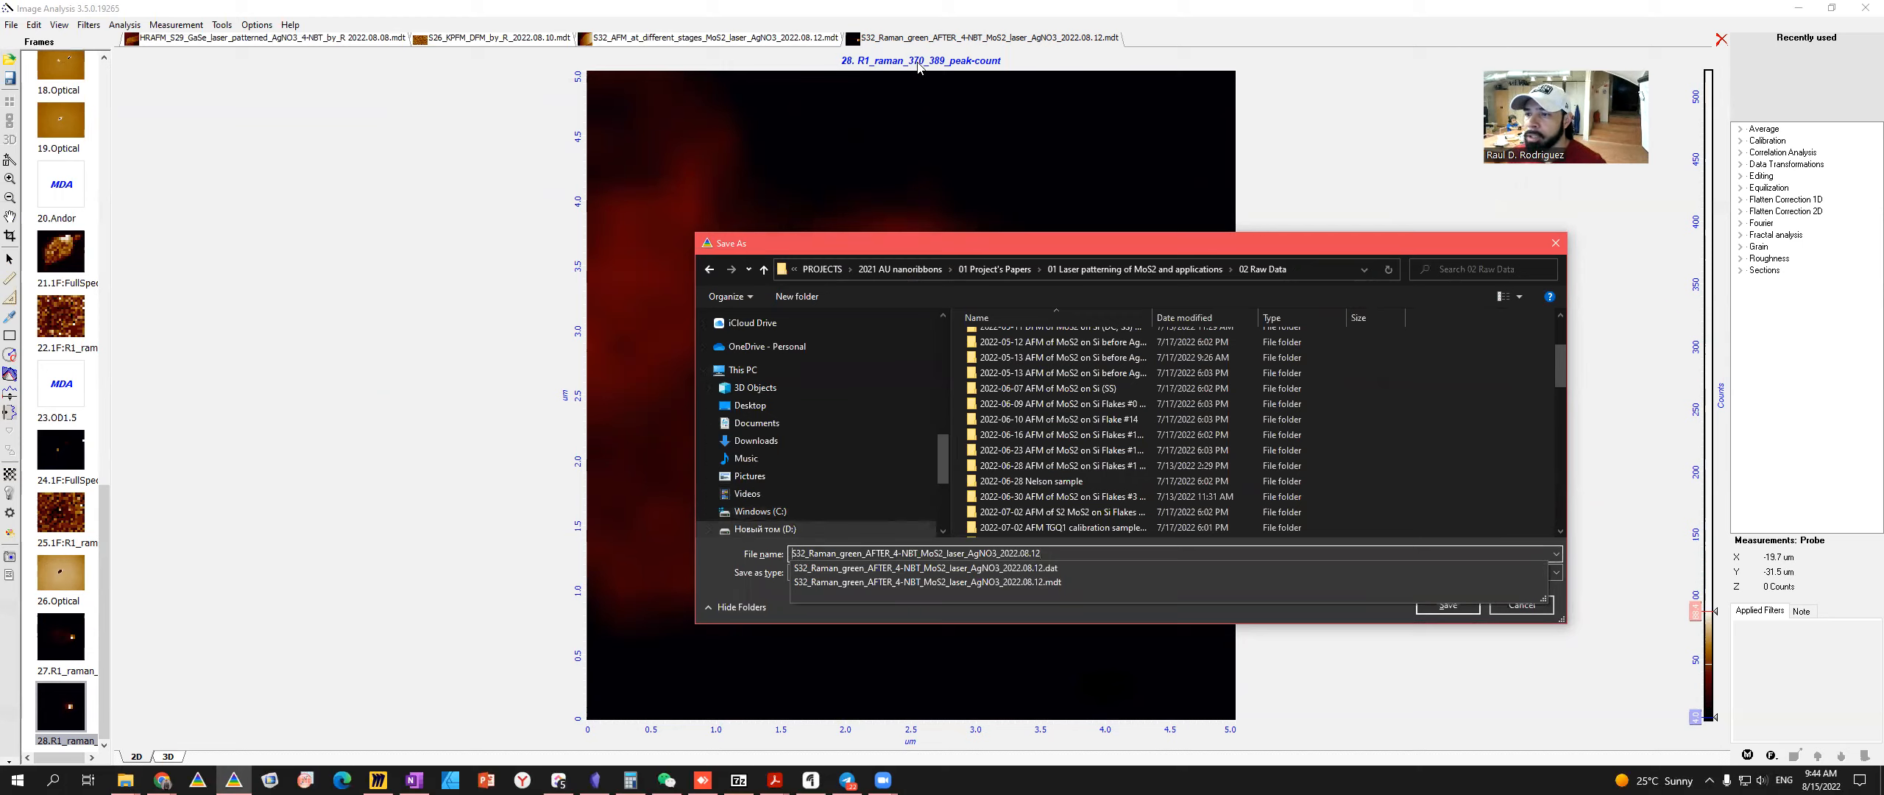
type("E1g")
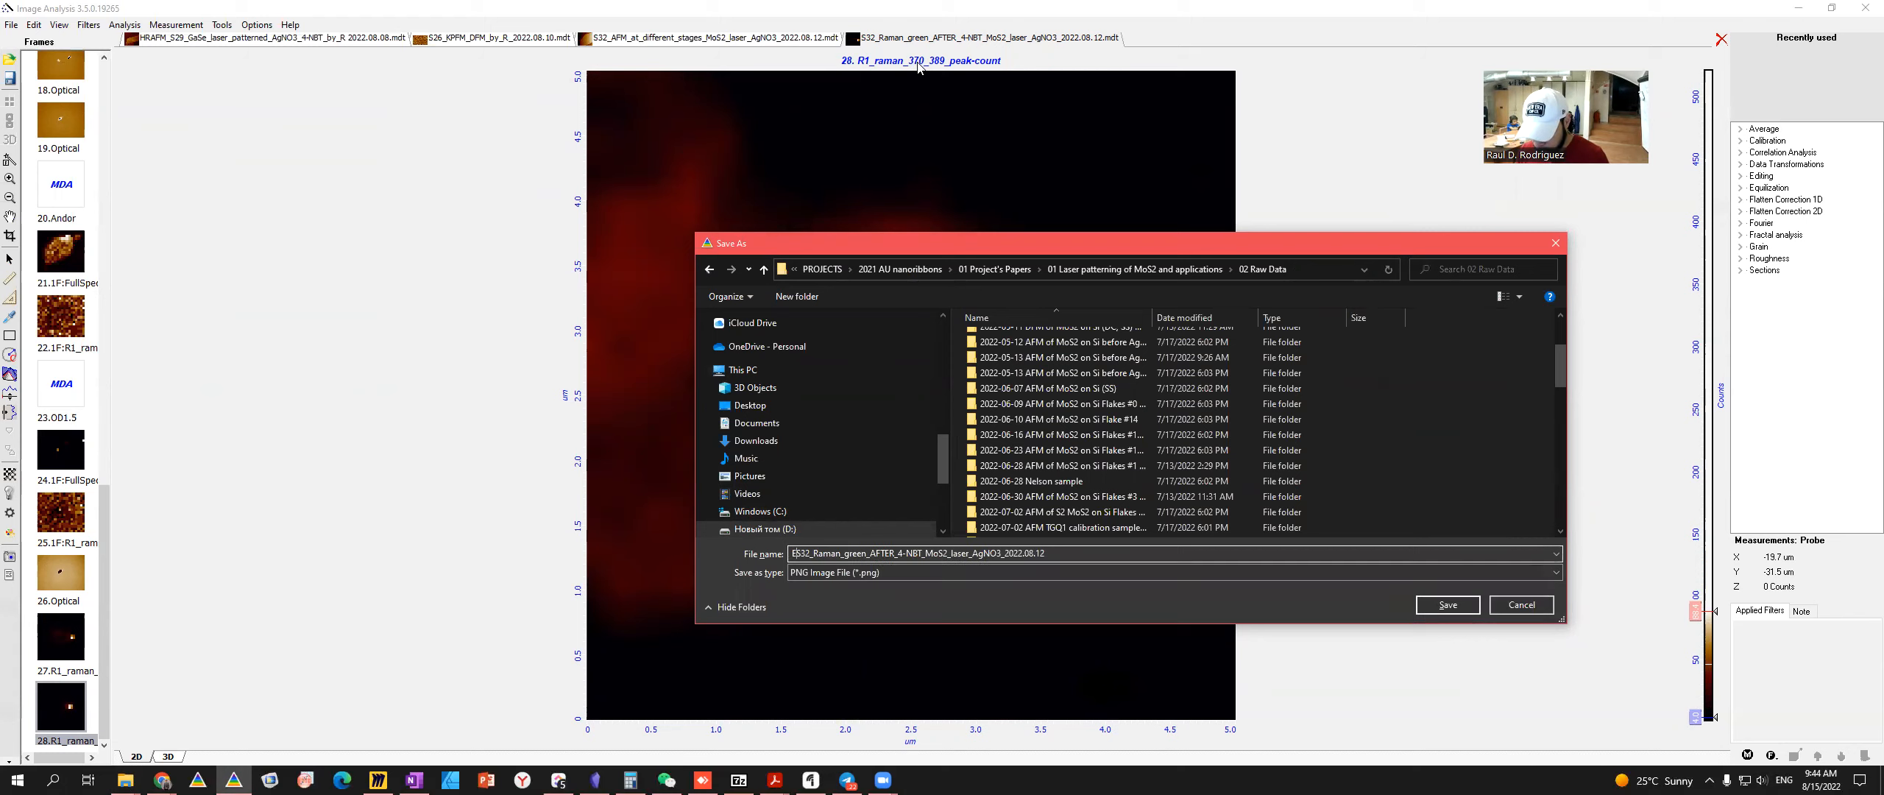
type(".MoS")
type("2 intensity ")
type("from ")
type("#")
type("7")
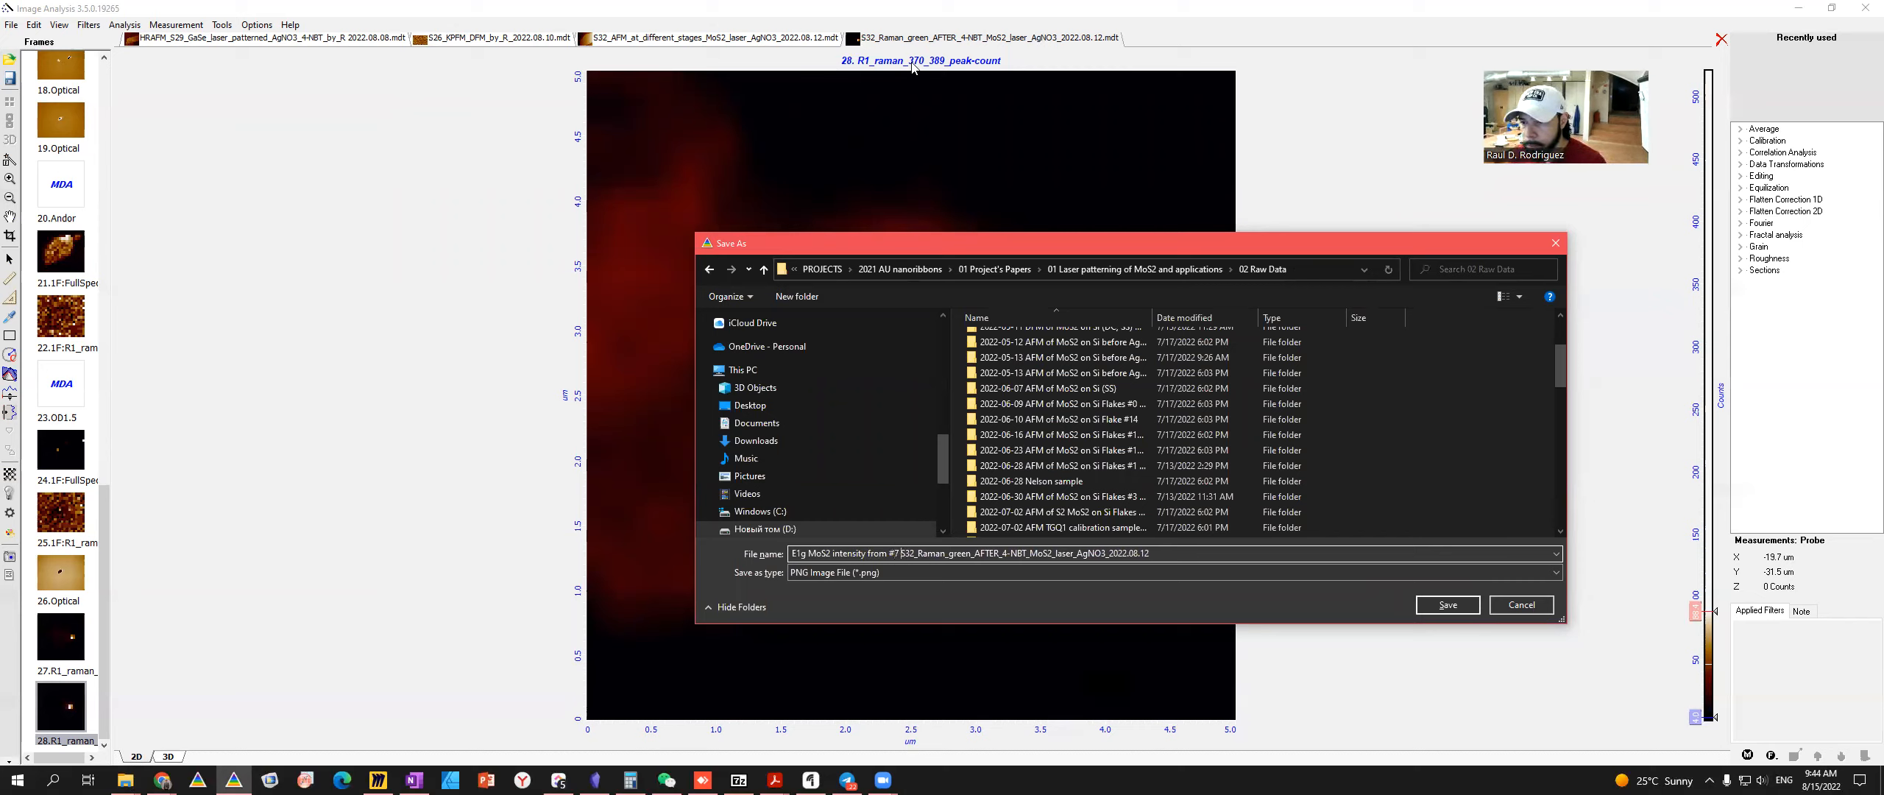
- Select the full export name, save the PNG, and switch to the 02 Raw Data folder window to check the file
left_click_drag(899, 549, 1098, 550)
left_click(821, 552)
left_click_drag(1214, 555, 701, 572)
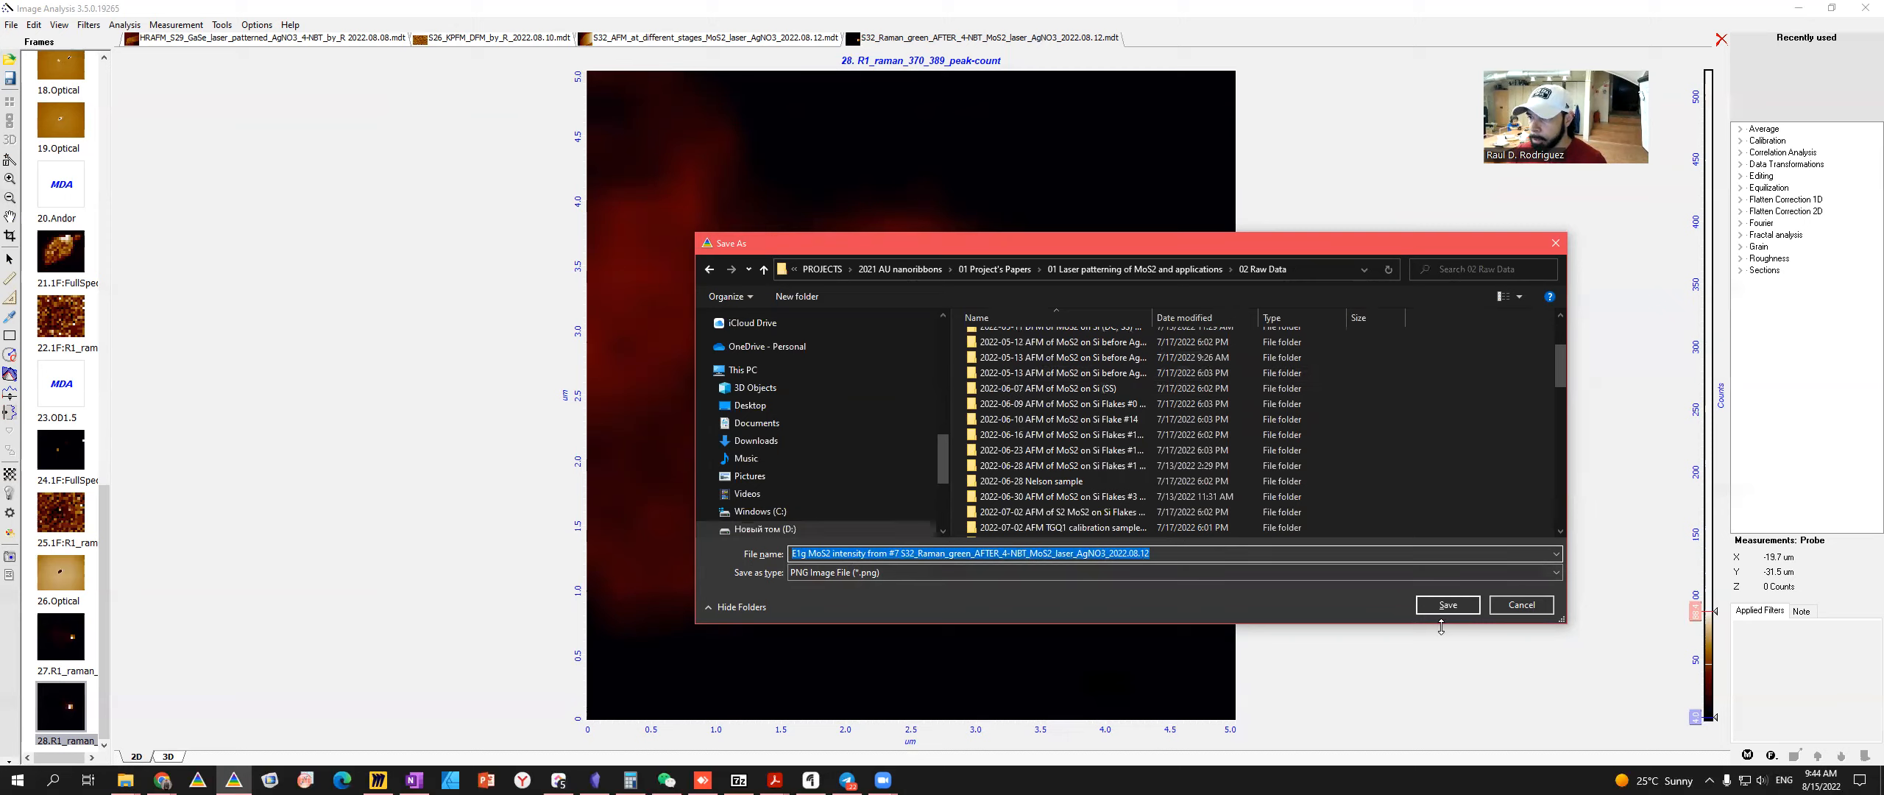
left_click(1462, 607)
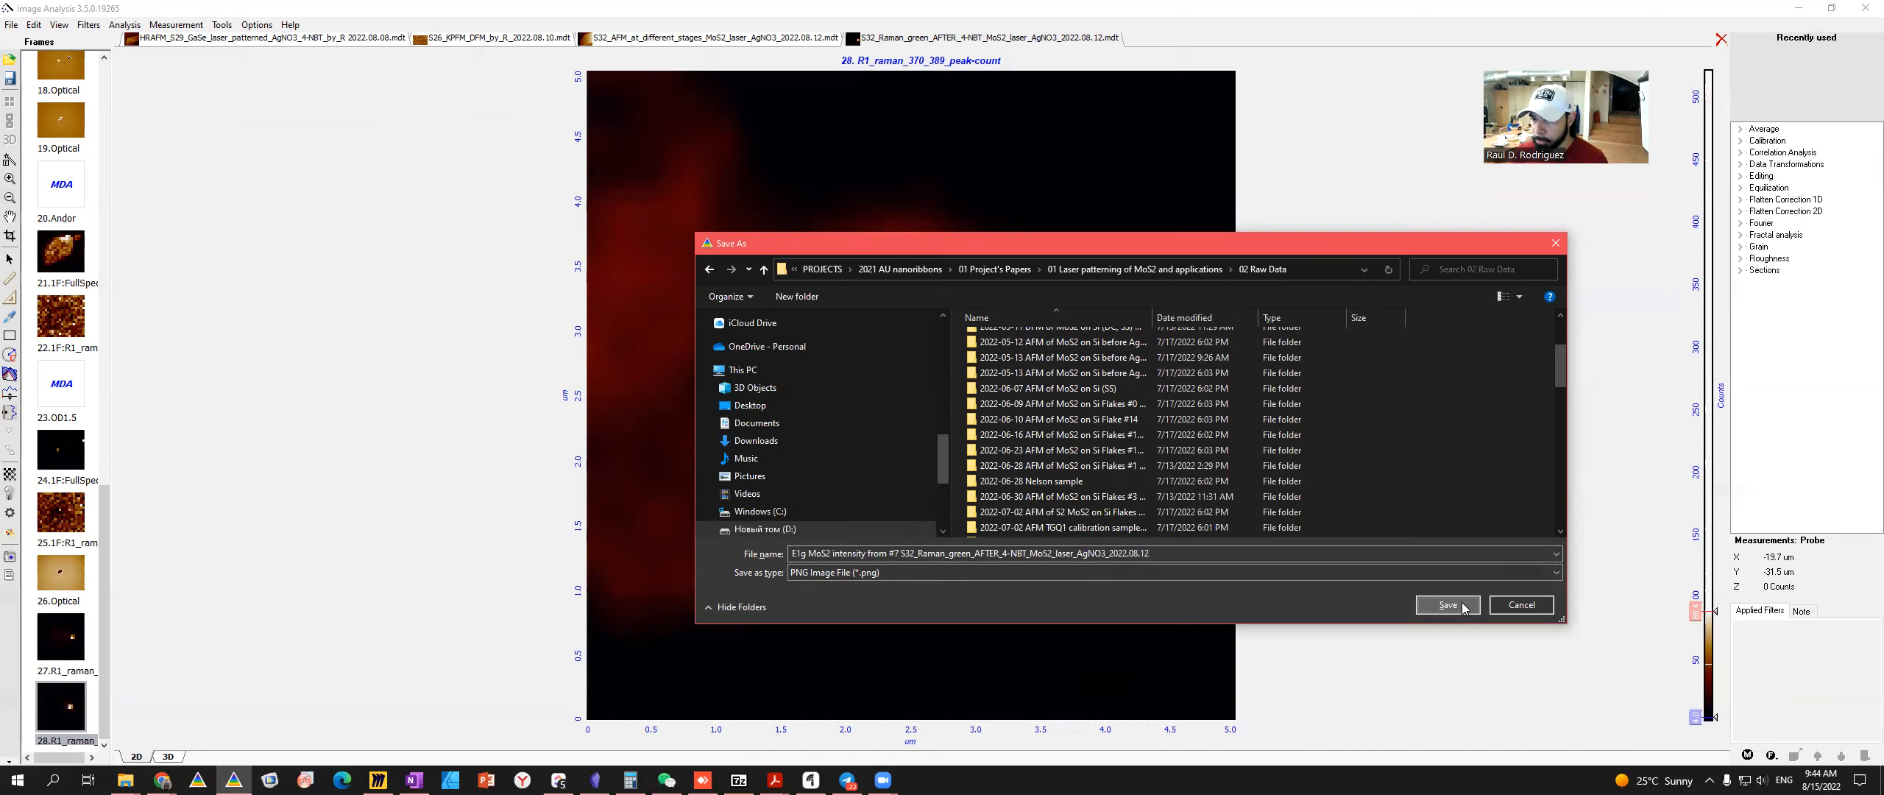
left_click_drag(1170, 554, 678, 629)
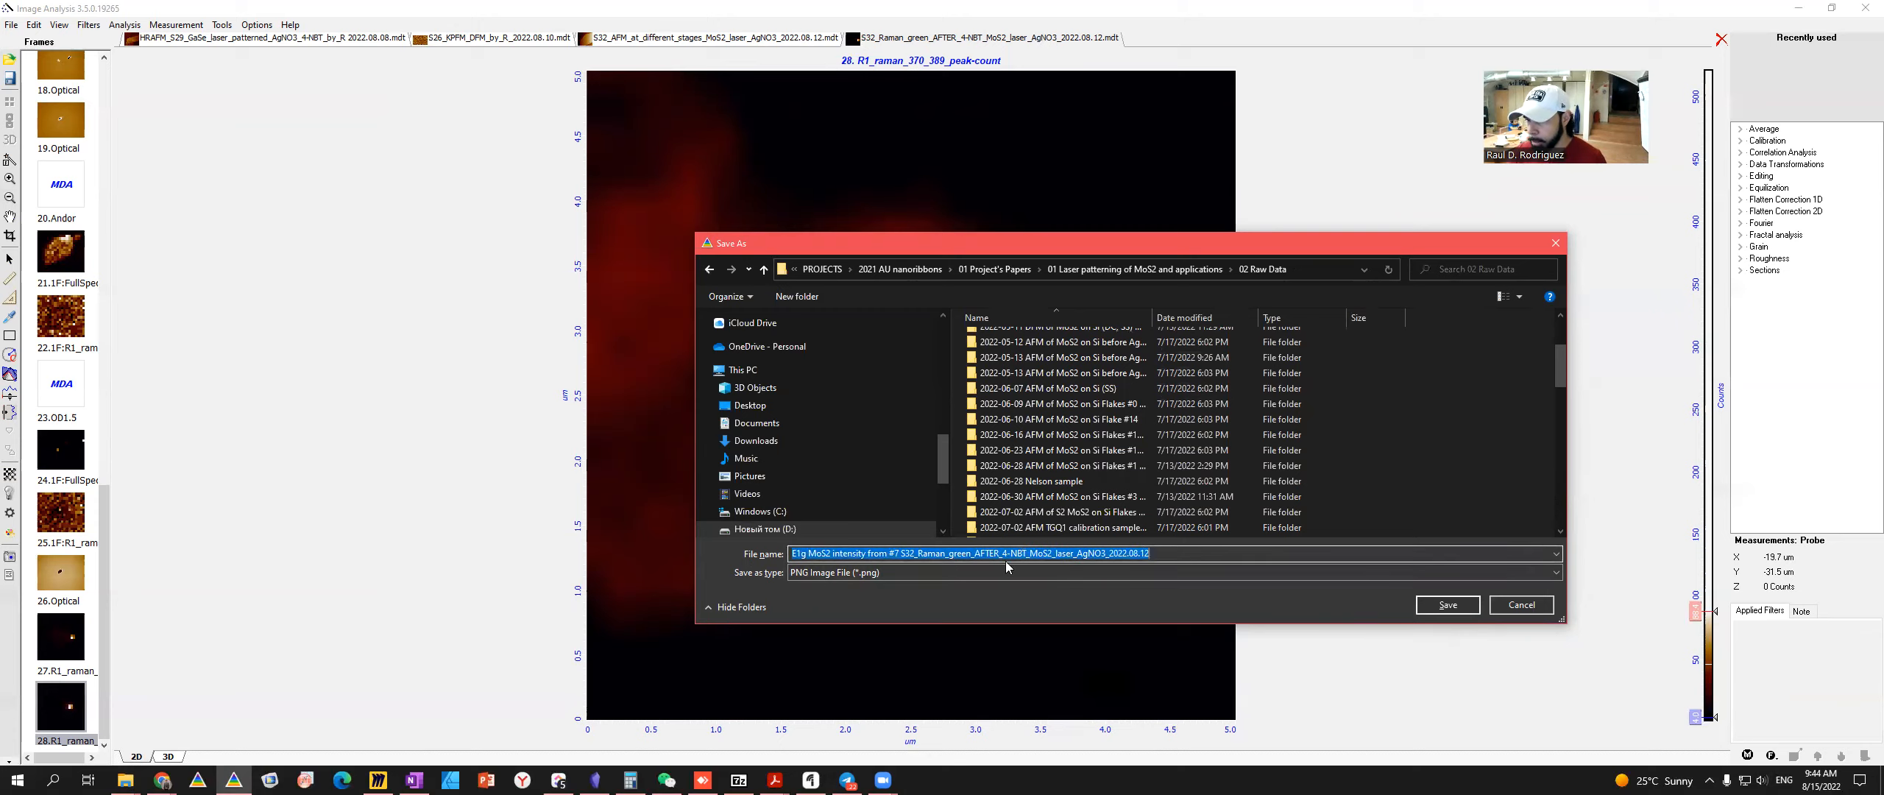
left_click(1465, 603)
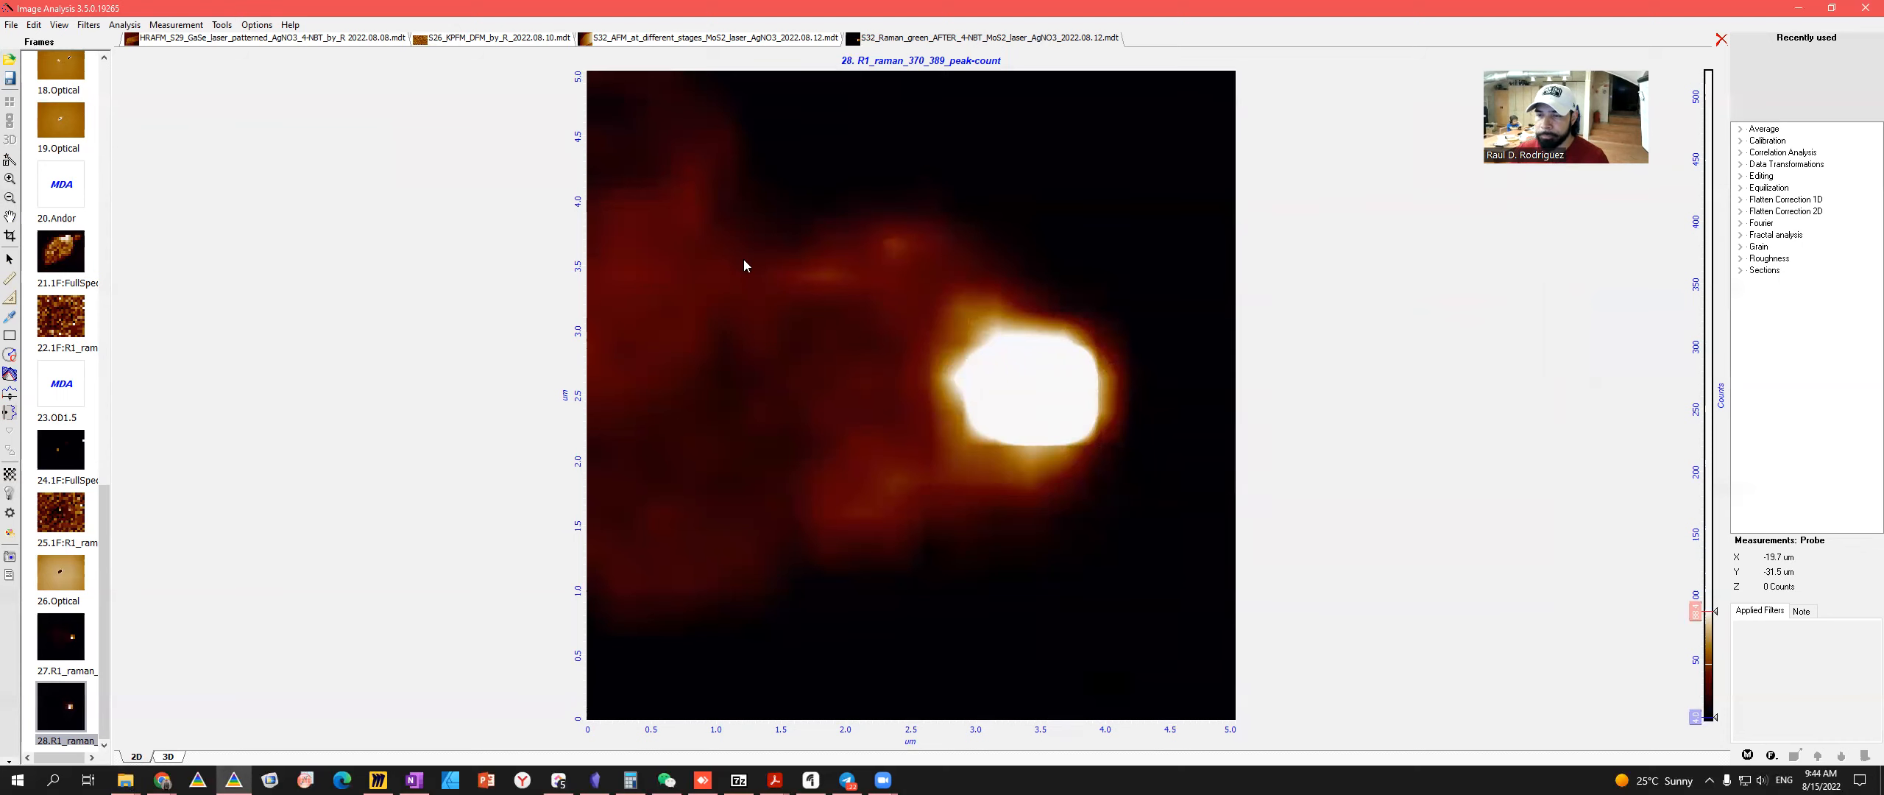
key("alt+Tab")
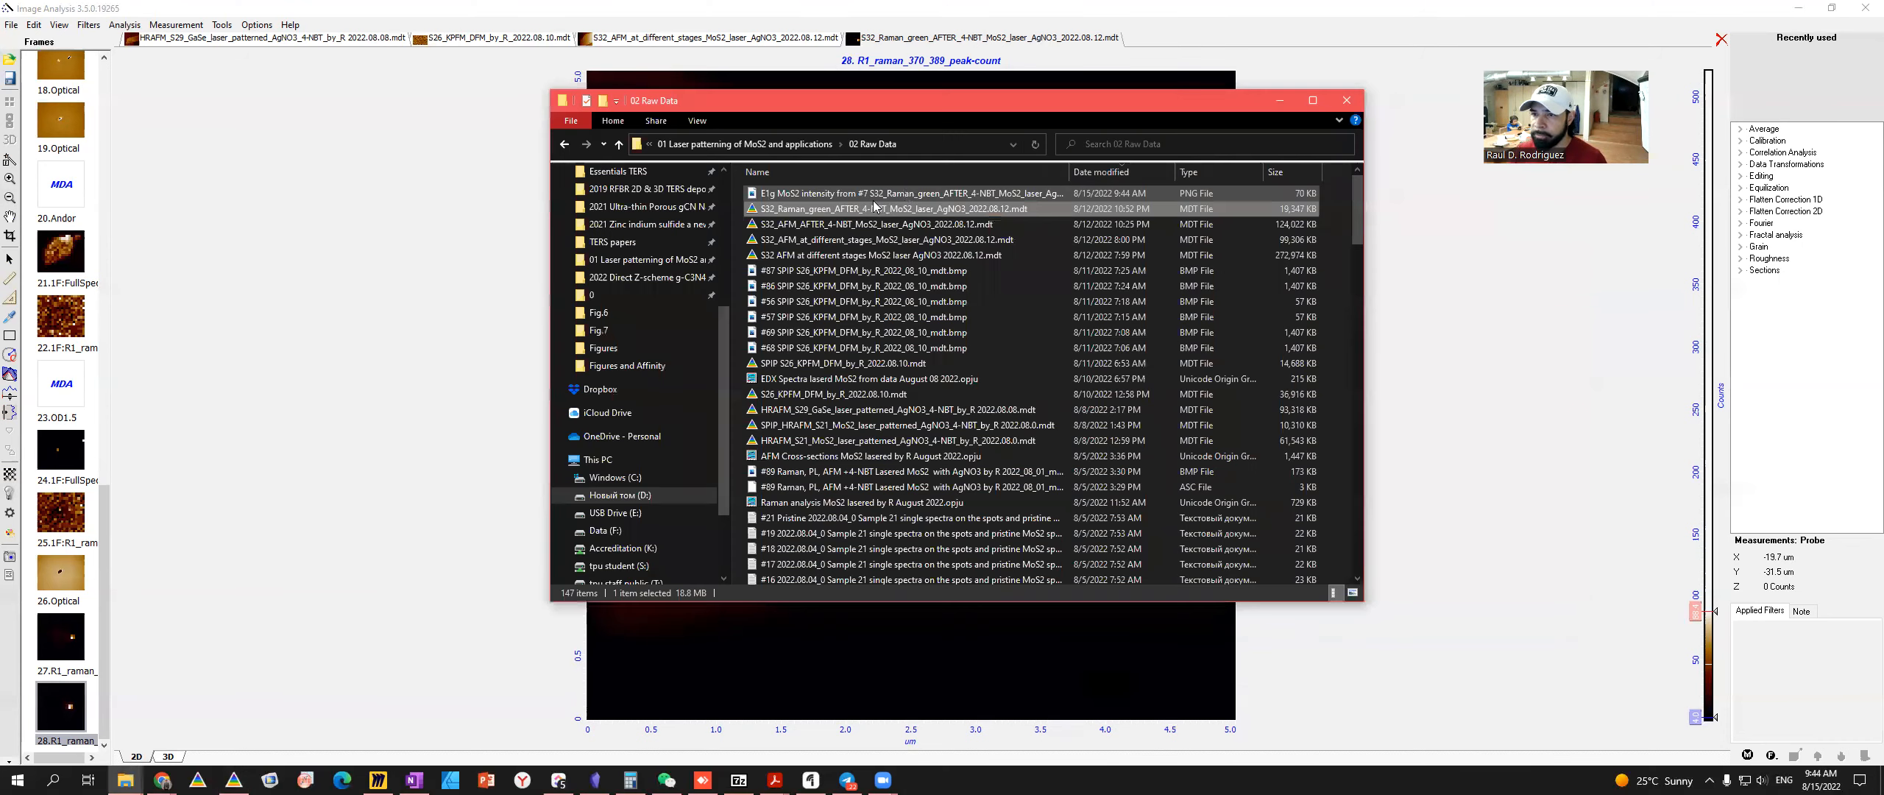
- Open the exported E1g MoS2 intensity PNG to check the image, and return to Image Analysis
double_click(889, 196)
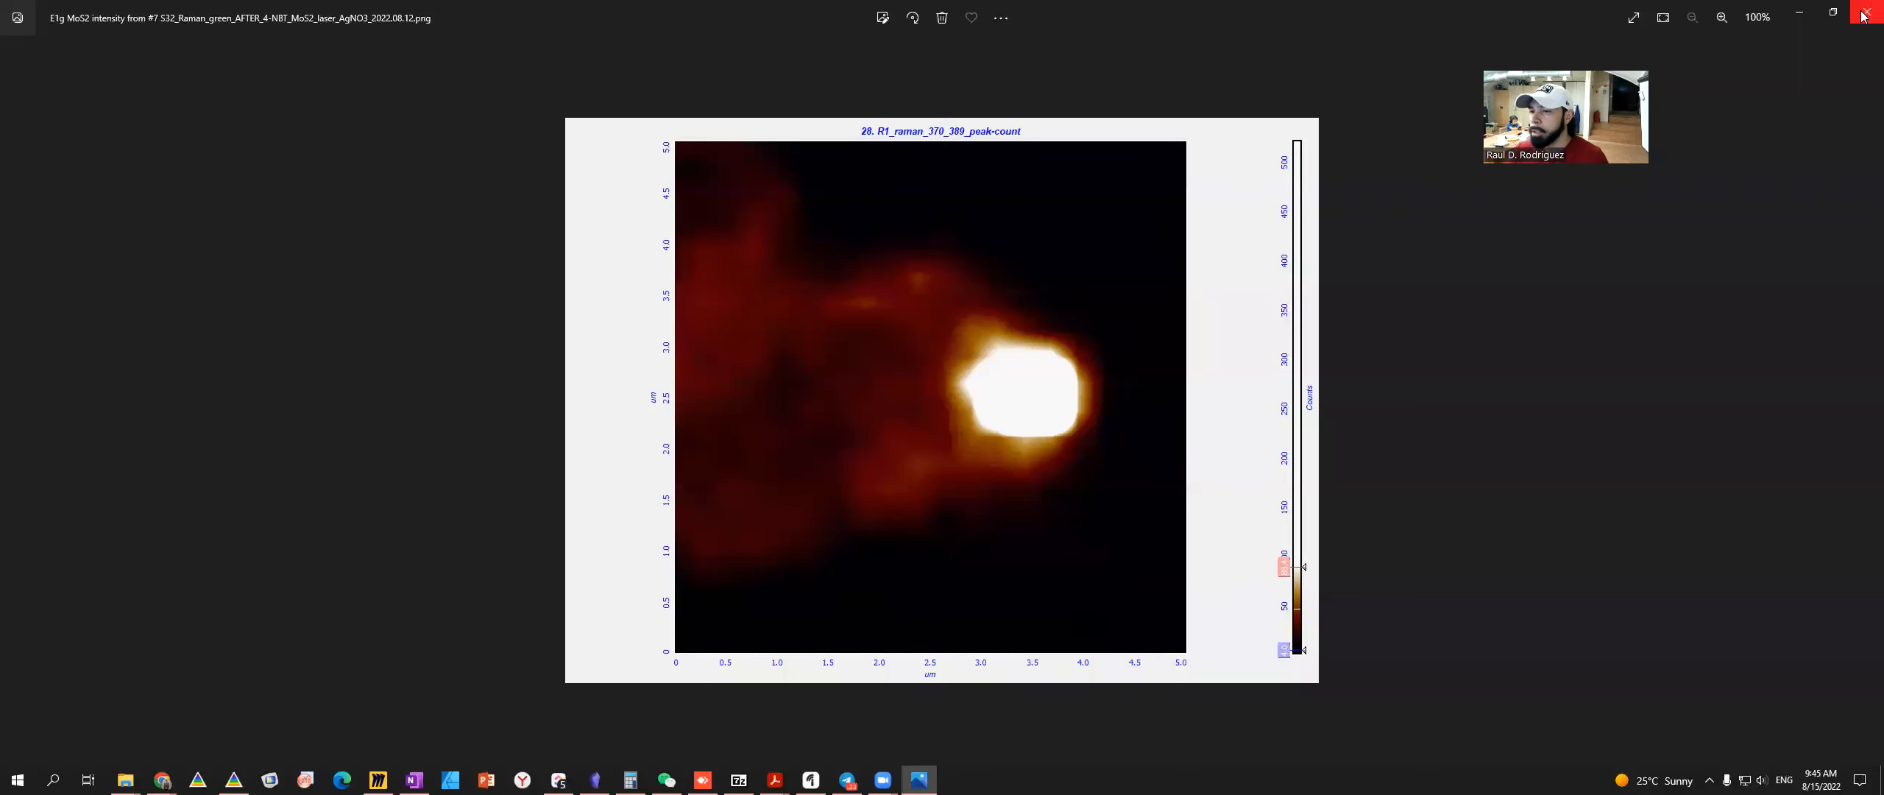
key("alt+Tab")
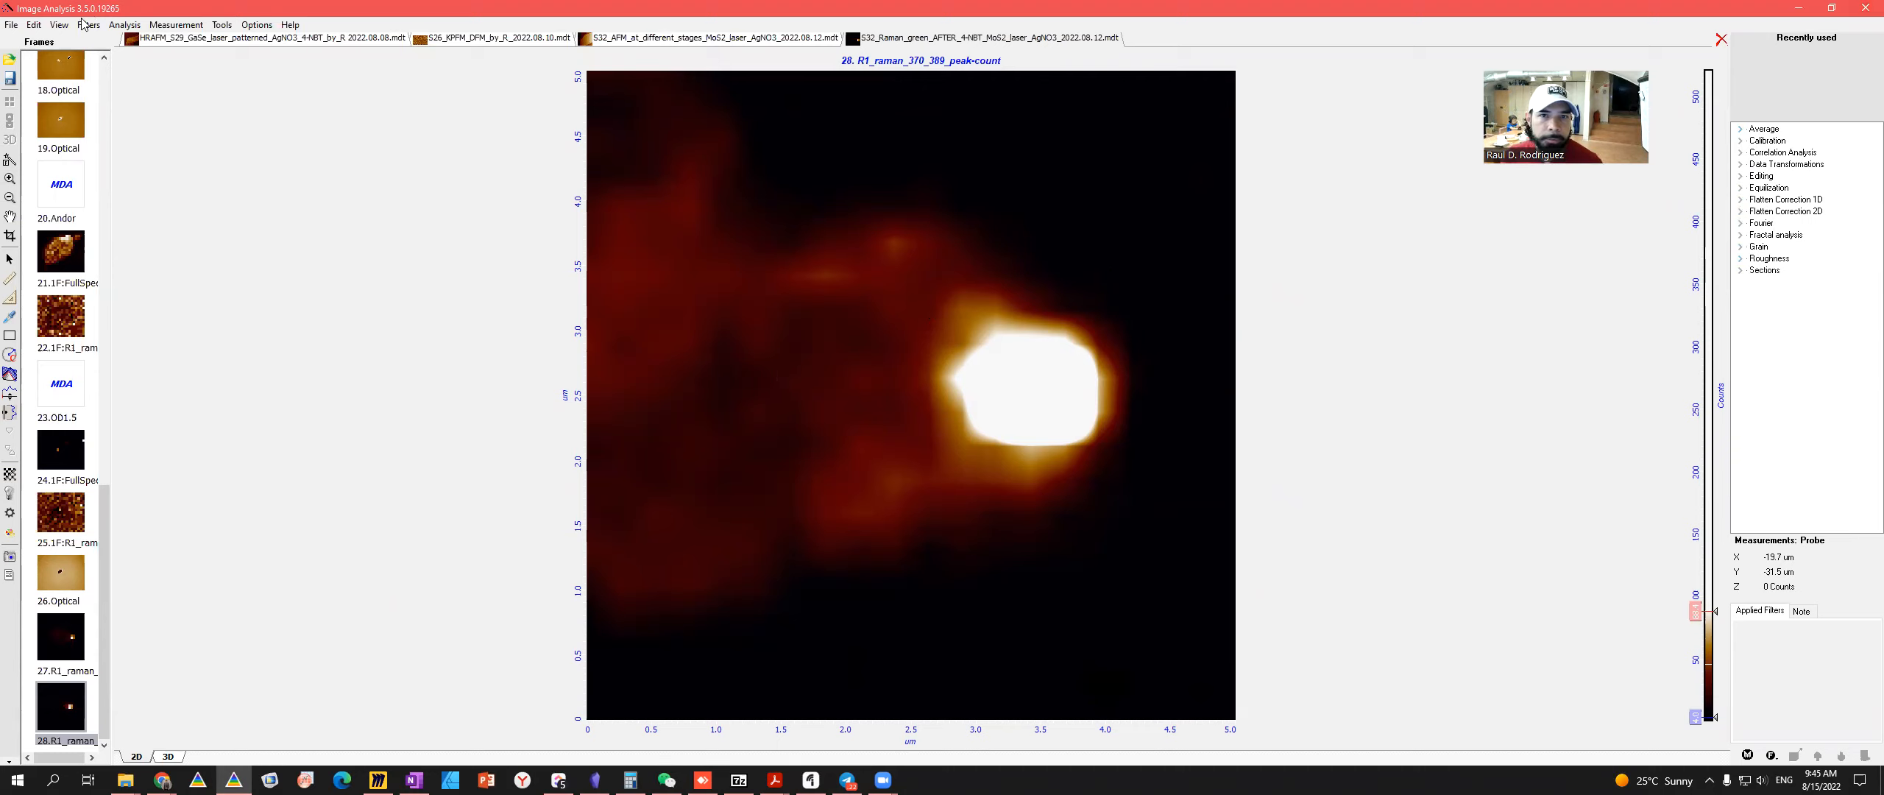
left_click(58, 25)
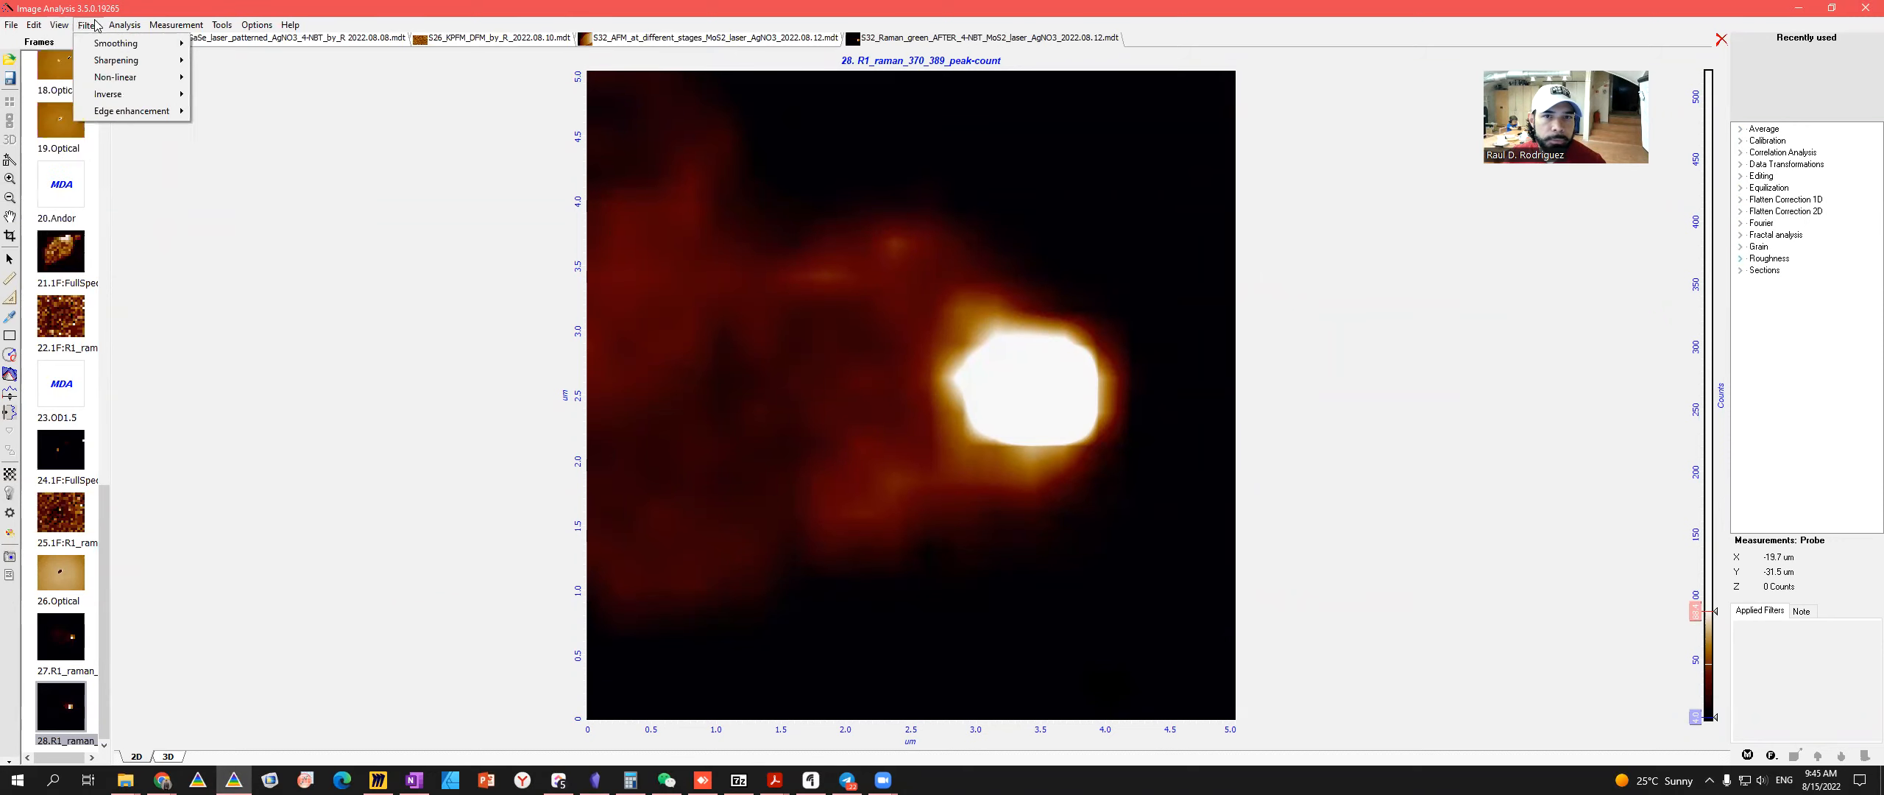
mouse_move(92, 28)
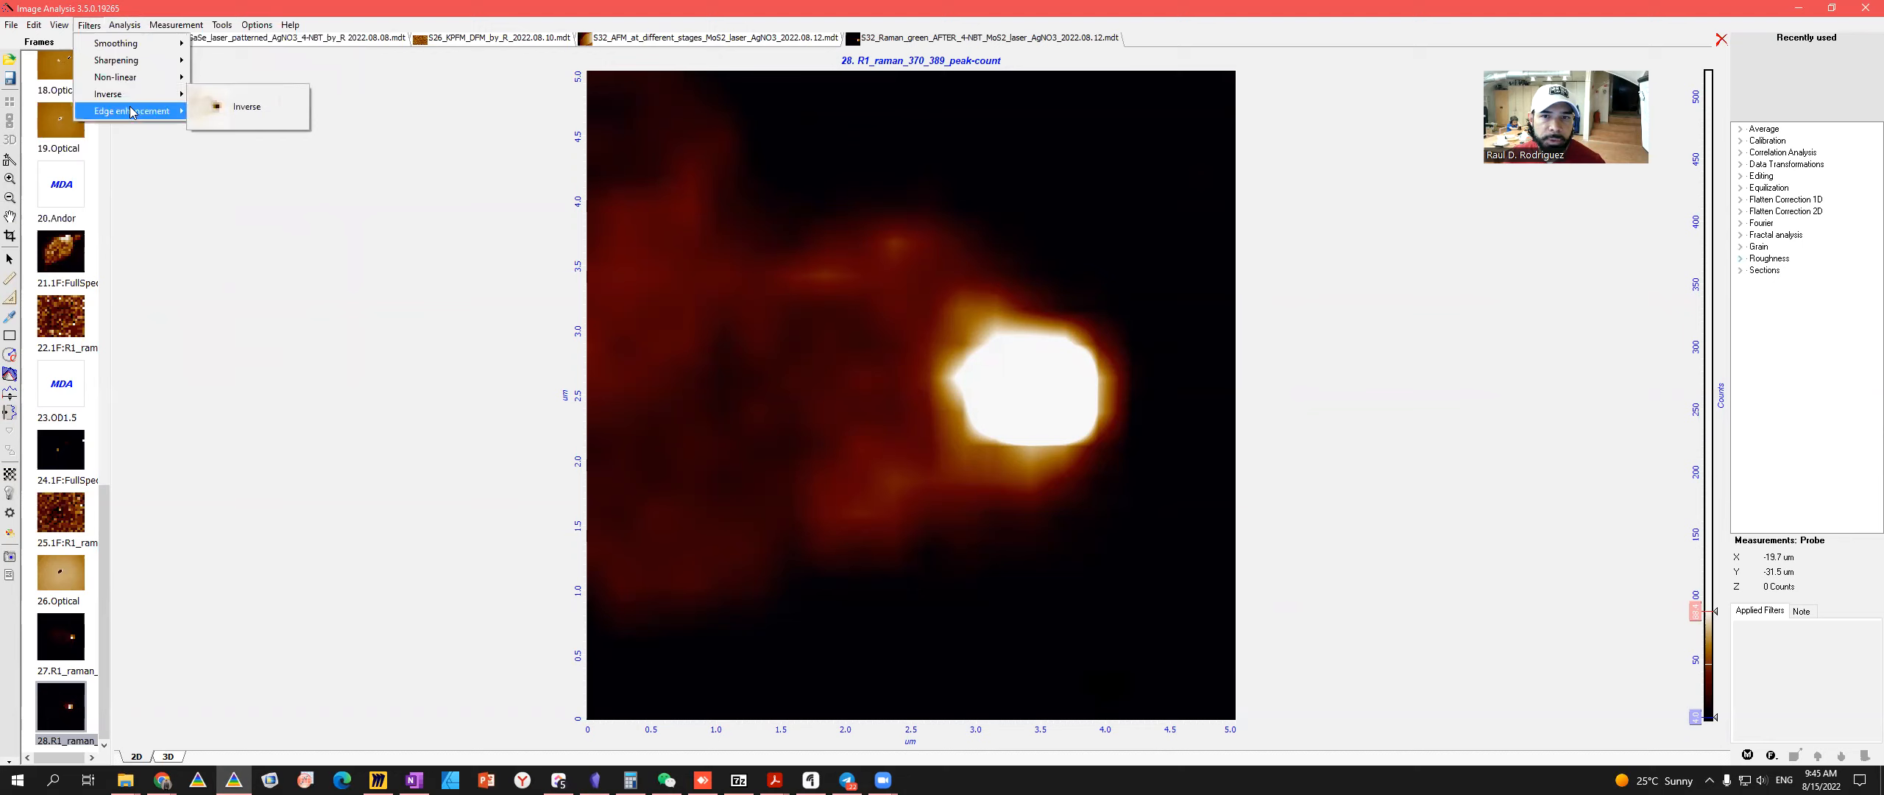
mouse_move(129, 93)
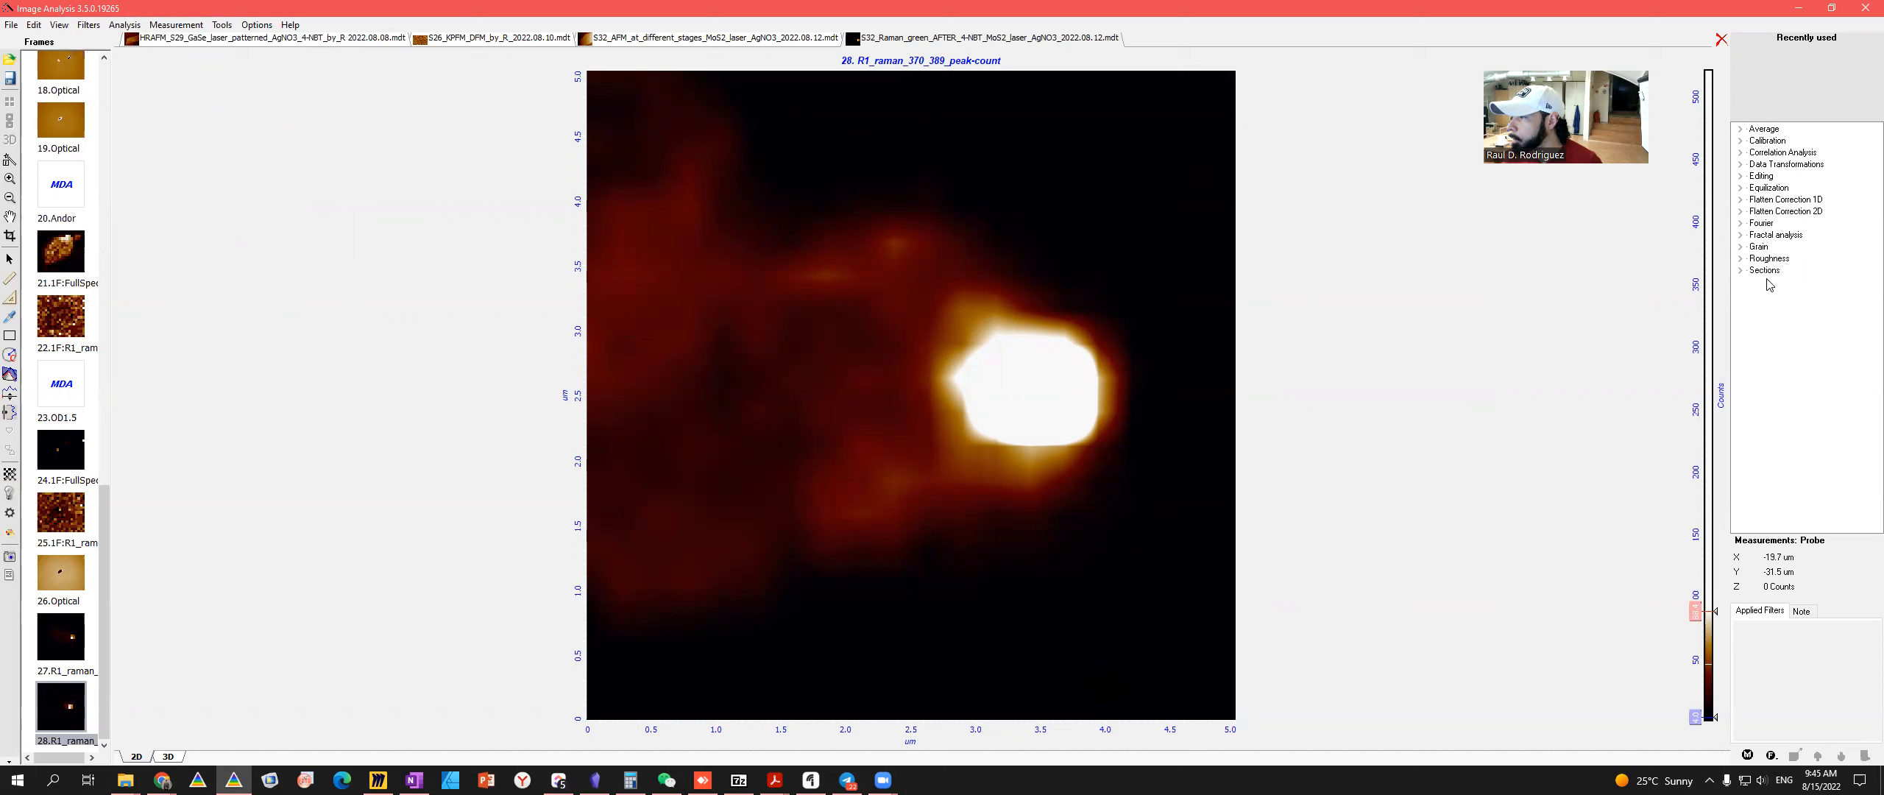
- Switch to Affinity Designer and create a new 40 cm × 30 cm document at 400 DPI
key("alt+Tab")
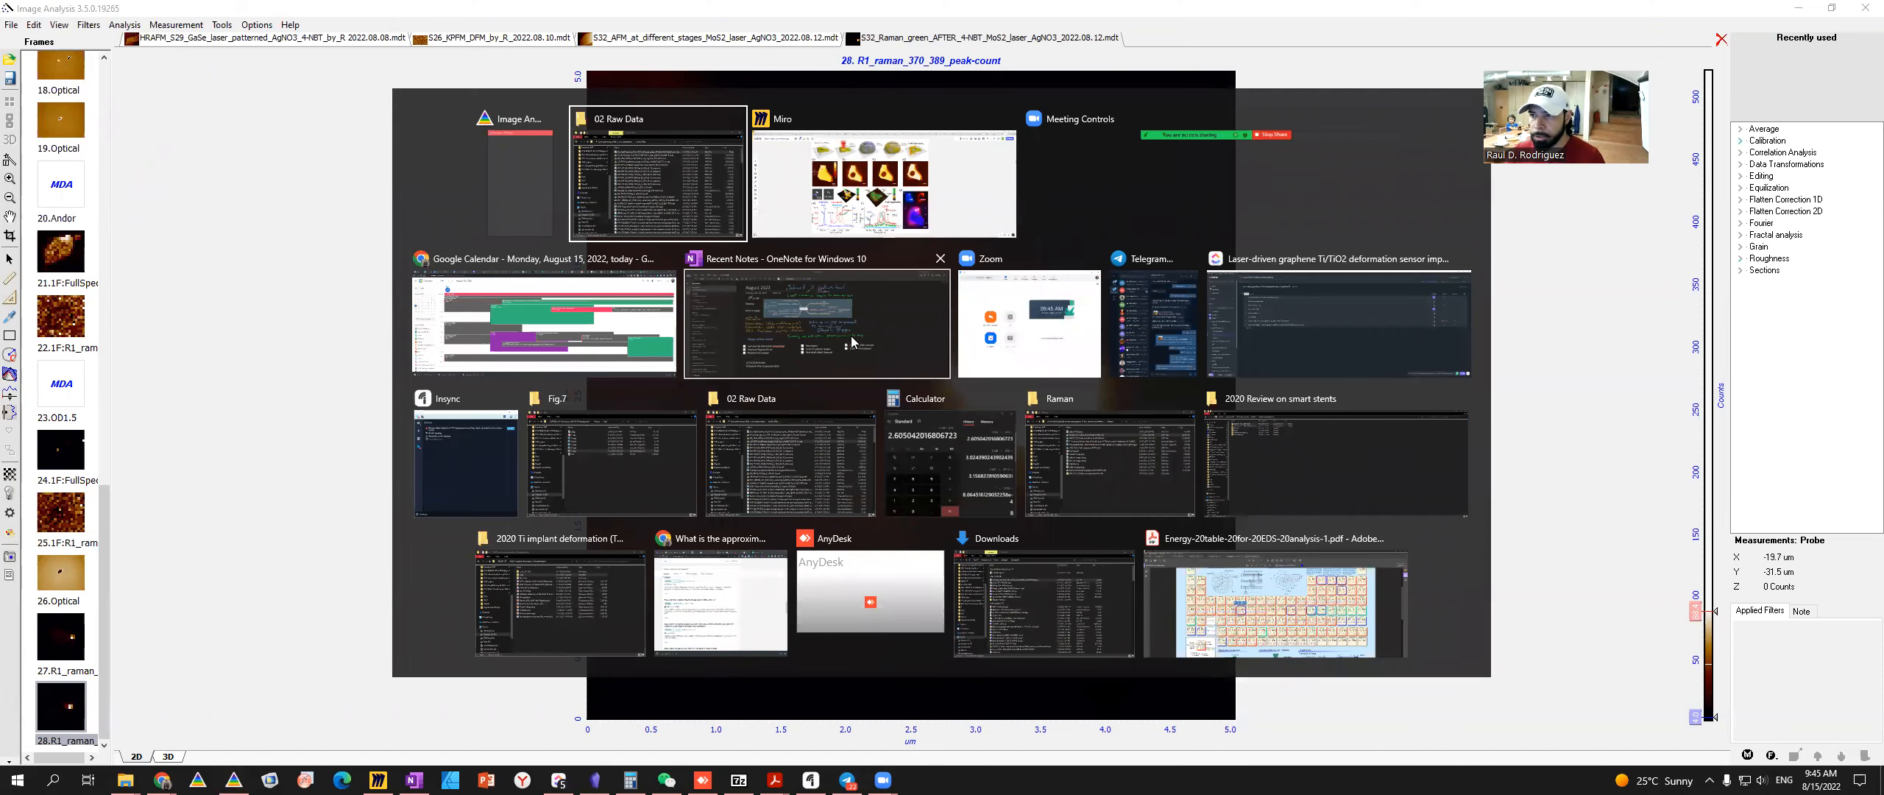
left_click(673, 732)
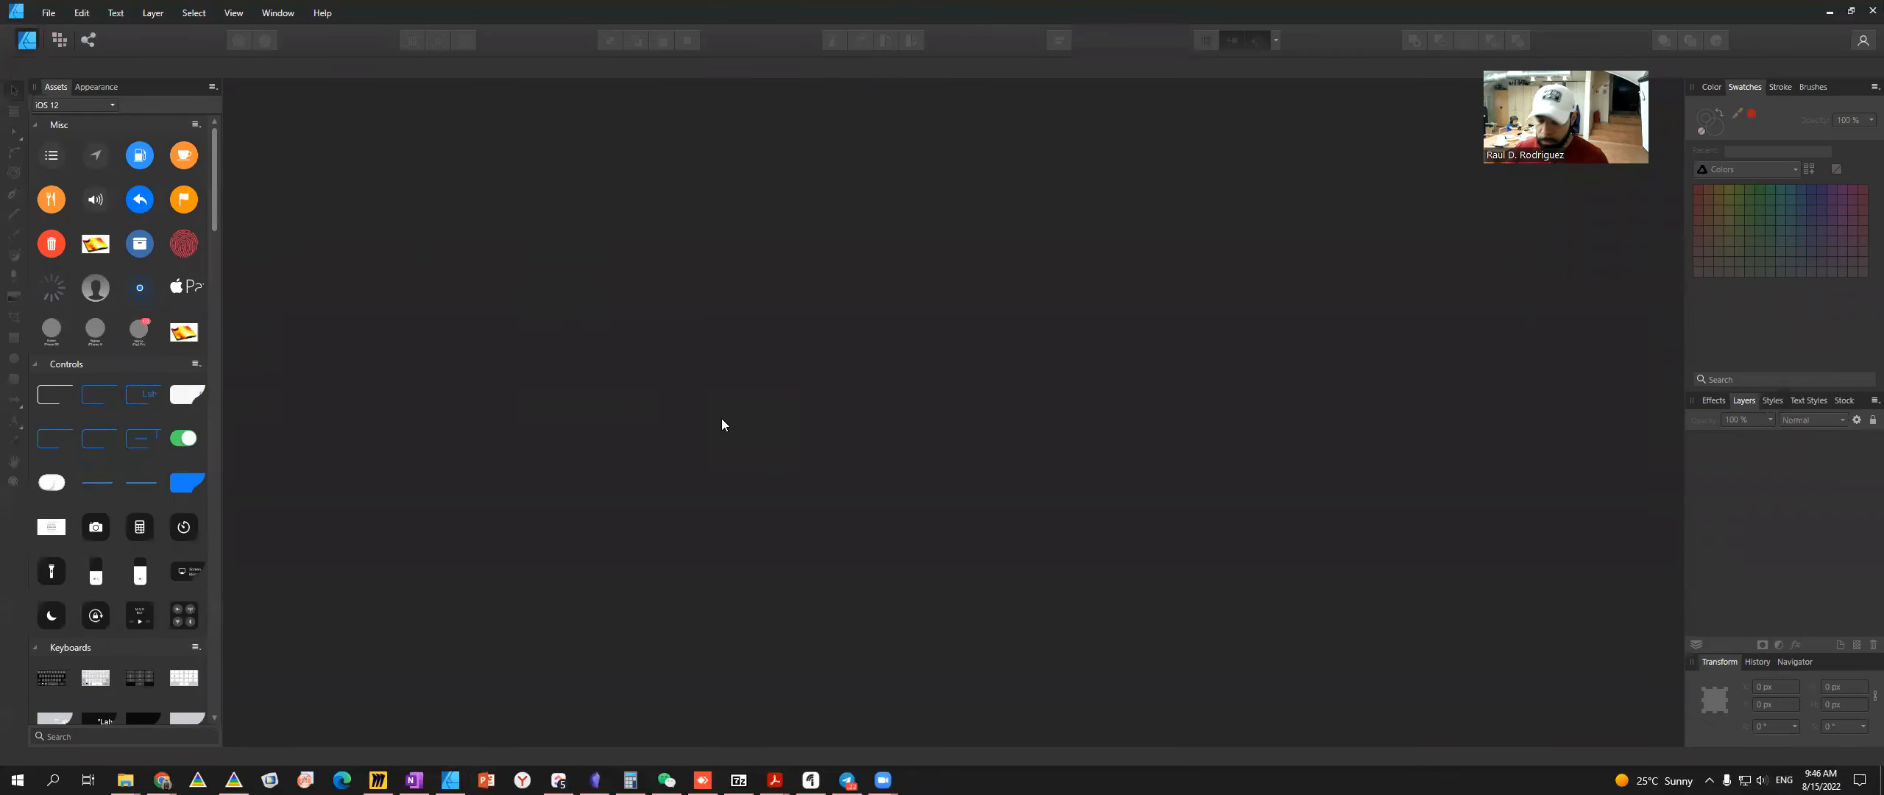
key("ctrl+n")
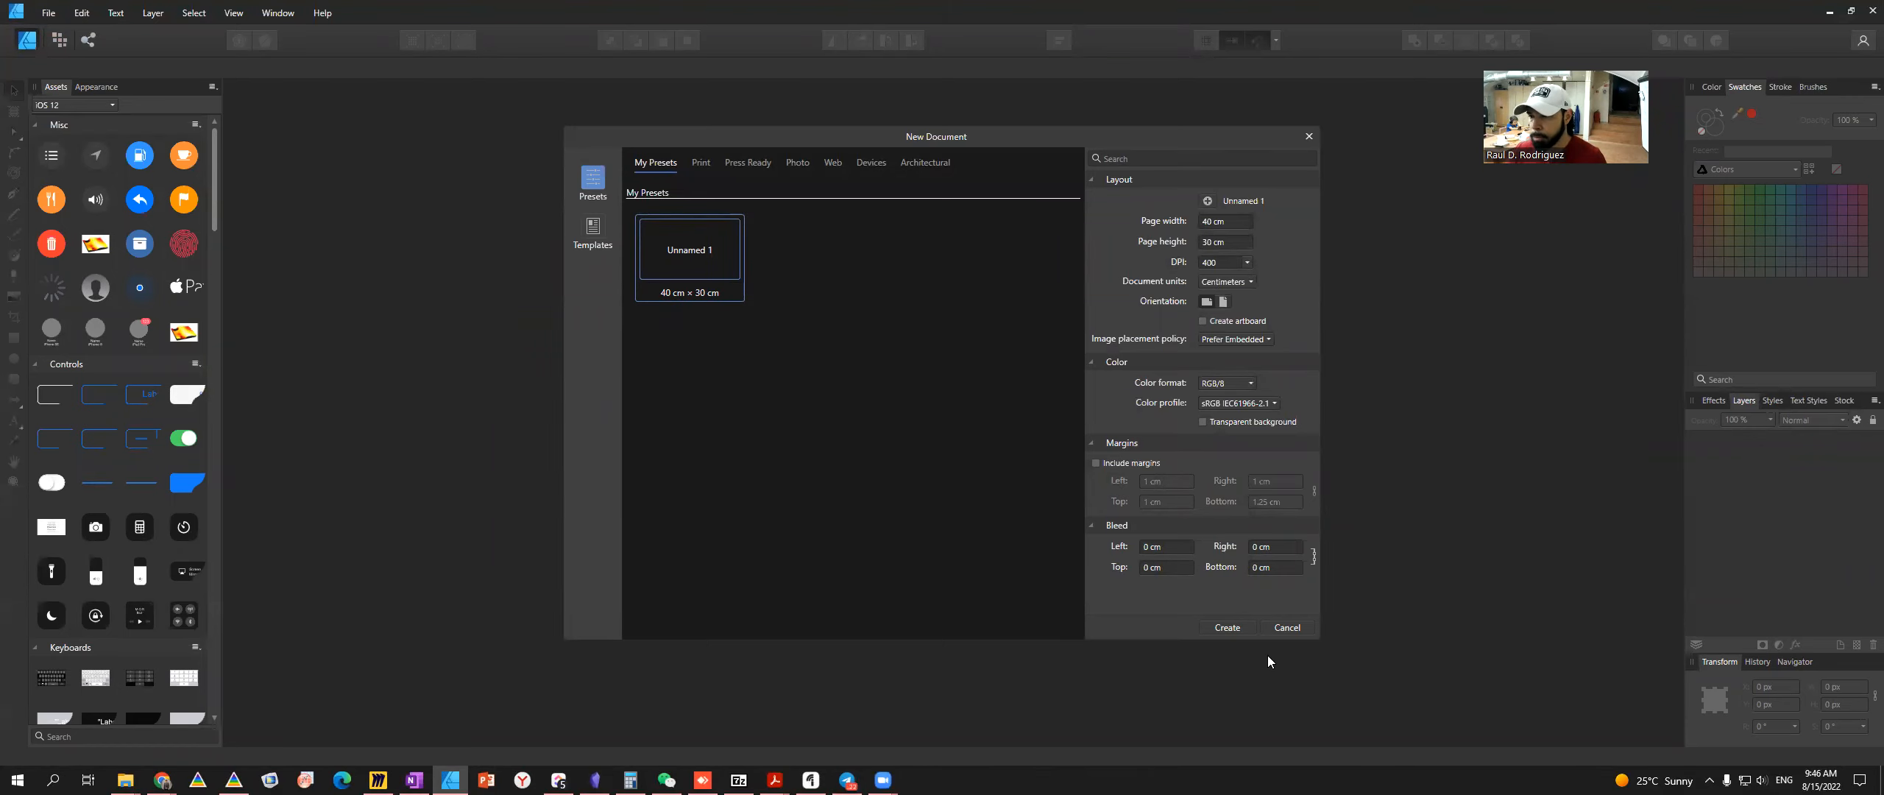
left_click(1226, 627)
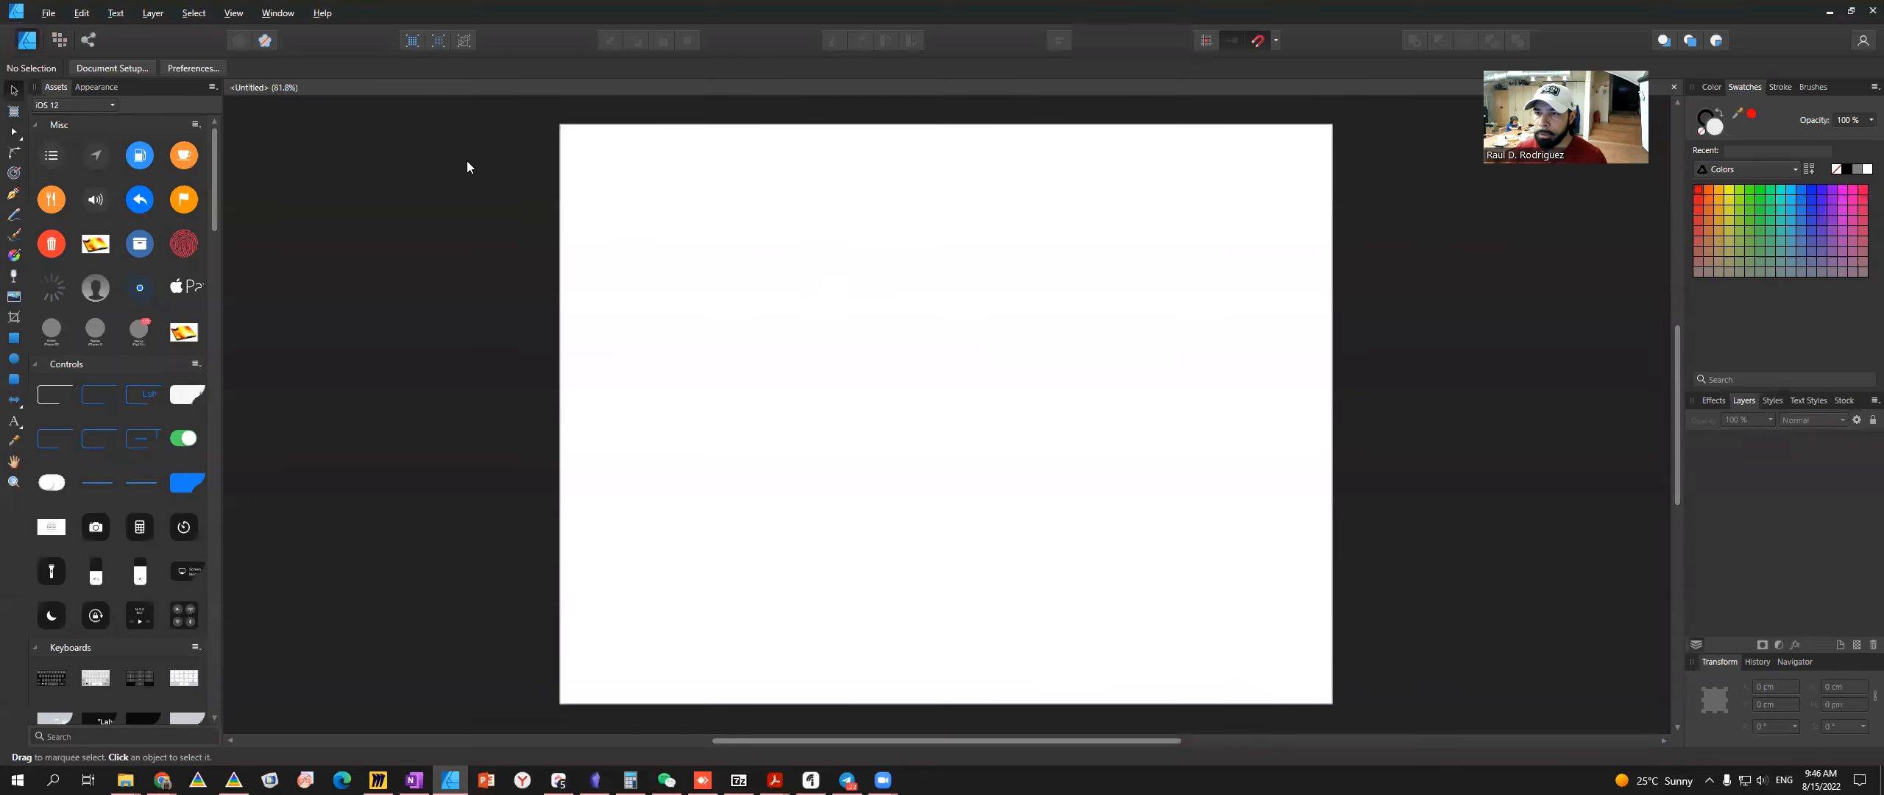
- Place the E1g MoS2 intensity PNG from the 02 Raw Data folder on the blank page
key("alt+Tab")
left_click_drag(515, 430, 744, 288)
key("alt+Tab")
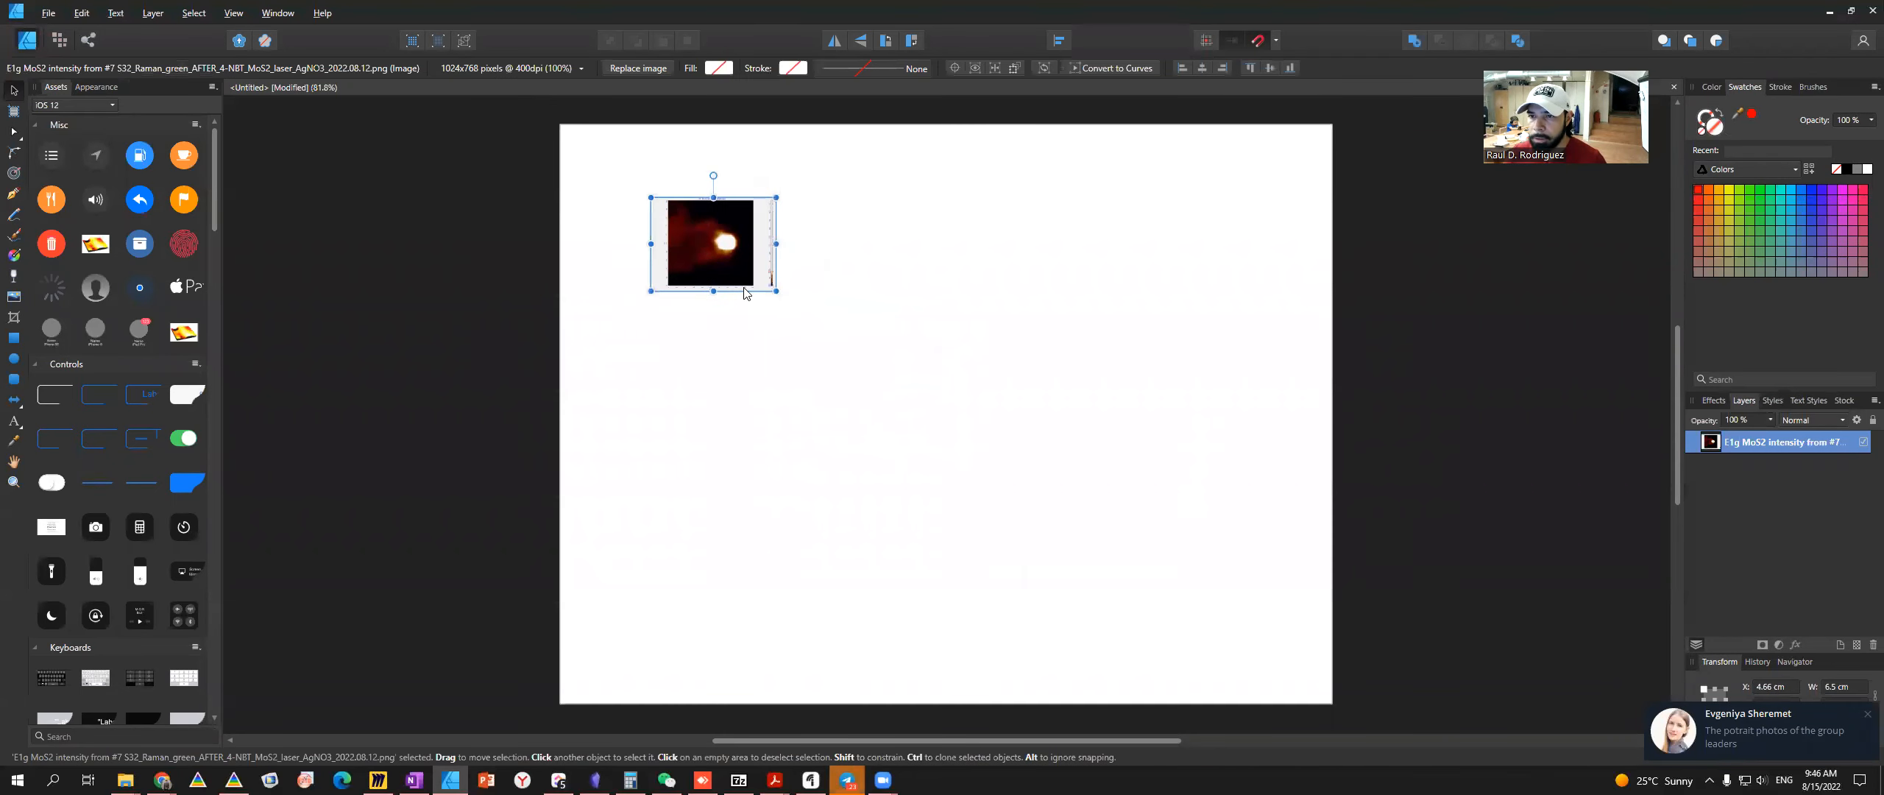
key("alt+Tab")
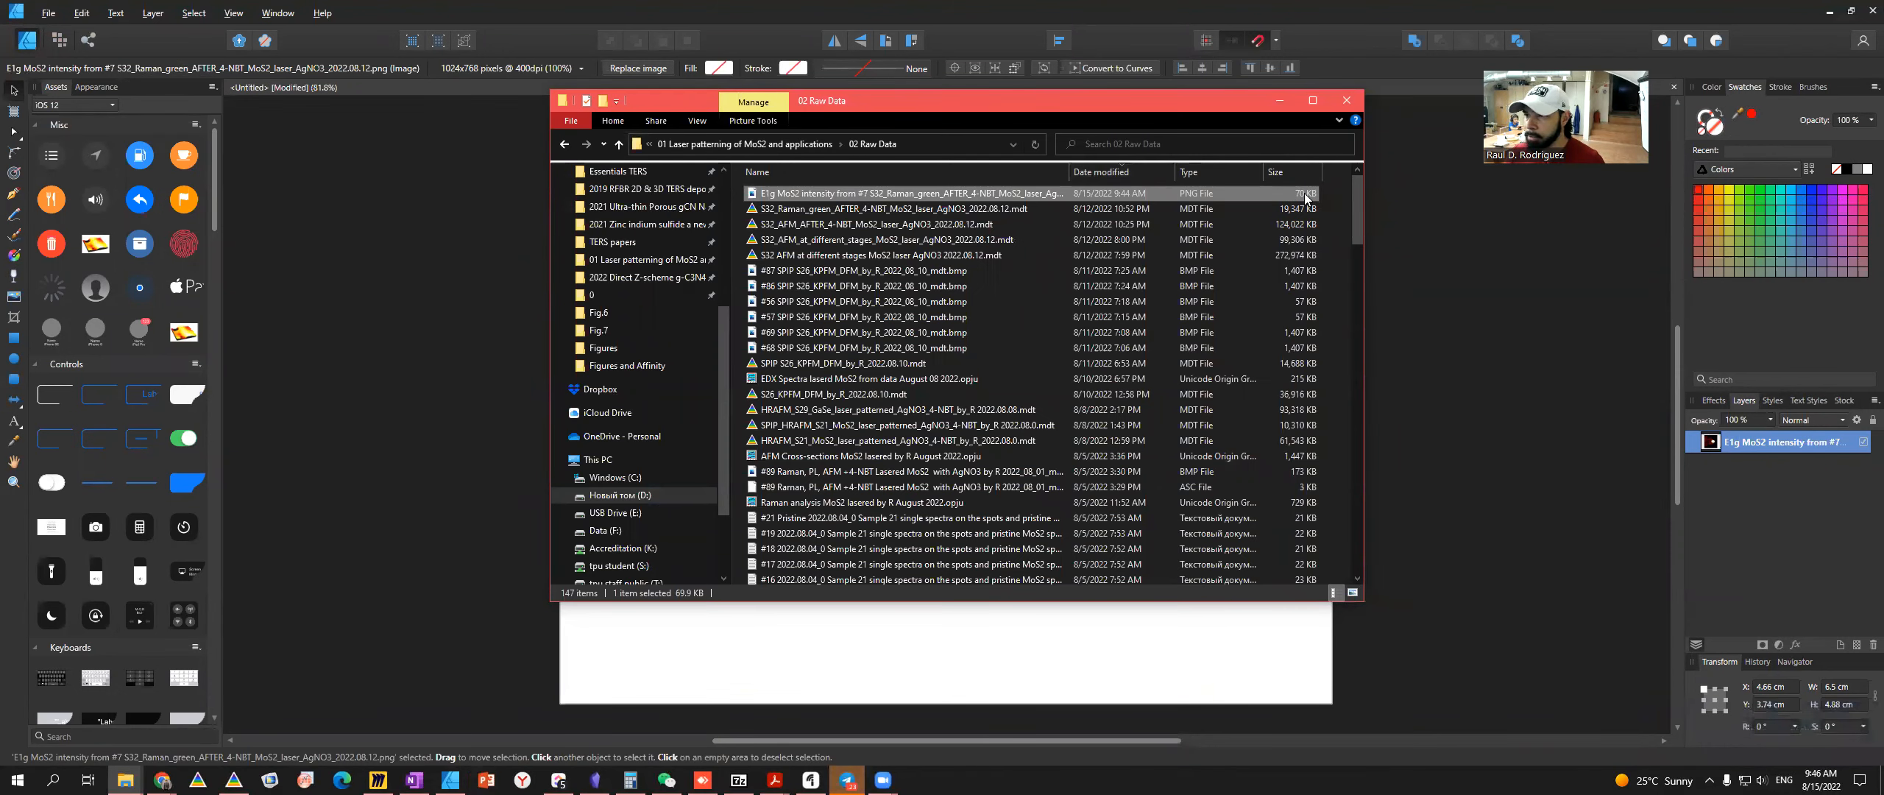
key("alt+Tab")
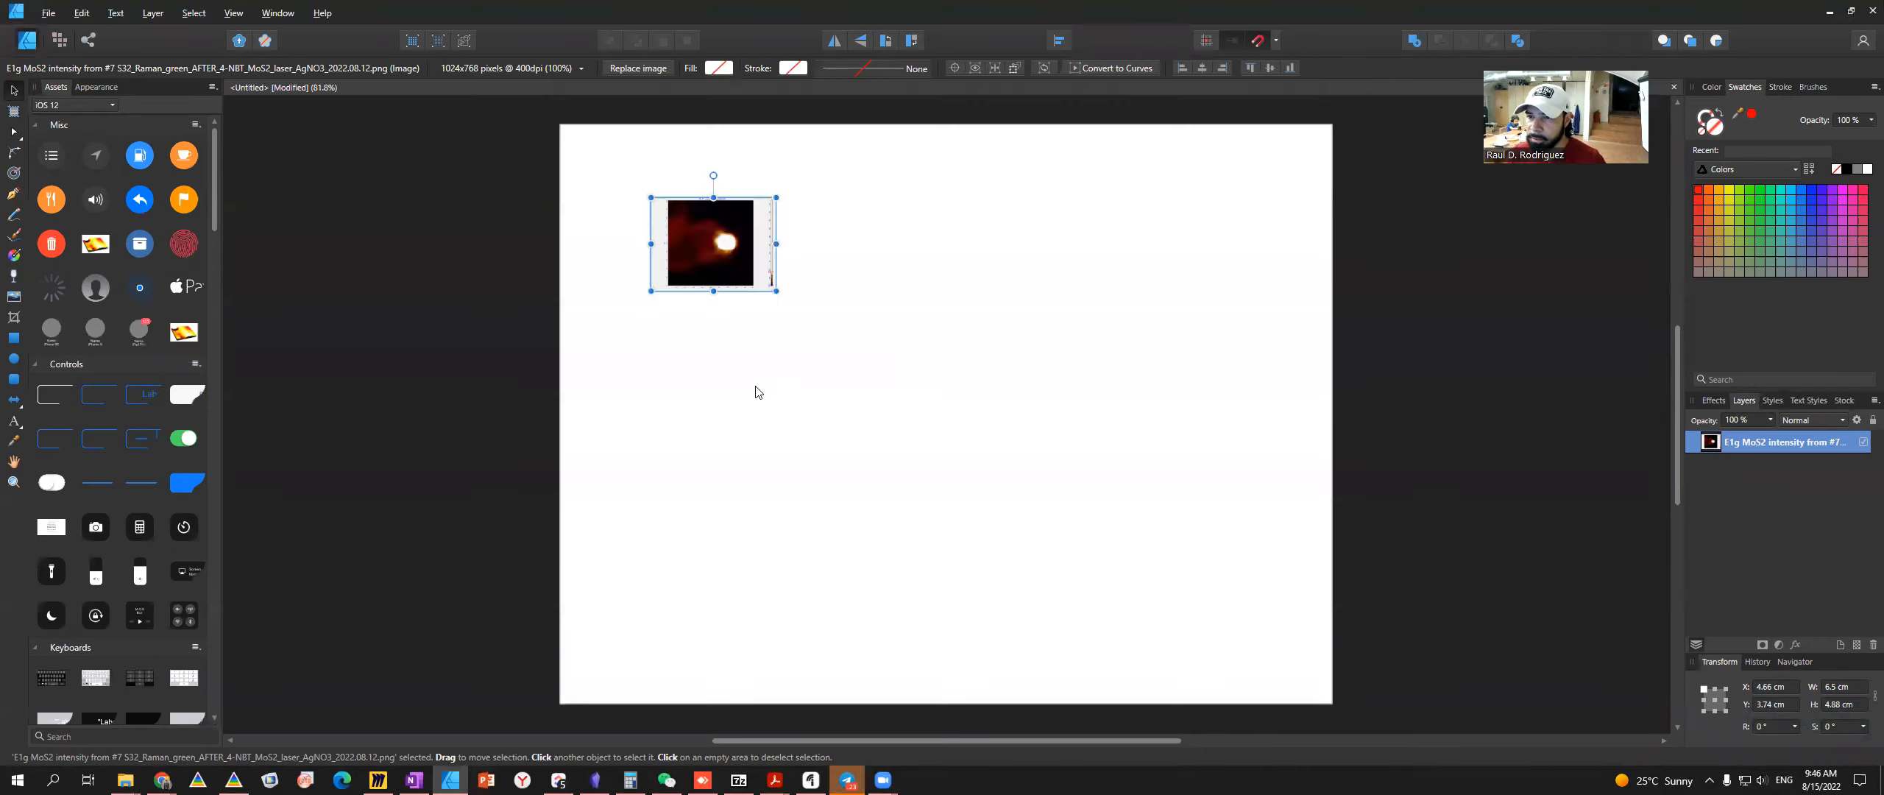
- Examine the placed E1g intensity map closely and compare it with the original frame in Image Analysis
scroll(753, 391, "up", 15)
scroll(959, 327, "down", 8)
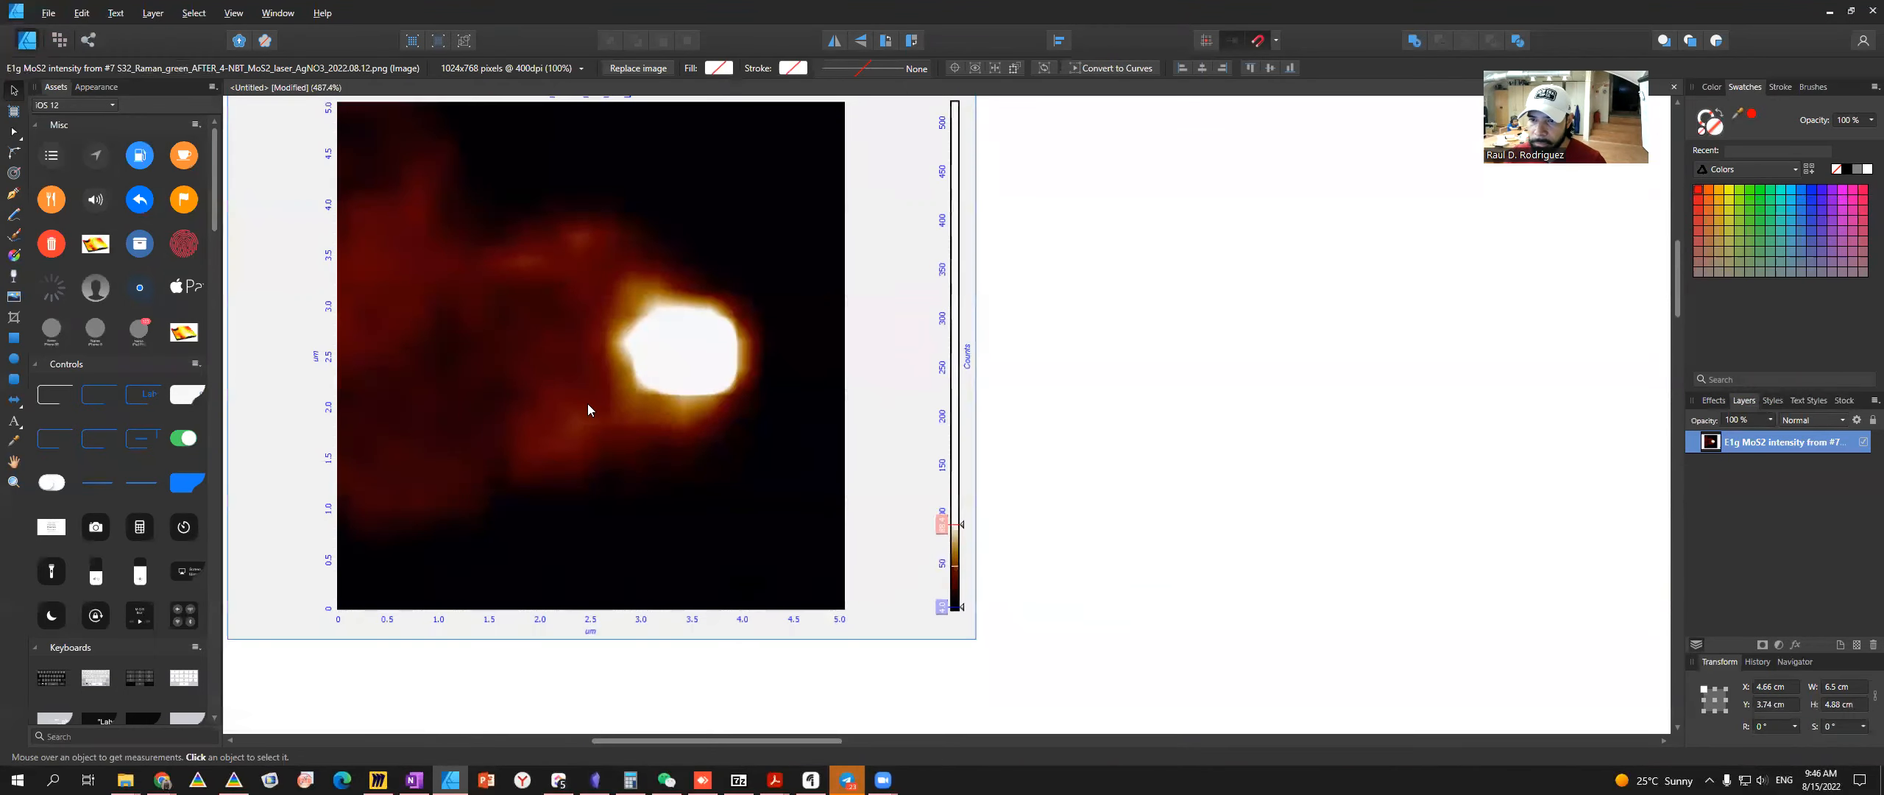
scroll(775, 439, "up", 2)
scroll(1120, 365, "down", 3)
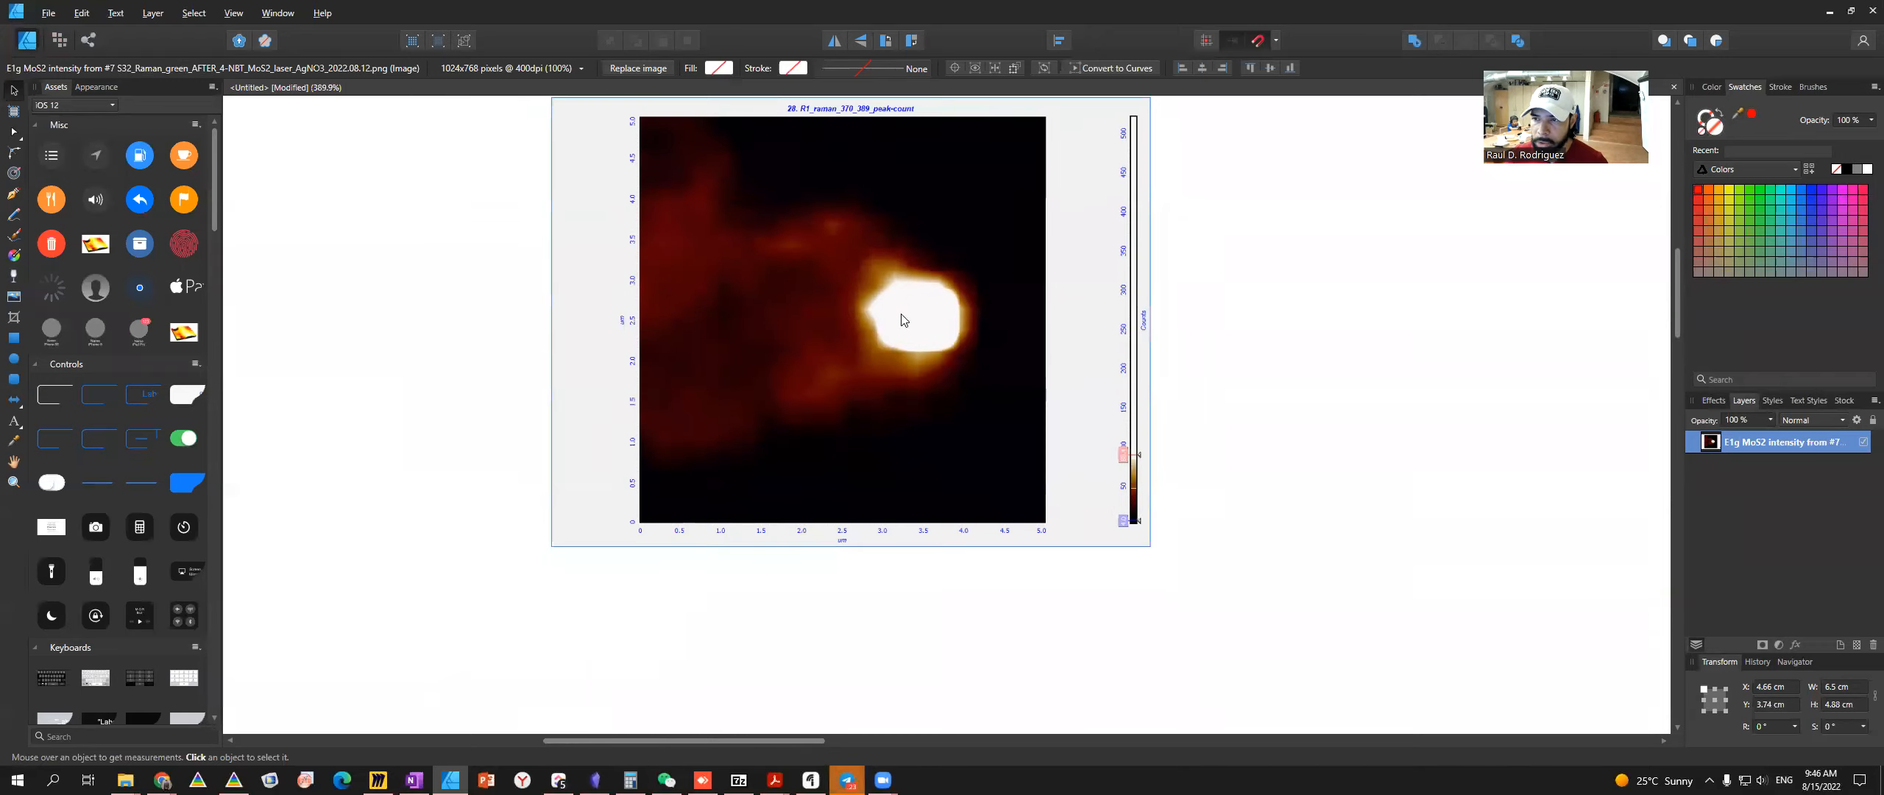
scroll(836, 256, "up", 2)
scroll(850, 285, "down", 2)
scroll(867, 305, "down", 1)
left_click(867, 305)
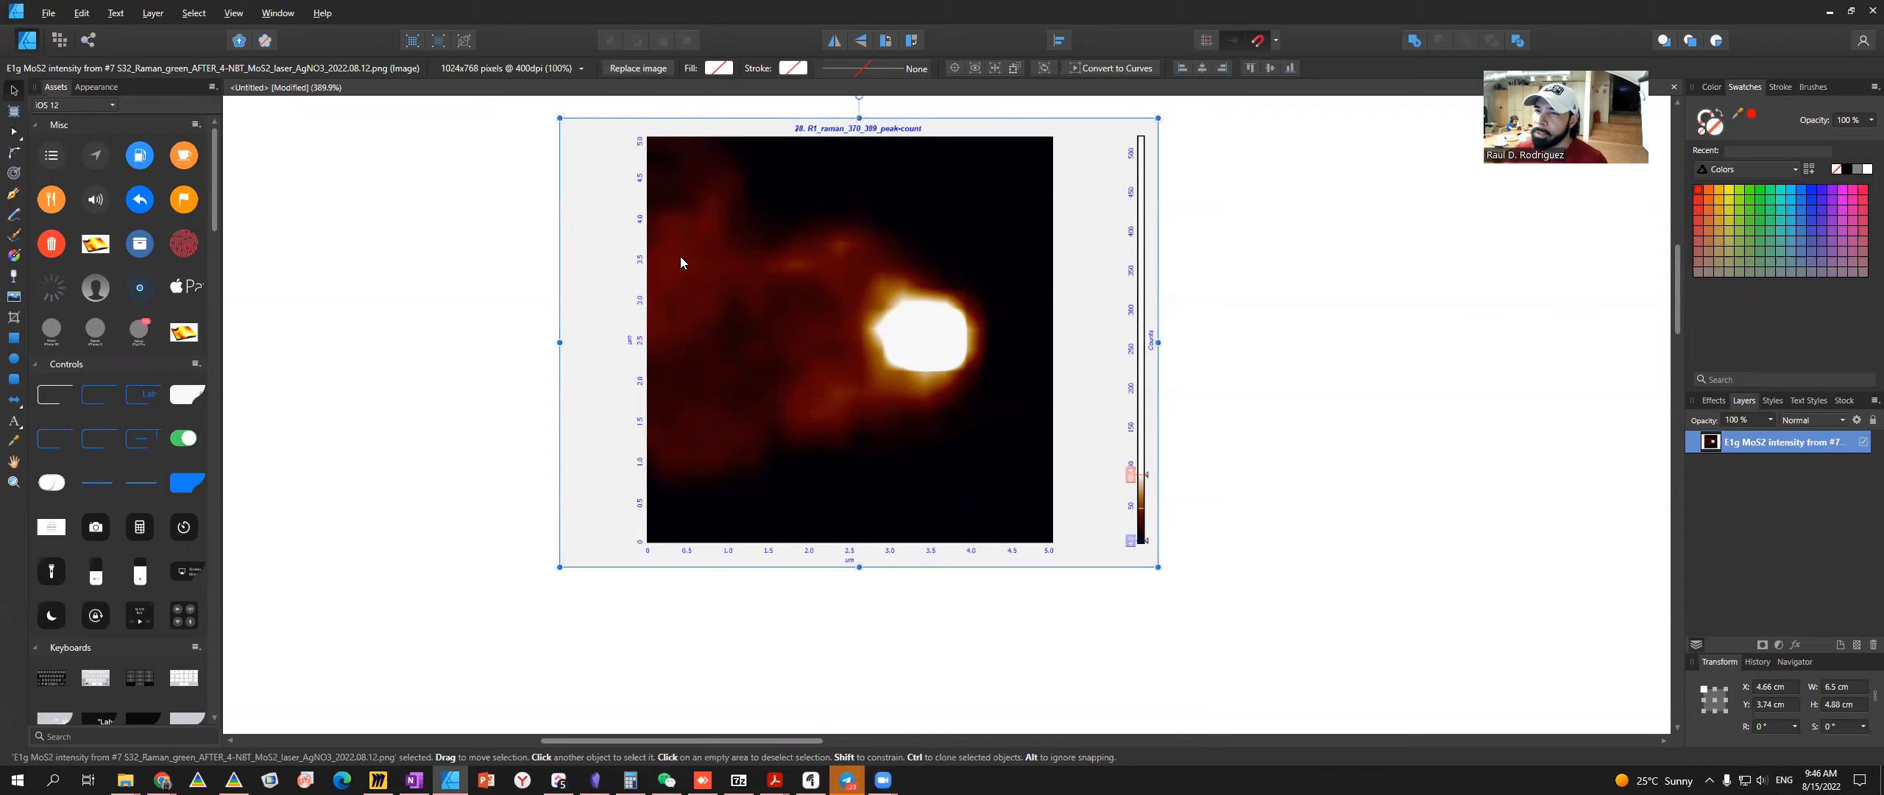
key("alt+Tab")
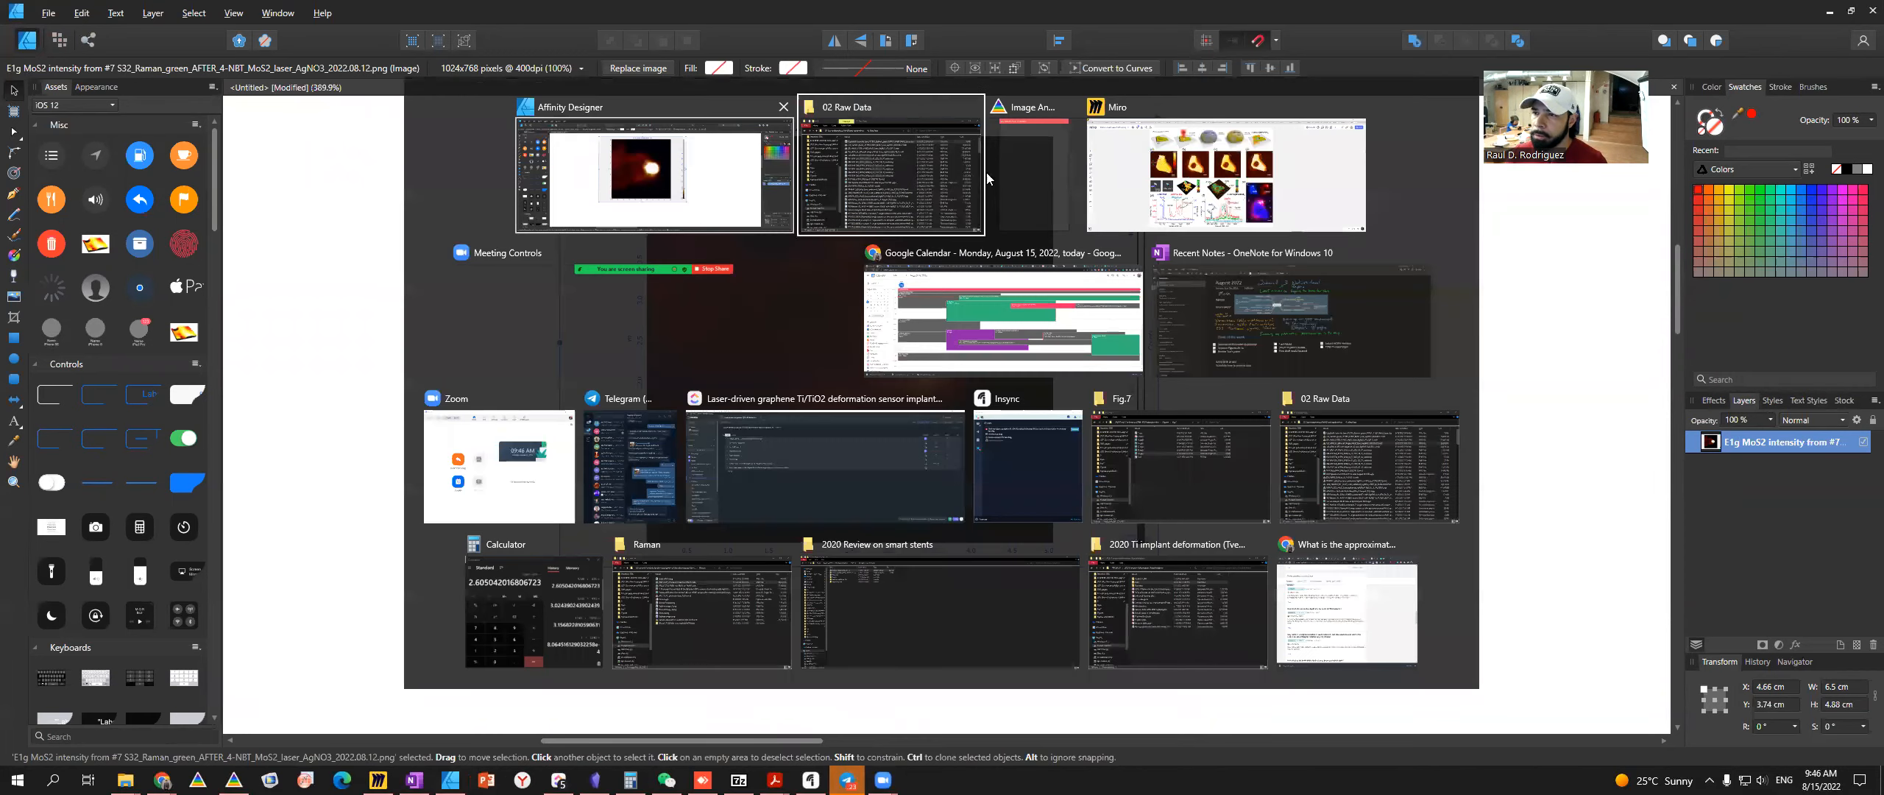
left_click(1024, 177)
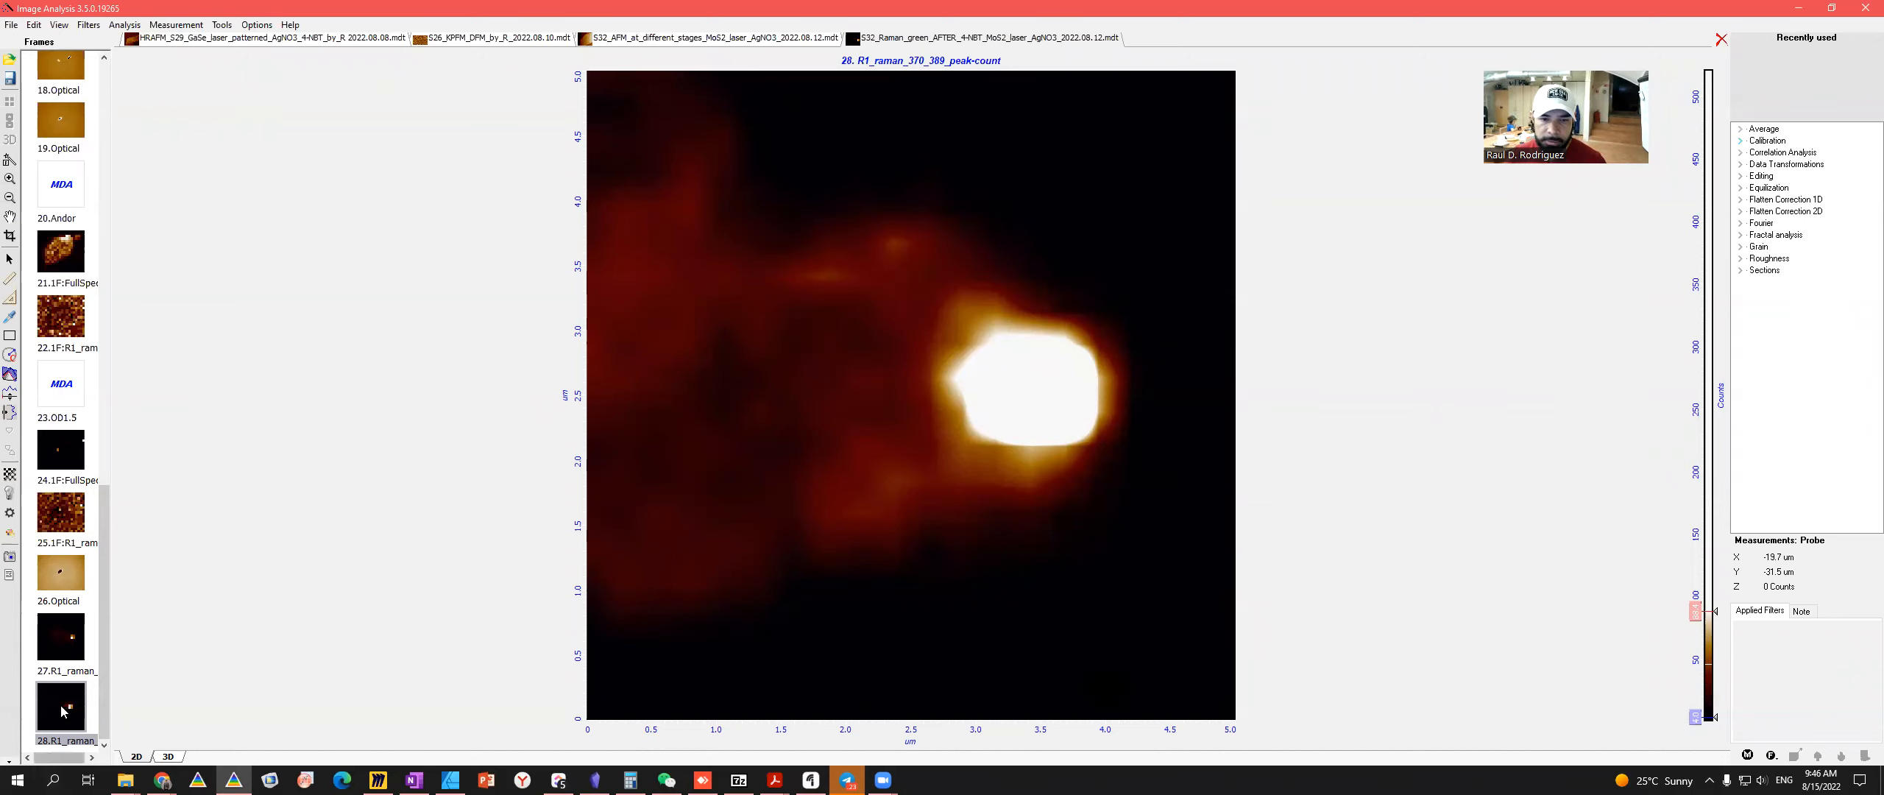
key("alt+Tab")
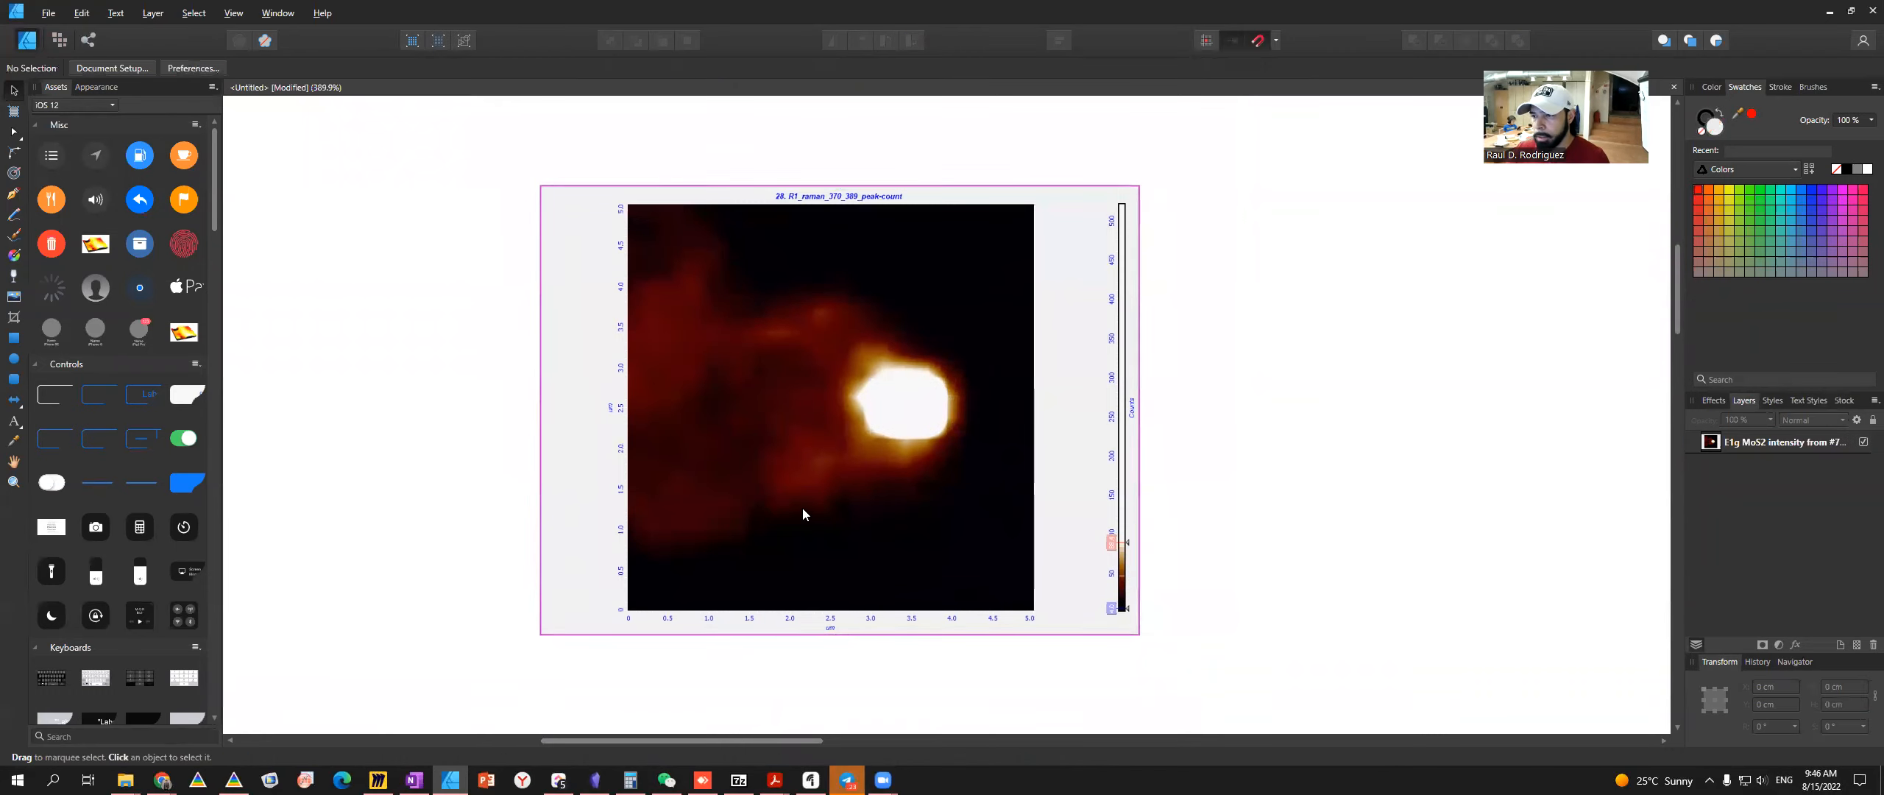
- Move the placed map near the page's upper-left corner, at about X 1.9 cm and Y 1.25 cm
left_click_drag(1014, 353, 685, 344)
scroll(697, 382, "down", 9)
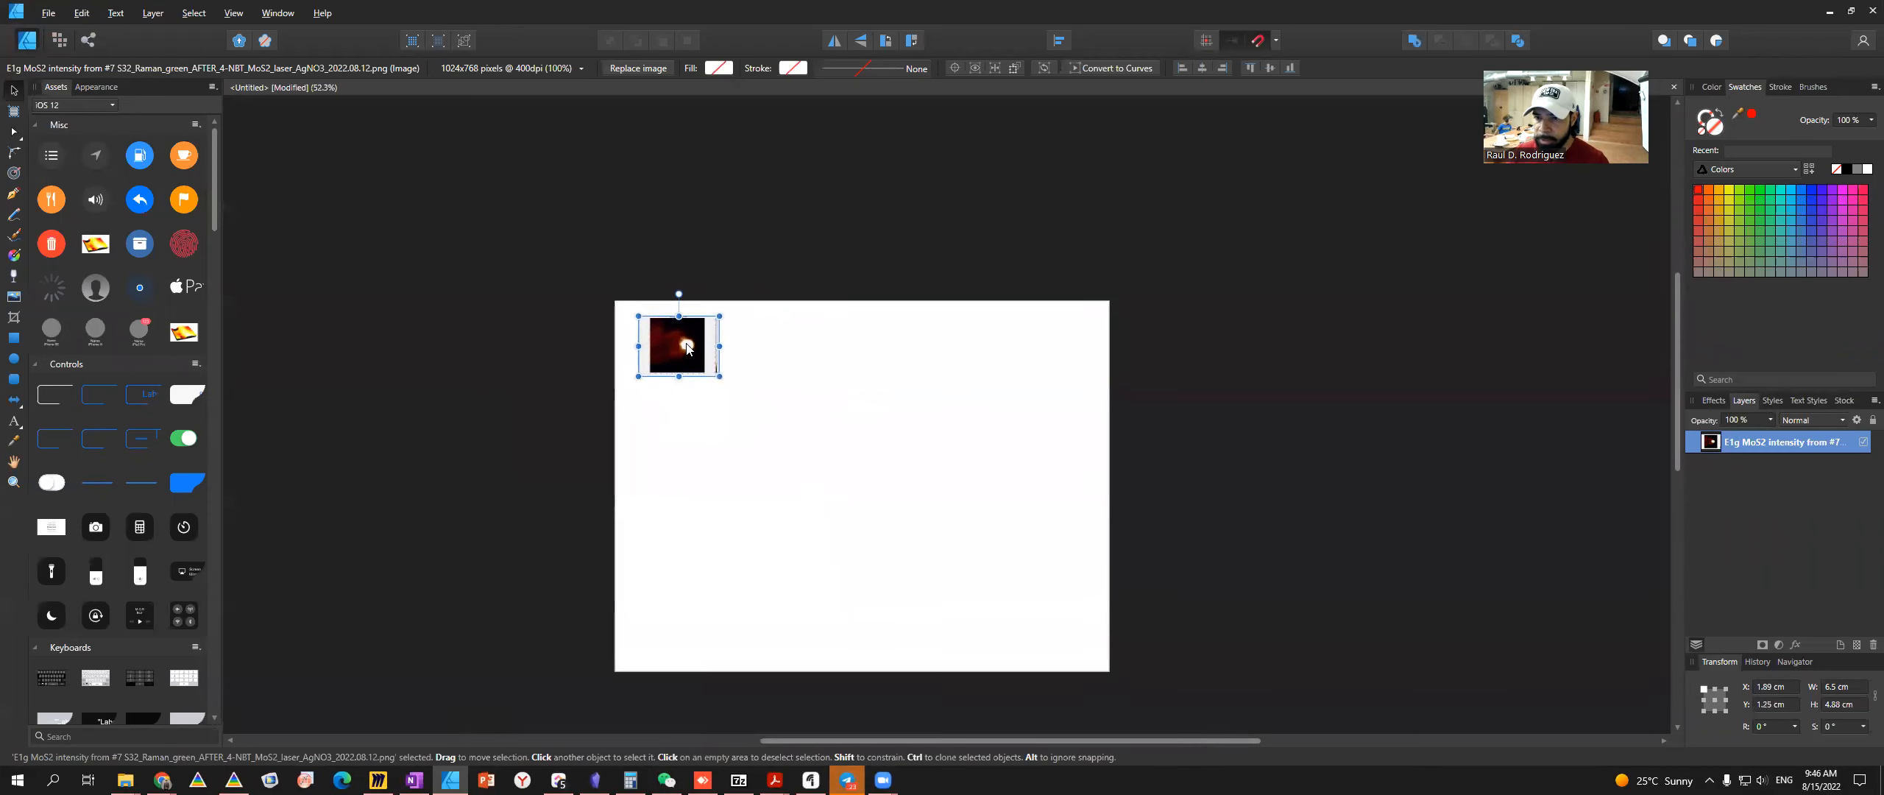
scroll(662, 346, "up", 6)
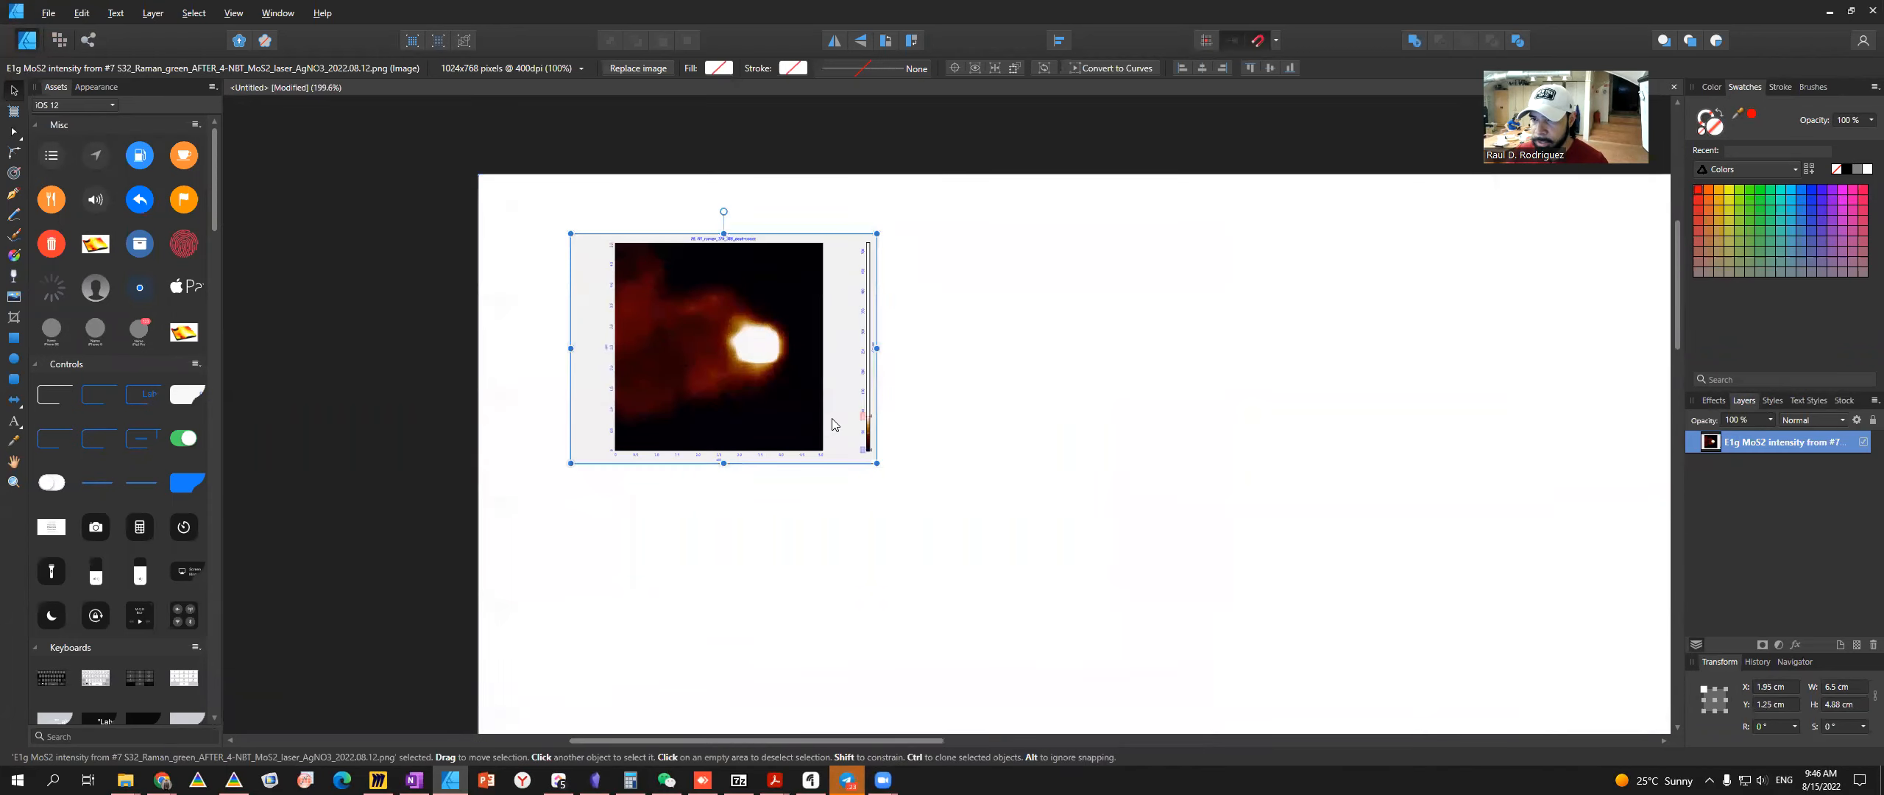
- Switch to Image Analysis, open frame 7.Andor in Raman Shift (1/cm) units and display the spectrum at the map's bright spot
key("alt+Tab")
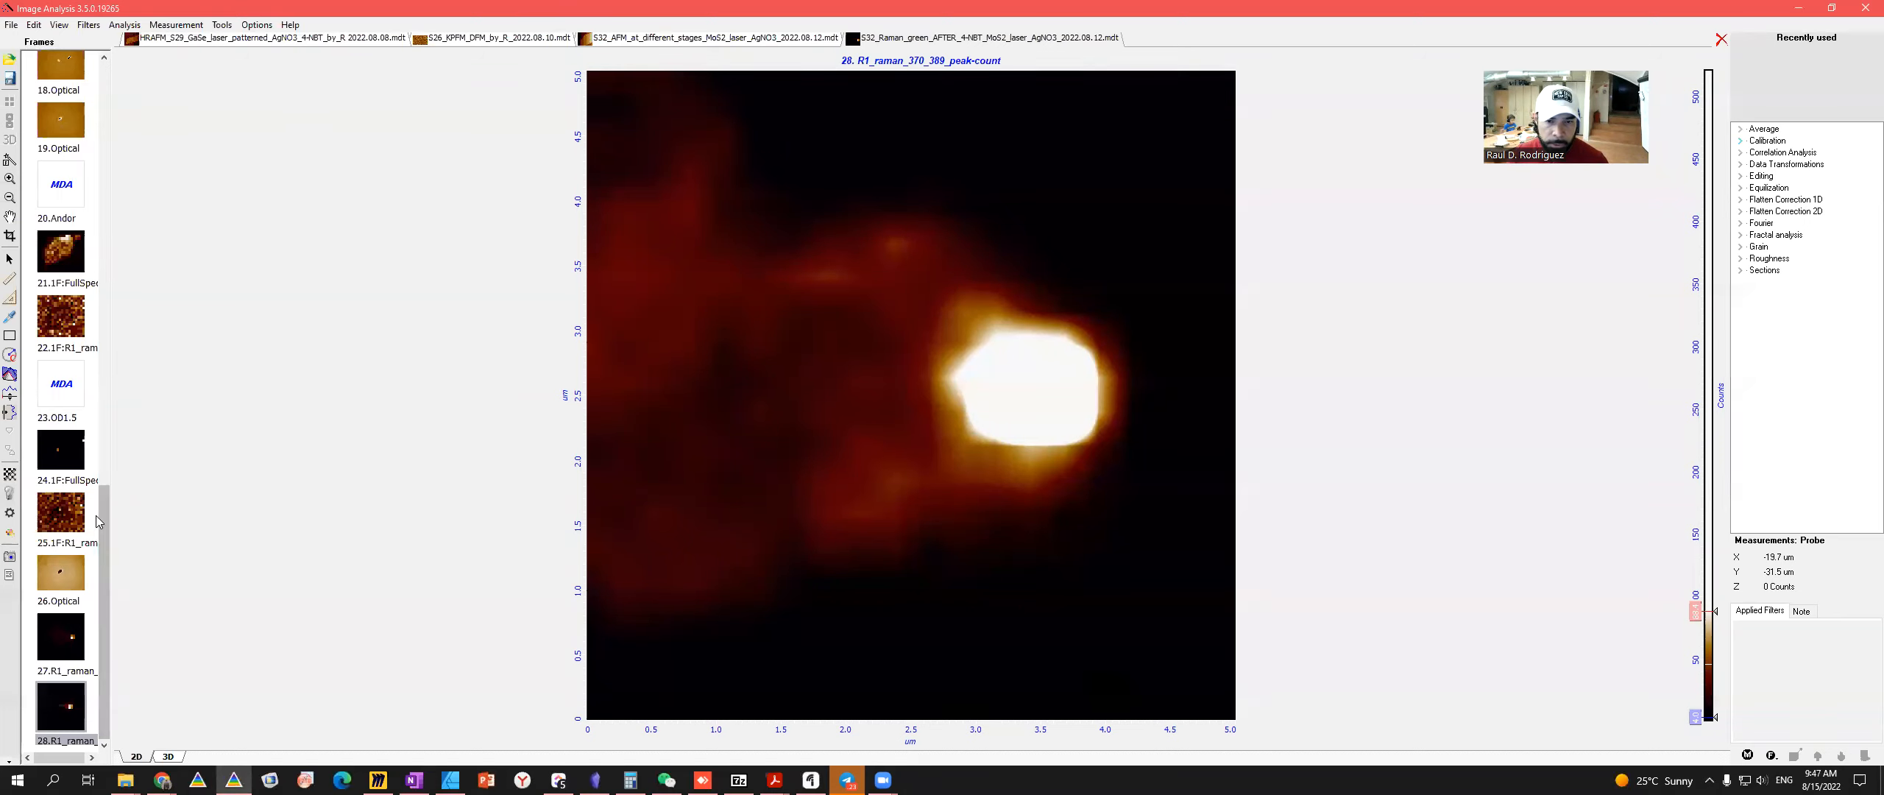
left_click_drag(103, 522, 113, 177)
left_click(77, 273)
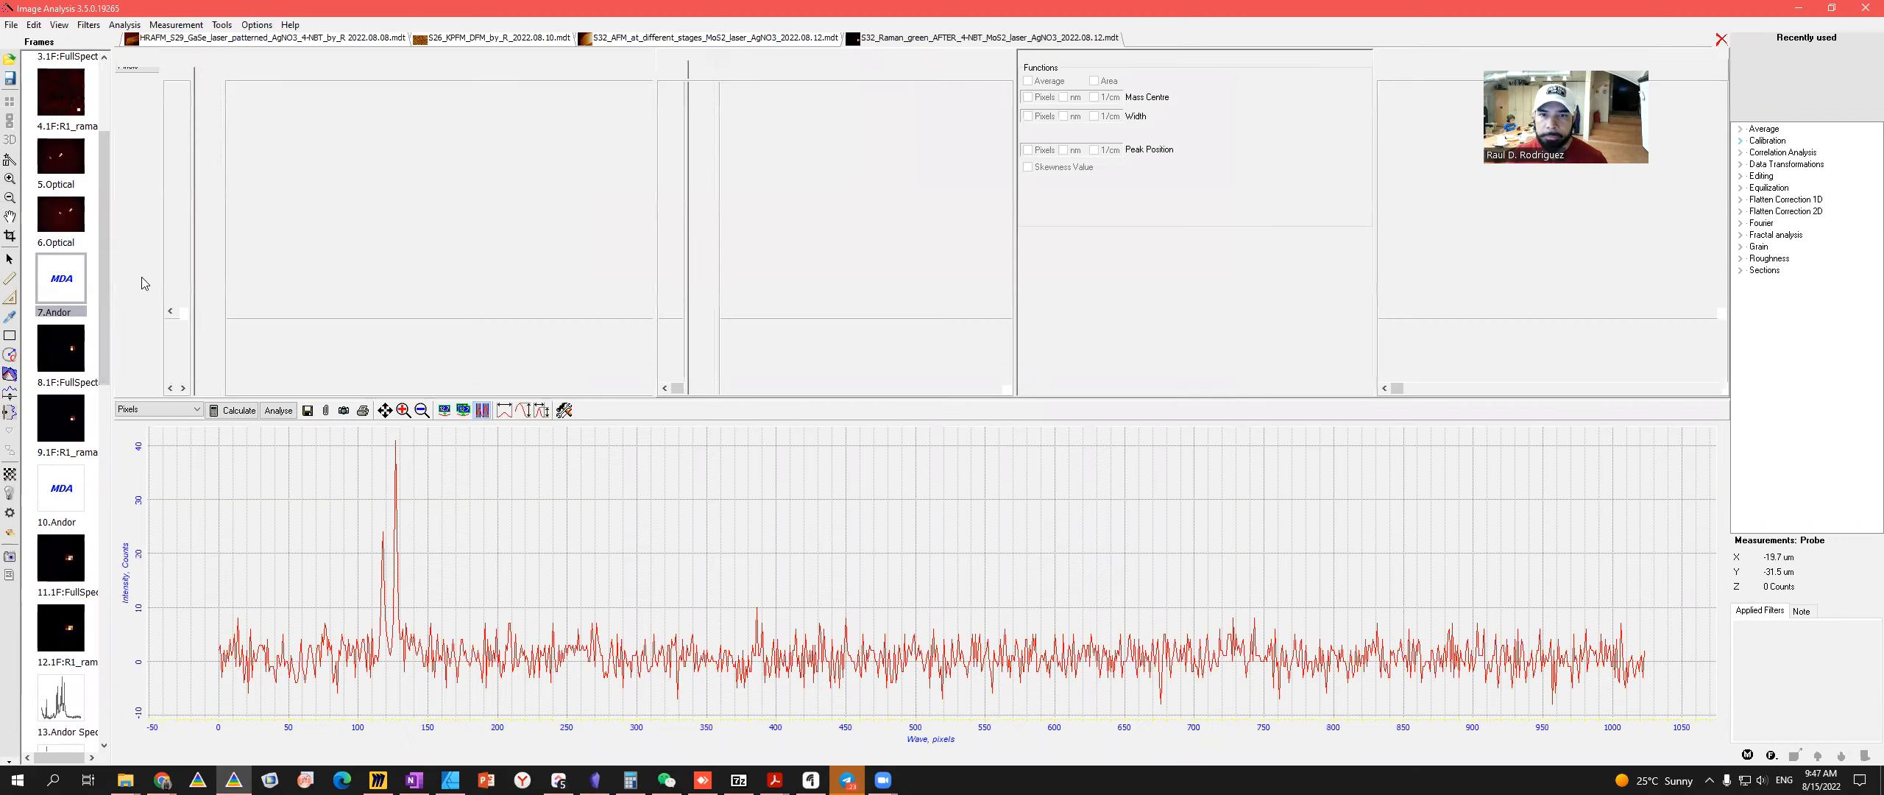
left_click(148, 410)
left_click(169, 440)
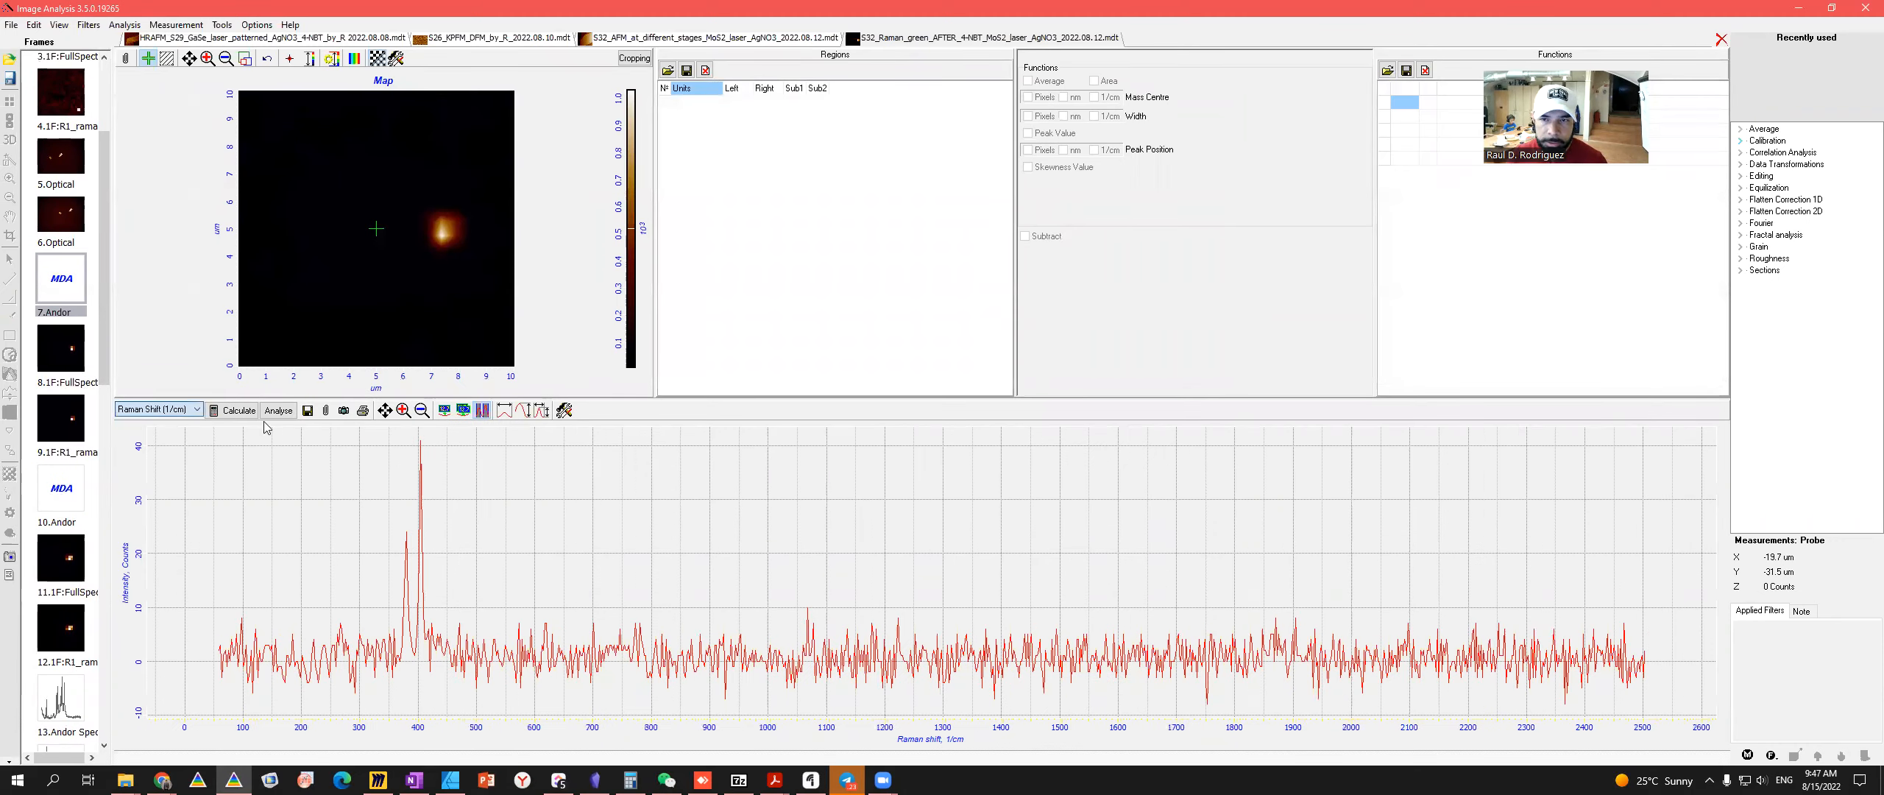
left_click(439, 237)
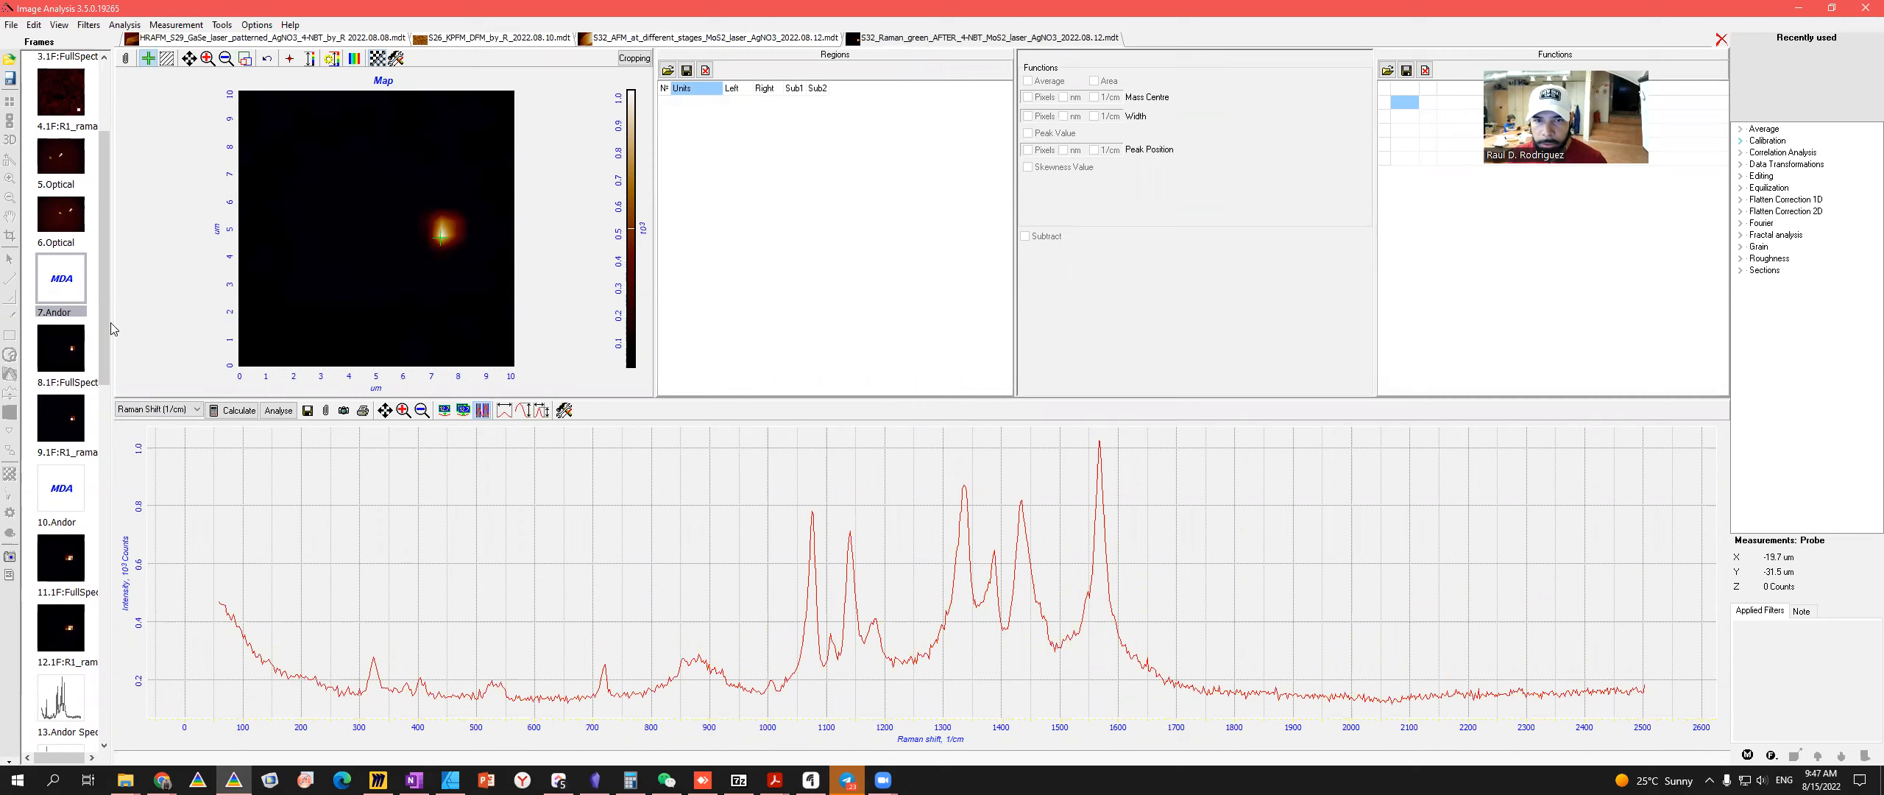
- Mark the peak region from about 1420 to 1453 1/cm and calculate its Peak Value map
left_click_drag(1014, 540, 1029, 548)
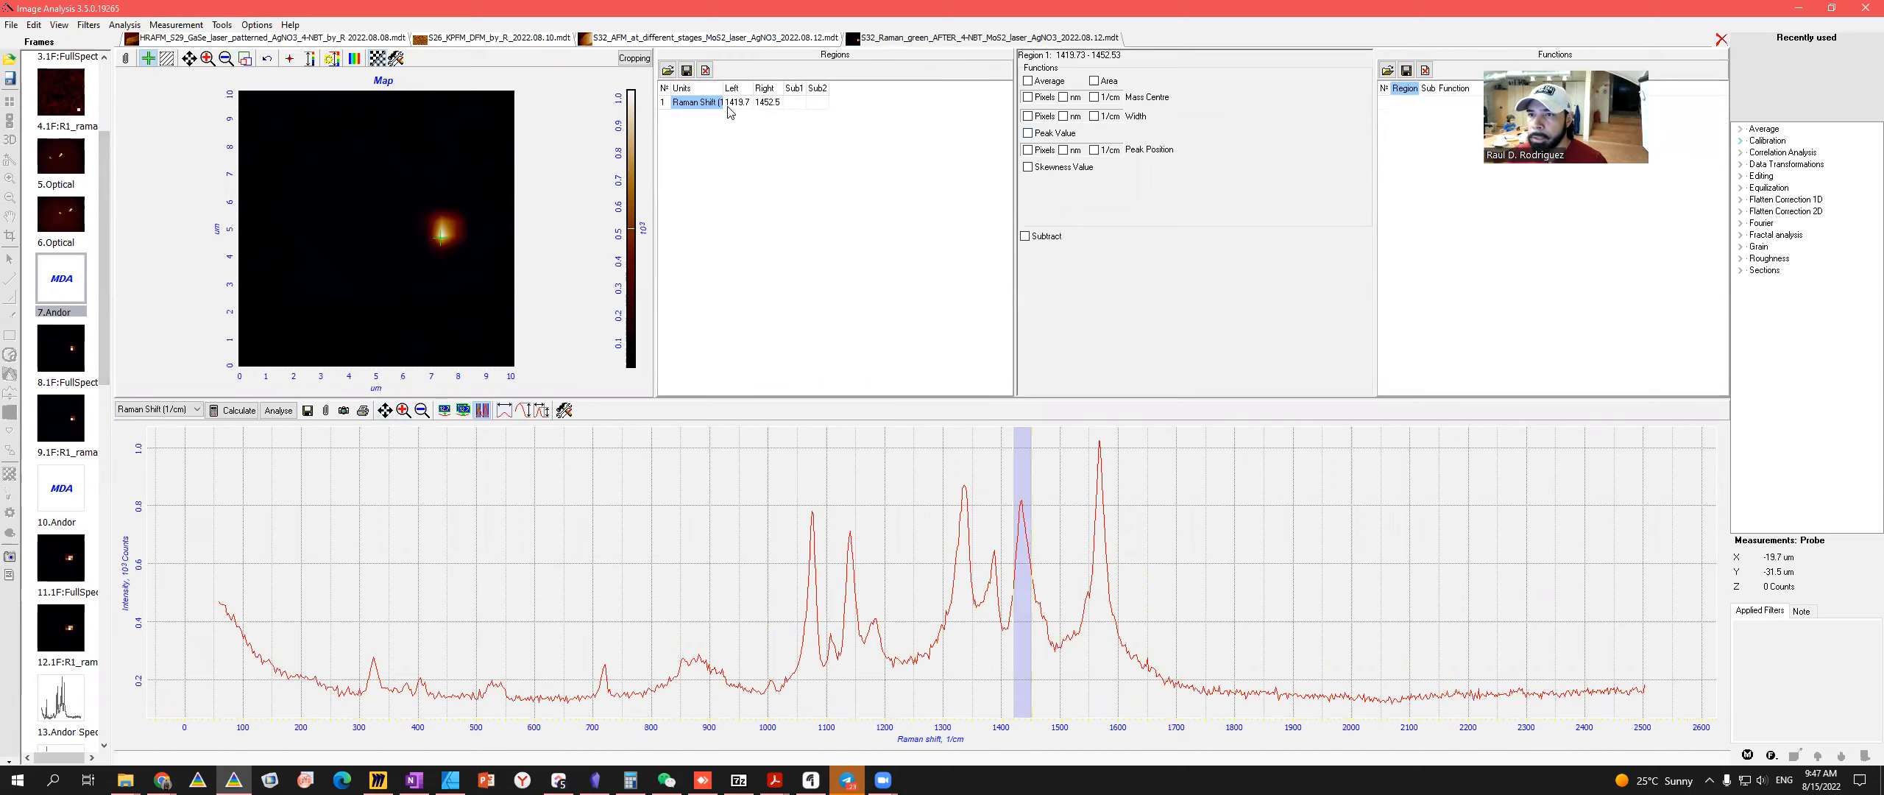
left_click(1028, 132)
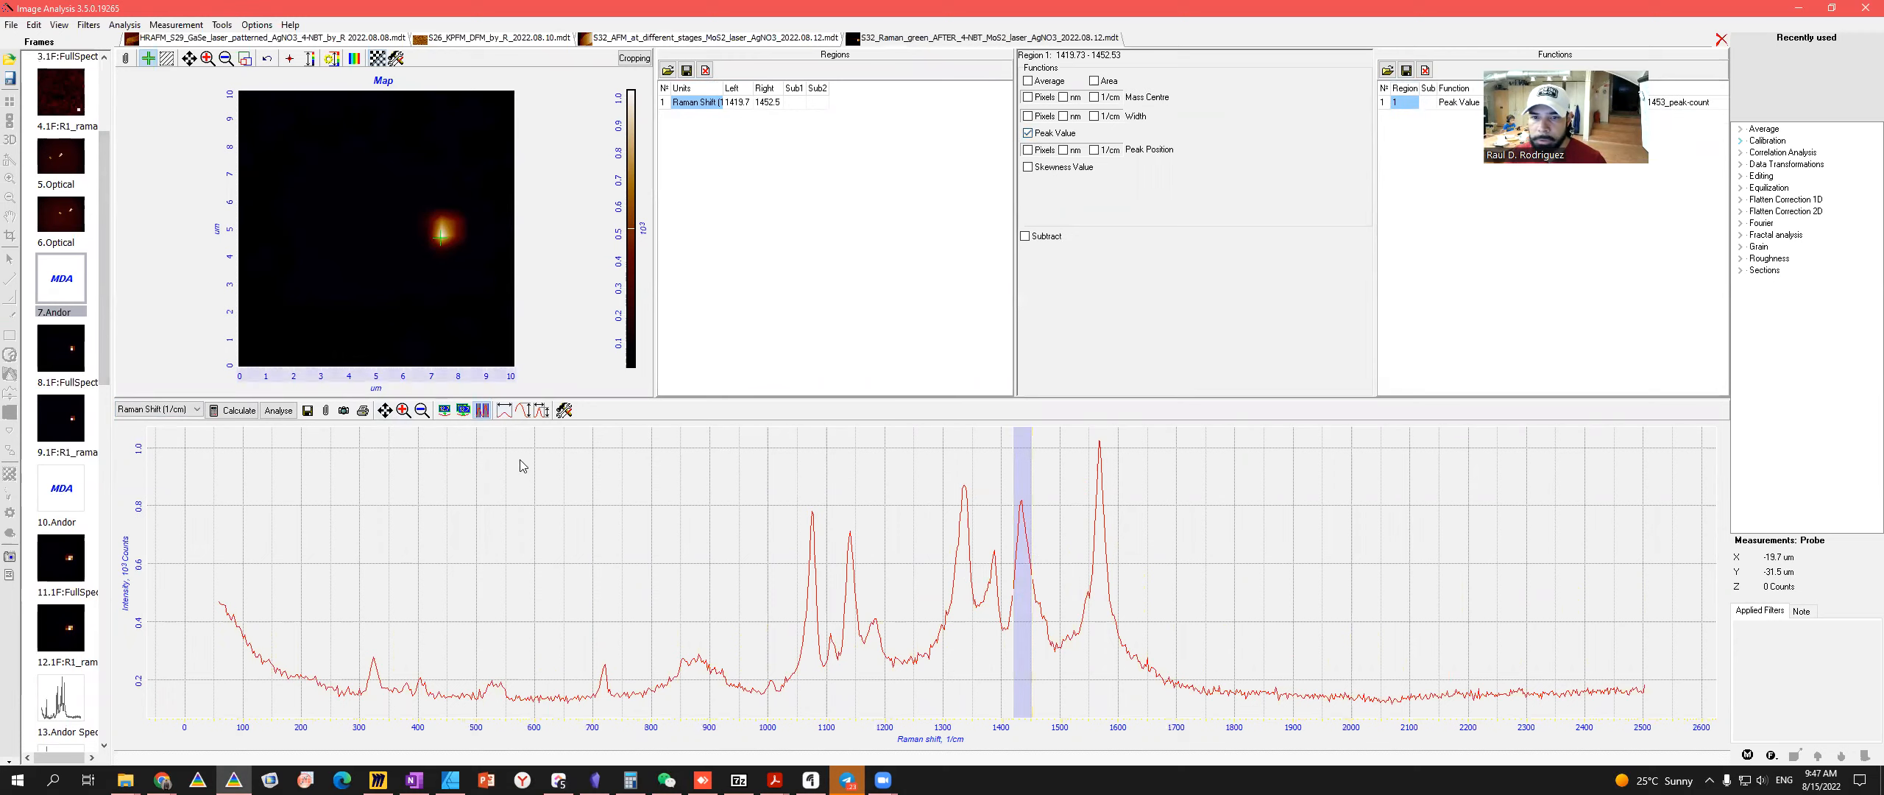
left_click(234, 410)
left_click_drag(105, 331, 104, 755)
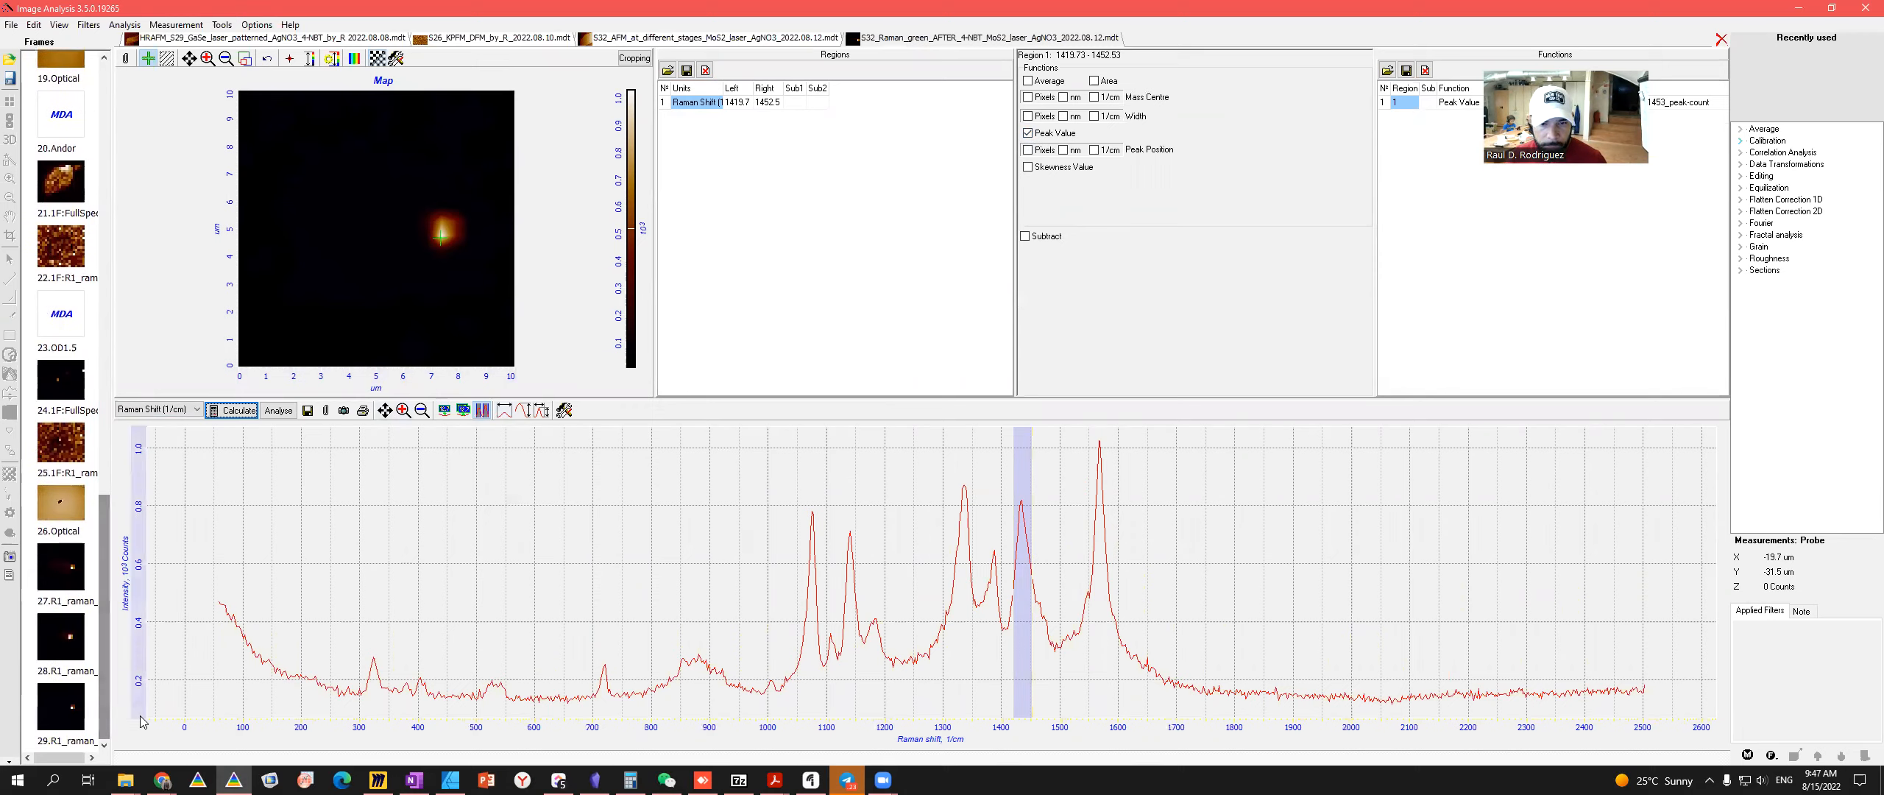
- Open the new 1420–1453 peak-count map and set its colour scale's upper limit to the maximum
left_click(60, 705)
left_click(1054, 441)
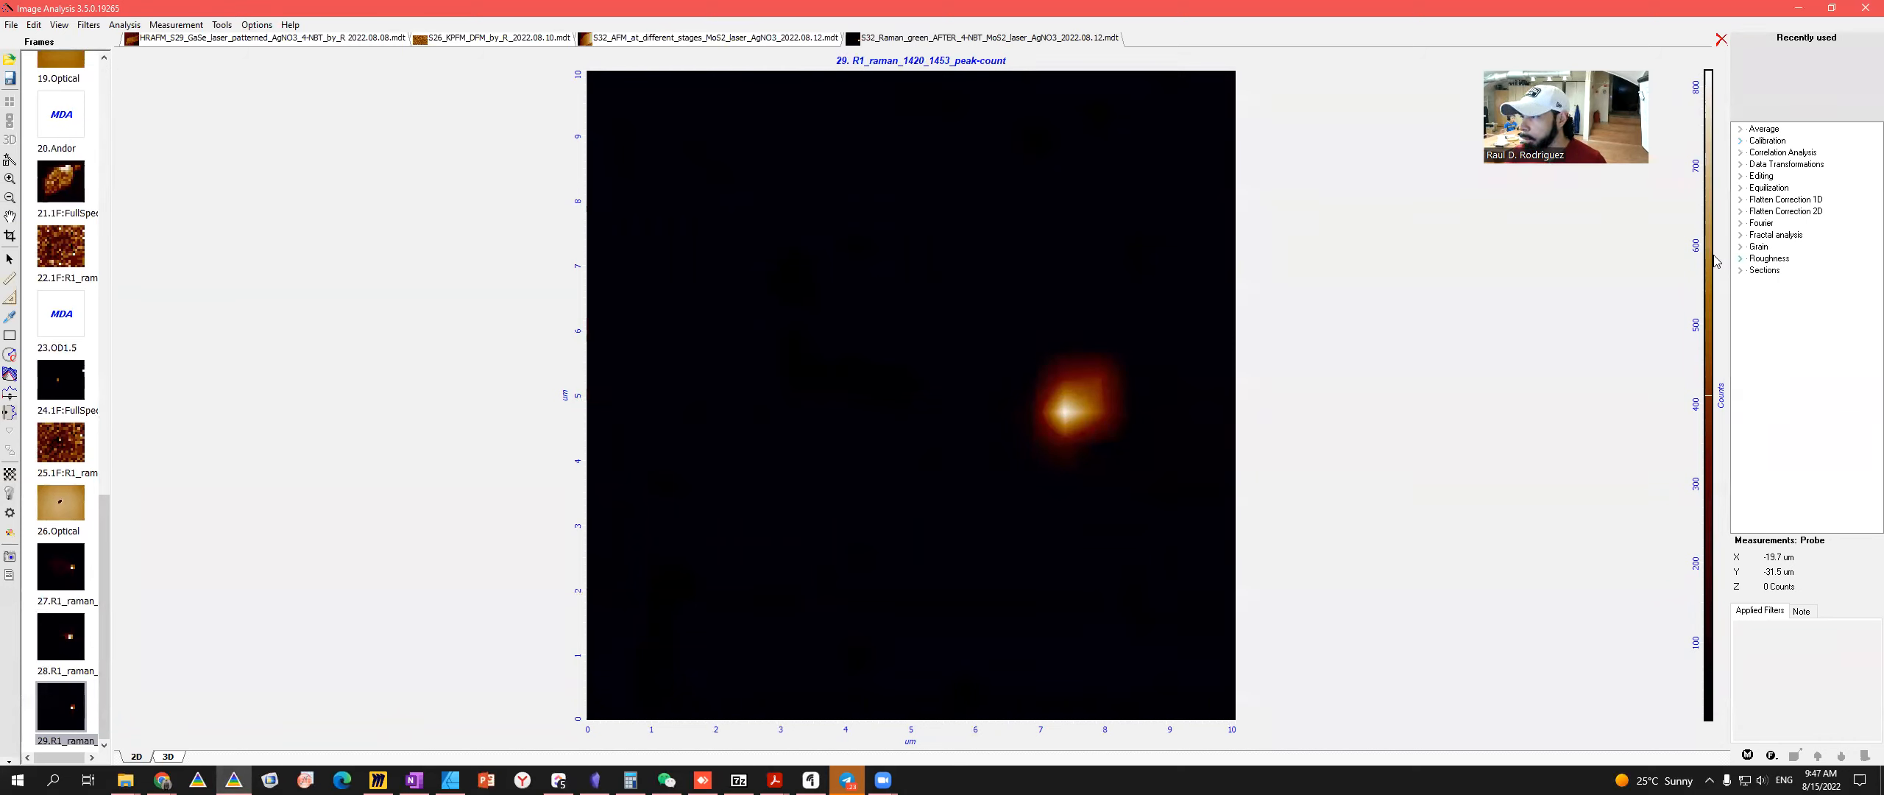
left_click_drag(1715, 260, 1669, 60)
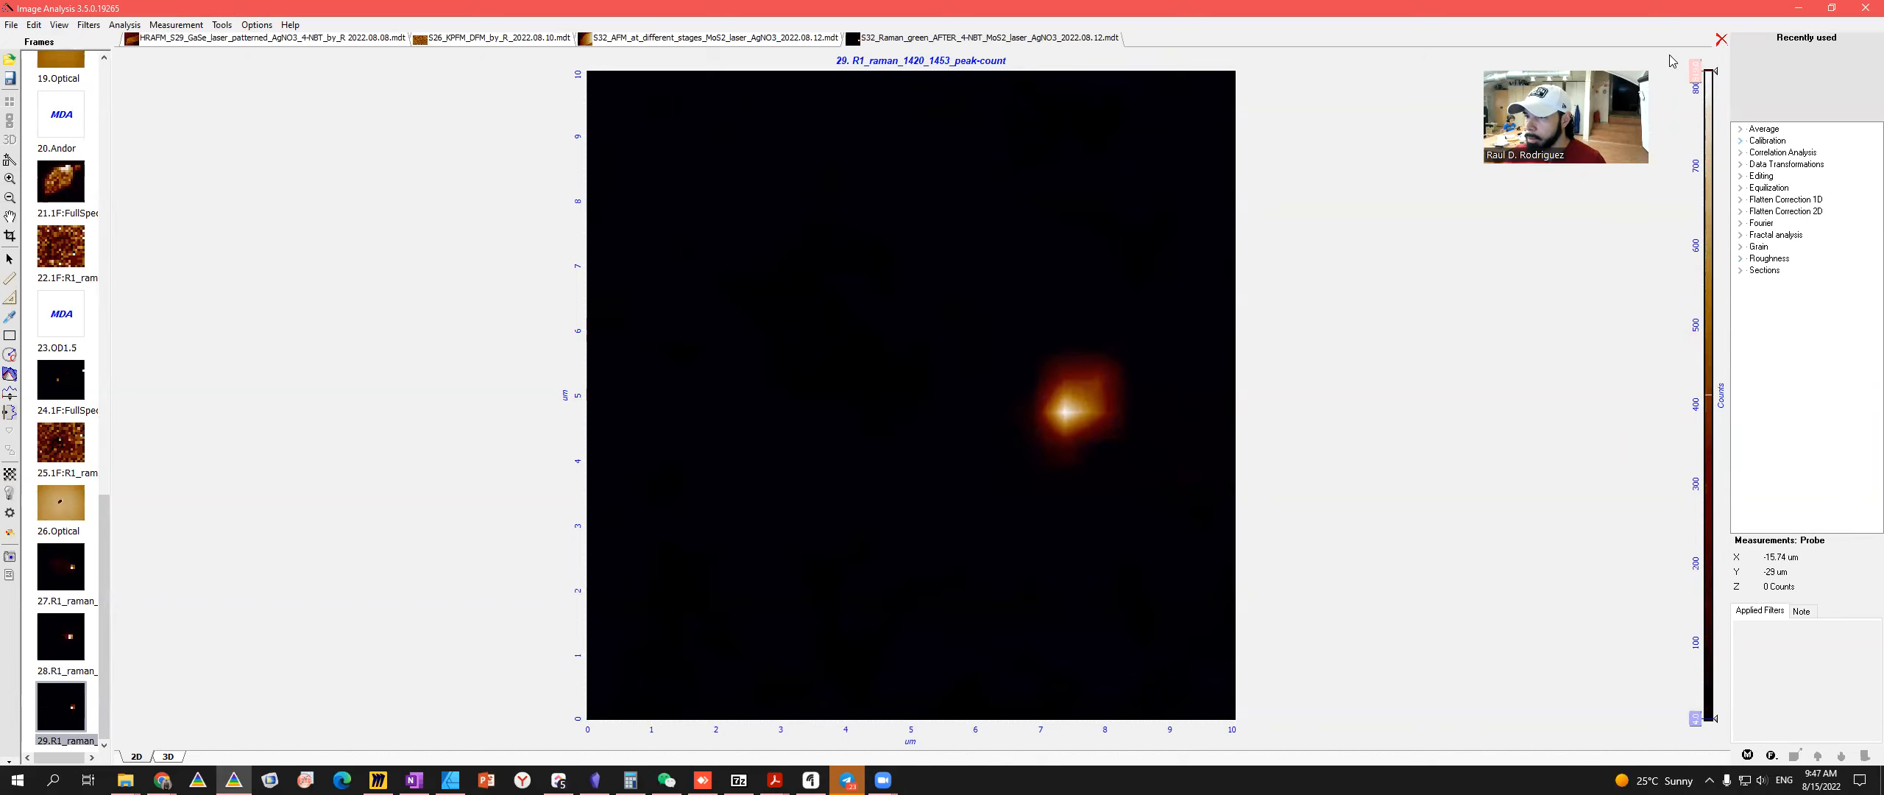
- Export the map to 02 Raw Data as a PNG, reusing the E1g image's file name with "E1g MoS2" replaced by "DMAB"
left_click(11, 24)
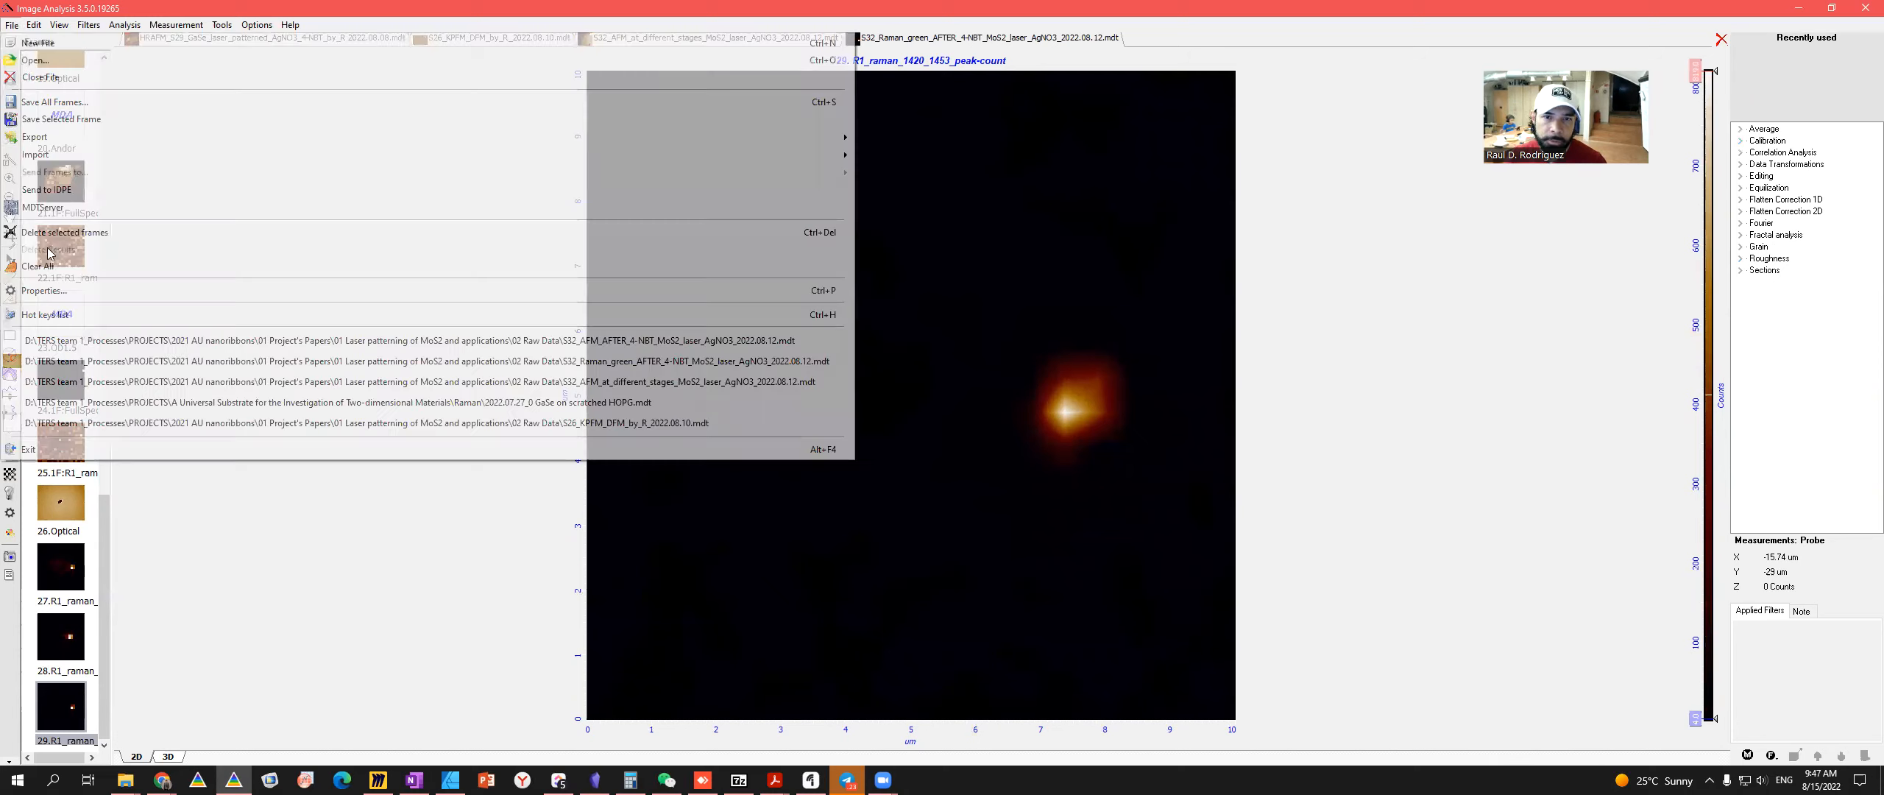
mouse_move(794, 136)
left_click(882, 140)
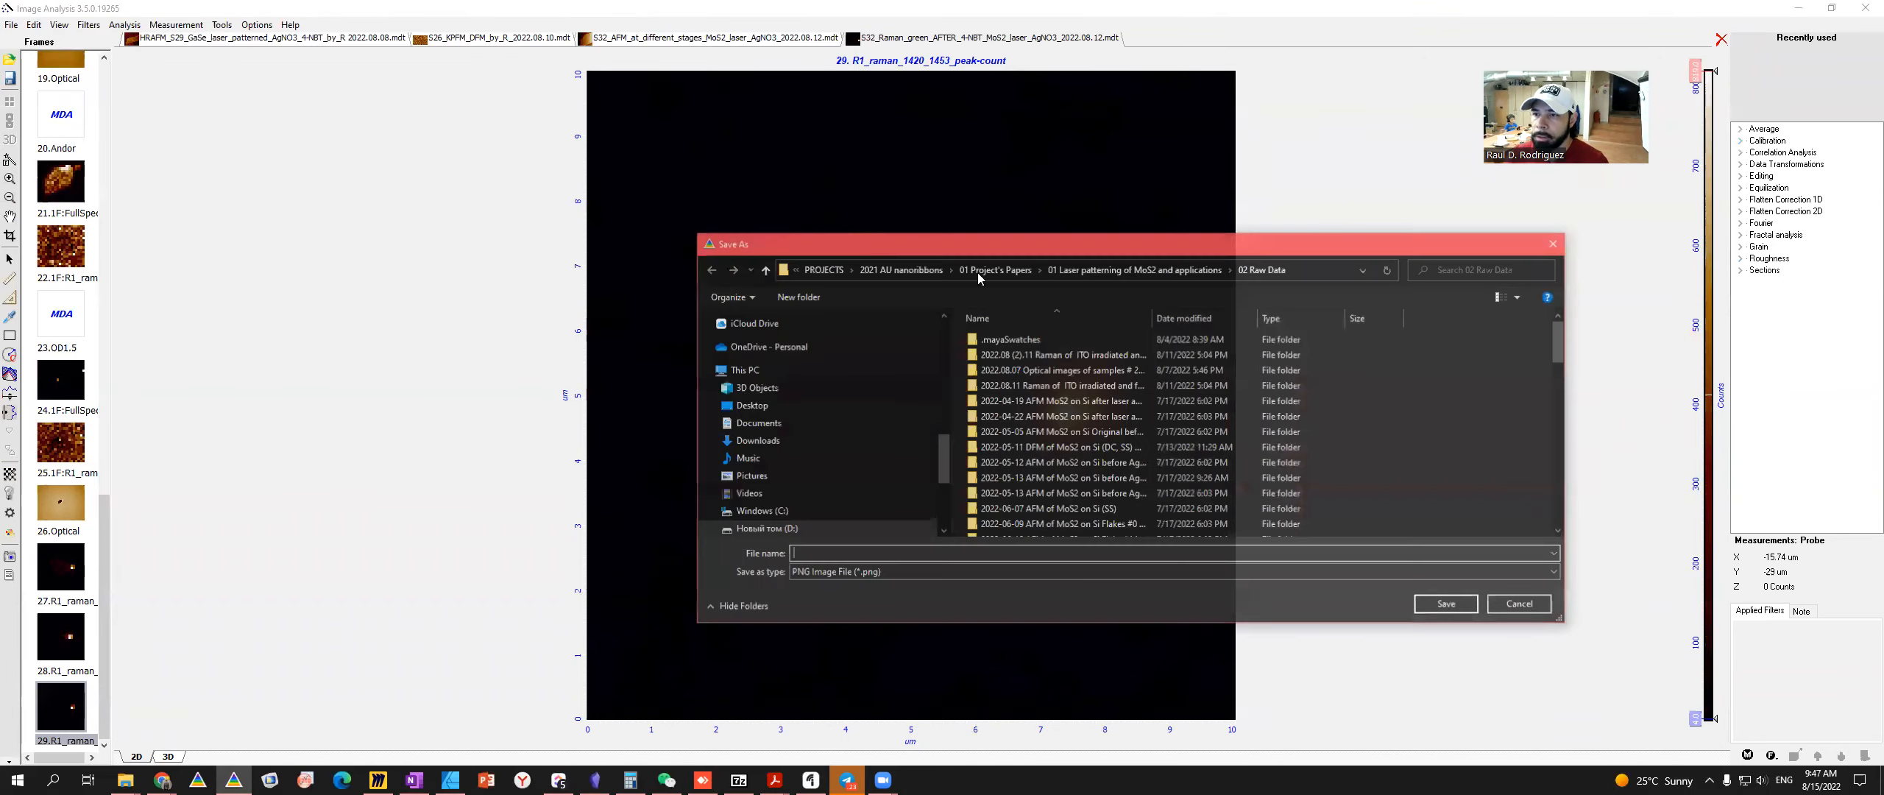
left_click(1030, 340)
left_click(833, 554)
left_click(833, 554)
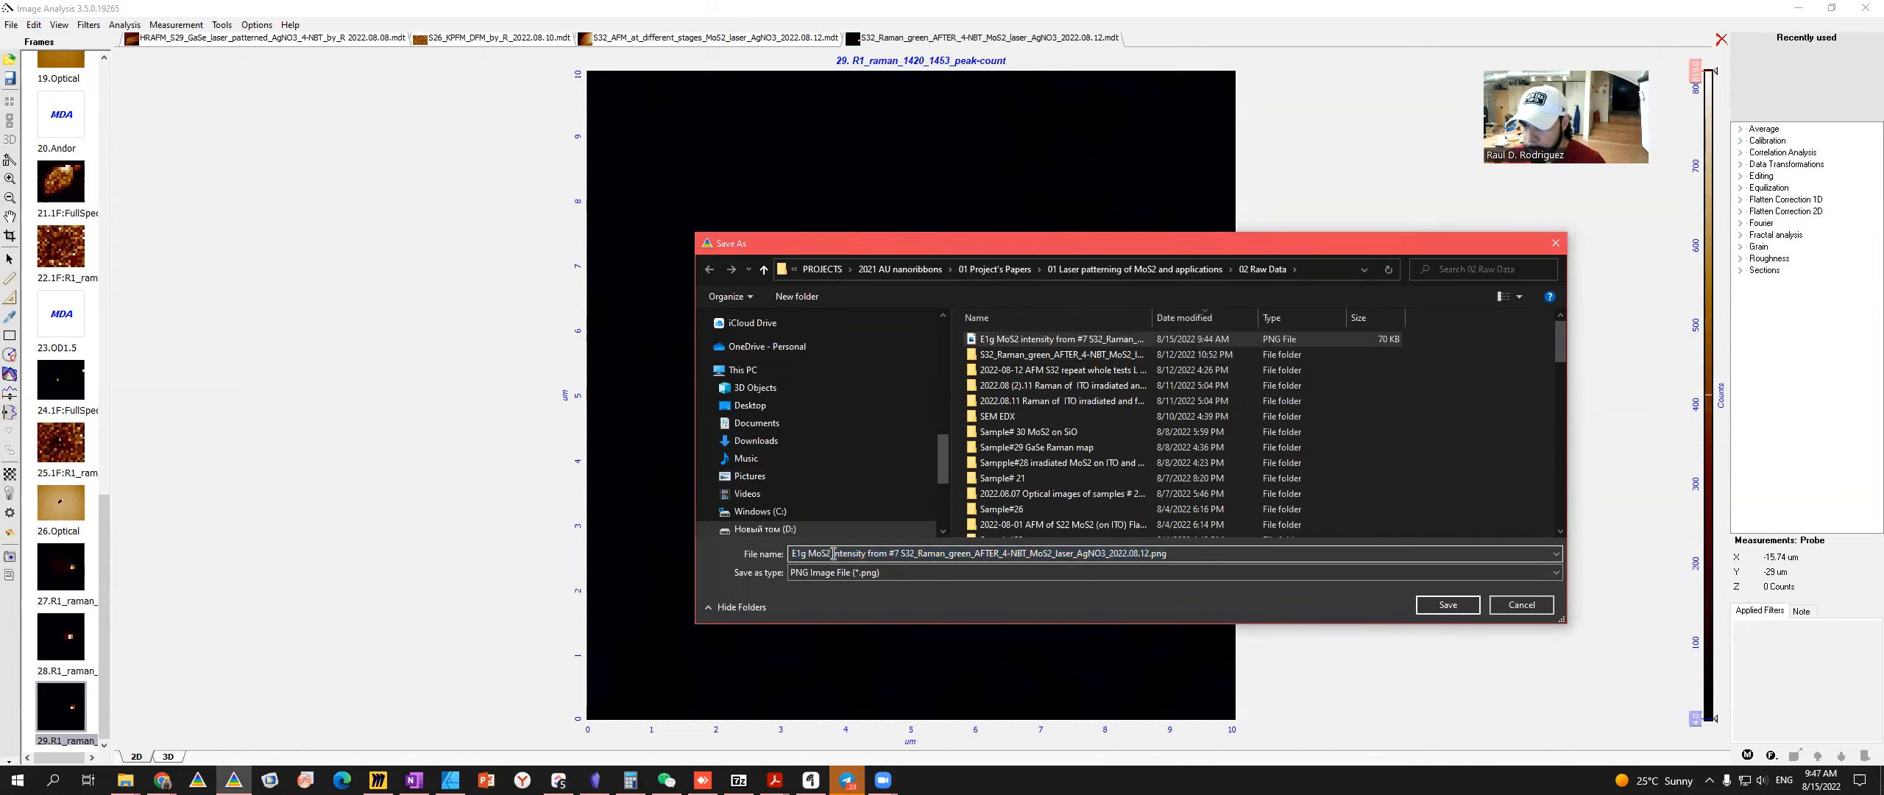
left_click_drag(830, 553, 716, 558)
type("DMAB")
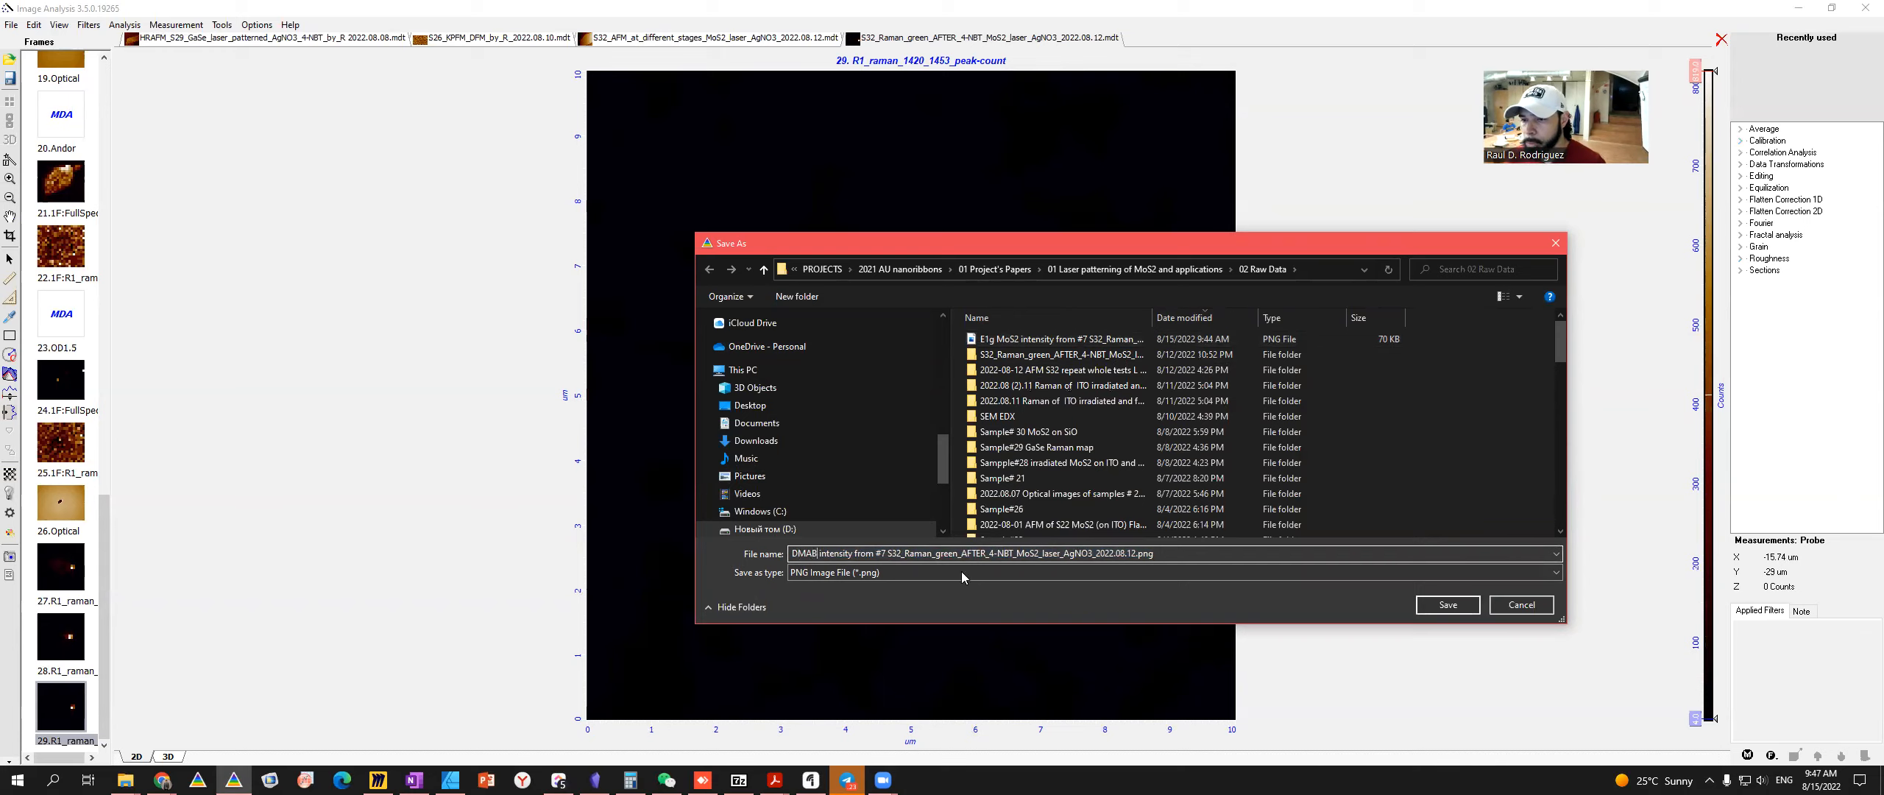
left_click(1462, 608)
- Place the DMAB intensity PNG from 02 Raw Data into the Affinity Designer page, directly right of the E1g map
key("alt+Tab")
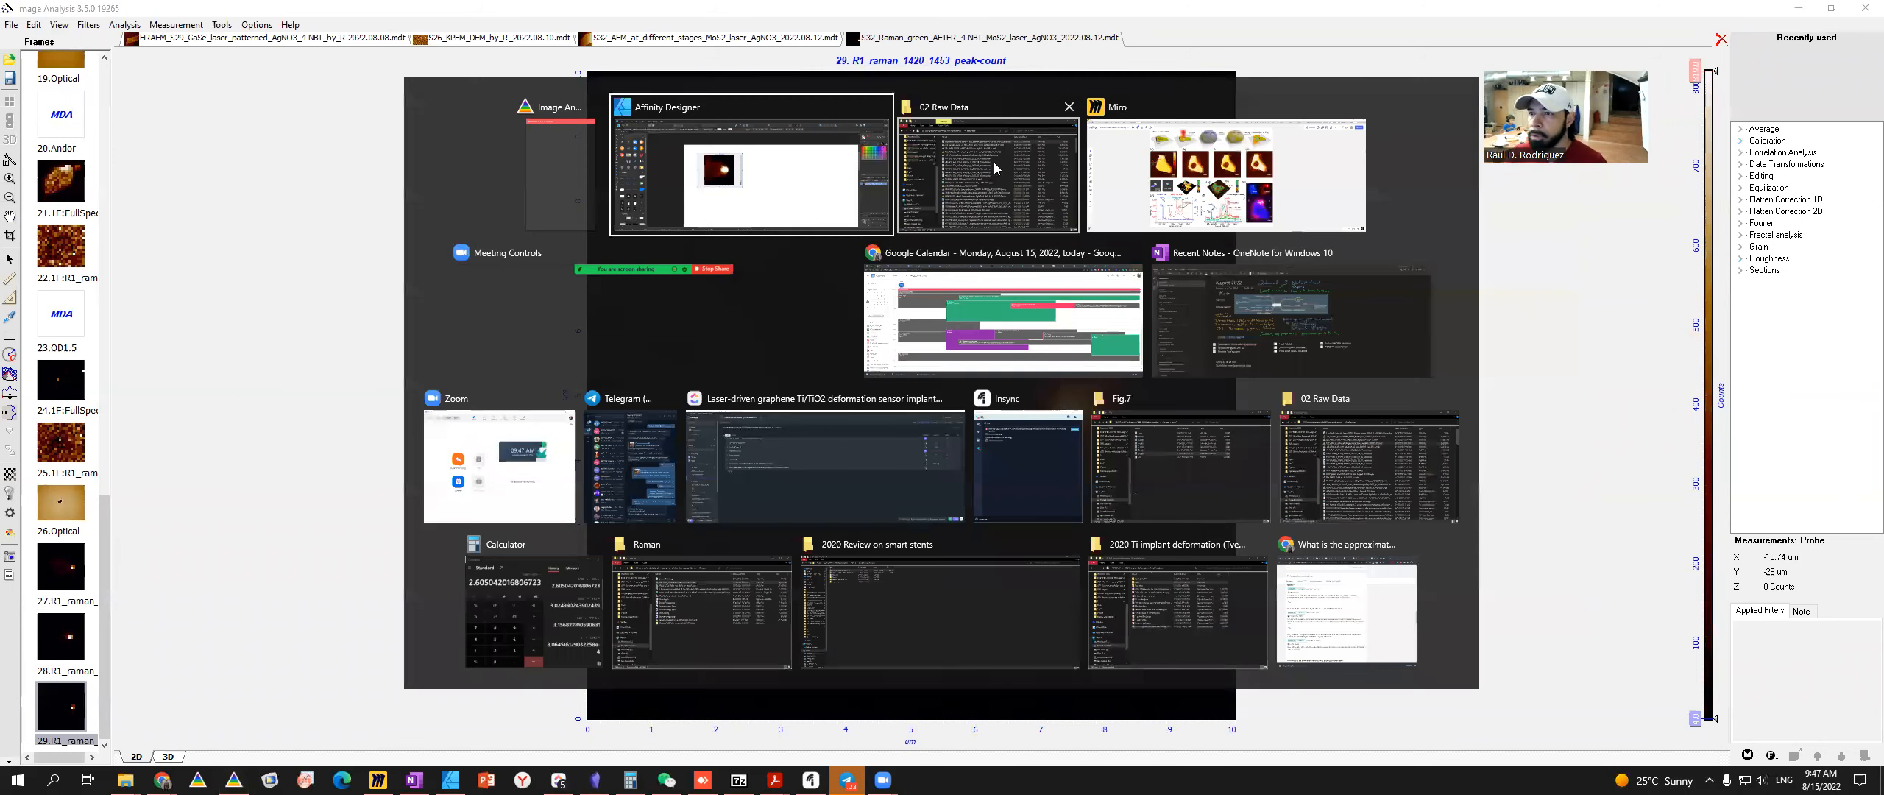
left_click(995, 160)
left_click(786, 194)
left_click_drag(786, 194, 1057, 343)
key("alt+Tab")
key("alt+Tab")
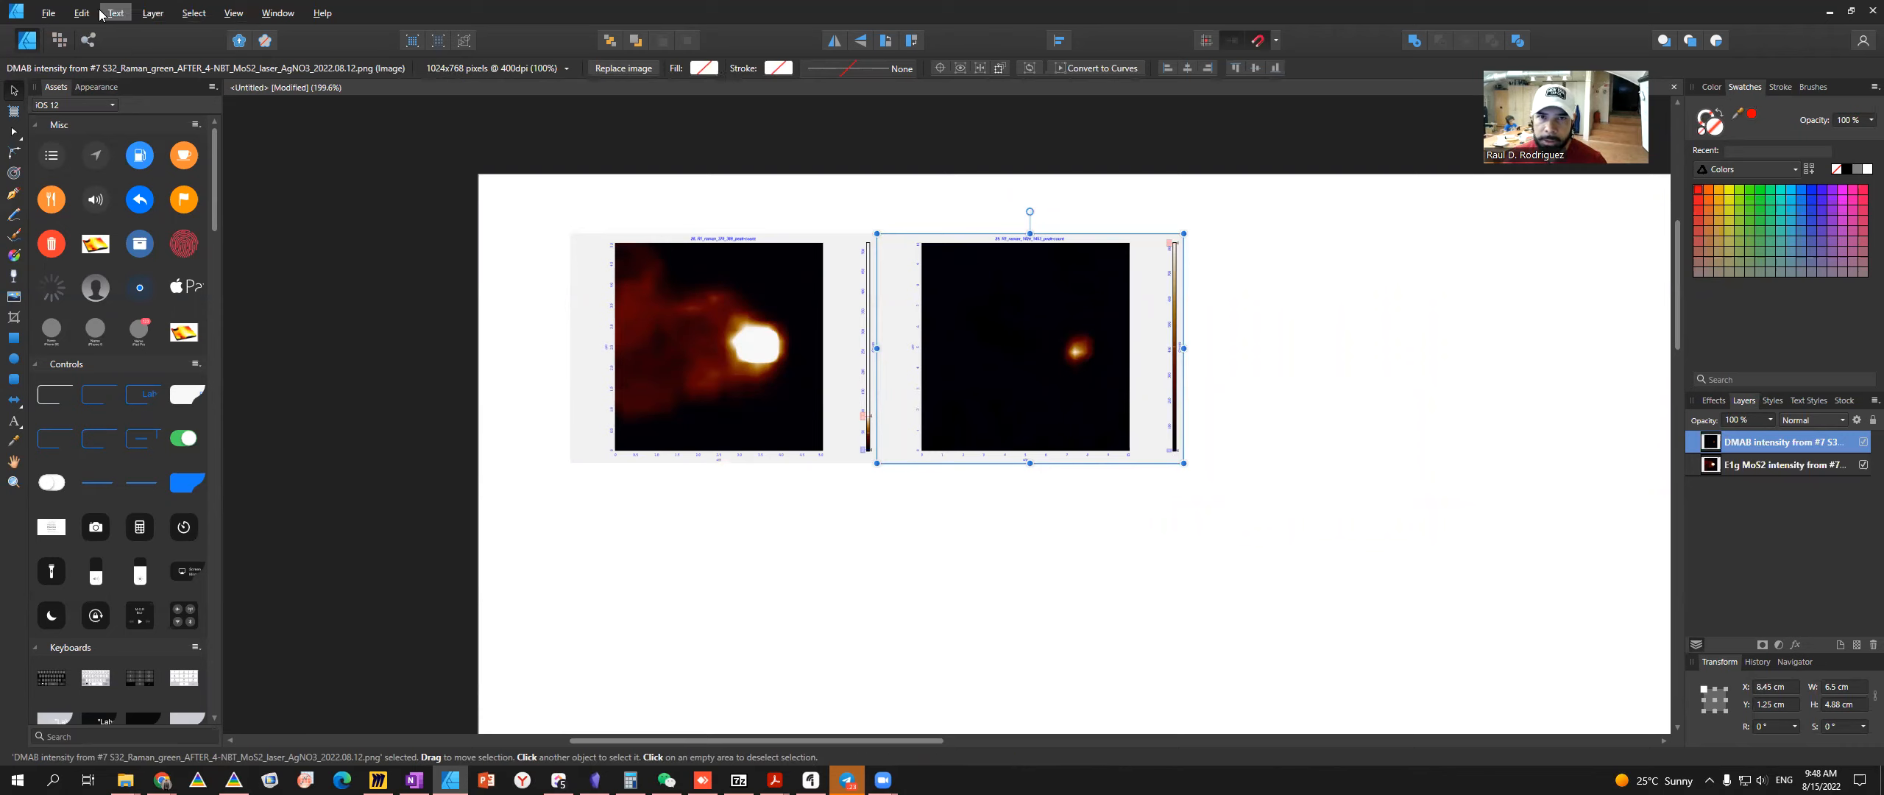
- Add an Exposure adjustment to the DMAB intensity map and raise its exposure to about 8.677
left_click(153, 13)
mouse_move(228, 215)
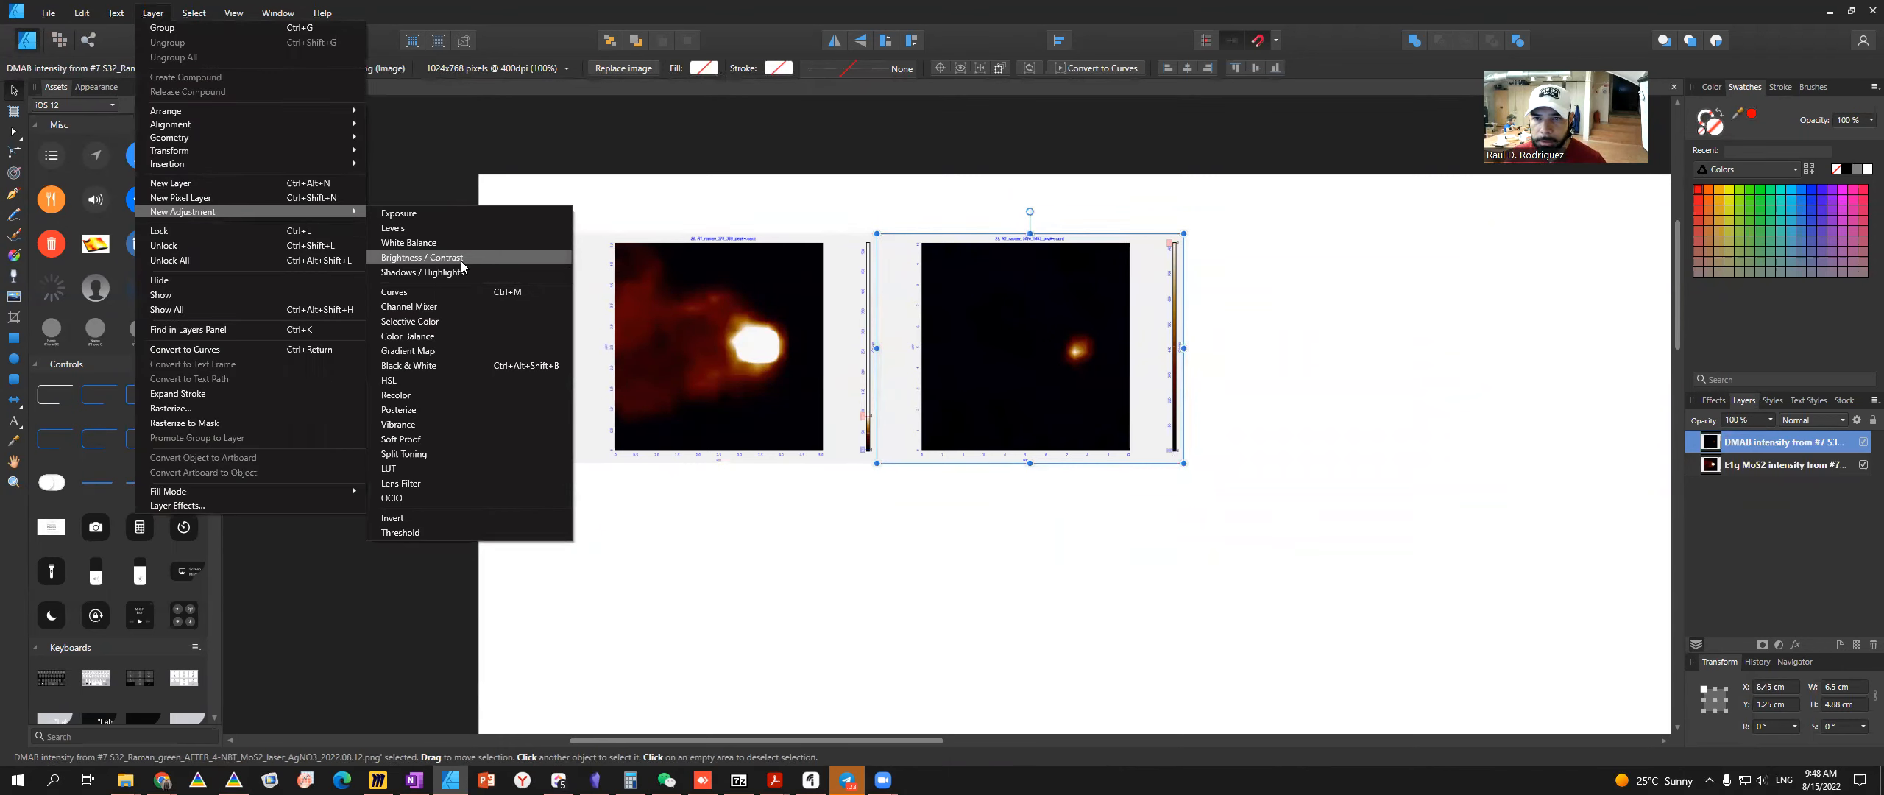
left_click(462, 213)
left_click_drag(1471, 673, 1522, 686)
- Switch to Image Analysis and lower the upper colour-scale limit of the 1420–1453 peak-count map to just above its minimum
key("alt+Tab")
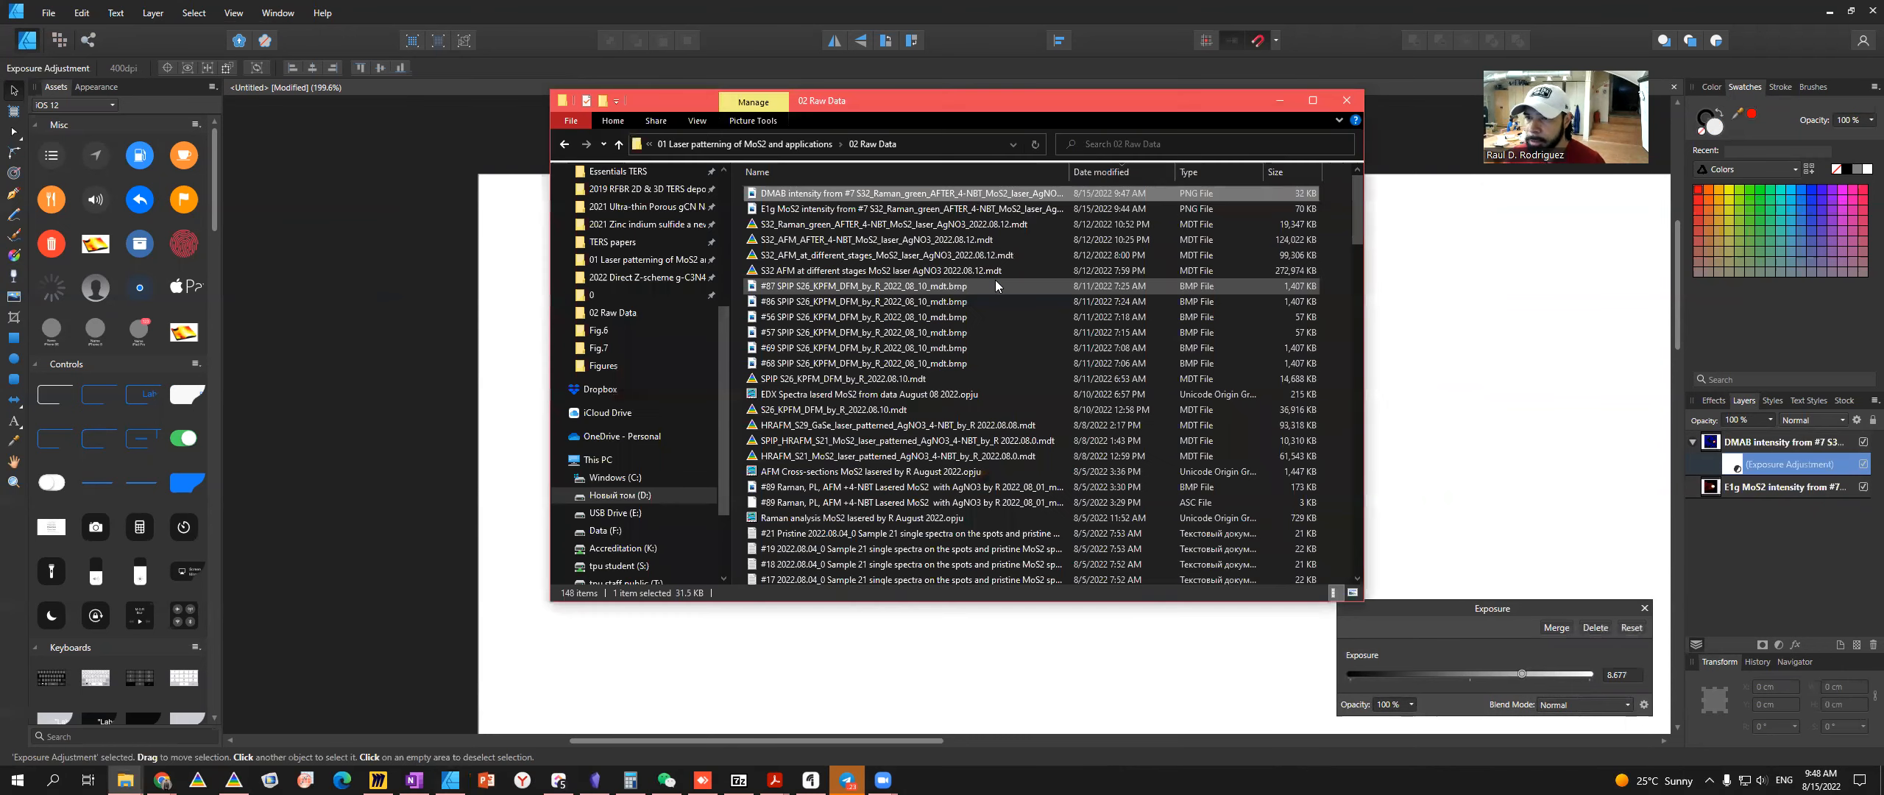
key("alt+Tab")
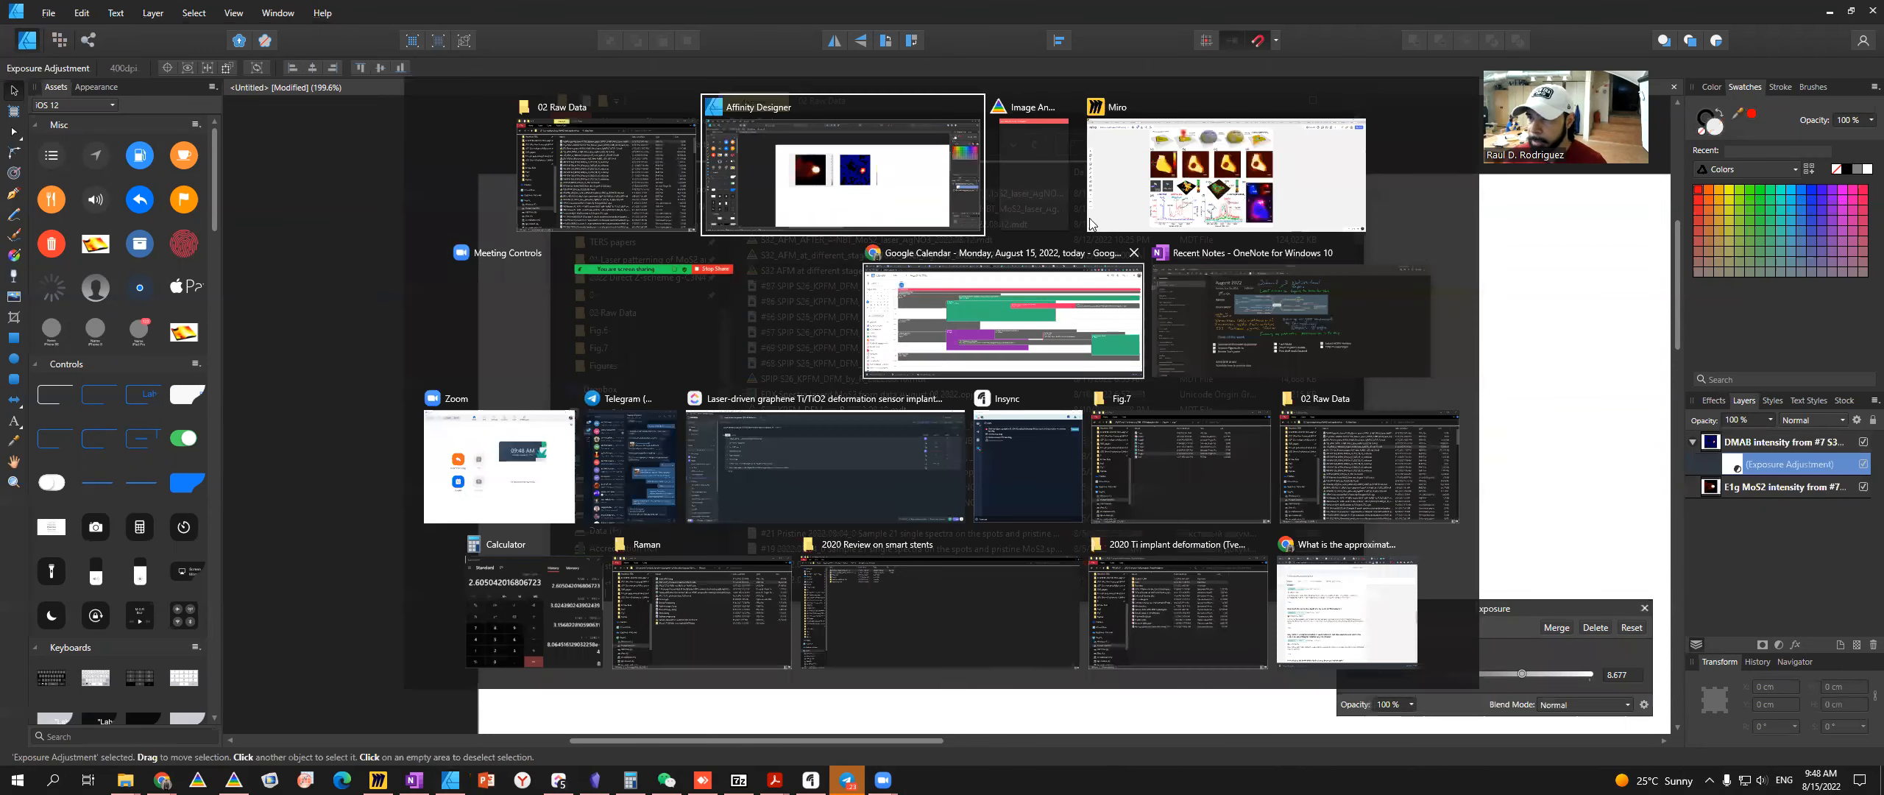
left_click(1028, 194)
left_click_drag(1693, 79, 1736, 720)
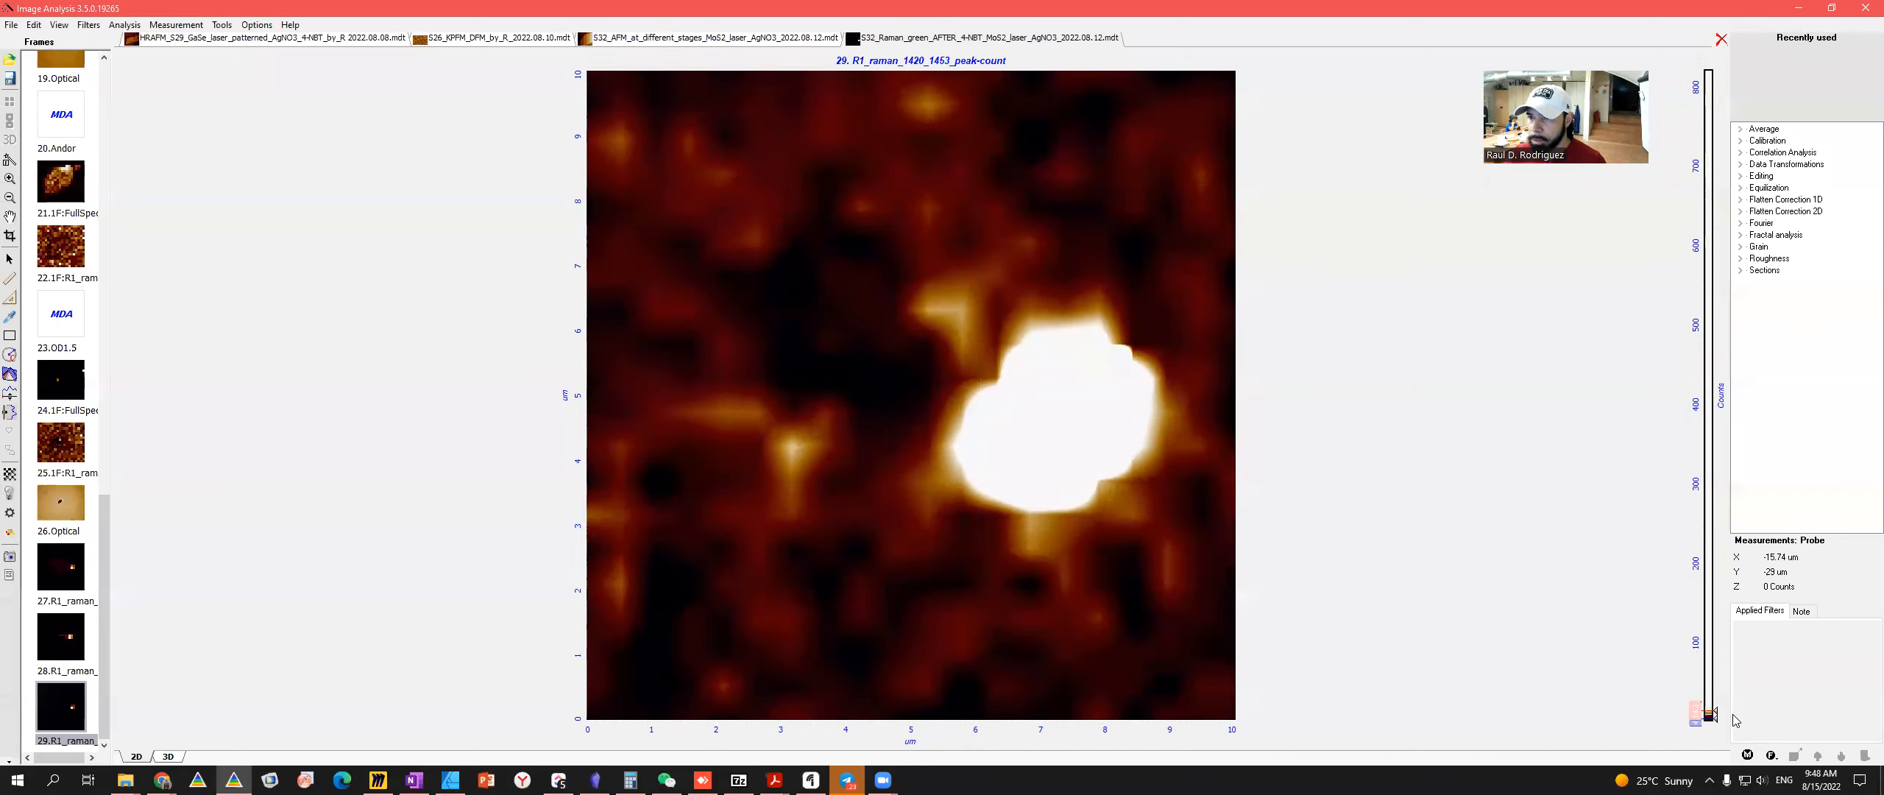
- Compare the exposure-adjusted DMAB map in Affinity Designer with the rescaled 1420–1453 map in Image Analysis
key("alt+Tab")
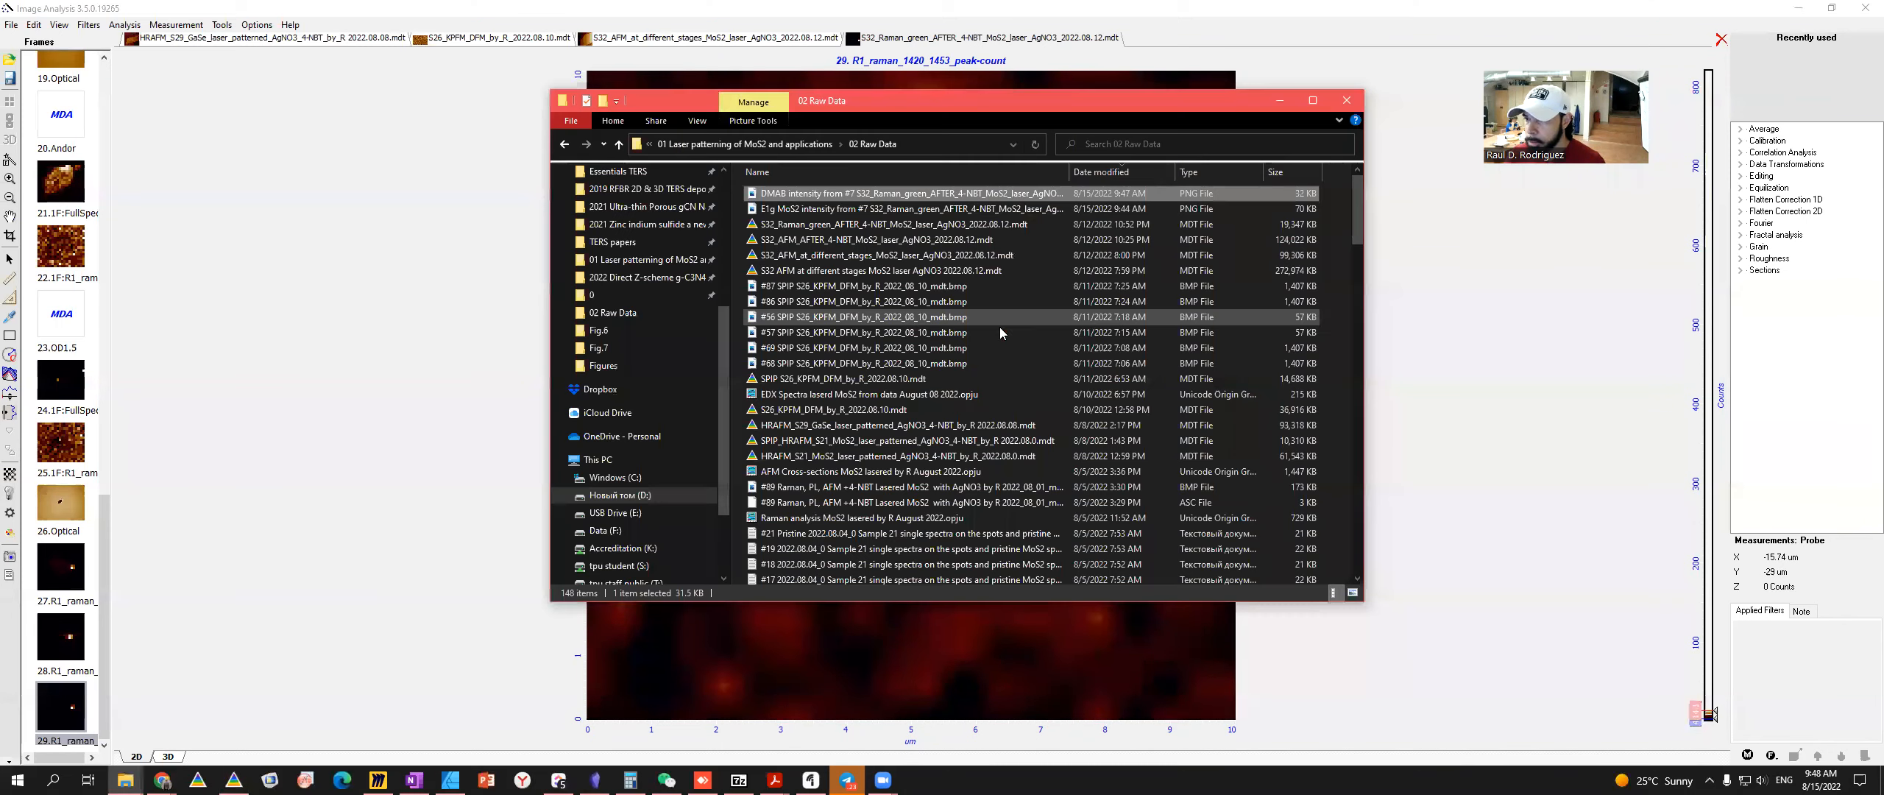
key("alt+Tab")
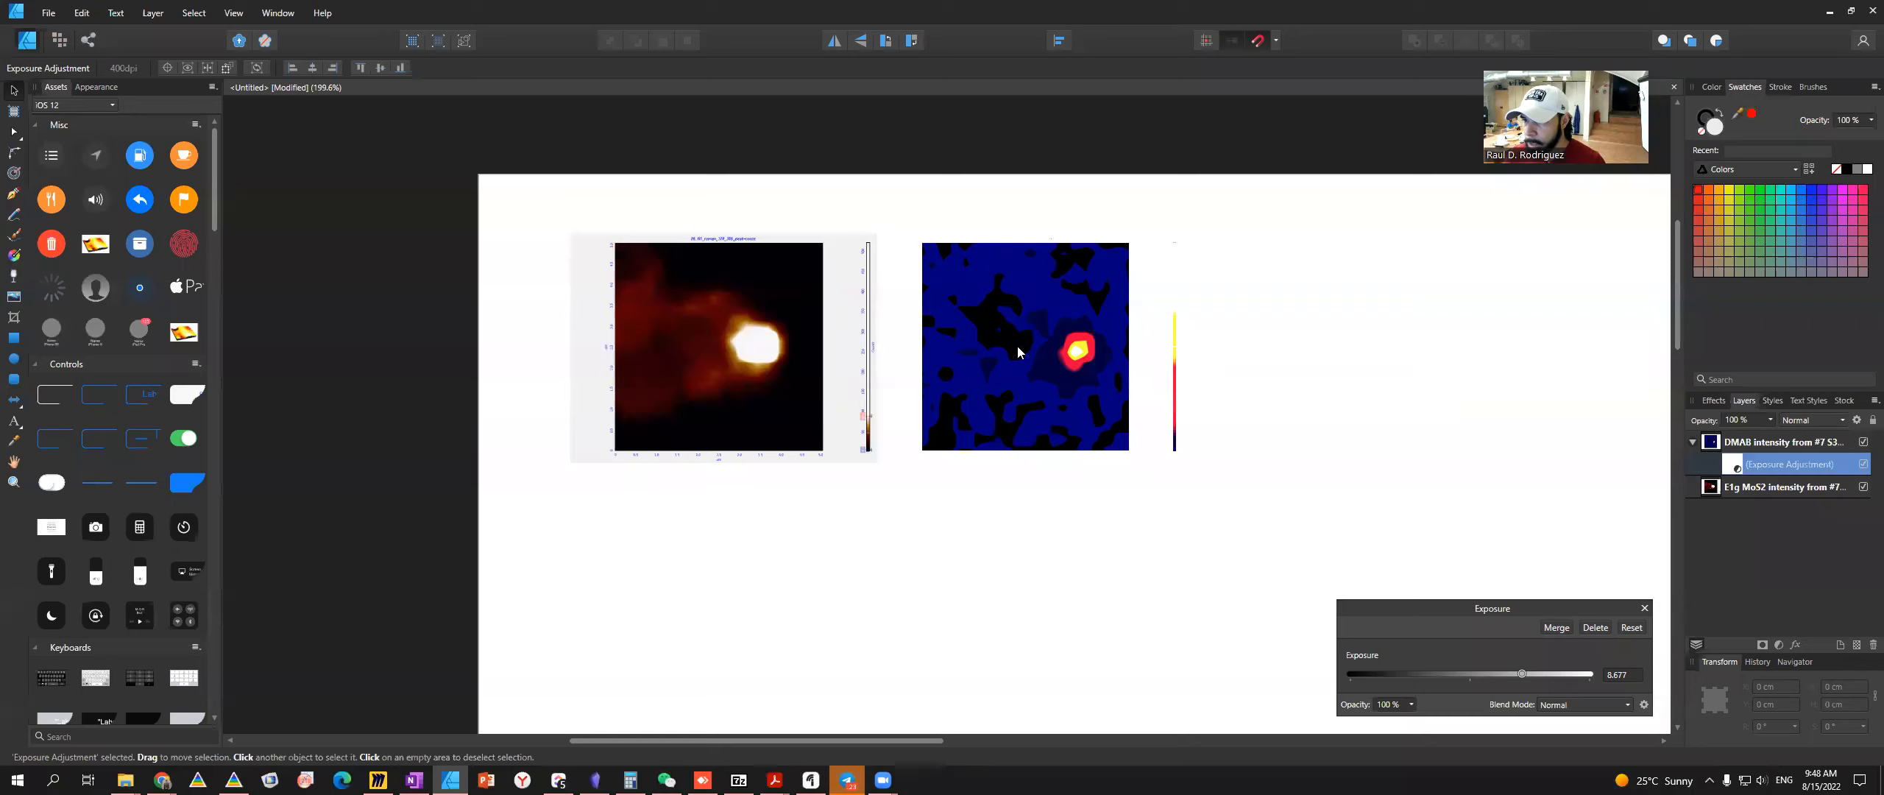
key("alt+Tab")
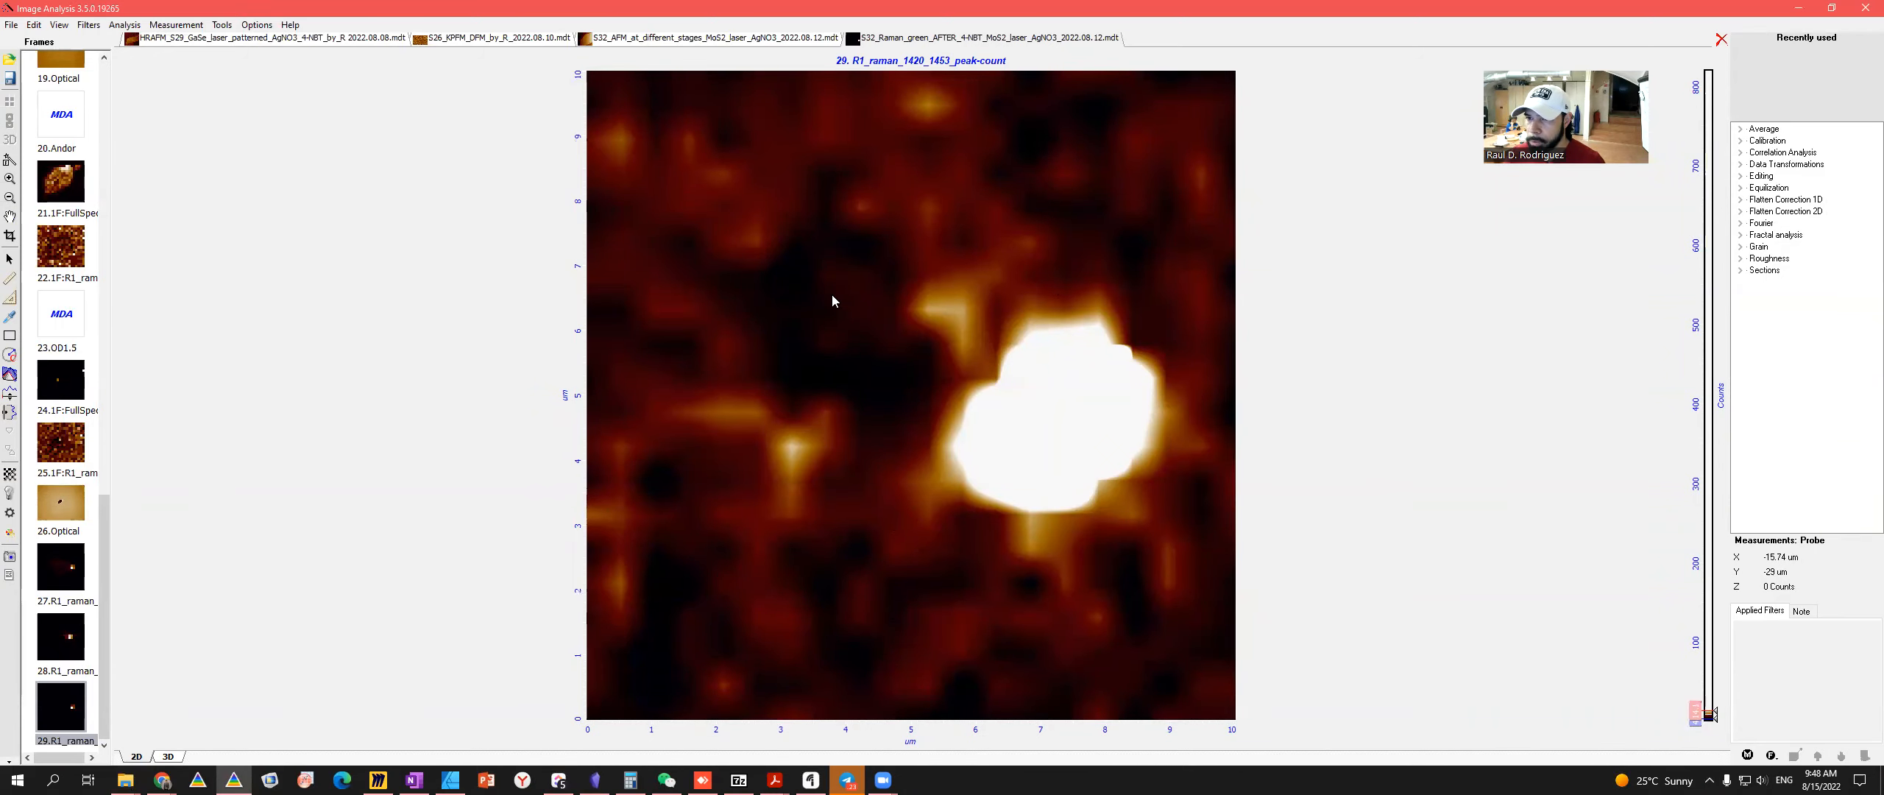
key("alt+Tab")
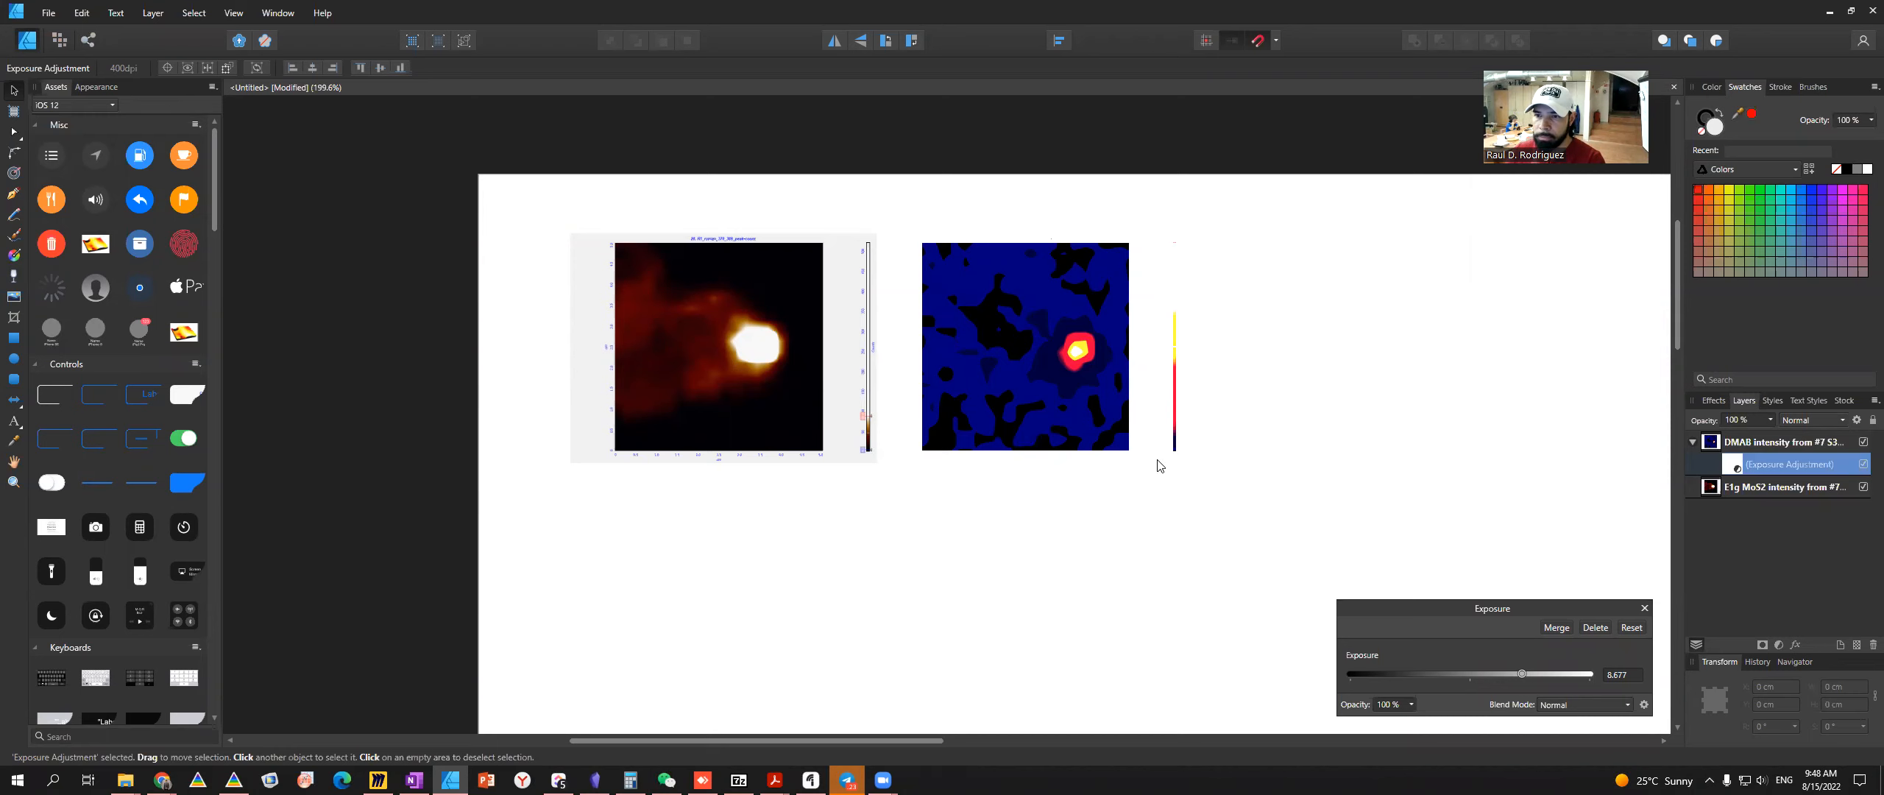
left_click(717, 369)
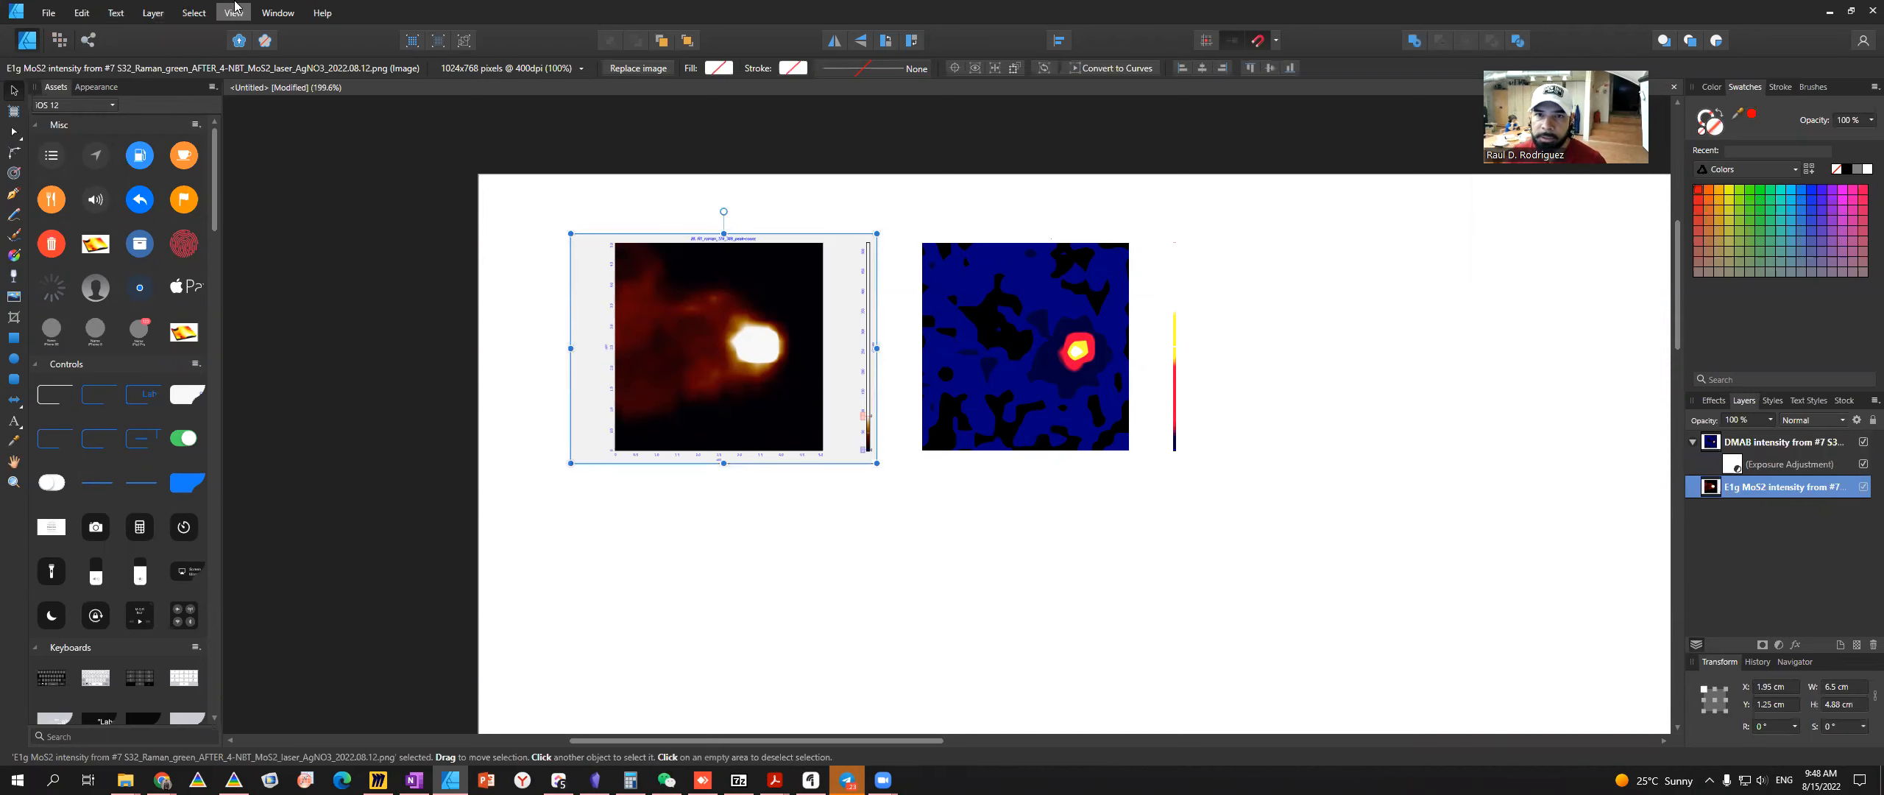
left_click(153, 12)
mouse_move(219, 215)
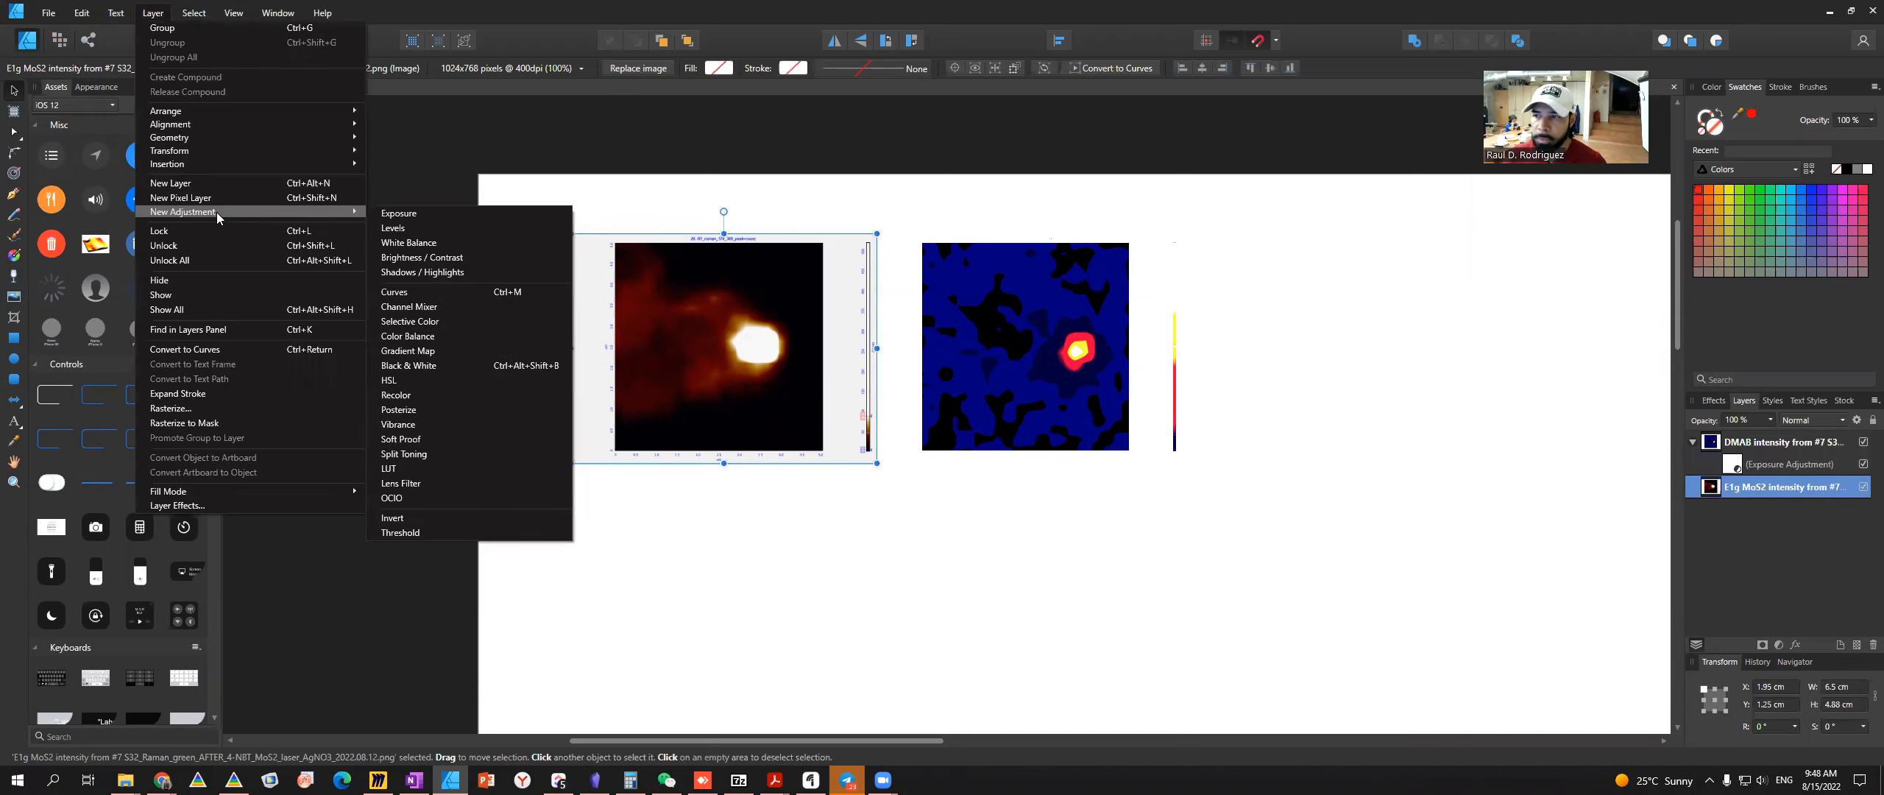
left_click(976, 584)
- Undo the exposure increase on the DMAB map
scroll(915, 533, "down", 6)
scroll(931, 536, "up", 4)
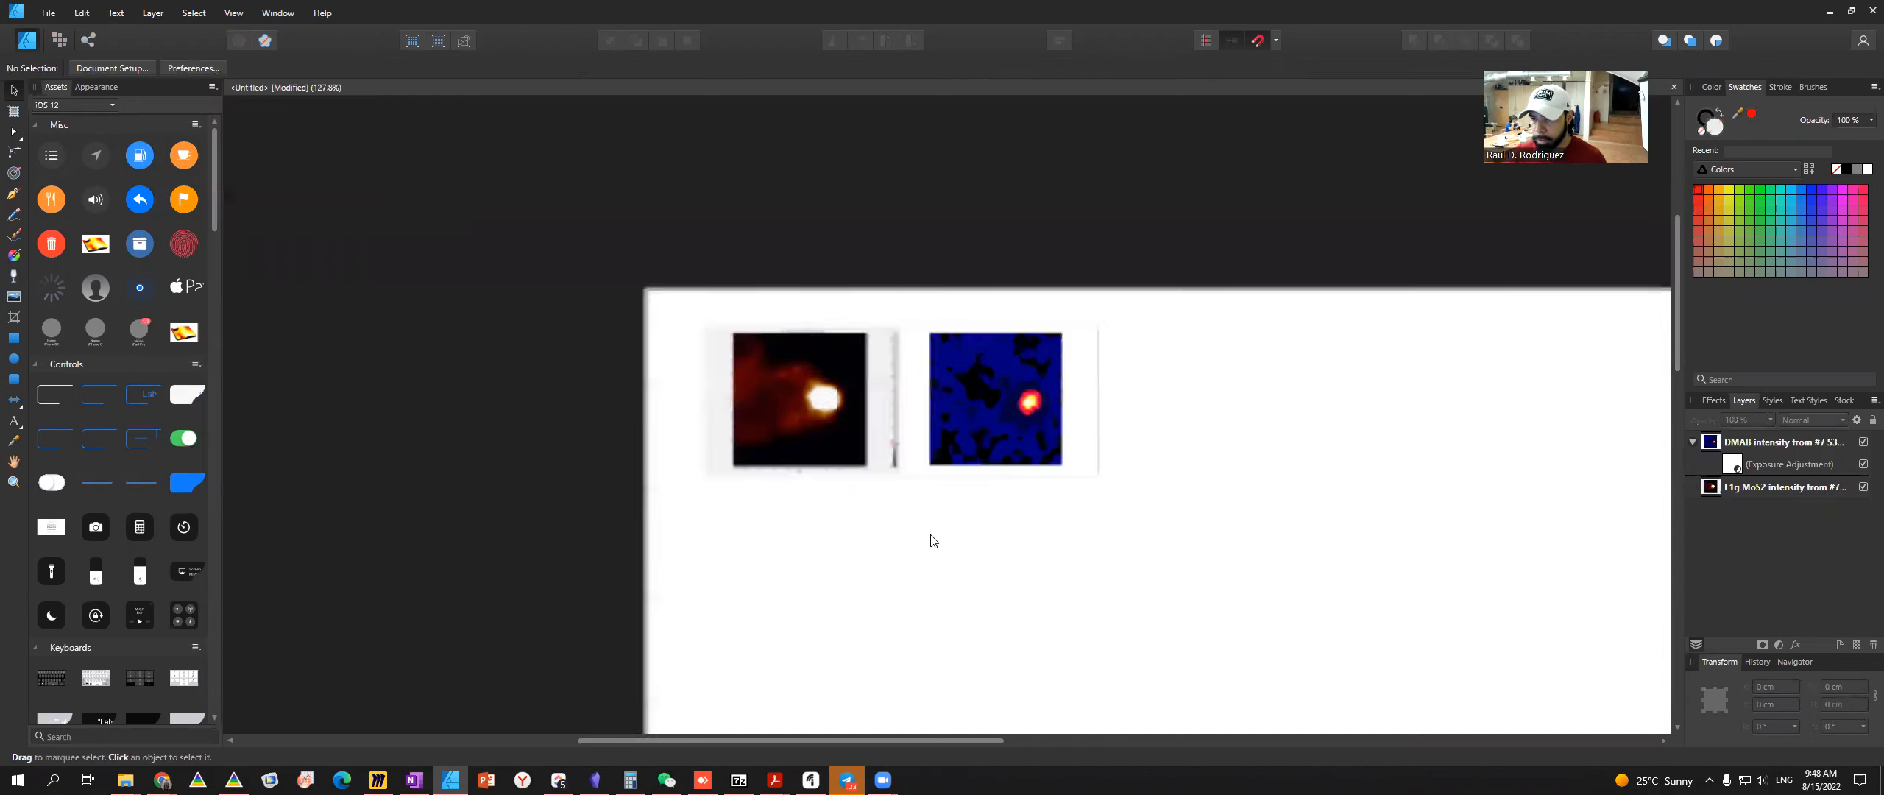
key("ctrl+z")
key("ctrl+z")
key("ctrl+z")
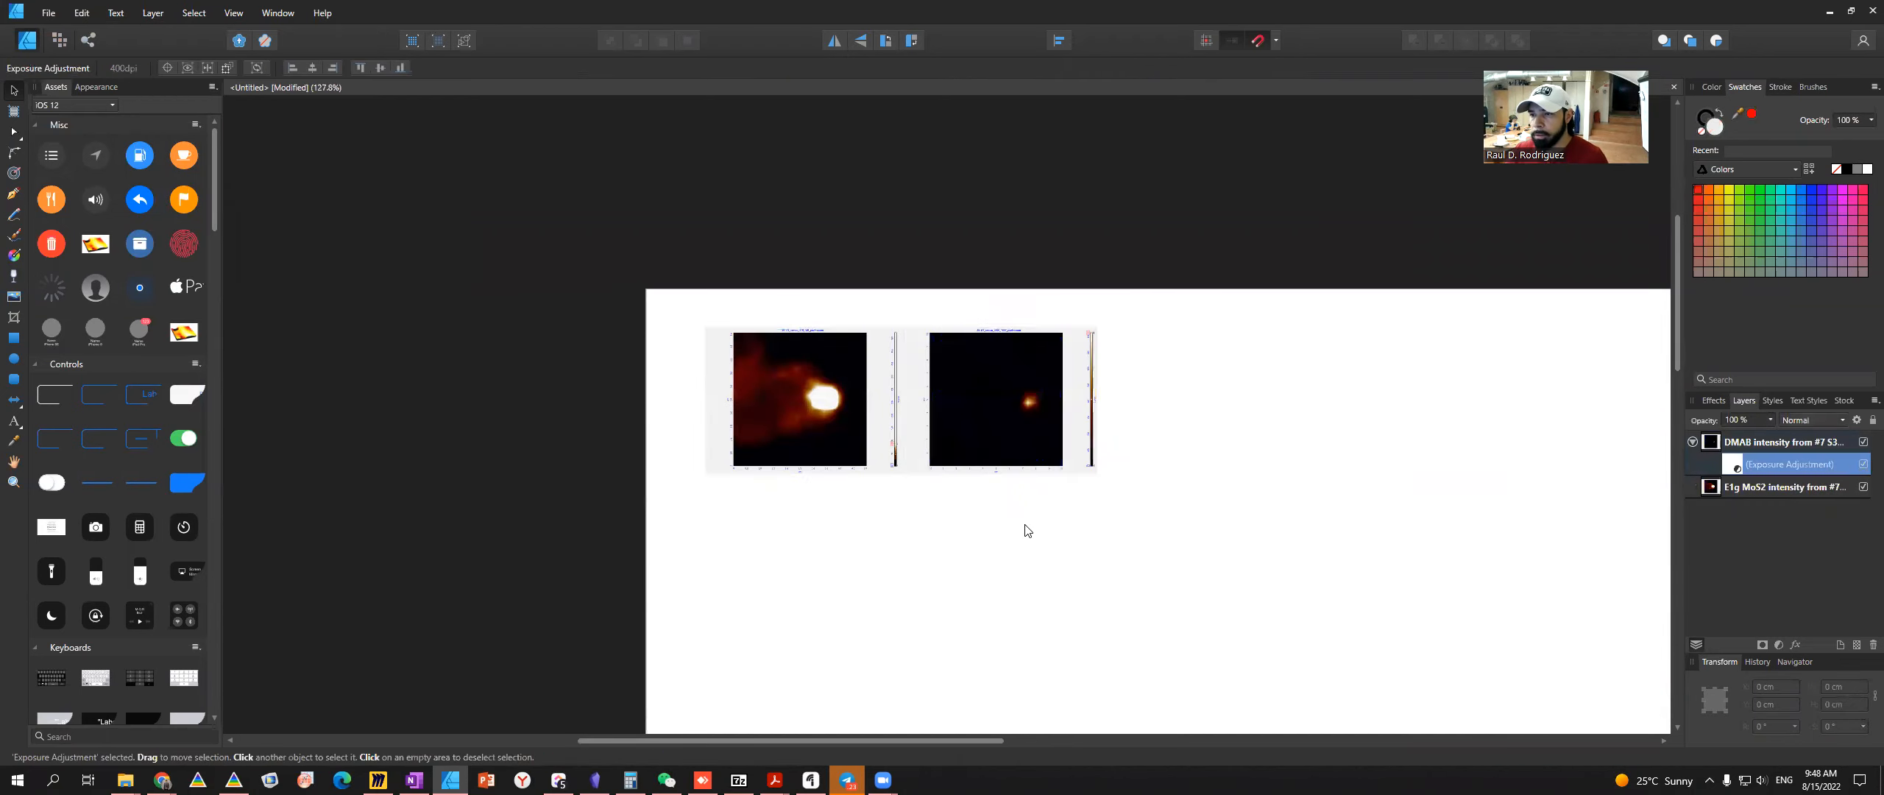
- Duplicate the E1g and DMAB maps together and place the copies outside the page, directly above it
left_click(991, 366)
scroll(1026, 484, "down", 5)
scroll(910, 466, "up", 3)
scroll(909, 467, "up", 2)
left_click_drag(959, 433, 453, 151)
scroll(670, 282, "down", 4)
left_click_drag(670, 282, 686, 163)
left_click(850, 412)
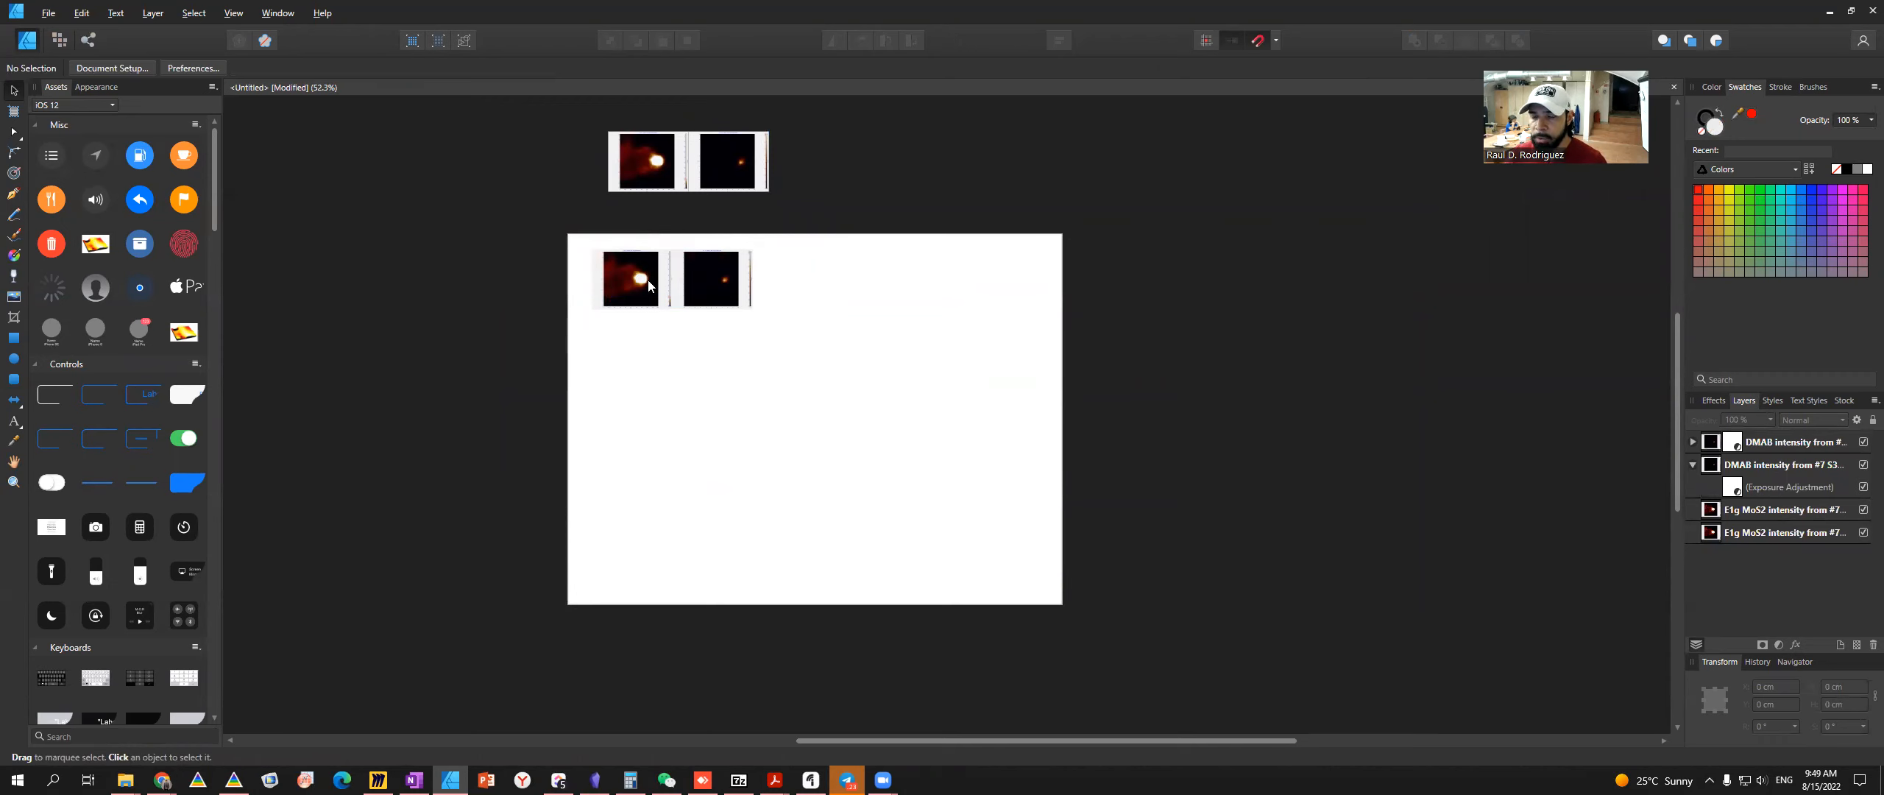
- Move the on-page DMAB map right to X 8.94 cm, level with the E1g map and with a small gap between them
scroll(639, 259, "up", 5)
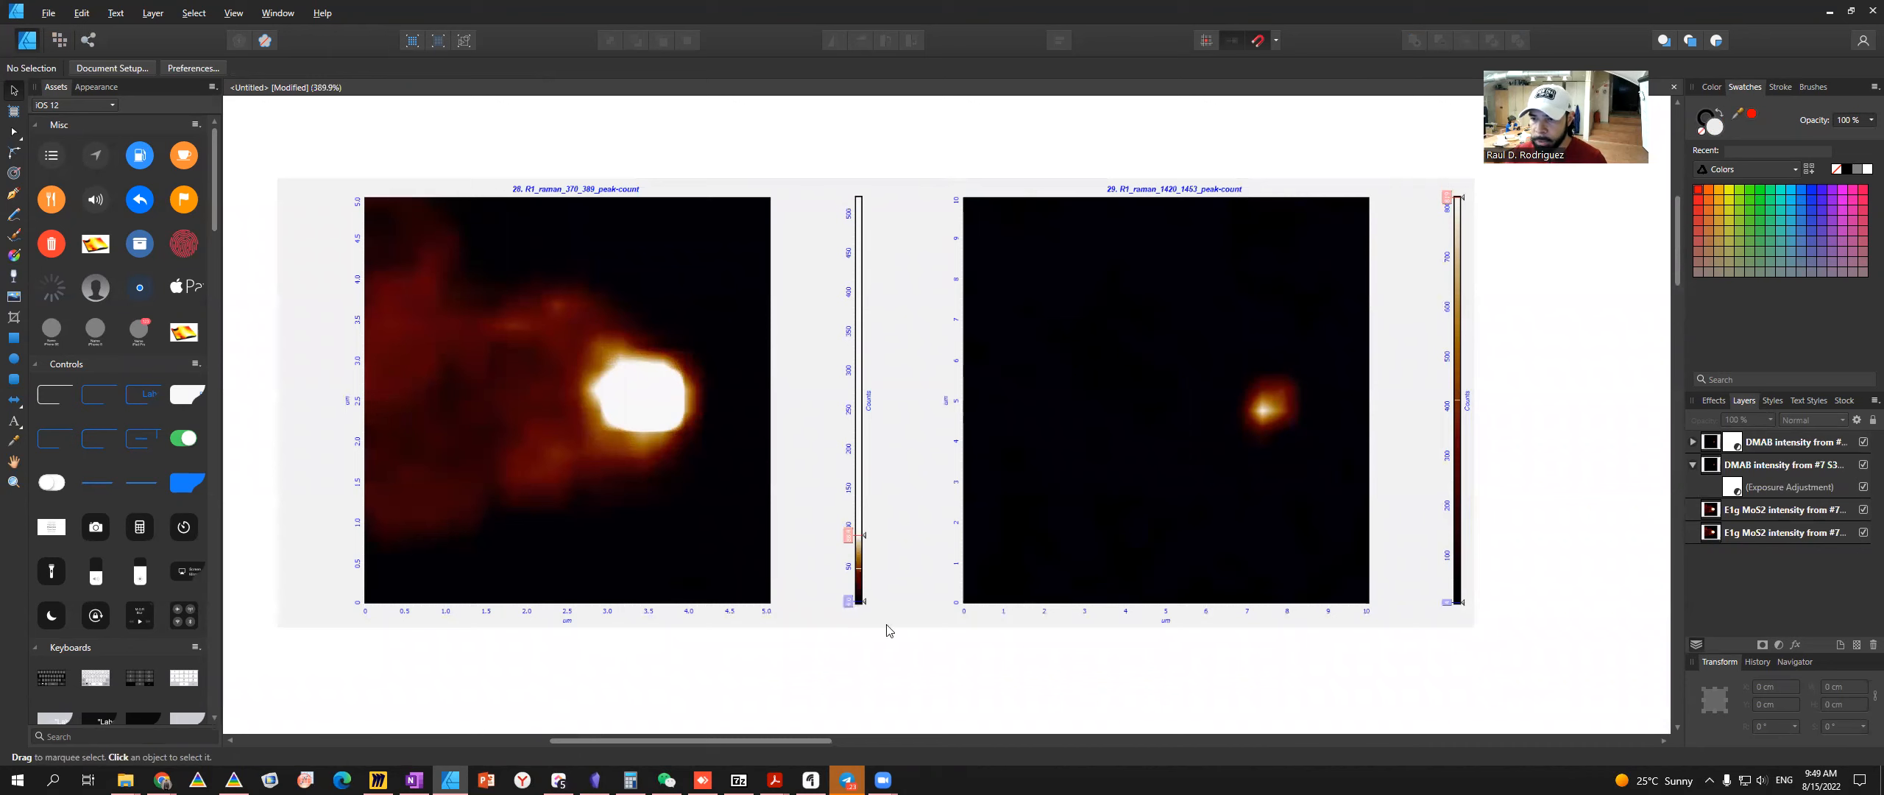
scroll(785, 444, "up", 1)
mouse_move(1095, 417)
left_mouse_down()
mouse_move(1211, 419)
mouse_move(1110, 427)
left_mouse_up()
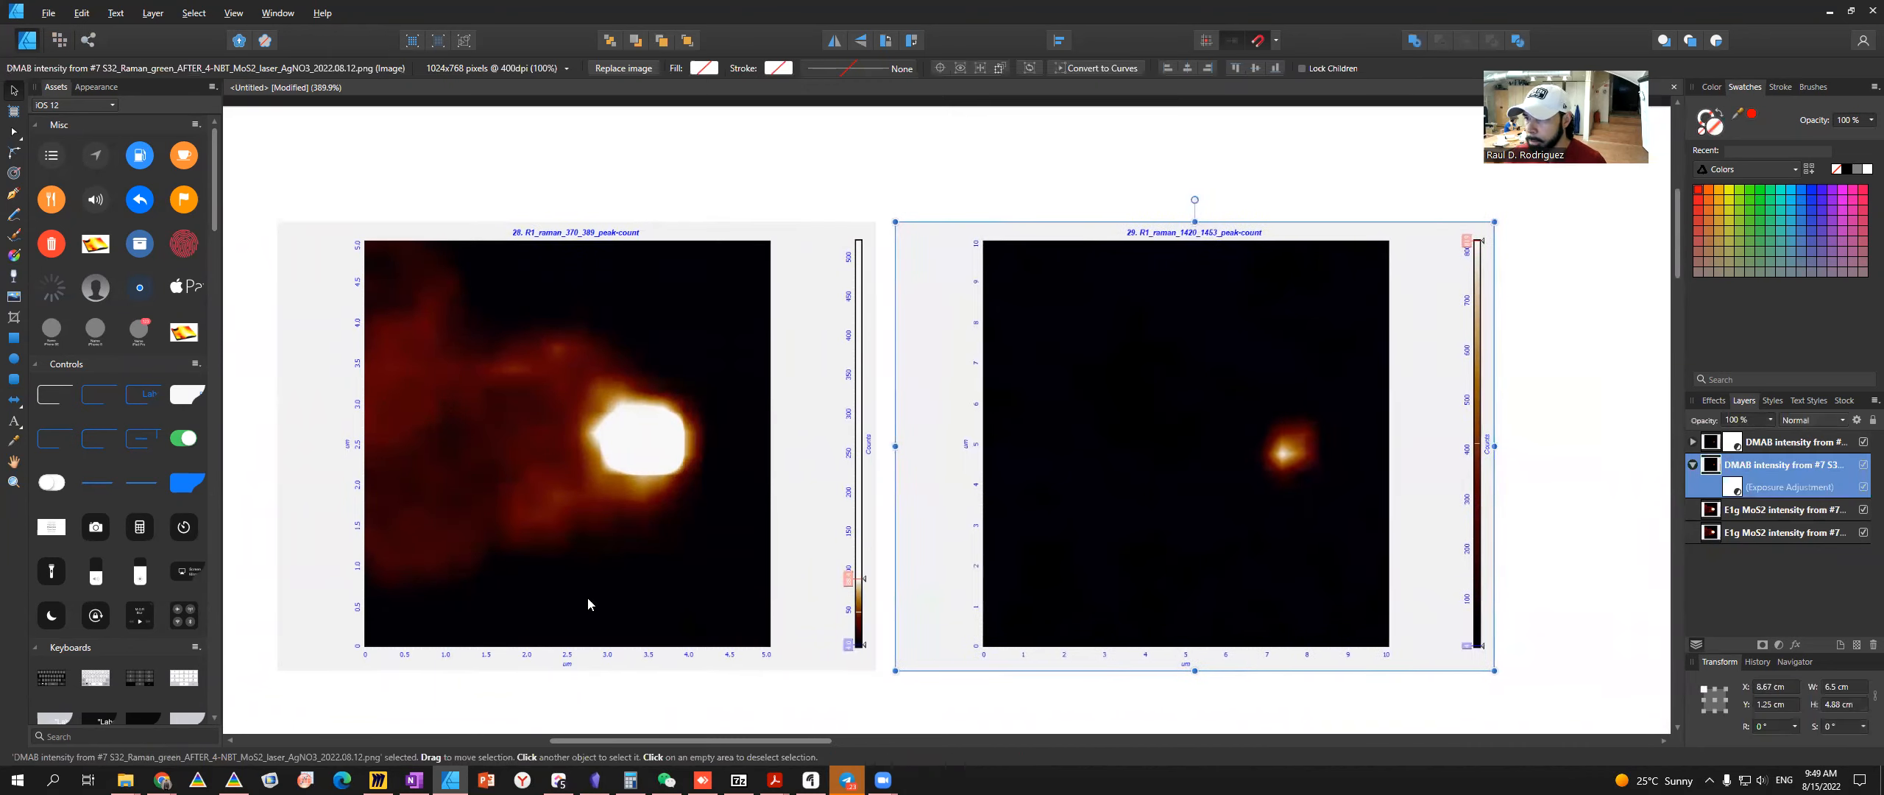
scroll(581, 559, "down", 1)
scroll(674, 474, "up", 7)
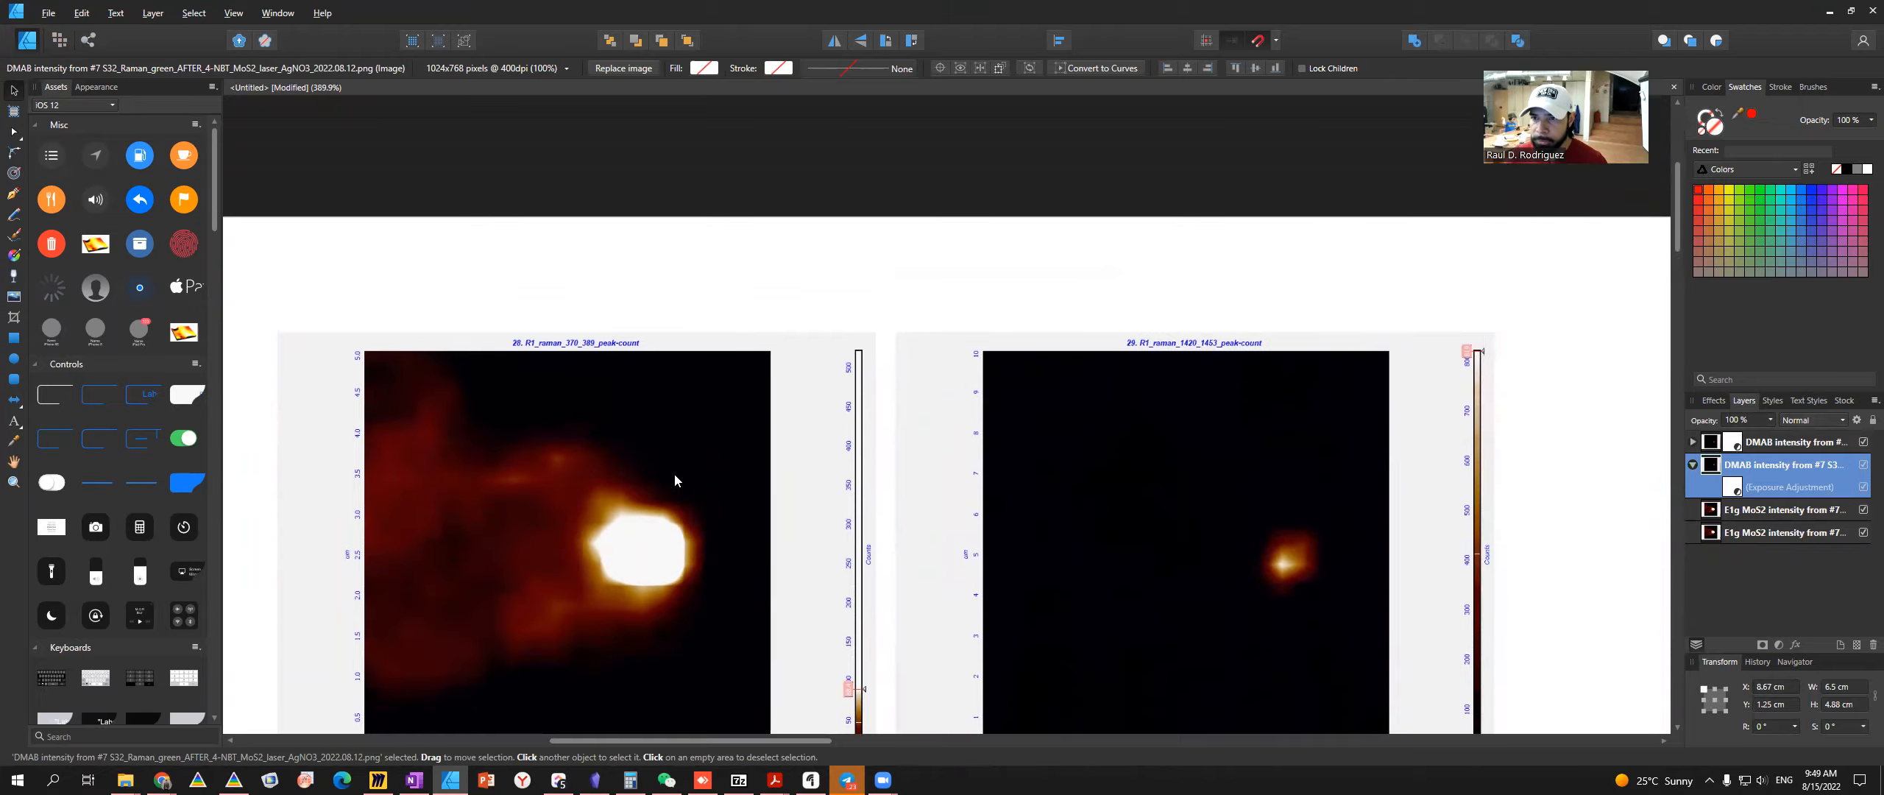
scroll(782, 333, "down", 6)
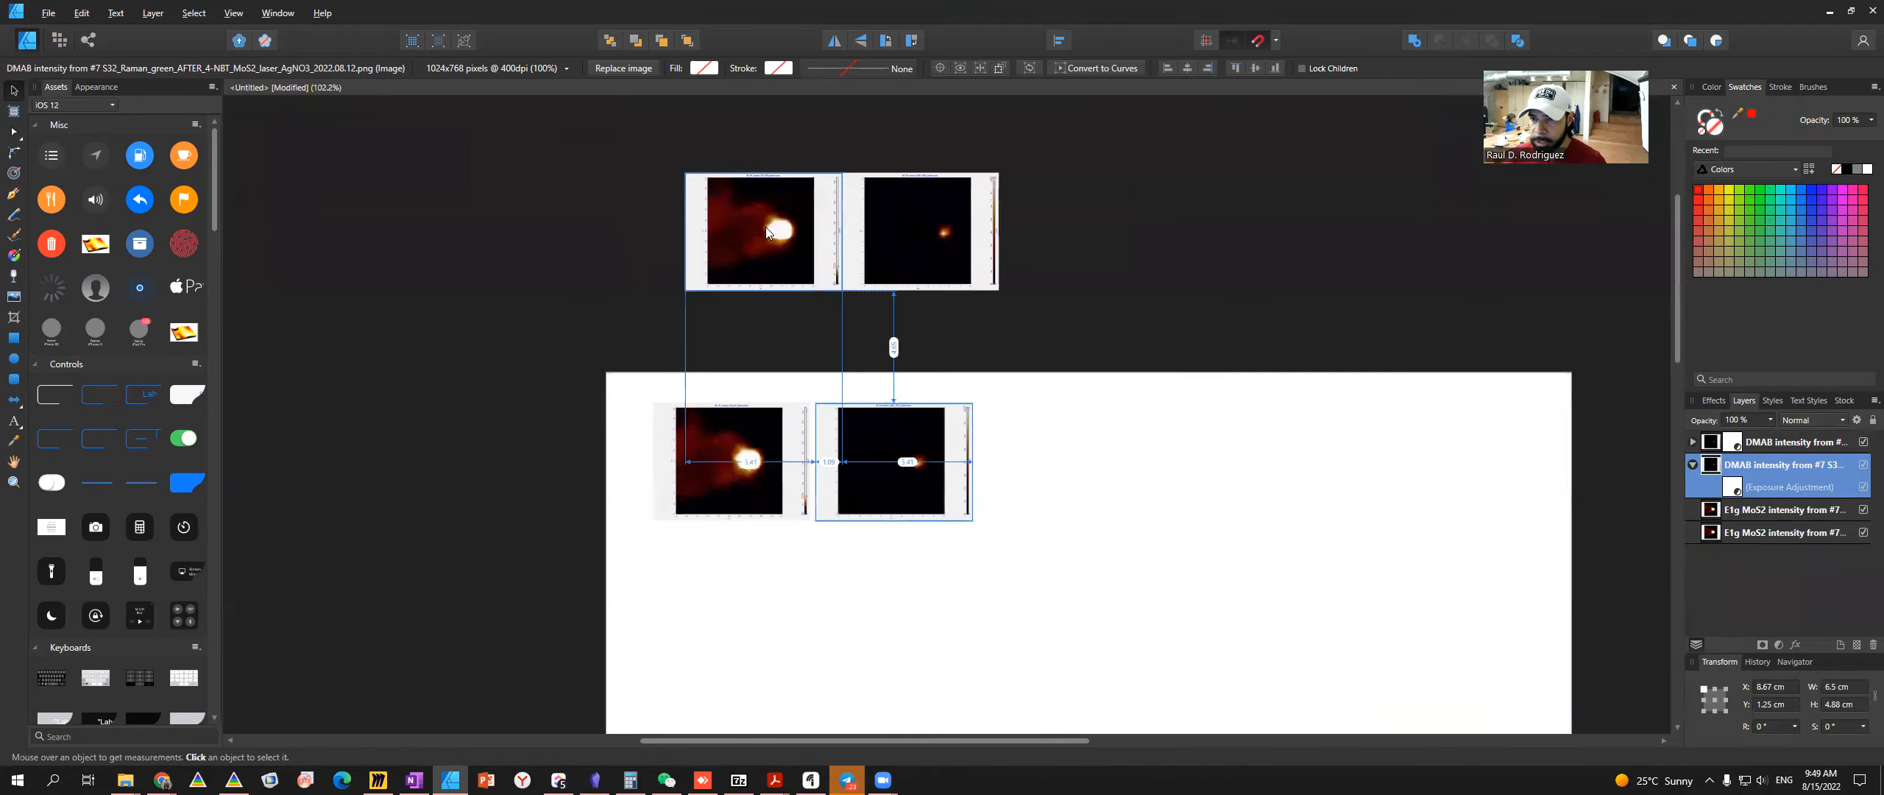
scroll(760, 446, "up", 4)
left_click(1447, 533)
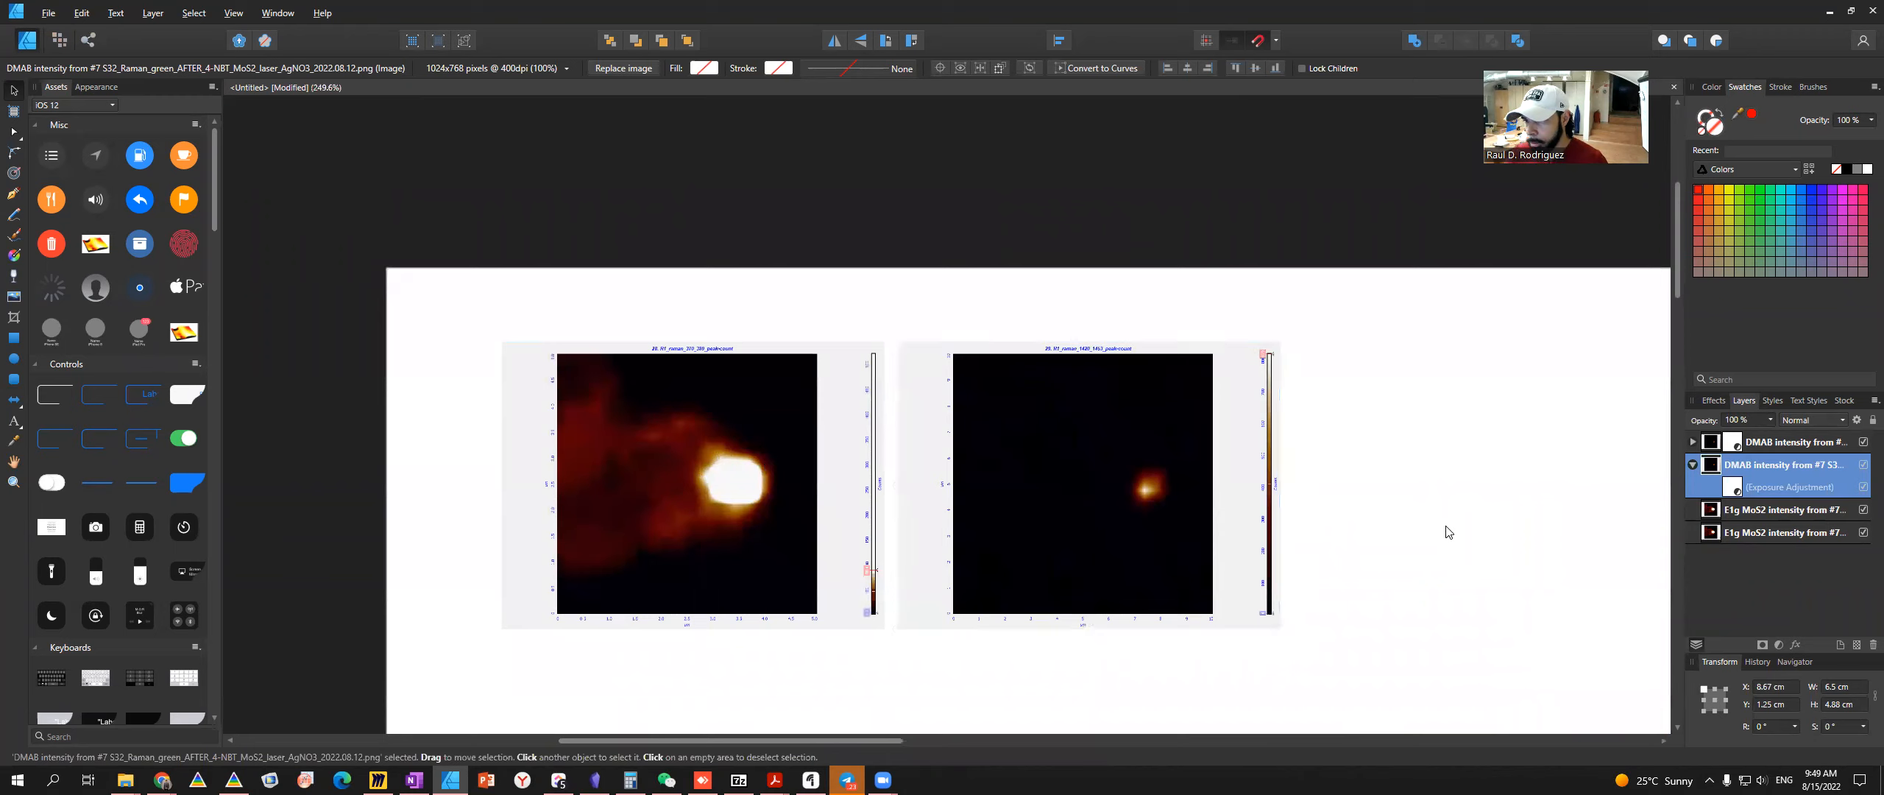
left_click_drag(1134, 492, 1150, 492)
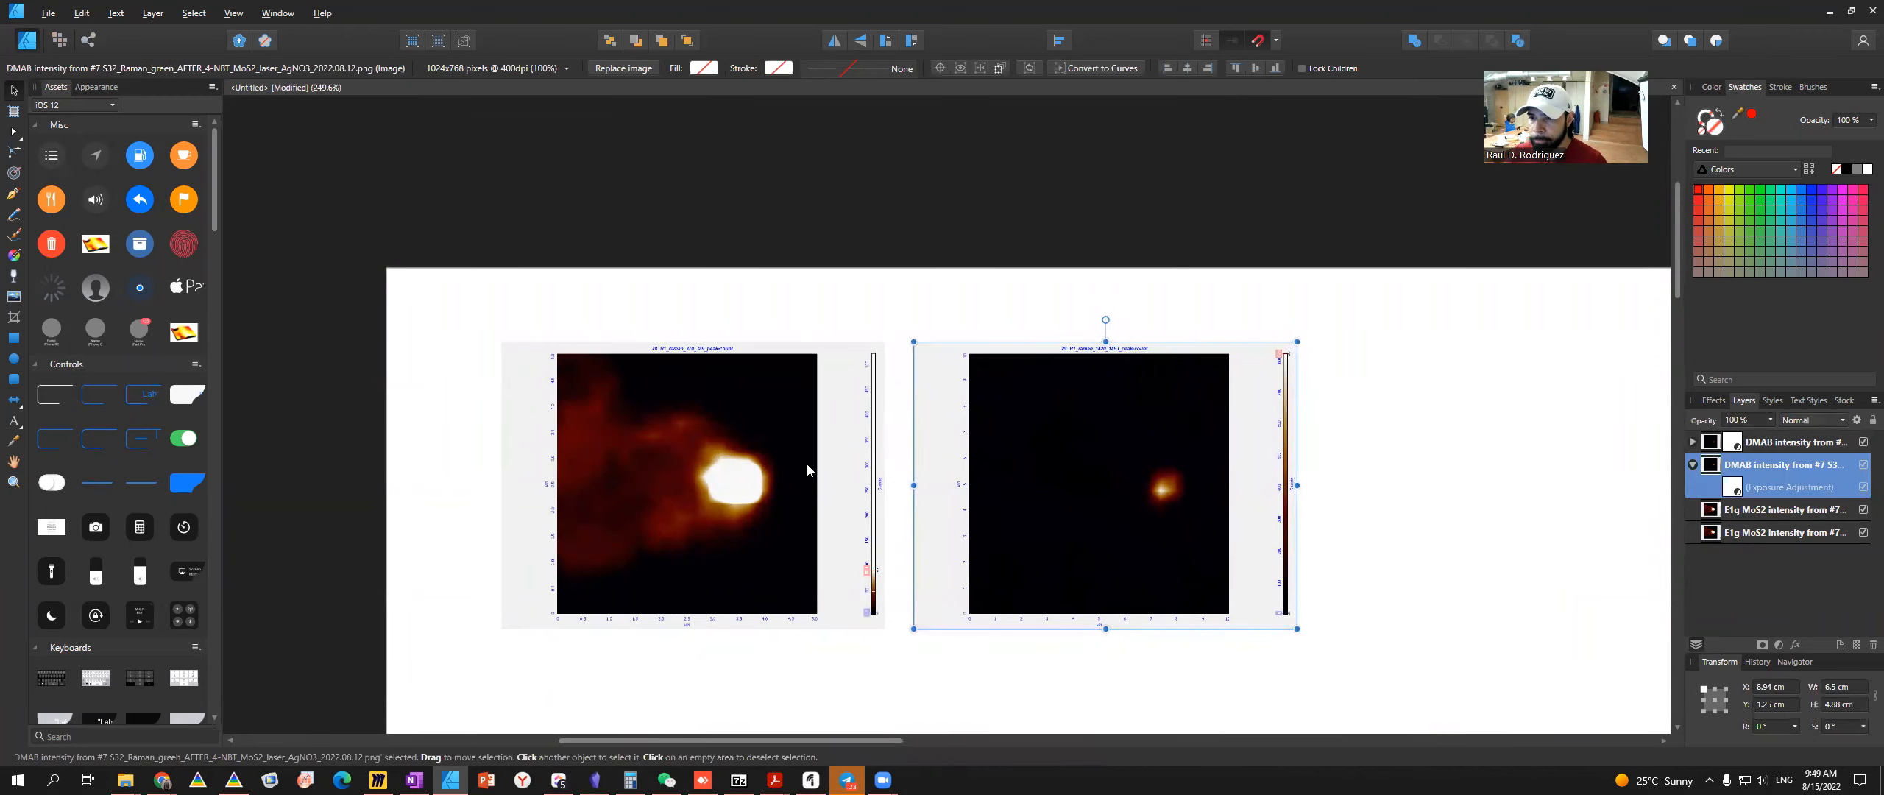
- Examine the E1g and DMAB panels of figure part (g) on the Miro board against the maps in Affinity Designer
key("alt+Tab")
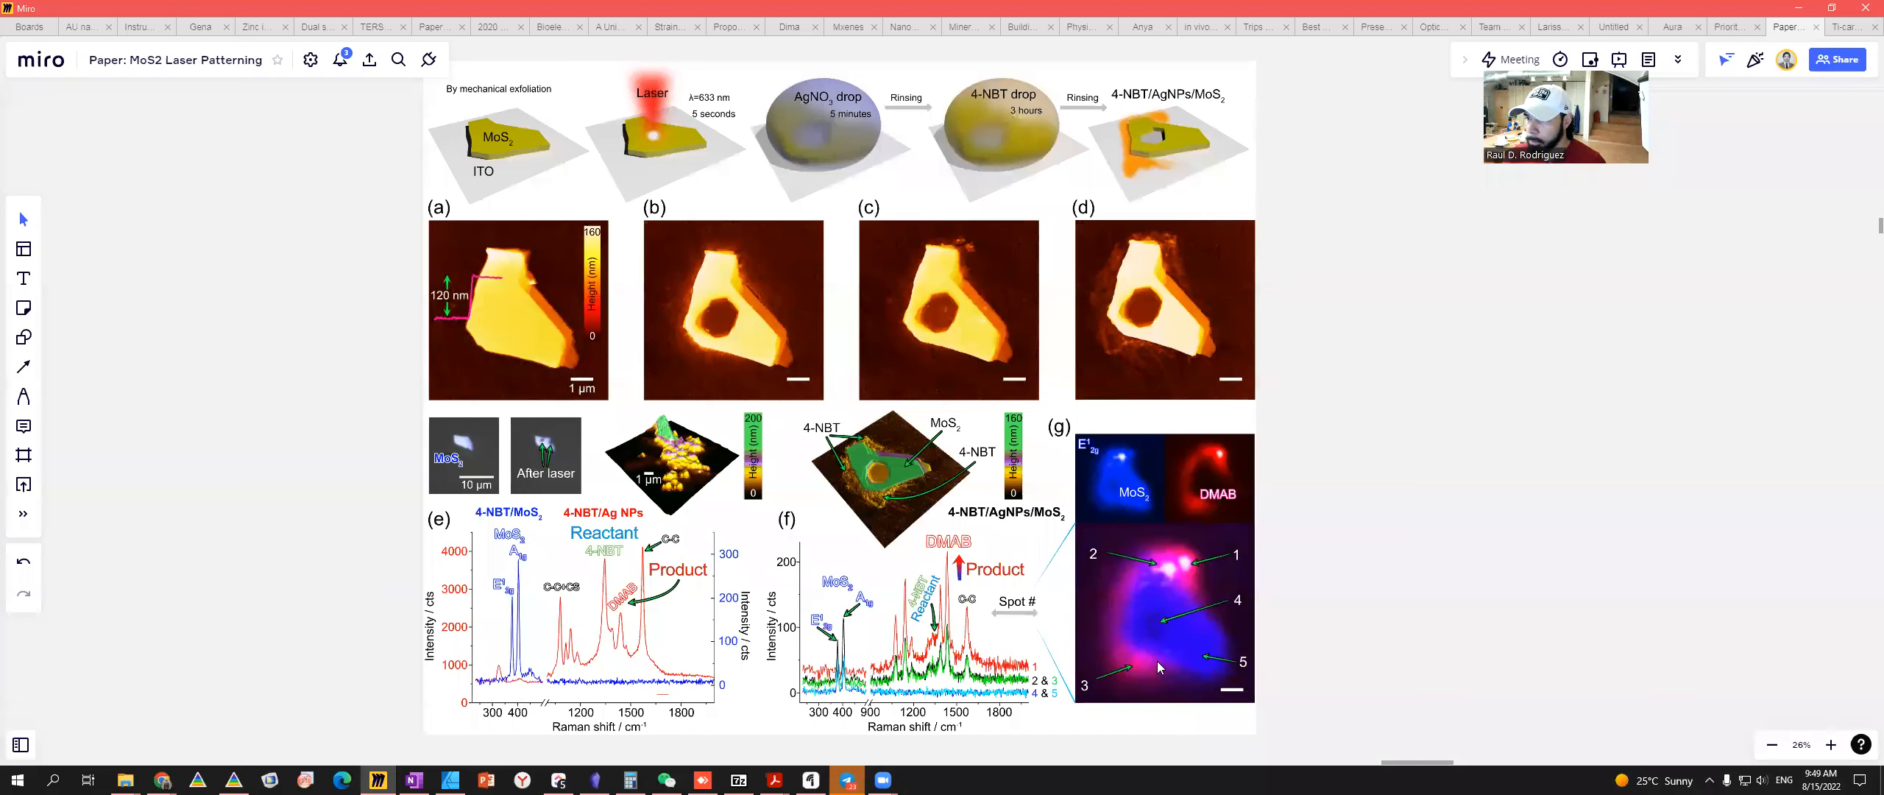
key("alt+Tab")
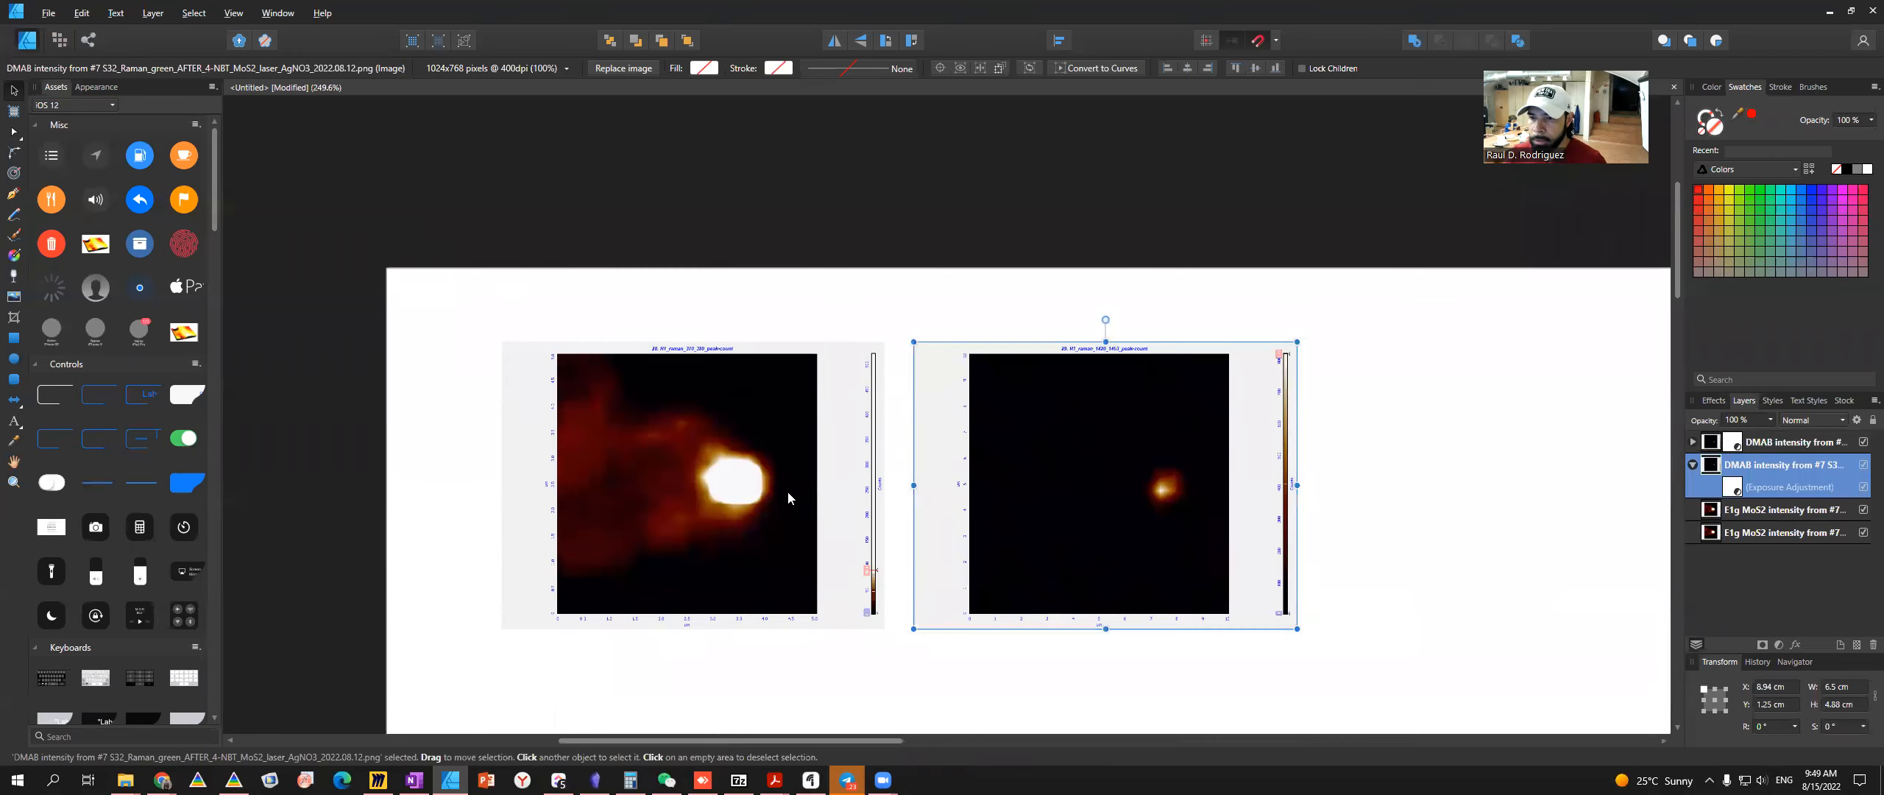
left_click(786, 503)
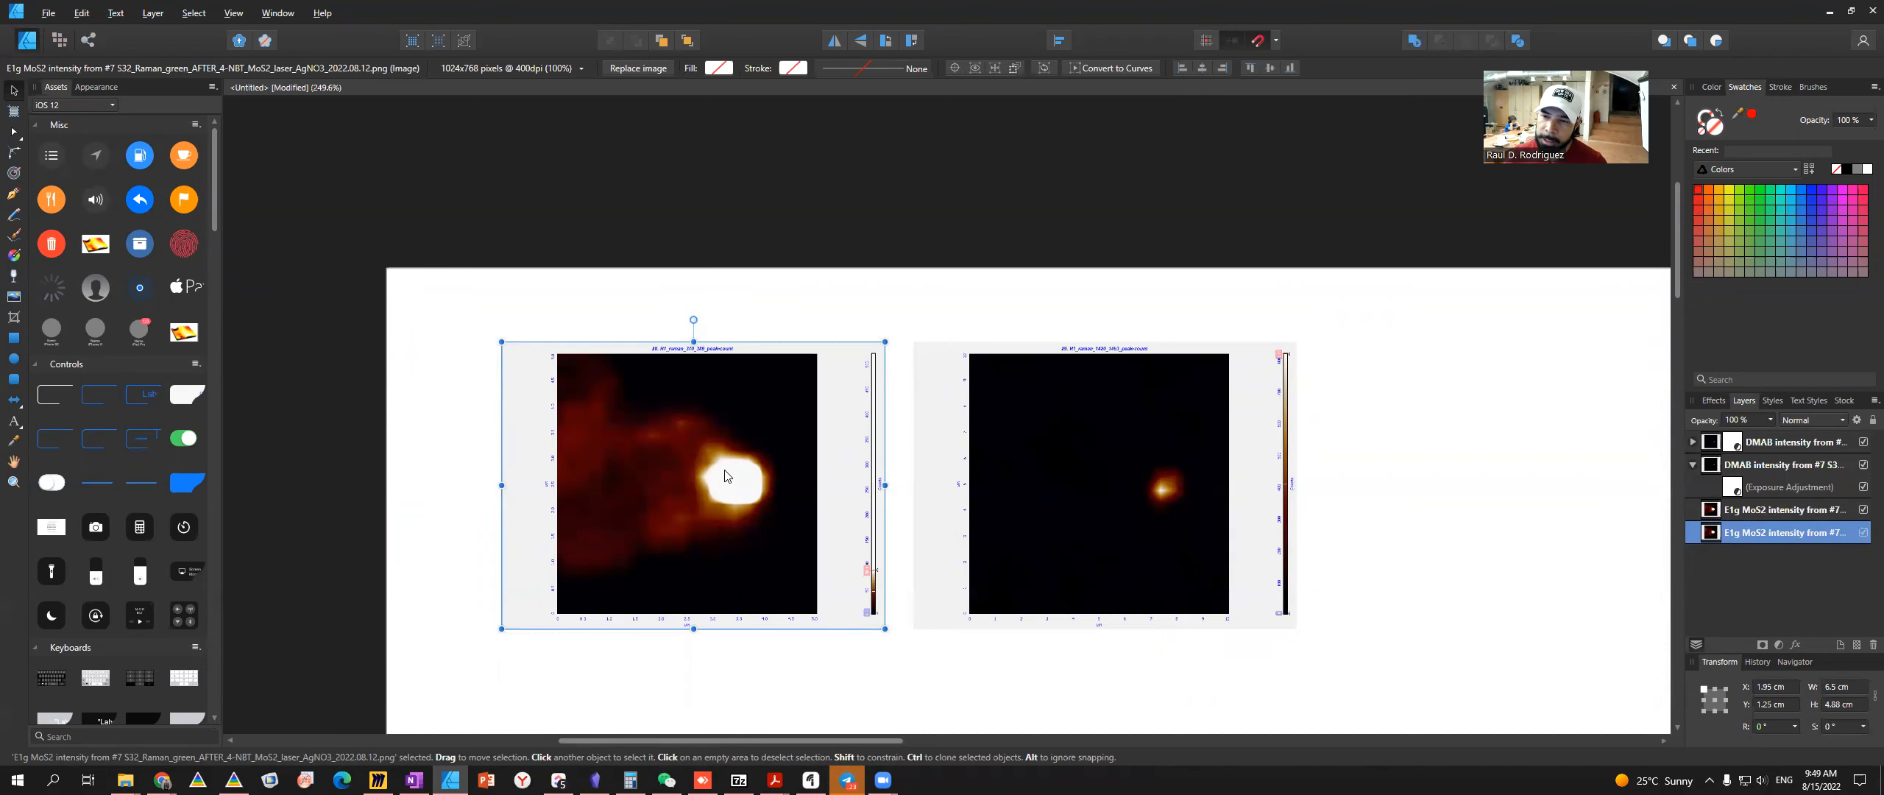
key("alt+Tab")
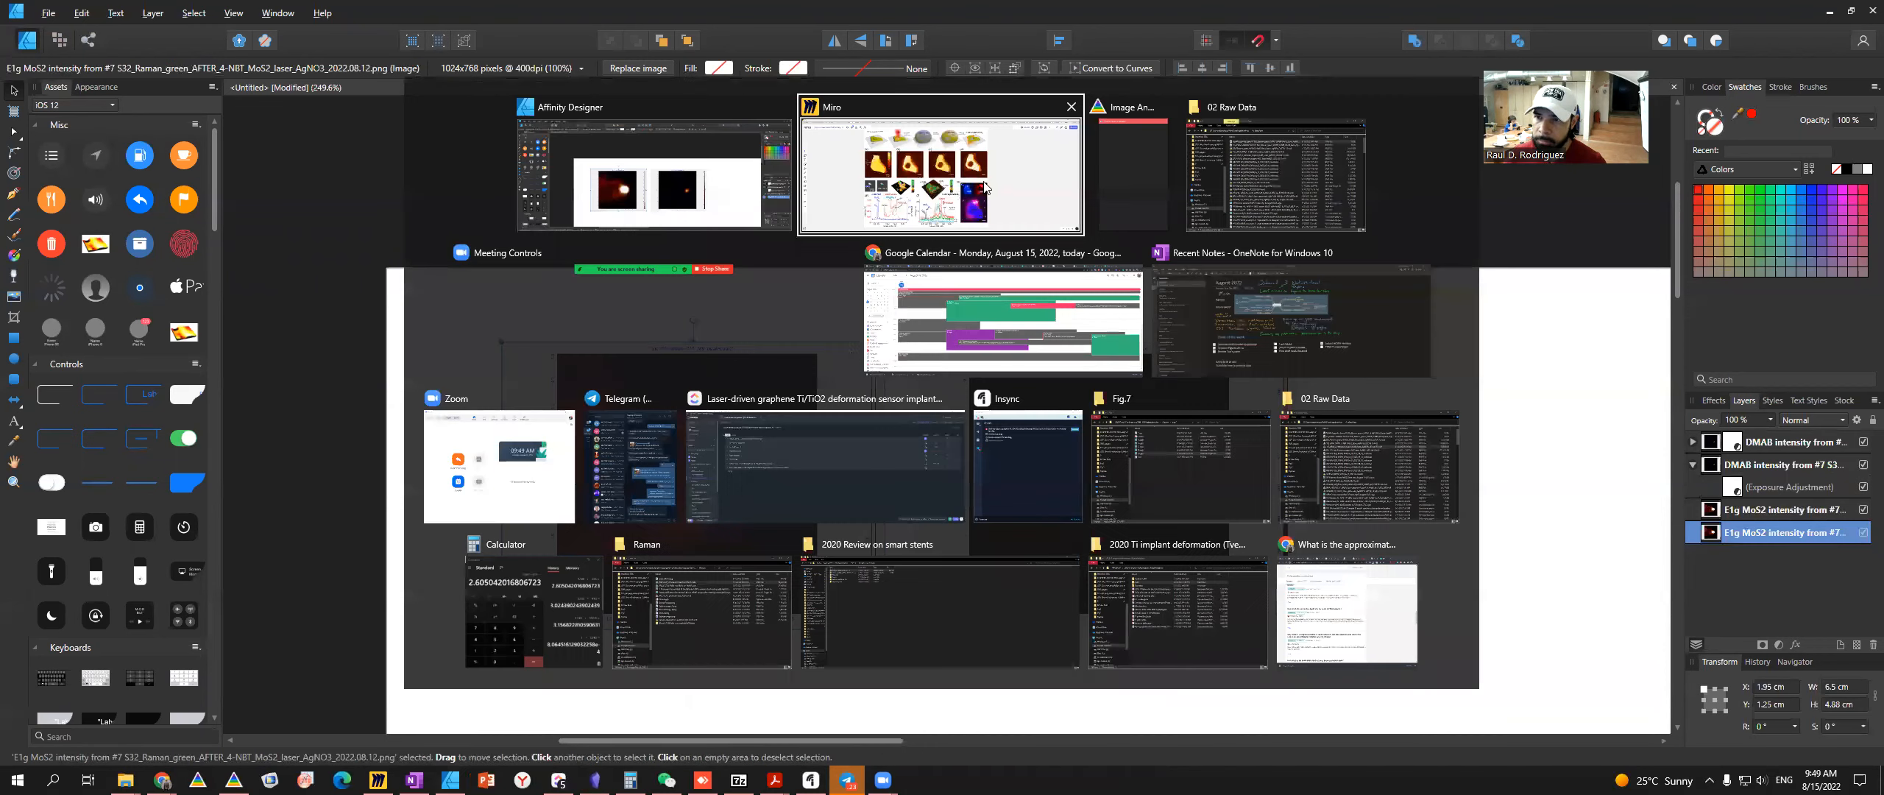
key("Escape")
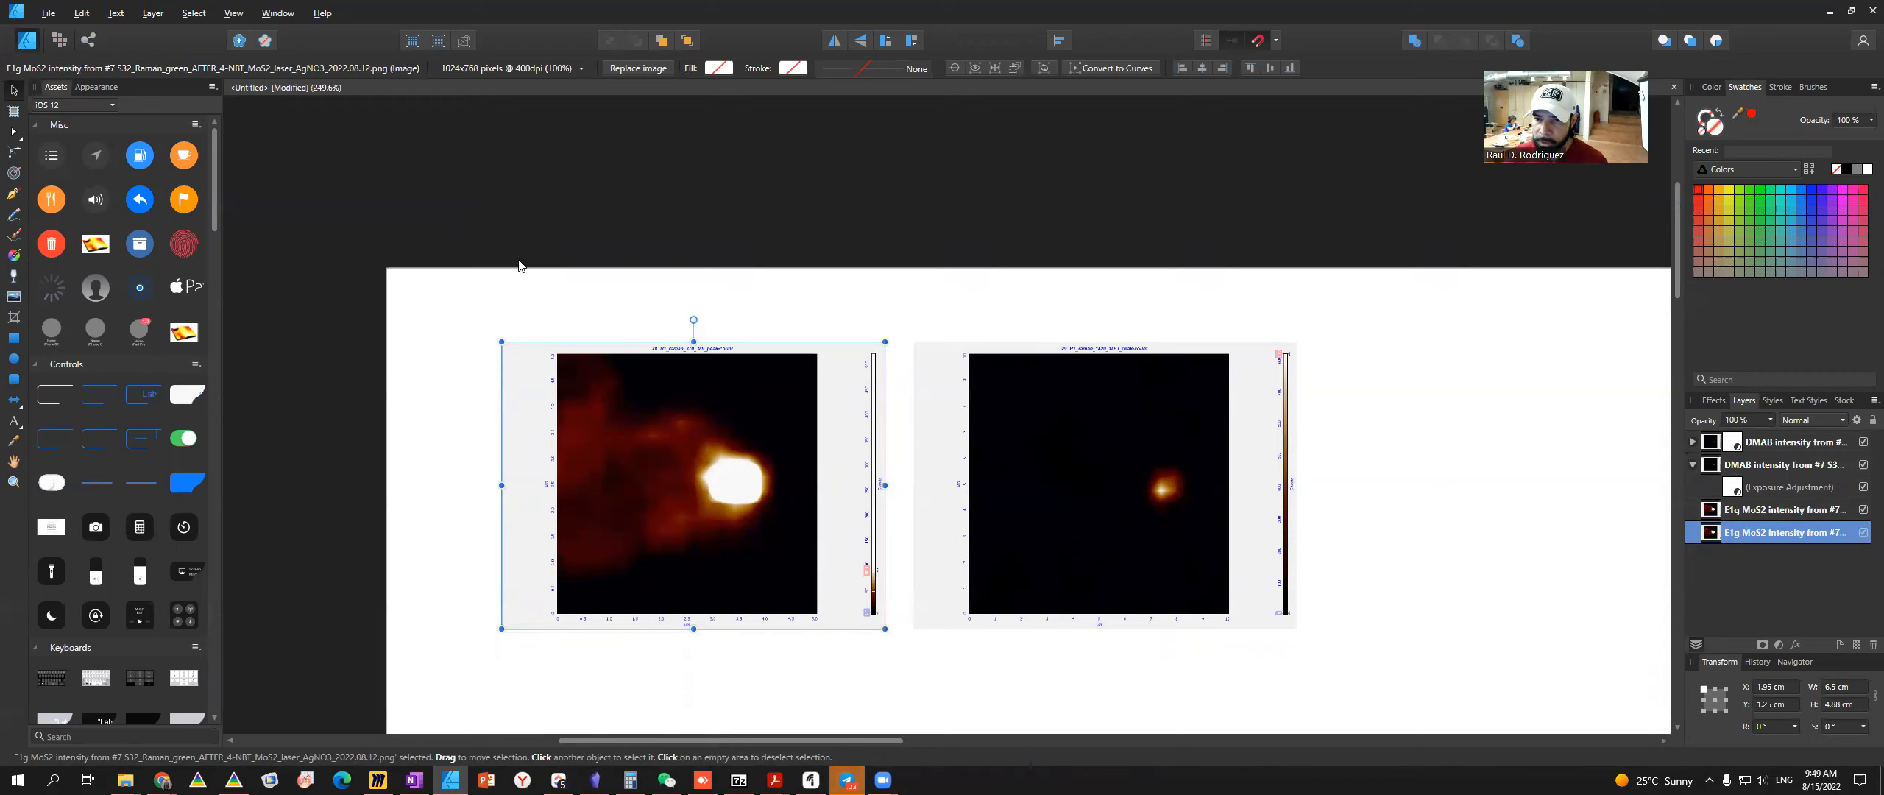
key("Escape")
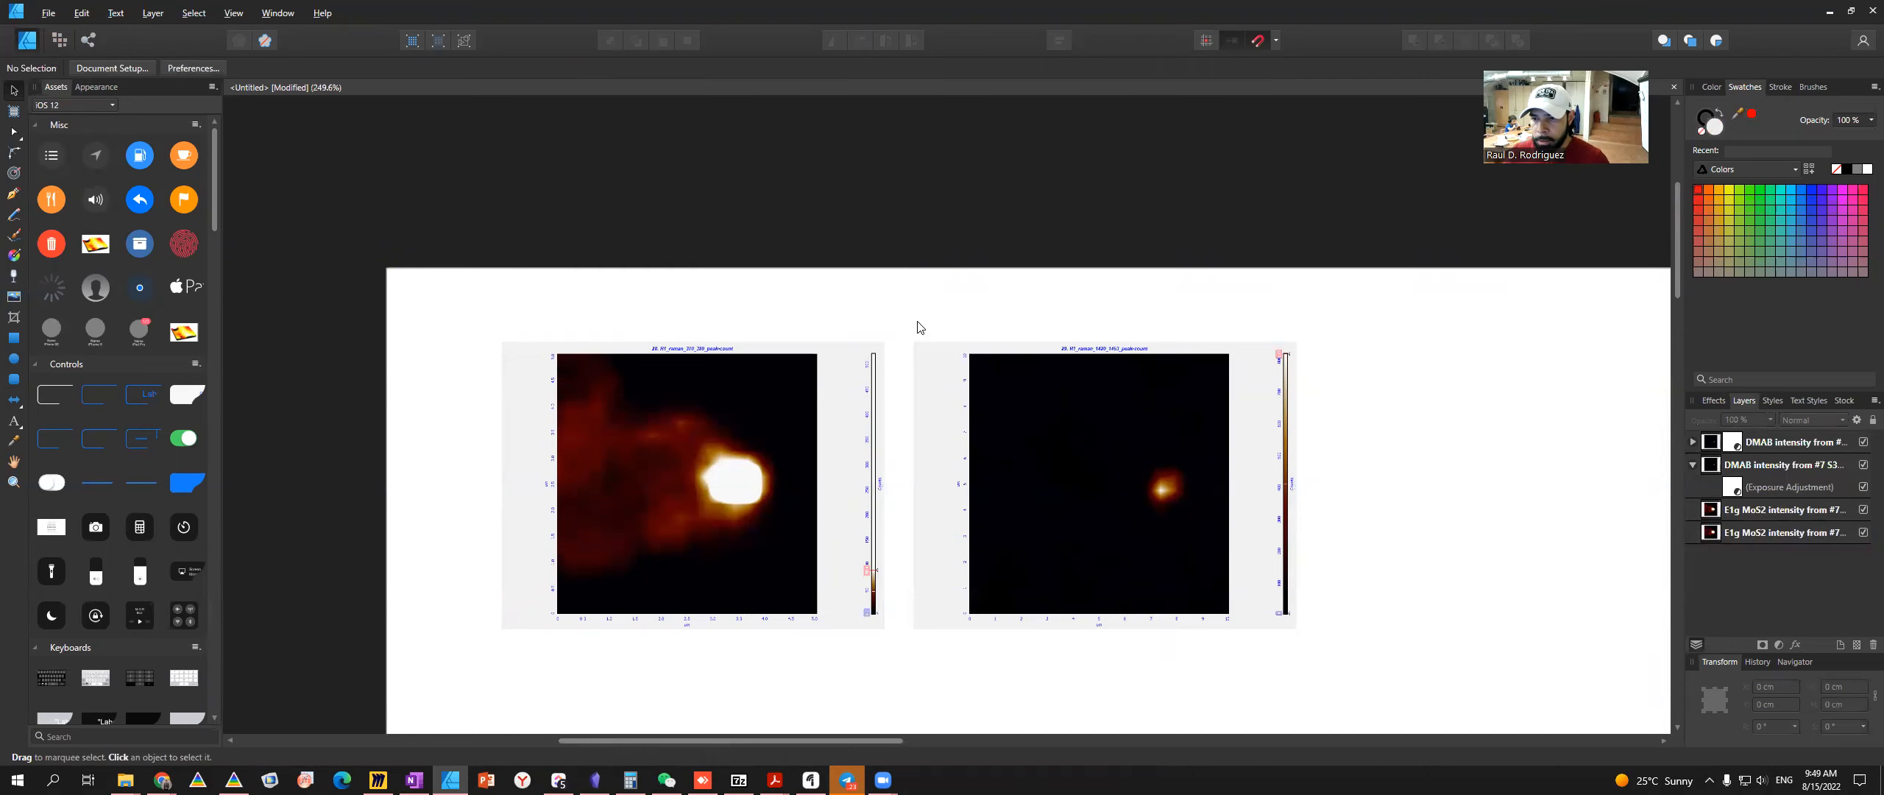
left_click(637, 446)
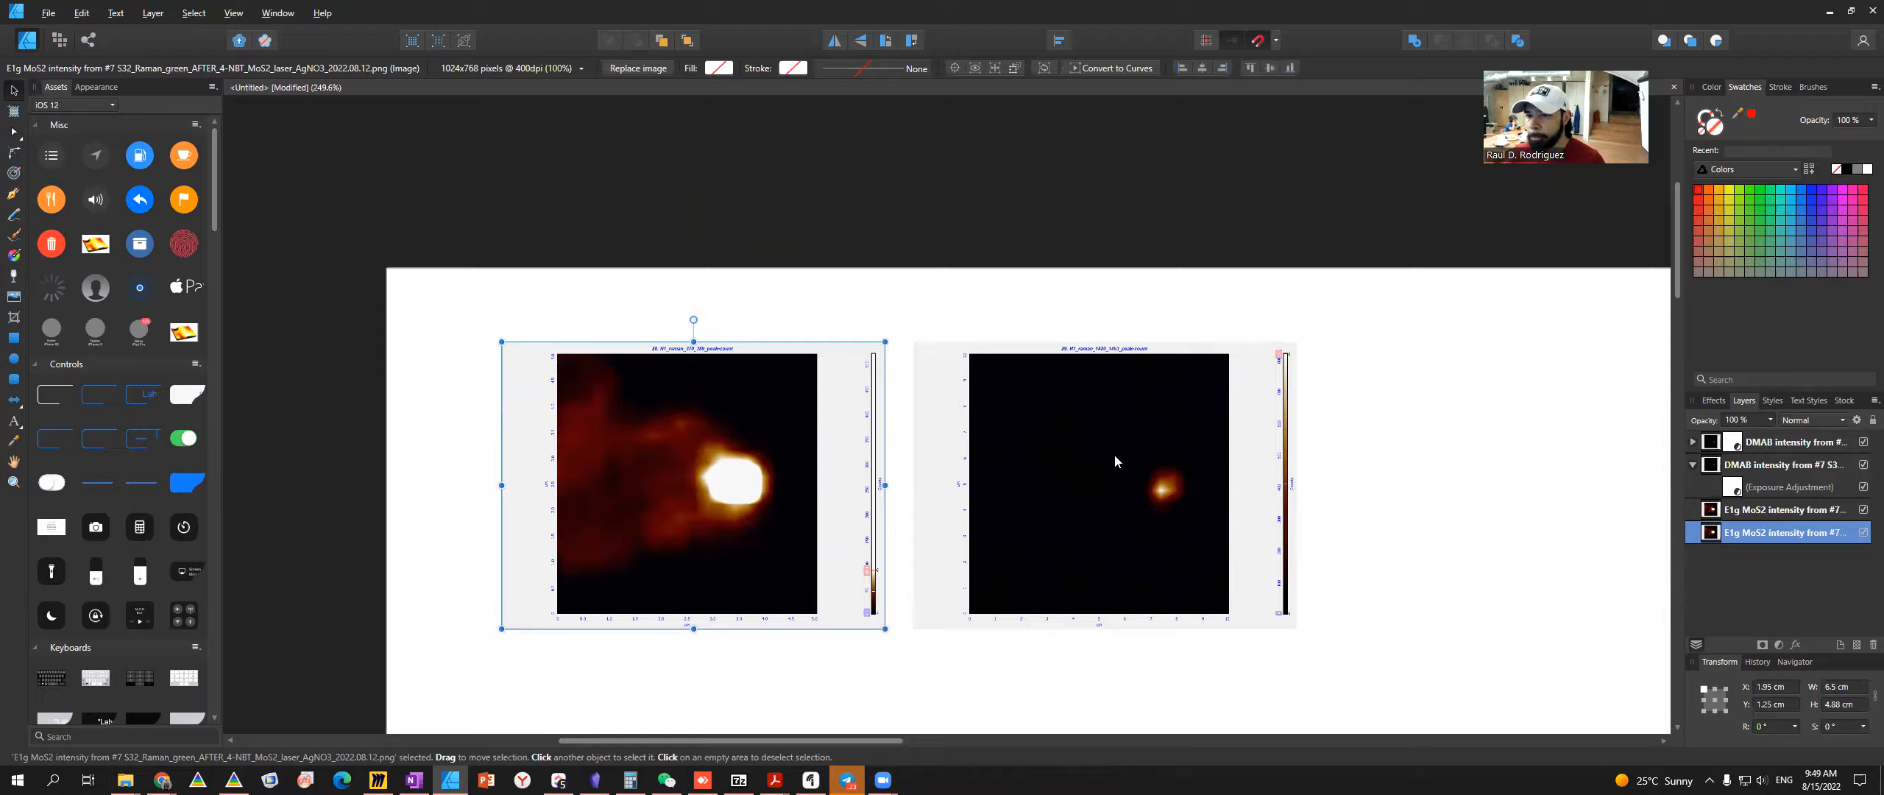
key("alt+Tab")
key("alt+Tab")
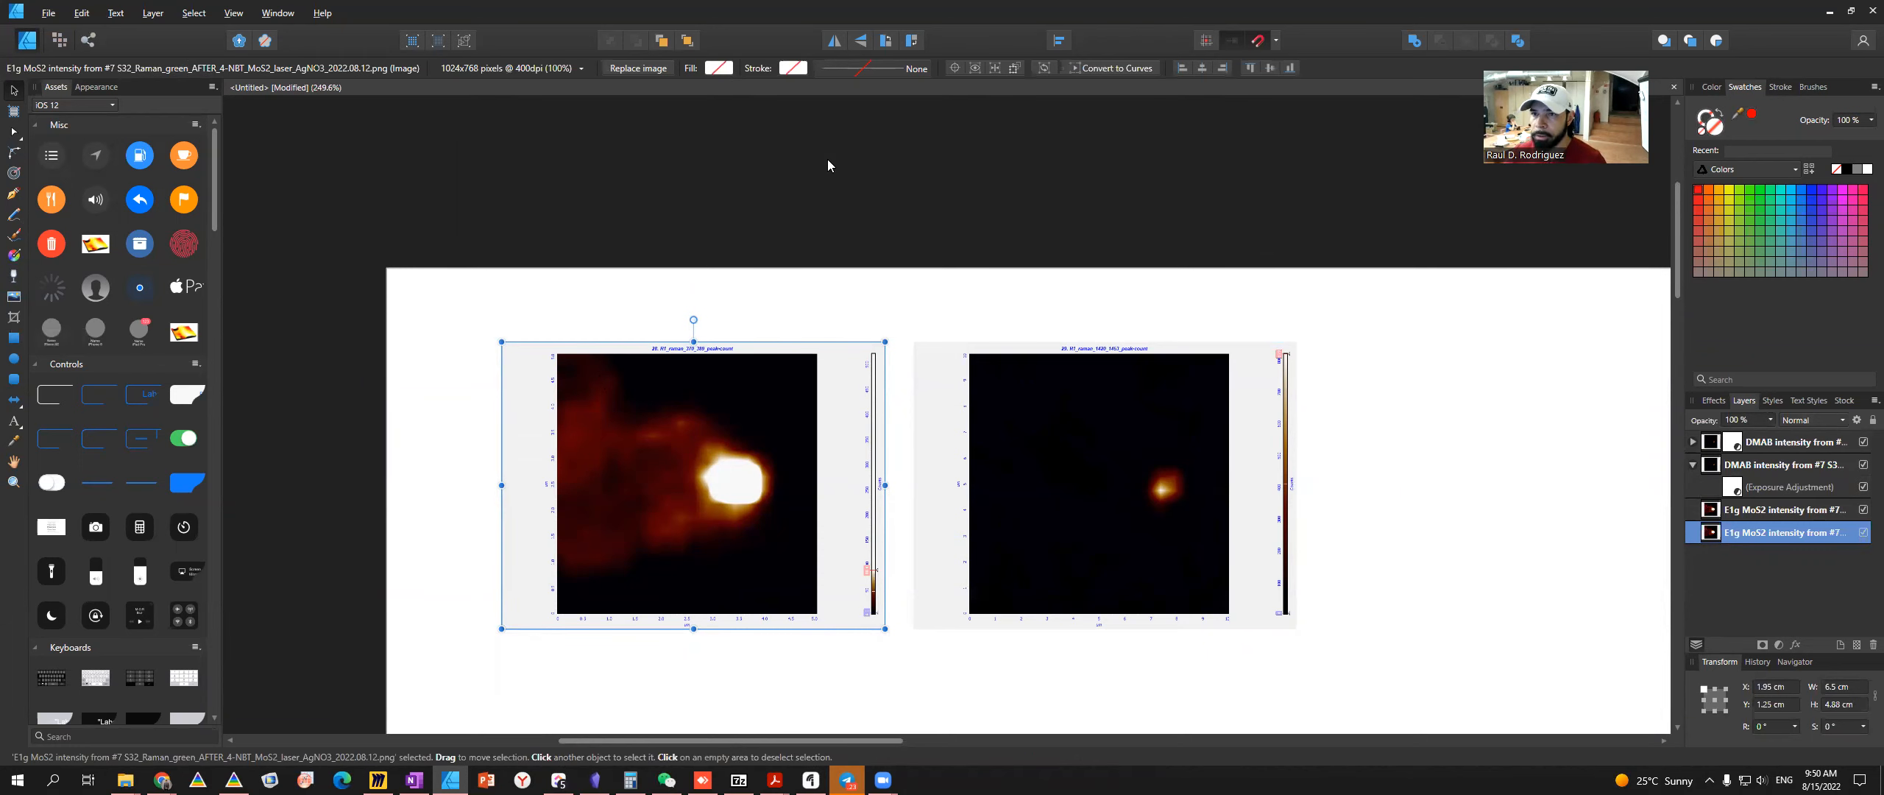
- Switch to File Explorer and go from 02 Raw Data to the project's 03 Images for Manuscript and SI folder
key("alt+Tab")
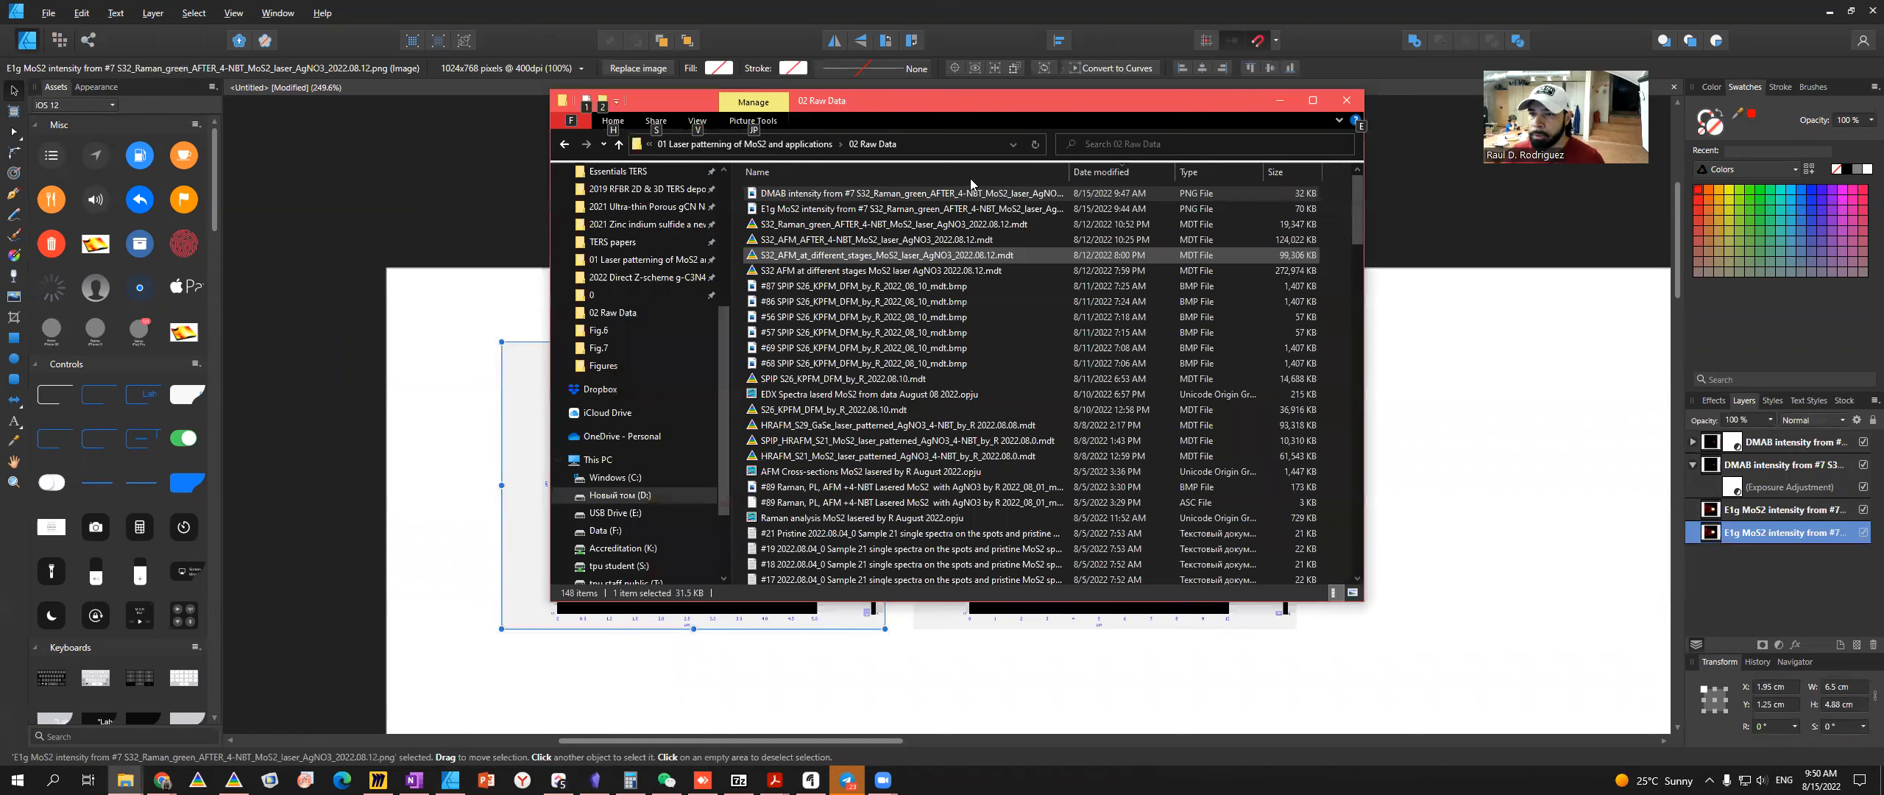
key("alt+Tab")
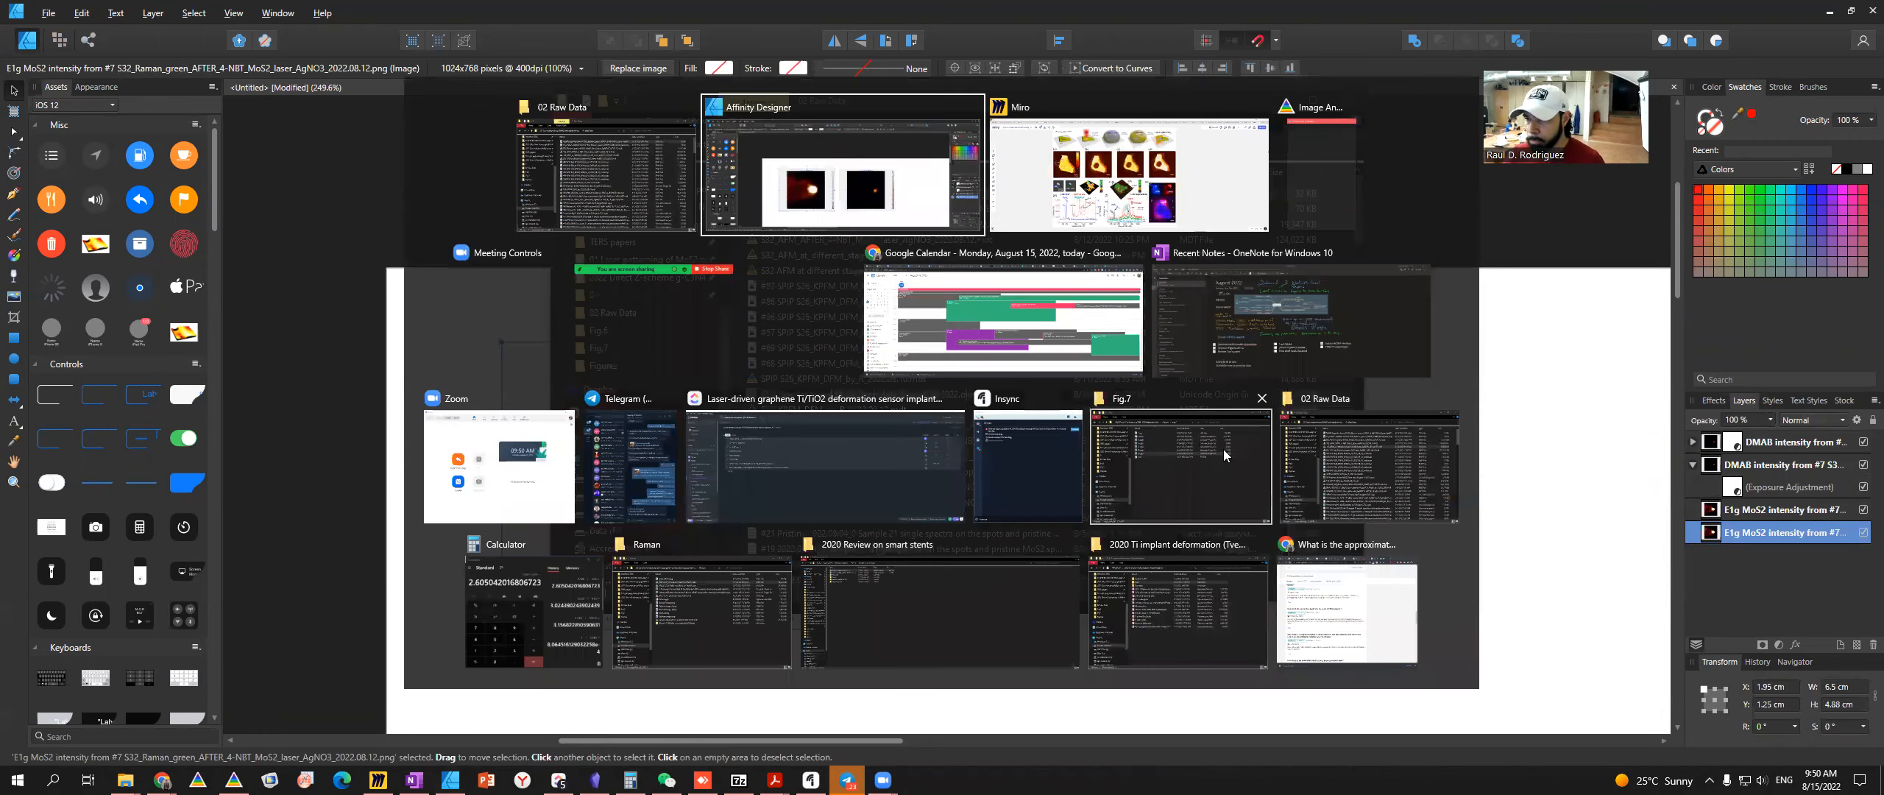
left_click(1333, 482)
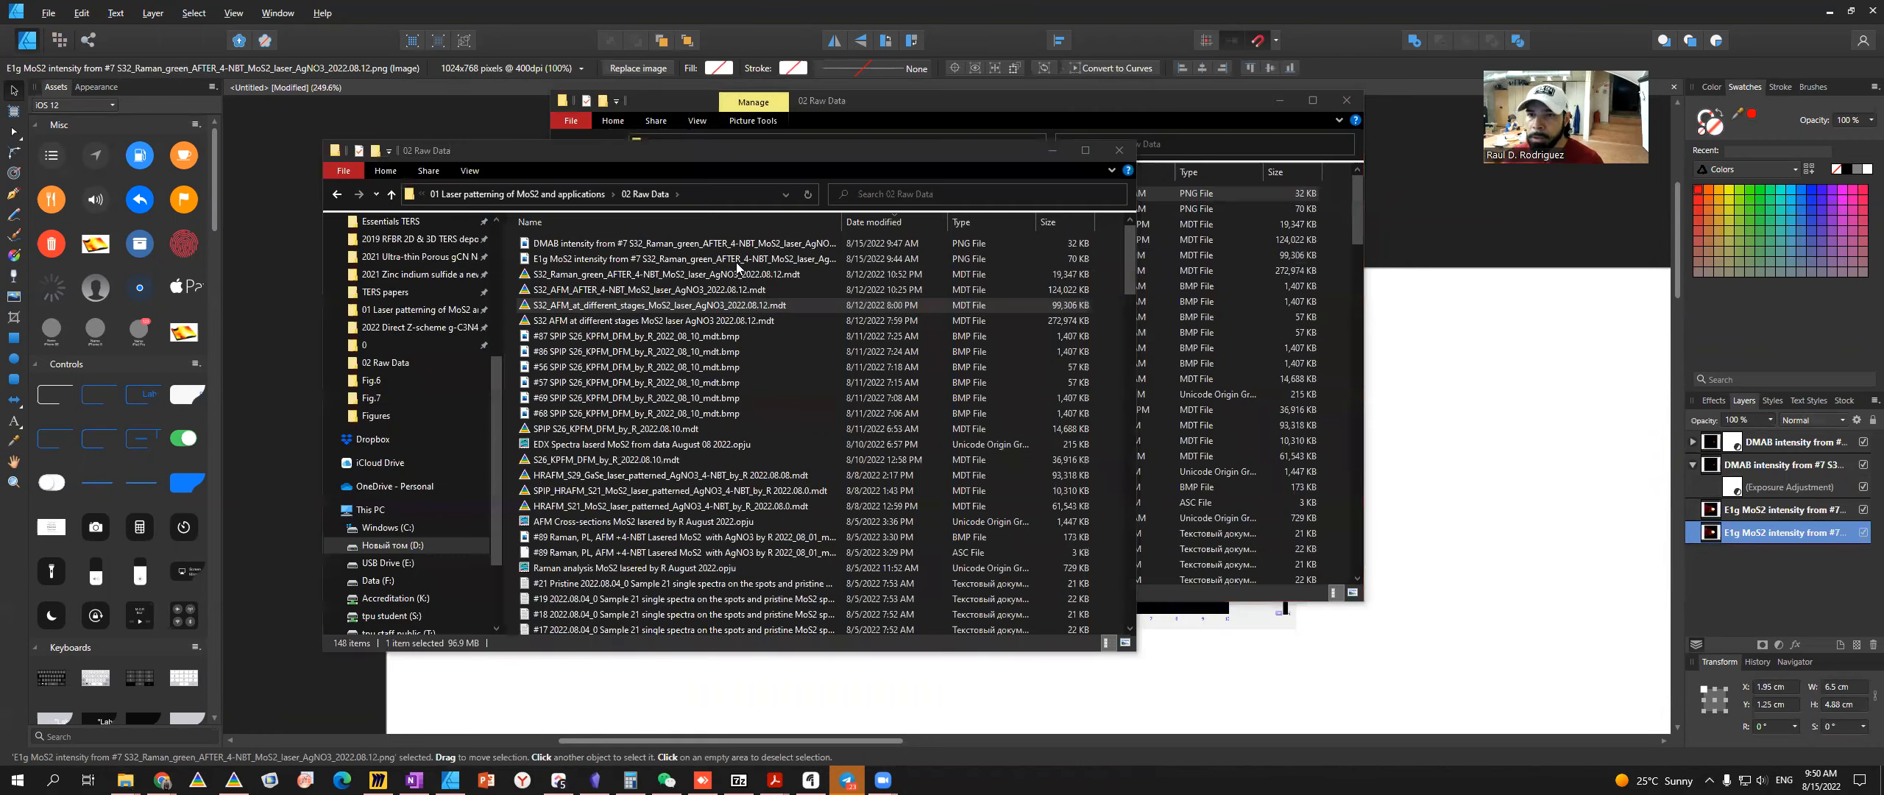
left_click(584, 196)
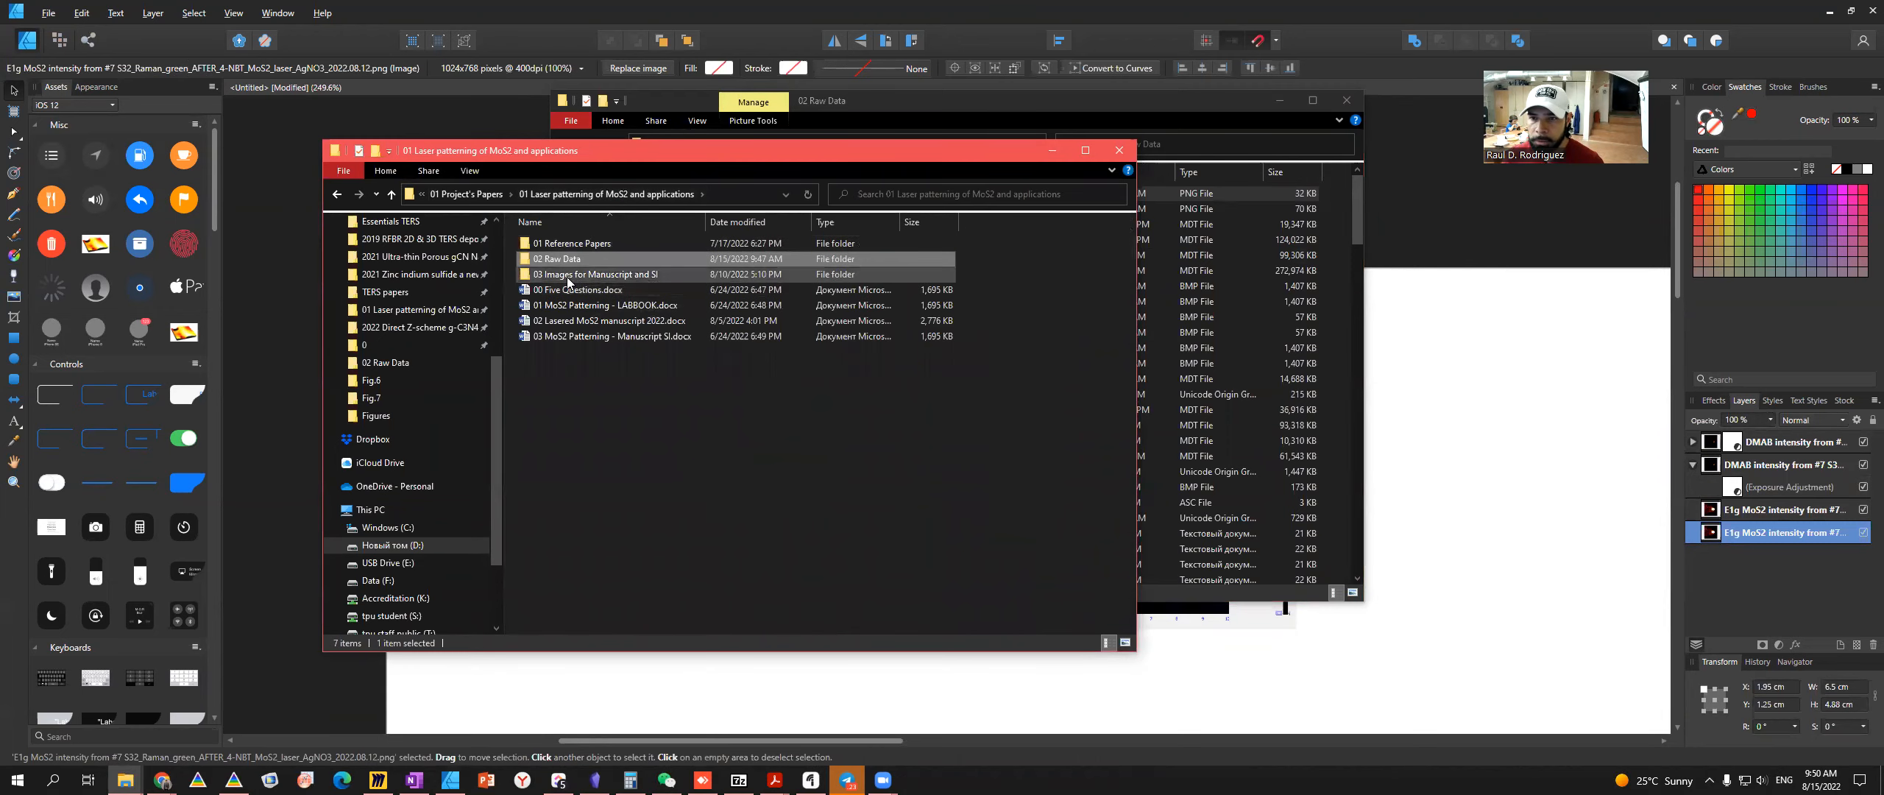
double_click(568, 276)
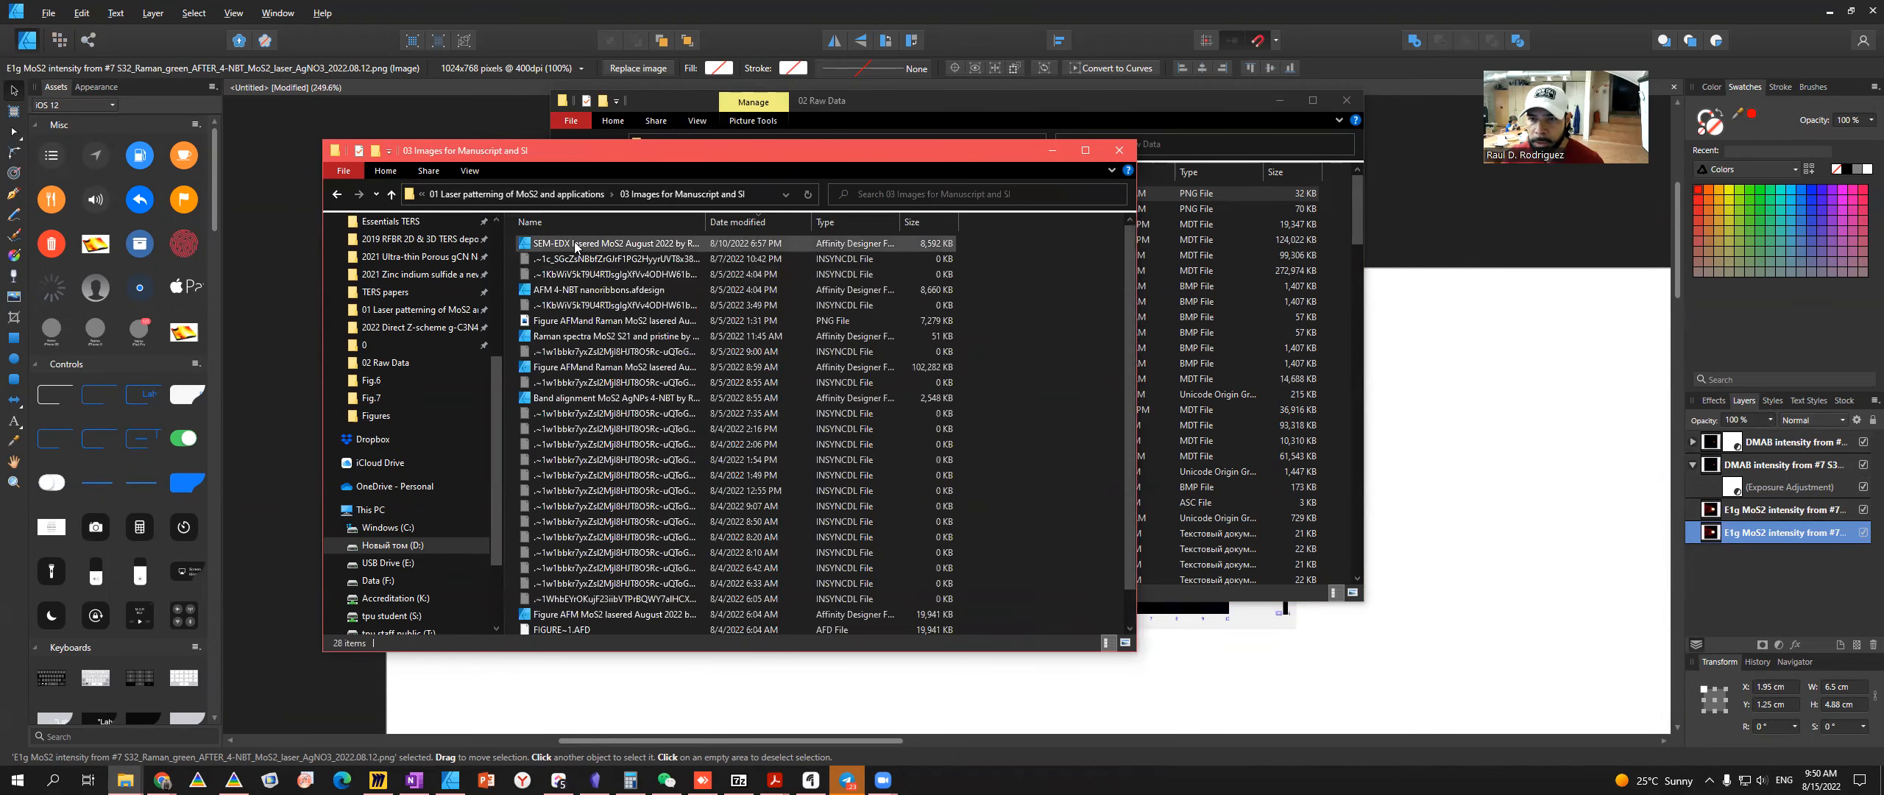
- Open the Affinity Designer file Raman spectra MoS2 S21 and pristine by R August 2022, view it, and return to its folder
left_click(588, 337)
double_click(588, 337)
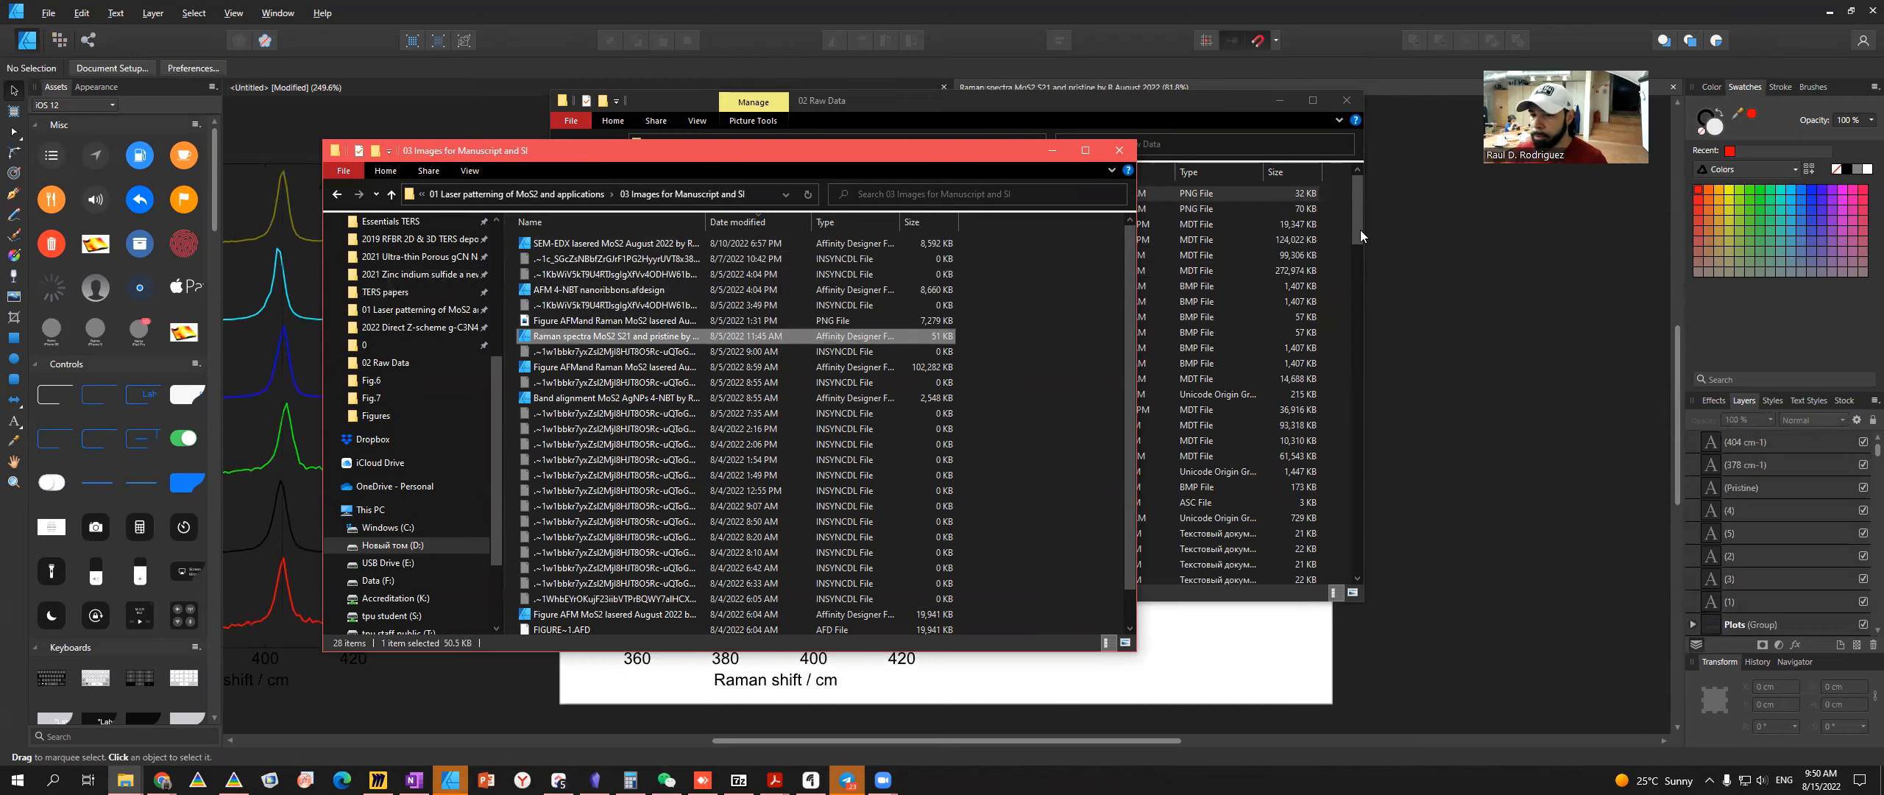
left_click(1459, 372)
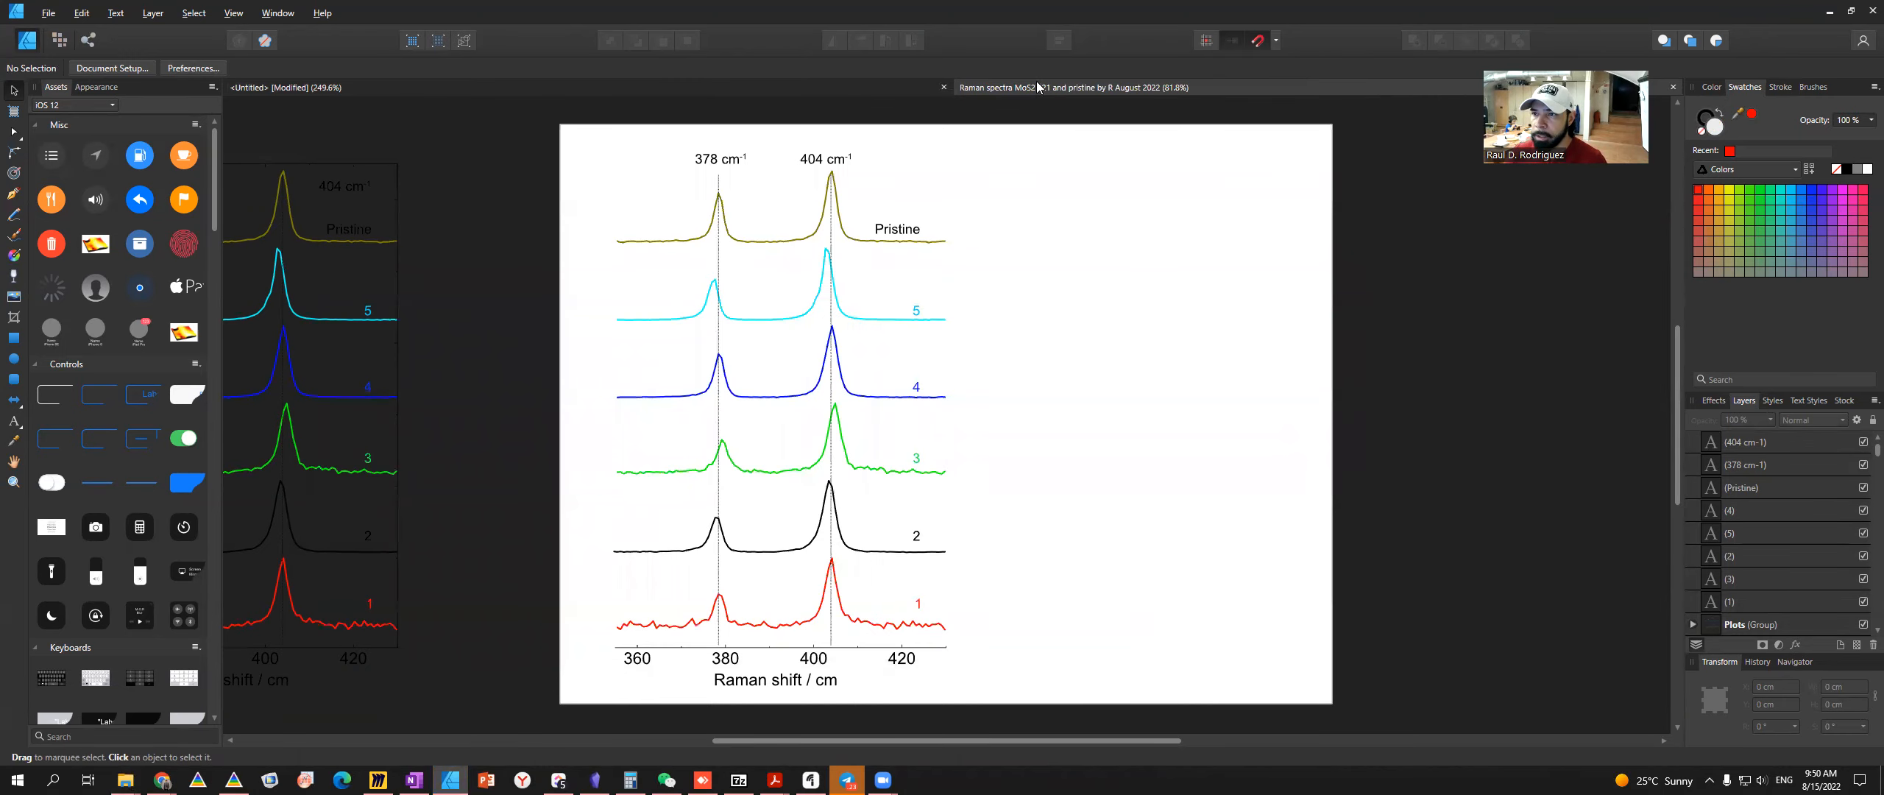
key("alt+Tab")
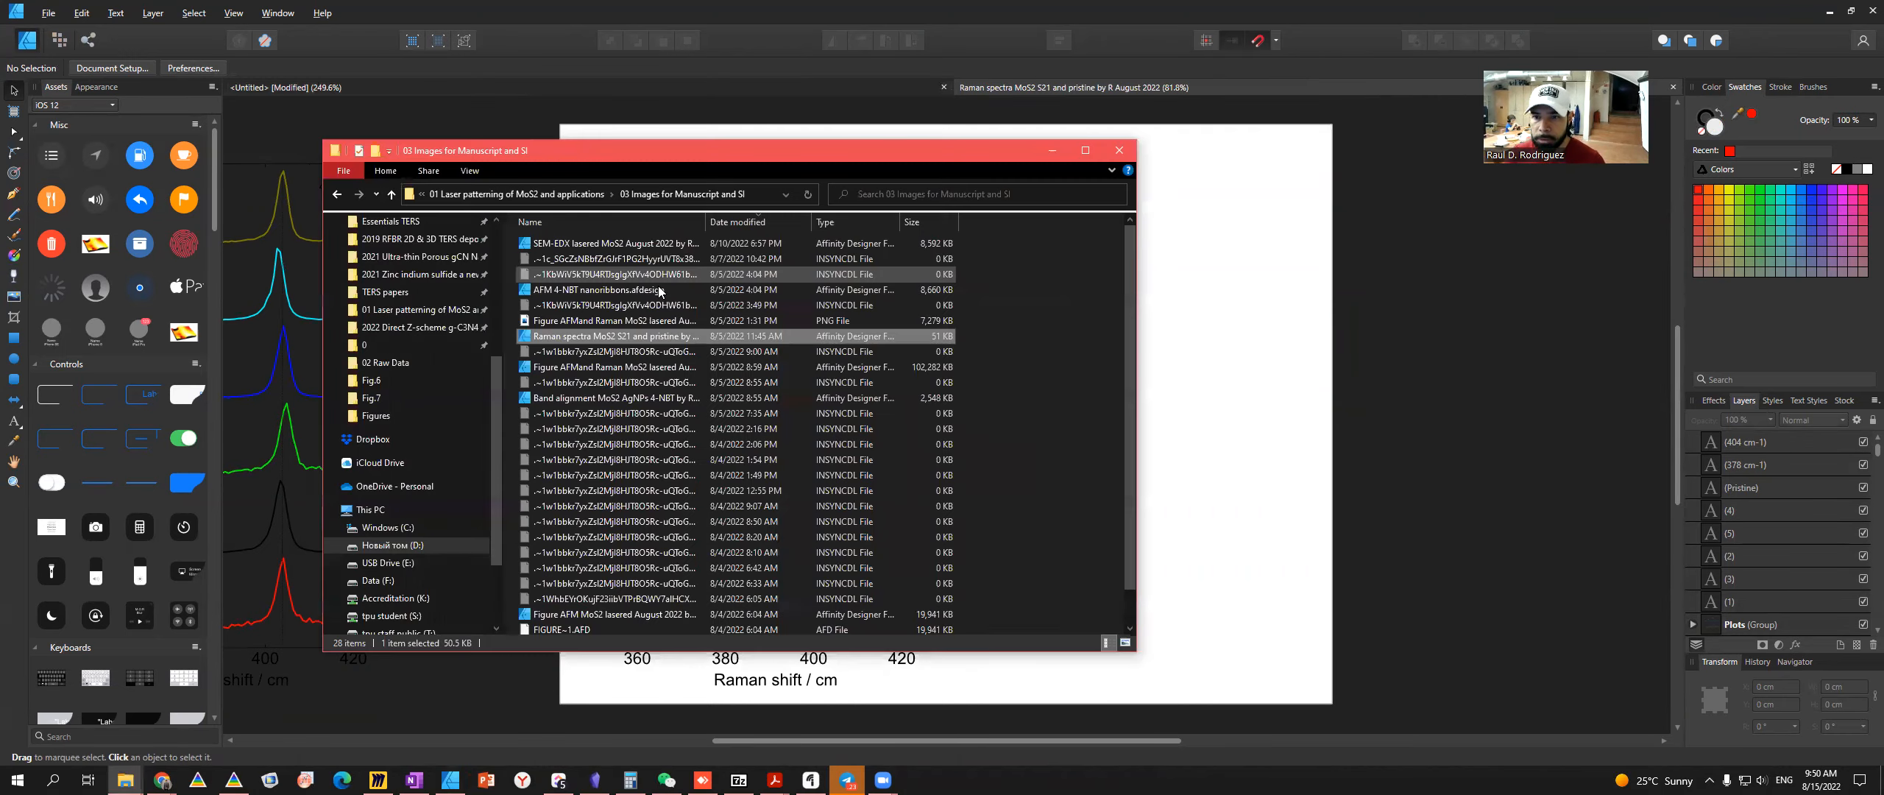
- Open Figure AFMand Raman MoS2 lasered August 2022 by R and copy panel (a)'s scale bar together with its 1 µm label
double_click(610, 367)
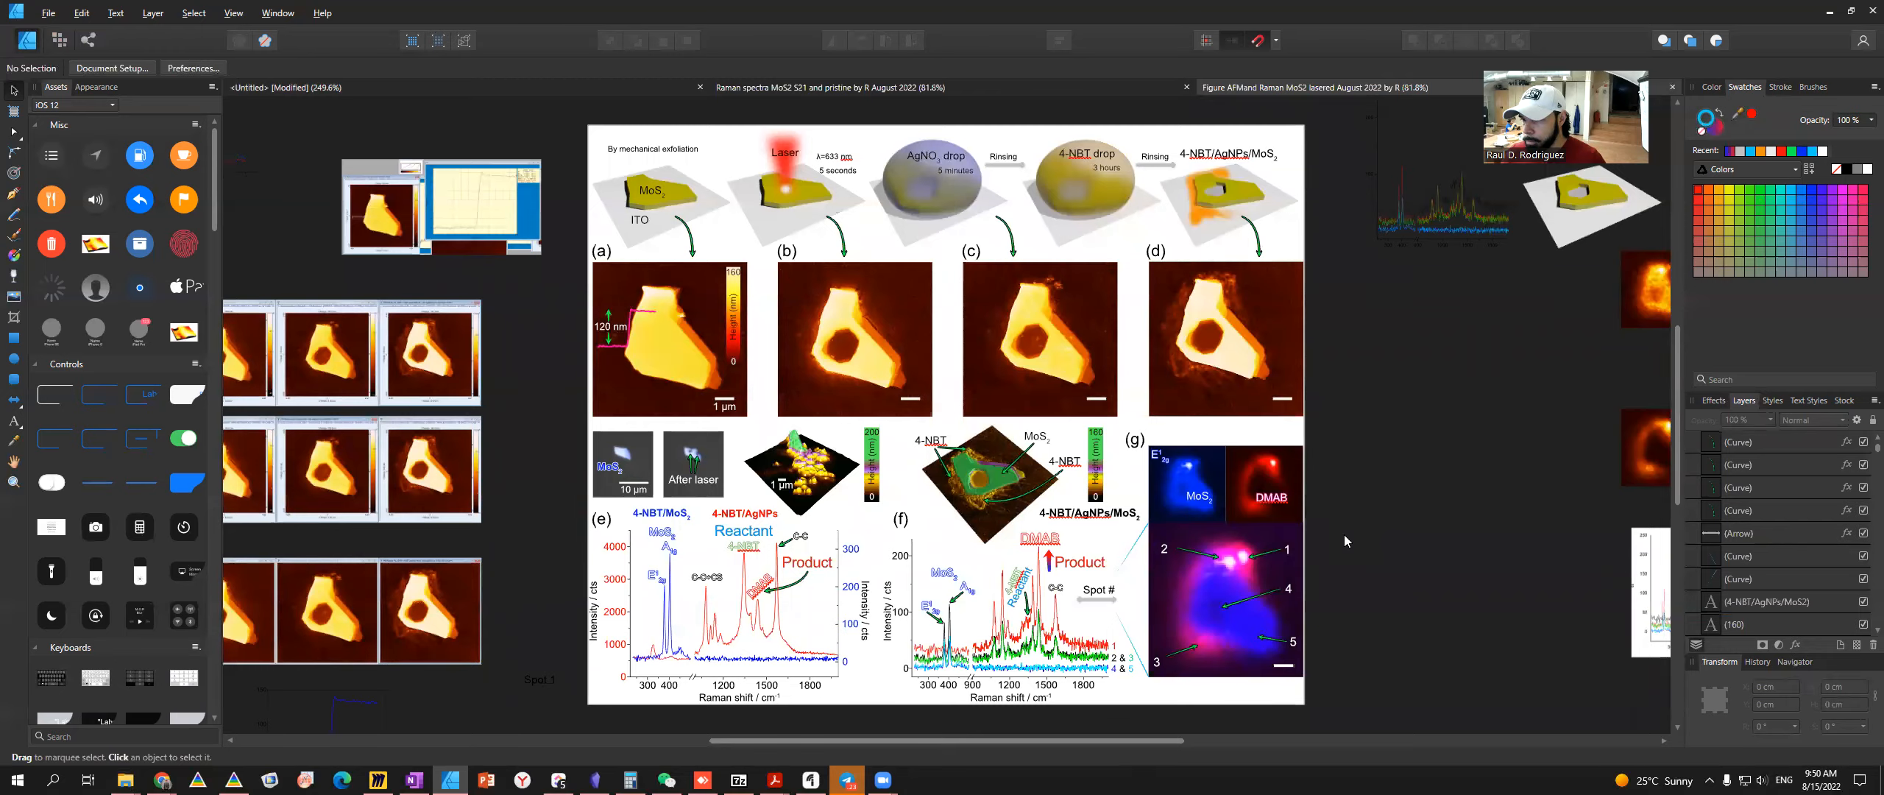
scroll(1344, 535, "up", 1)
left_click(571, 380)
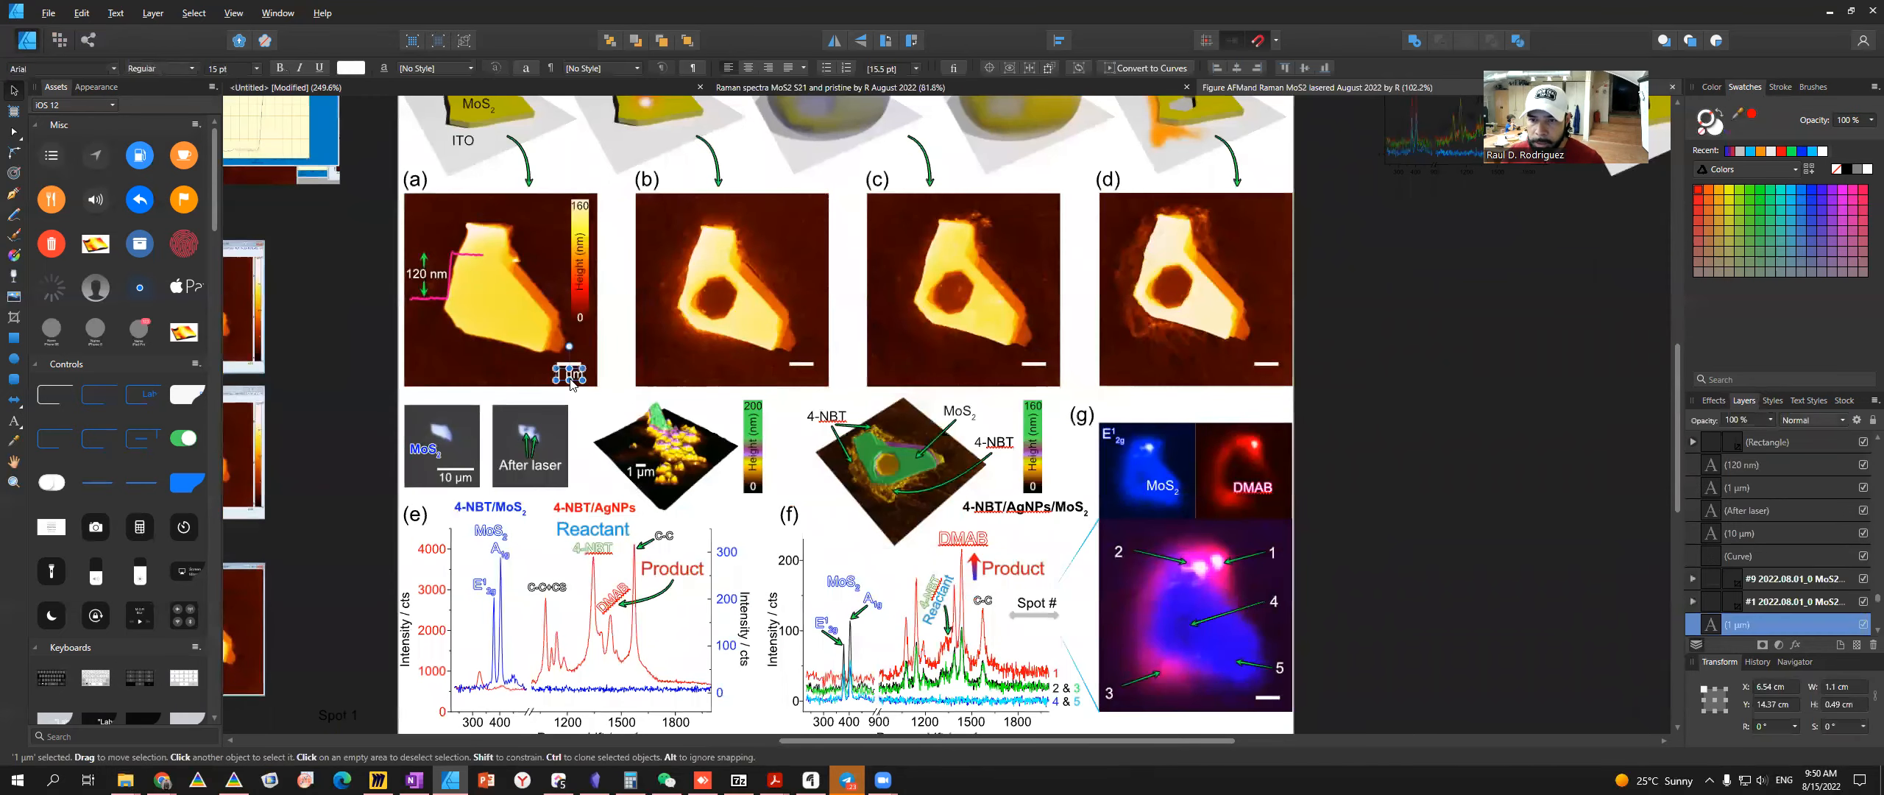
left_click_drag(538, 403, 600, 357)
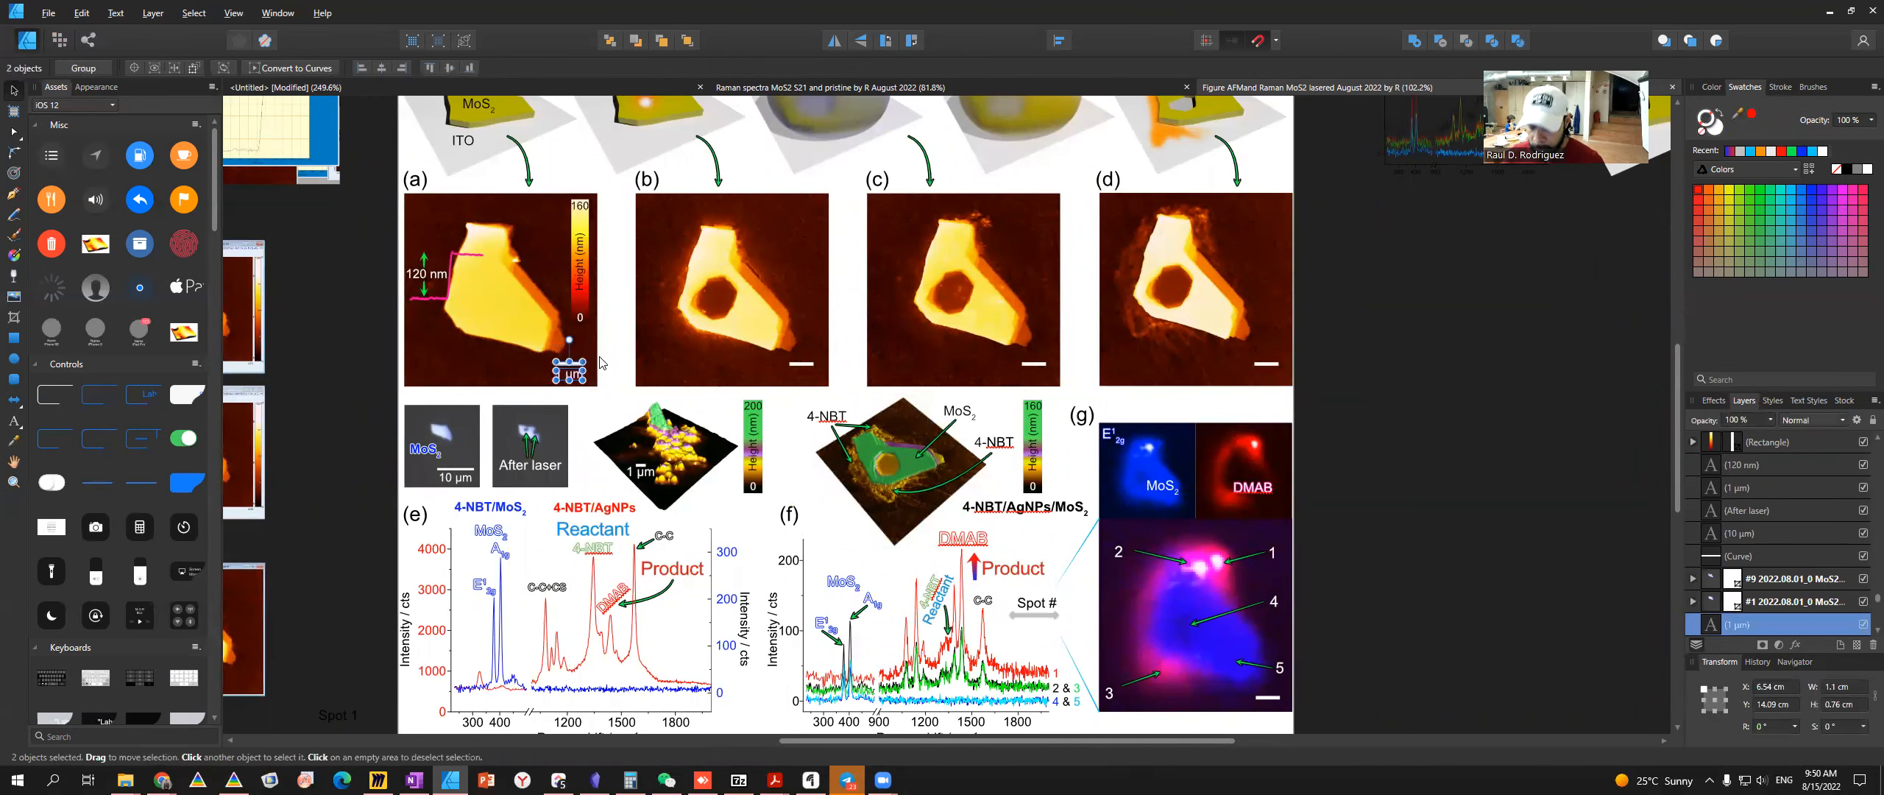
- Paste the scale bar and 1 µm label into the untitled map document and place them in the E1g map's lower-right corner
left_click(862, 90)
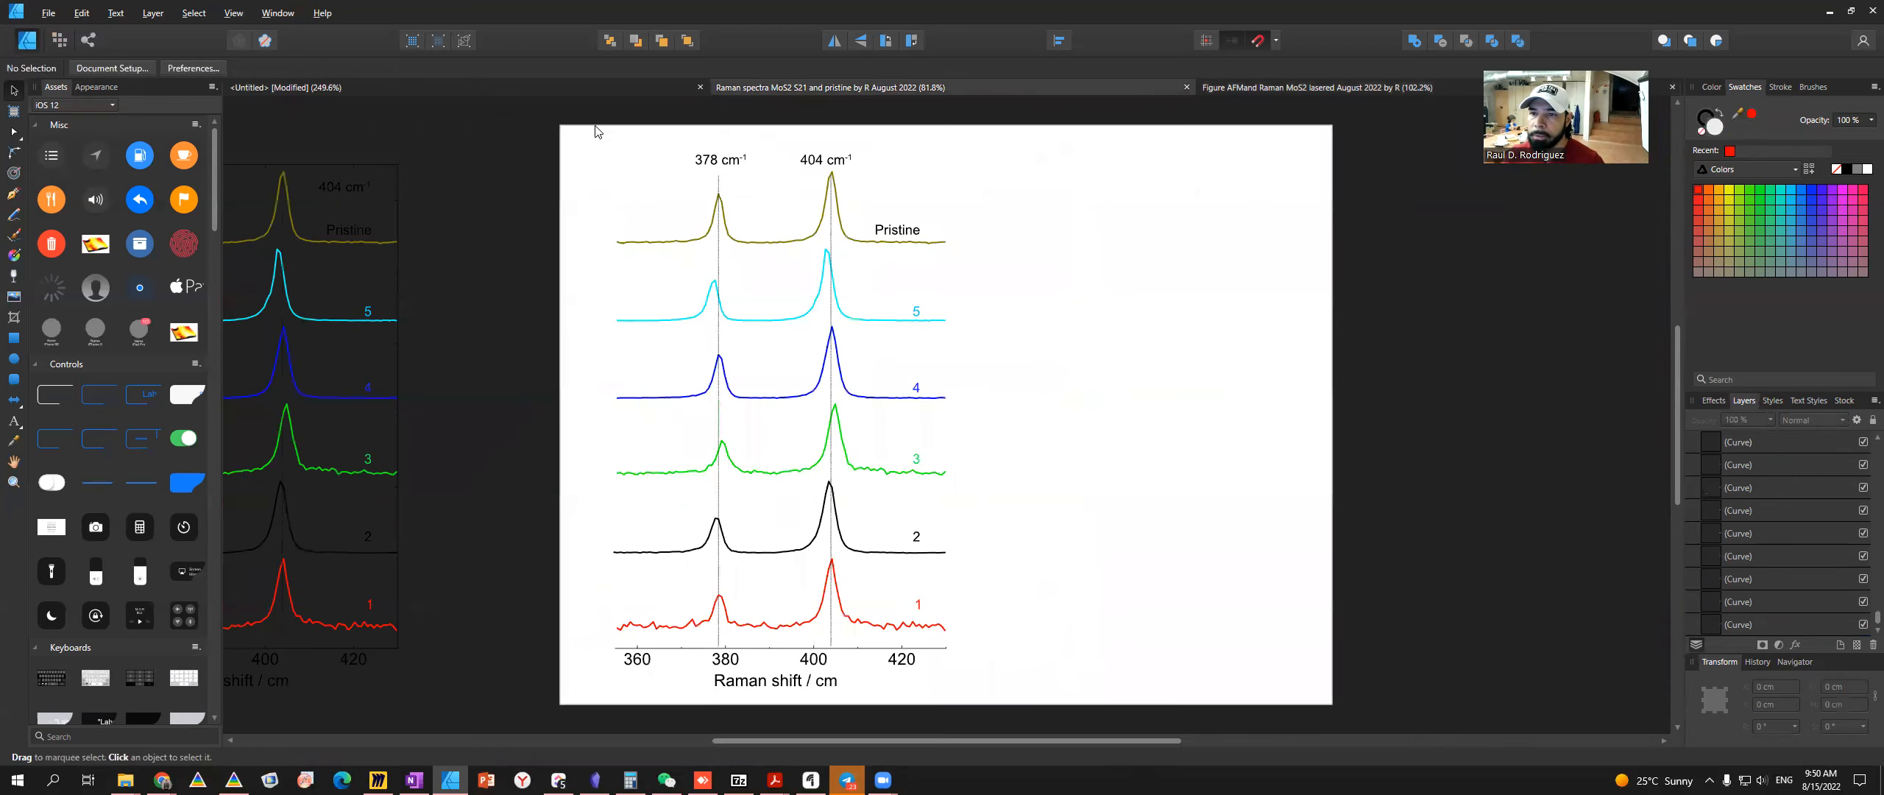
left_click(588, 92)
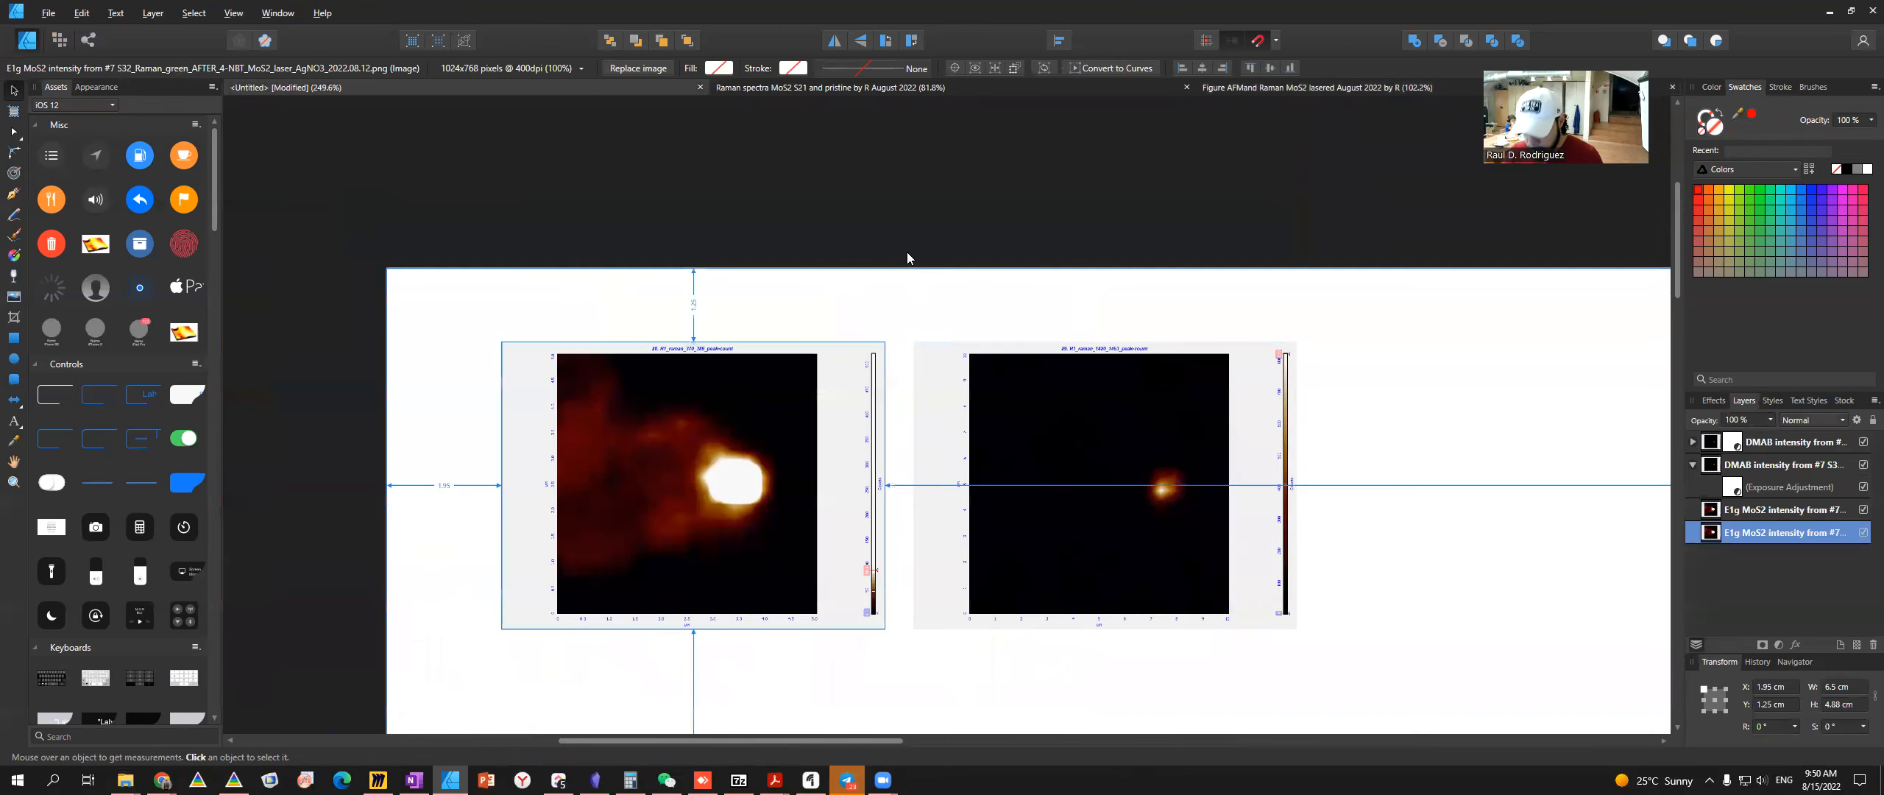
key("ctrl+v")
left_click_drag(744, 405, 795, 566)
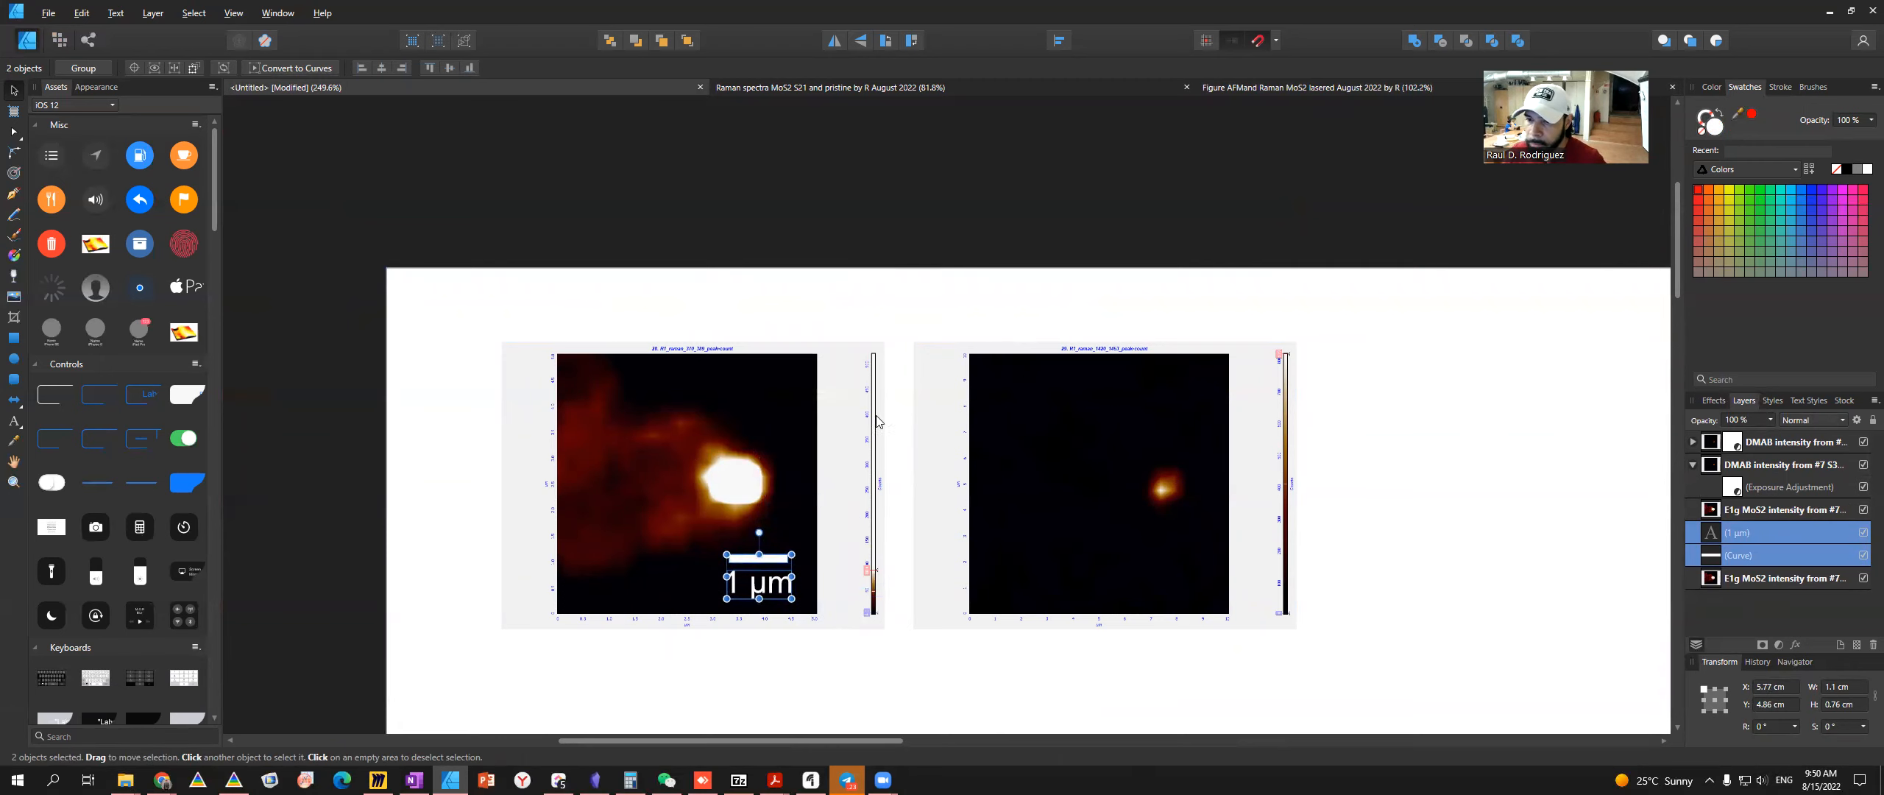
left_click(774, 295)
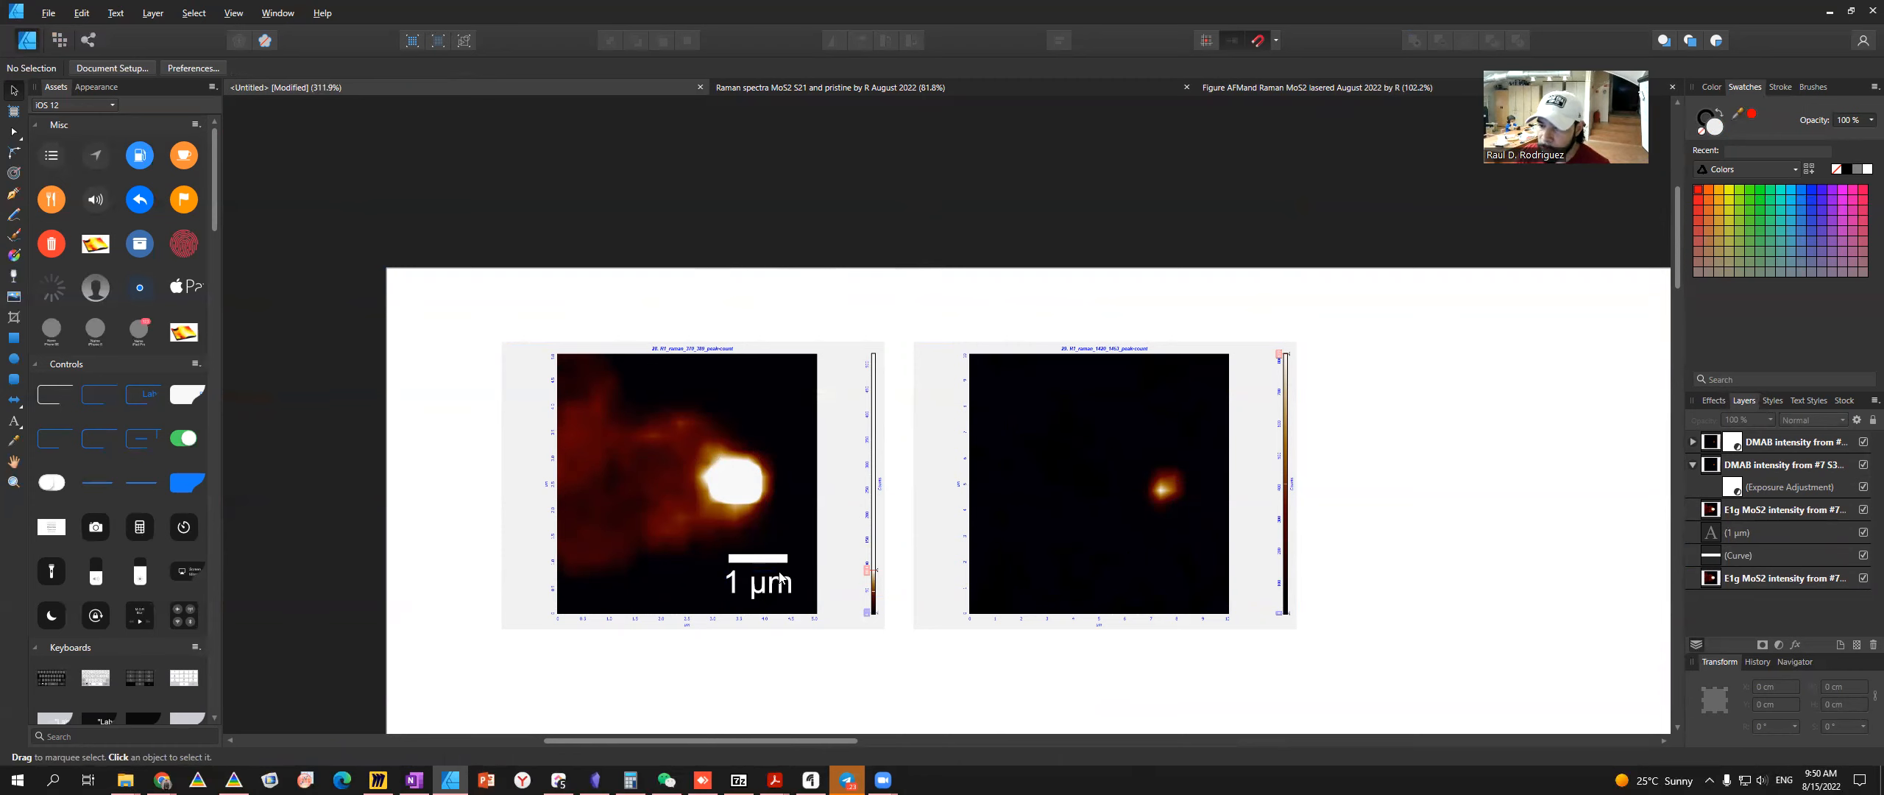
- Align the white scale bar with 0 on the E1g map's horizontal axis and shorten it to end at 1.0 µm, 0.88 cm wide
scroll(783, 578, "up", 4)
left_click(792, 624)
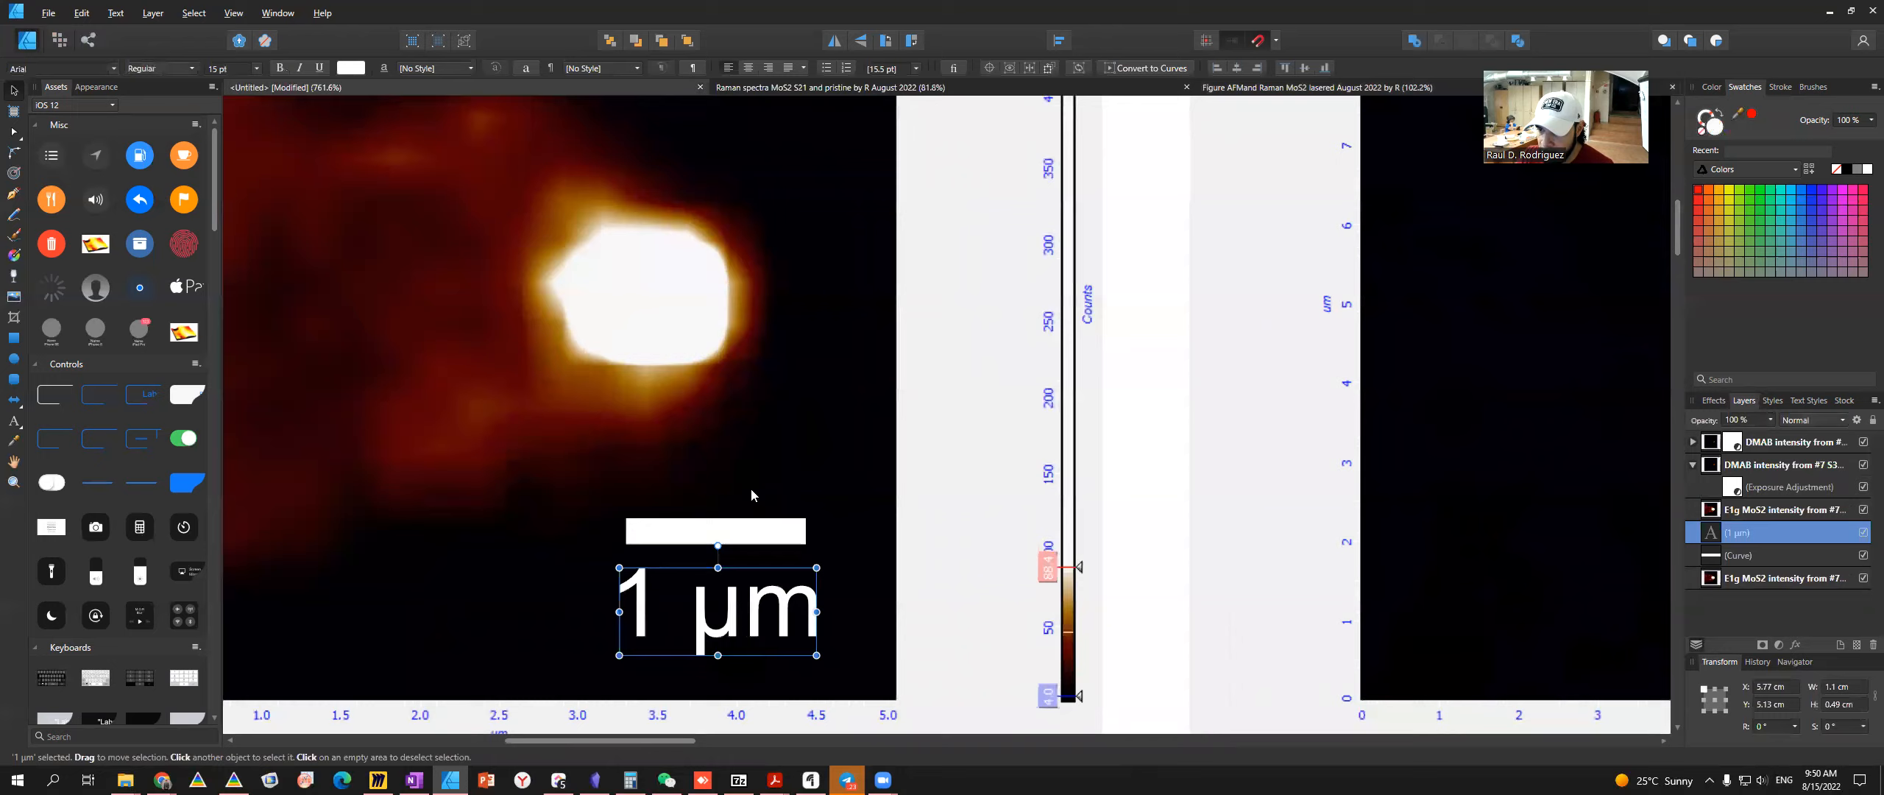
scroll(781, 602, "down", 2)
scroll(781, 603, "up", 2)
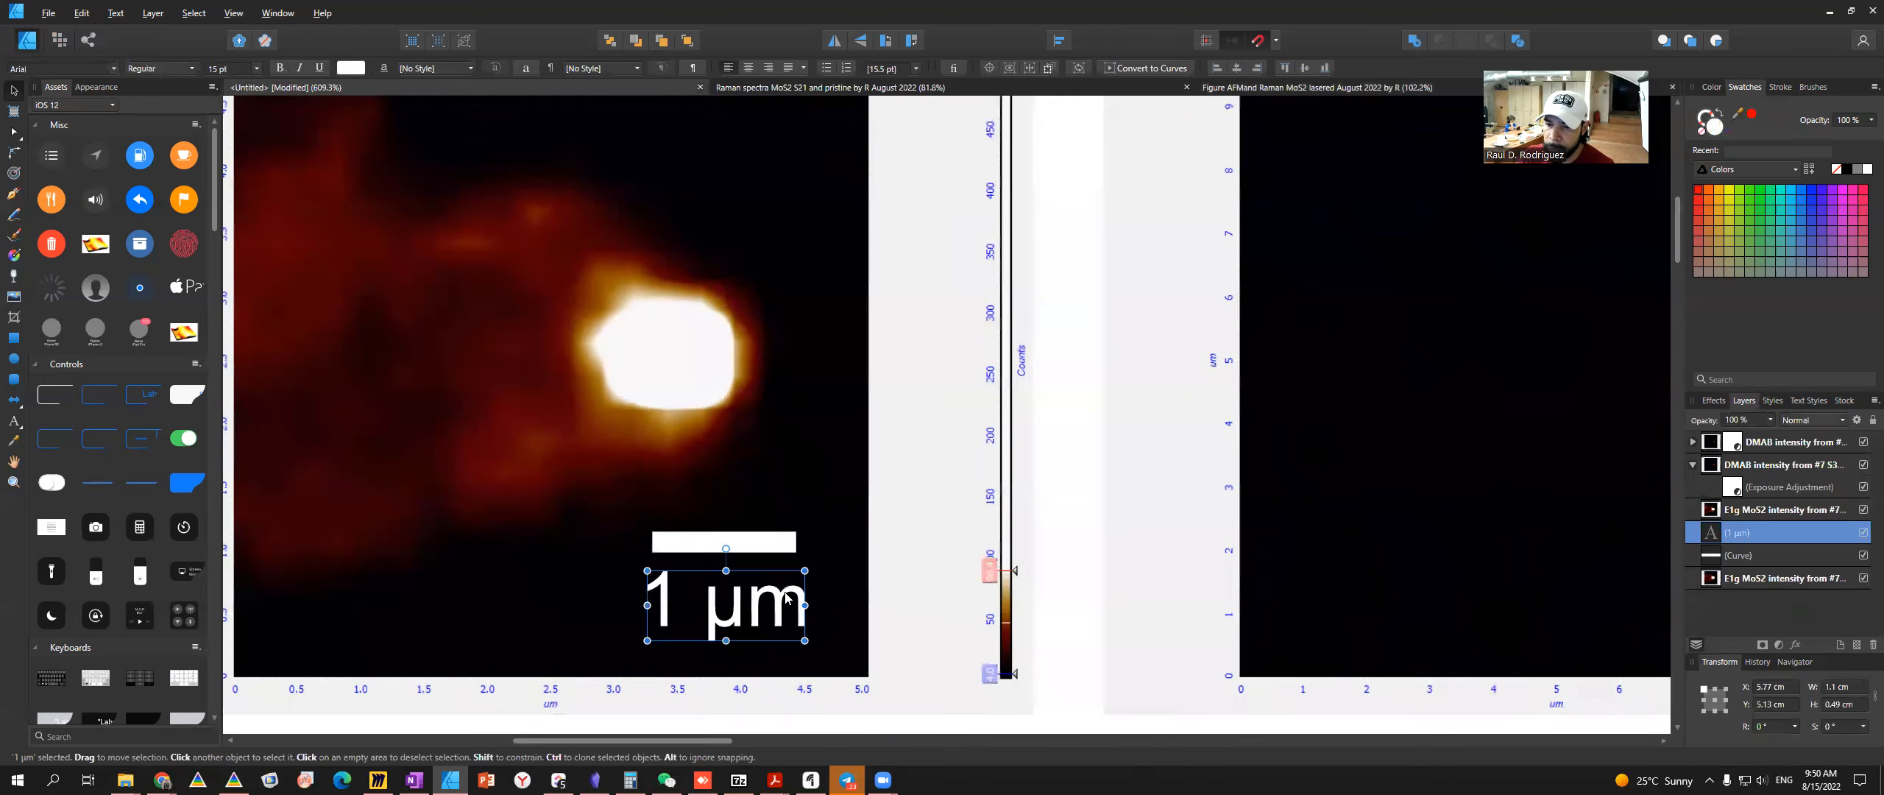
left_click_drag(592, 561, 876, 514)
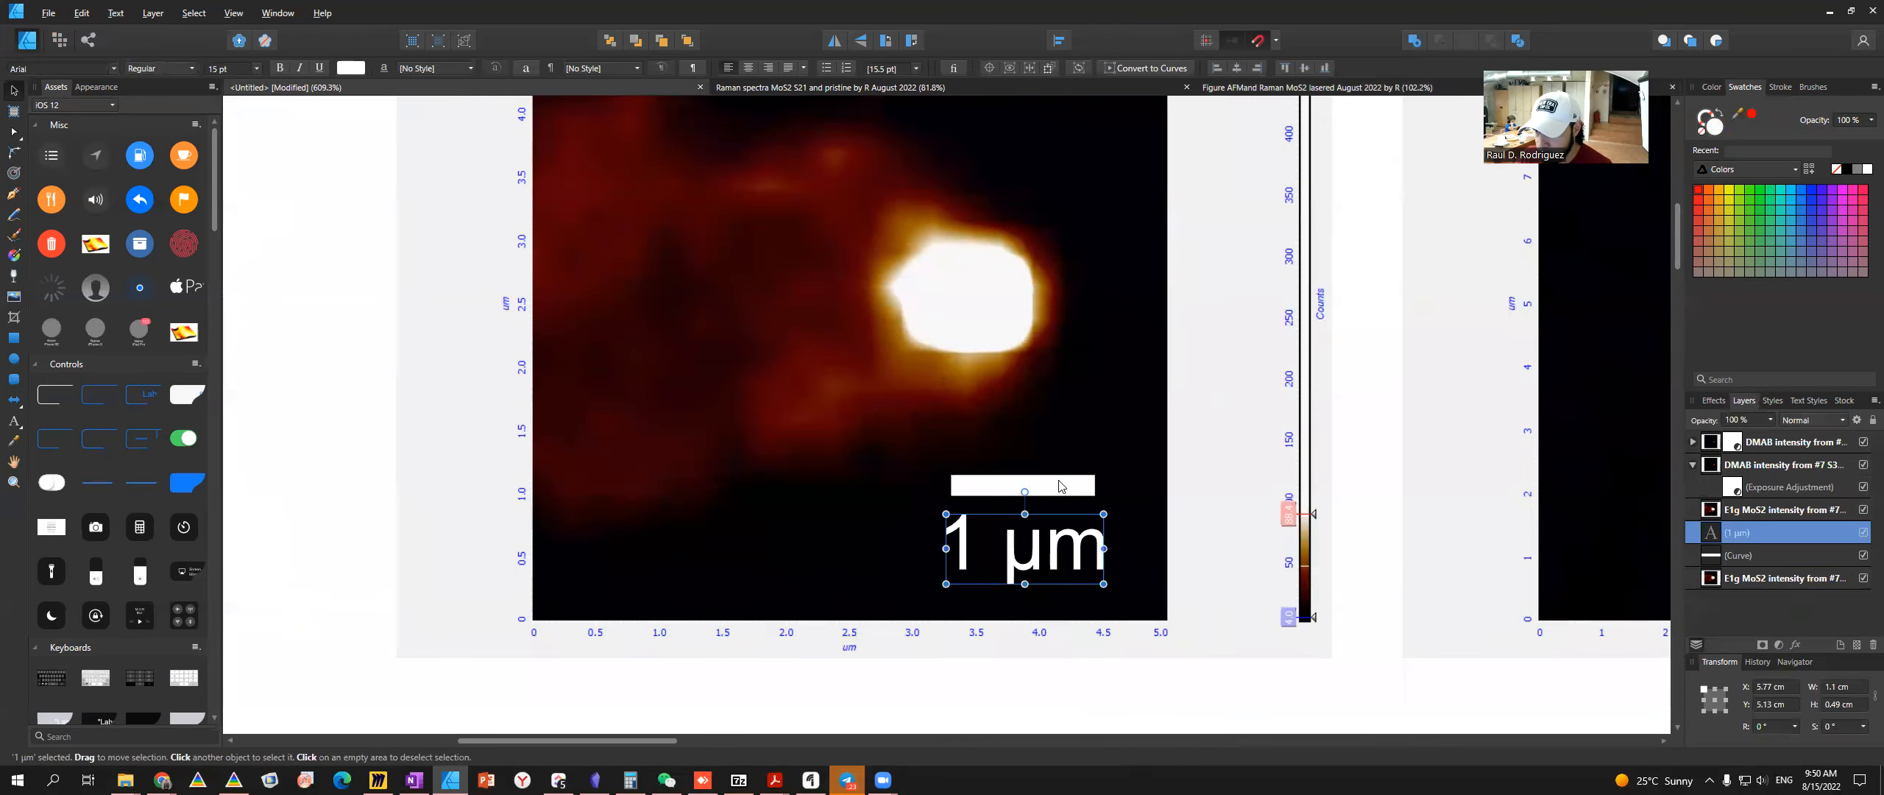
left_click(1063, 488)
left_click_drag(1030, 489, 639, 587)
scroll(622, 609, "up", 5)
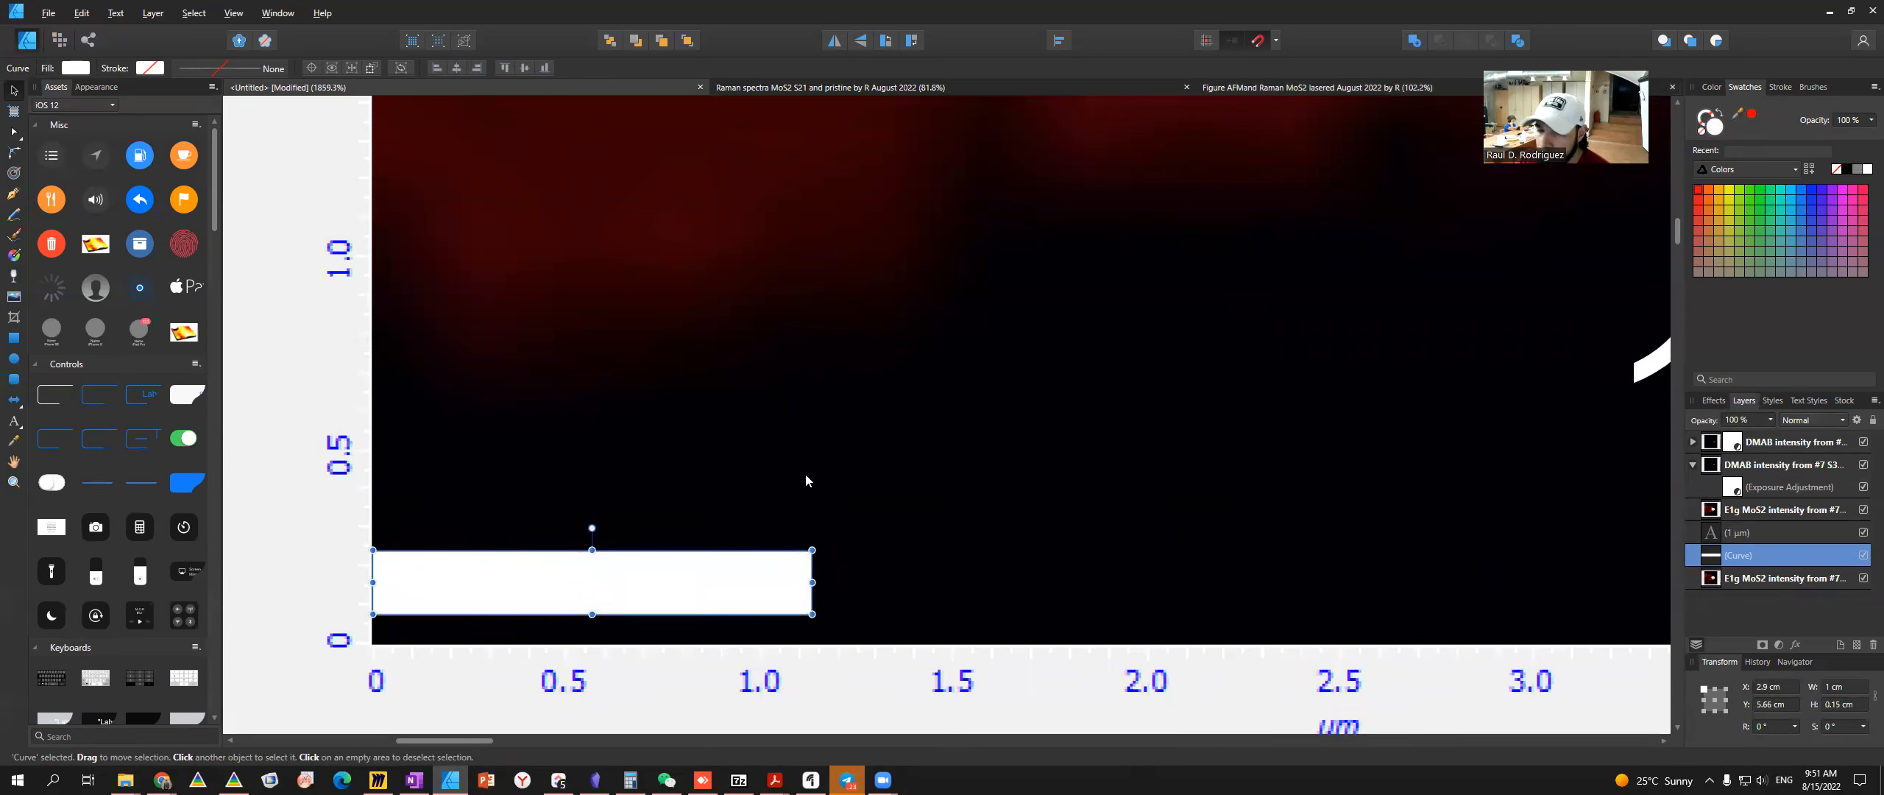
scroll(564, 620, "up", 2)
left_click_drag(713, 426, 714, 493)
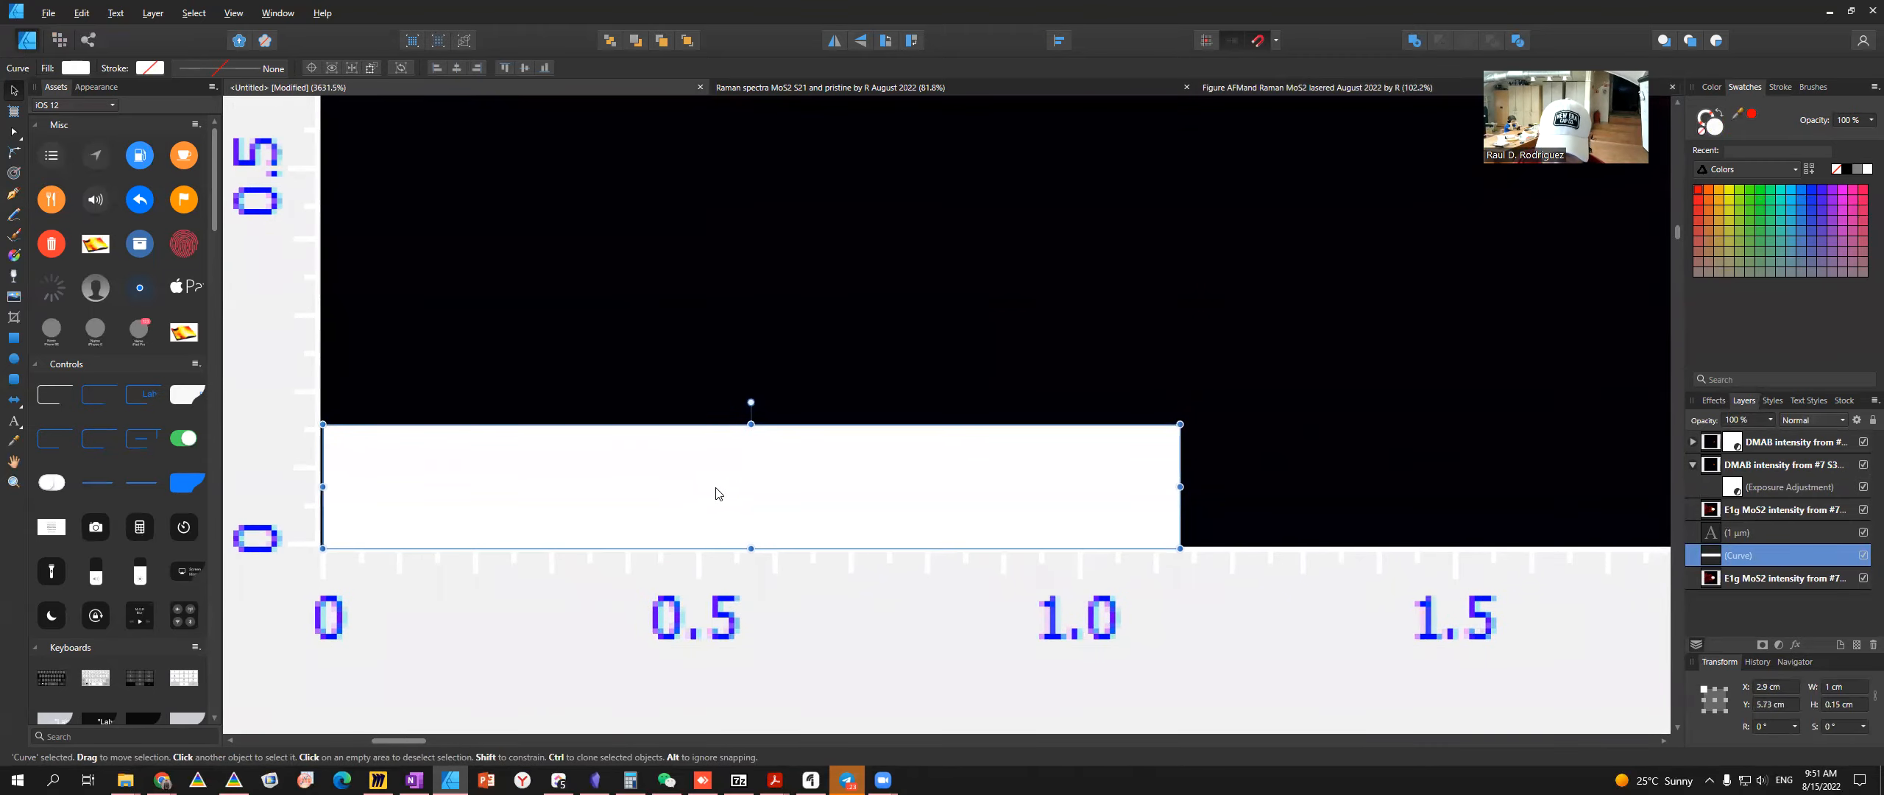
left_click_drag(1178, 487, 1080, 513)
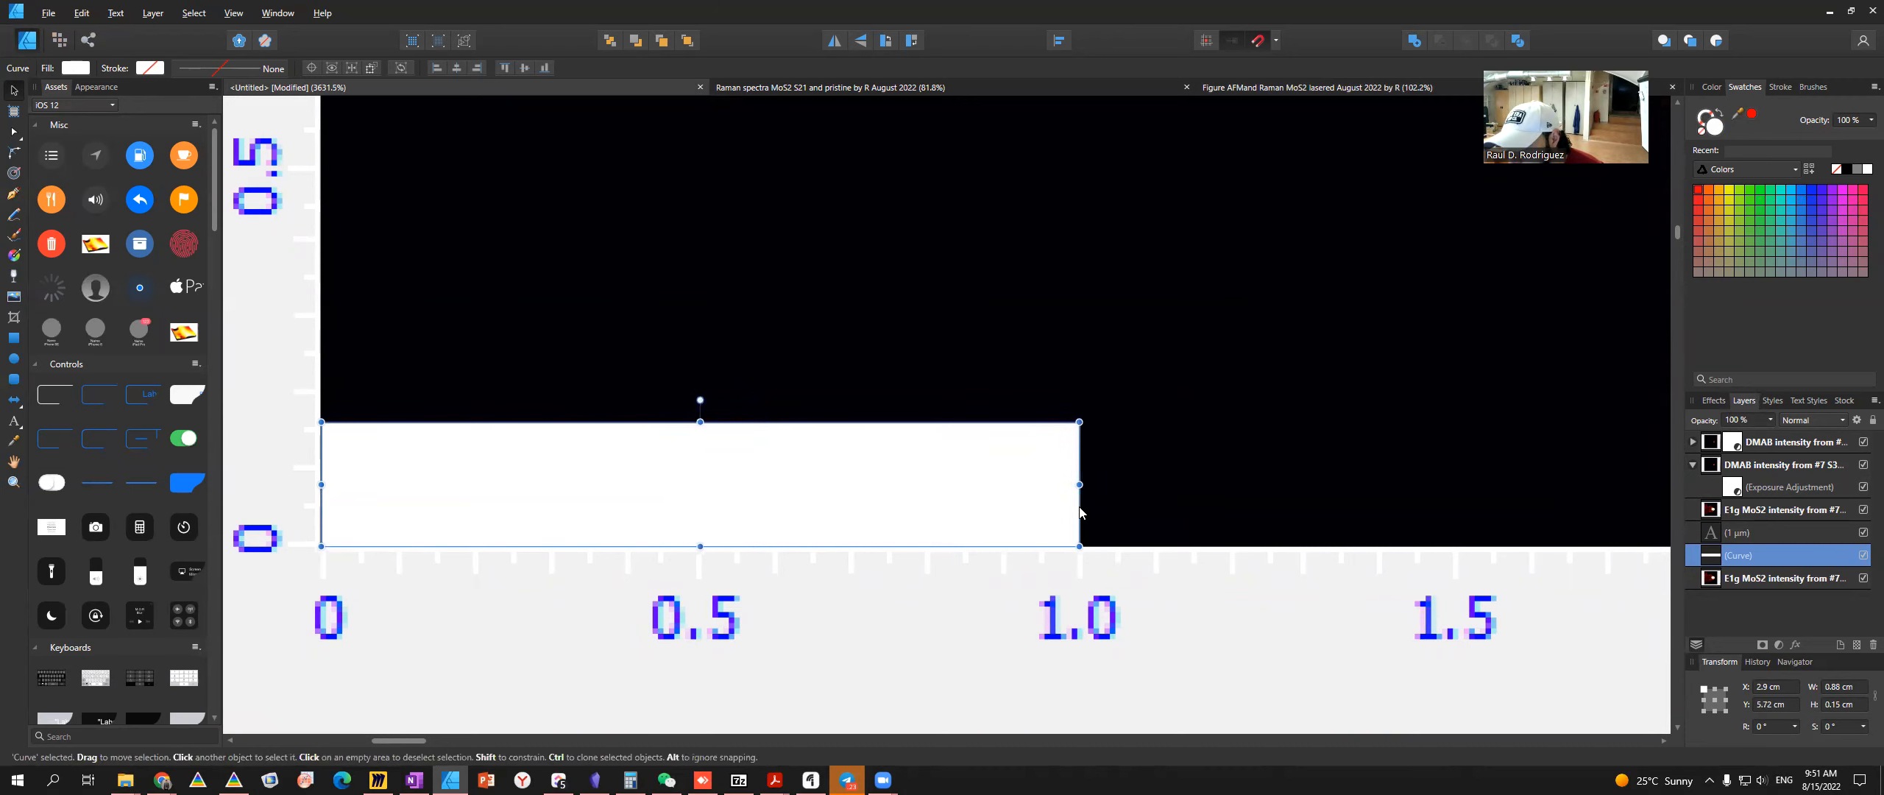
- Move the resized scale bar back above the 1 µm label on the E1g map
scroll(1067, 480, "down", 10)
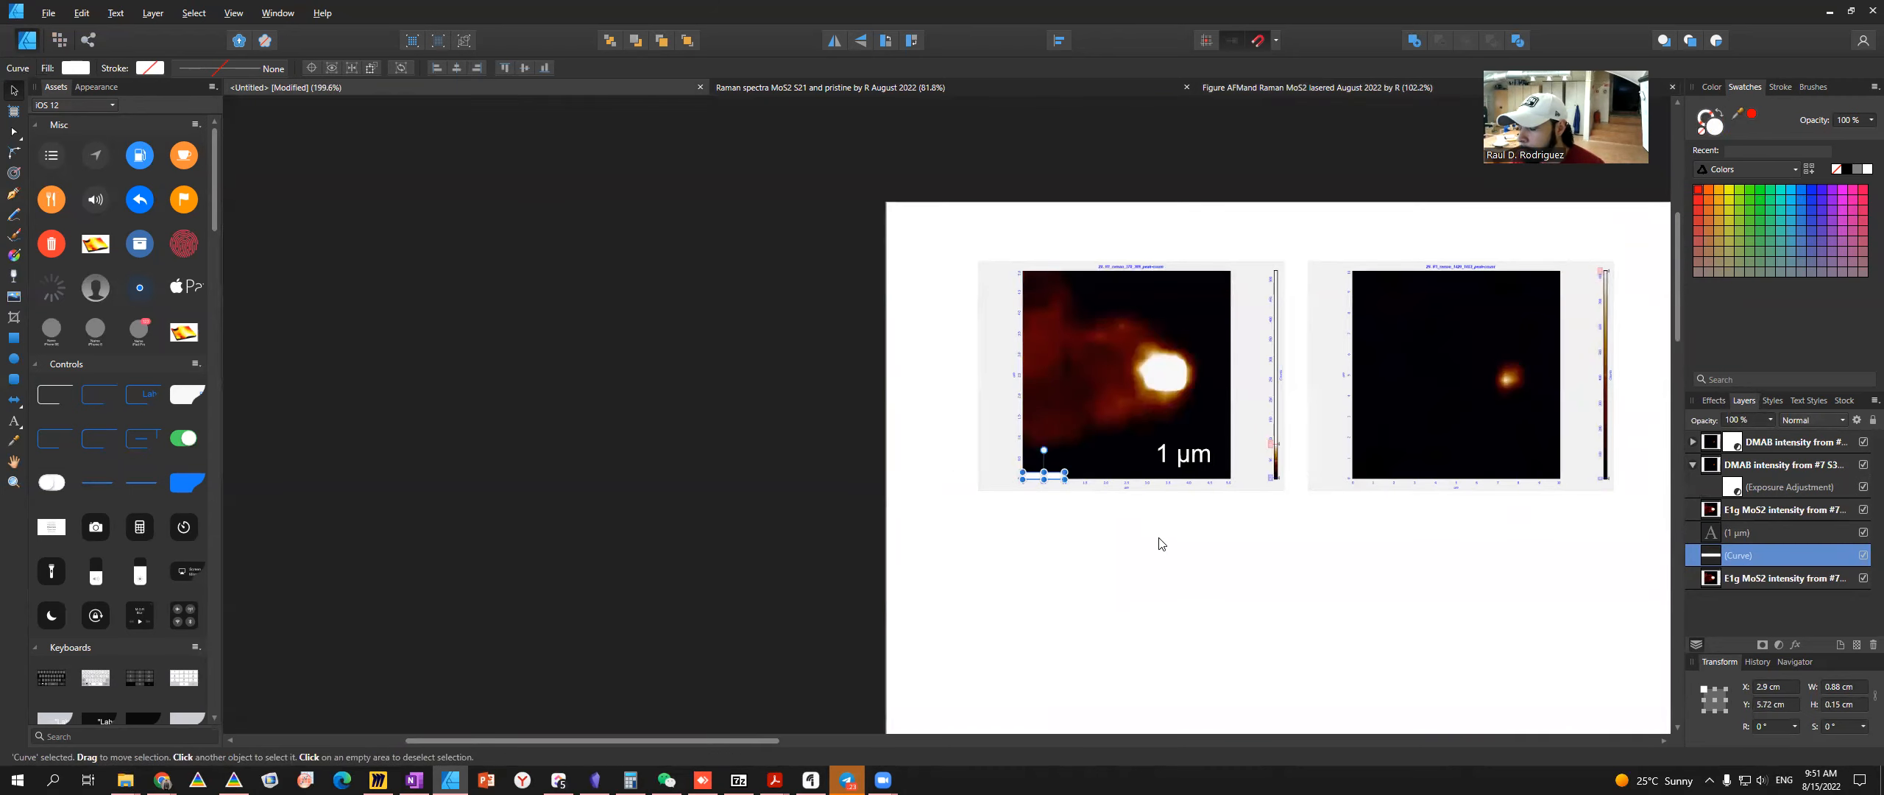
left_click_drag(1055, 479, 1194, 436)
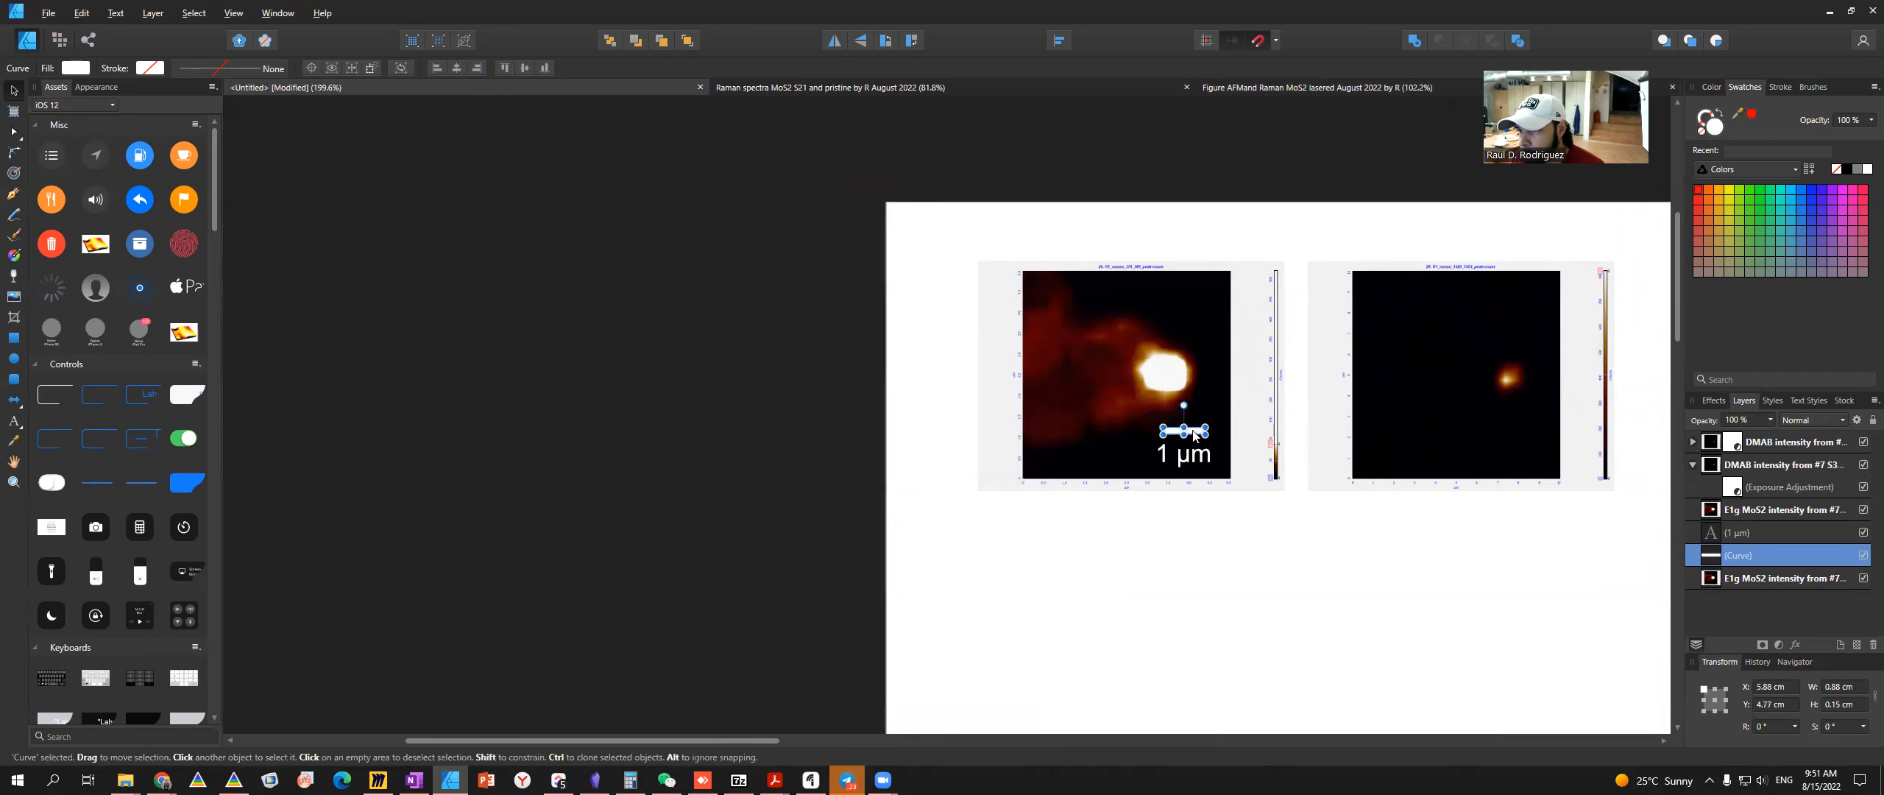
scroll(1190, 435, "up", 5)
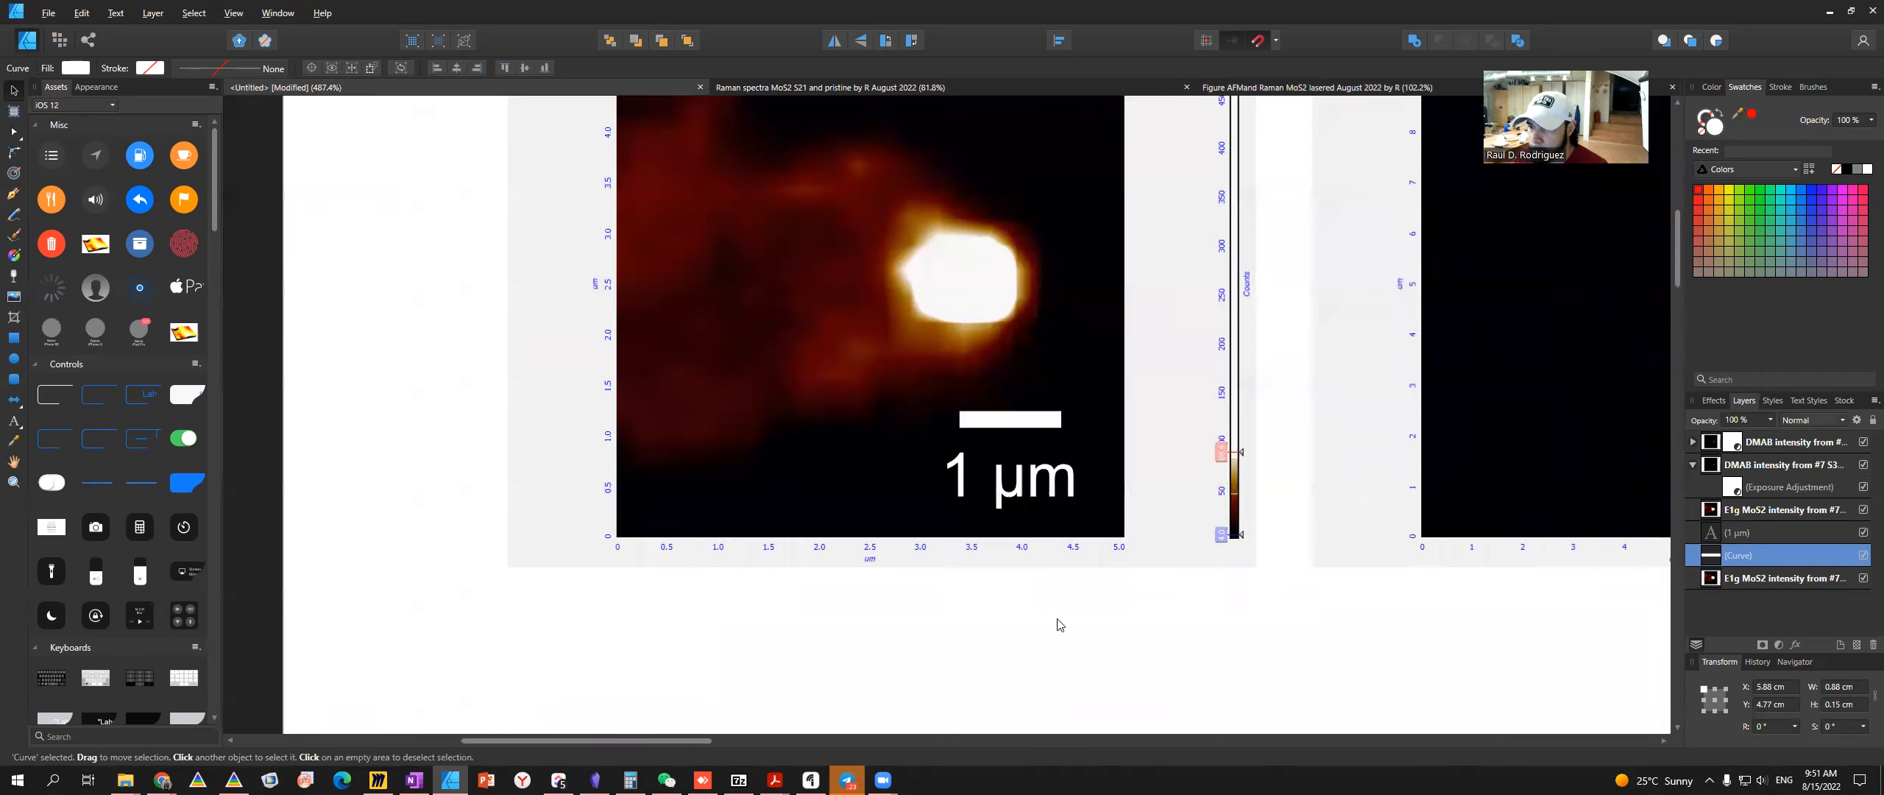
scroll(830, 330, "down", 3)
- Move the DMAB map to X 9.49 cm, keeping it level with the E1g map and widening the gap between them
left_click(803, 289)
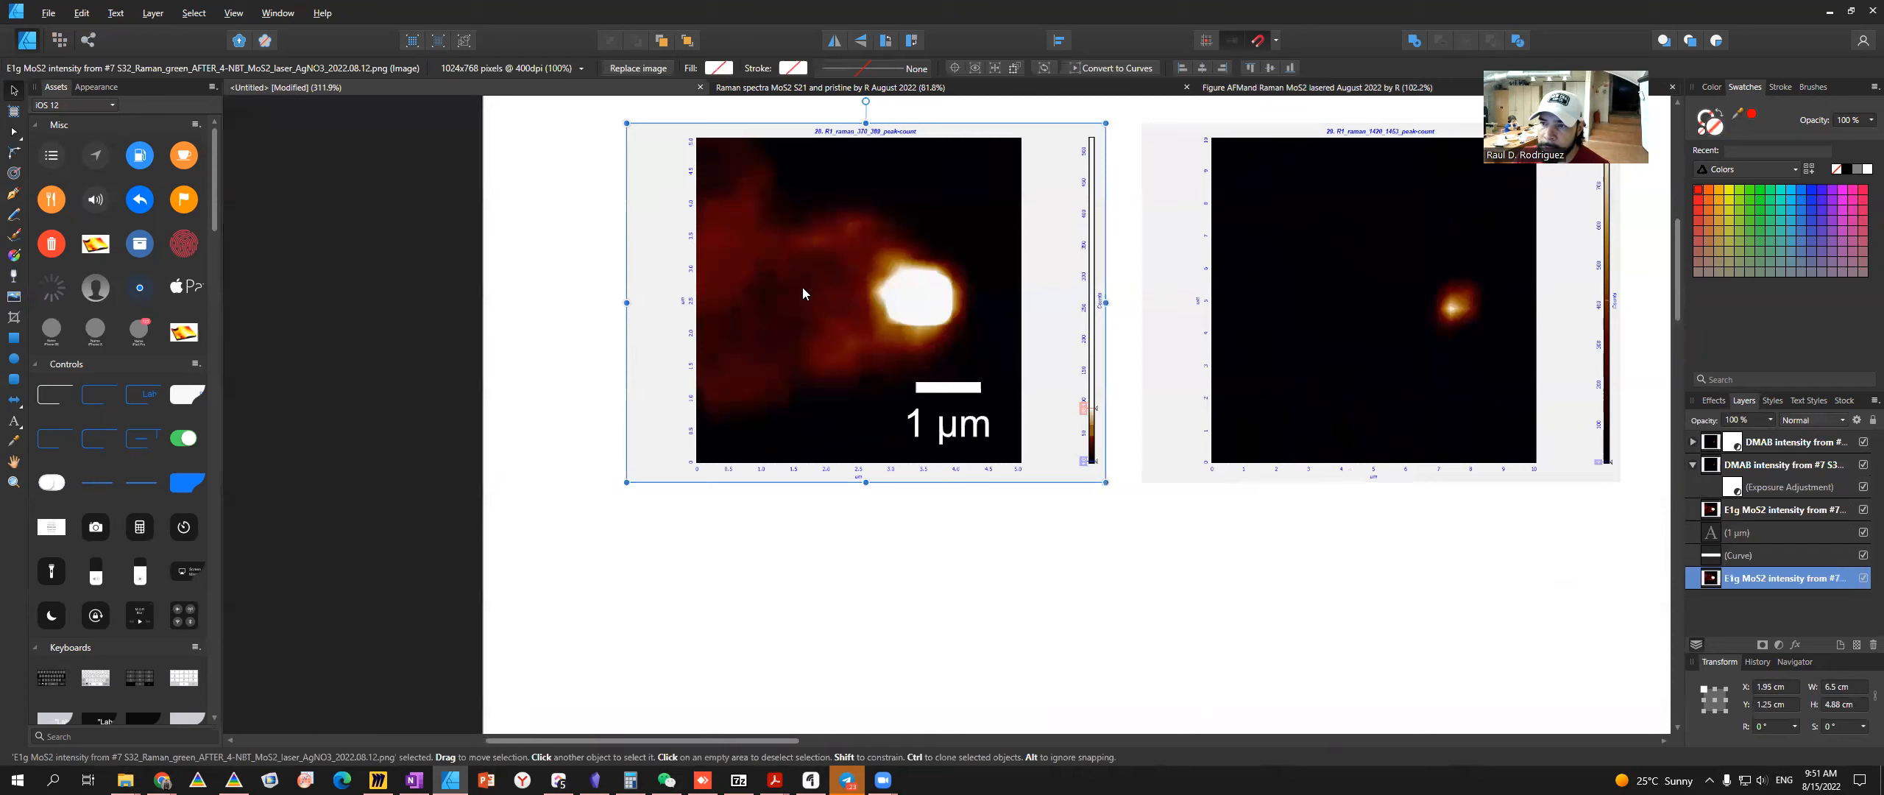
left_click(1376, 353)
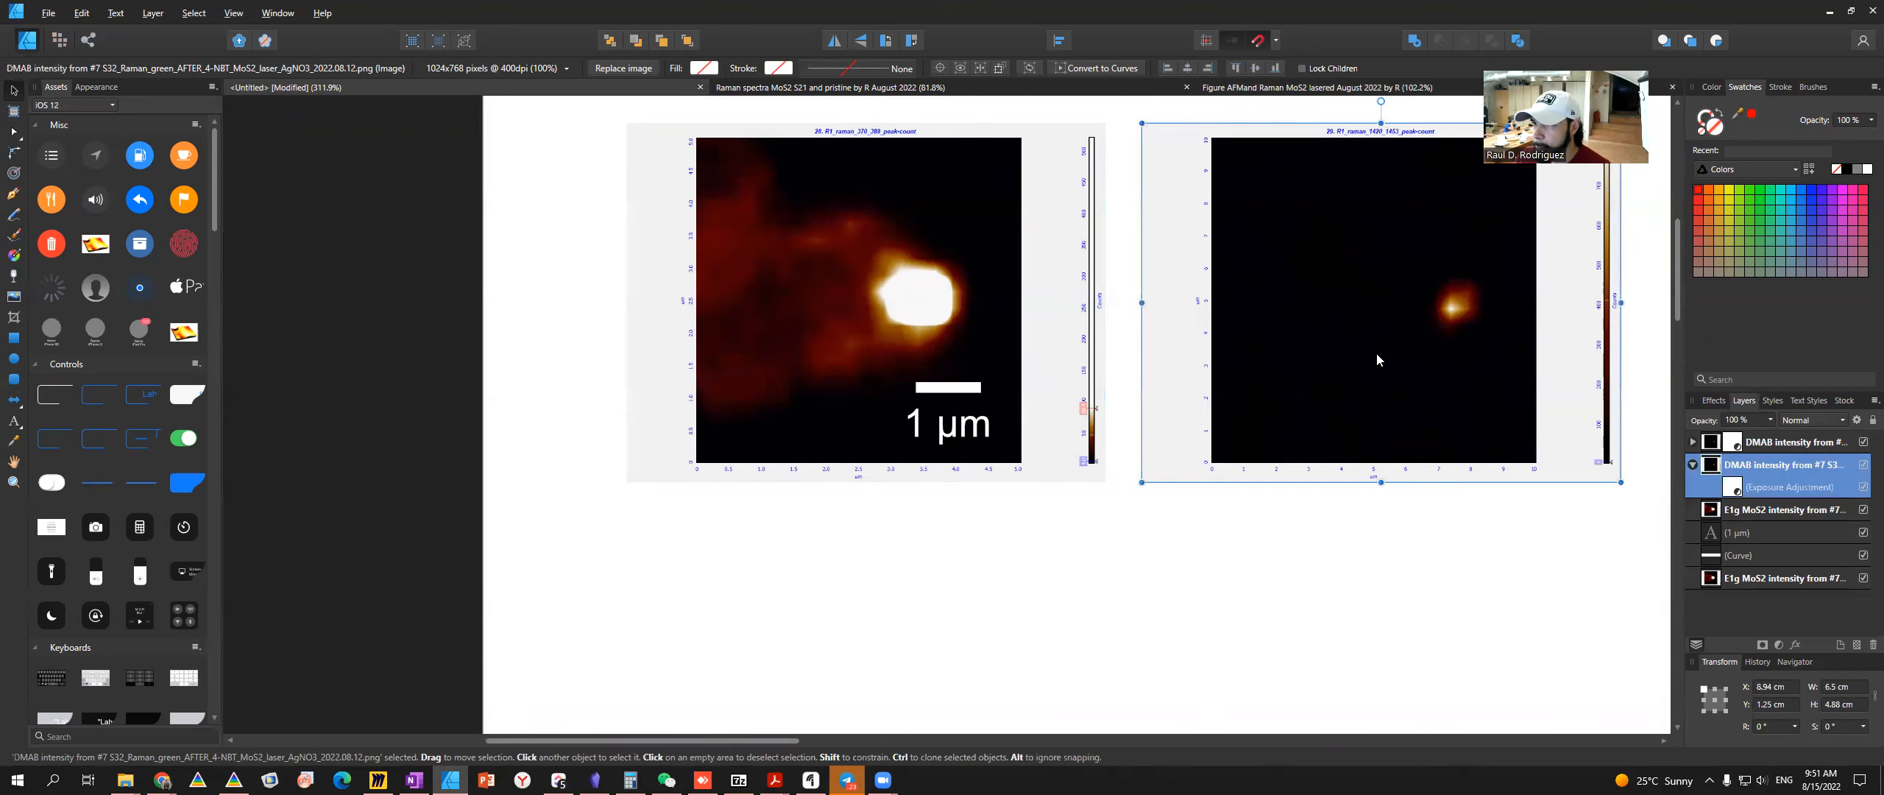
left_click_drag(1377, 353, 1288, 368)
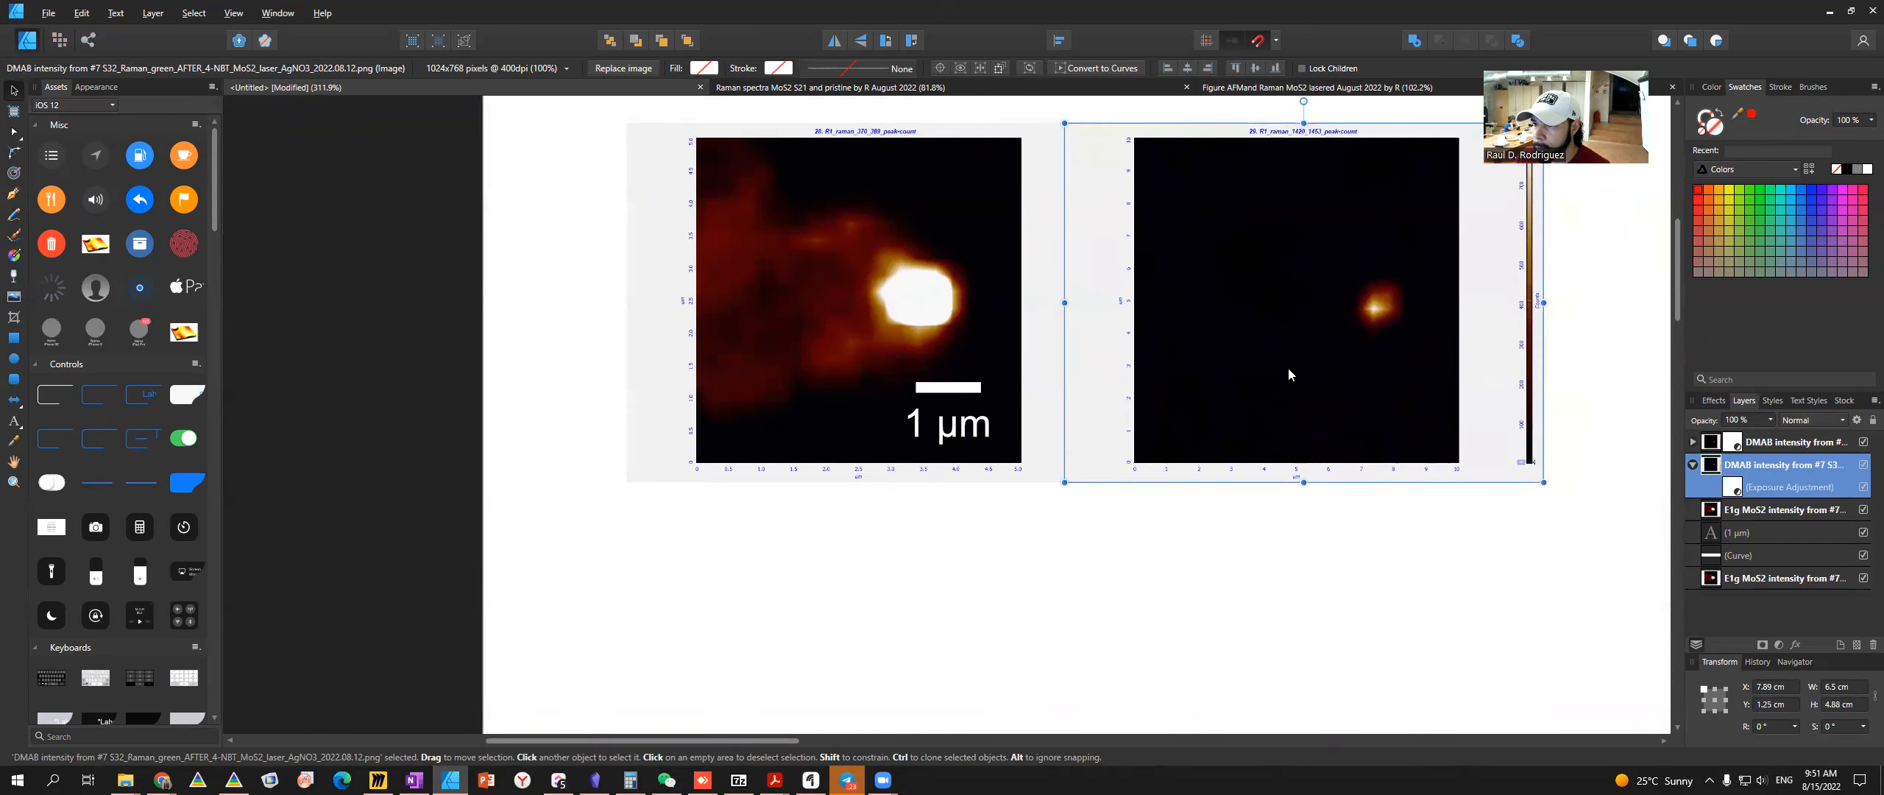
left_click_drag(1281, 419, 1391, 412)
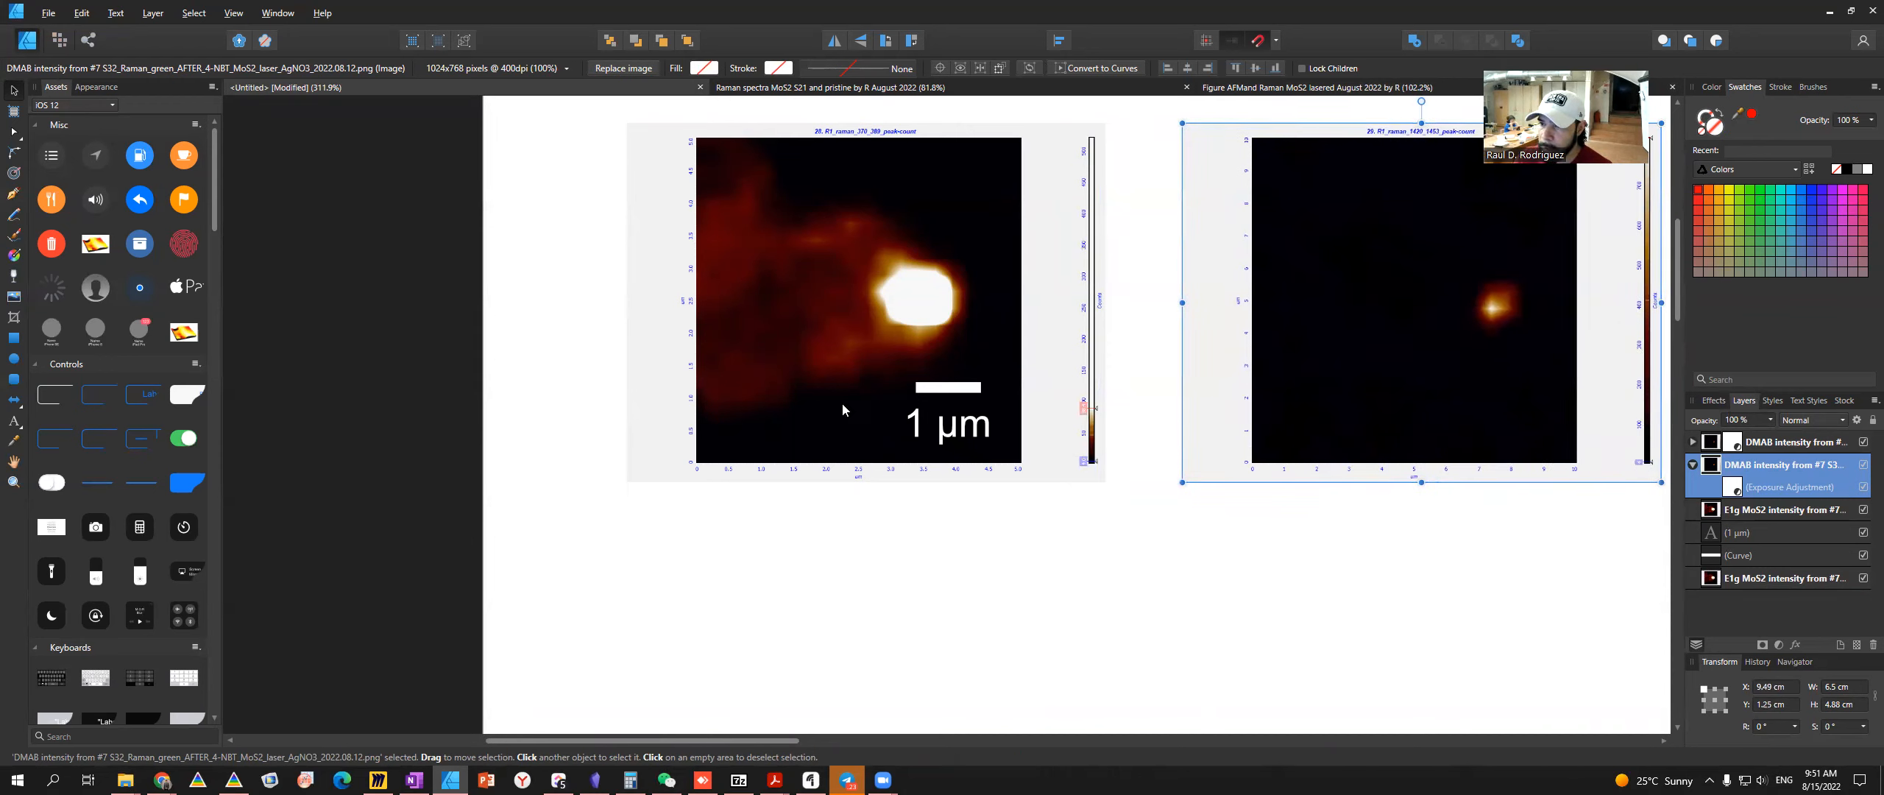
- Crop the E1g map image at its bottom, top and left to the black map area, removing the title and both axes
left_click(782, 494)
left_click(758, 420)
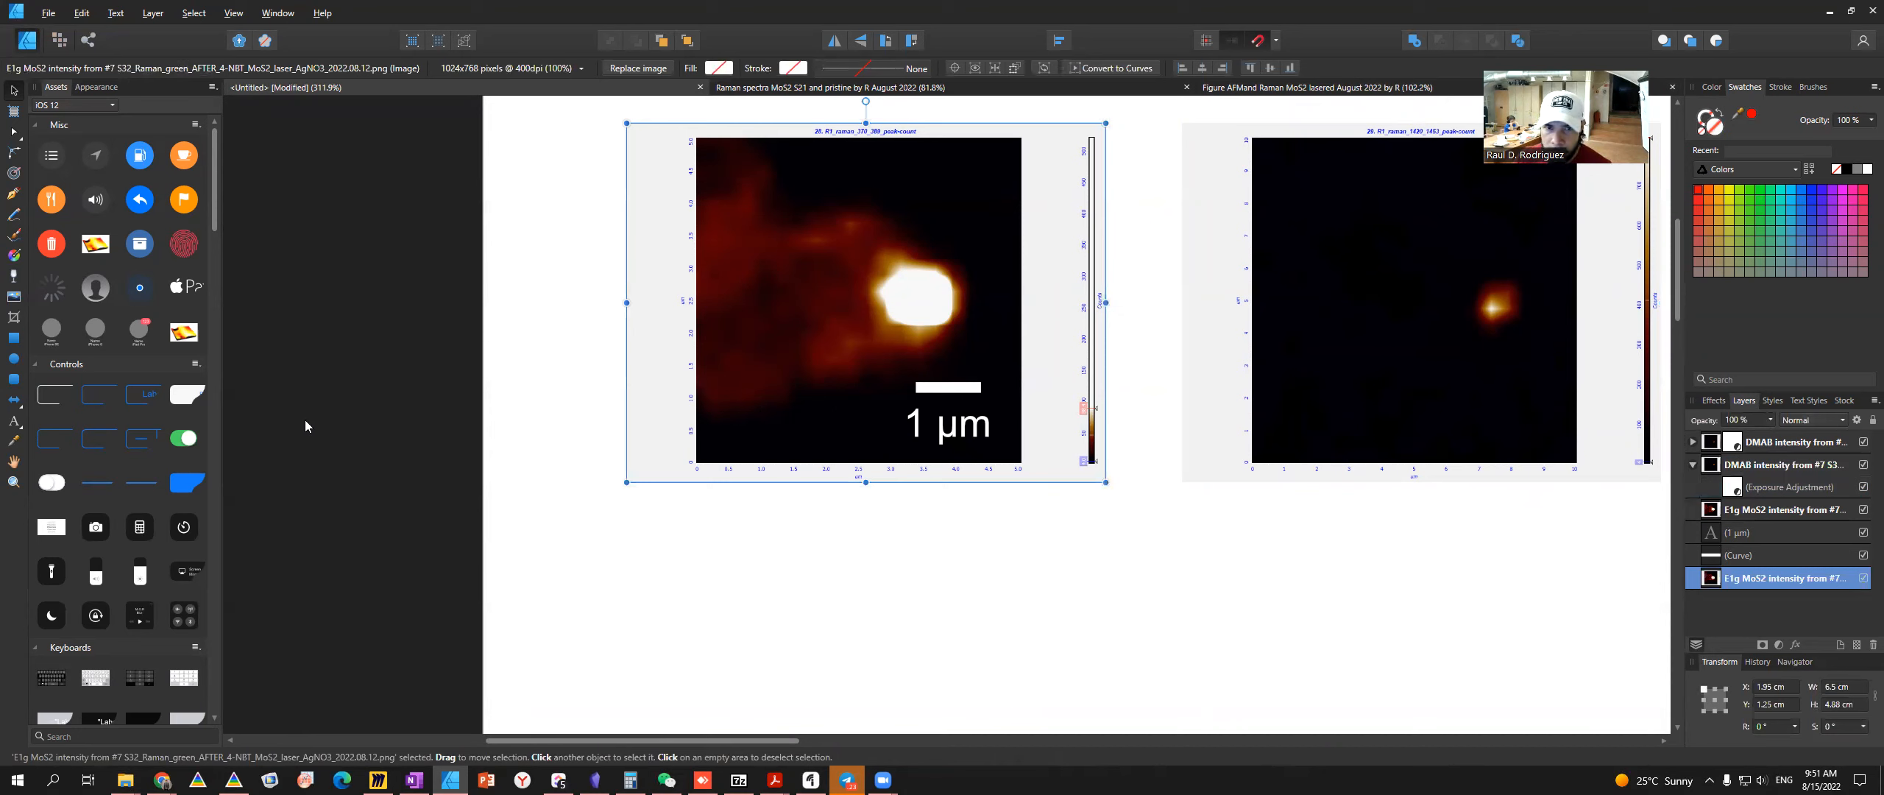
left_click(13, 318)
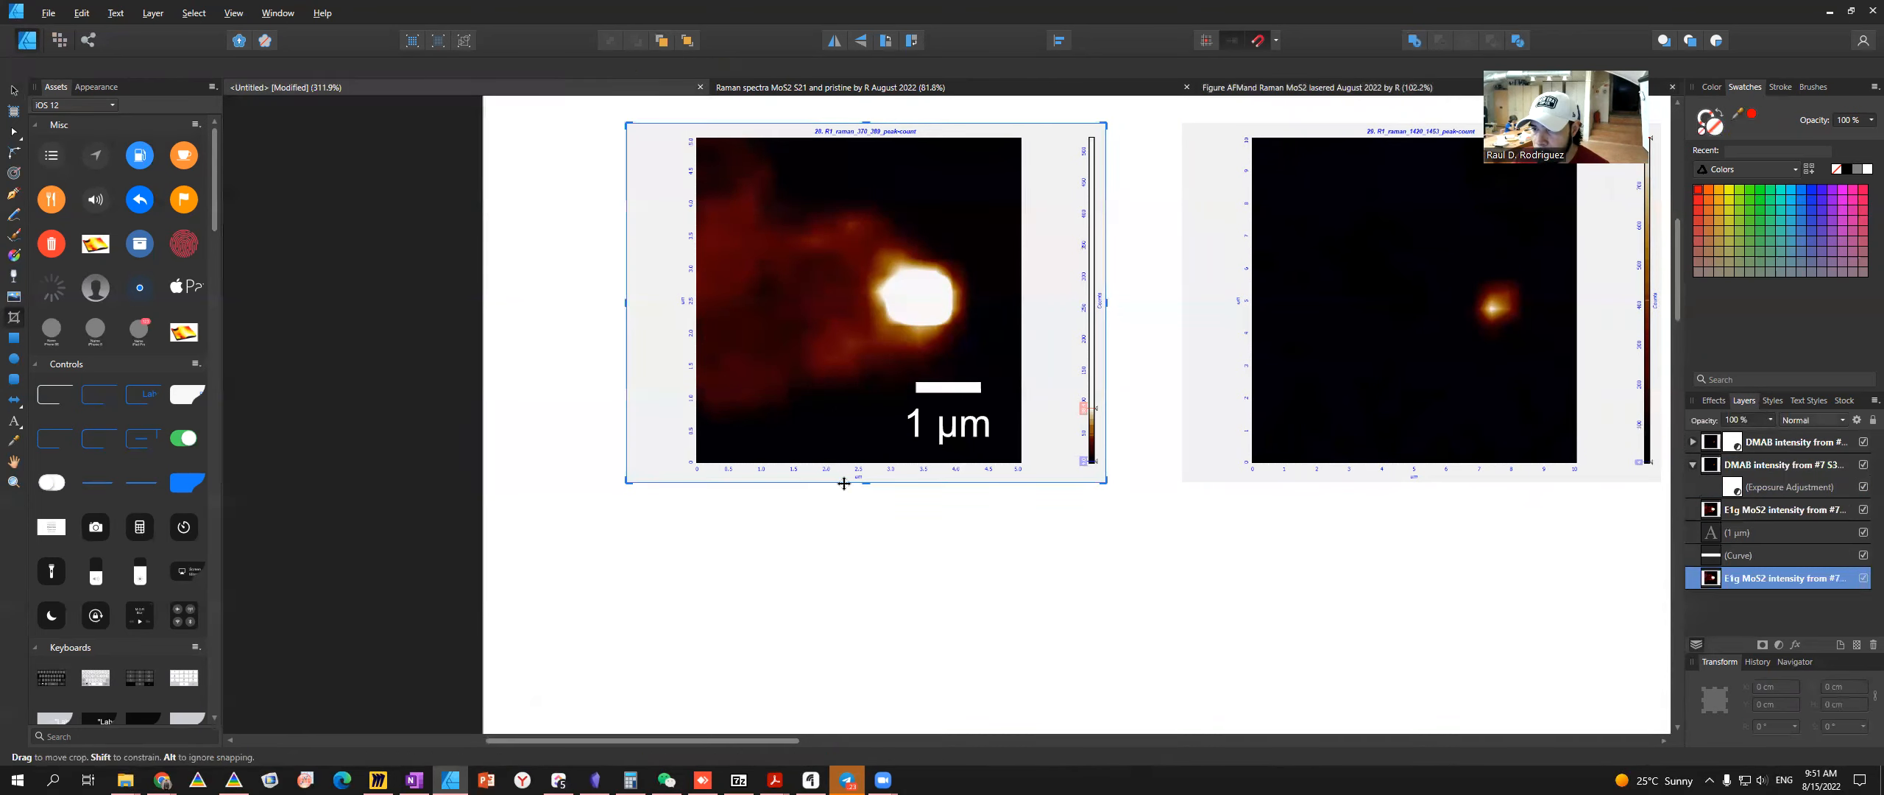
left_click_drag(865, 482, 862, 463)
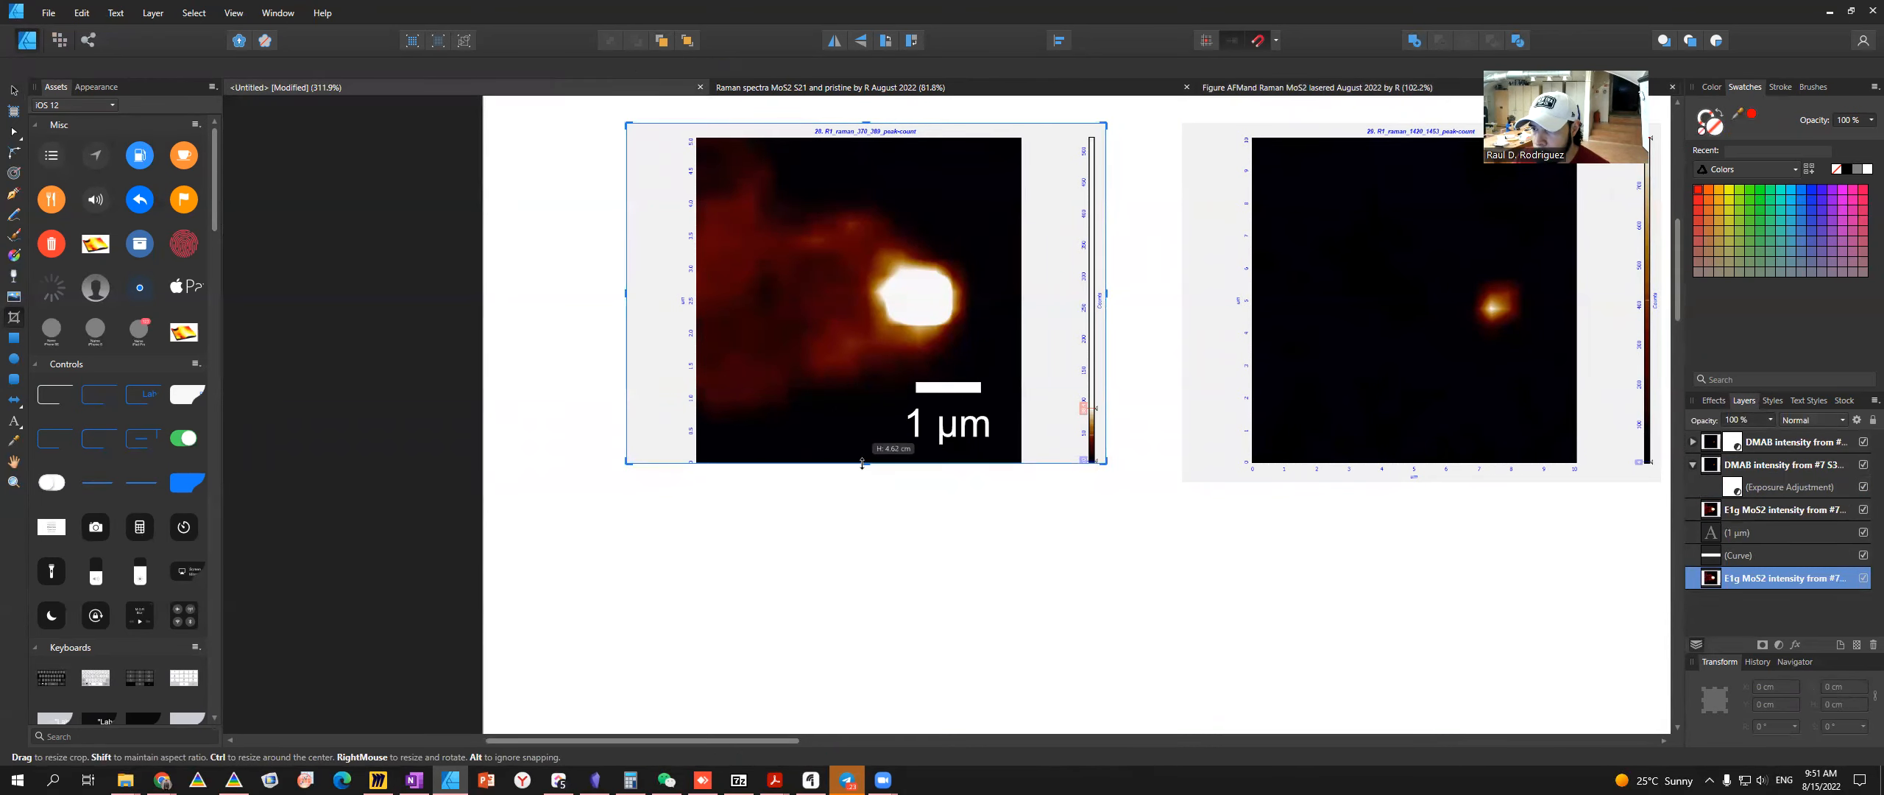
scroll(855, 149, "up", 2)
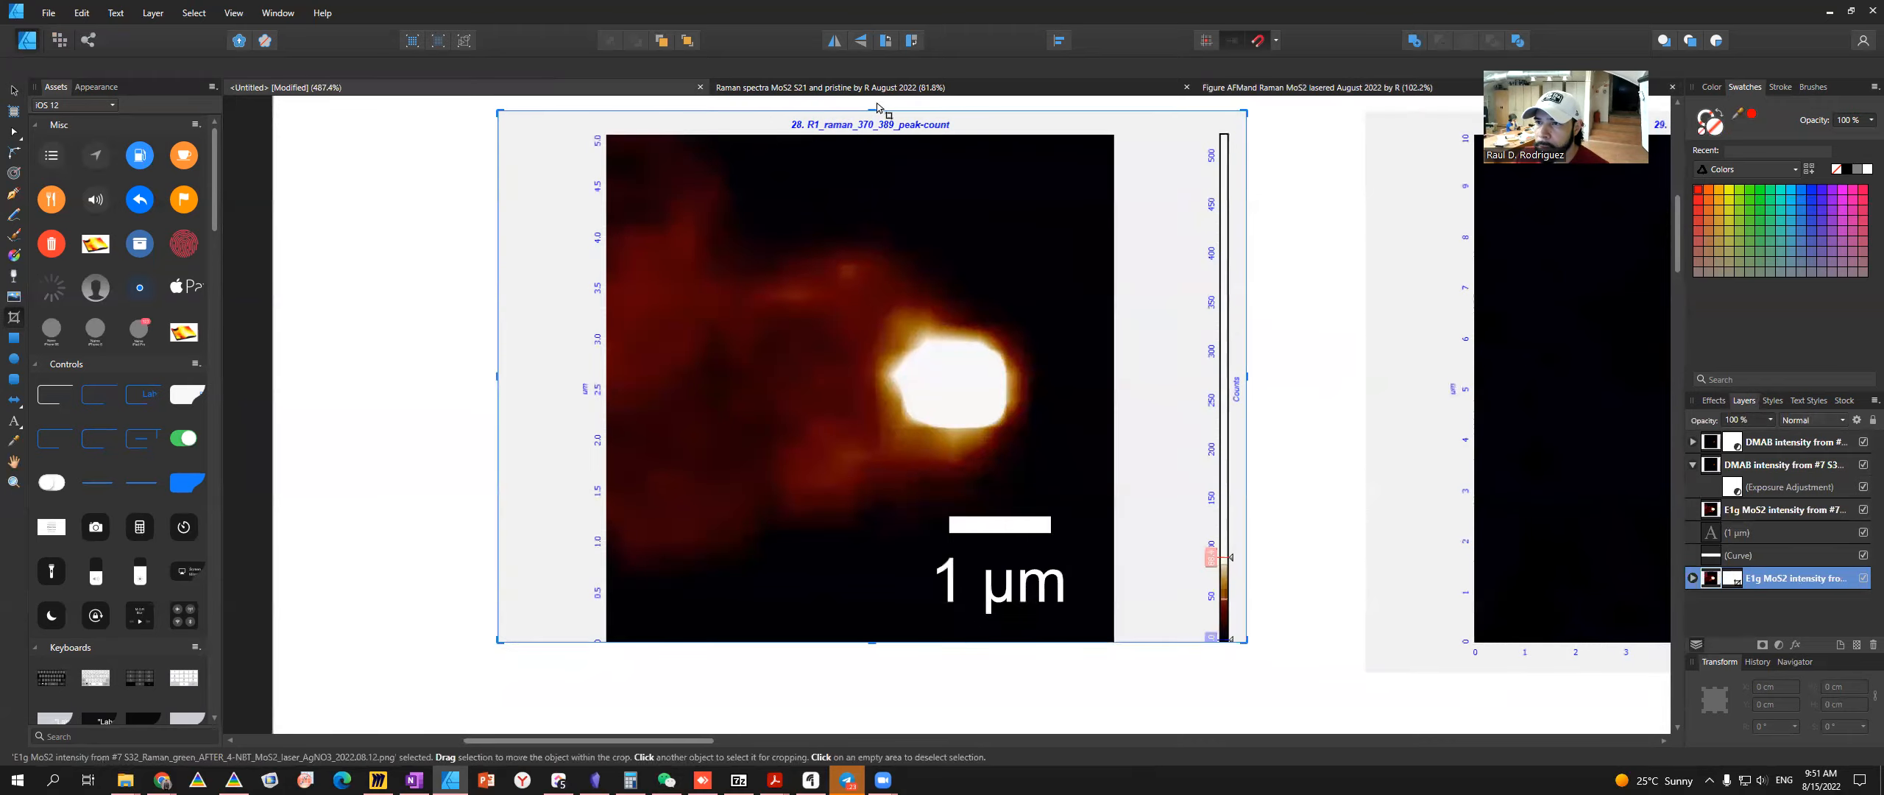
left_click_drag(870, 109, 881, 134)
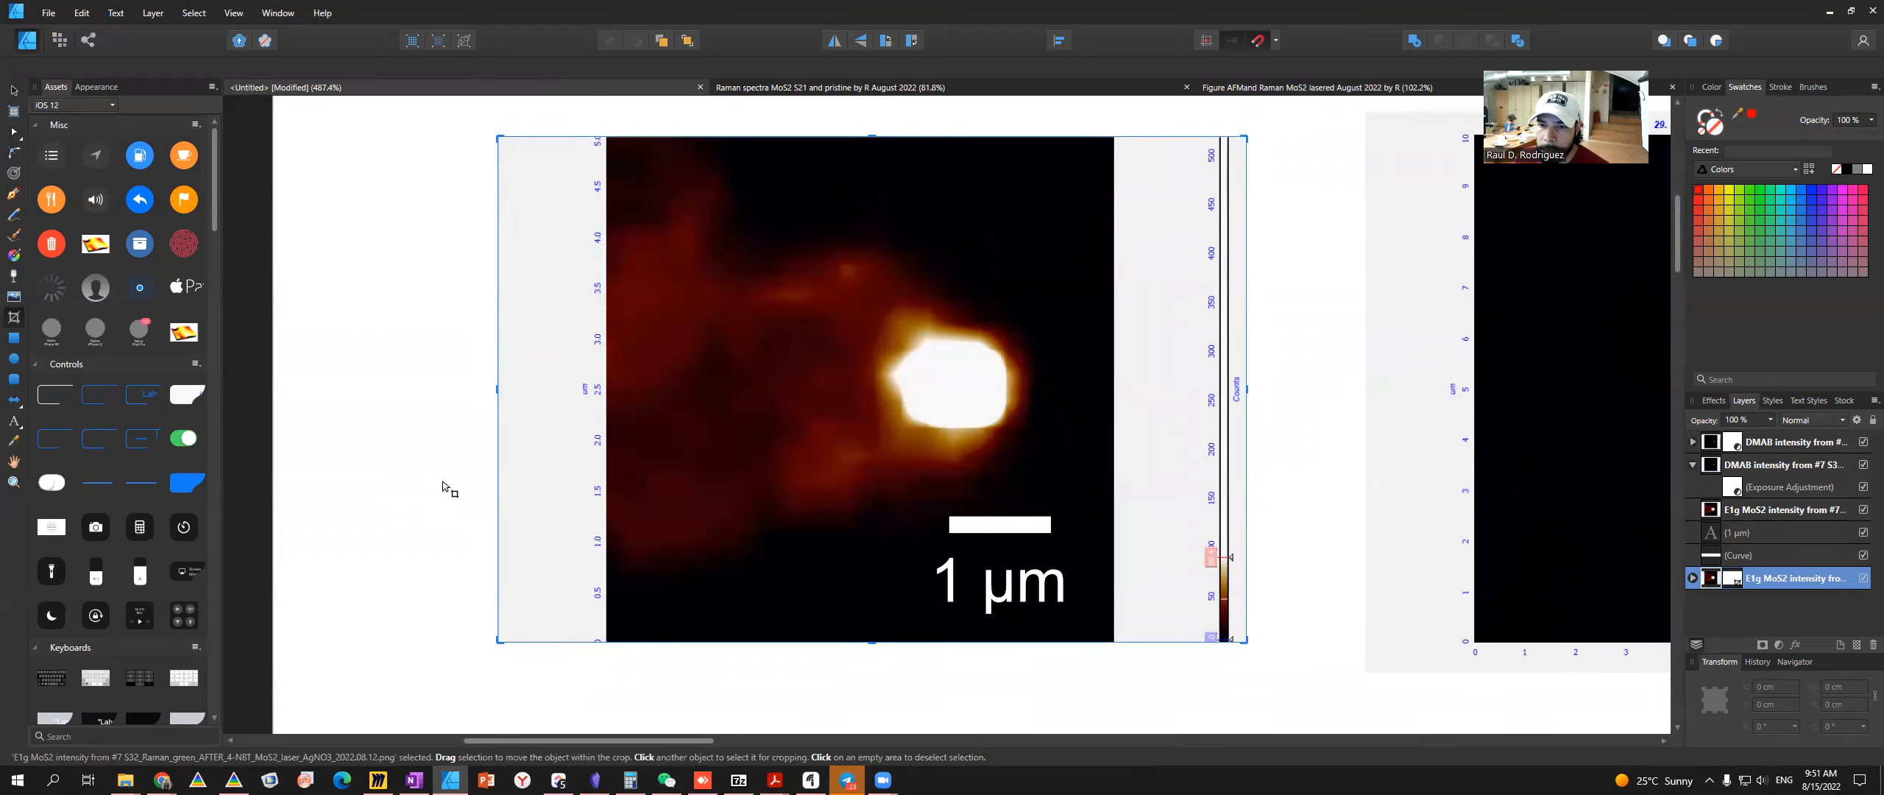
left_click_drag(499, 401, 608, 400)
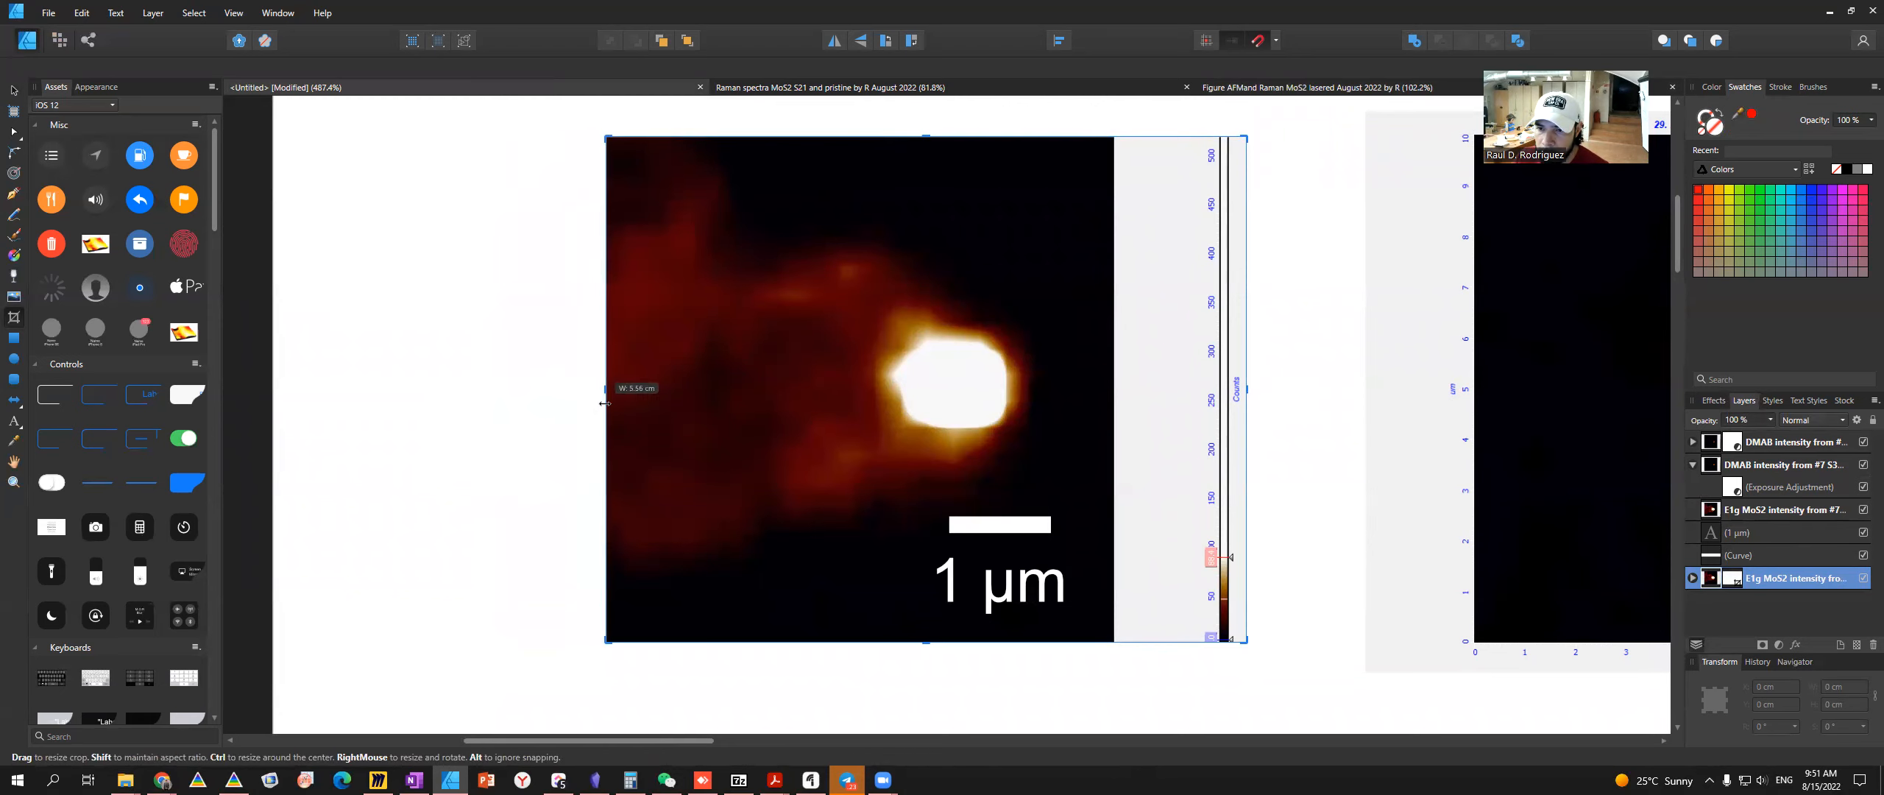
- Crop the DMAB map image at its bottom and top to the black map area, removing the horizontal axis and title
left_click(1461, 513)
scroll(1461, 513, "down", 5)
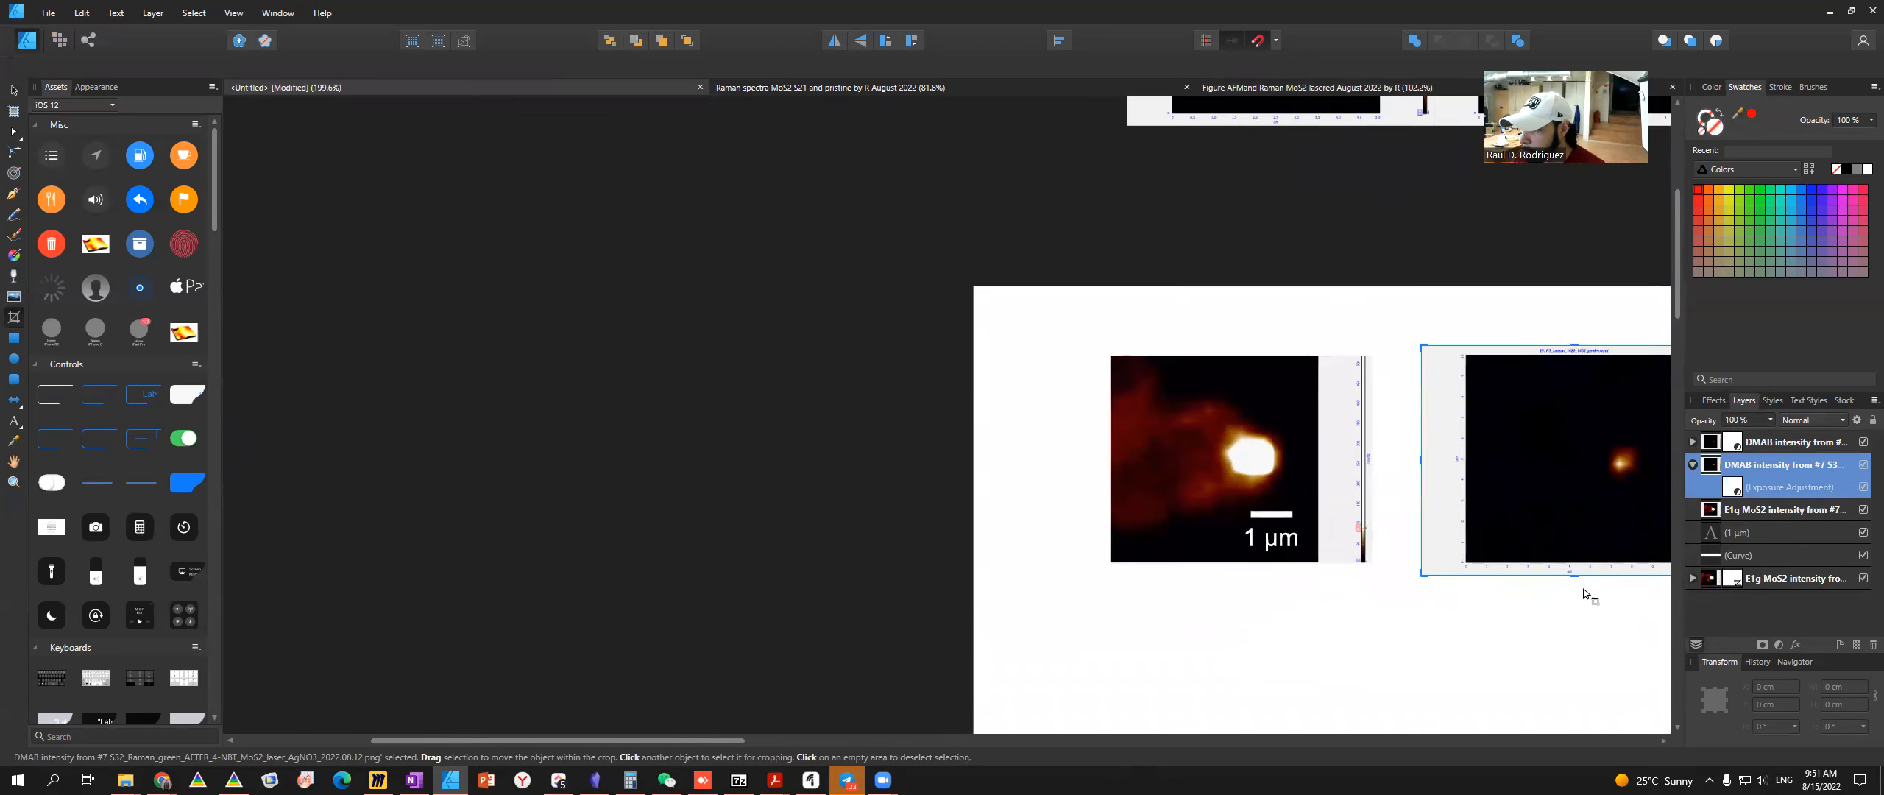
scroll(1261, 623, "right", 5)
left_click_drag(1169, 593, 1167, 581)
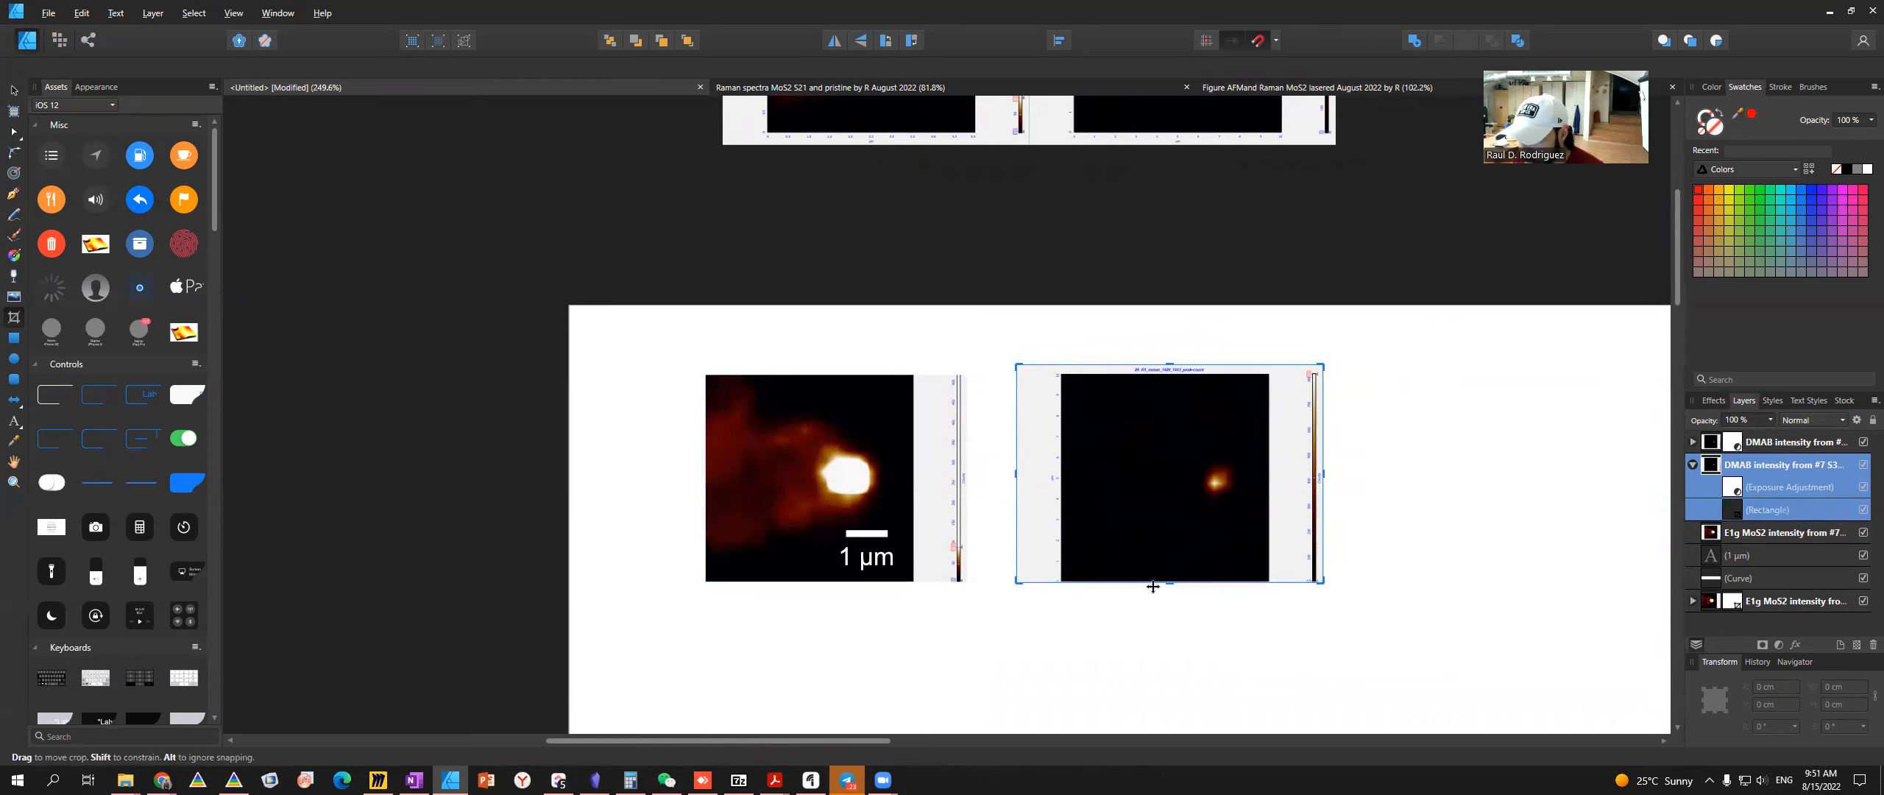
scroll(1148, 587, "up", 5)
scroll(984, 505, "down", 5)
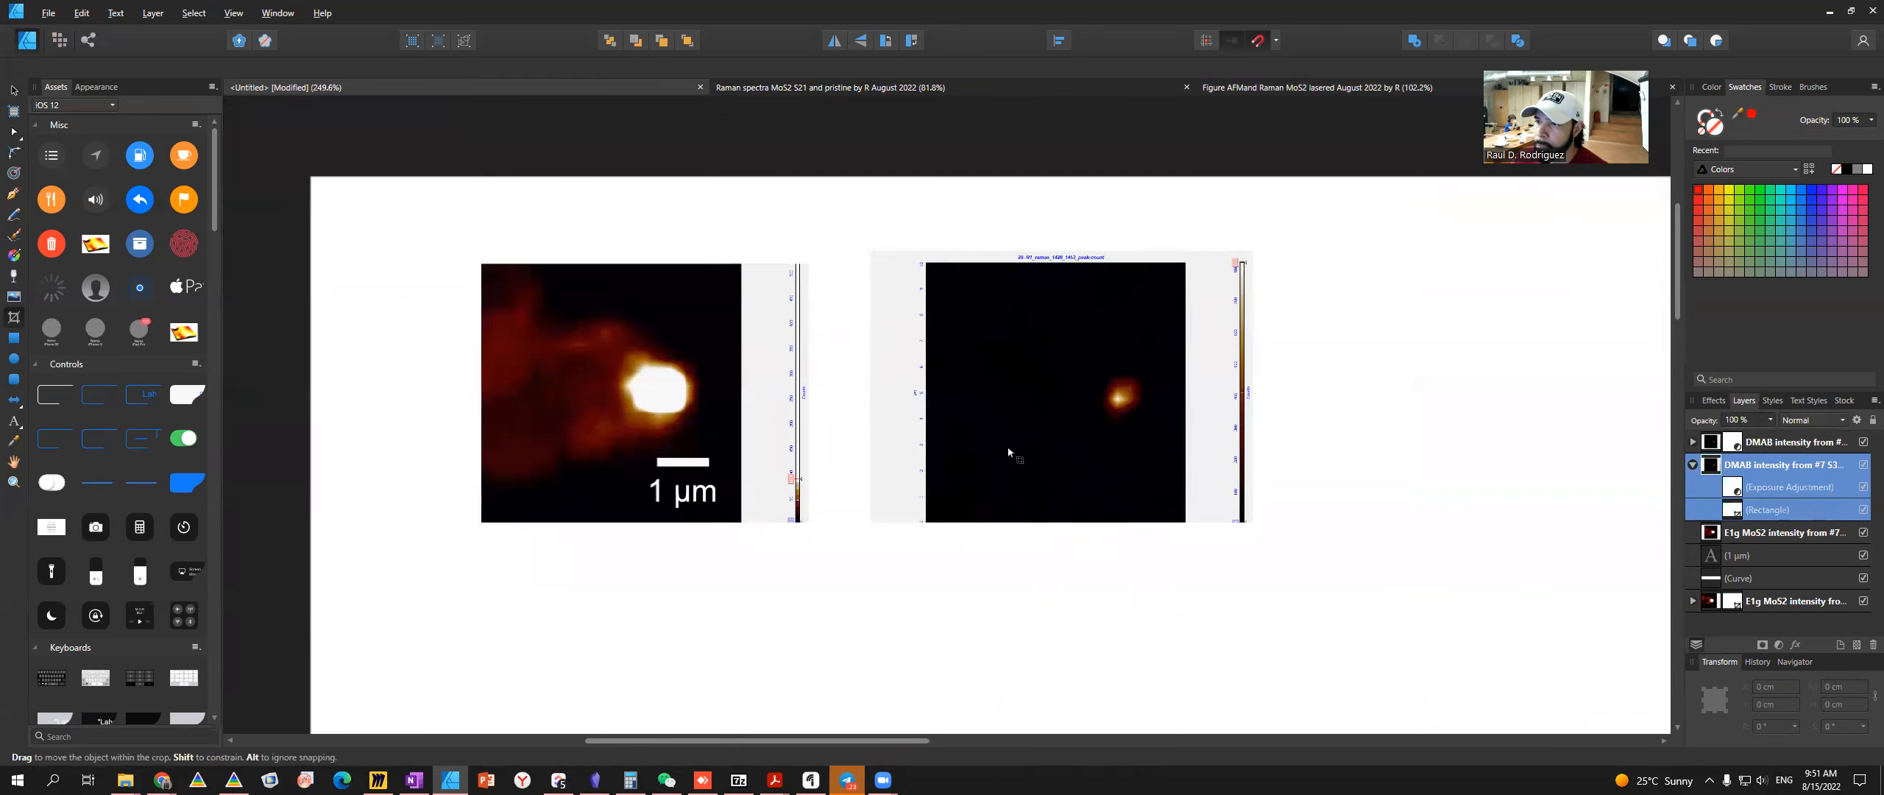
left_click_drag(1060, 248, 1061, 264)
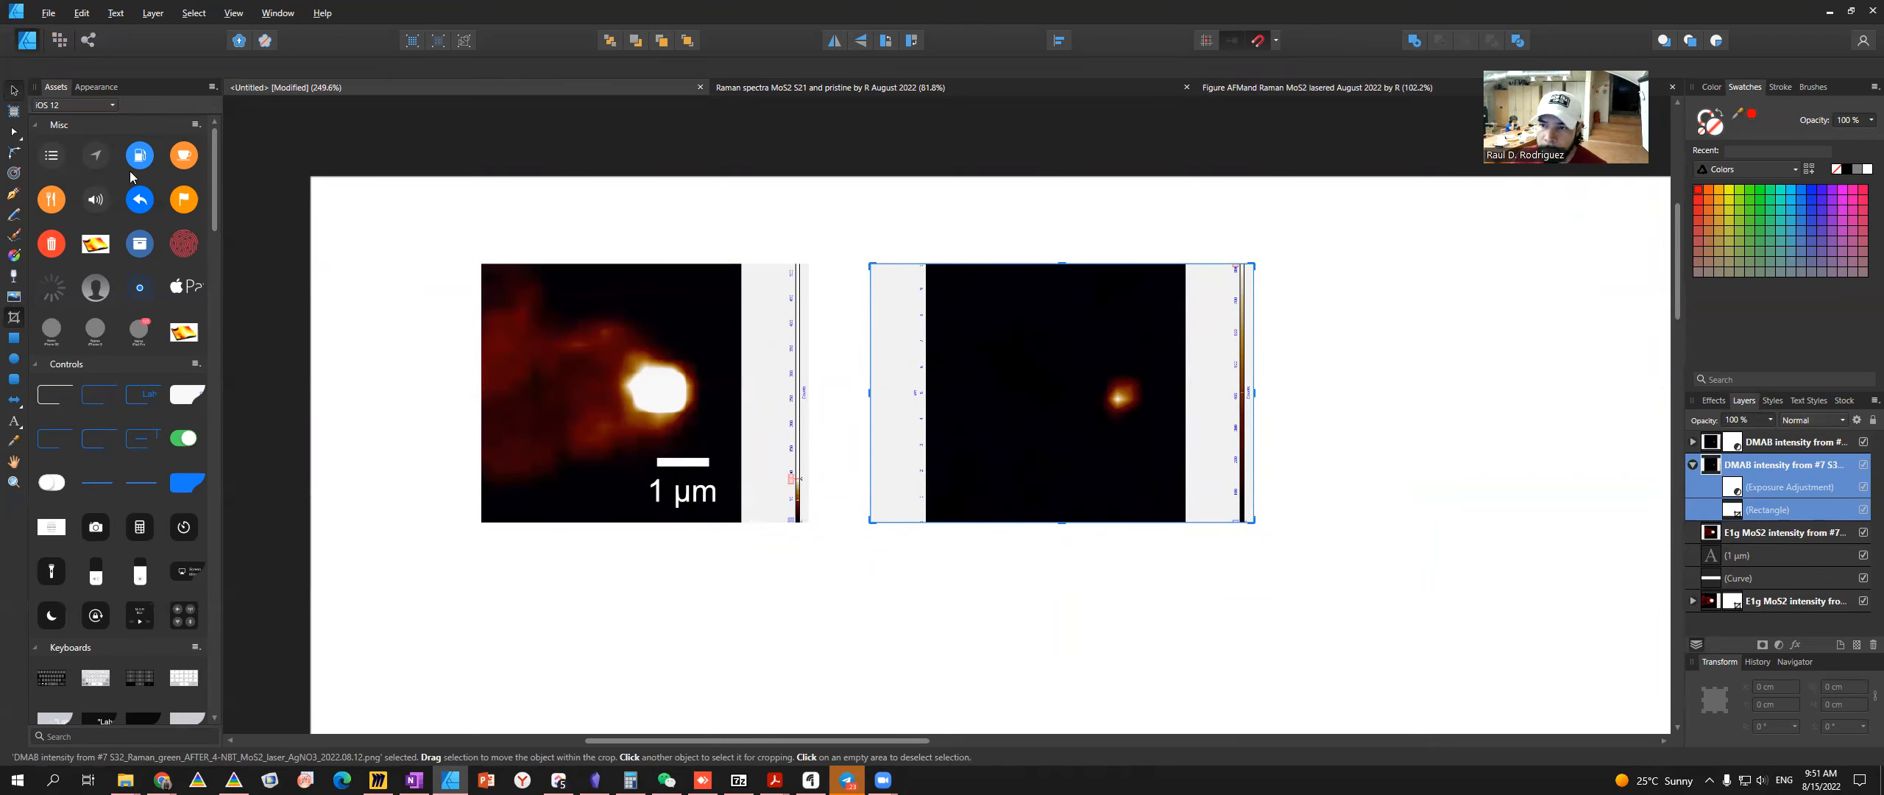
- Move the DMAB map directly below the E1g map with their black map areas aligned, at X 1.95 cm and Y 6.48 cm
key("v")
scroll(1066, 402, "down", 3)
left_click_drag(1061, 399, 832, 549)
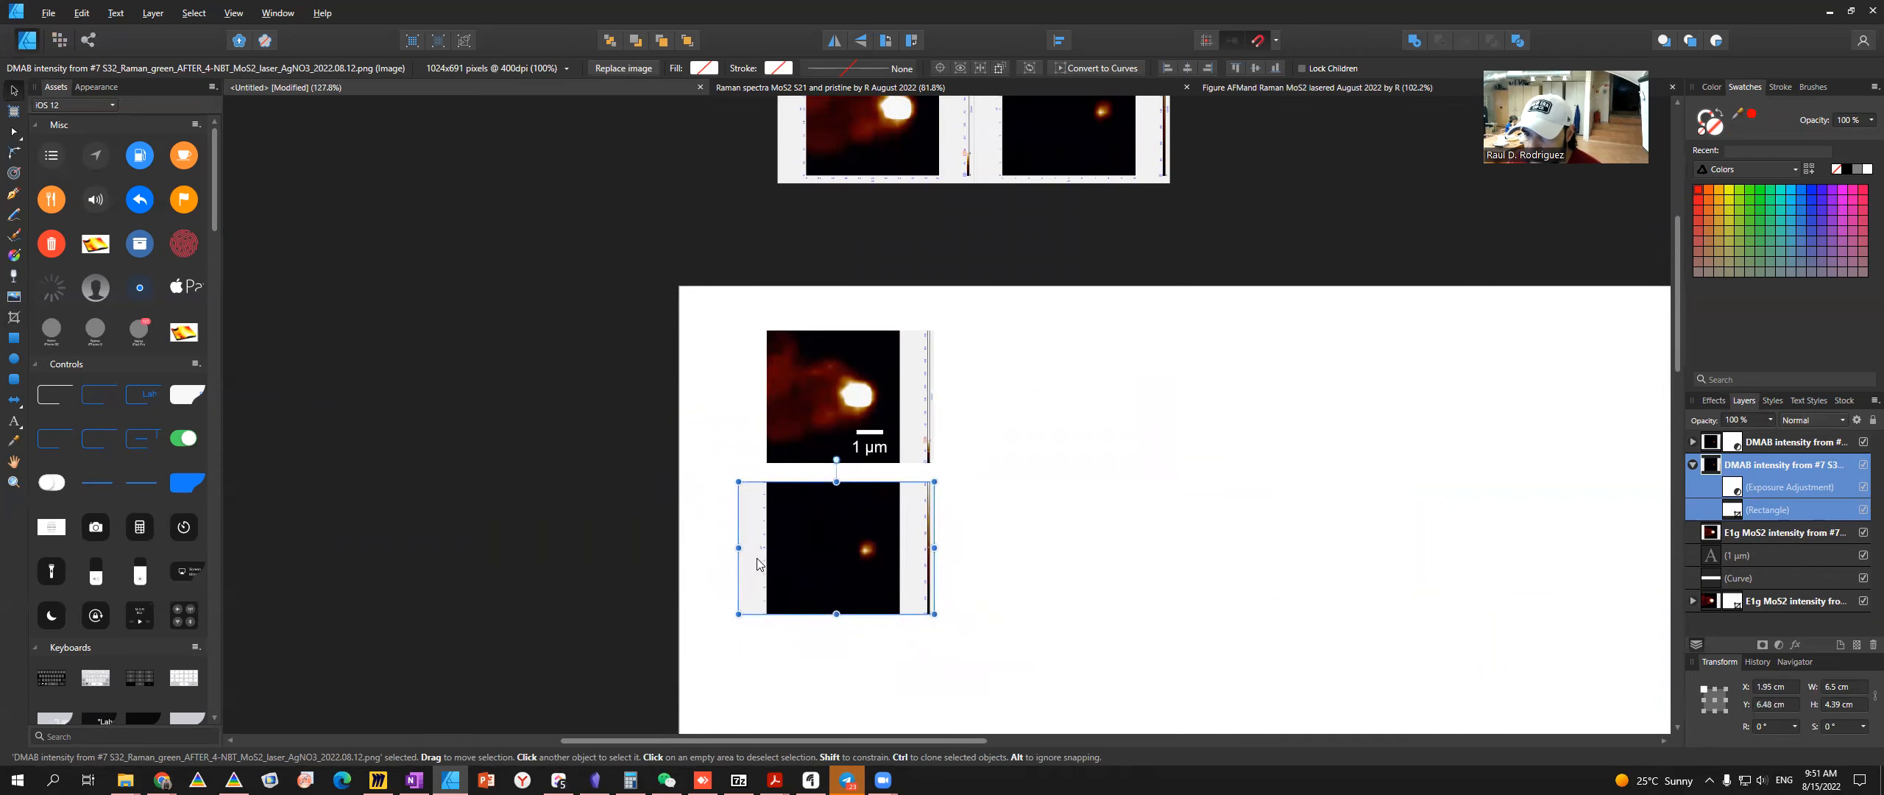
- Crop the DMAB map's left and right sides to the black map area, removing the vertical axis and colour bar
left_click(13, 316)
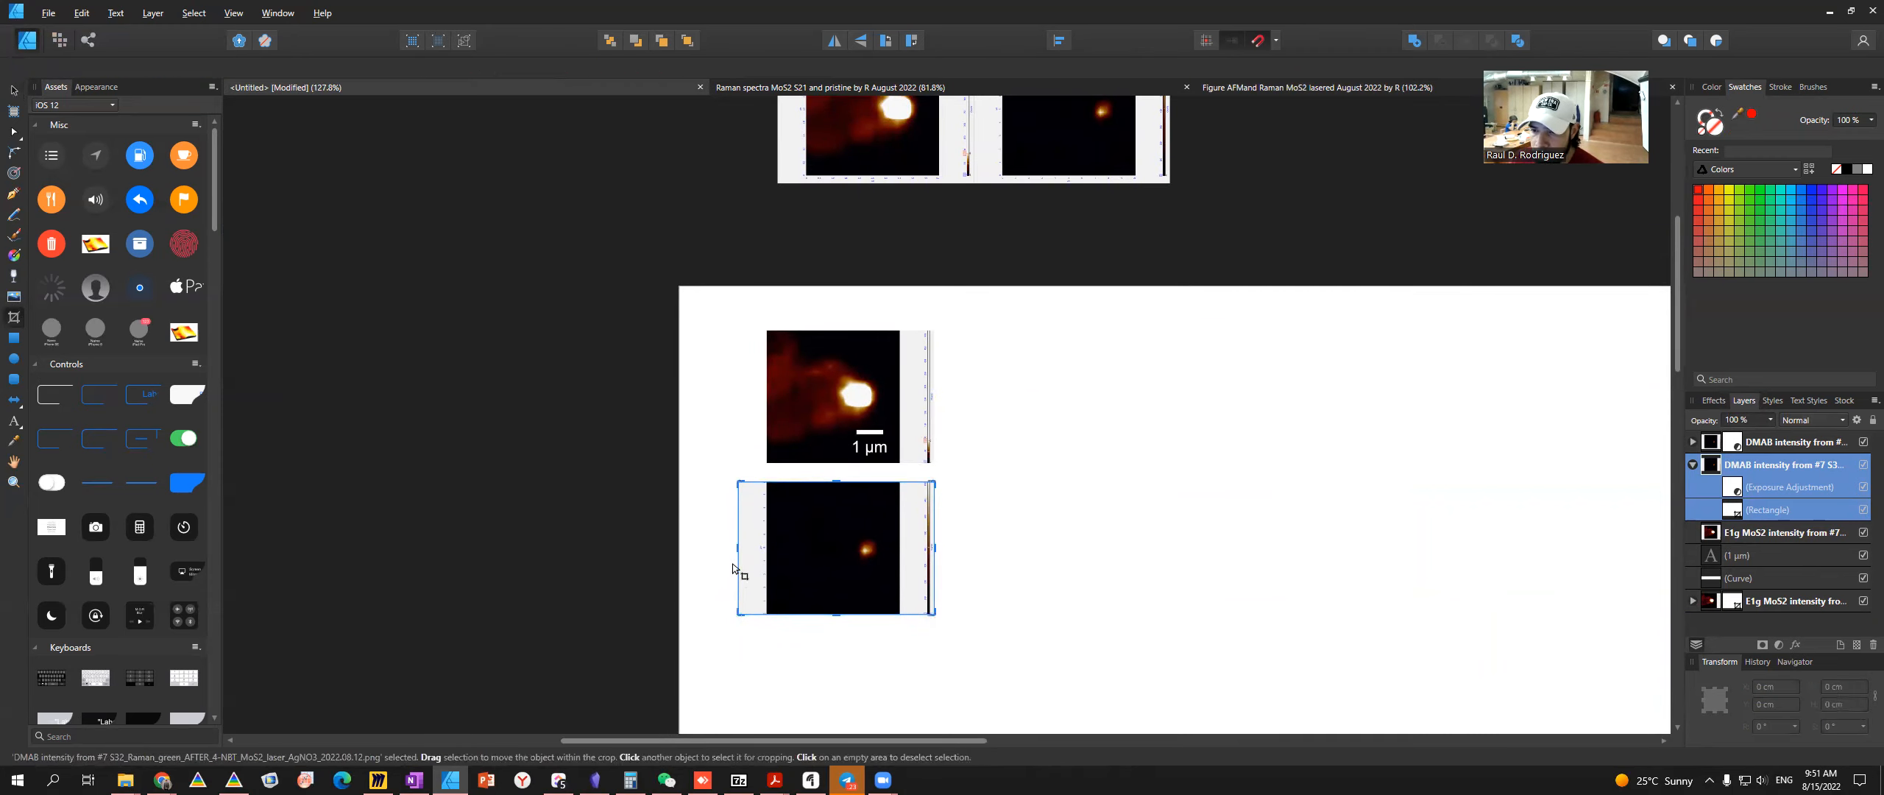
left_click_drag(739, 548, 765, 556)
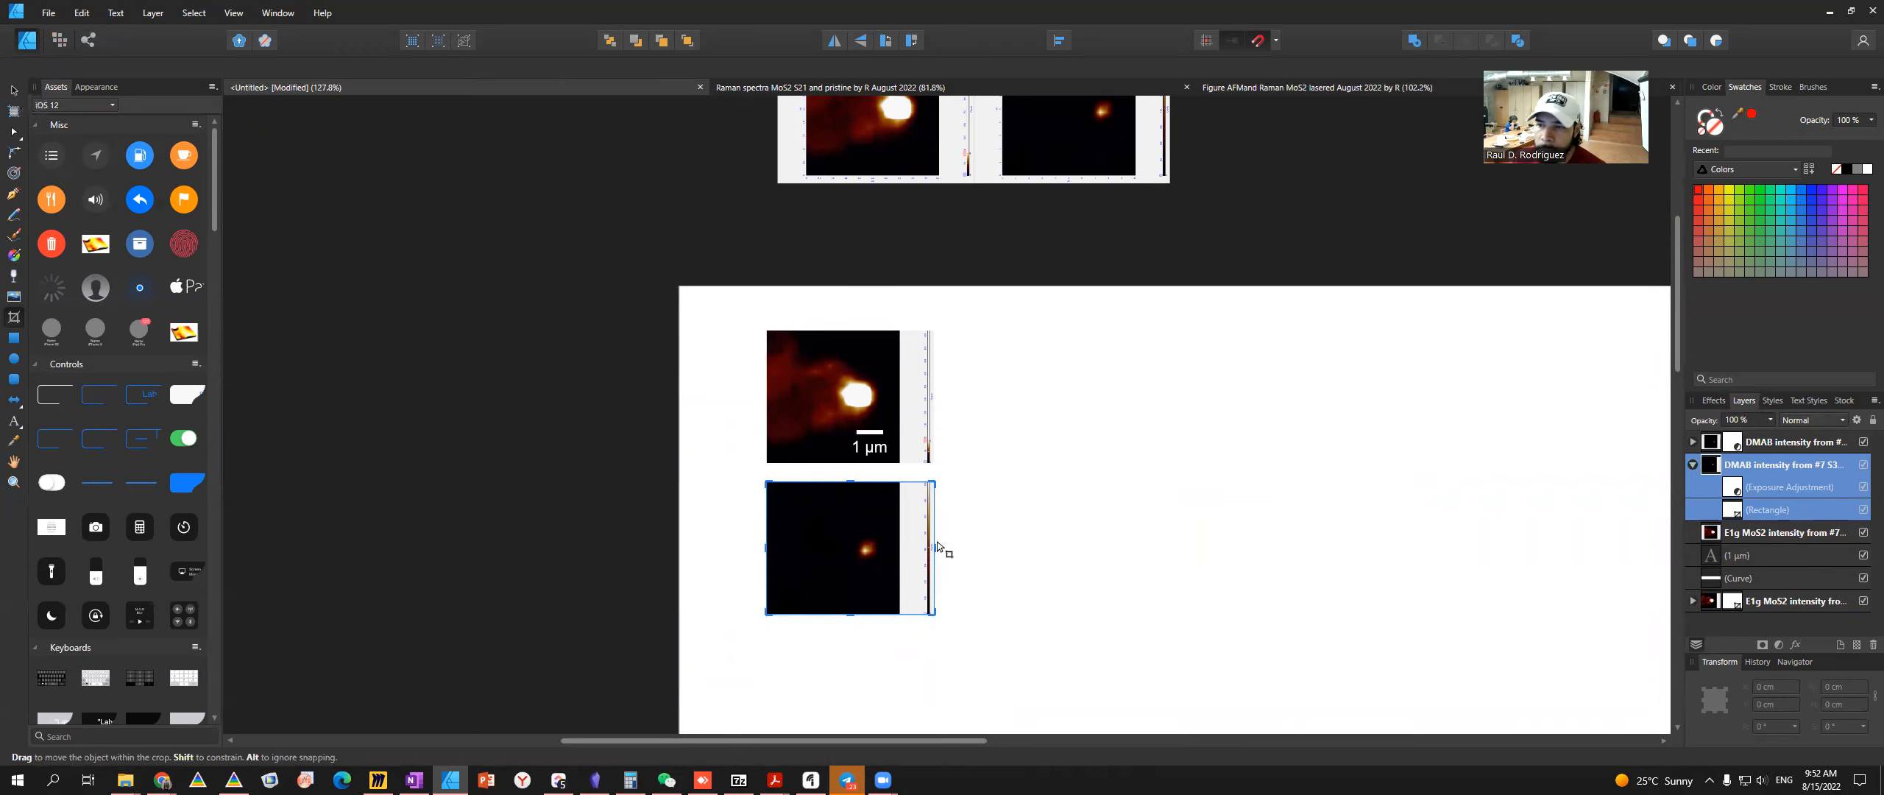
left_click_drag(934, 548, 901, 548)
scroll(884, 554, "up", 6)
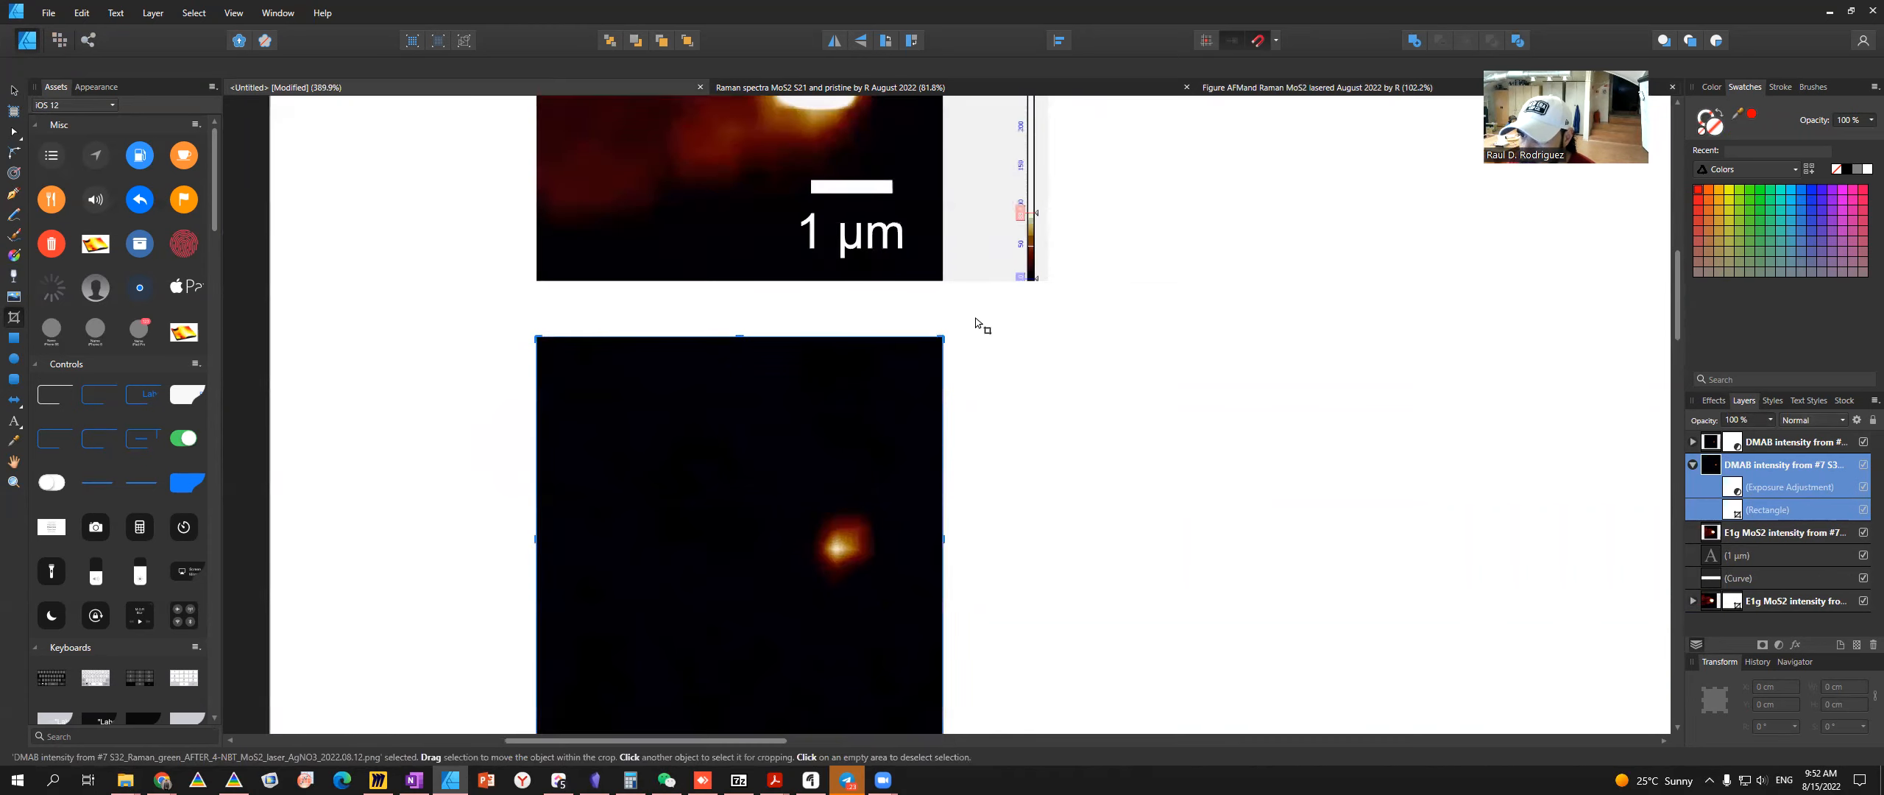
left_click_drag(943, 540, 956, 522)
scroll(1030, 312, "up", 3)
scroll(1030, 313, "up", 6)
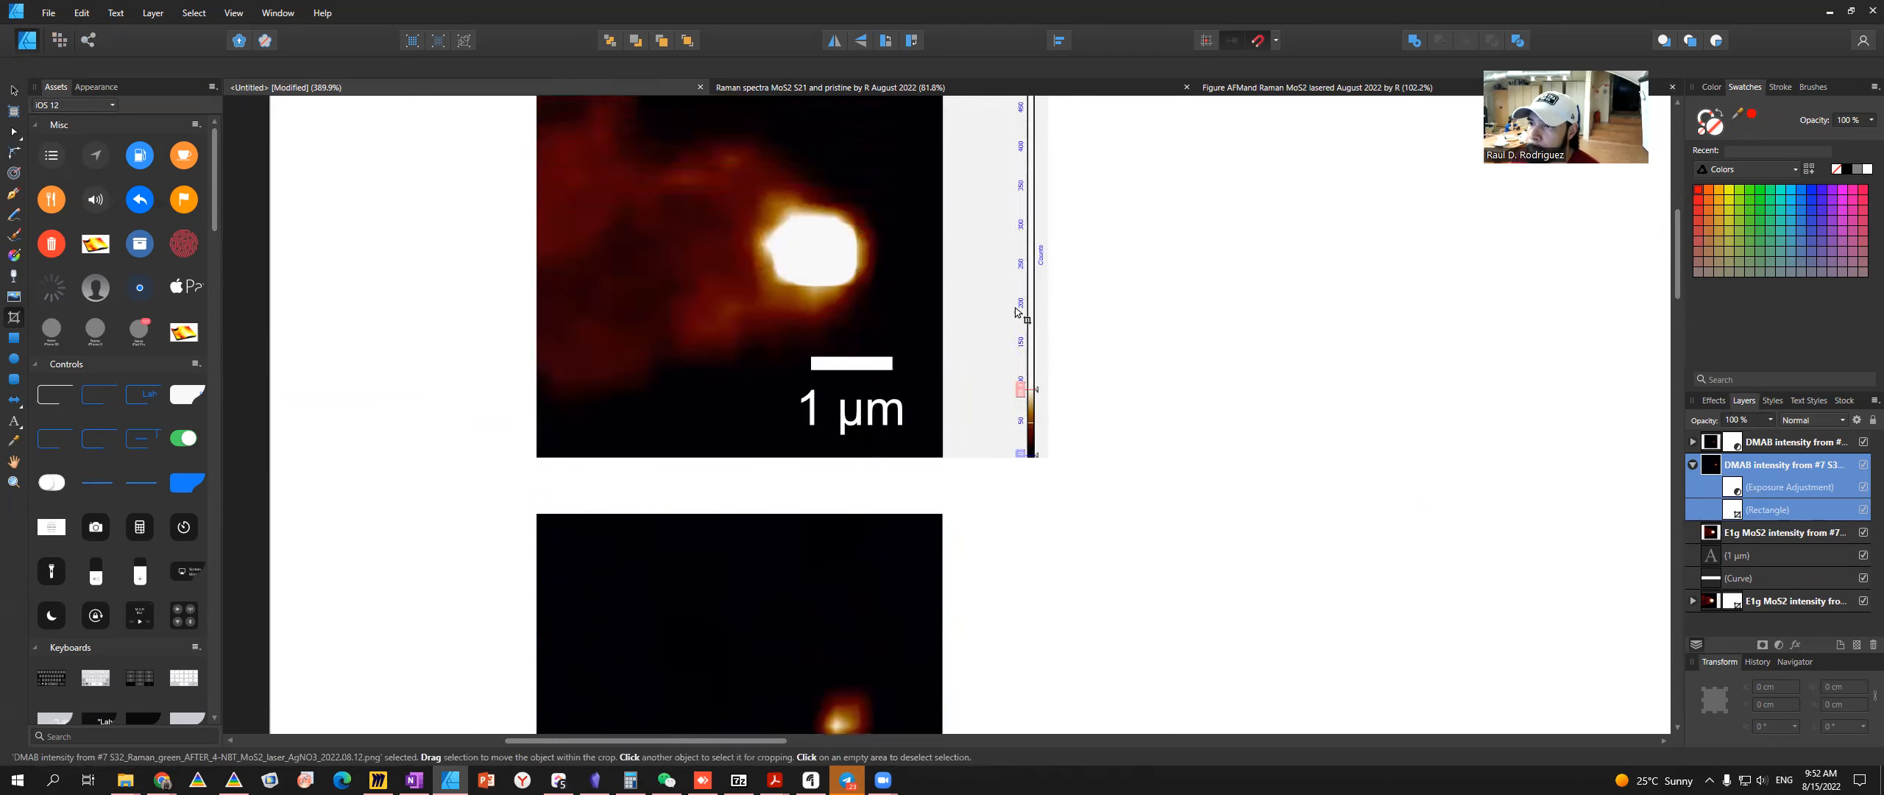
- Crop the colour bar off the E1g map's right side and place the DMAB map beside it at X 8.91 cm, Y 1.48 cm
left_click(1034, 401)
left_click_drag(1050, 409, 950, 400)
key("ctrl+0")
left_click(13, 93)
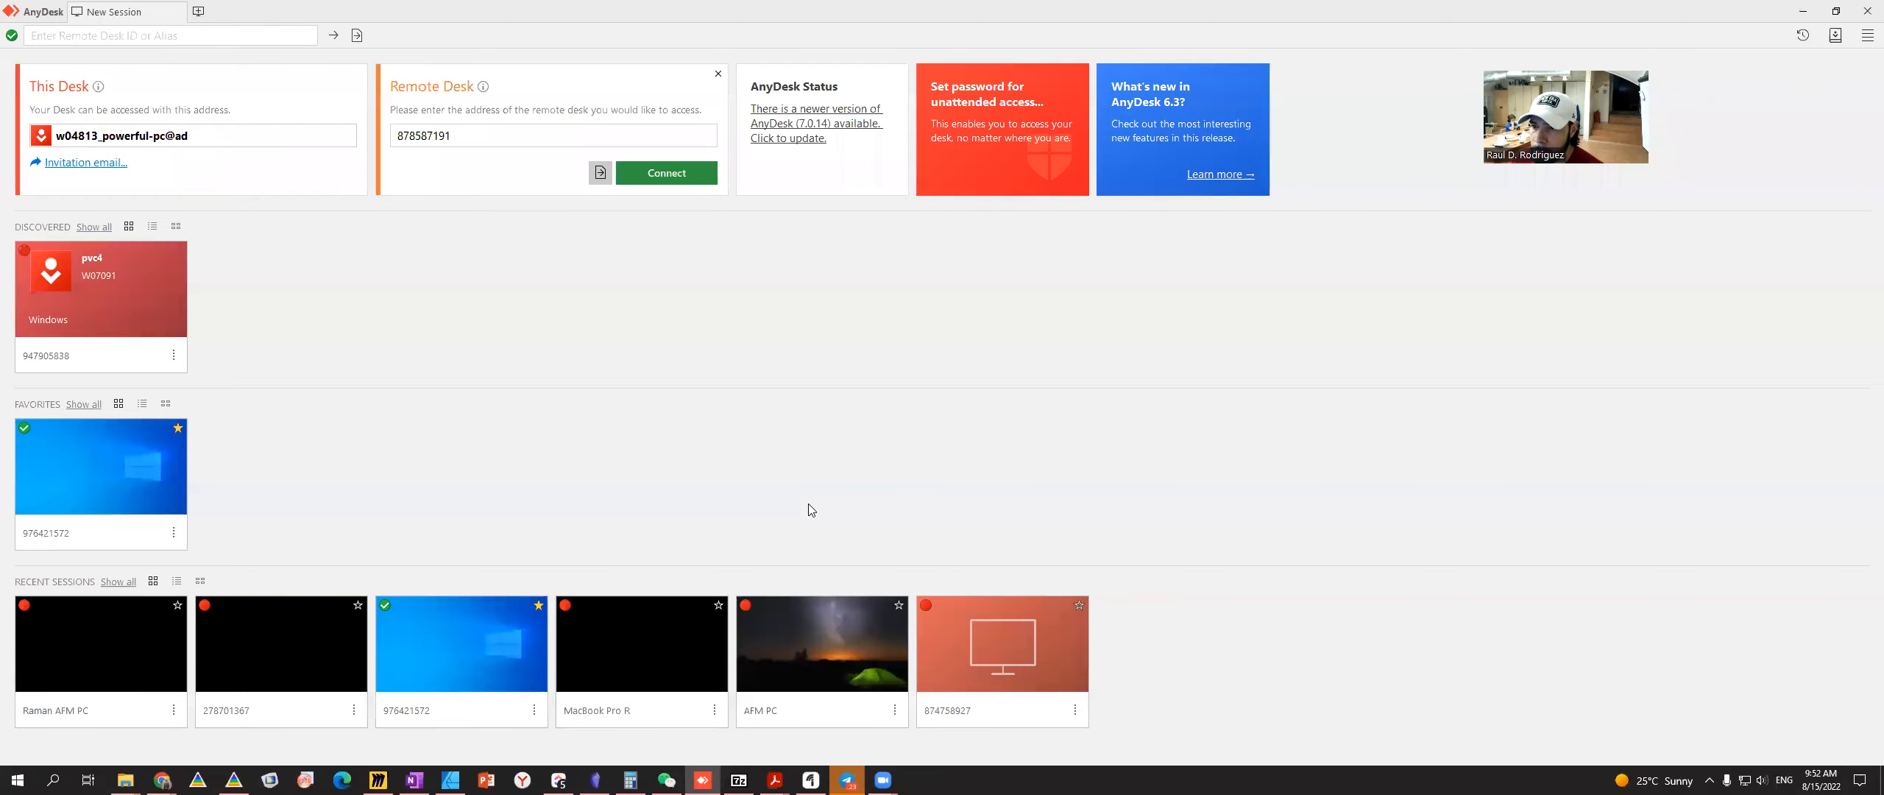
left_click_drag(868, 559, 985, 462)
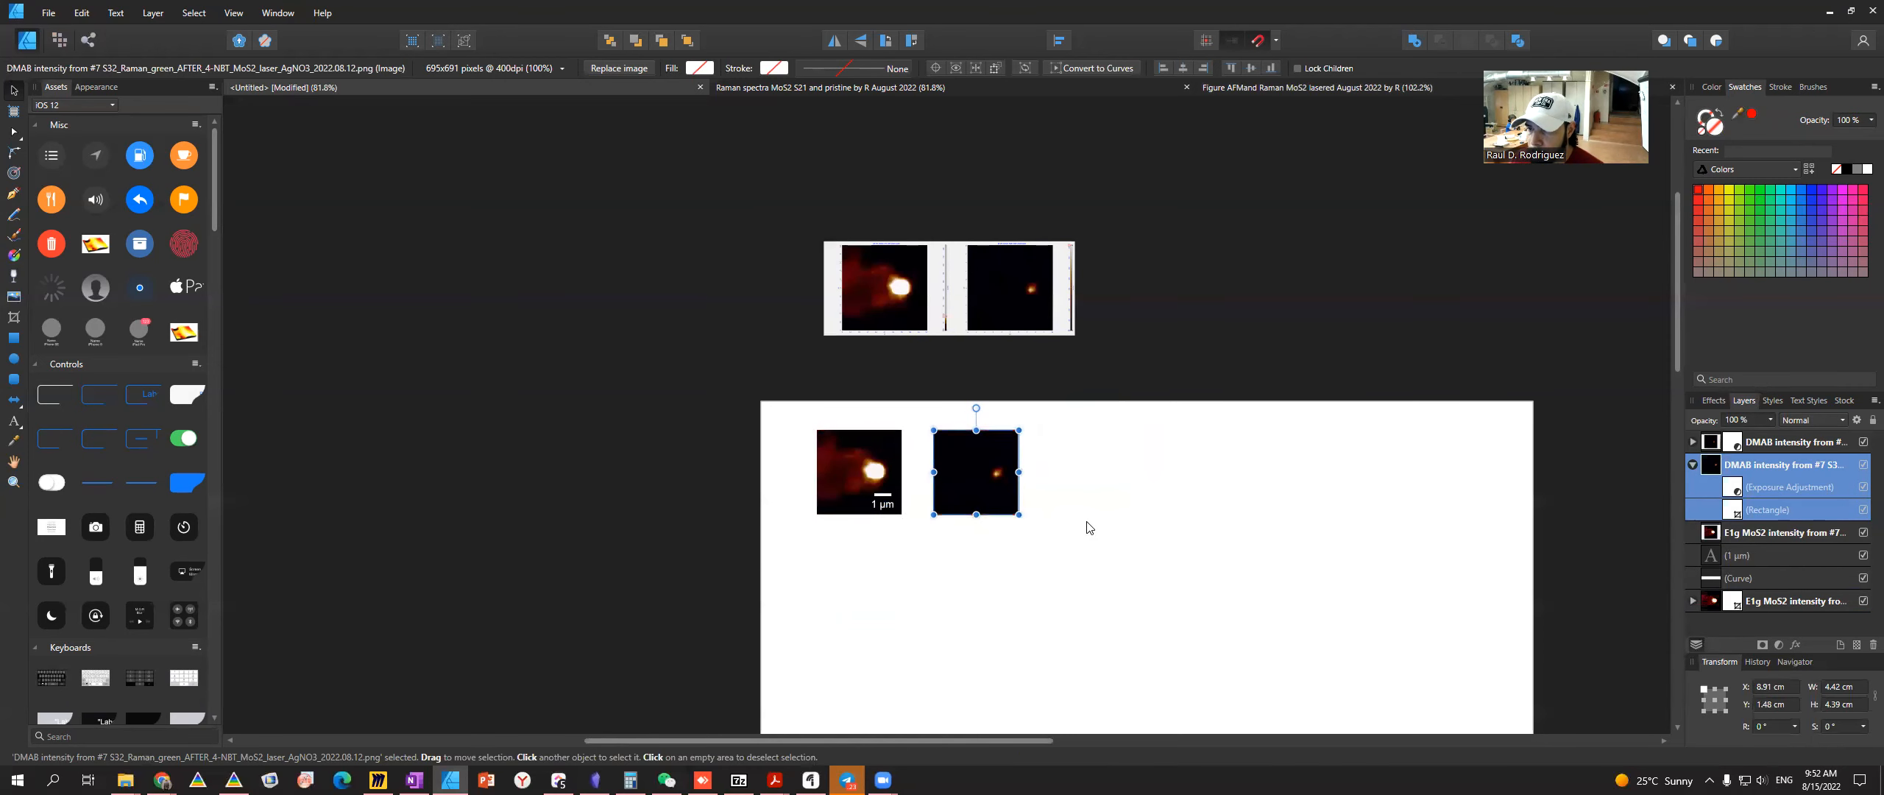
- Duplicate the 1 µm scale bar and its label onto the DMAB map's lower-right corner and bring the copies to the front
left_click(945, 554)
mouse_move(903, 548)
left_mouse_down()
mouse_move(860, 479)
mouse_move(1033, 514)
mouse_move(996, 510)
left_mouse_up()
left_click(1068, 529)
left_click_drag(1069, 561, 951, 436)
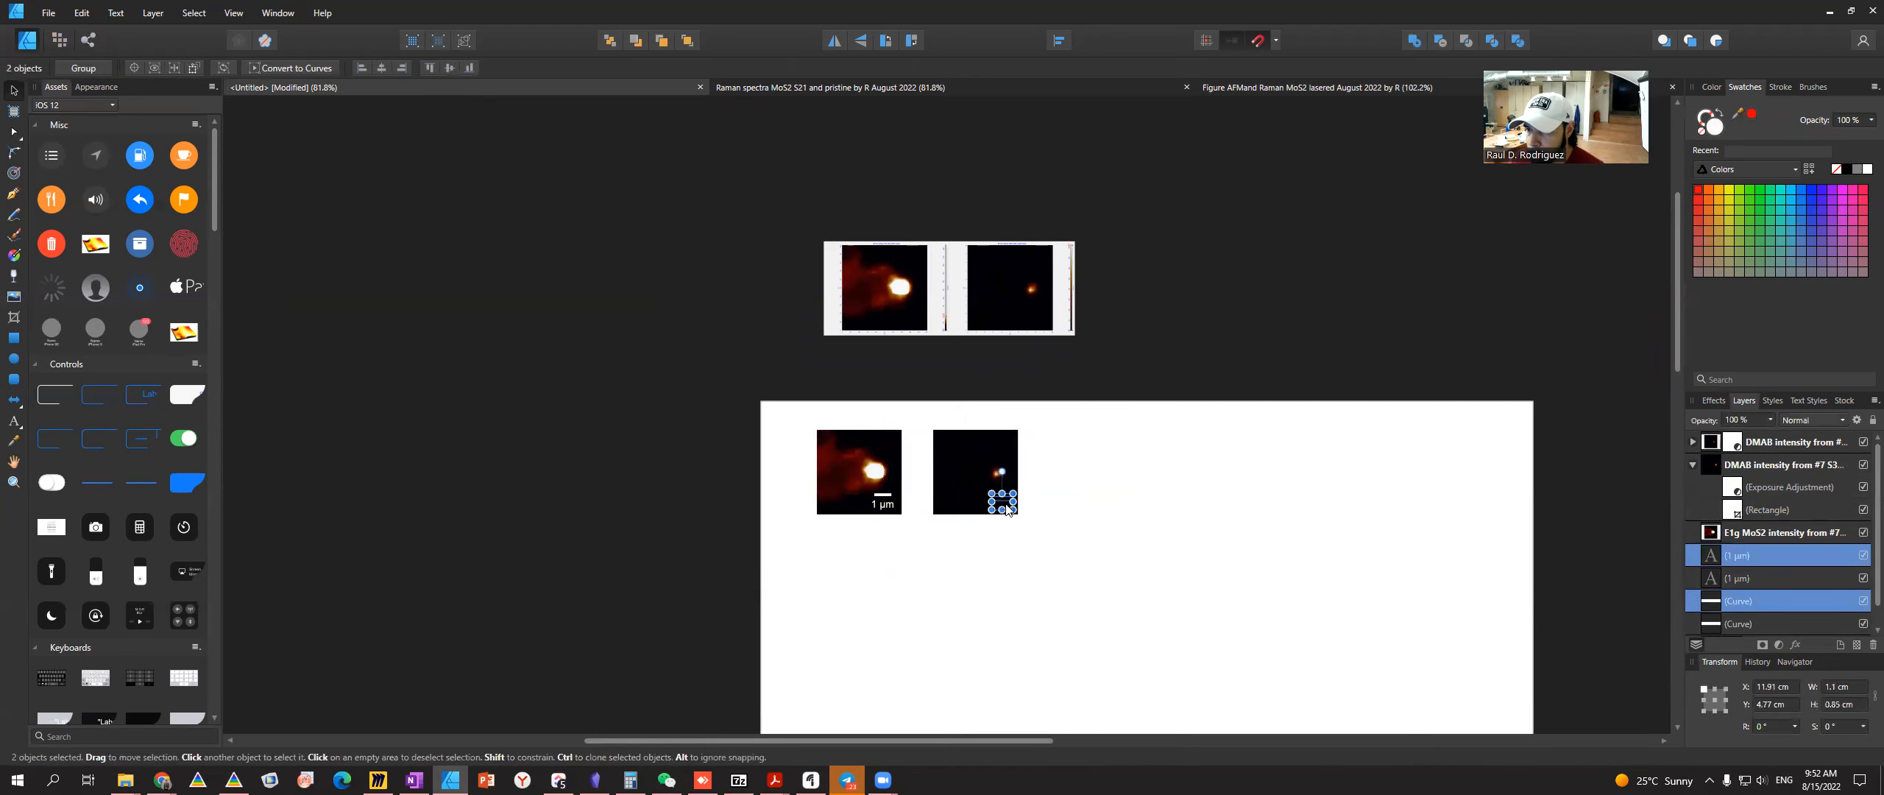
right_click(1004, 497)
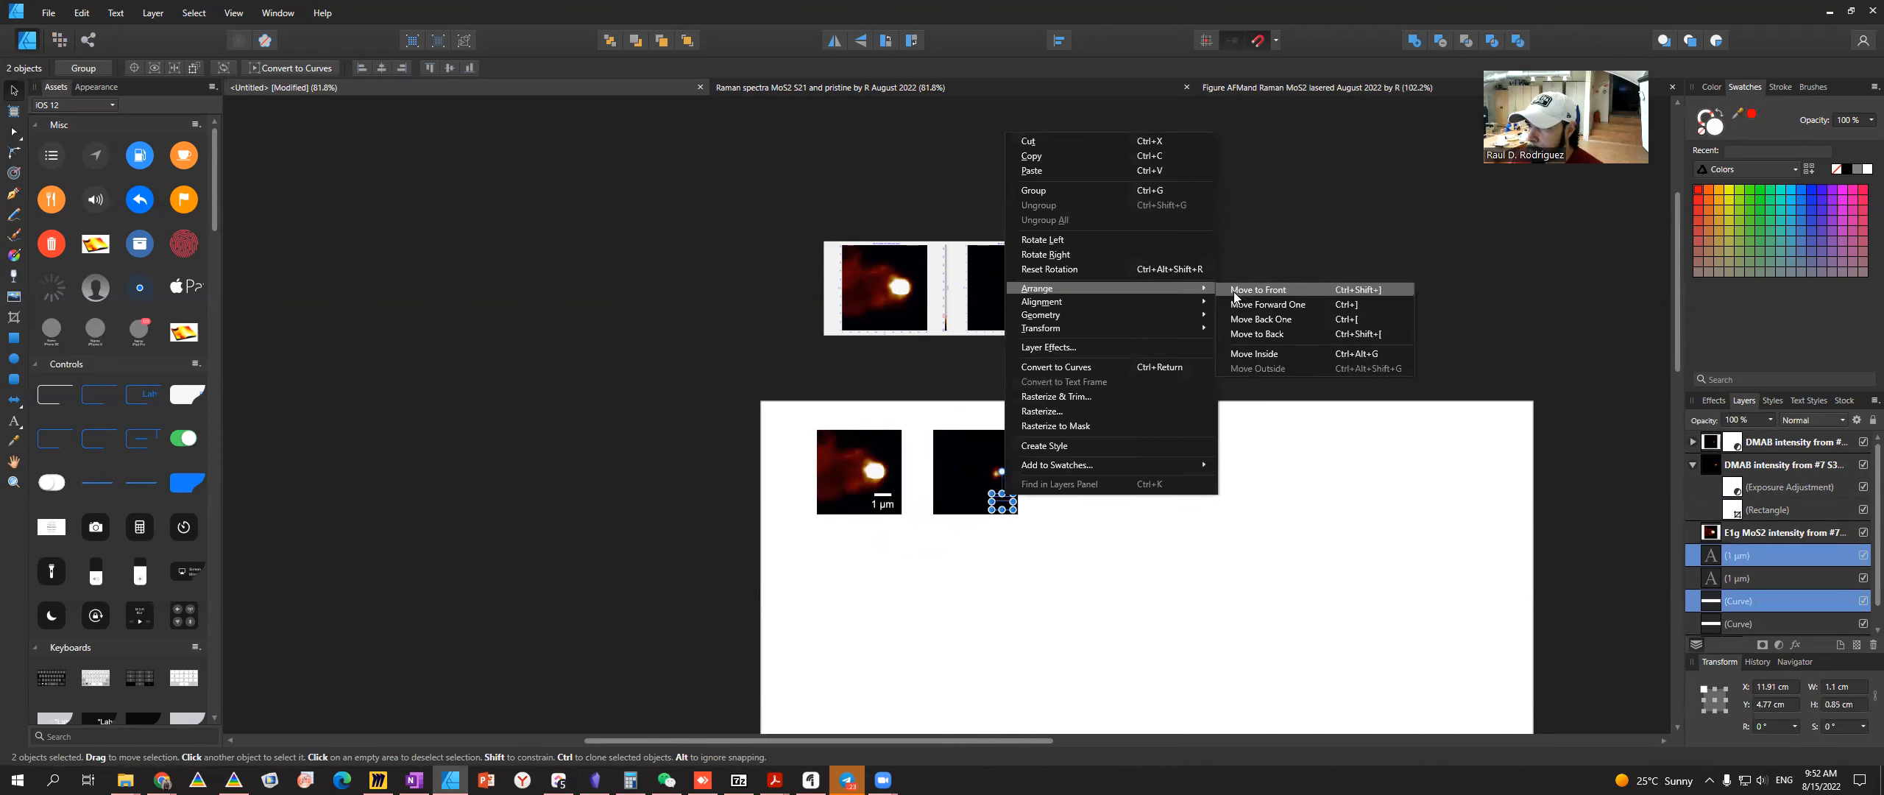
left_click(1278, 295)
left_click(1102, 597)
scroll(1001, 546, "up", 5)
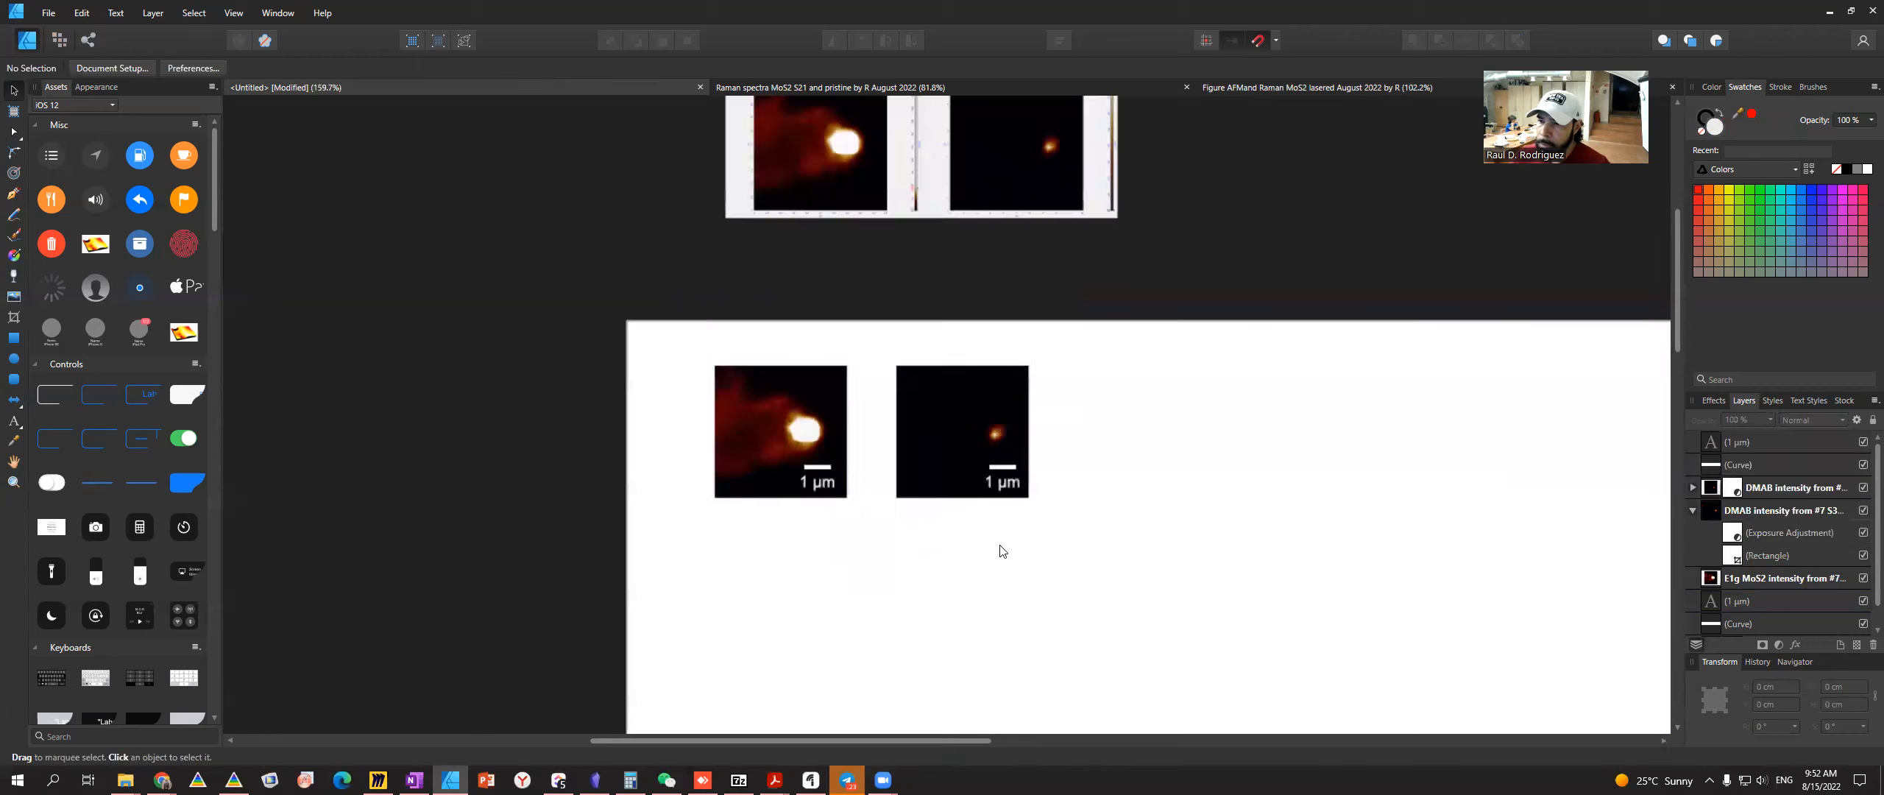
left_click_drag(993, 521, 1094, 578)
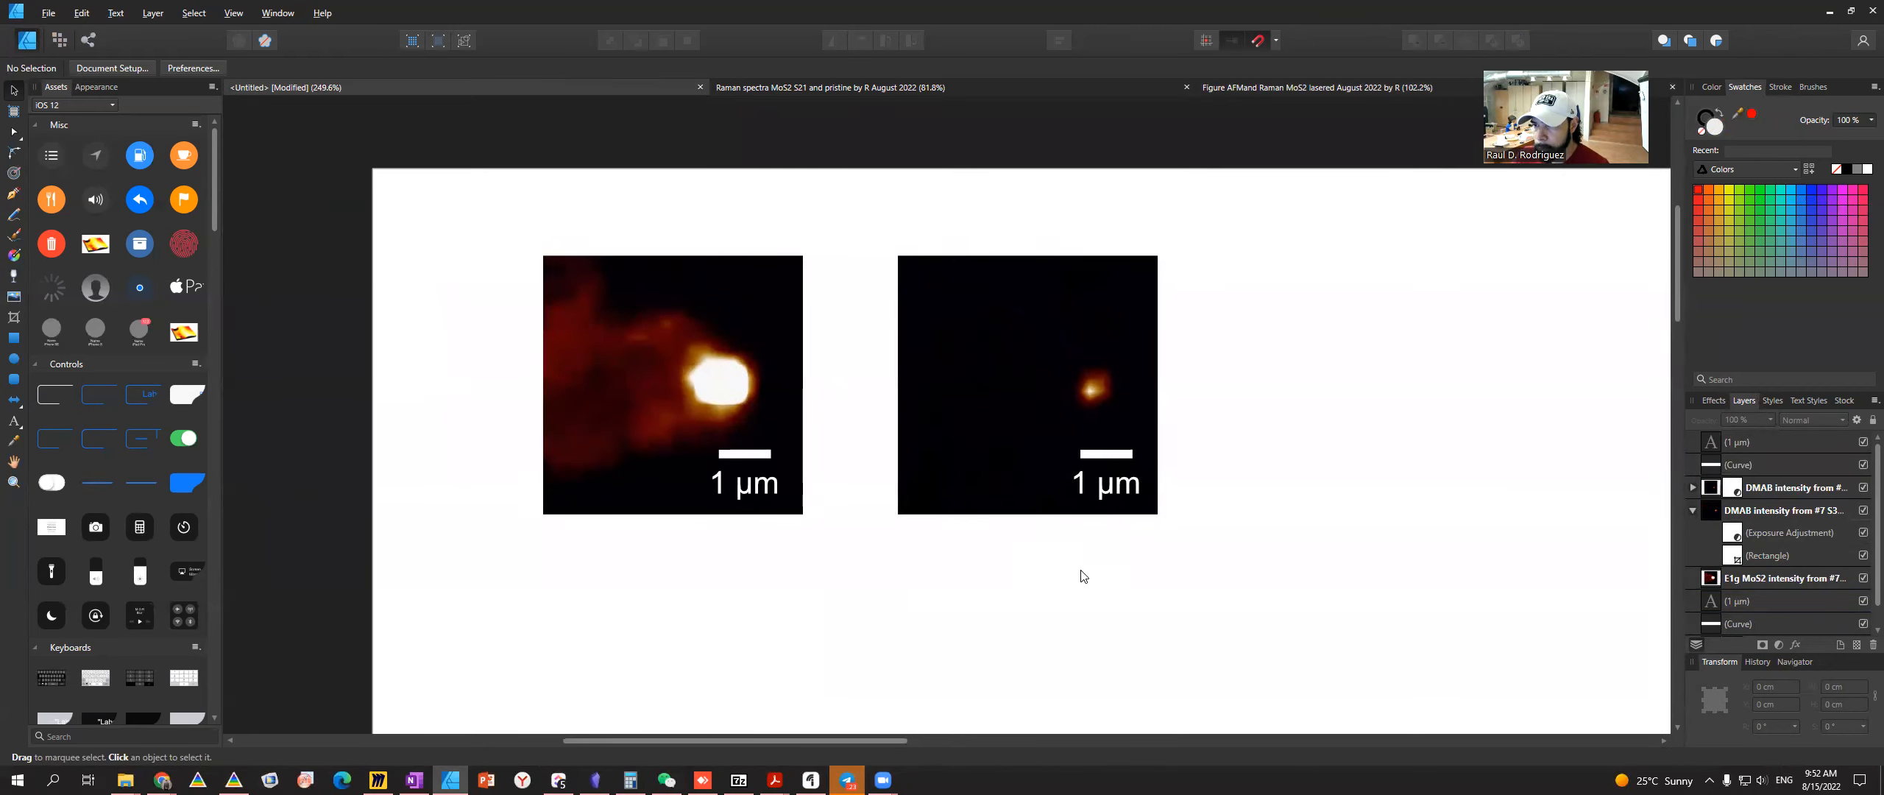
- Check the colours in the Miro figure and recolour the E1g MoS2 map blue with a Recolor adjustment at hue 237.4°
left_click(709, 302)
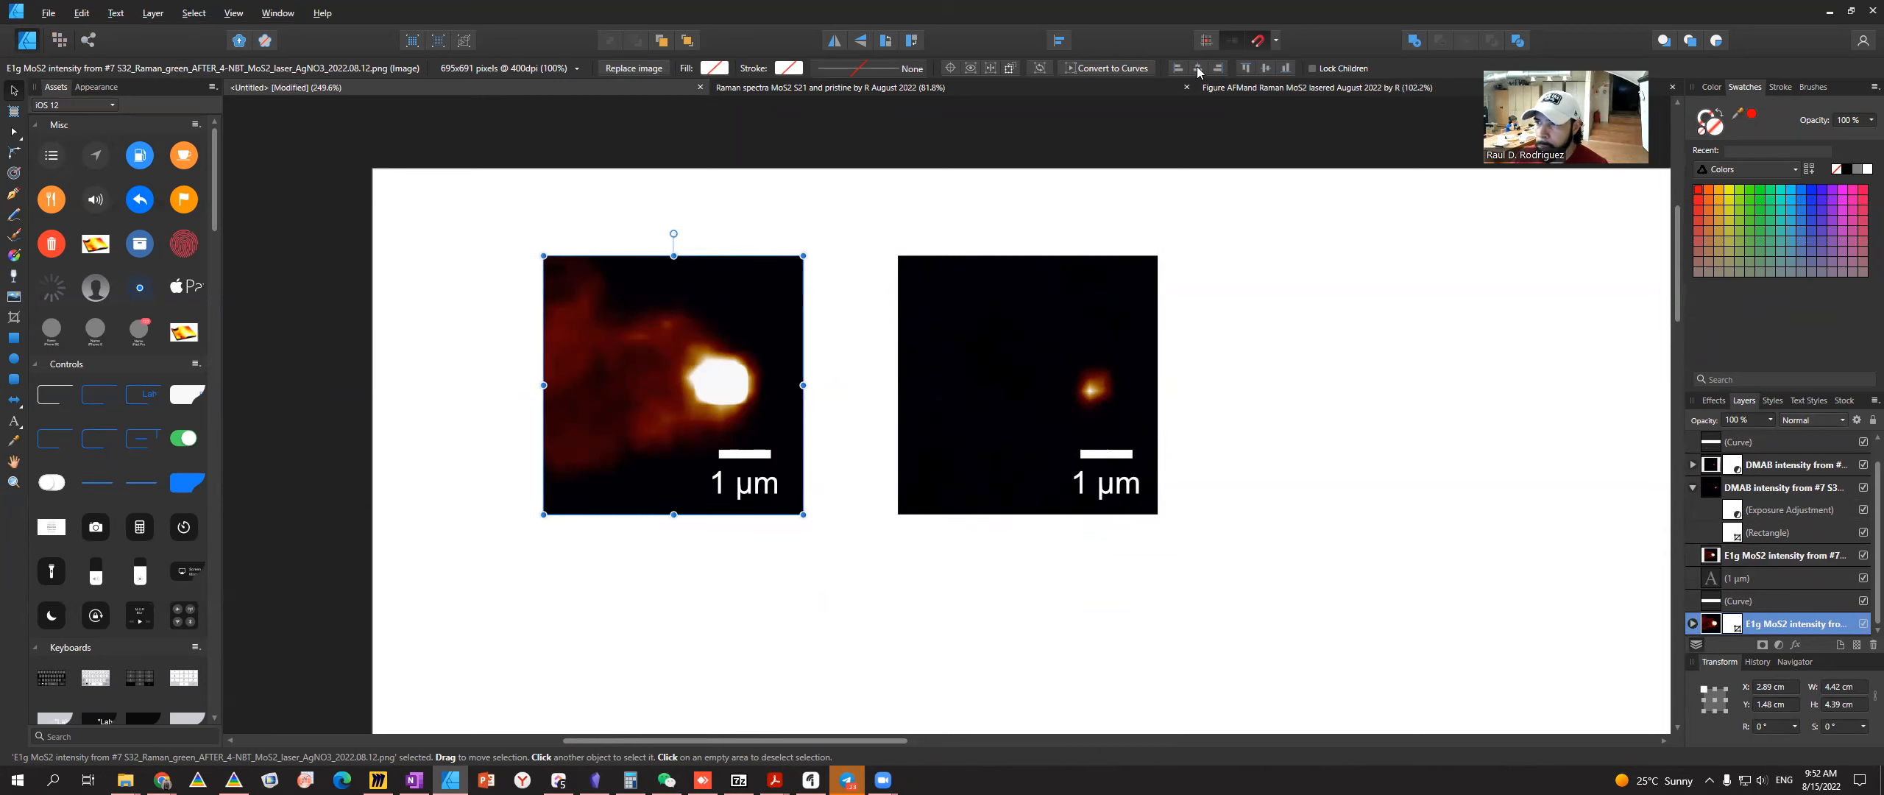
key("alt+Tab")
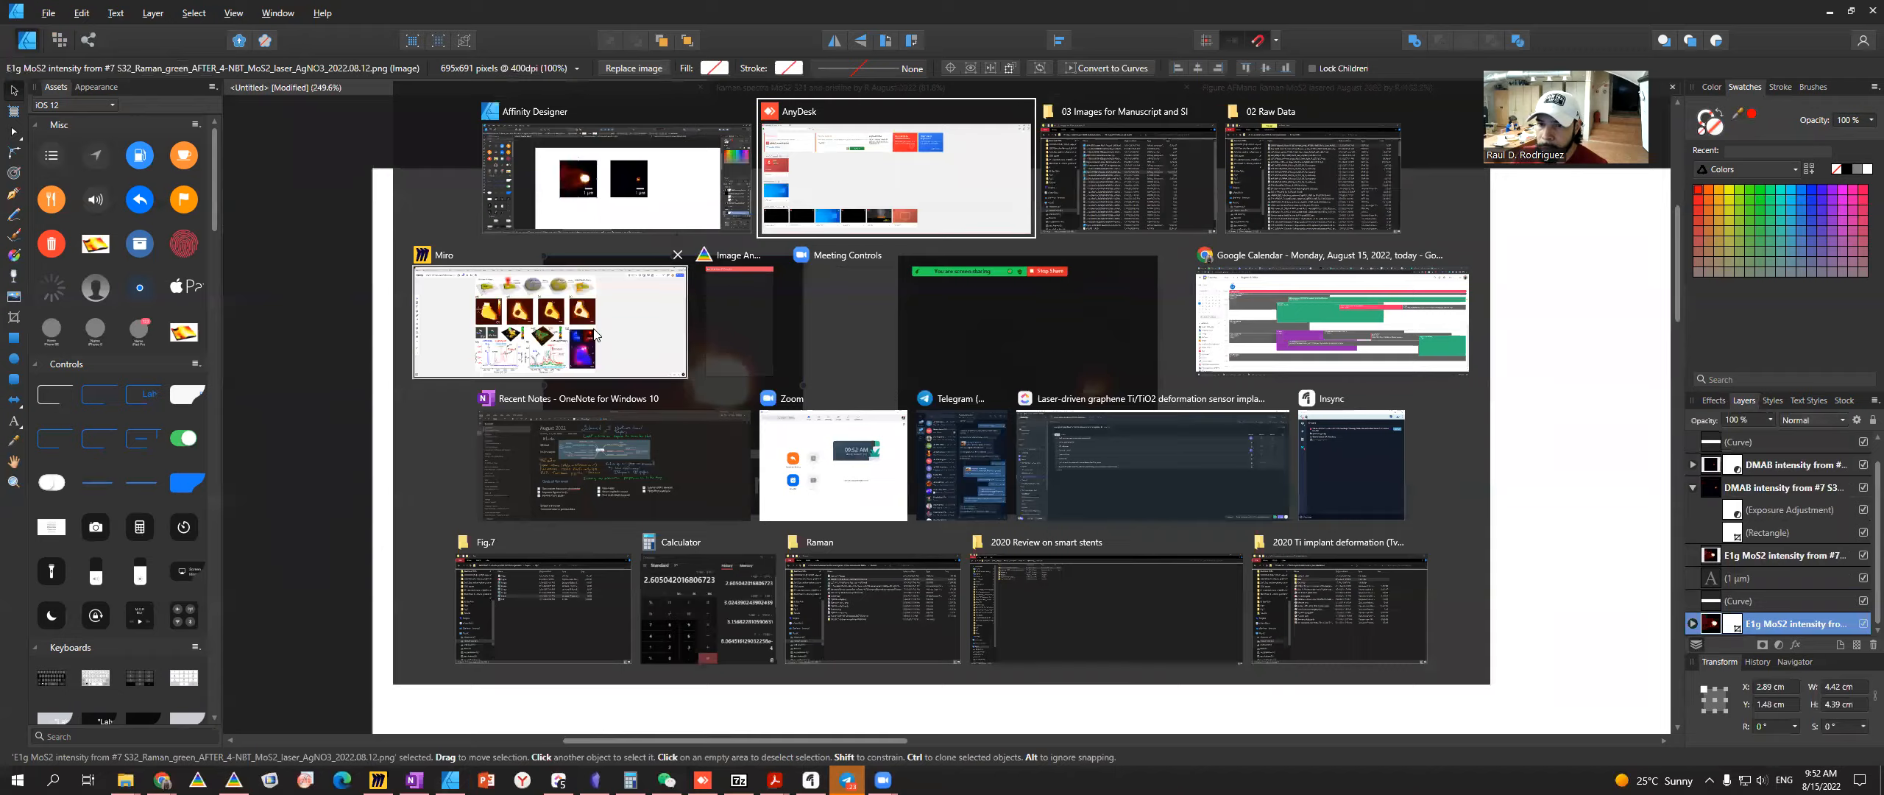
left_click(470, 290)
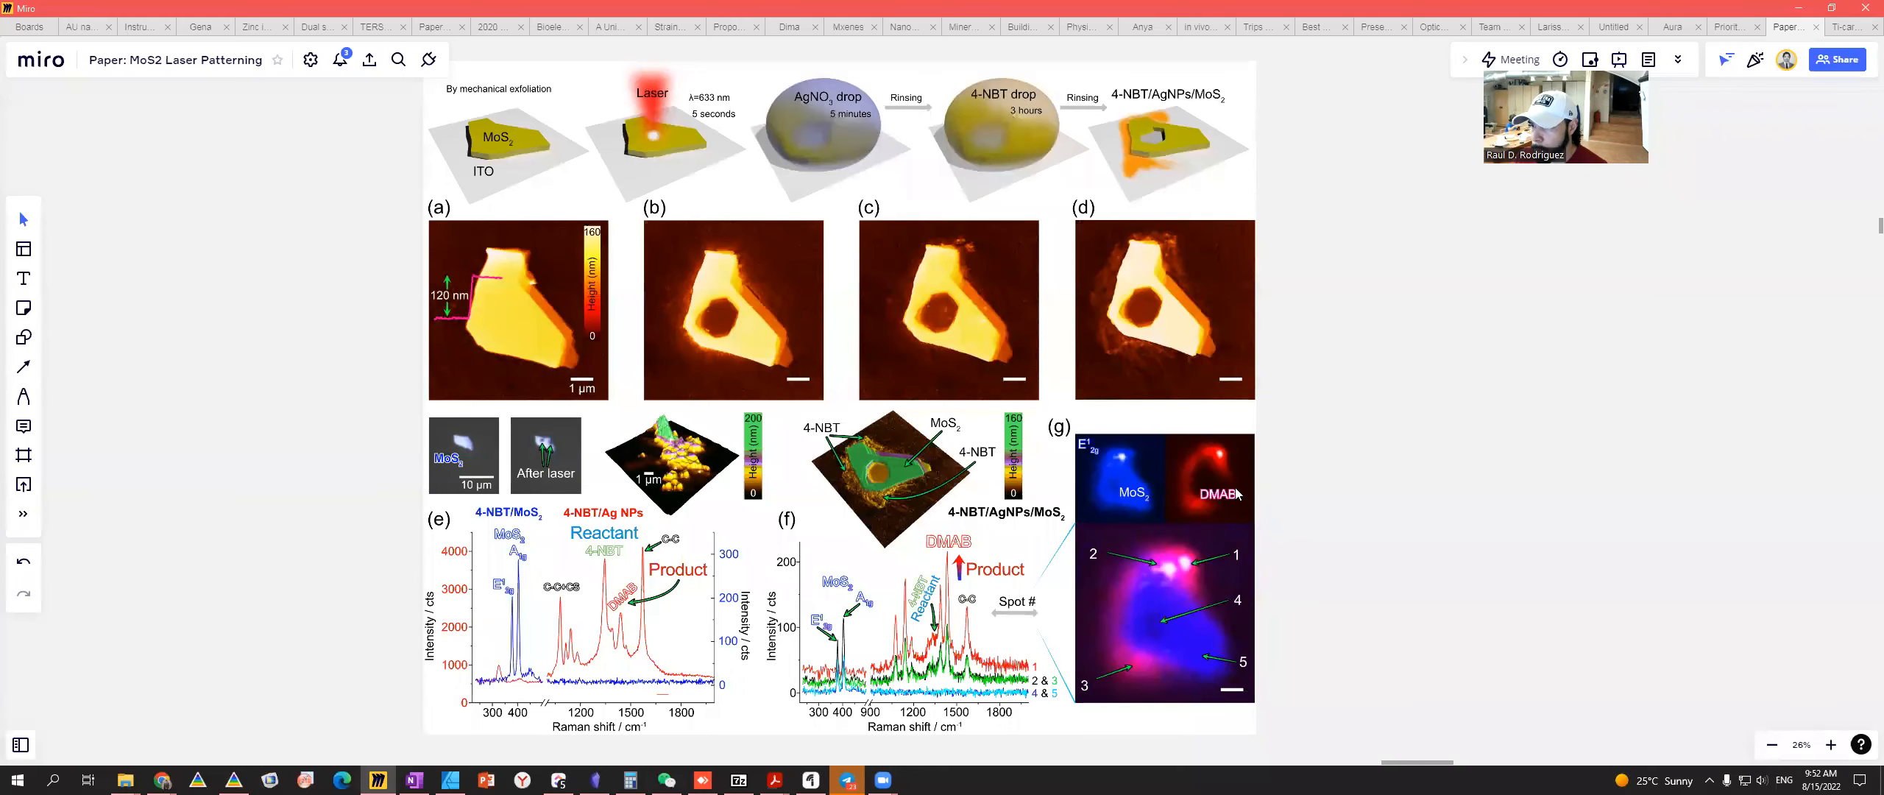
key("alt+Tab")
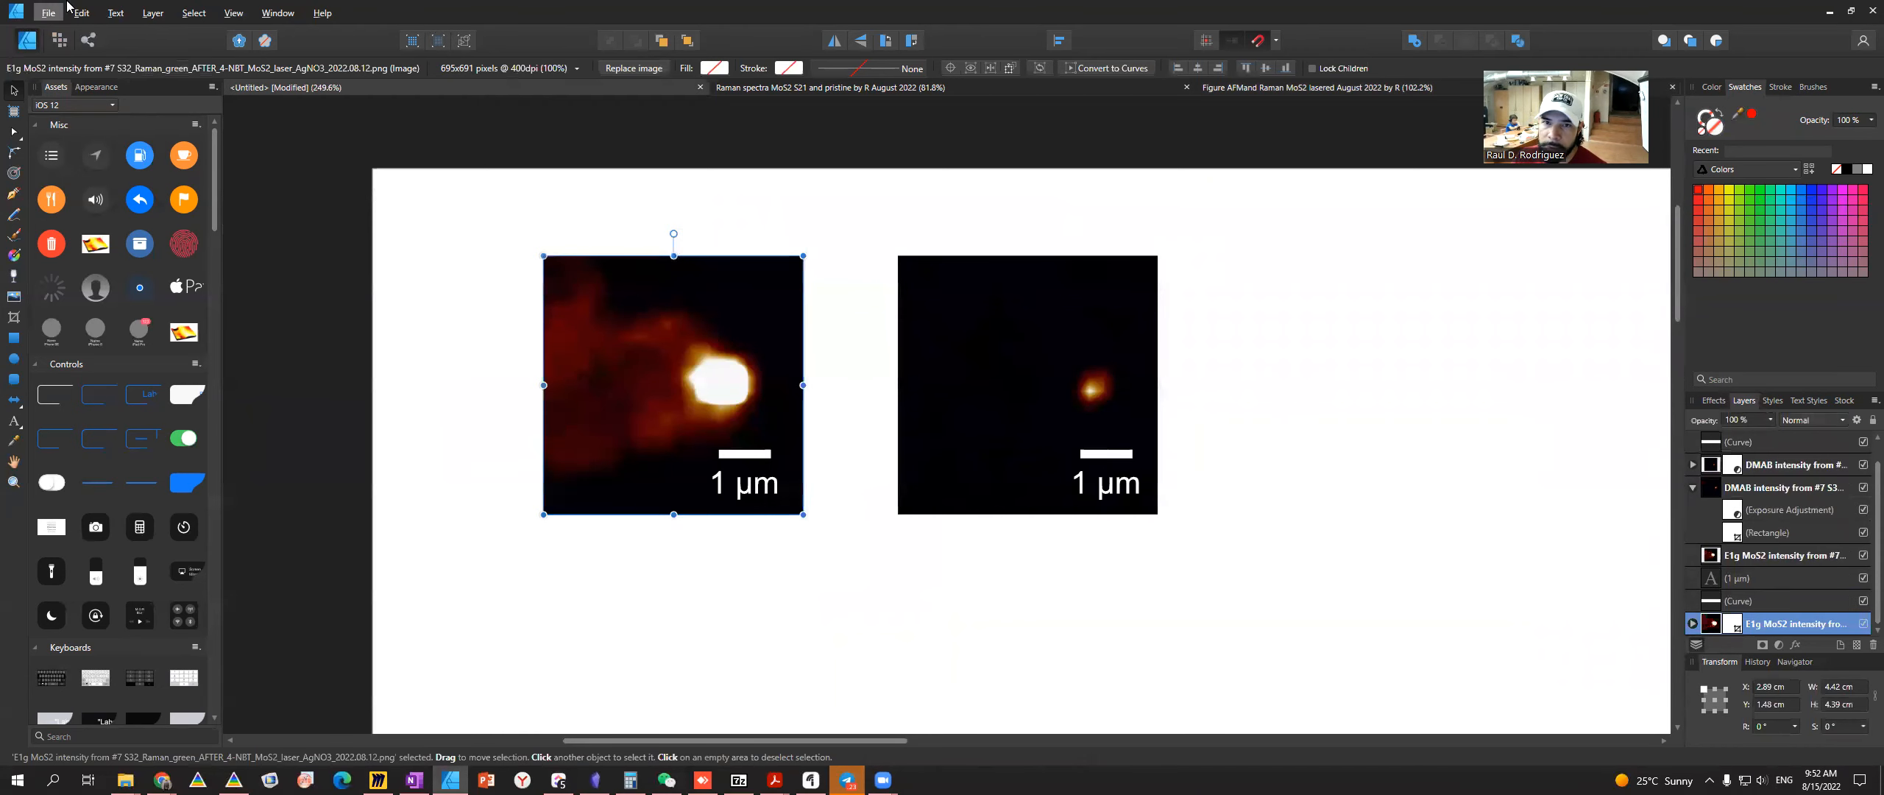
left_click(153, 13)
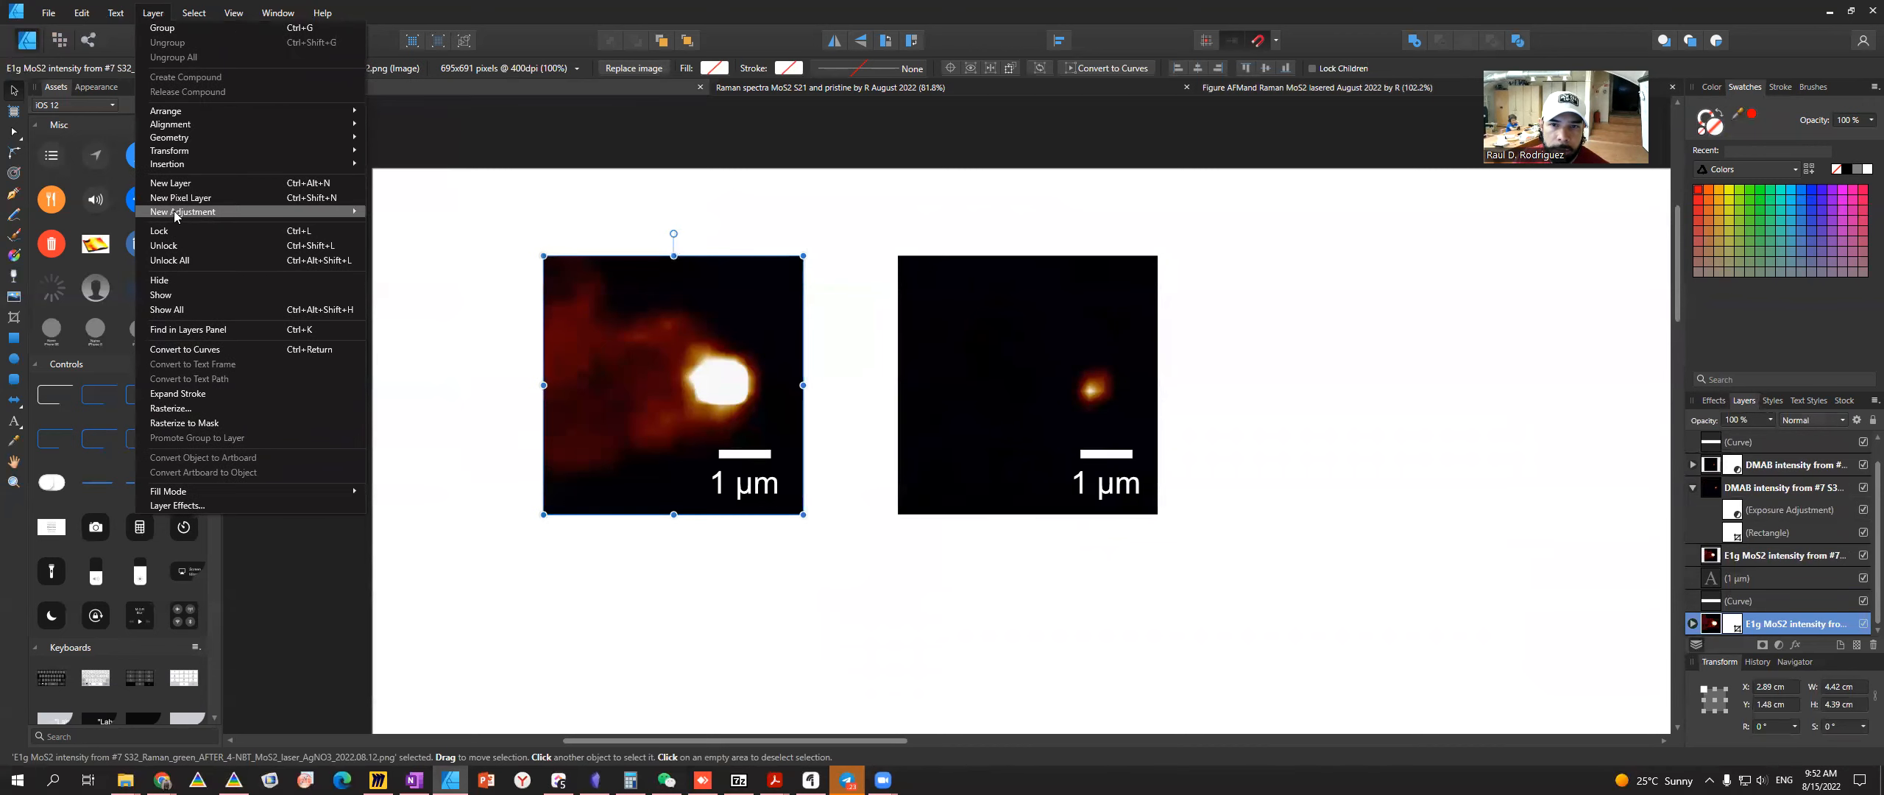
mouse_move(182, 212)
left_click(472, 394)
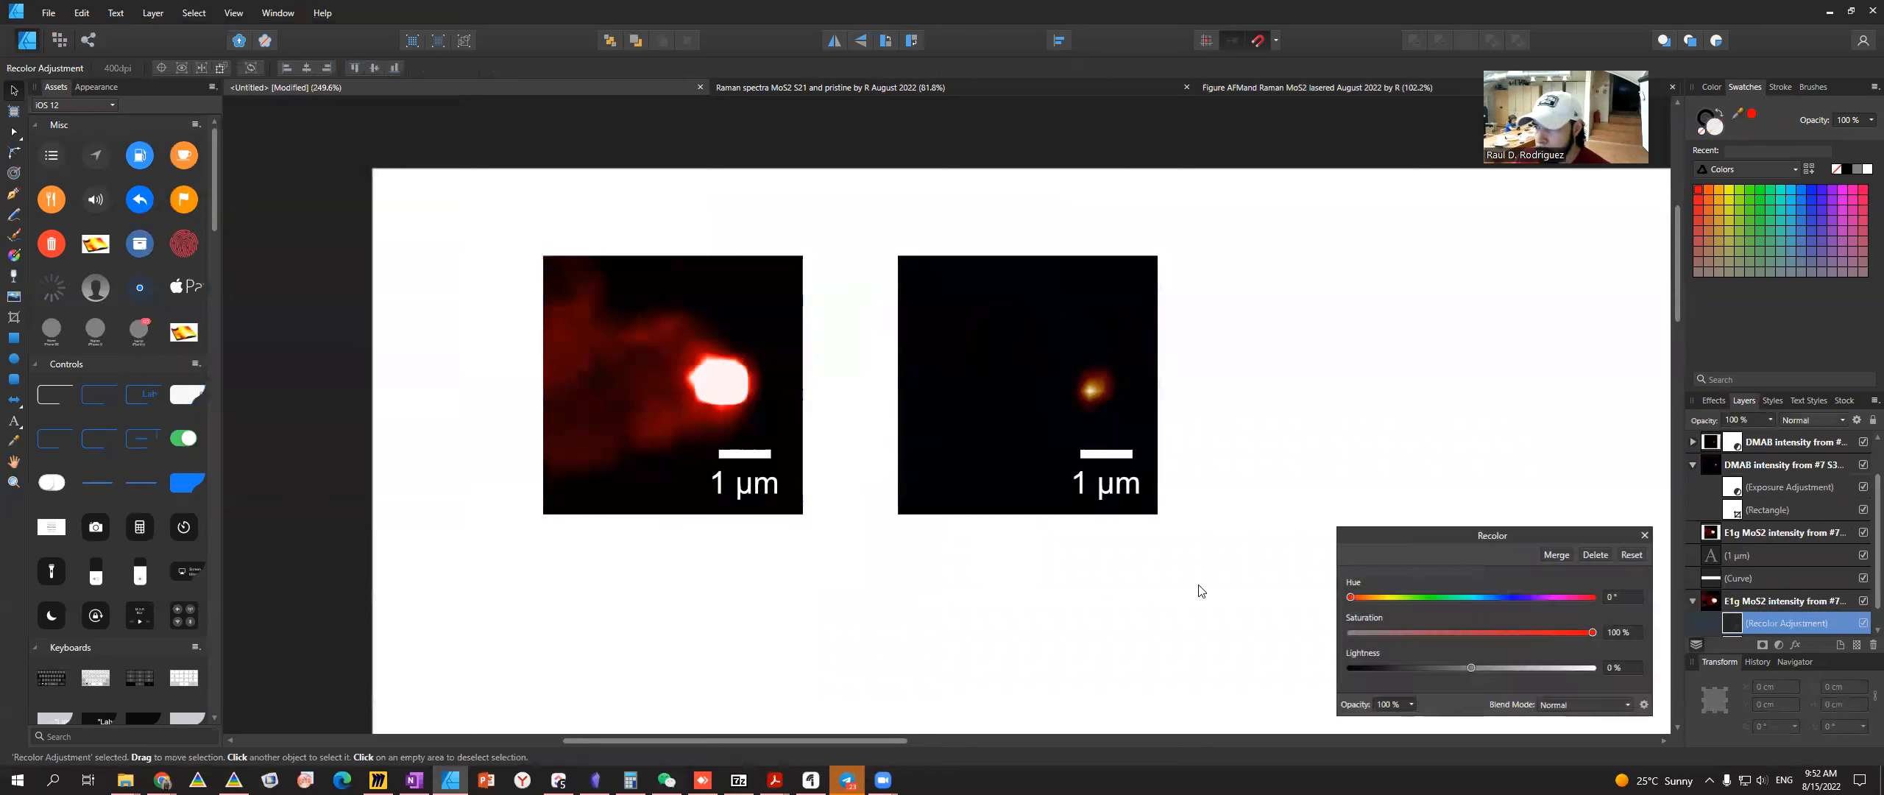
left_click_drag(1350, 597, 1511, 605)
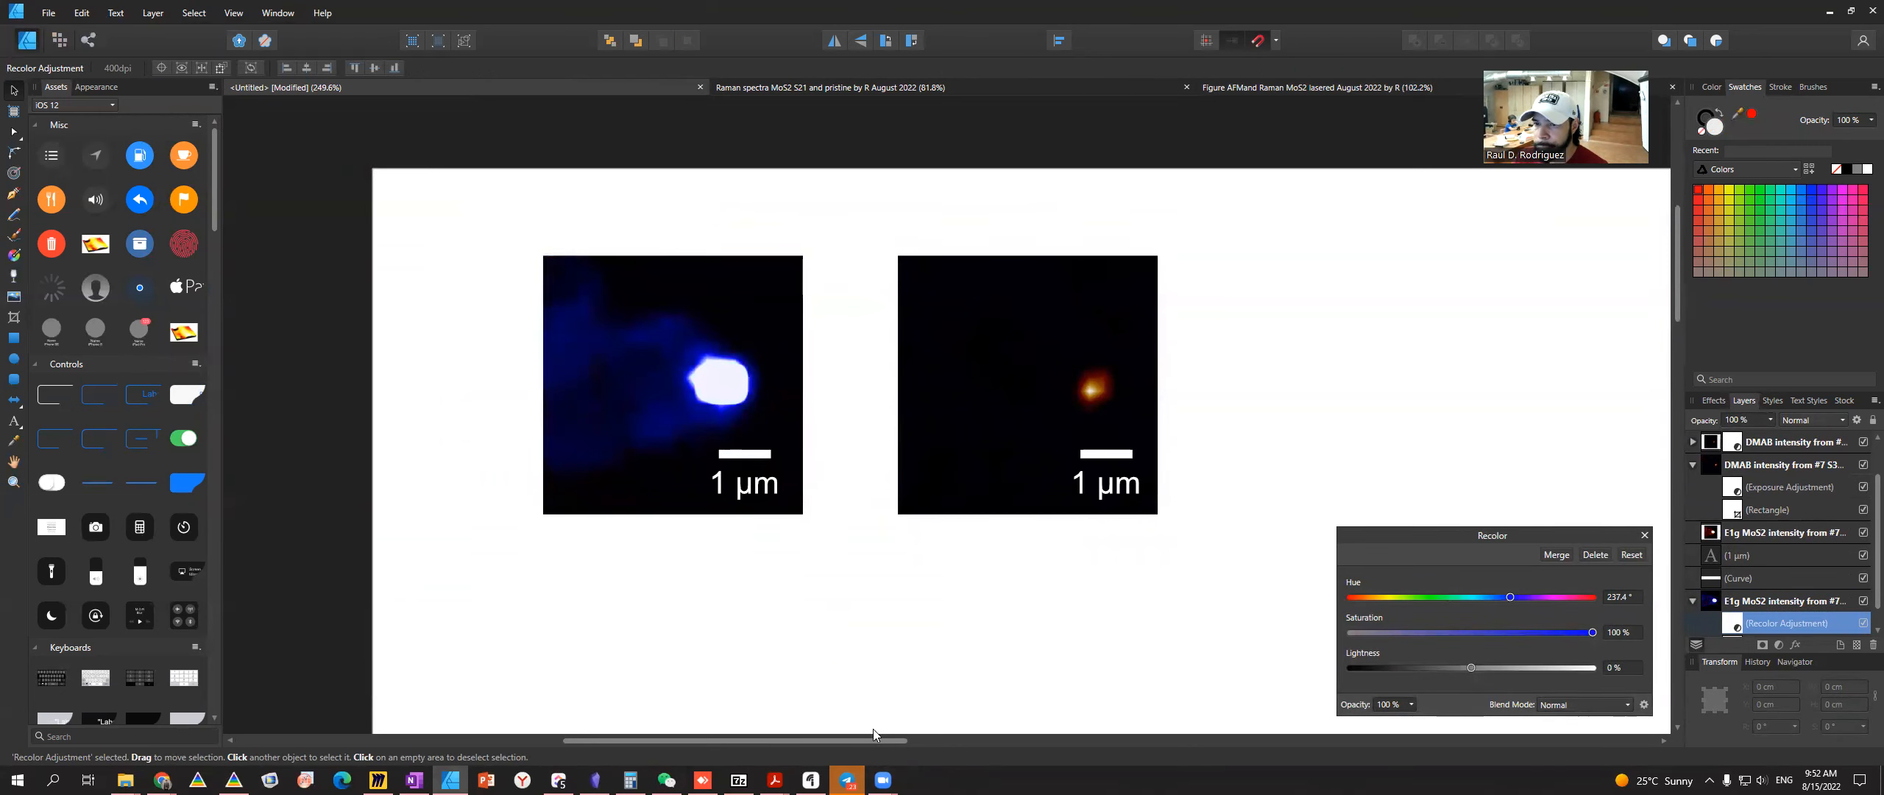
left_click(866, 660)
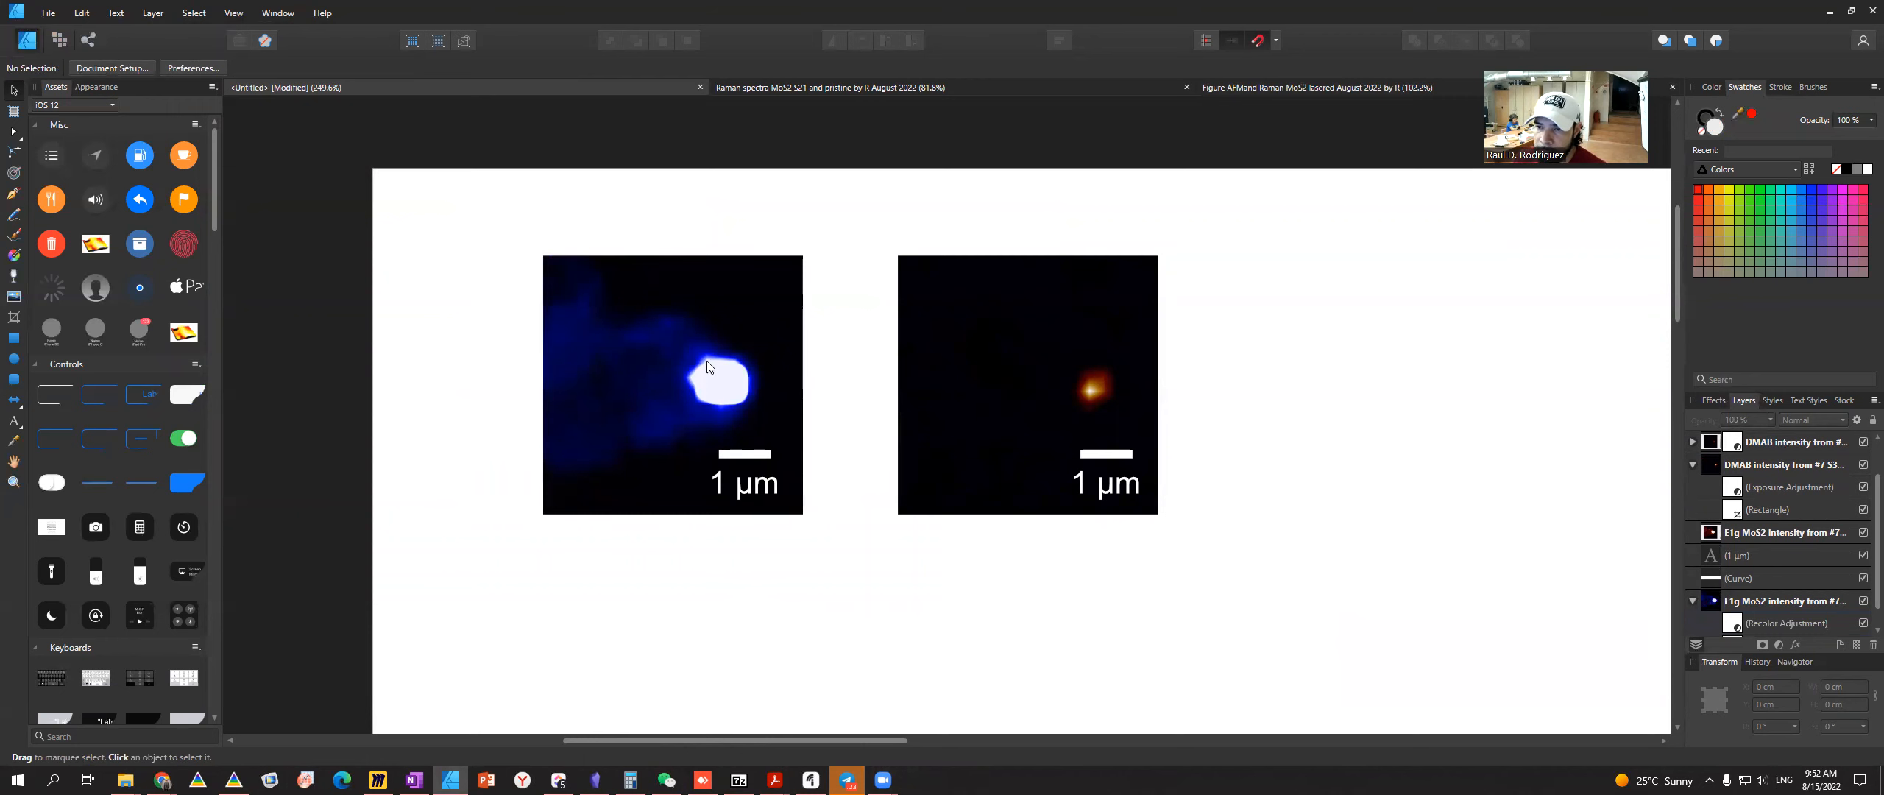
- Switch to Image Analysis, display the 7.Andor frame and show its spectrum in Raman Shift (1/cm)
key("alt+Tab")
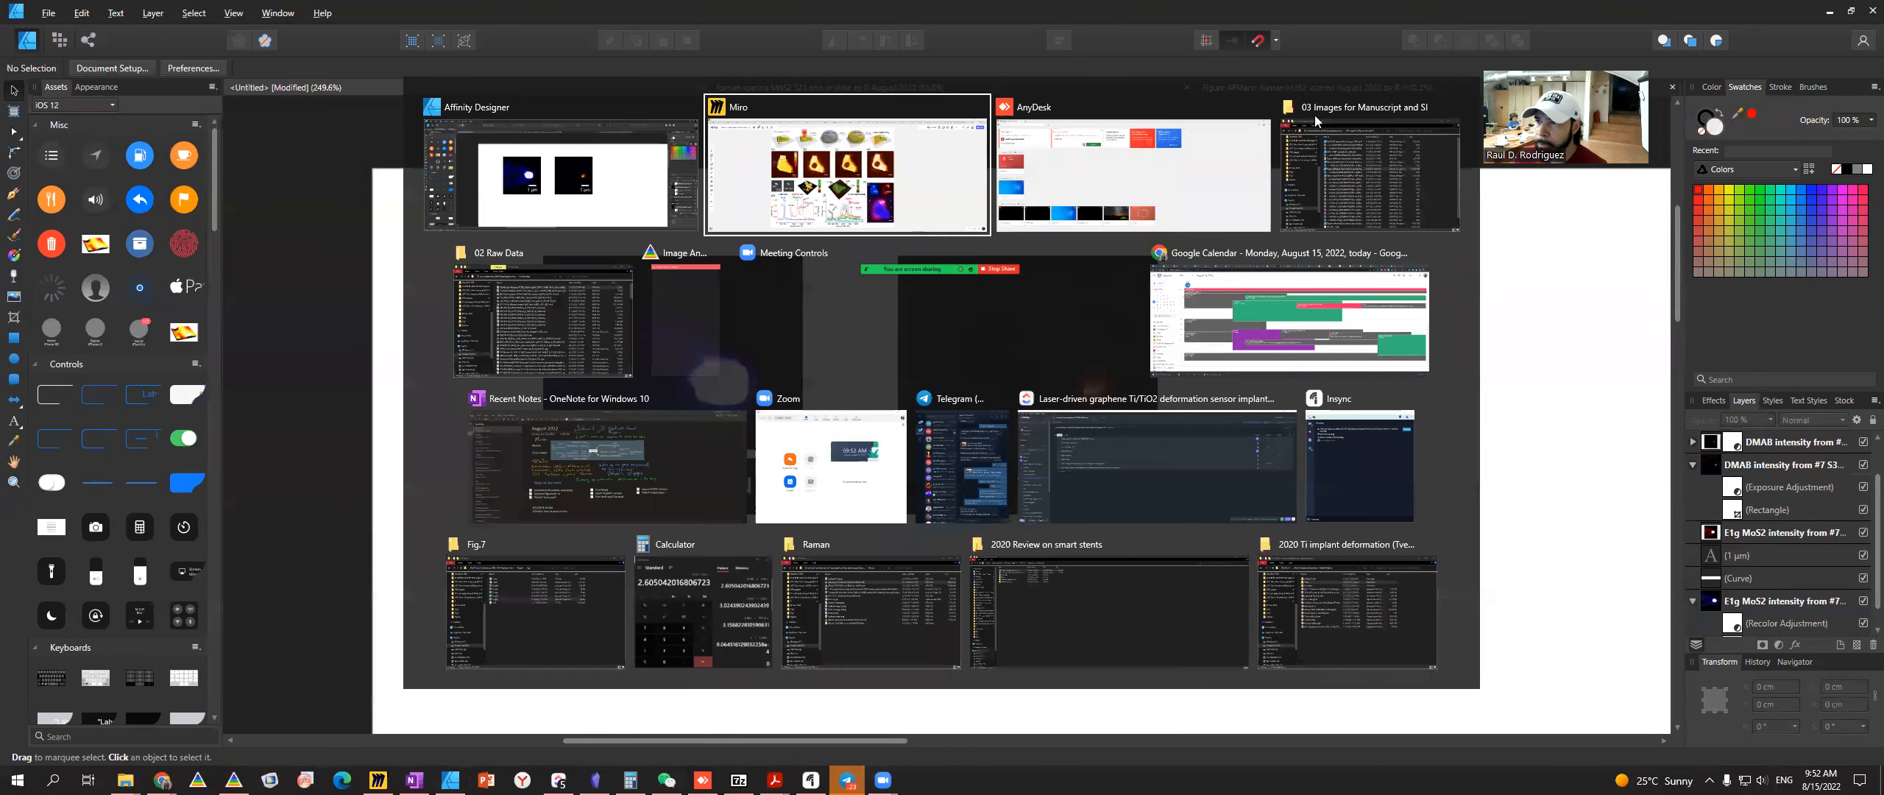
left_click(675, 305)
left_click_drag(109, 581, 97, 230)
left_click(61, 237)
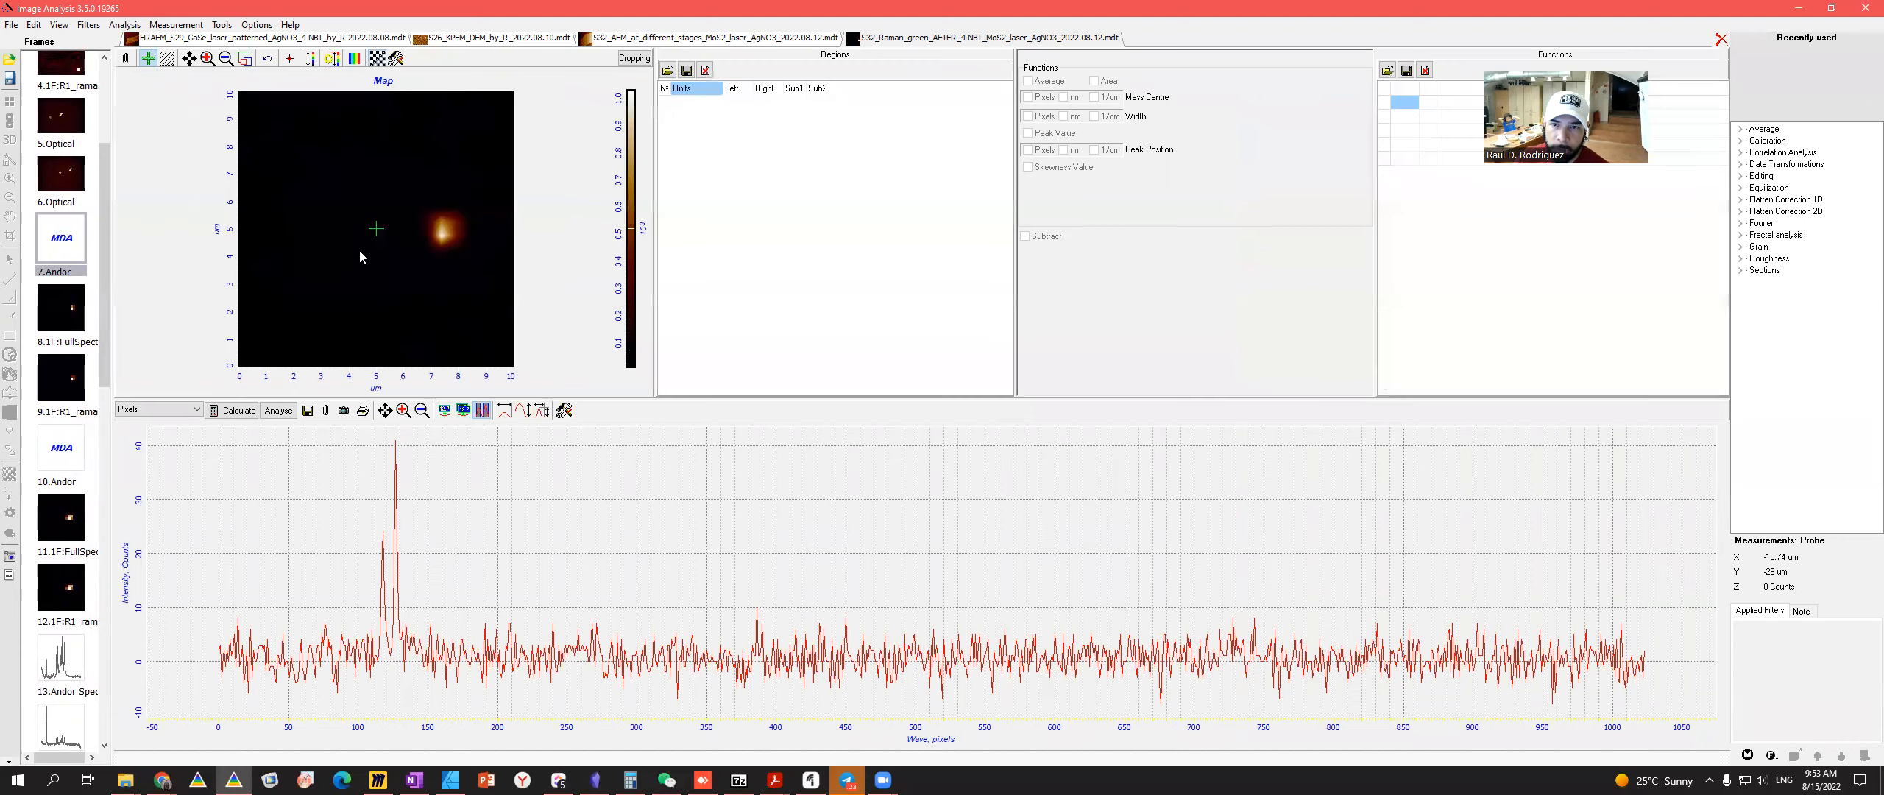
left_click(158, 409)
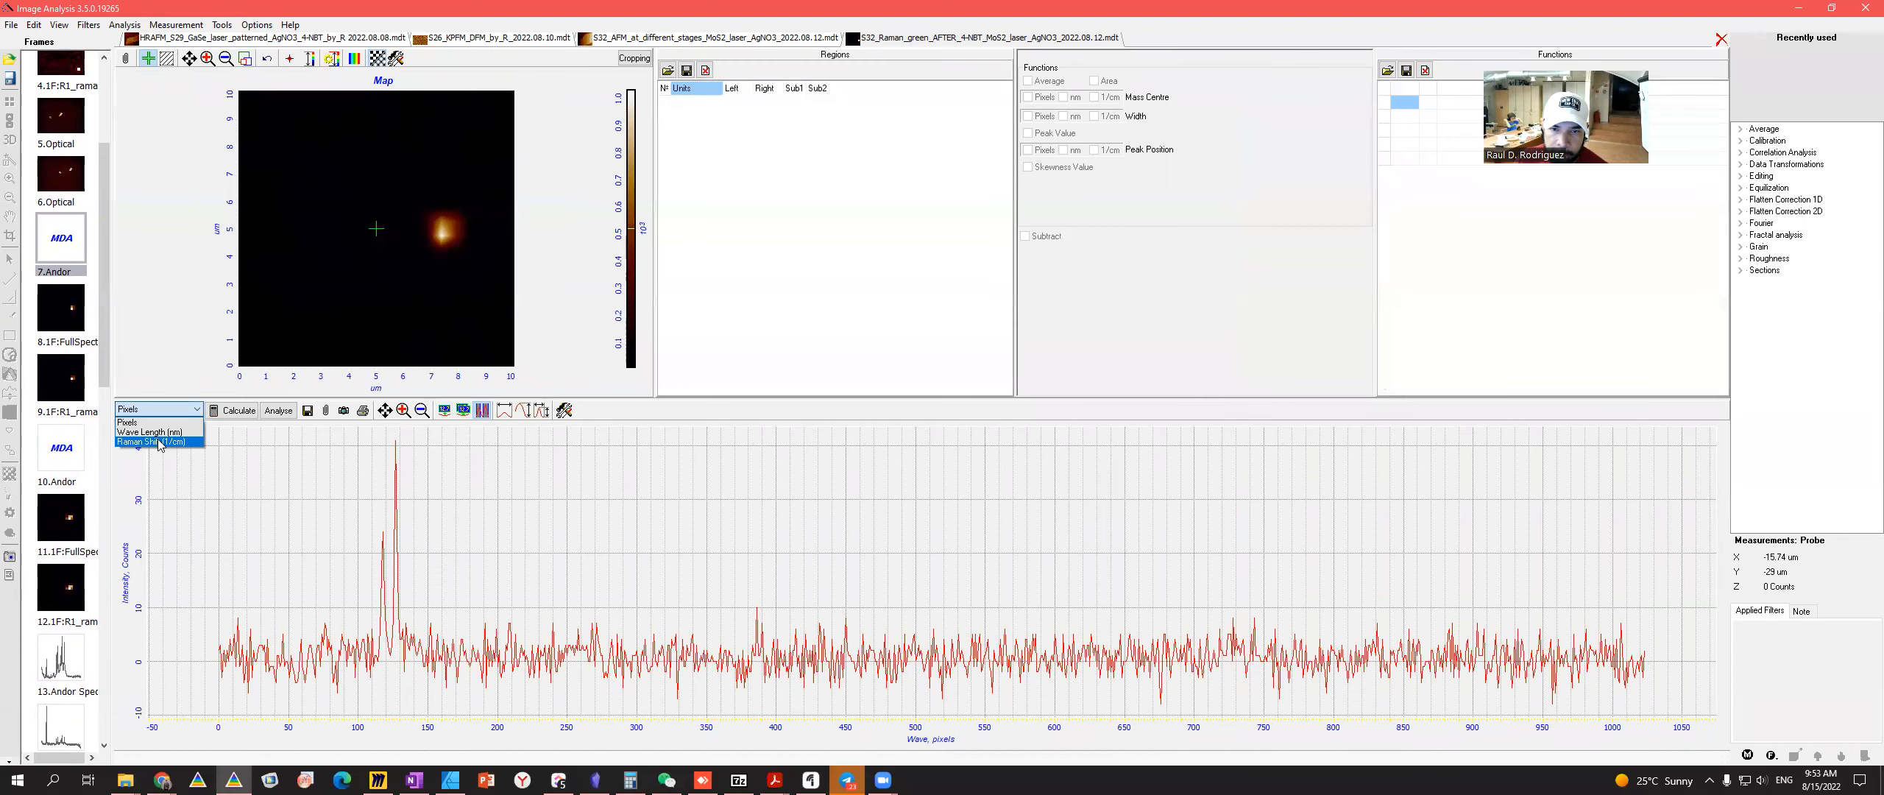
left_click(151, 435)
- Compare the Raman spectra of a dark map point and the bright spot, measuring from the peak near 400 1/cm
left_click(401, 246)
left_click(441, 234)
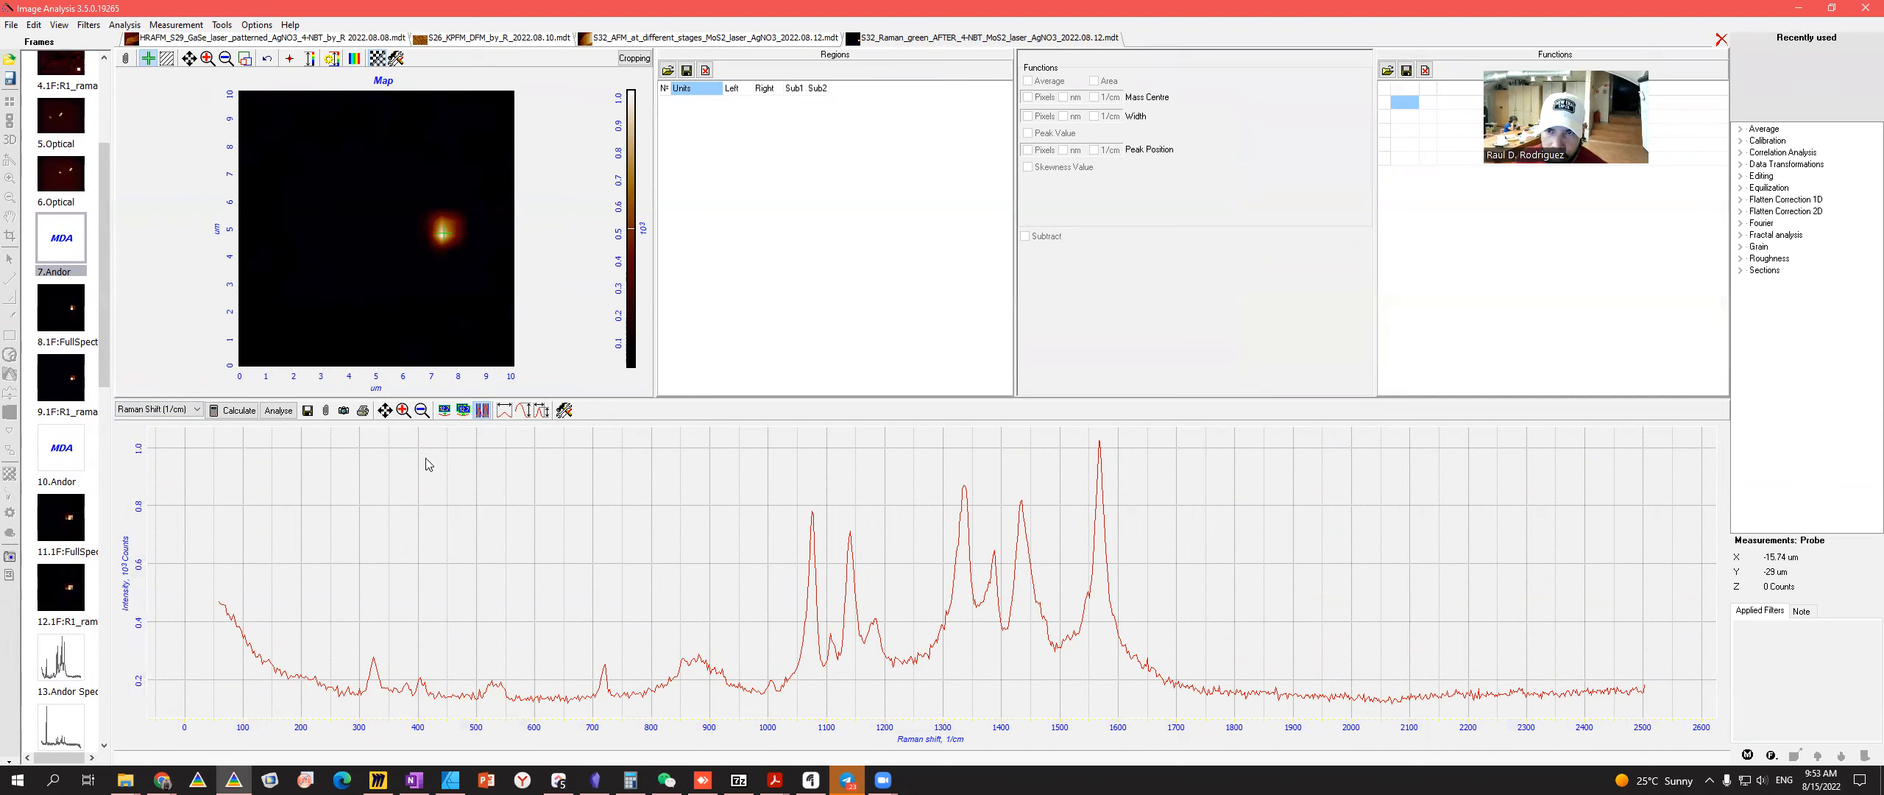
left_click(347, 220)
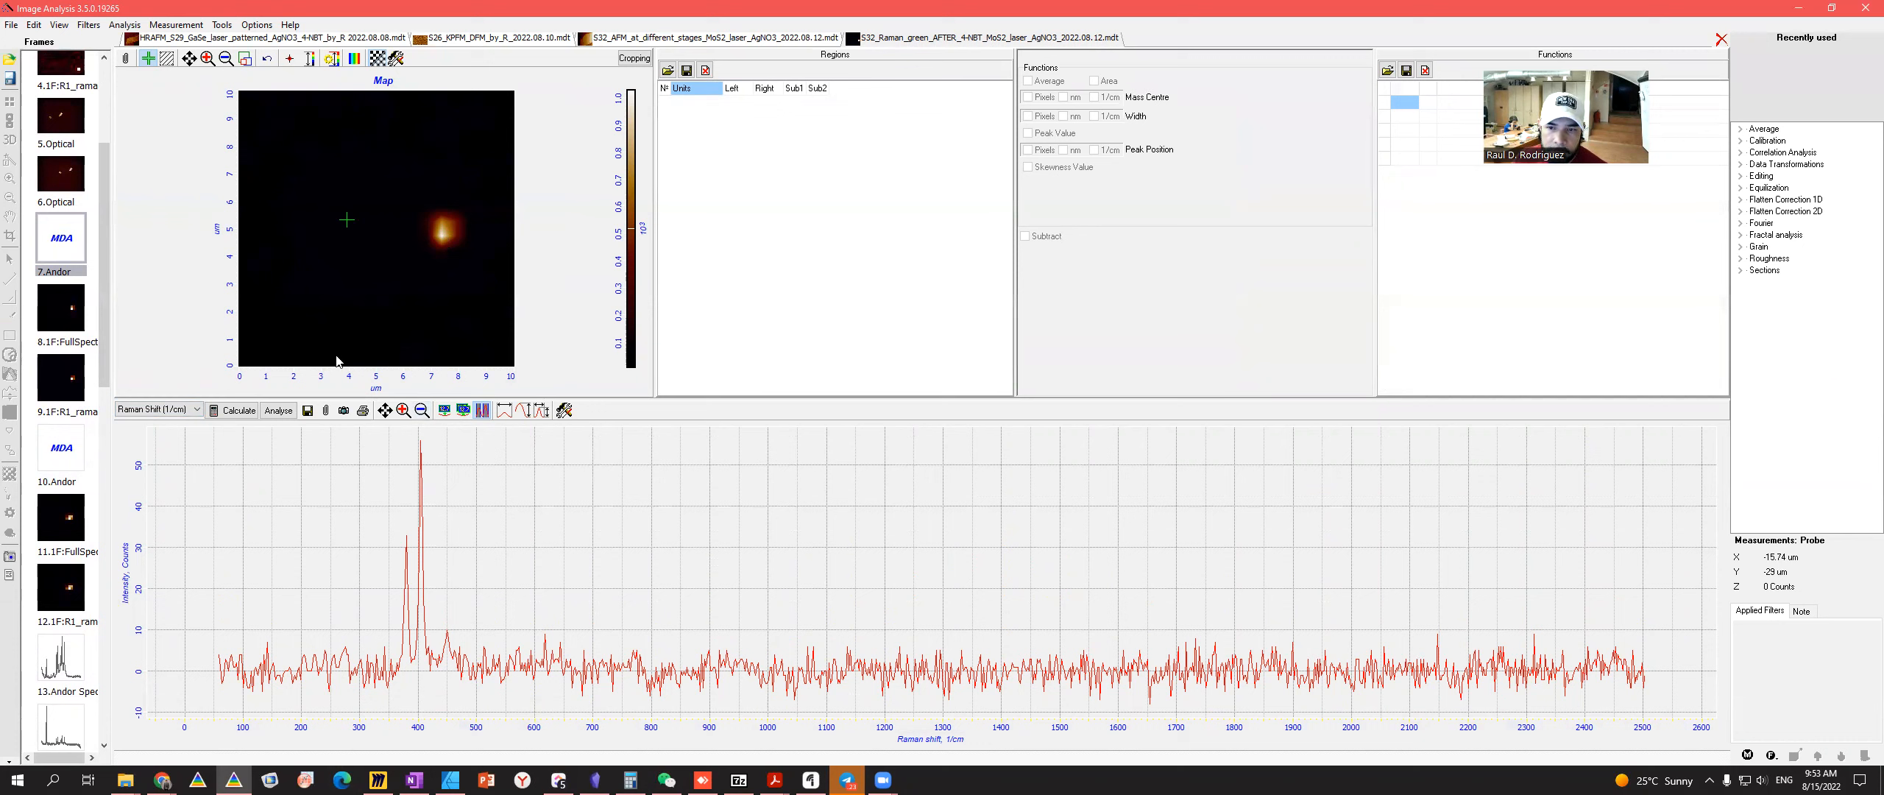
left_click(457, 411)
mouse_move(421, 441)
left_mouse_down()
mouse_move(417, 621)
mouse_move(472, 681)
mouse_move(439, 683)
mouse_move(485, 717)
mouse_move(475, 686)
left_mouse_up()
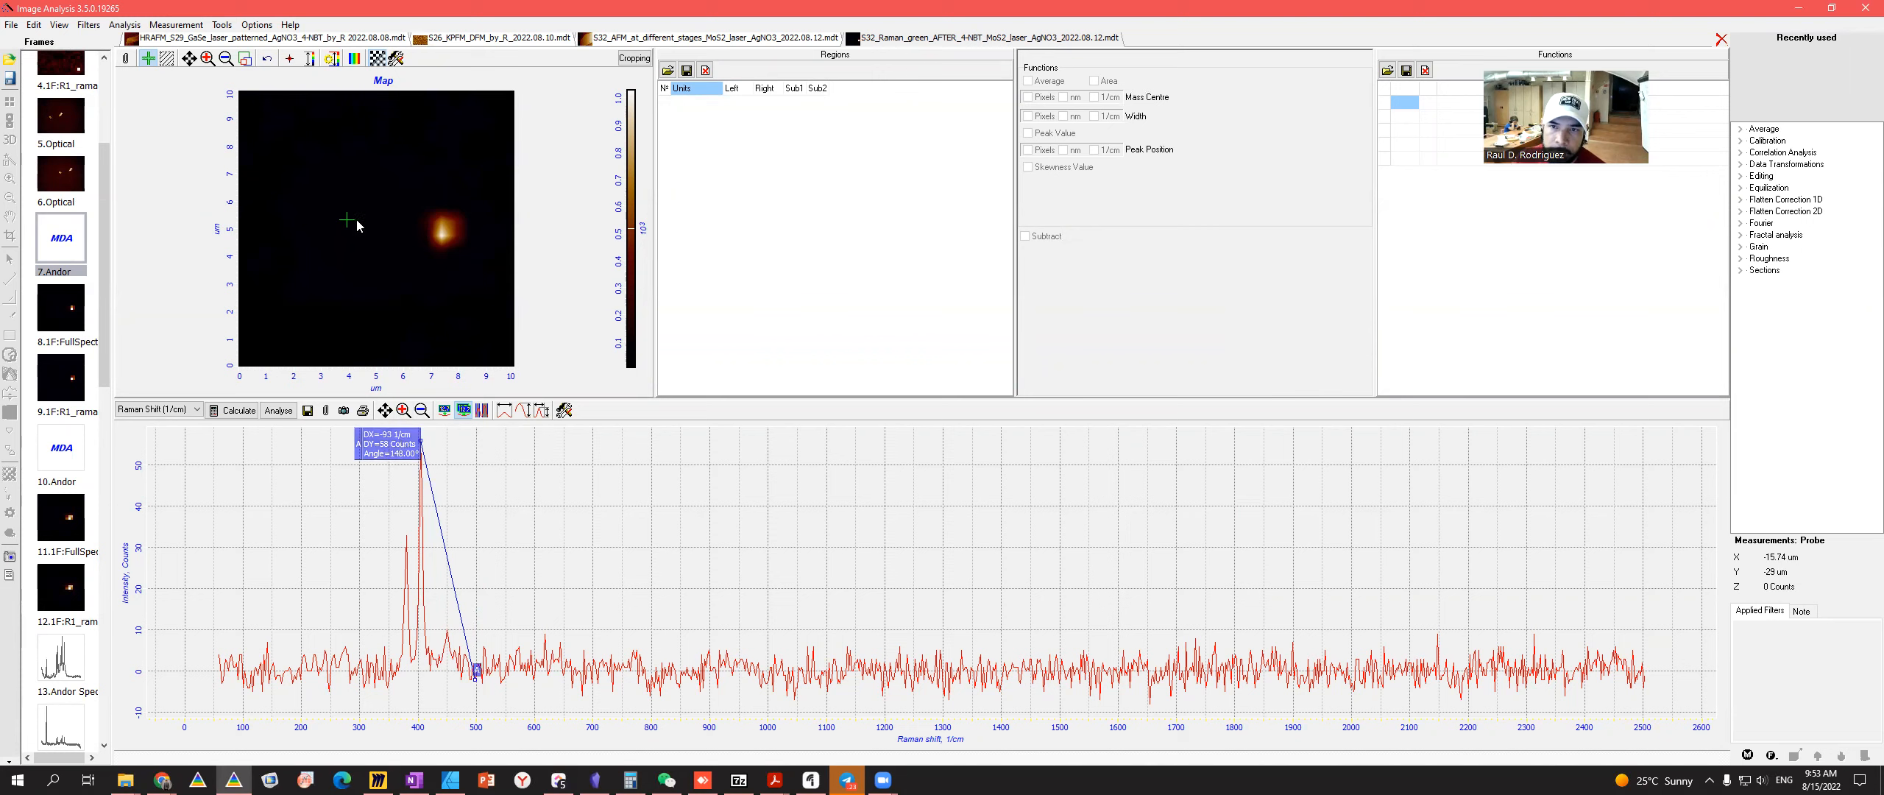
left_click(441, 235)
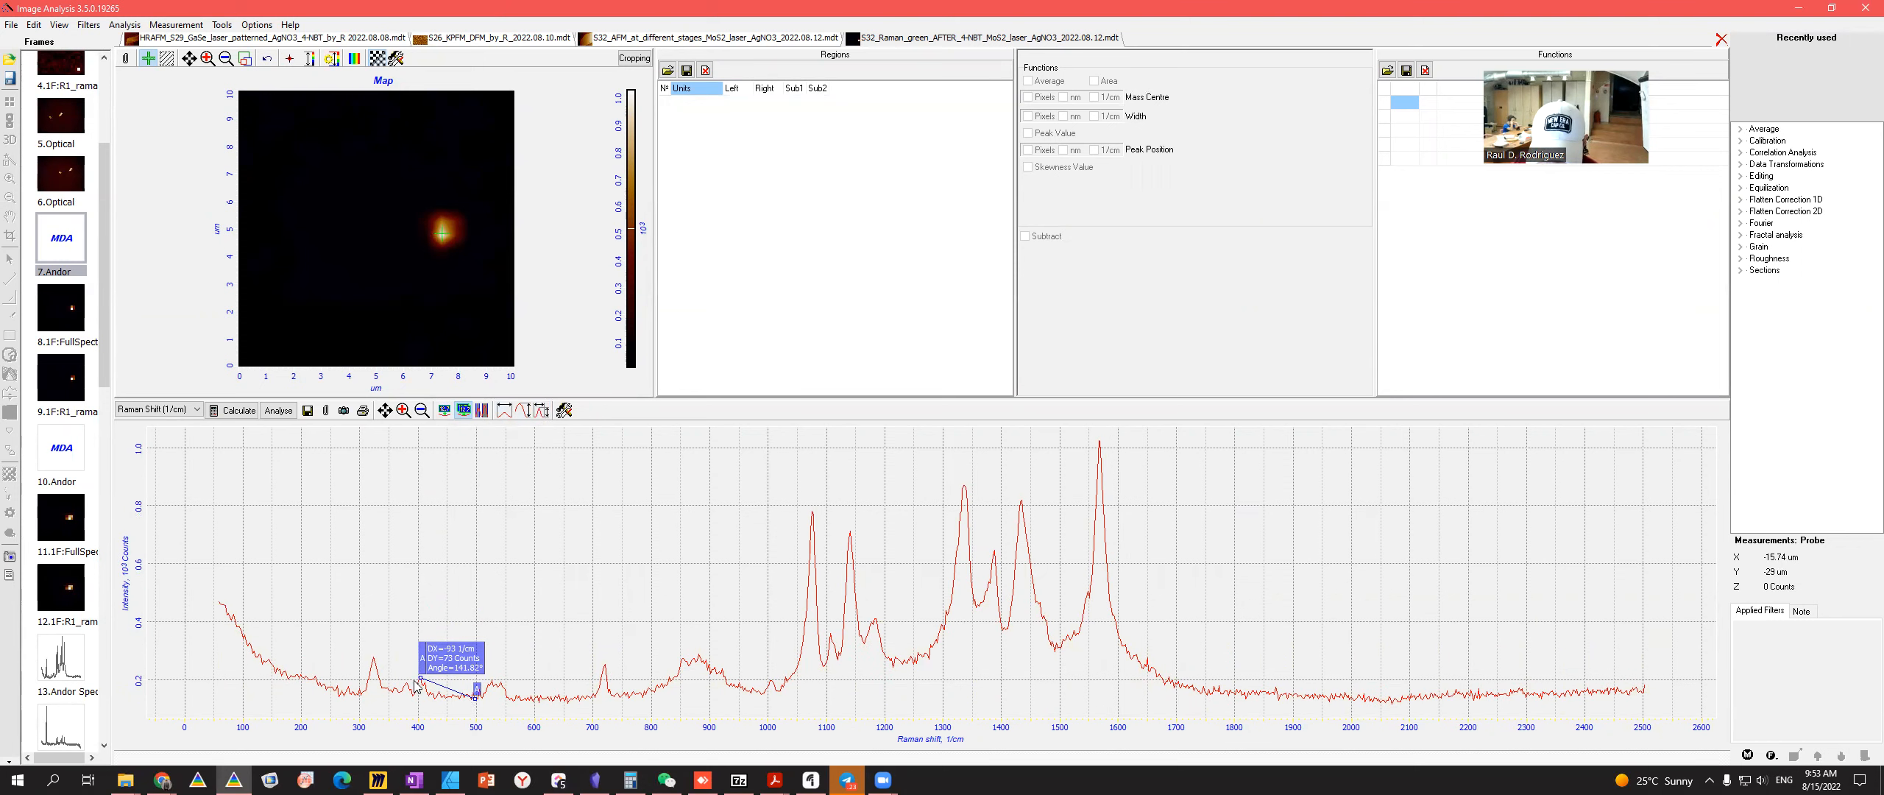
left_click_drag(482, 705, 444, 706)
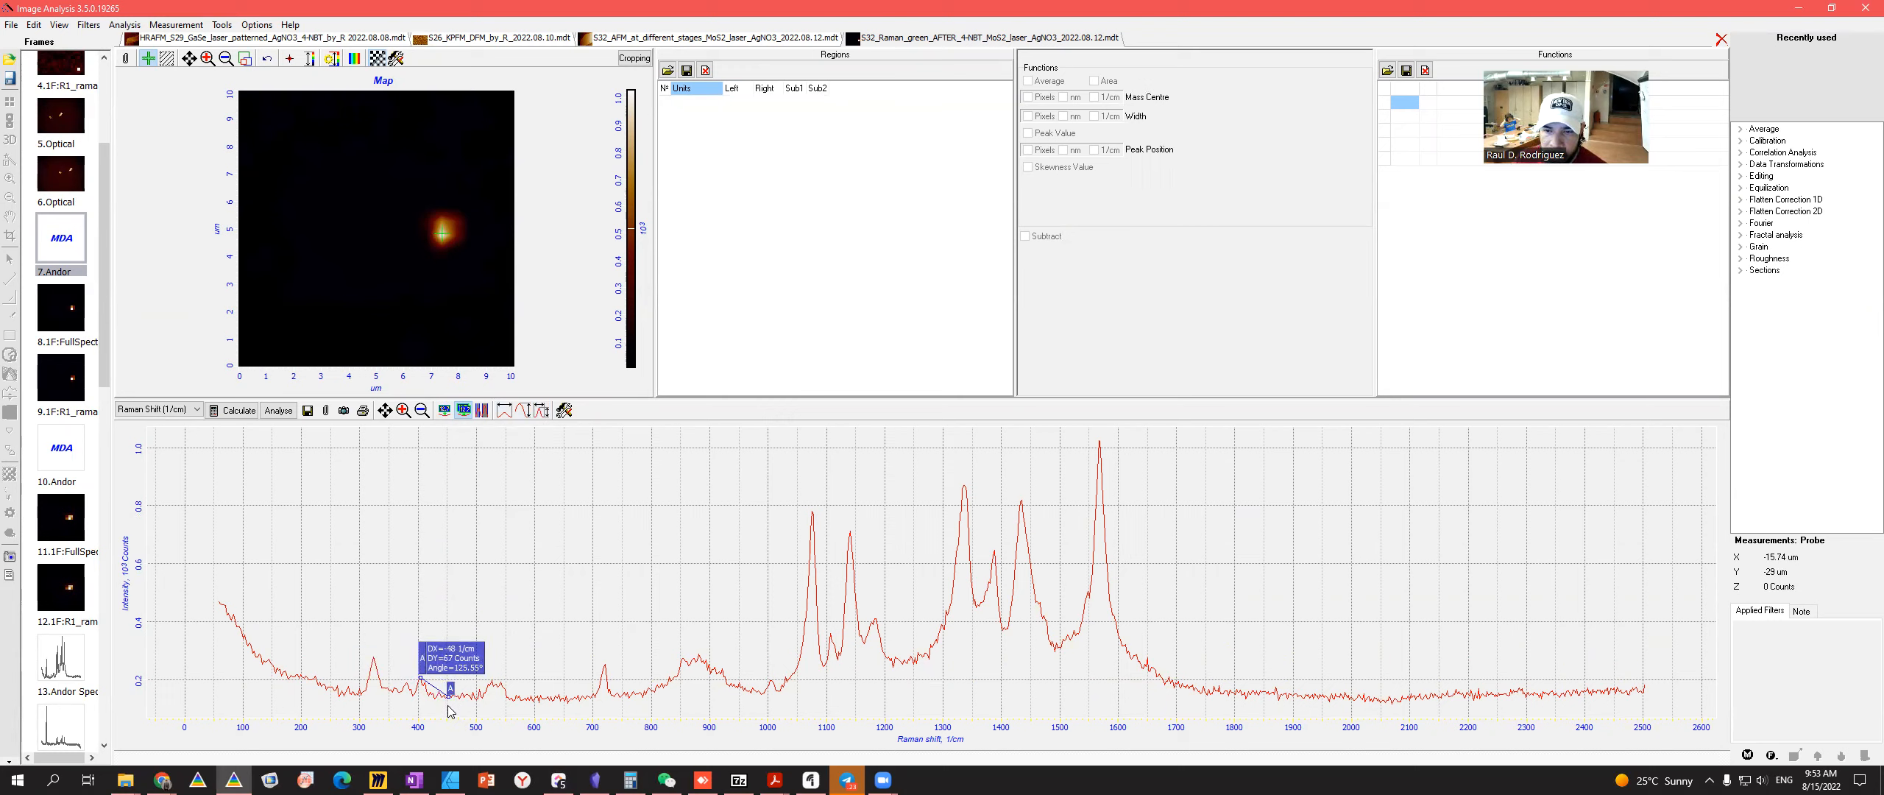
key("alt+Tab")
key("alt+Tab")
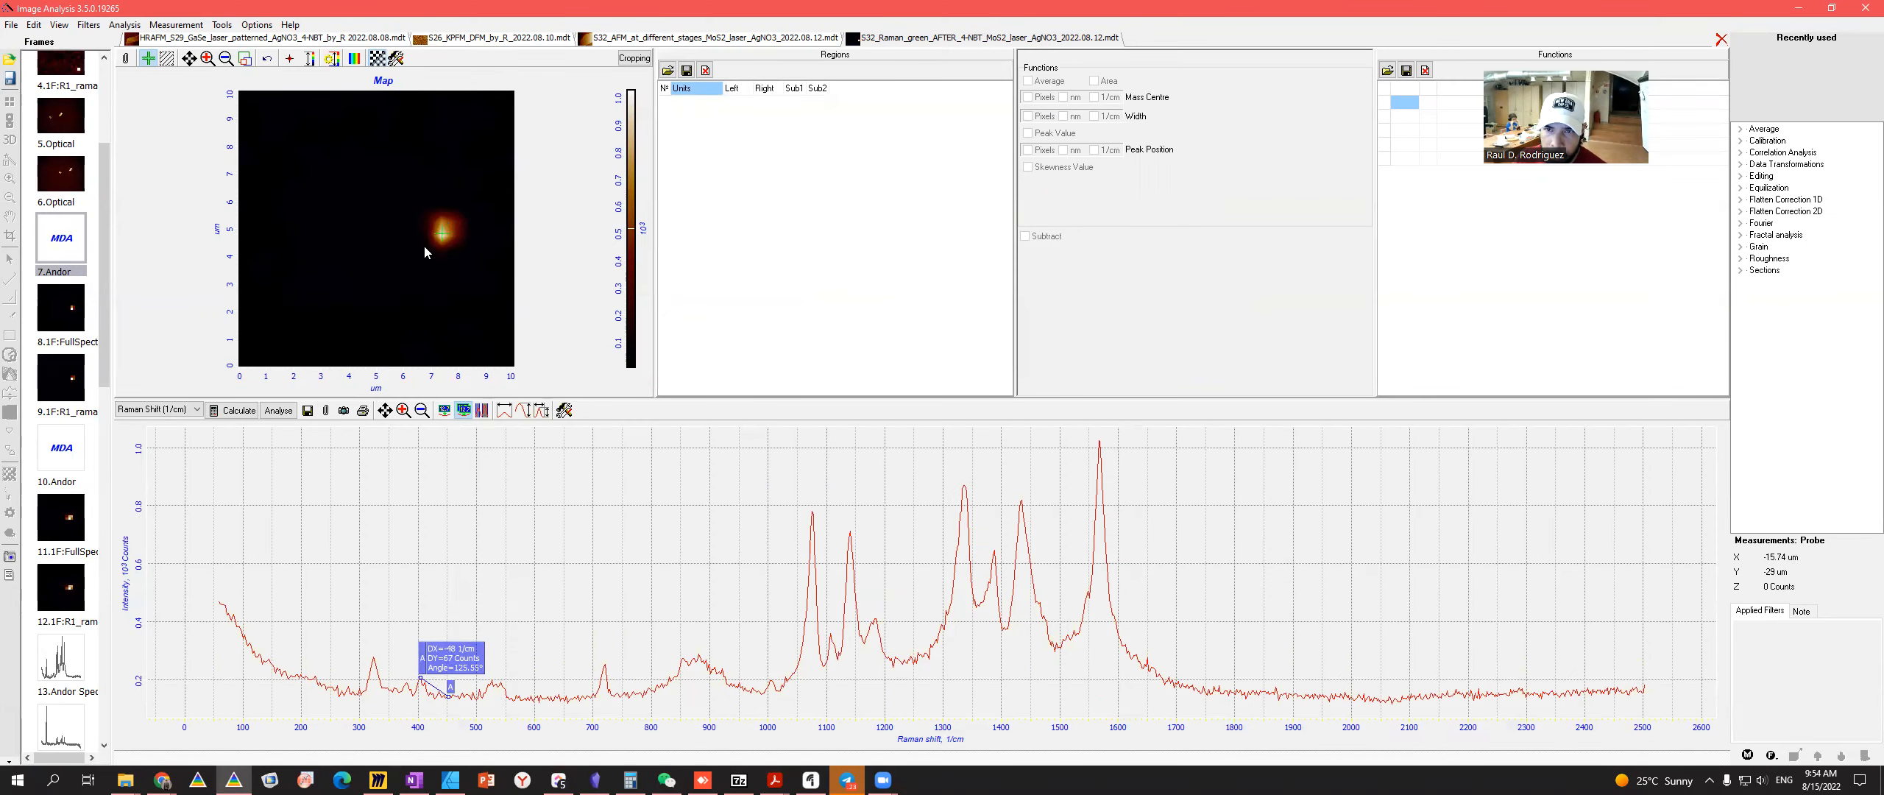
- Switch back to Affinity Designer and add an Exposure adjustment of 2.4 to the blue E1g map, keeping the Normal blend mode
key("alt+Tab")
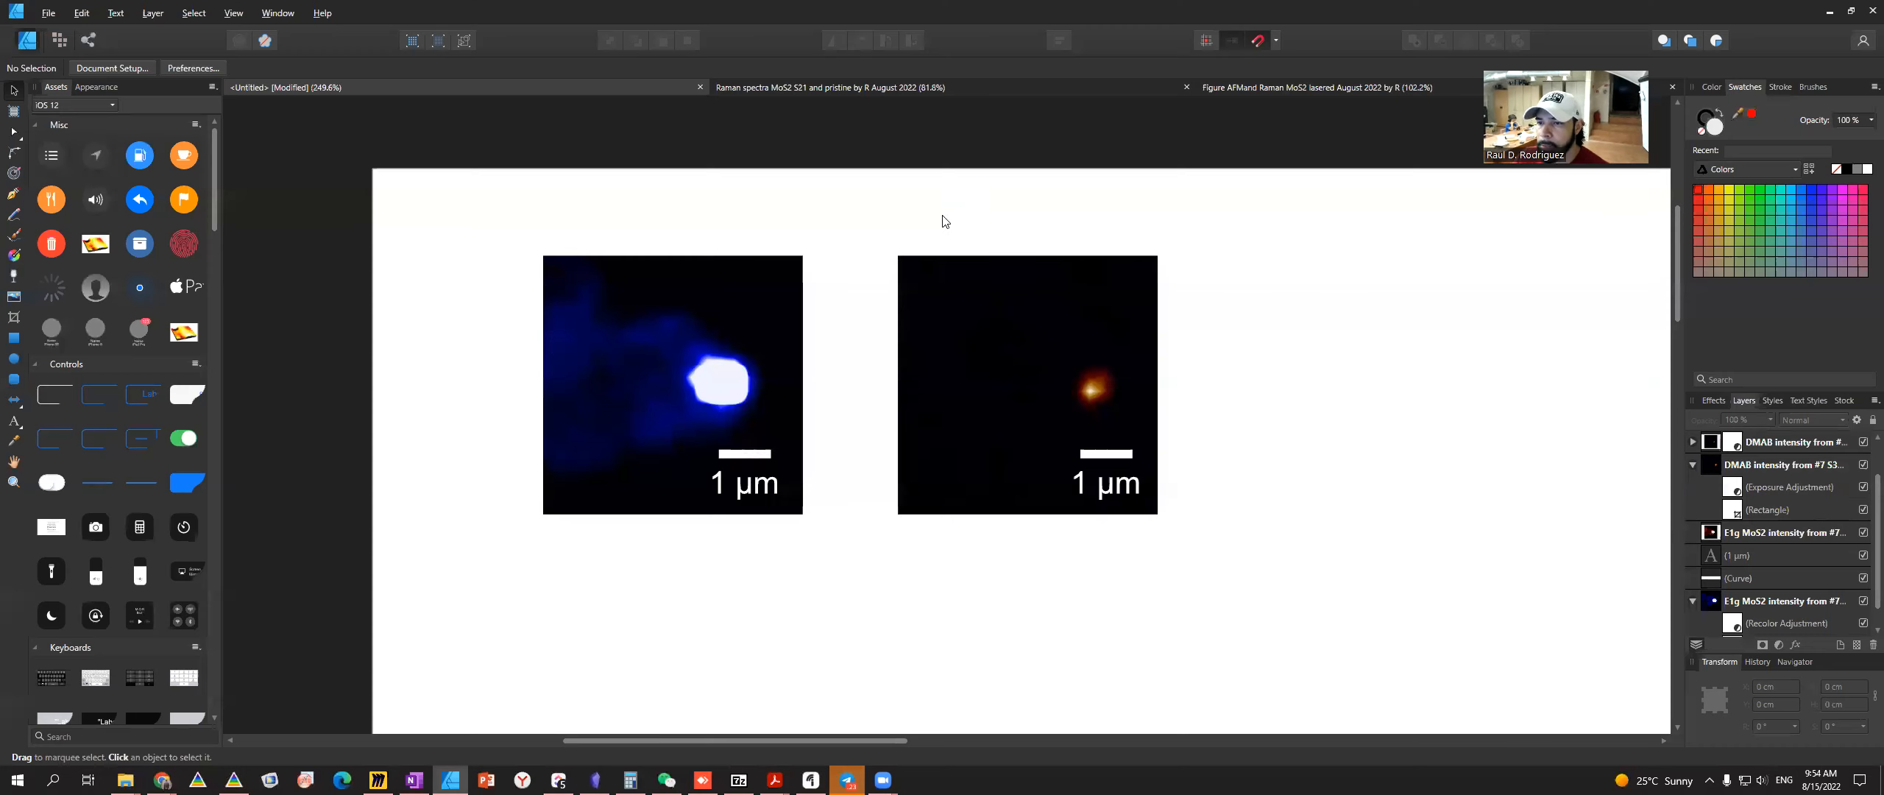
key("alt+Tab")
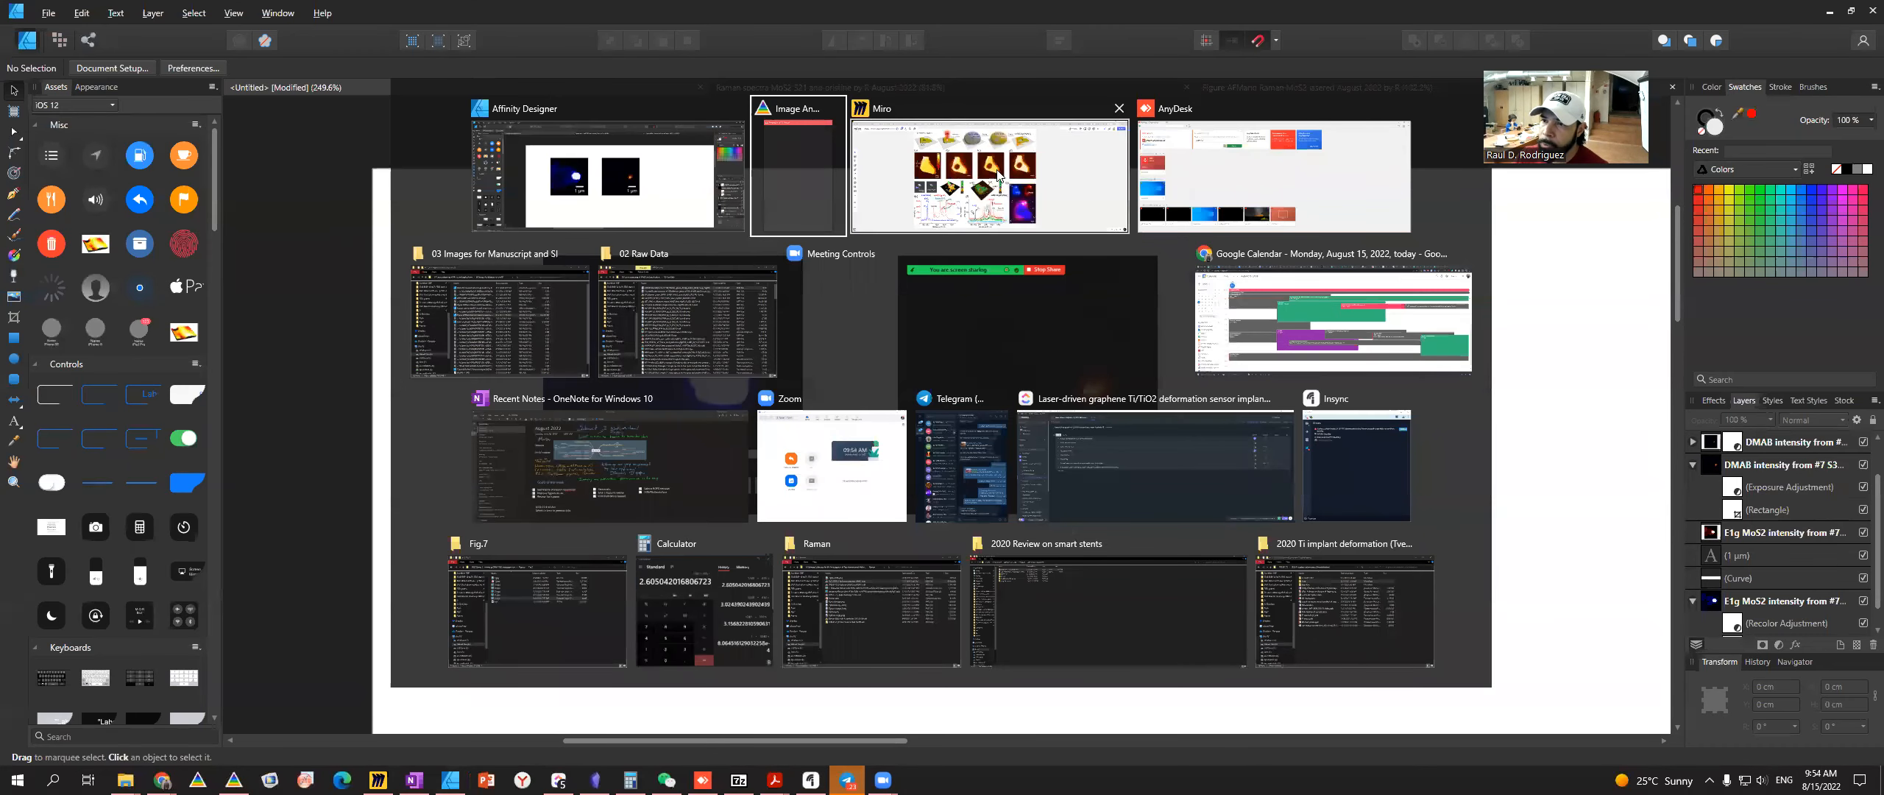
left_click(598, 208)
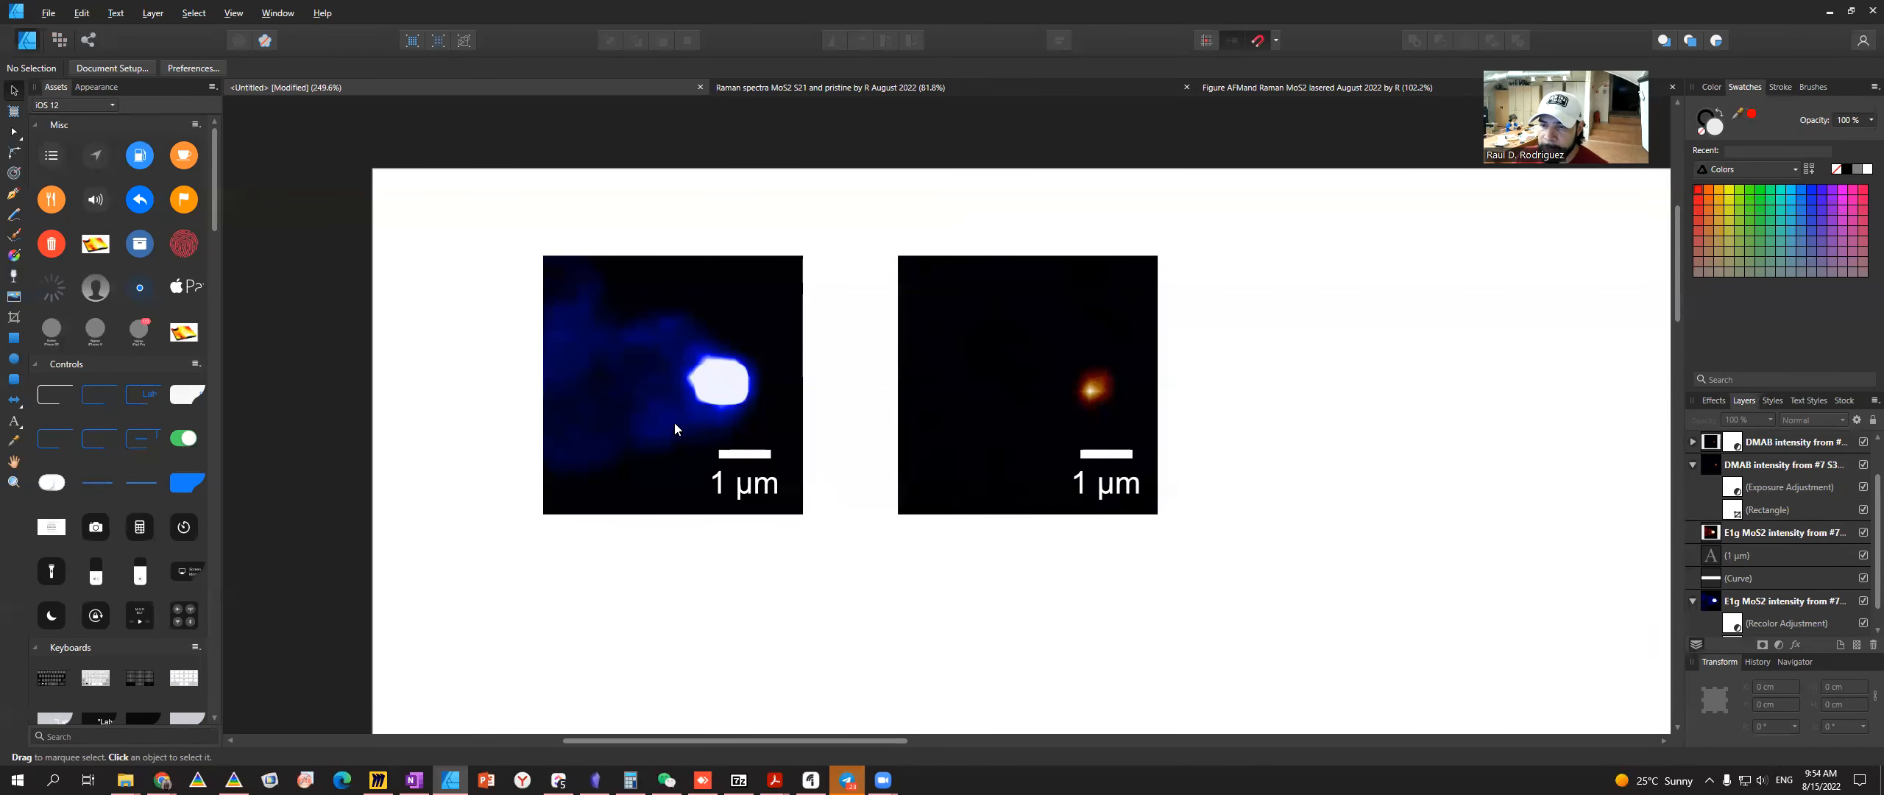
left_click(724, 392)
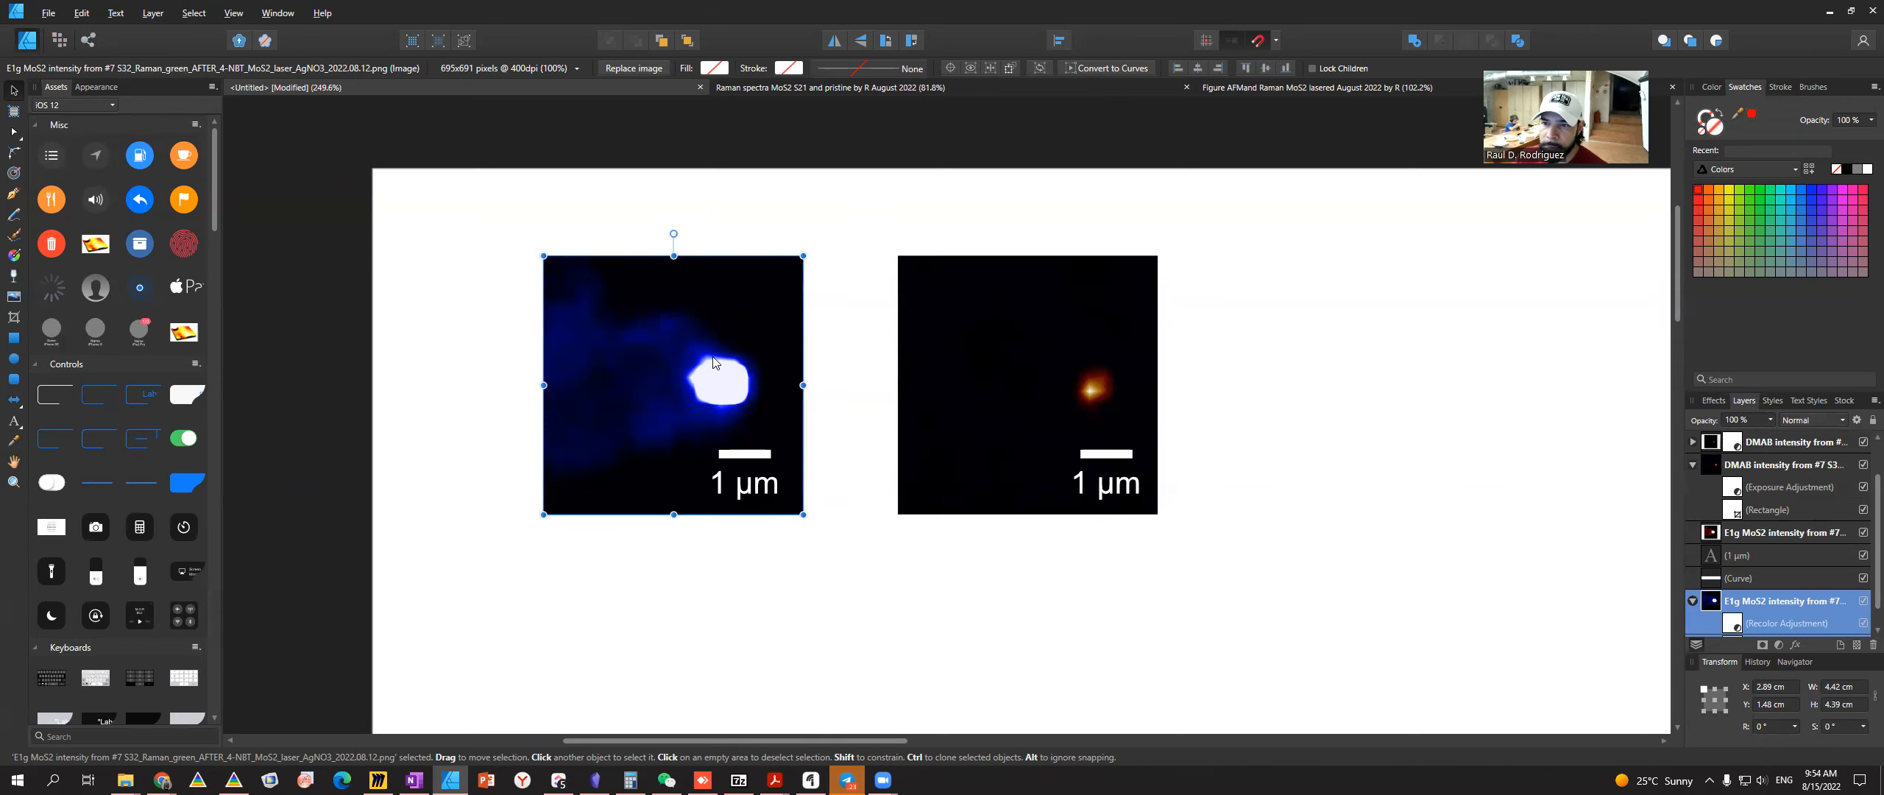
left_click(144, 10)
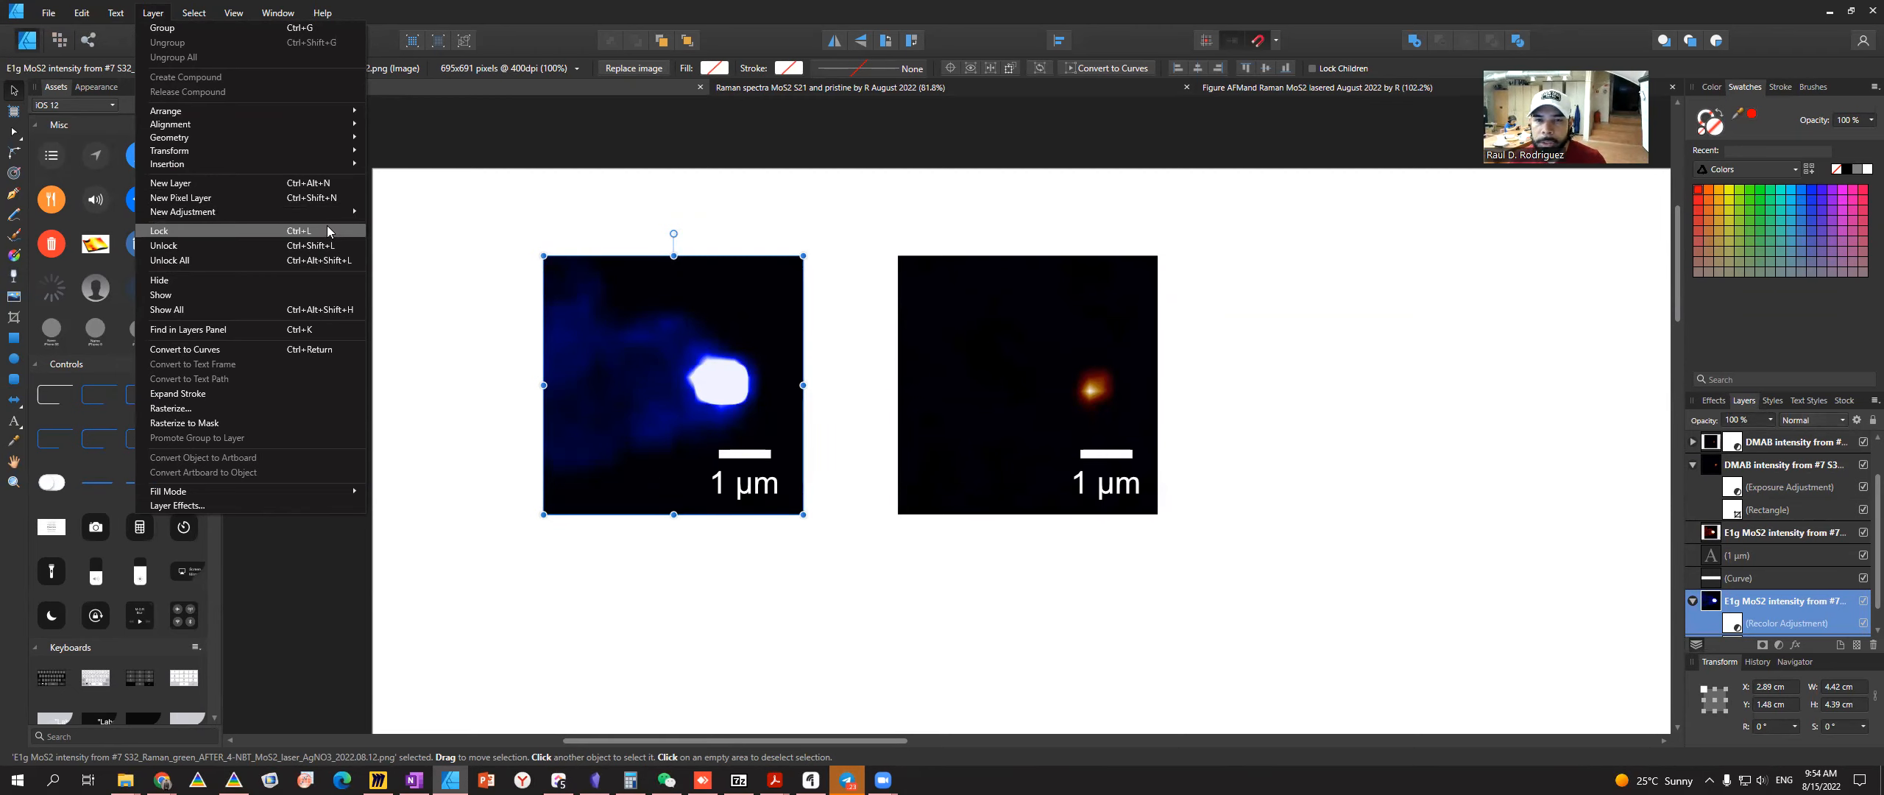
mouse_move(331, 213)
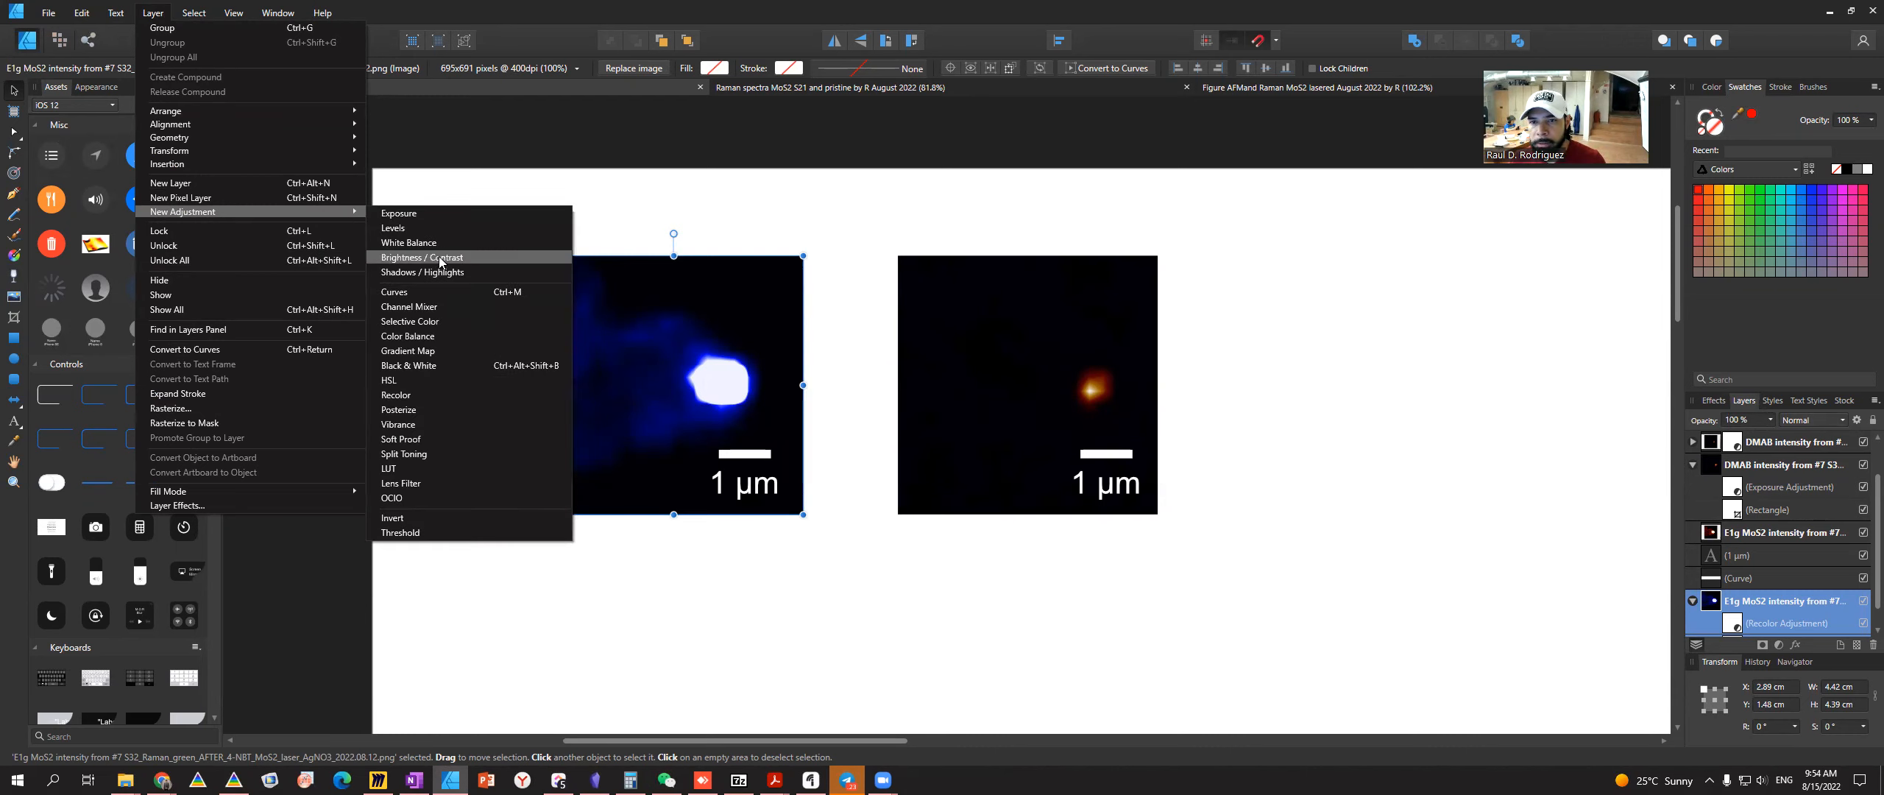
left_click(434, 212)
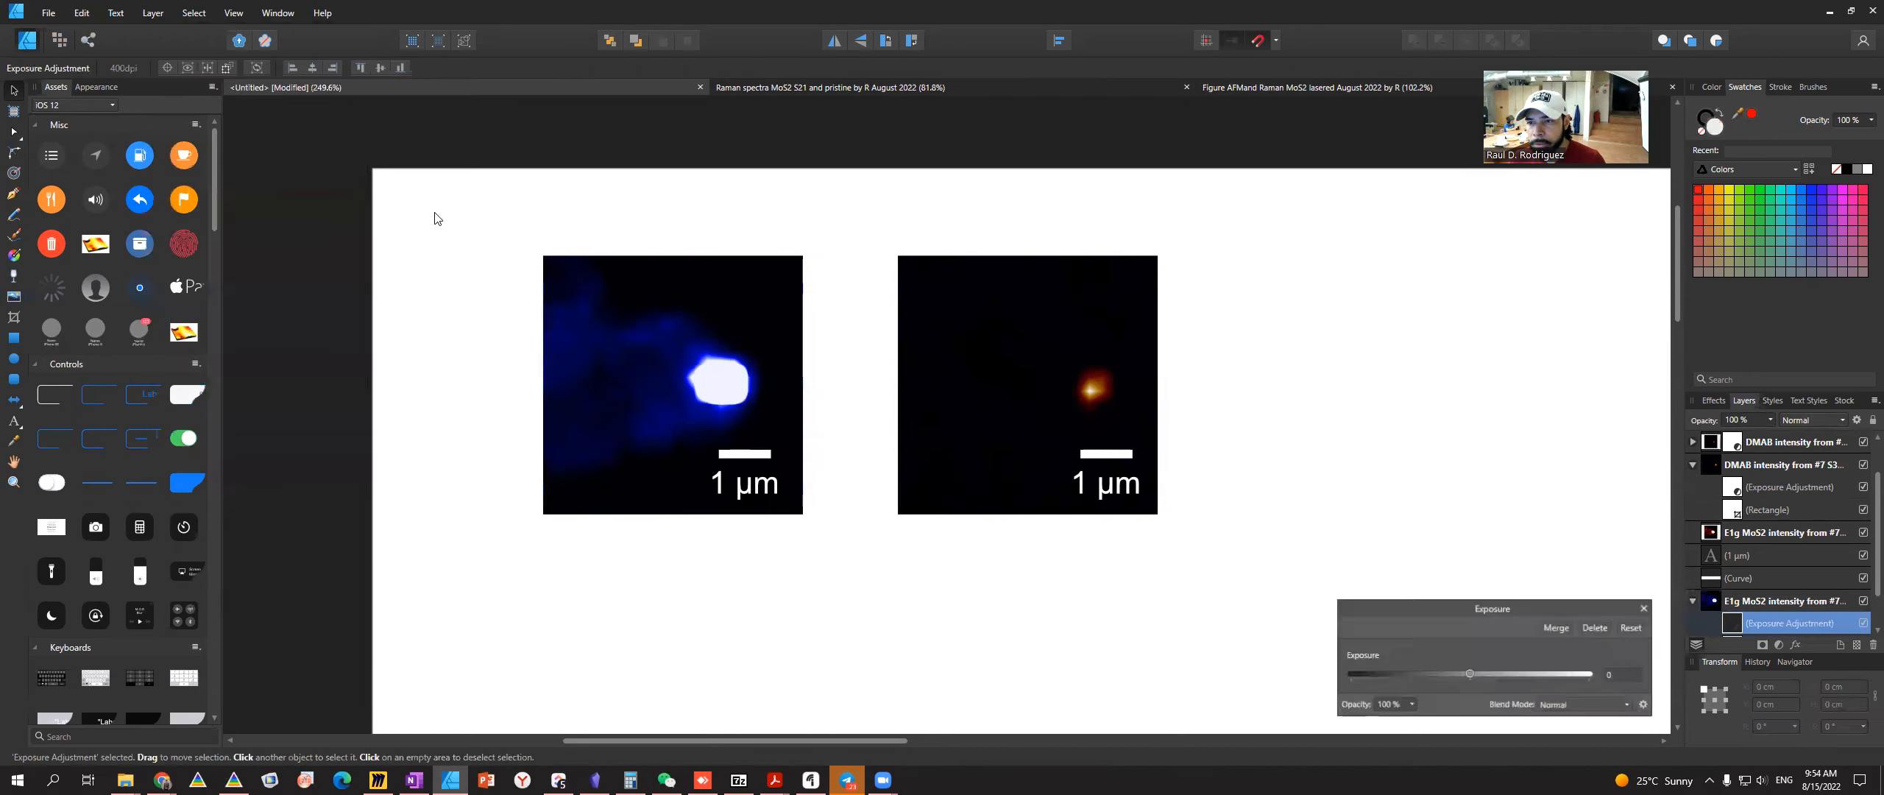
mouse_move(1470, 674)
left_mouse_down()
mouse_move(1508, 675)
mouse_move(1484, 674)
left_mouse_up()
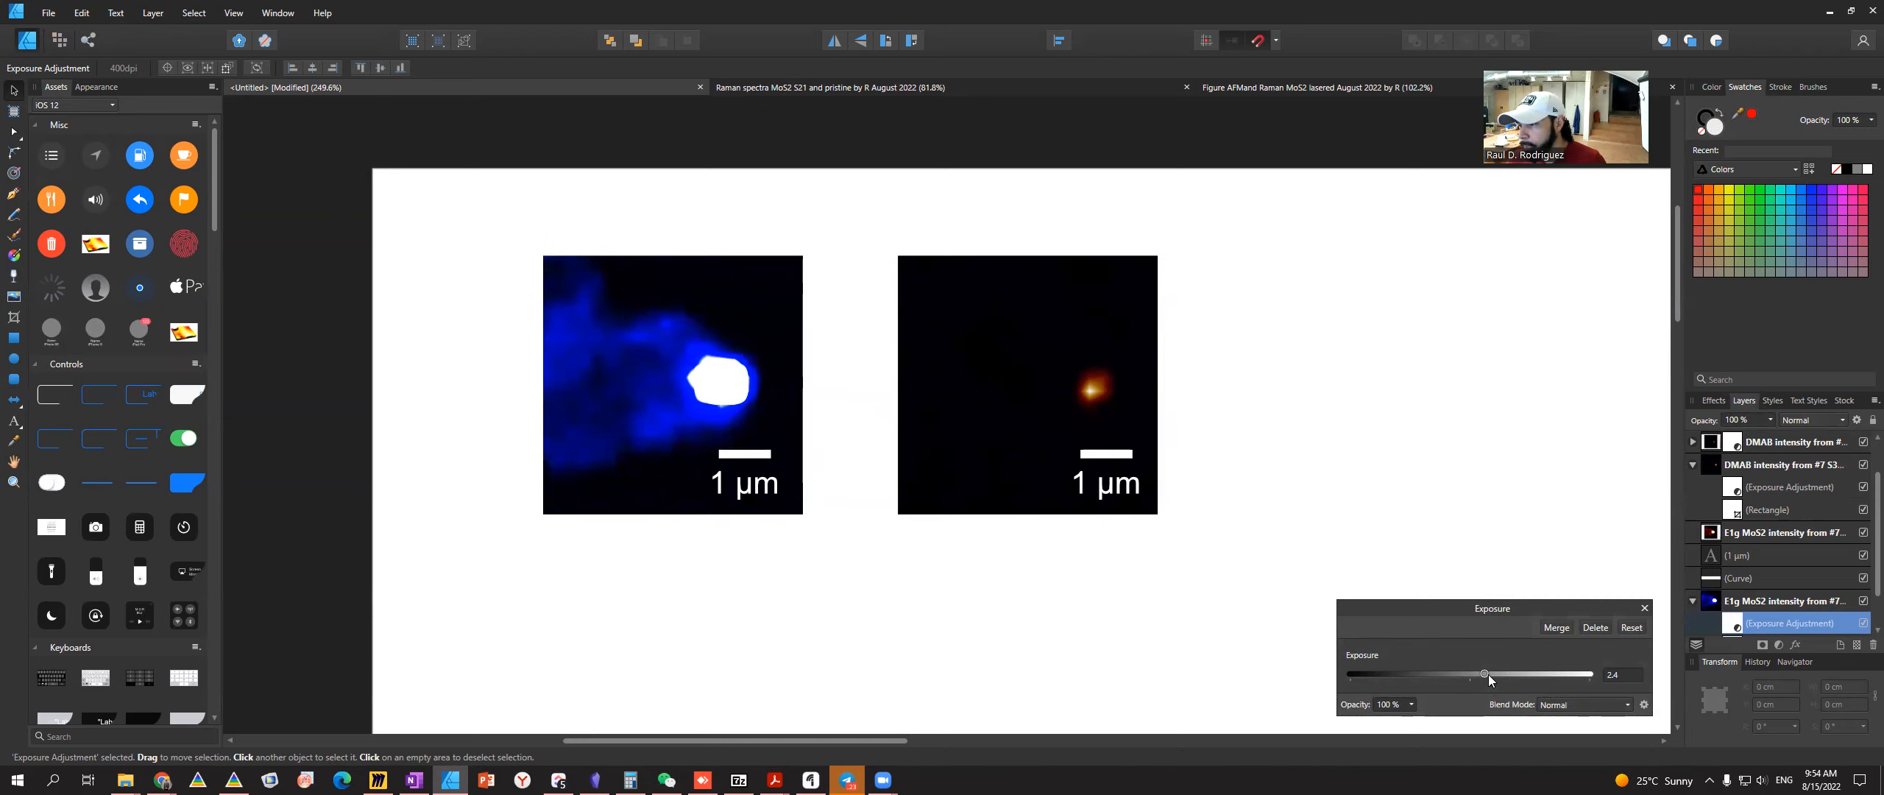
left_click(1560, 705)
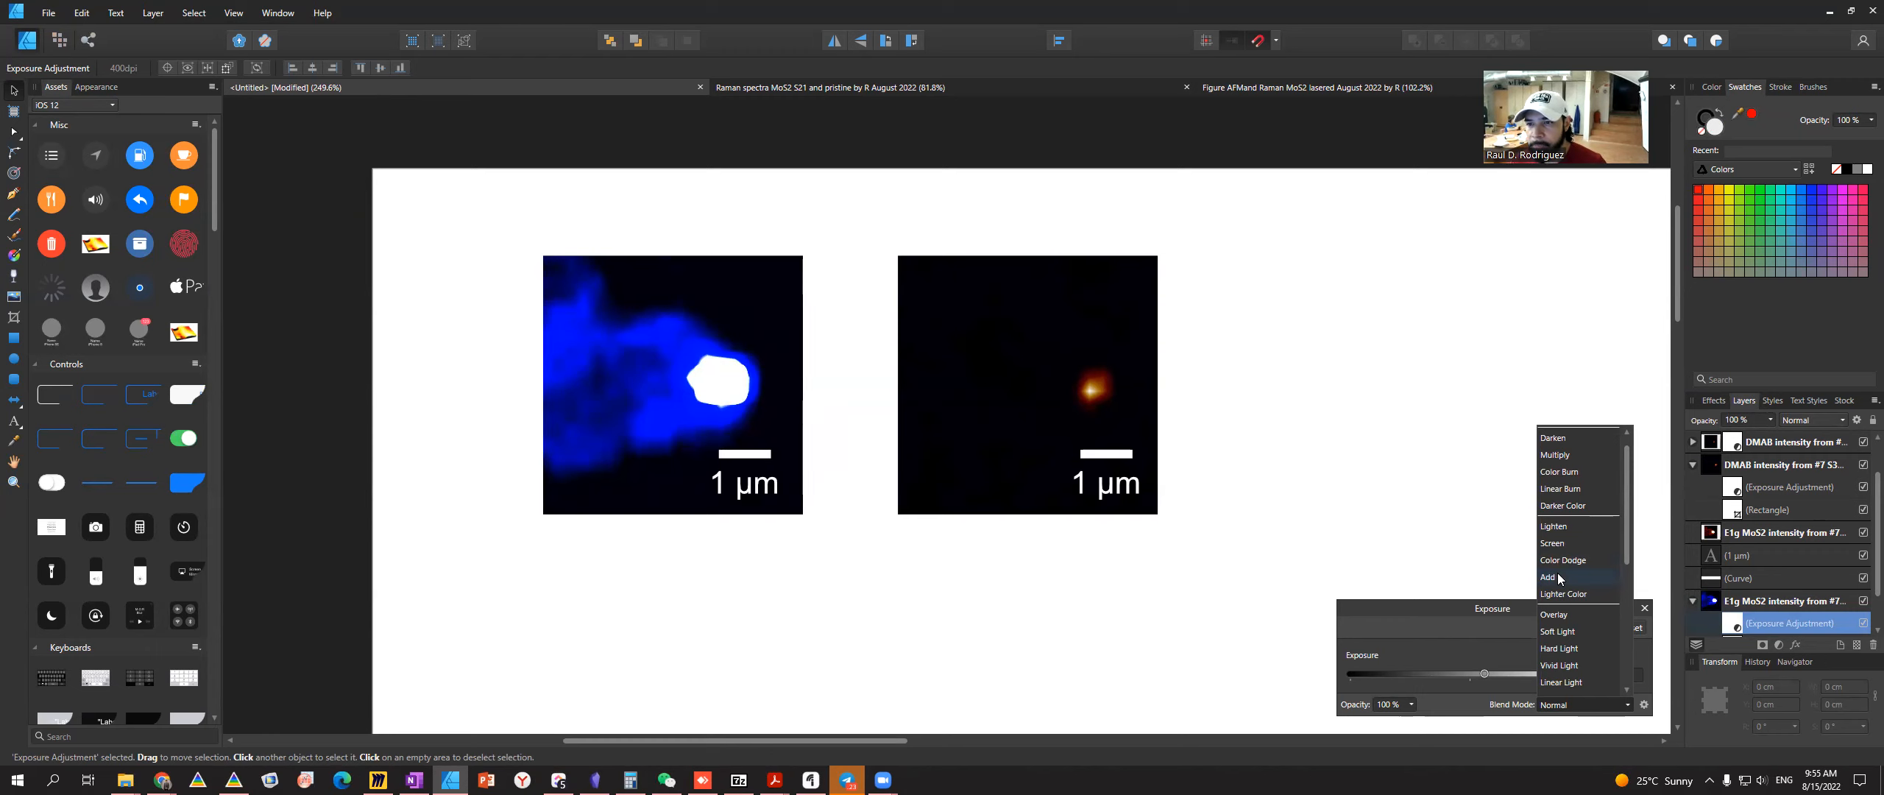
left_click(1550, 703)
left_click(917, 665)
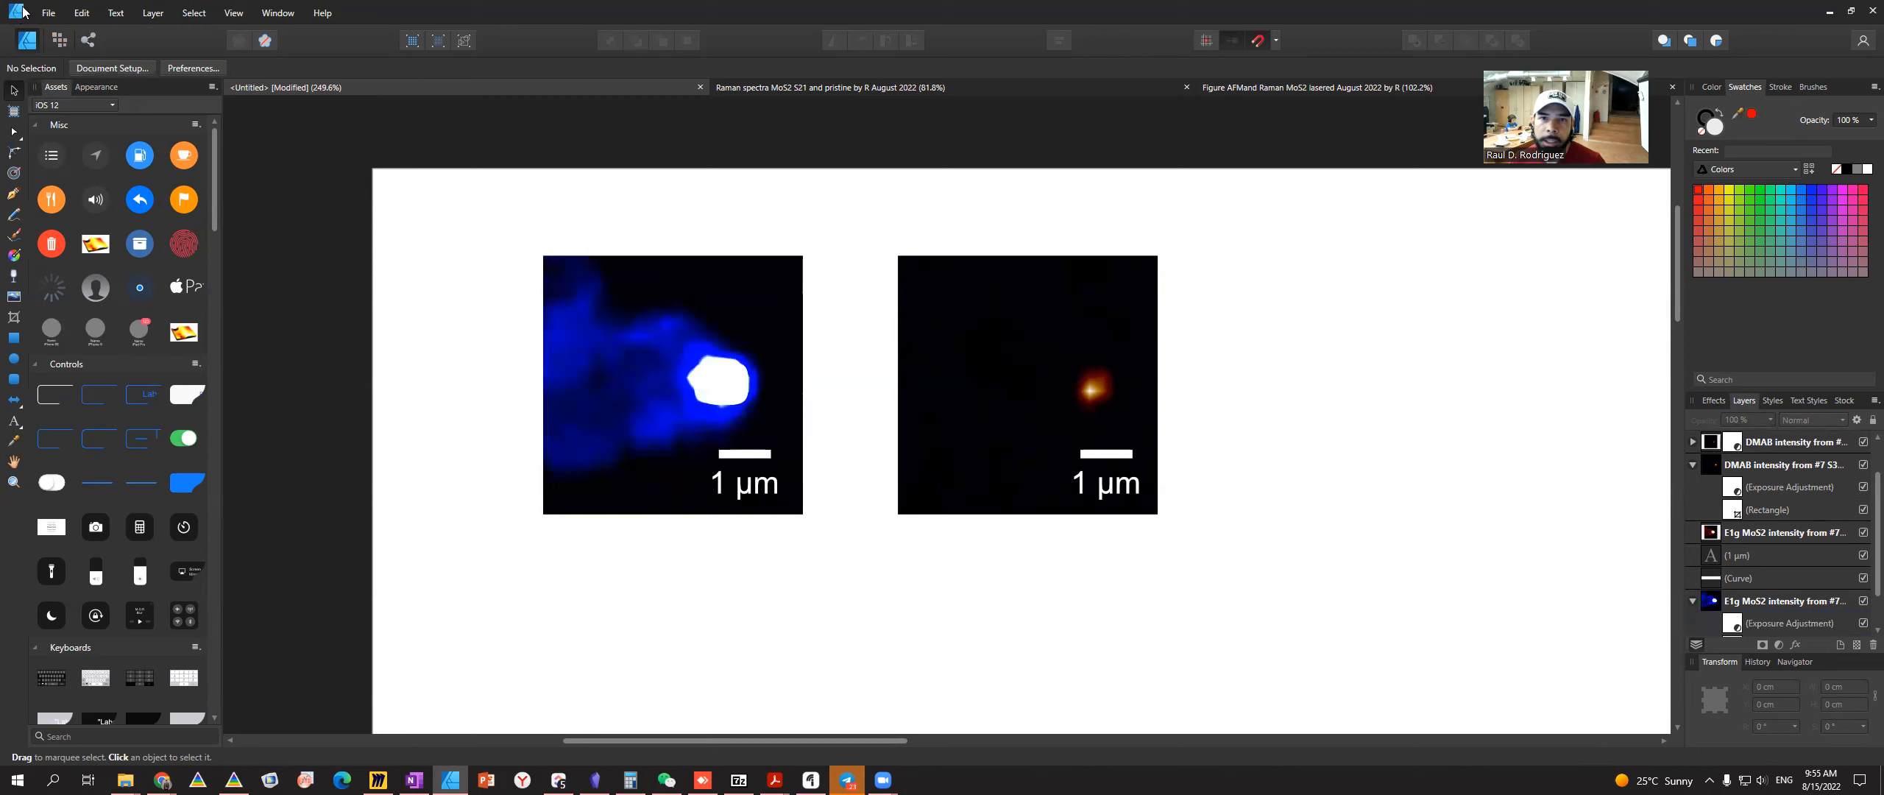
- Add a Brightness / Contrast adjustment above all layers with brightness set to 56 %
left_click(153, 12)
mouse_move(251, 215)
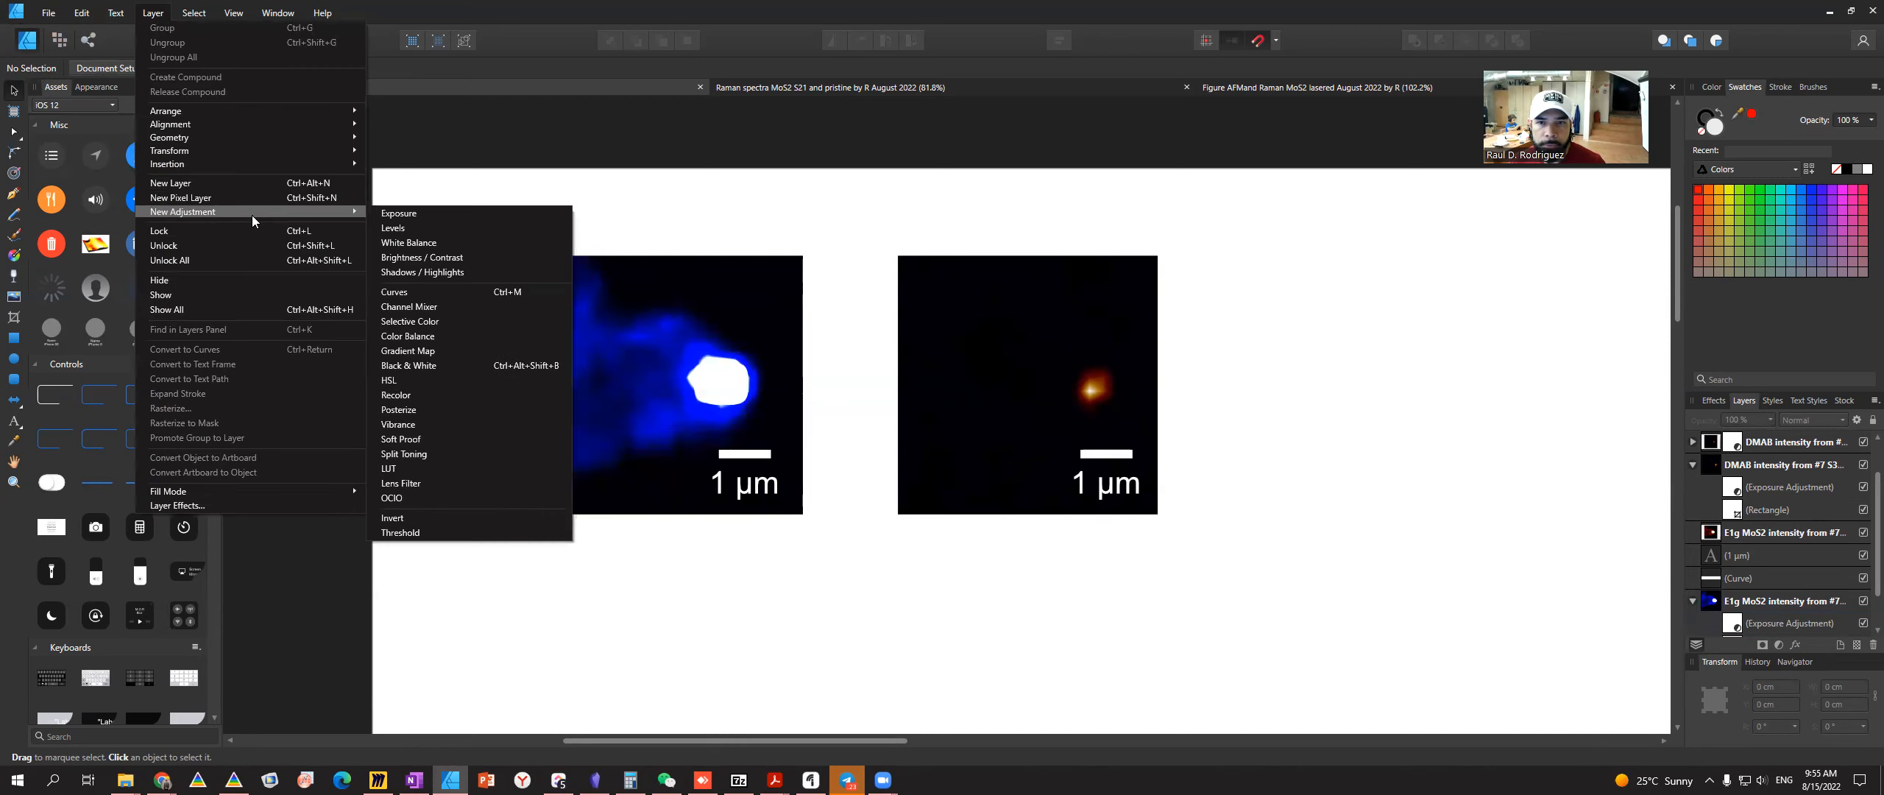
left_click(414, 258)
left_click_drag(1469, 625, 1551, 631)
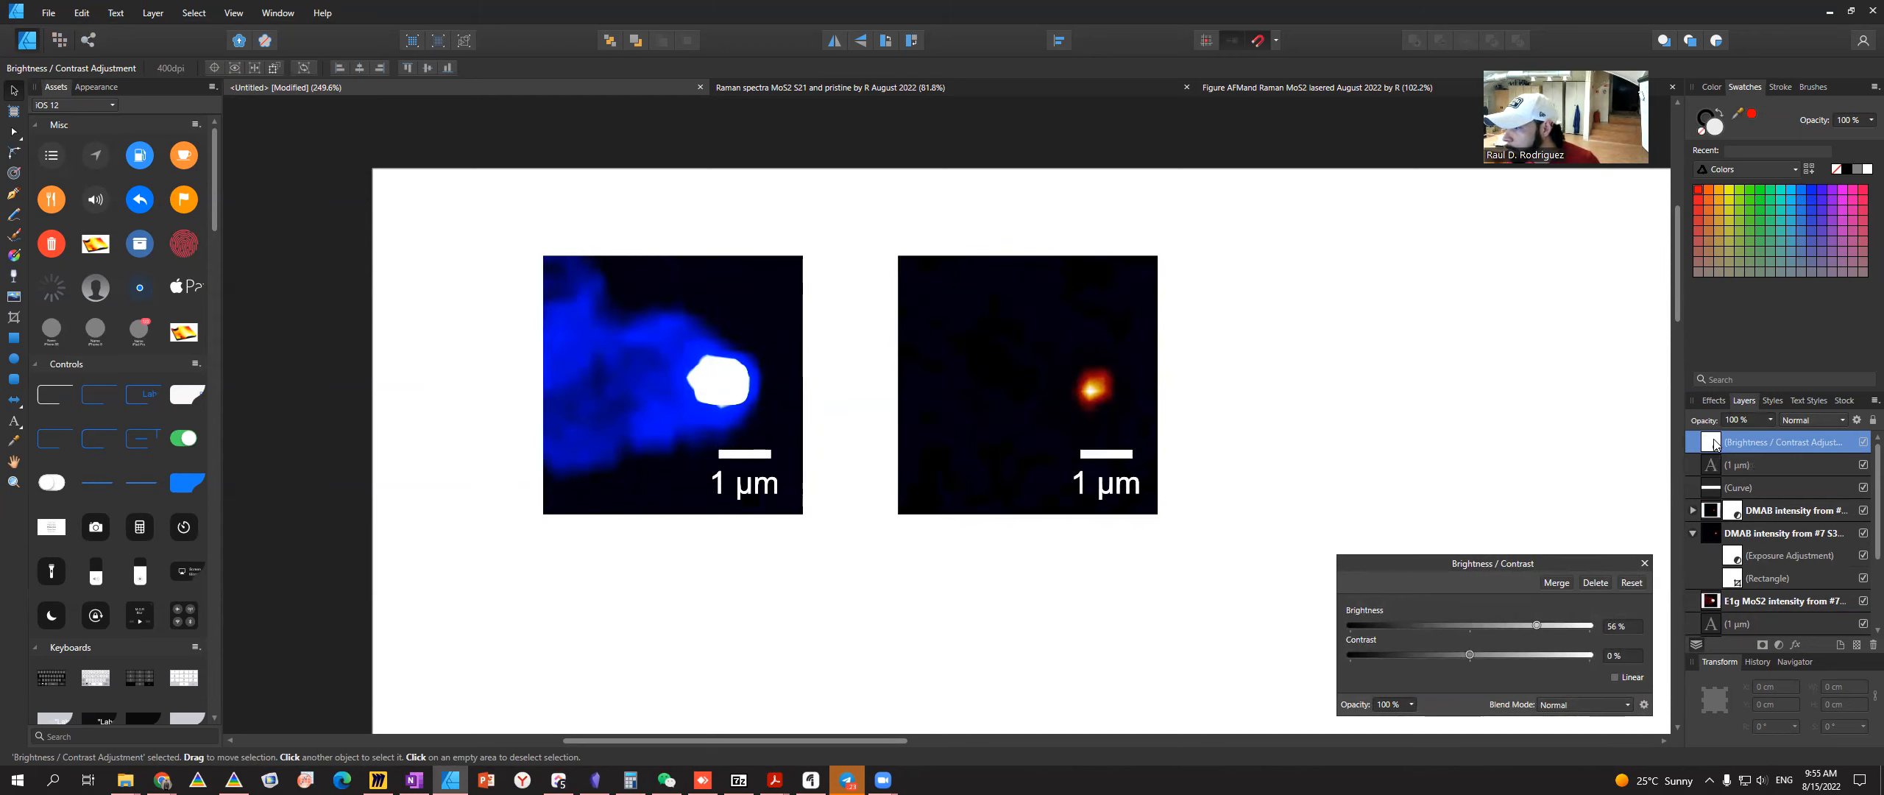
- Lower the Brightness / Contrast adjustment's brightness to 43 % and move the collapsed DMAB layer with the mask below the blue E1g map
mouse_move(1537, 627)
left_mouse_down()
mouse_move(1482, 625)
mouse_move(1531, 625)
left_mouse_up()
scroll(1766, 447, "down", 3)
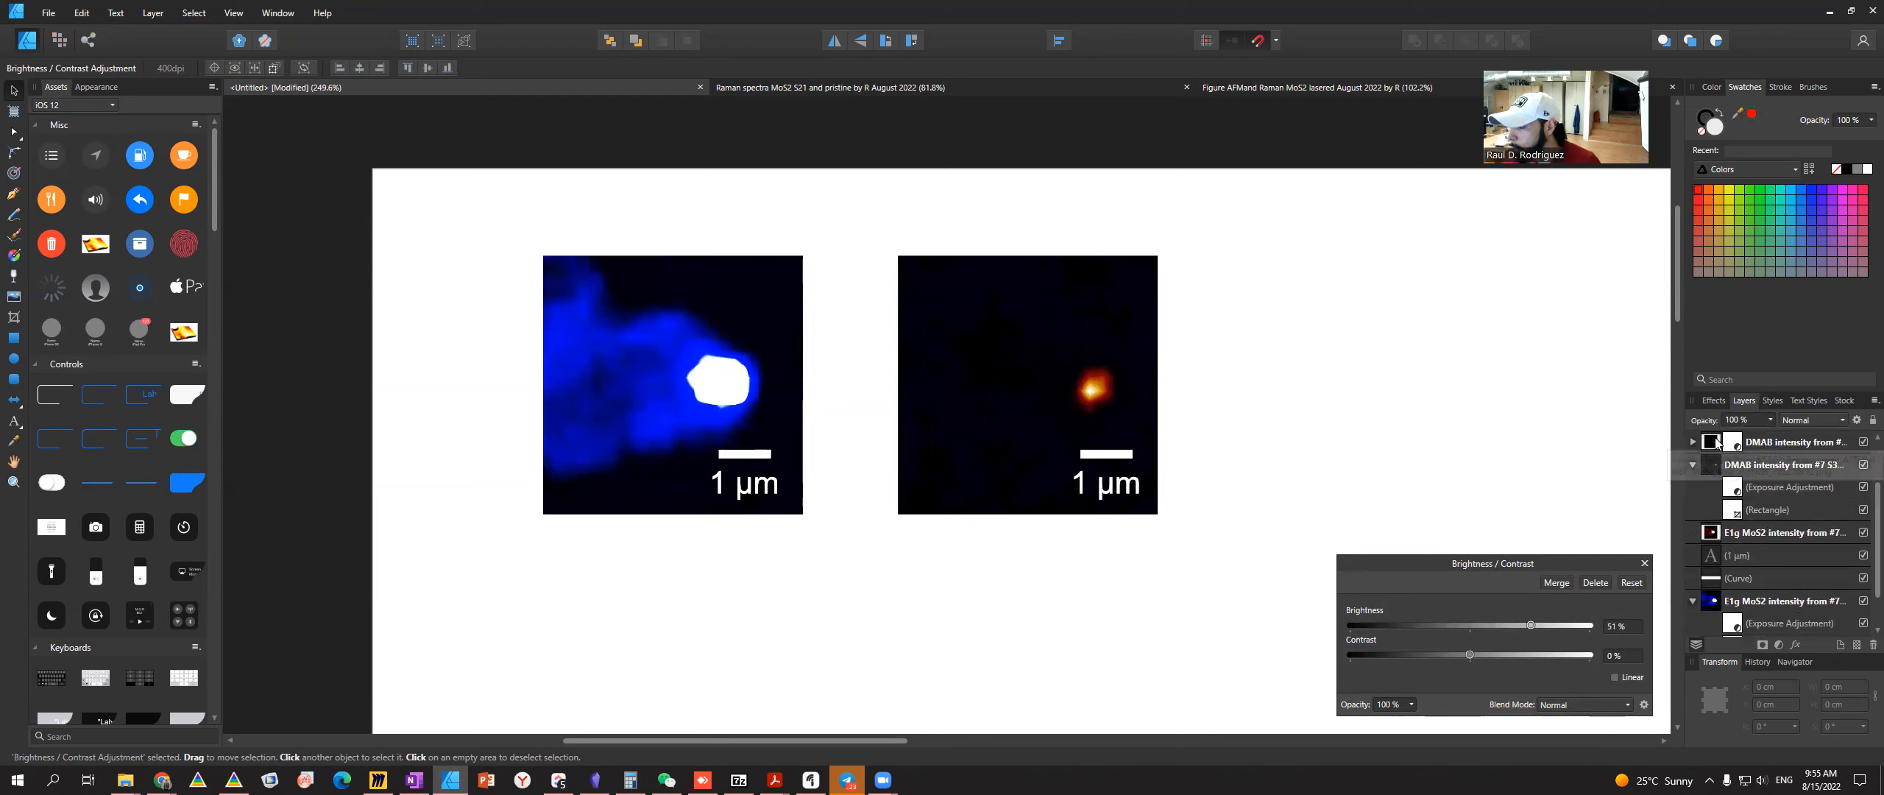
left_click_drag(1718, 442, 1771, 606)
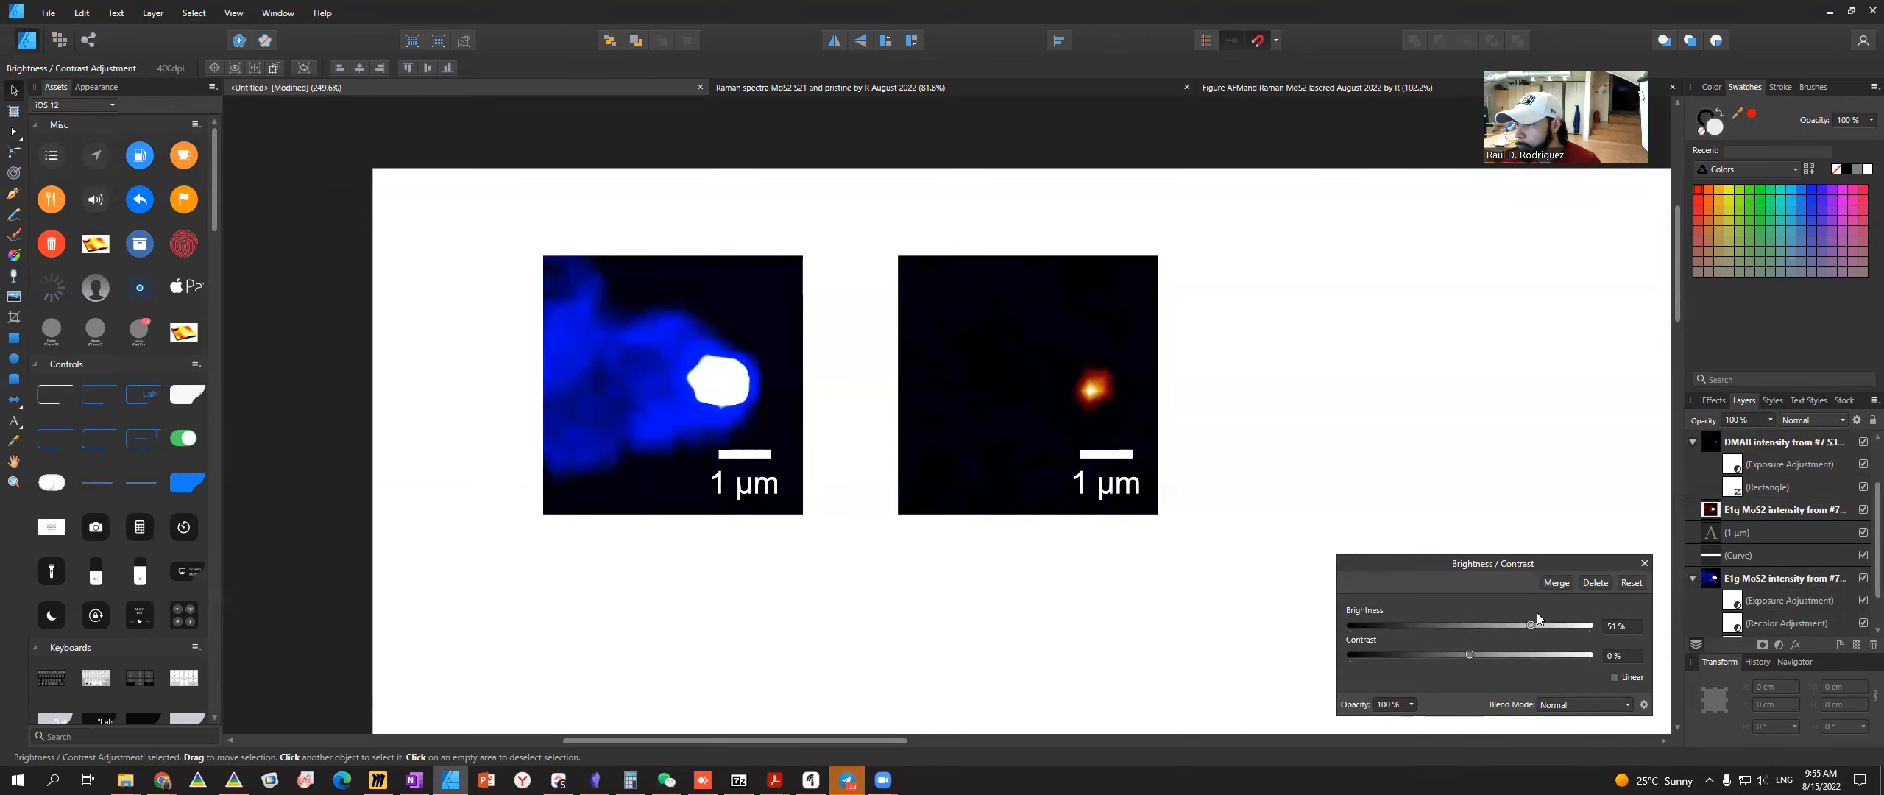
left_click_drag(1529, 624, 1523, 640)
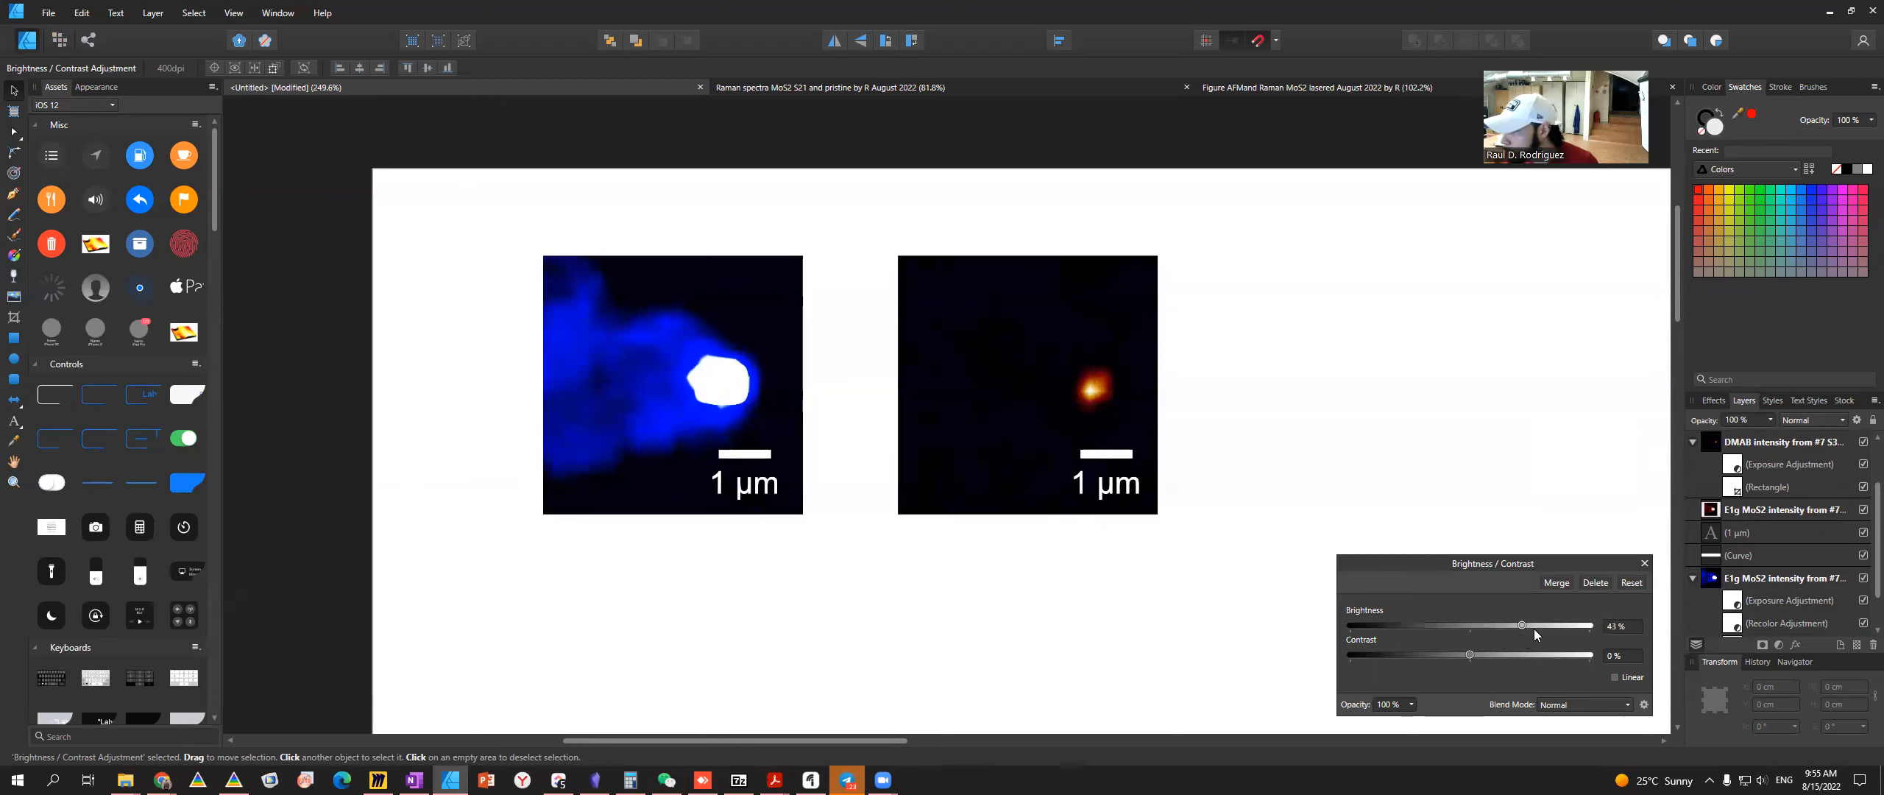
- Move the Brightness / Contrast adjustment down the layer stack to directly below the blue E1g map and its adjustments
scroll(1740, 456, "down", 2)
scroll(1741, 456, "up", 5)
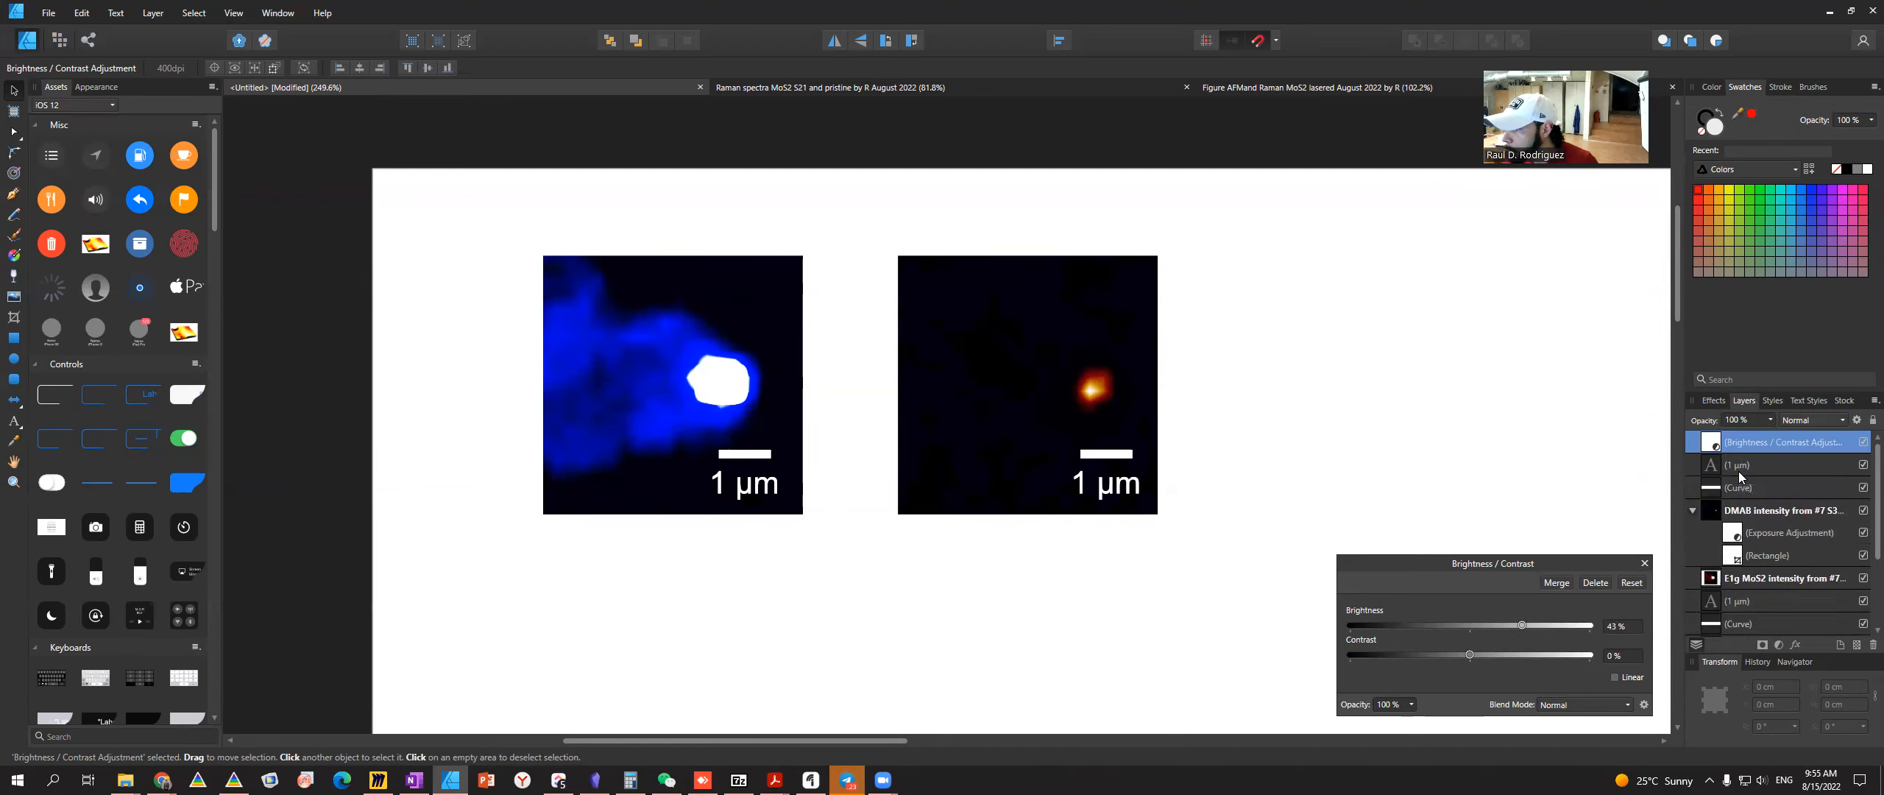
scroll(1759, 486, "down", 3)
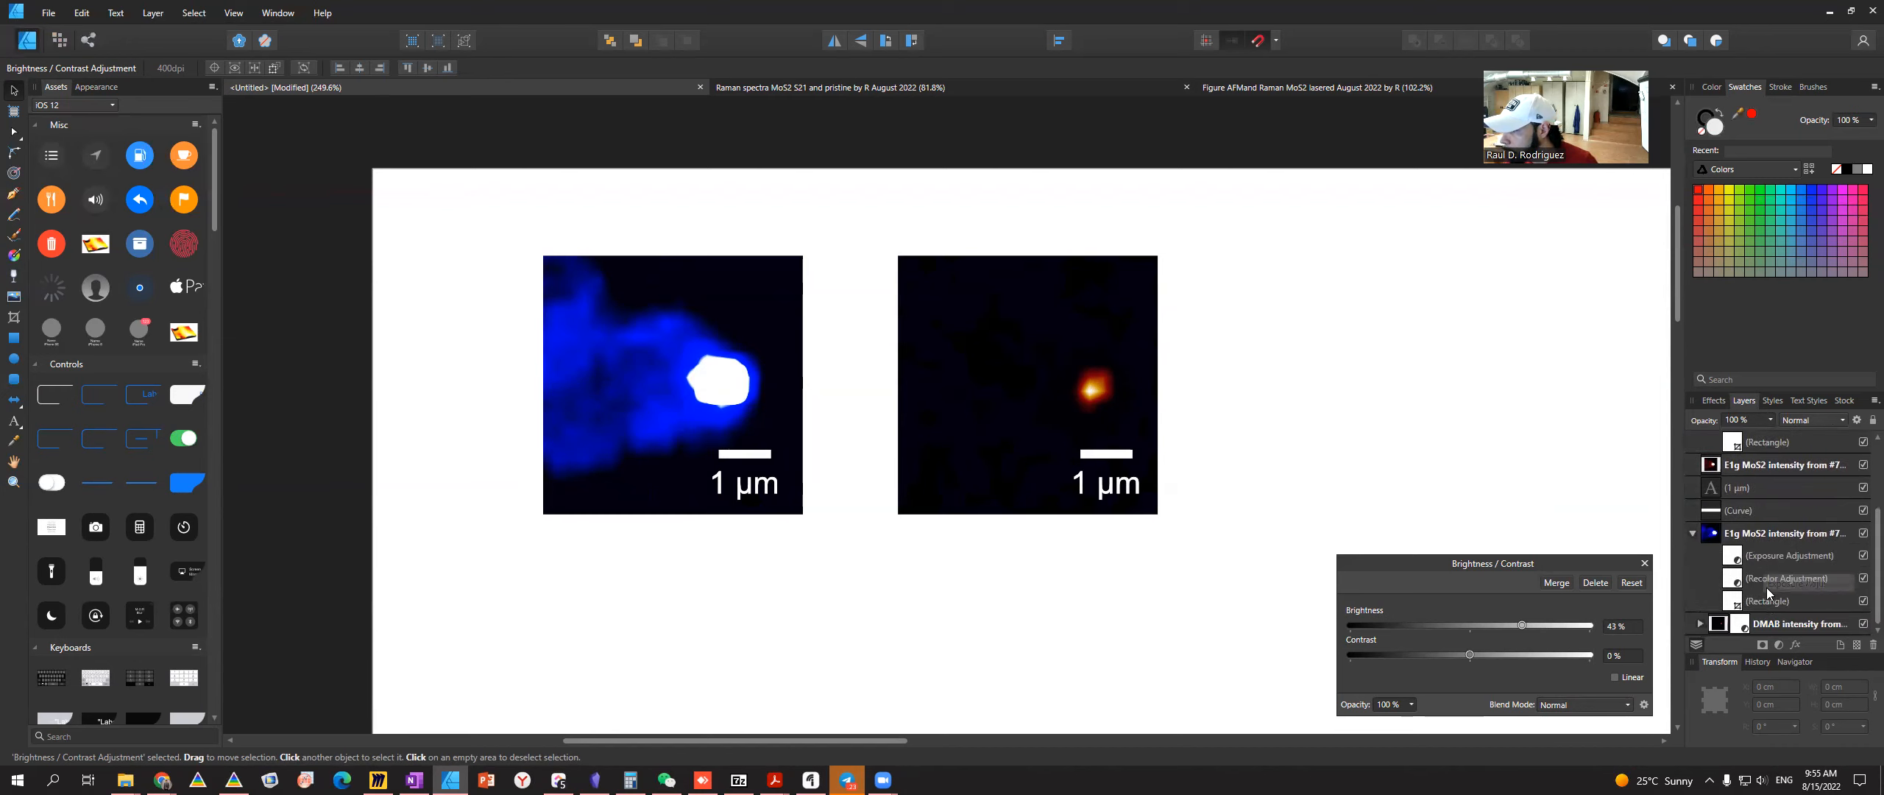
scroll(1769, 595, "up", 3)
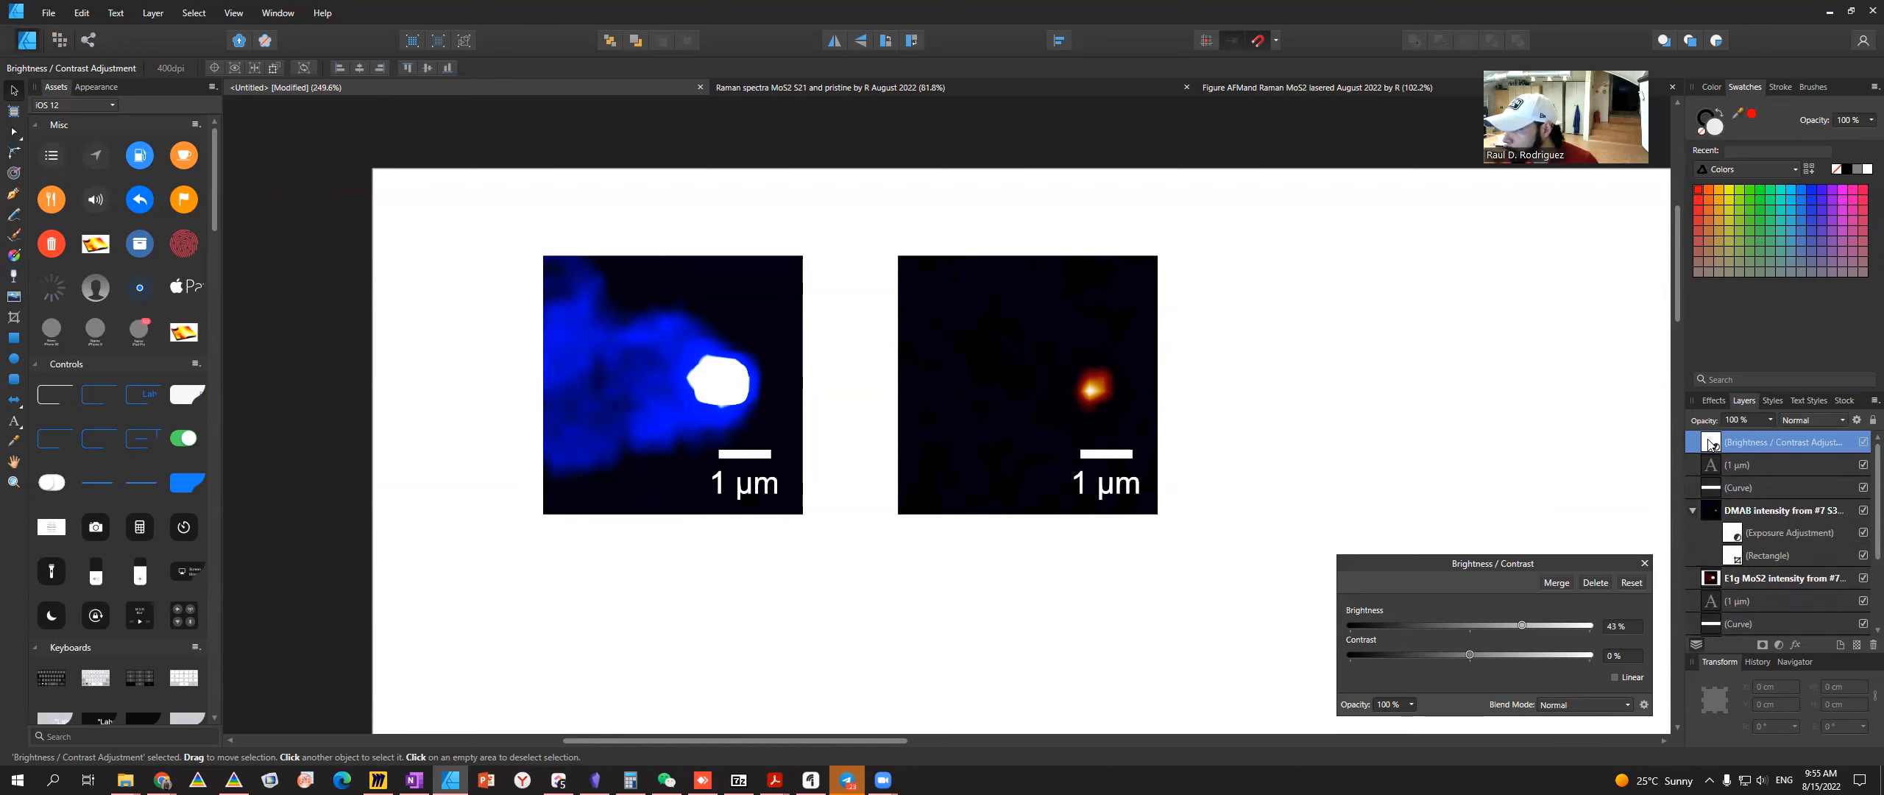
scroll(1752, 582, "down", 3)
left_click_drag(1726, 557, 1727, 545)
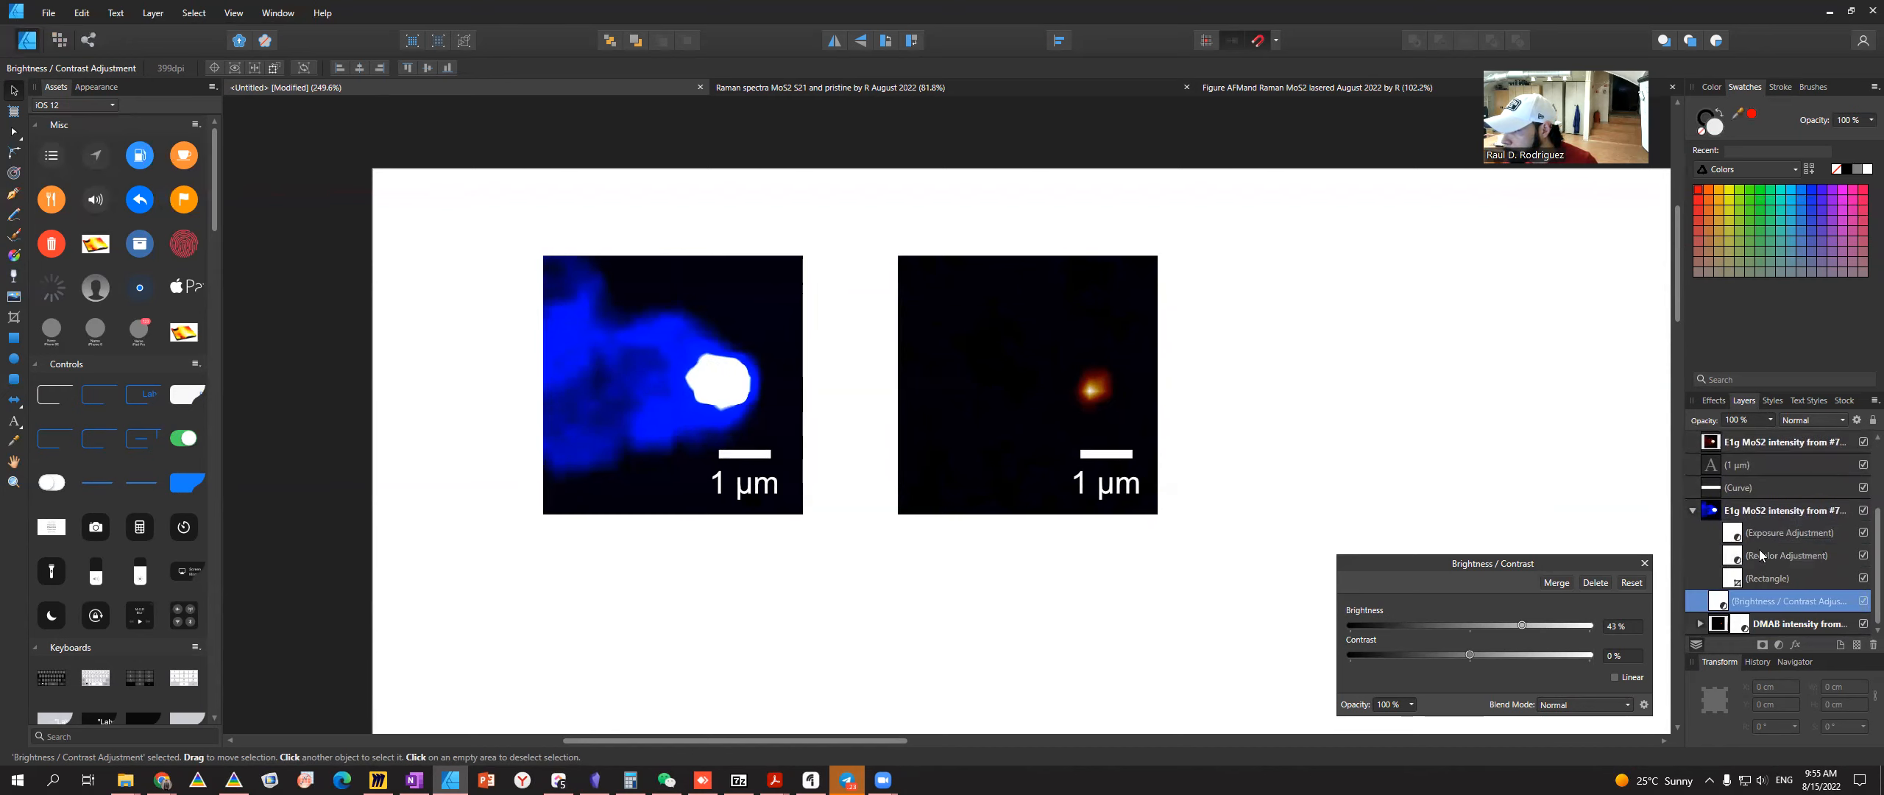
- Set the Brightness / Contrast adjustment to 27 % brightness and -27 % contrast, and close it
left_click_drag(1522, 625, 1454, 625)
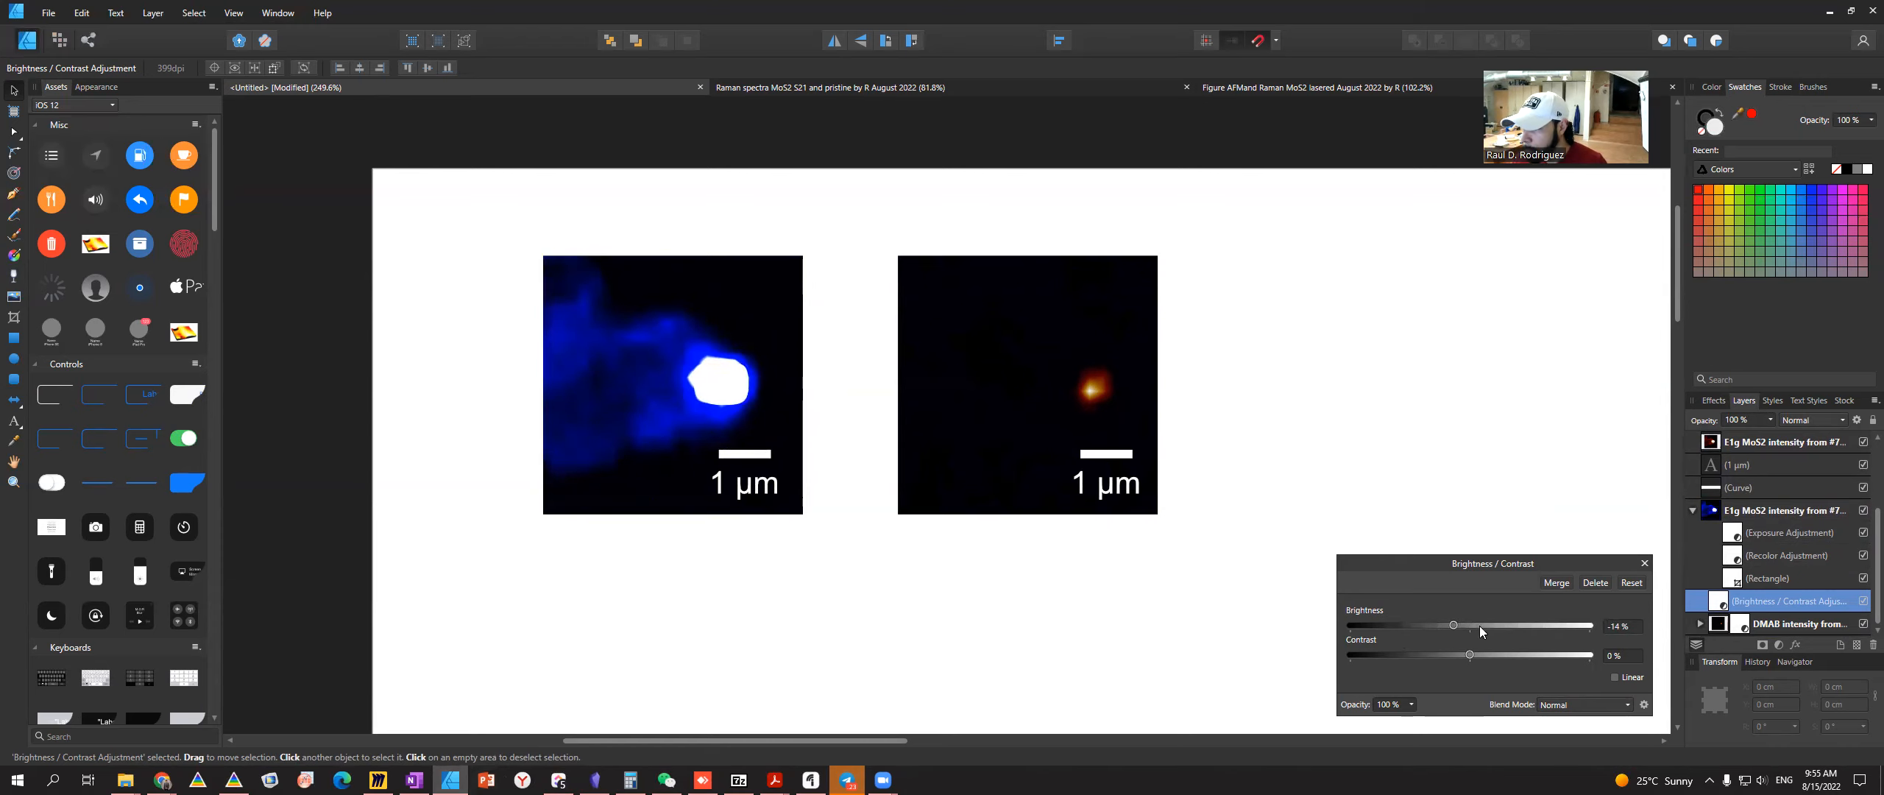
left_click_drag(1459, 624, 1418, 665)
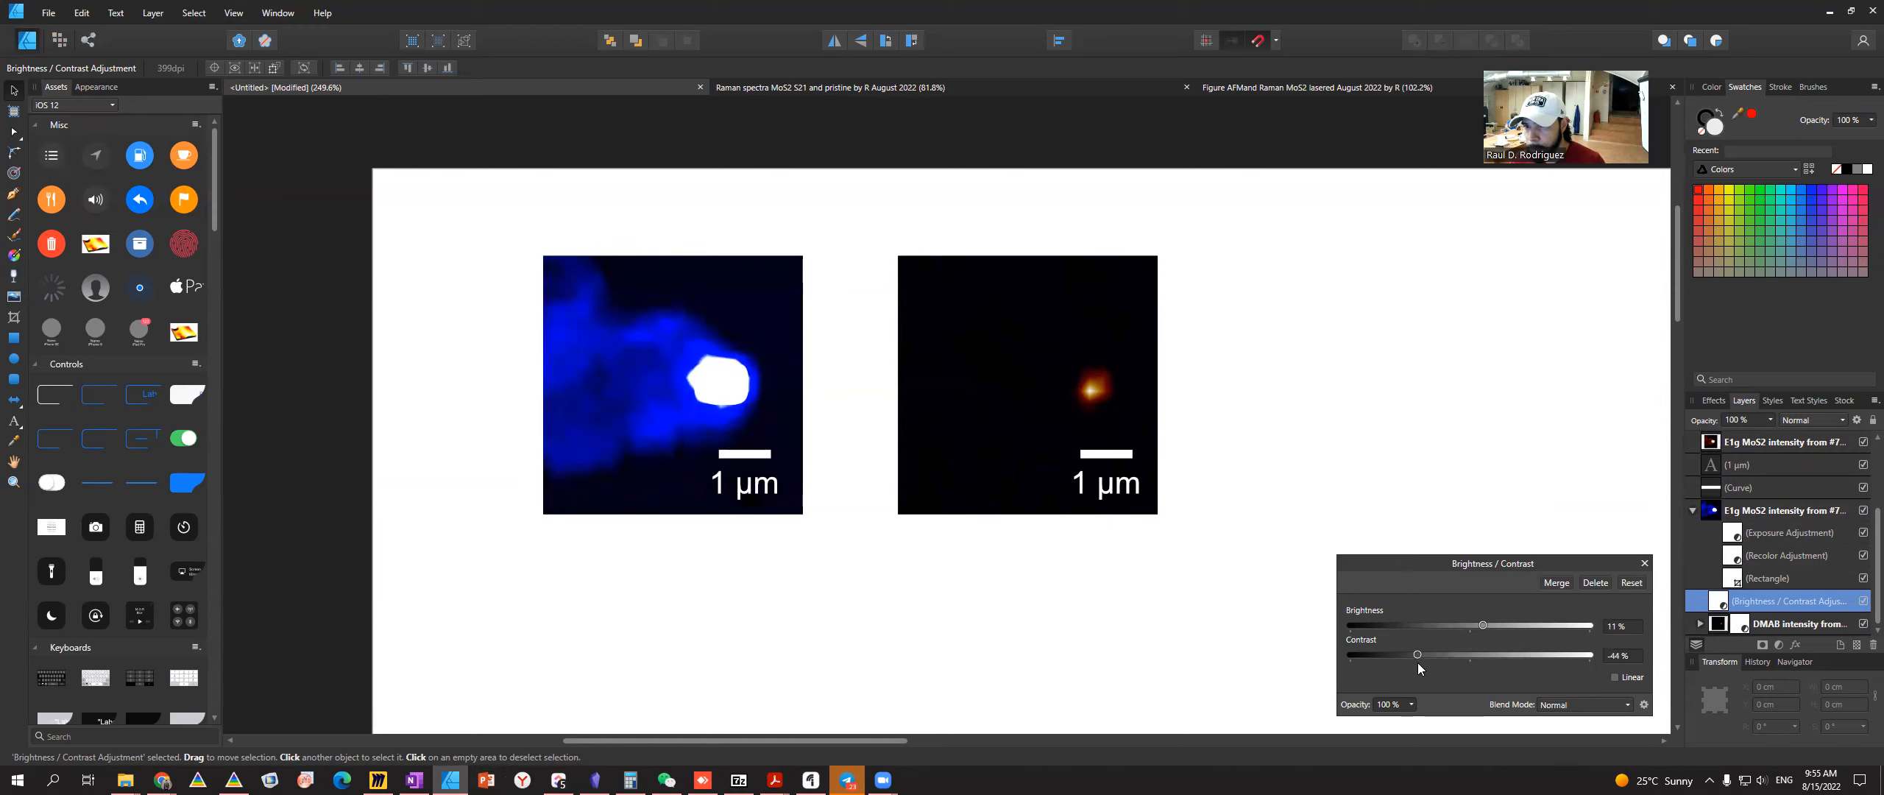
left_click_drag(1480, 624, 1503, 625)
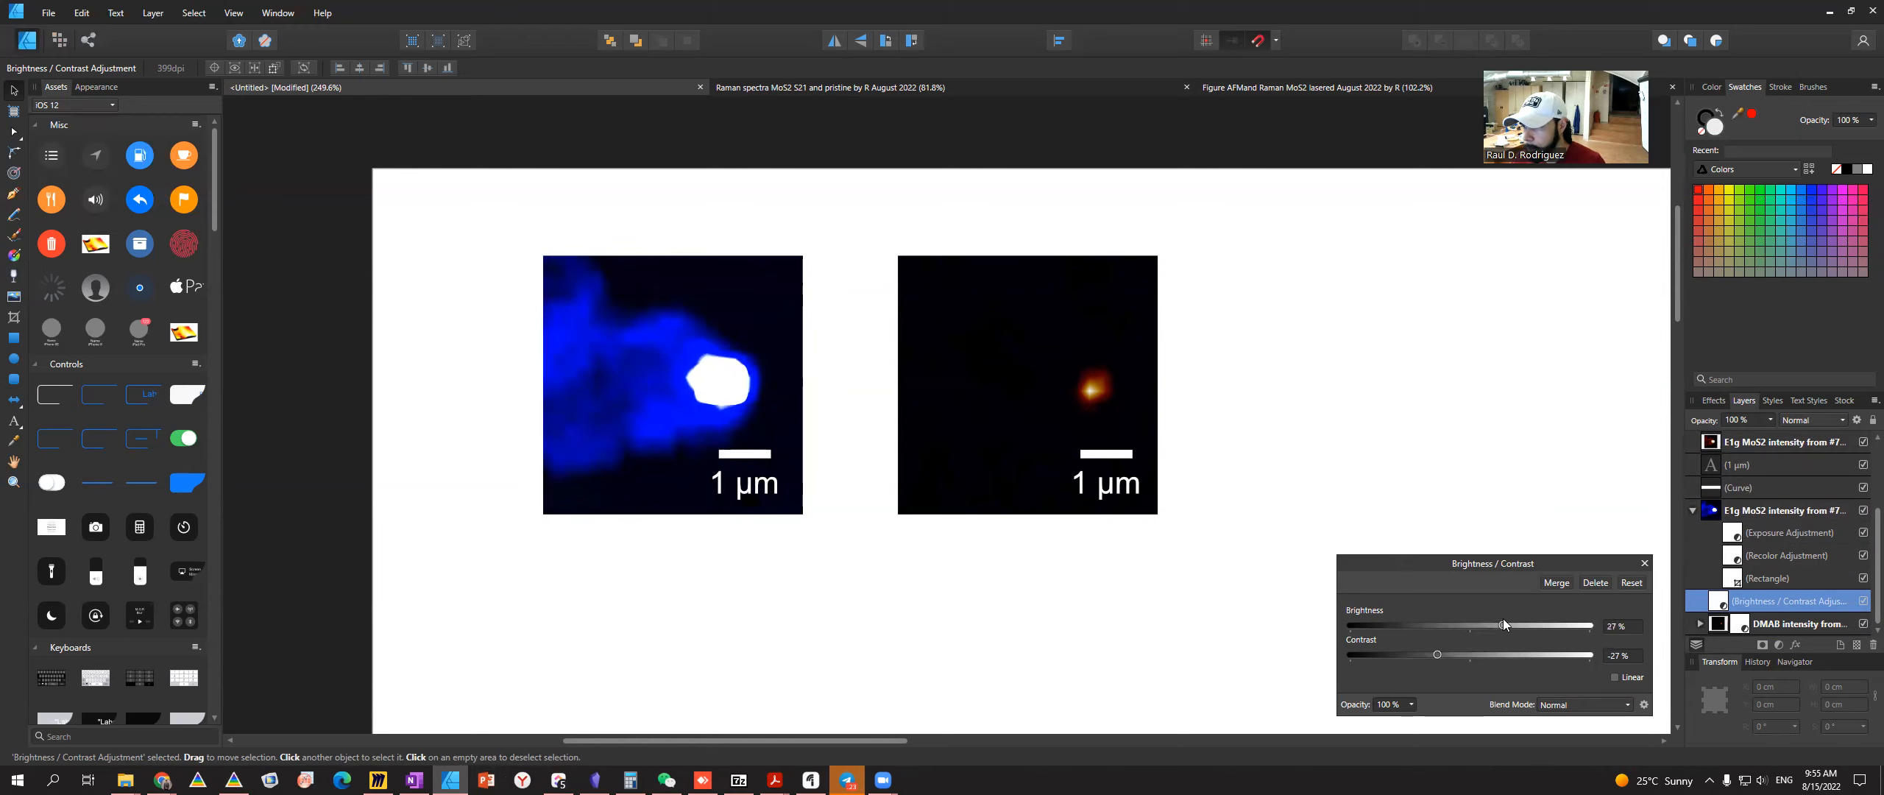
left_click(938, 655)
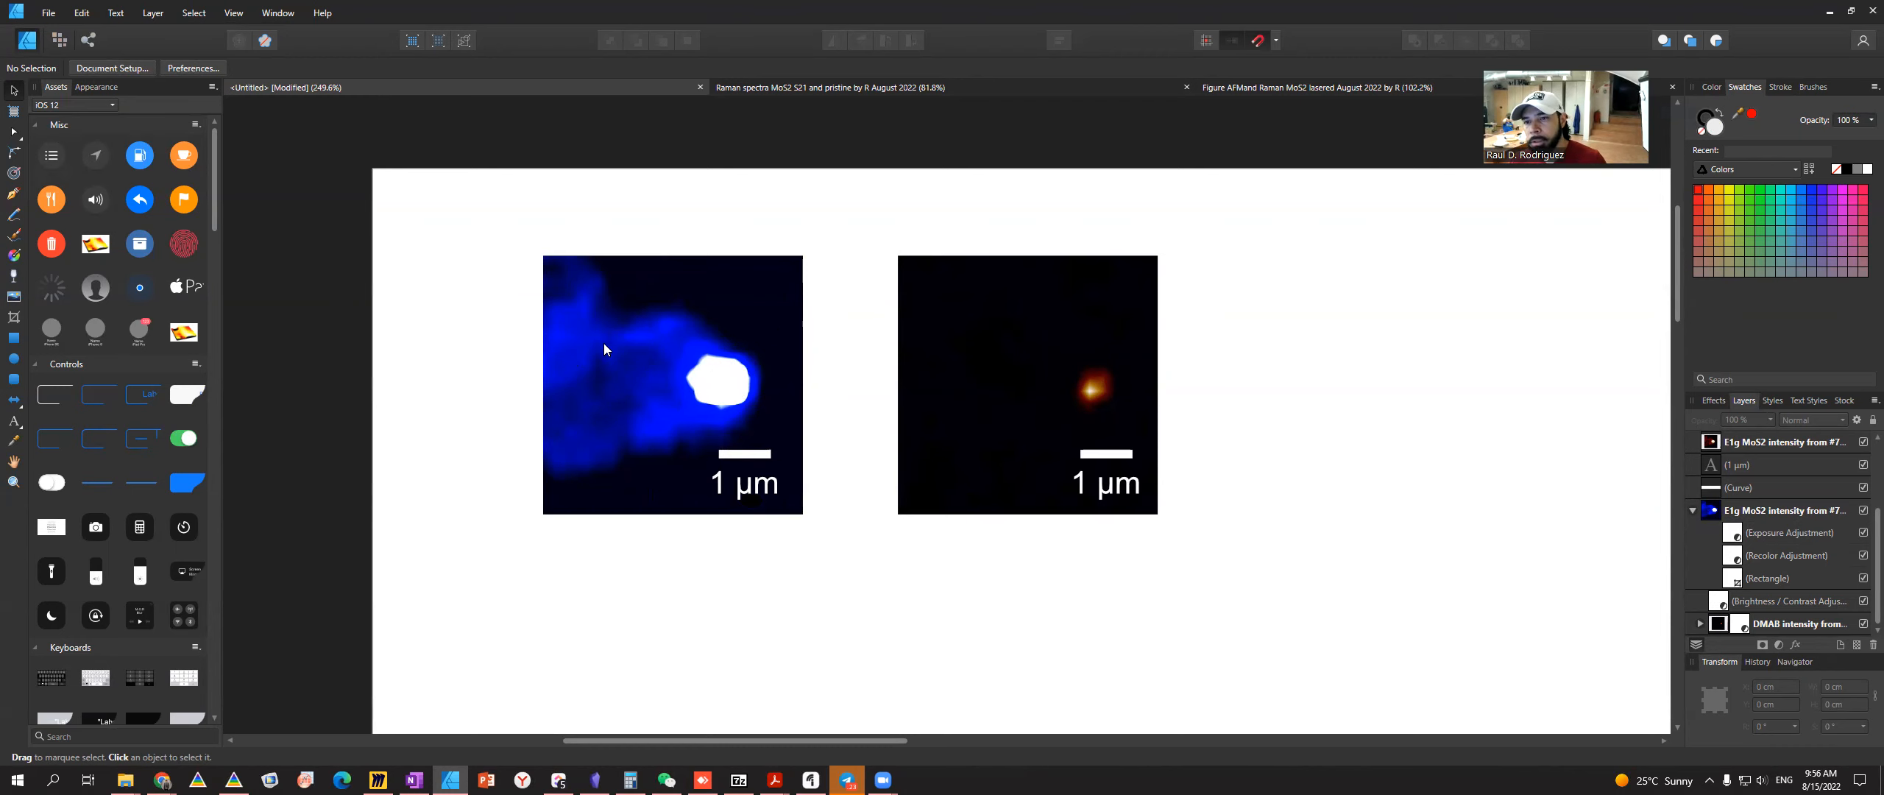
- Switch to Miro to check the map colours in panel (g) of the reference figure, and return to Affinity Designer
key("alt+Tab")
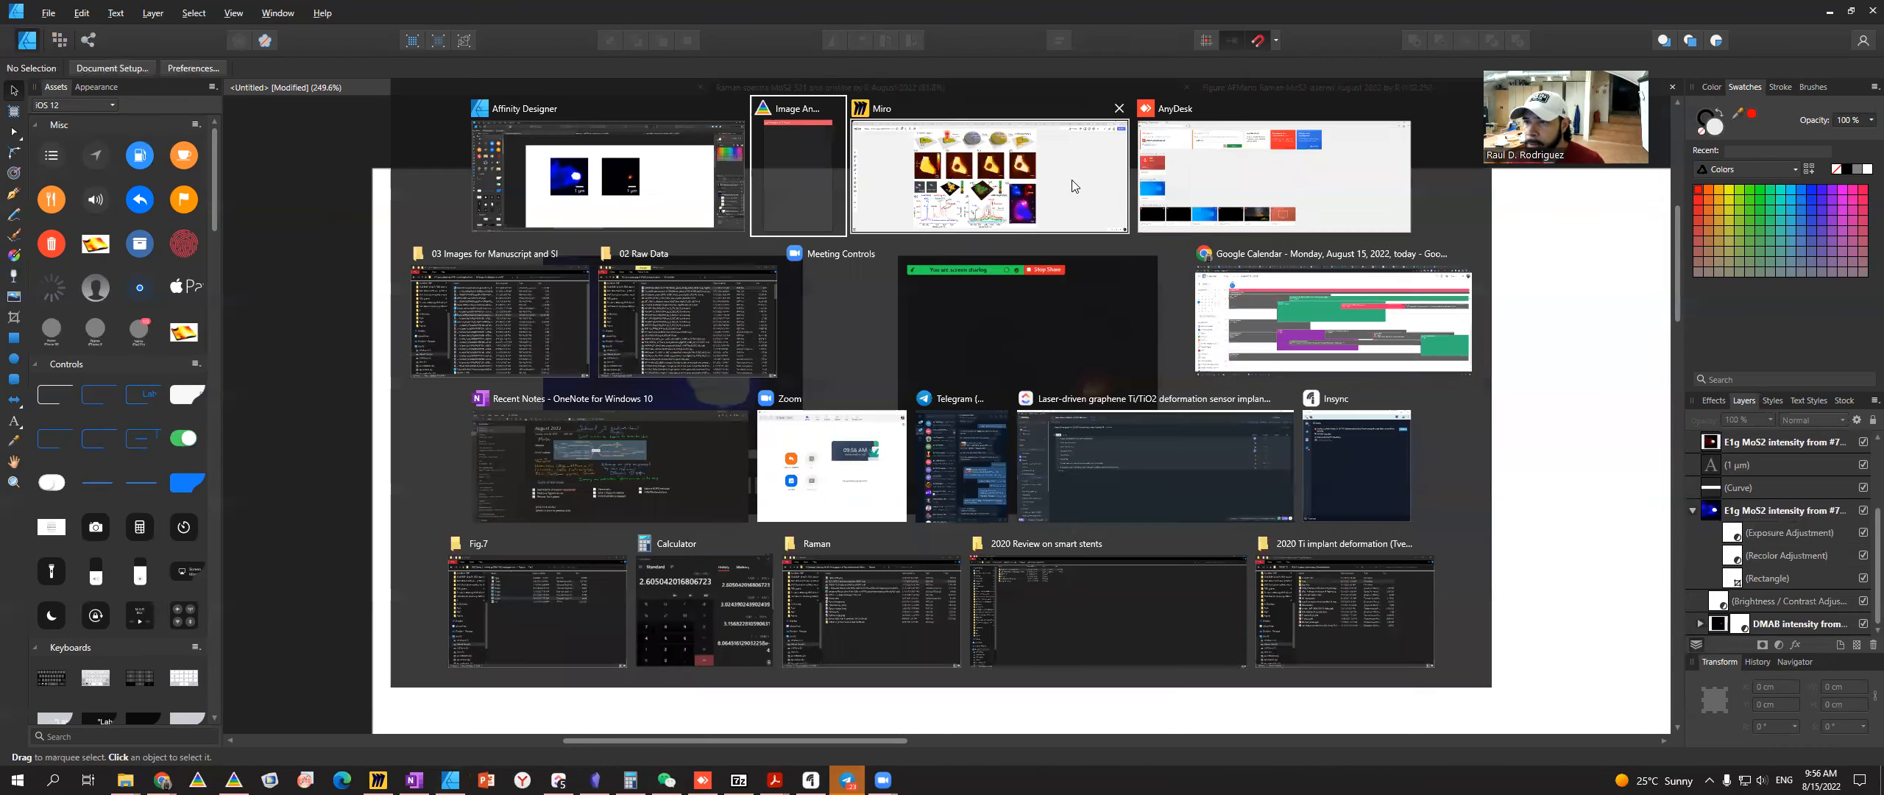
left_click(1050, 199)
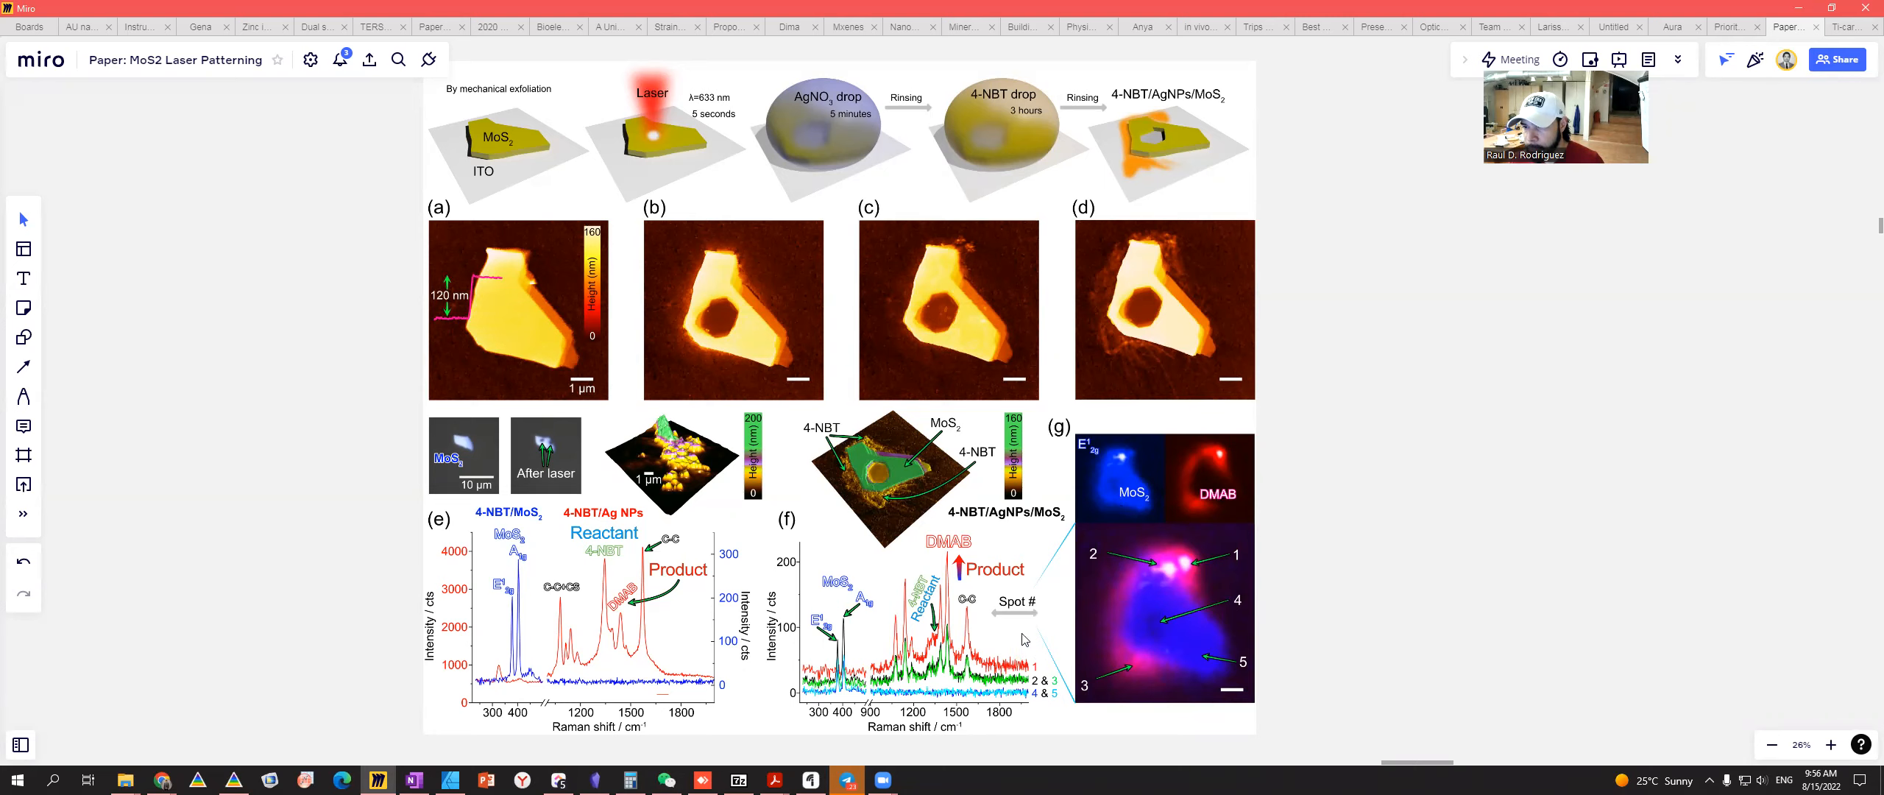
key("alt+Tab")
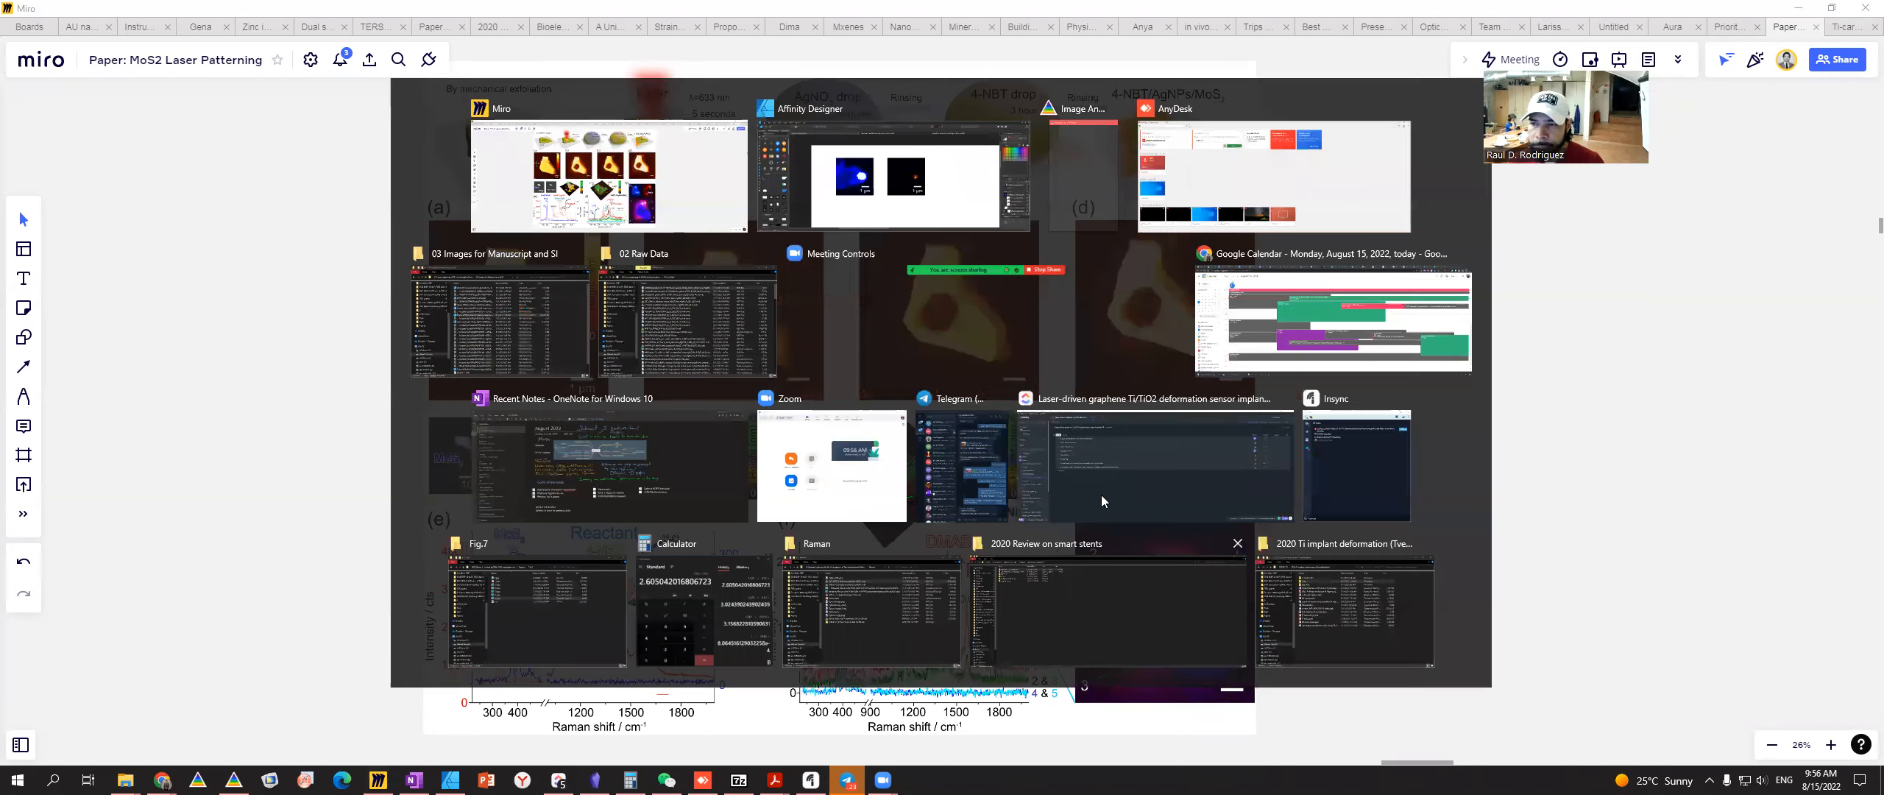
left_click(662, 350)
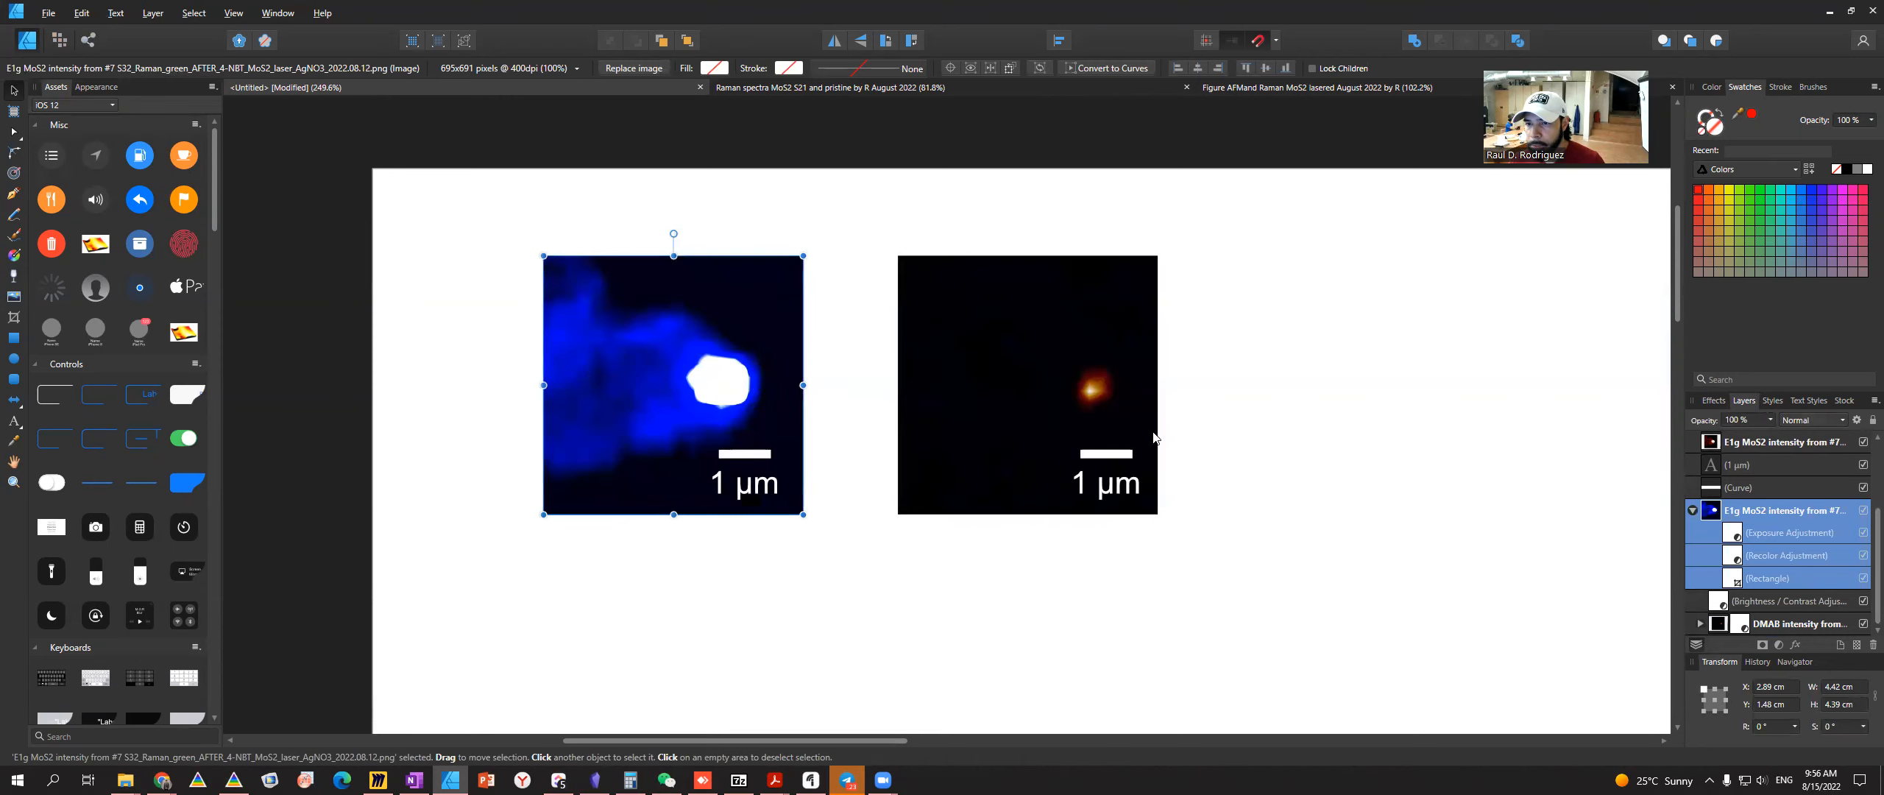
- Add a red Recolor adjustment with hue 0° and saturation 100 % to the DMAB map
left_click(1019, 494)
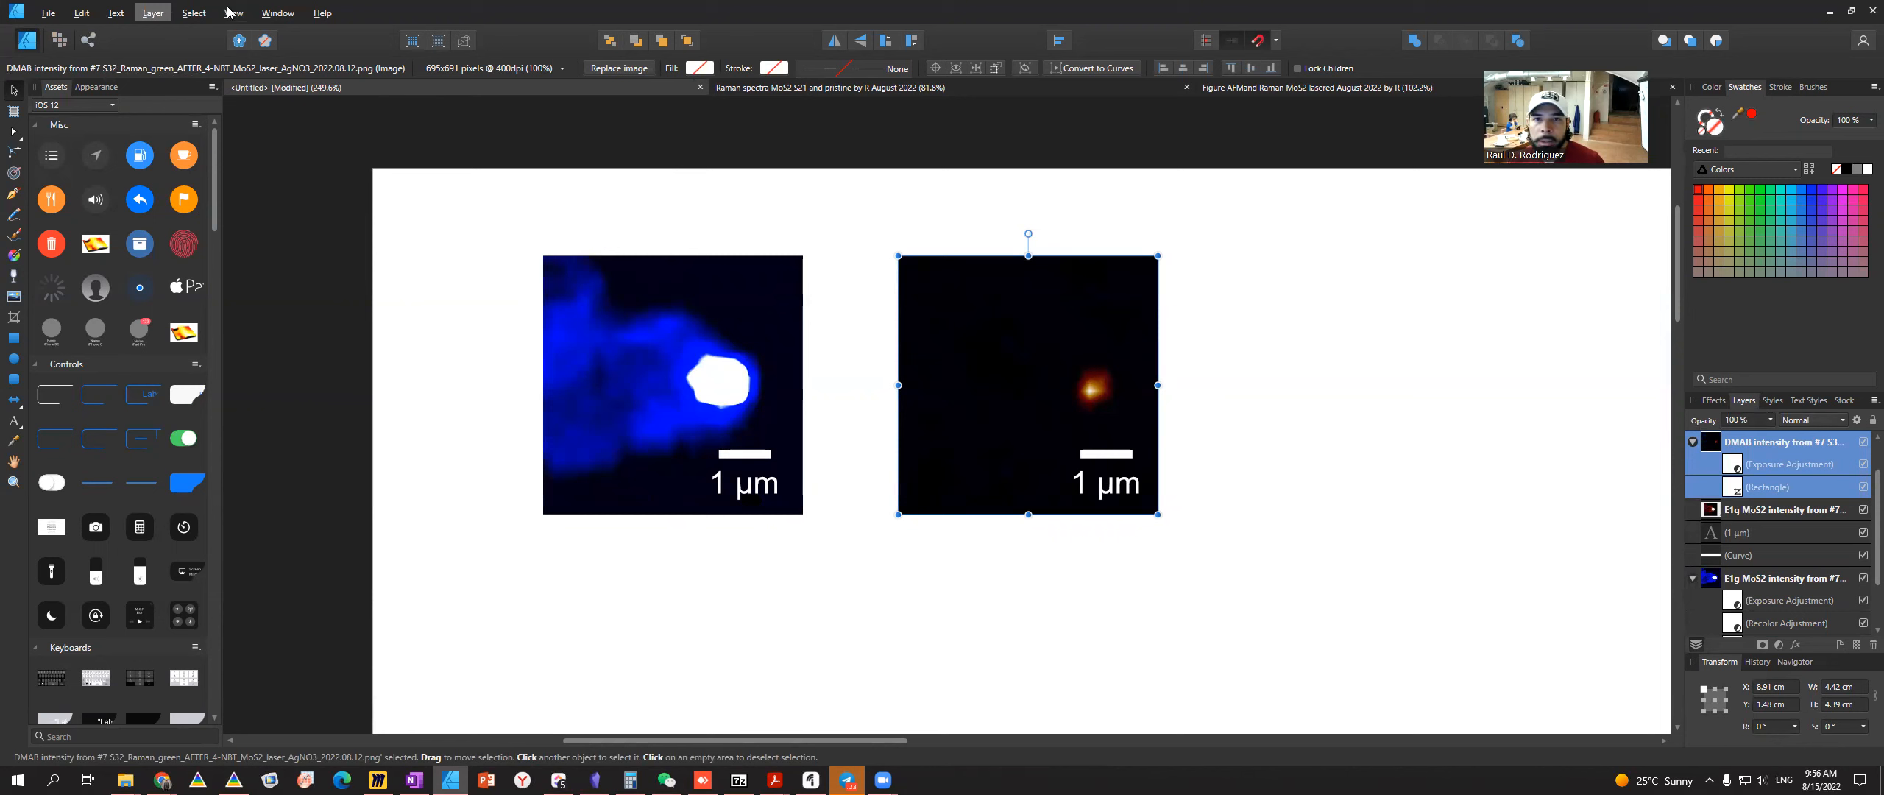
left_click(153, 13)
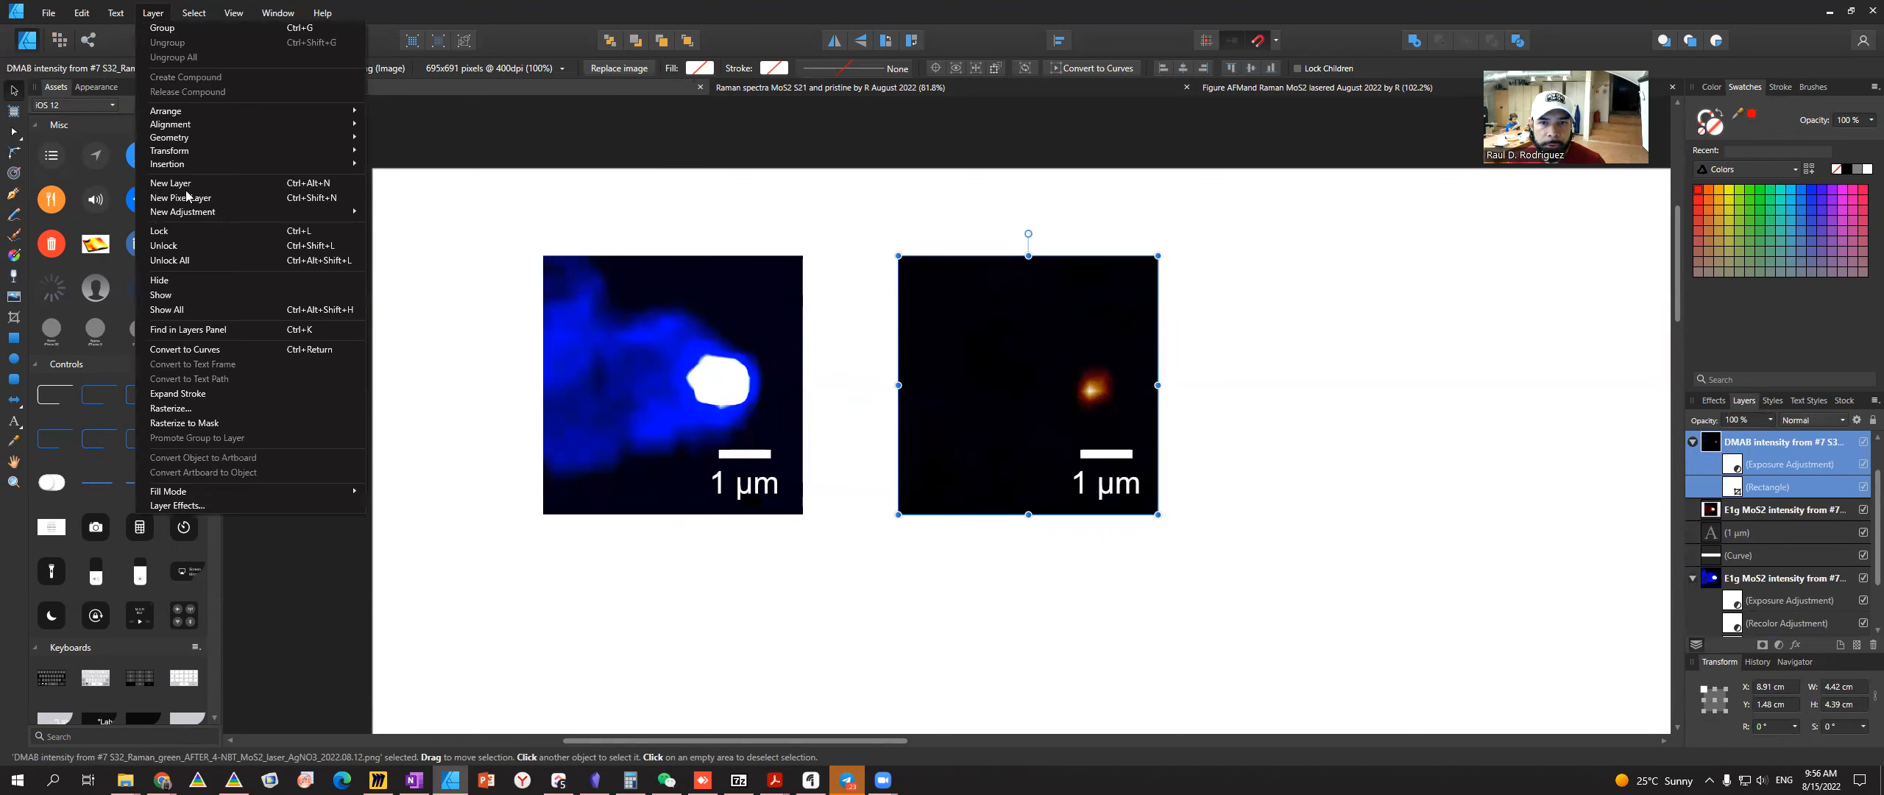
mouse_move(190, 214)
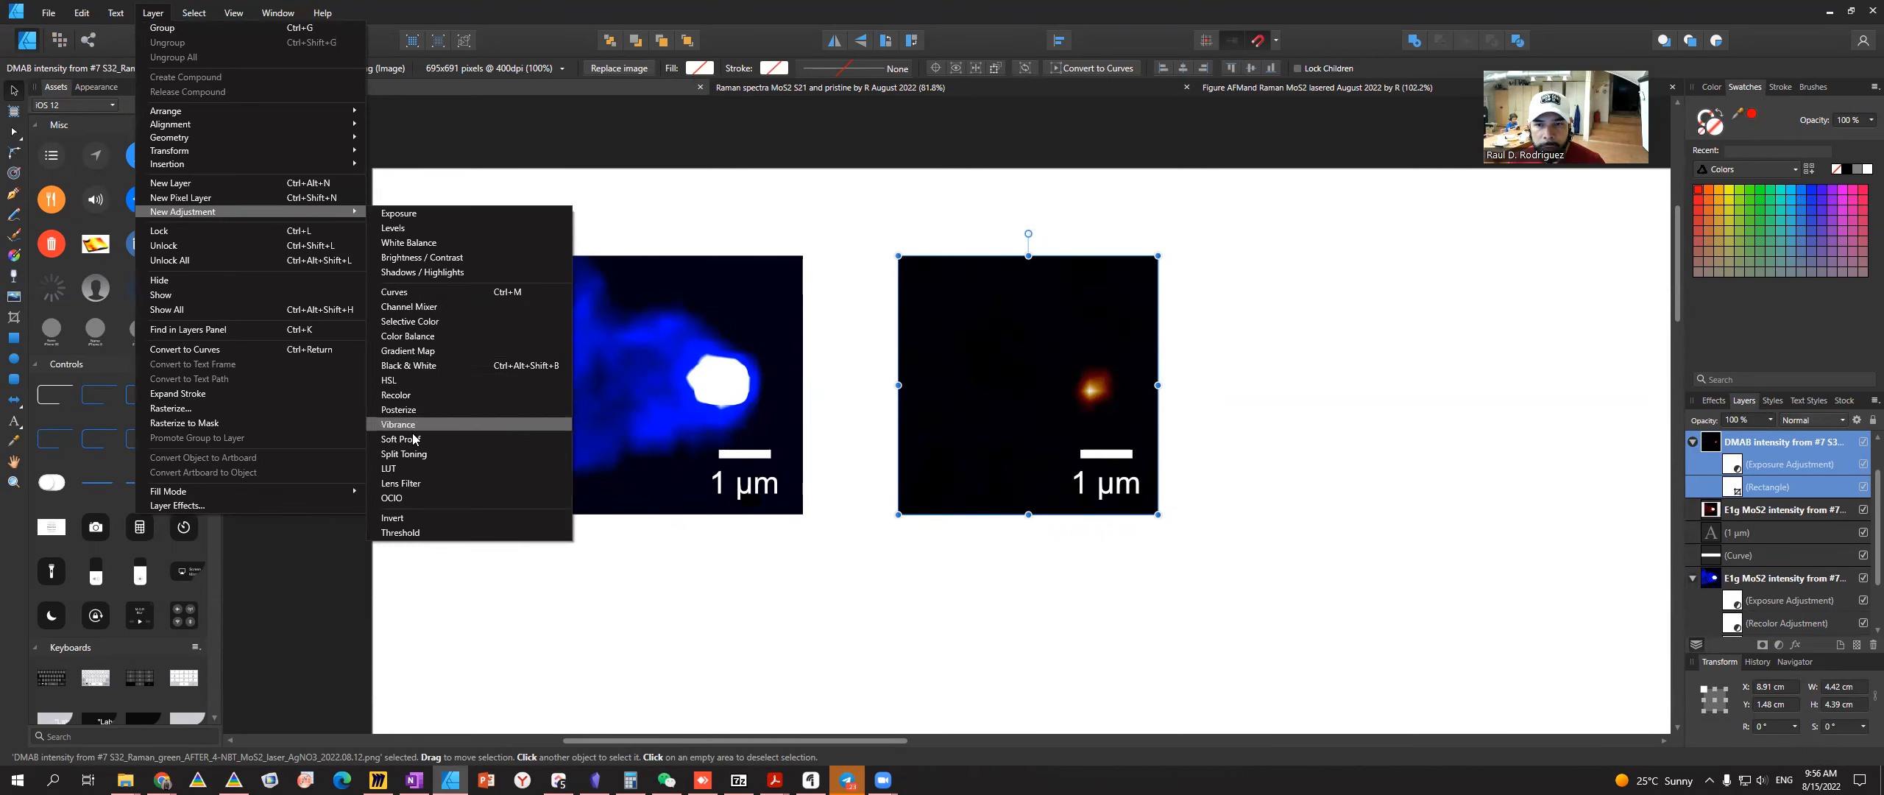
left_click(421, 395)
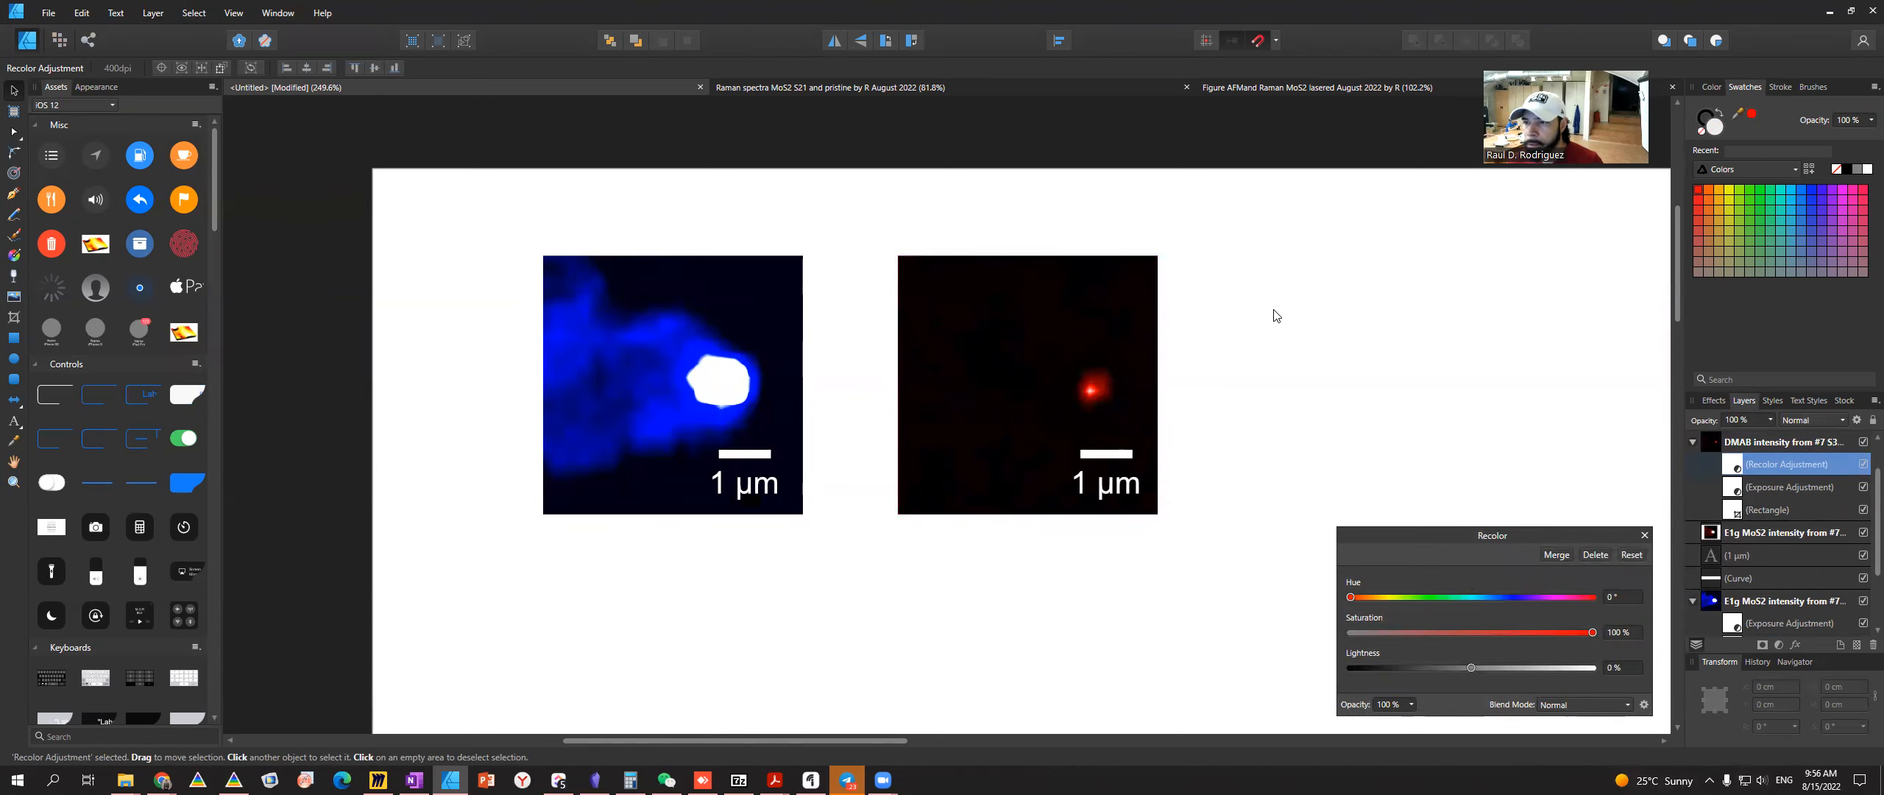
- Add a second Exposure adjustment to the DMAB map, above its Recolor adjustment
left_click(969, 327)
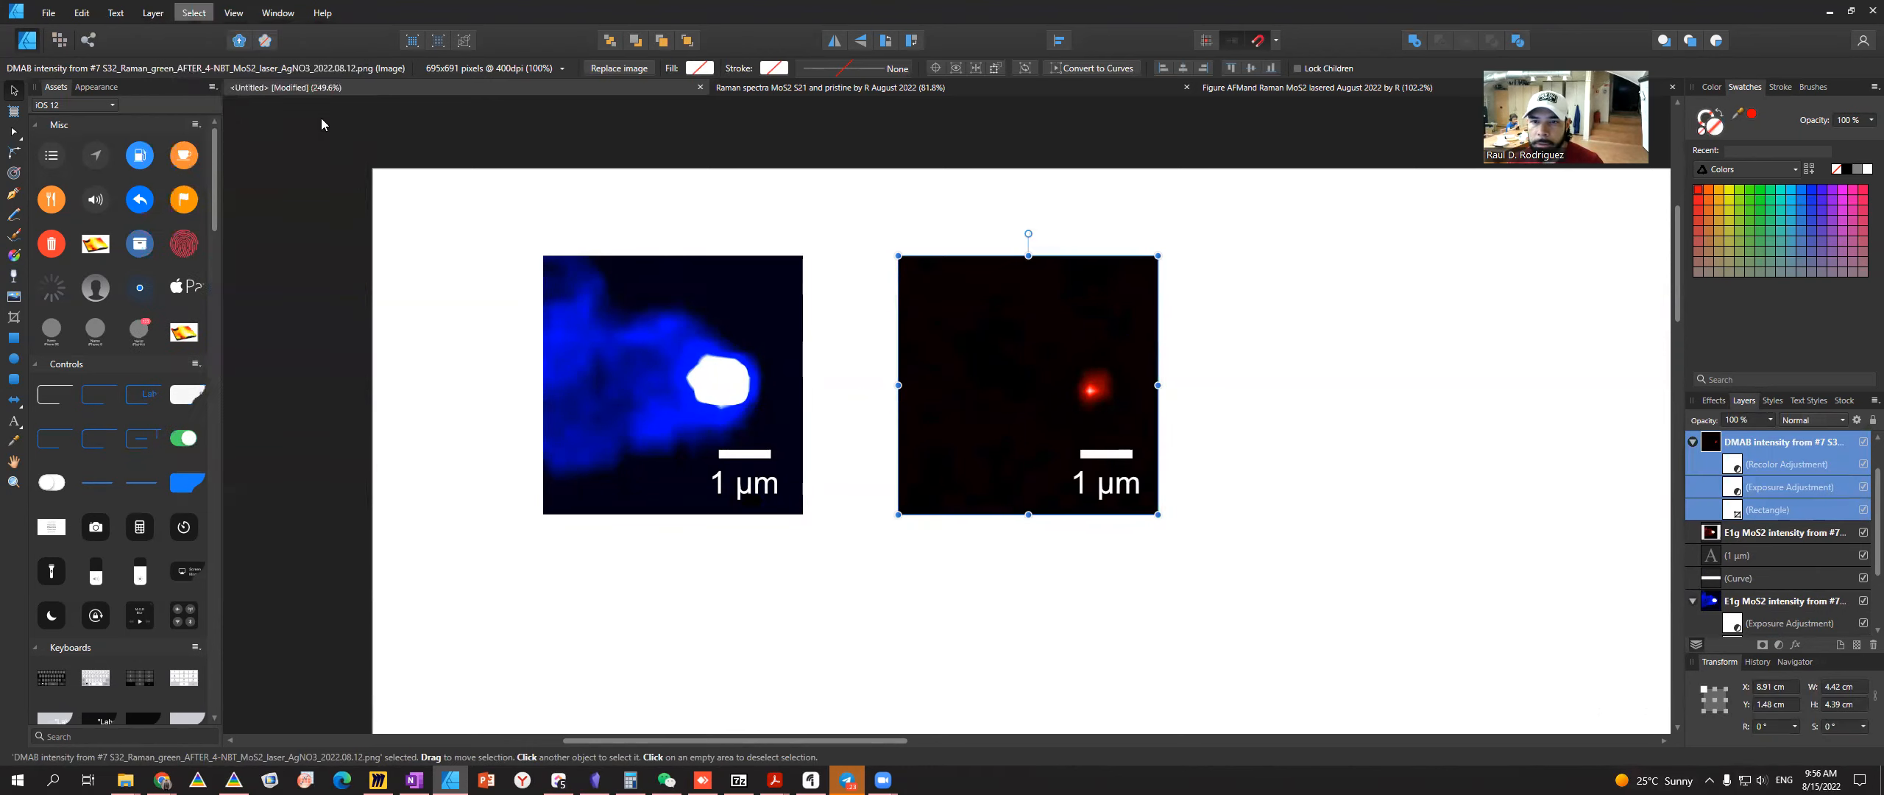
mouse_move(152, 13)
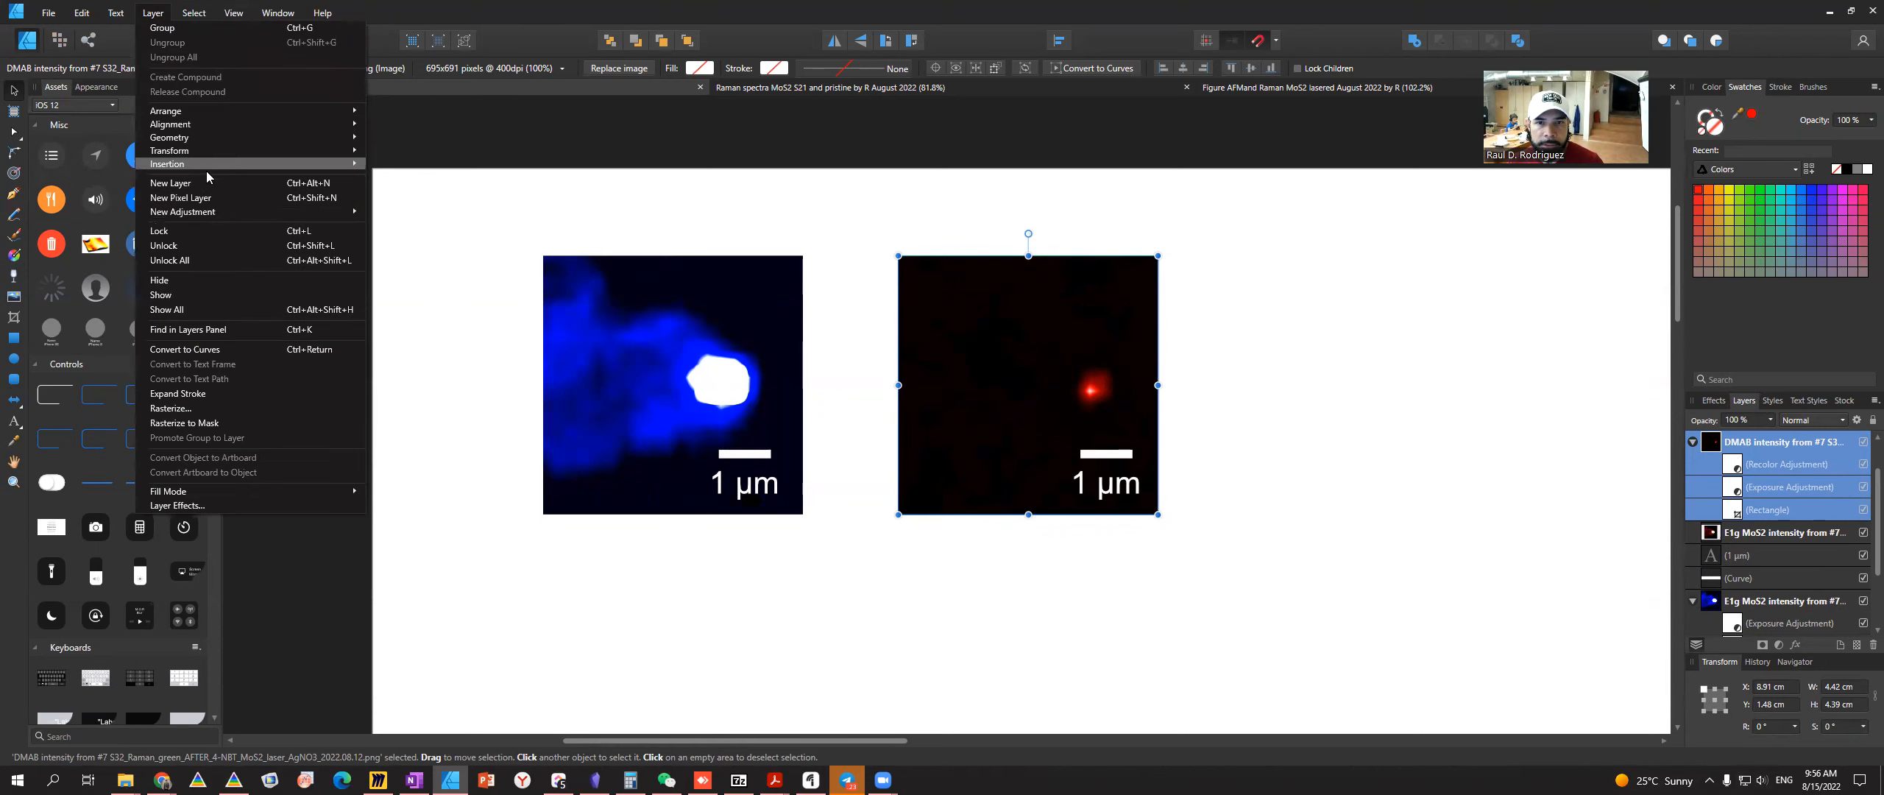
mouse_move(213, 213)
left_click(431, 220)
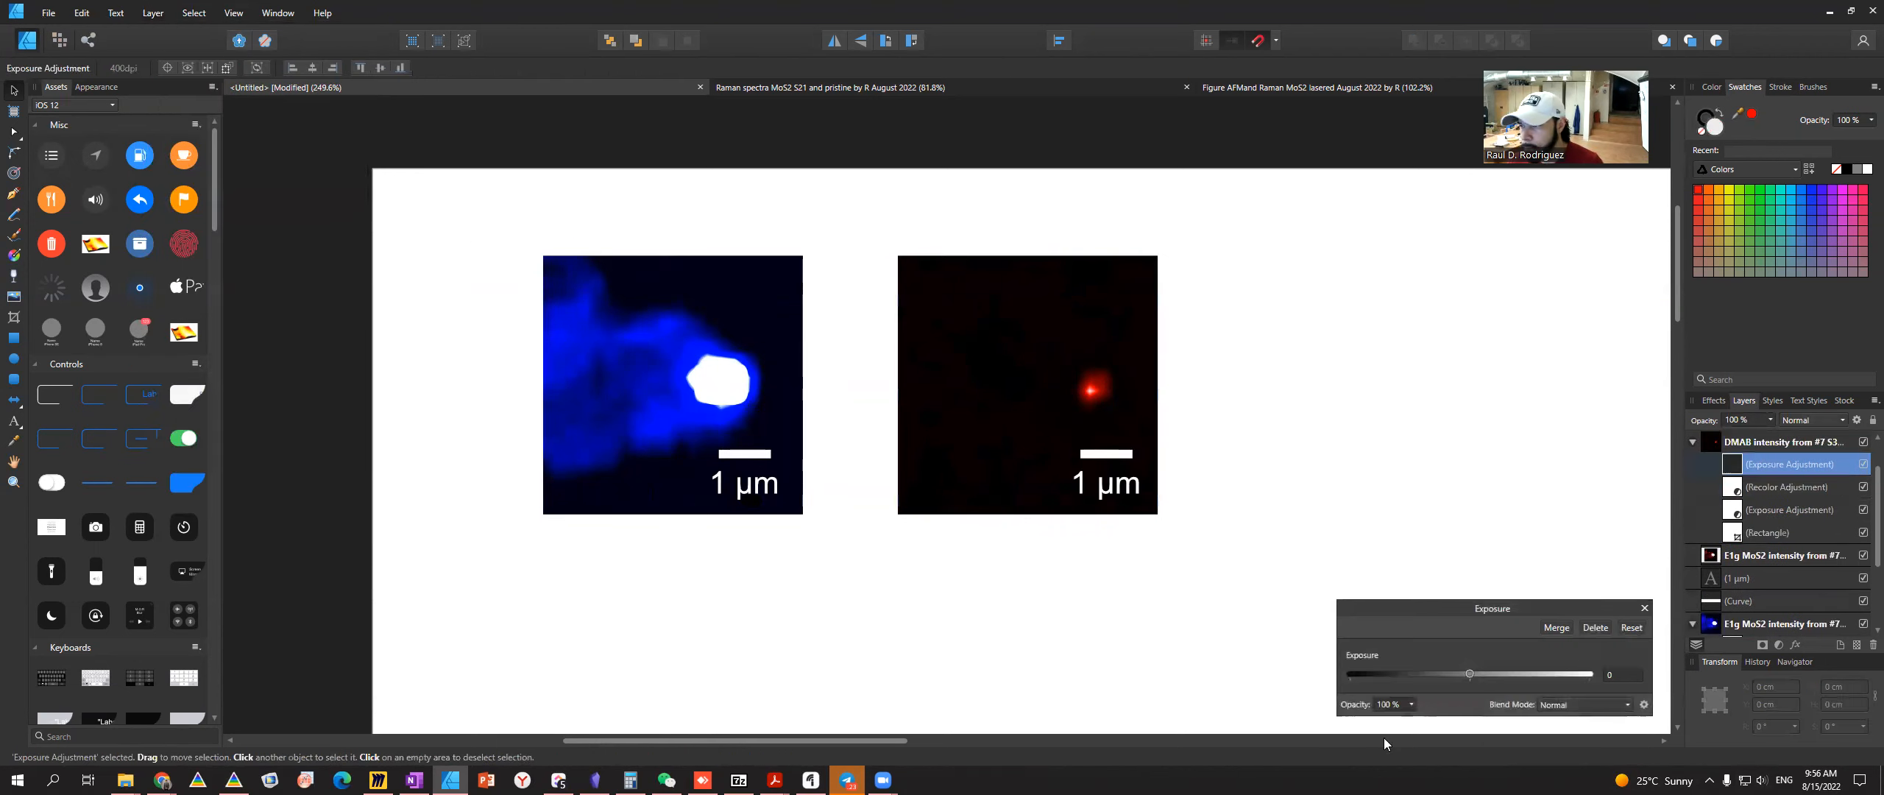
- Set the red map's exposure adjustment to about 6.3 and add a Brightness / Contrast adjustment with 30% brightness
left_click_drag(1471, 675, 1519, 674)
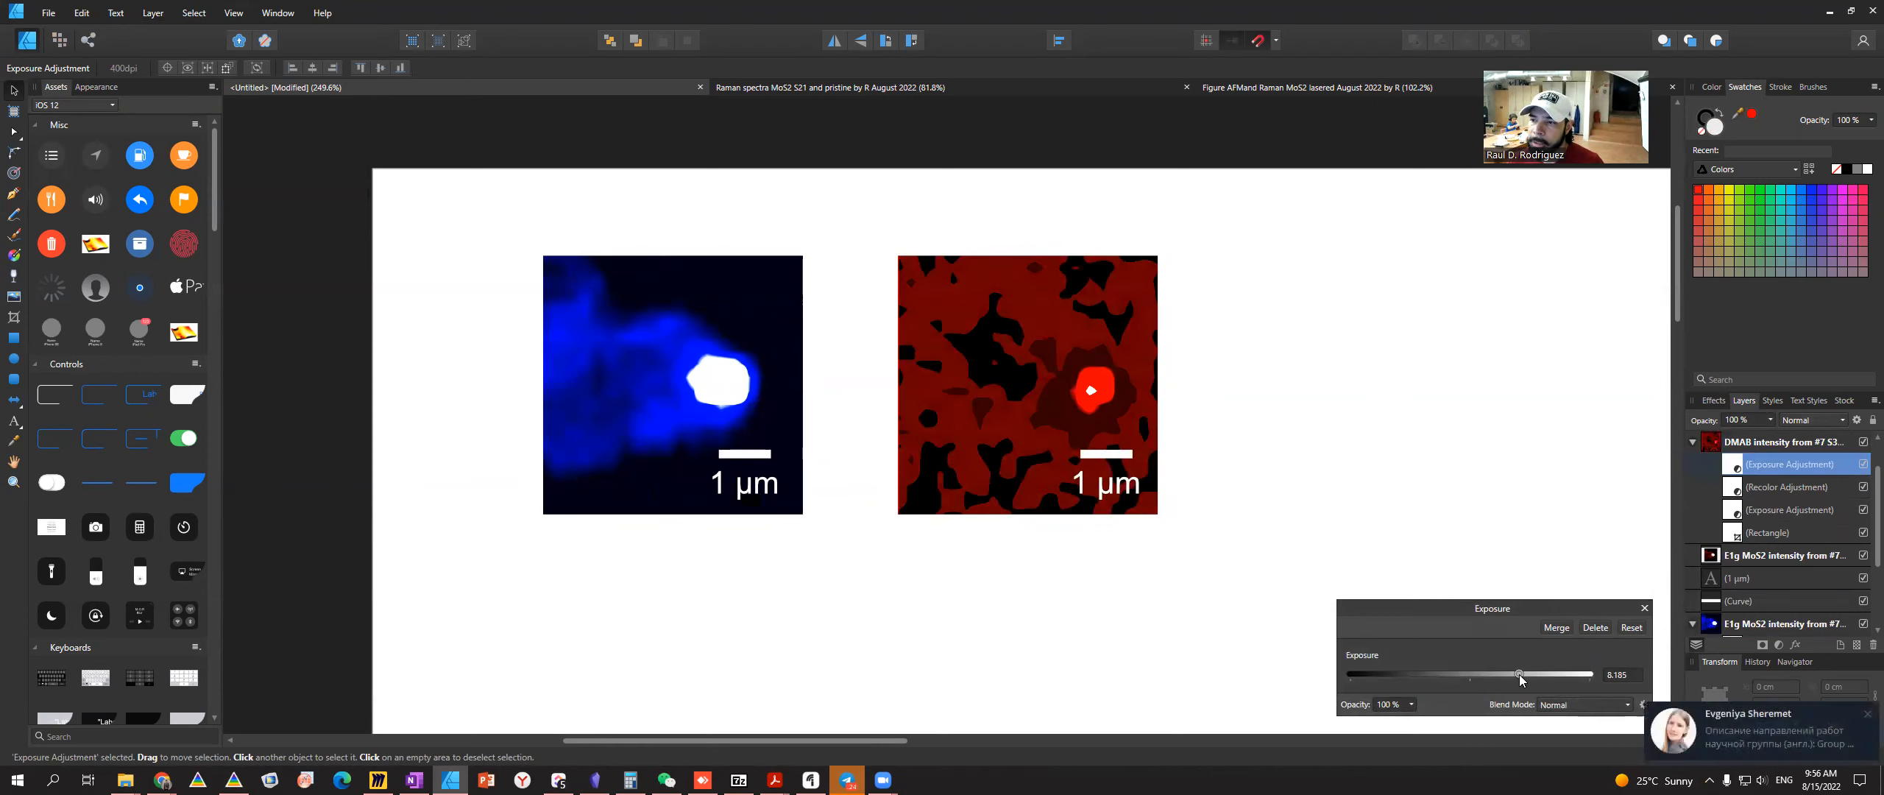
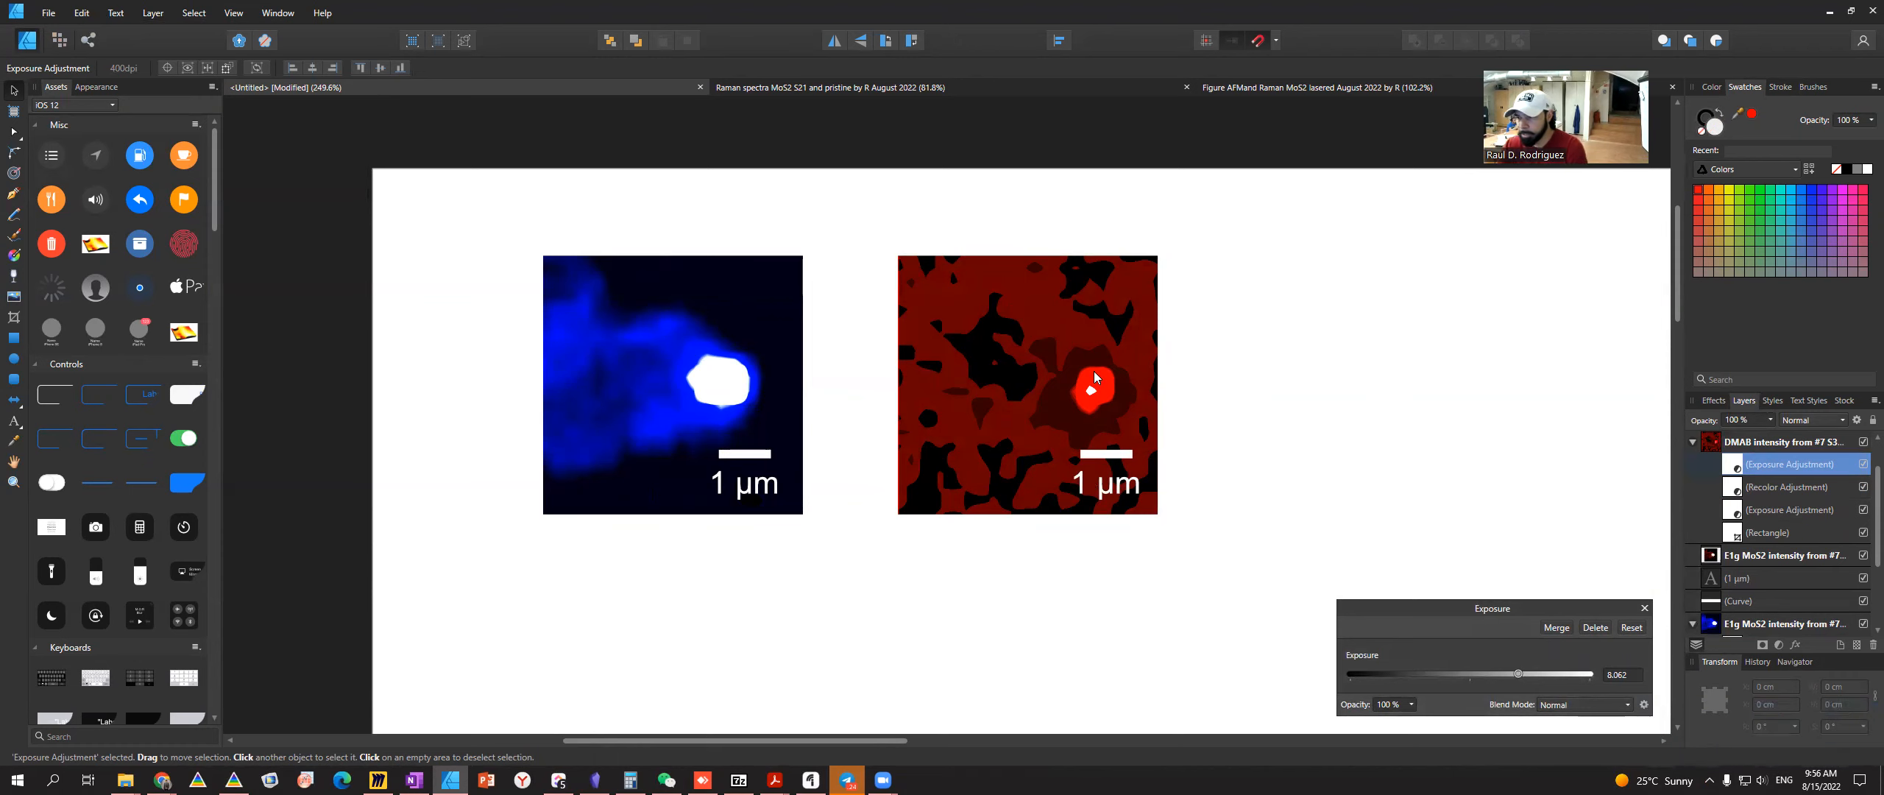
left_click_drag(1519, 674, 1515, 676)
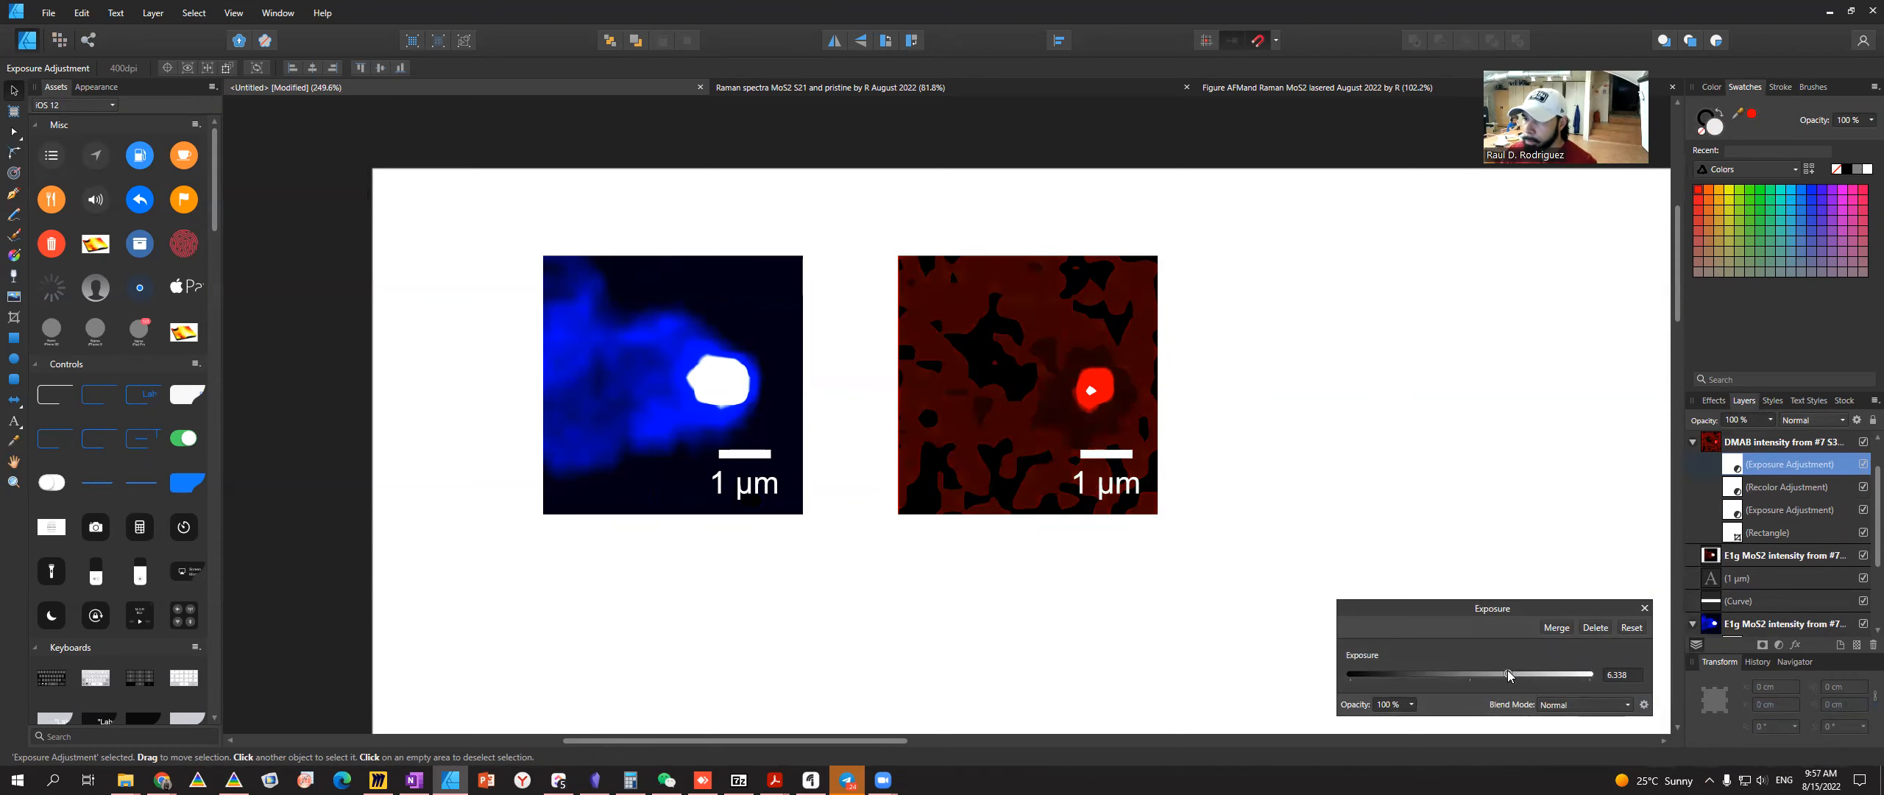
left_click(1031, 382)
left_click(153, 13)
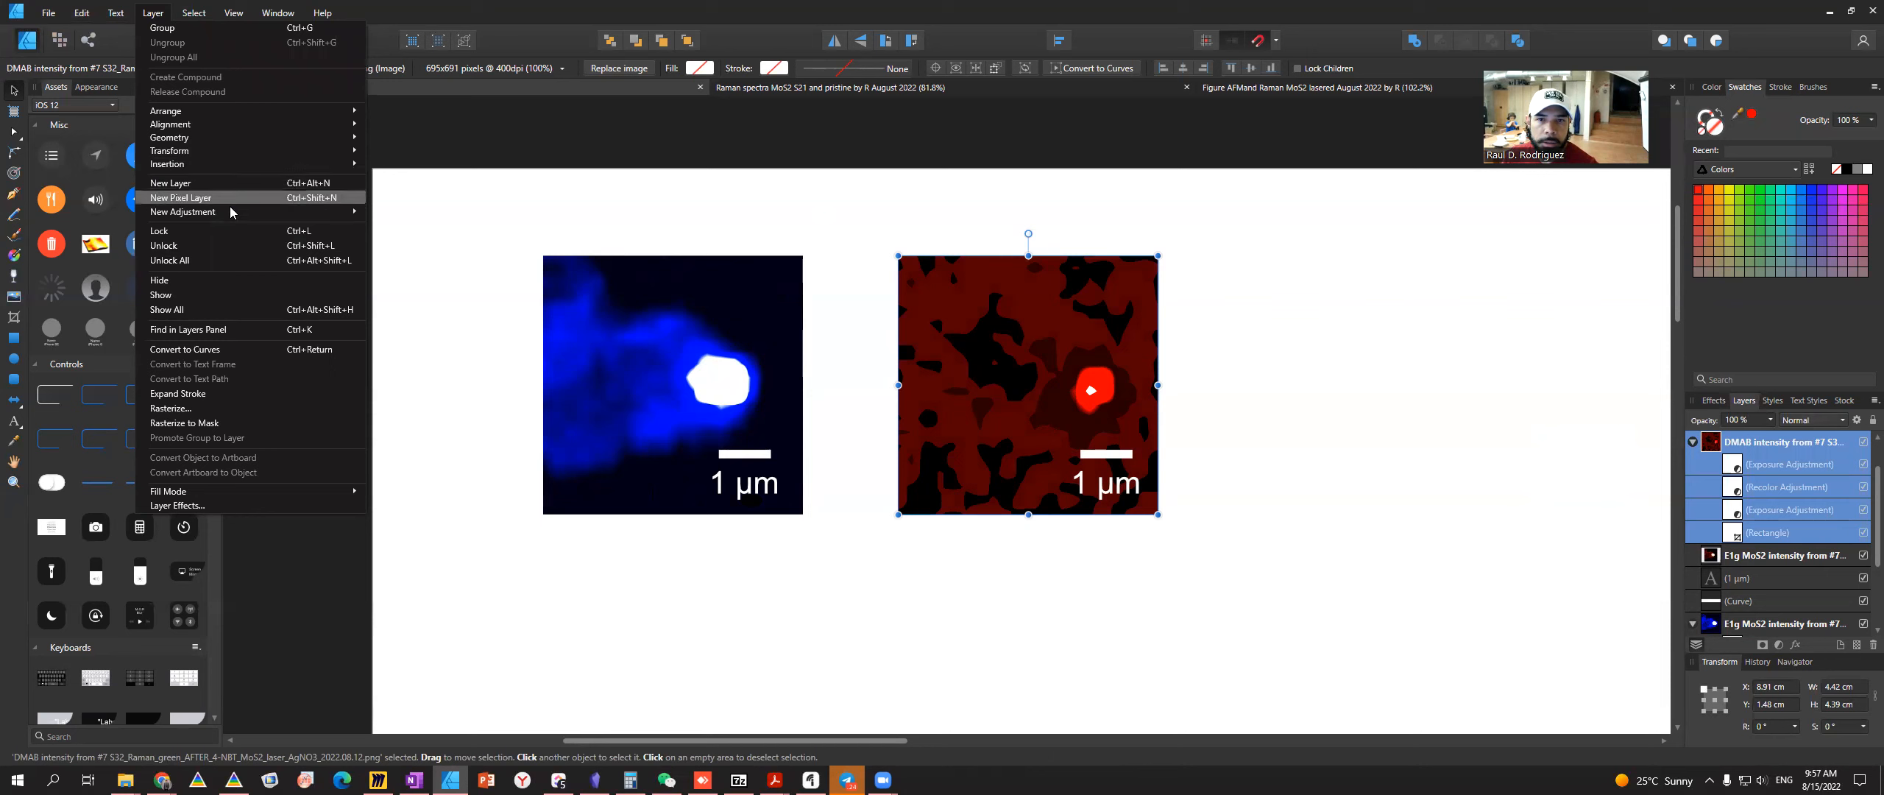
mouse_move(233, 212)
left_click(430, 259)
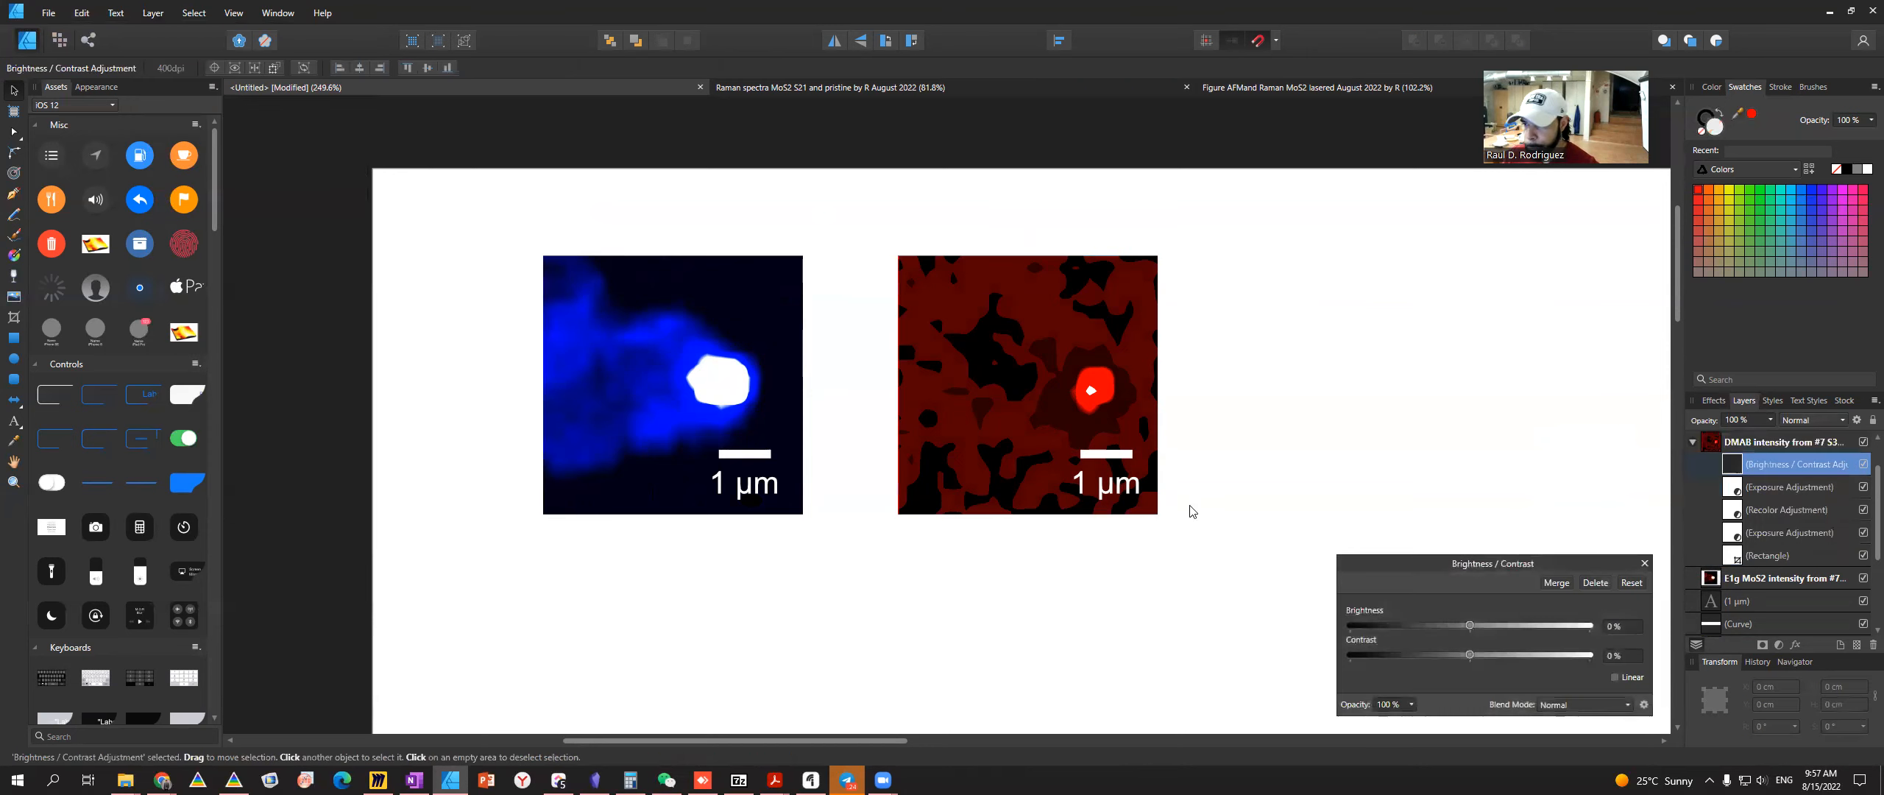
left_click_drag(1470, 625, 1468, 654)
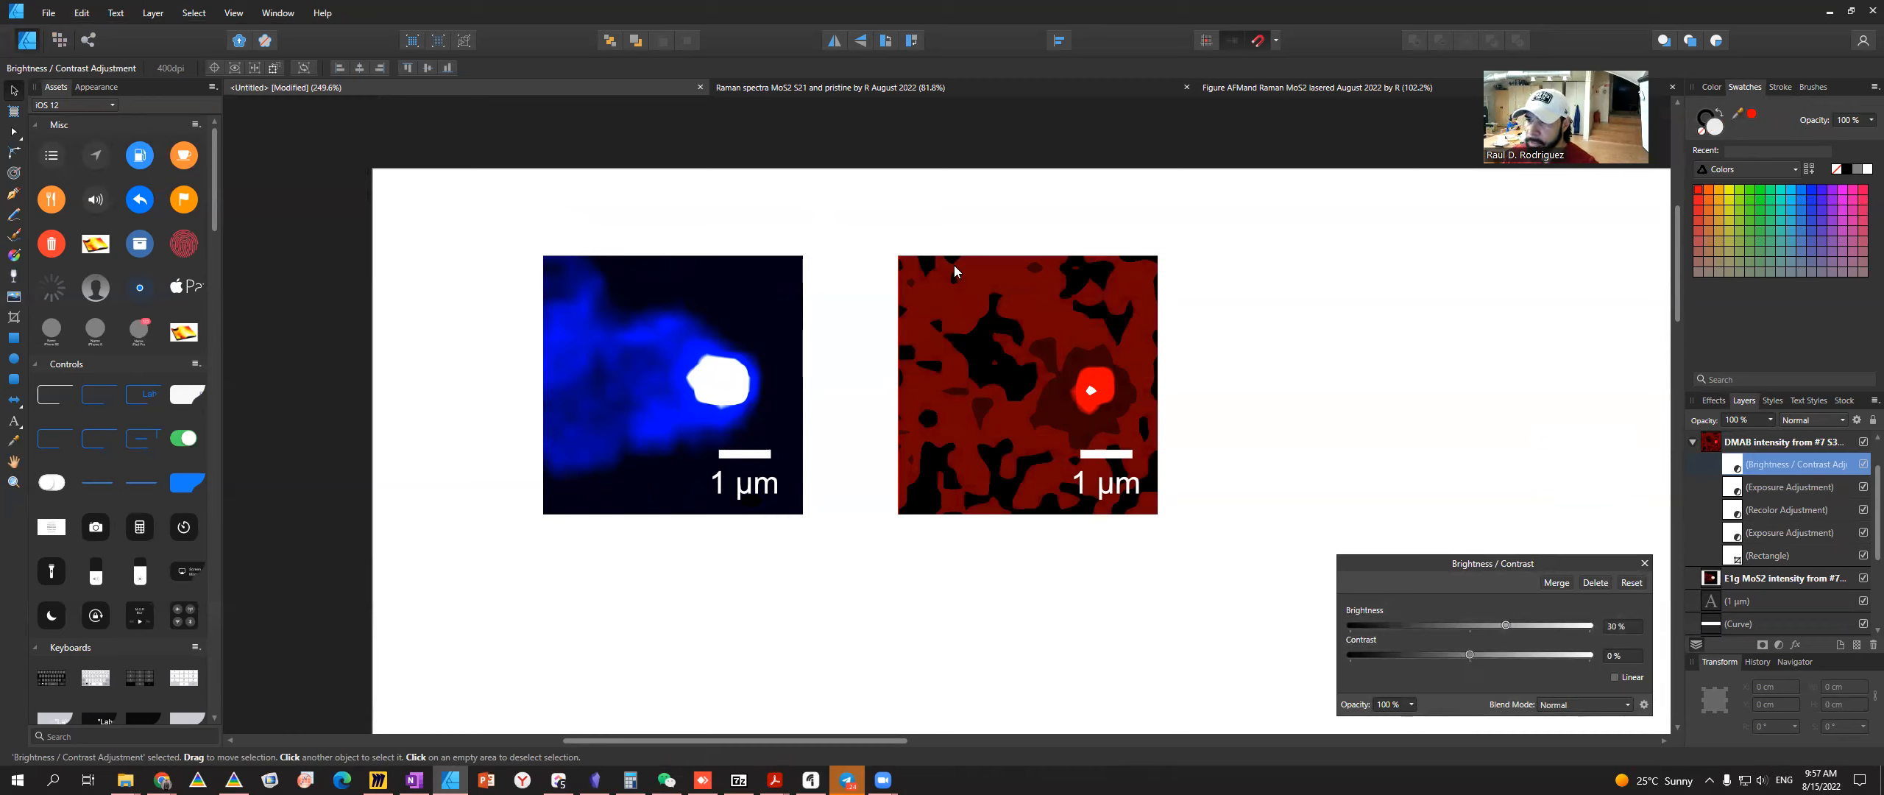
left_click(1409, 442)
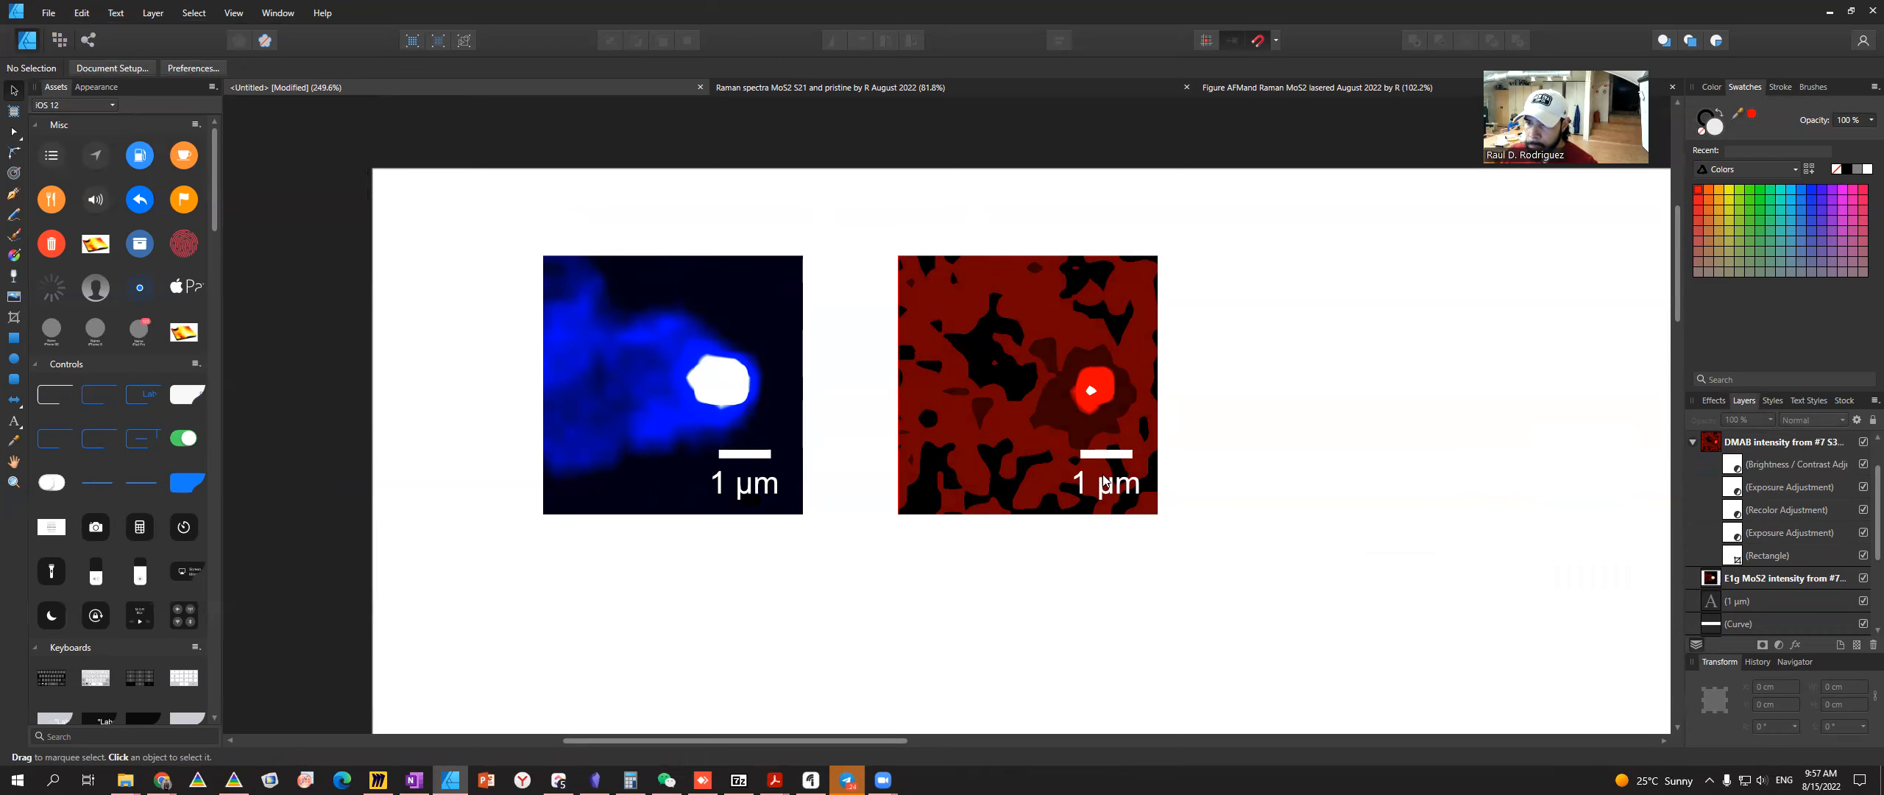
- Delete the 1 µm label from the red map and group the map with its scale bar
left_click(1134, 491)
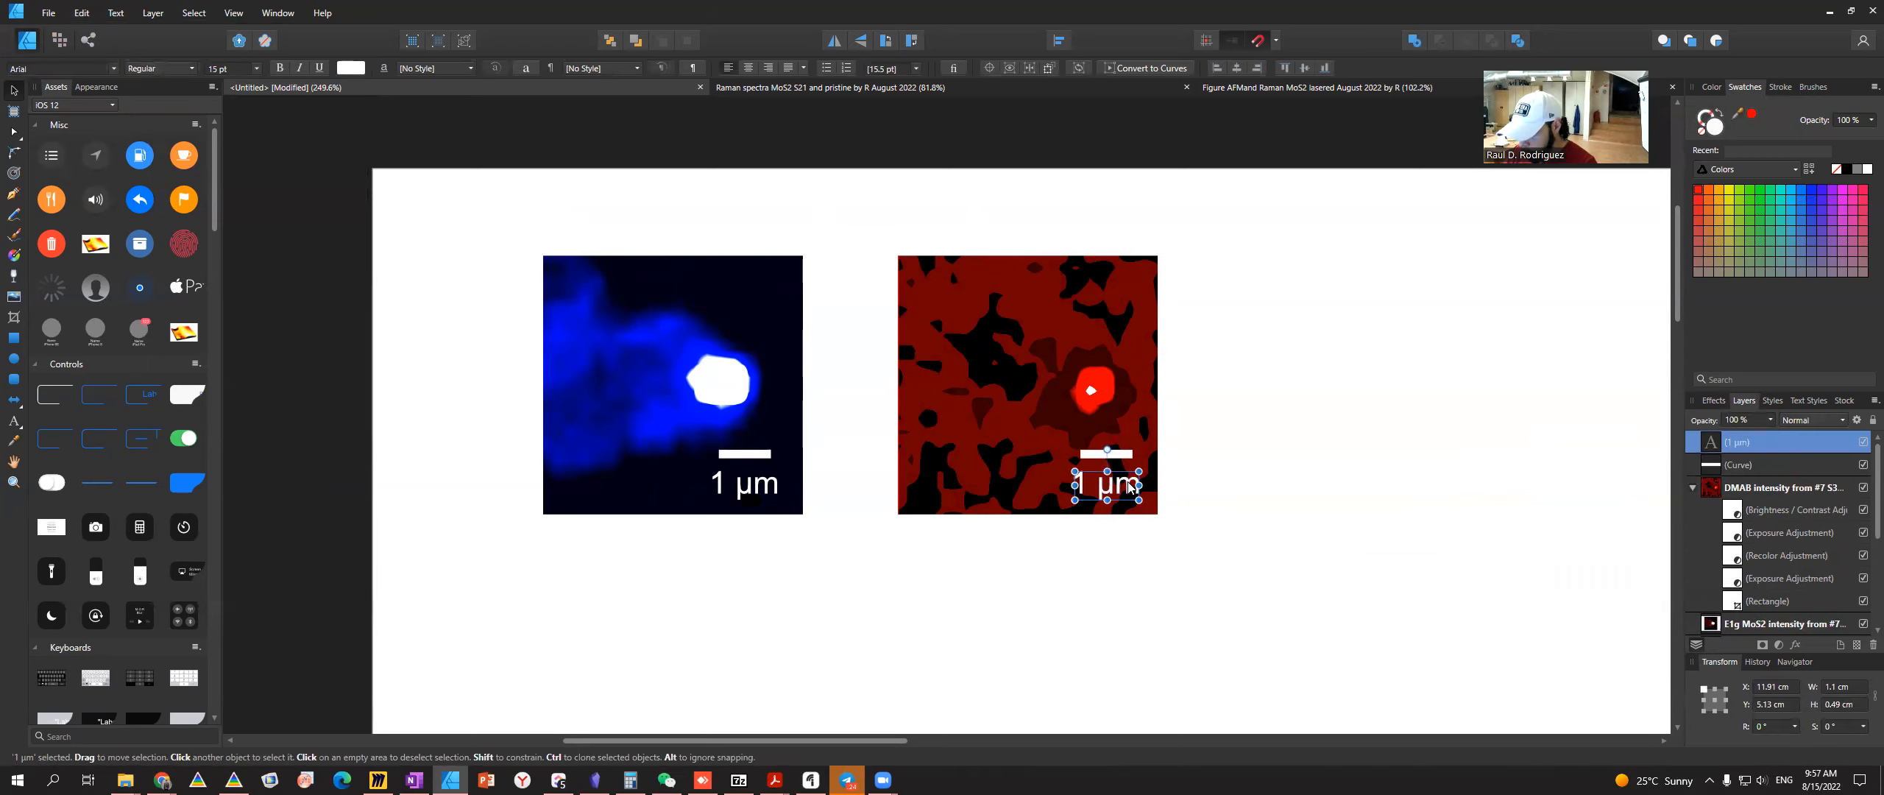
key("ctrl+shift+bracketleft")
left_click(1116, 456)
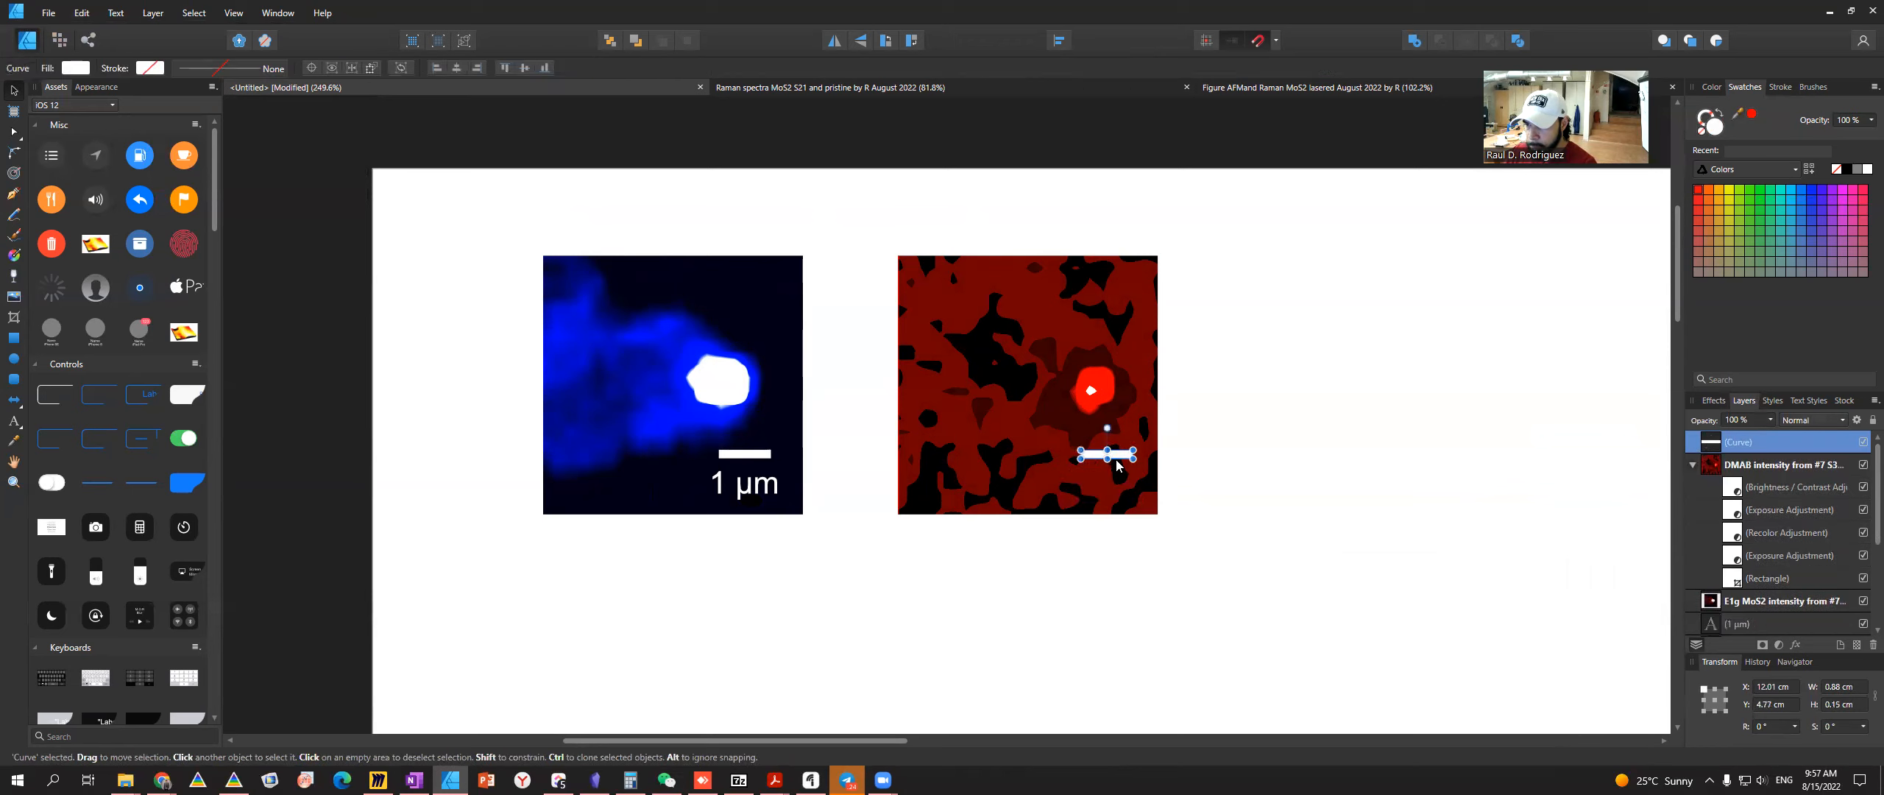
left_click(714, 493)
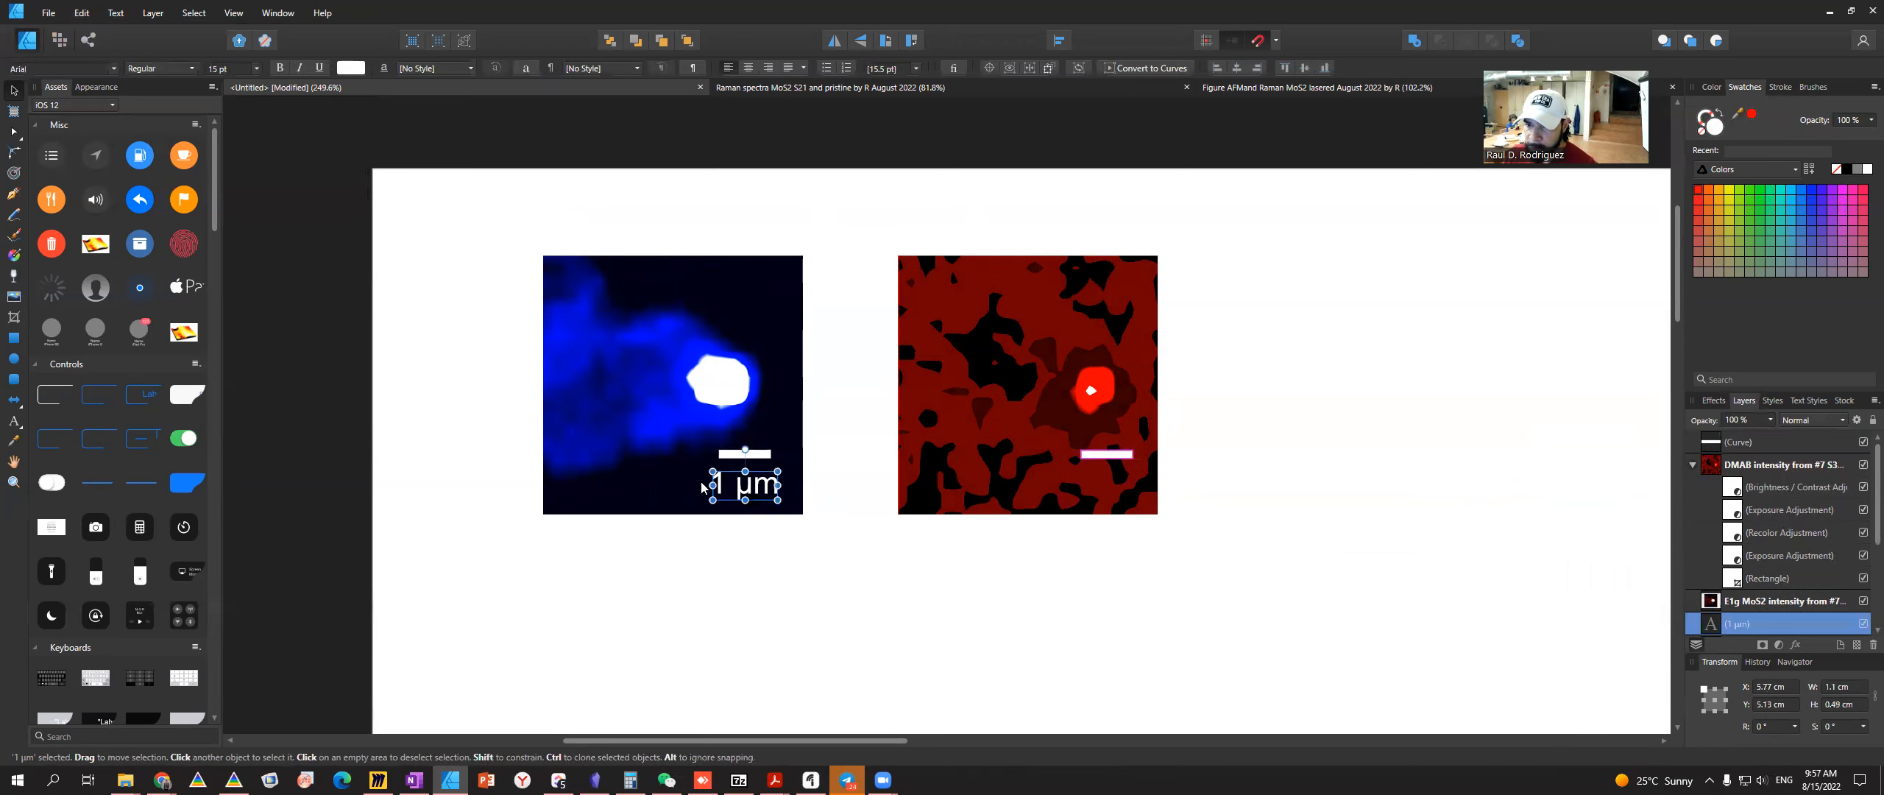
left_click(845, 596)
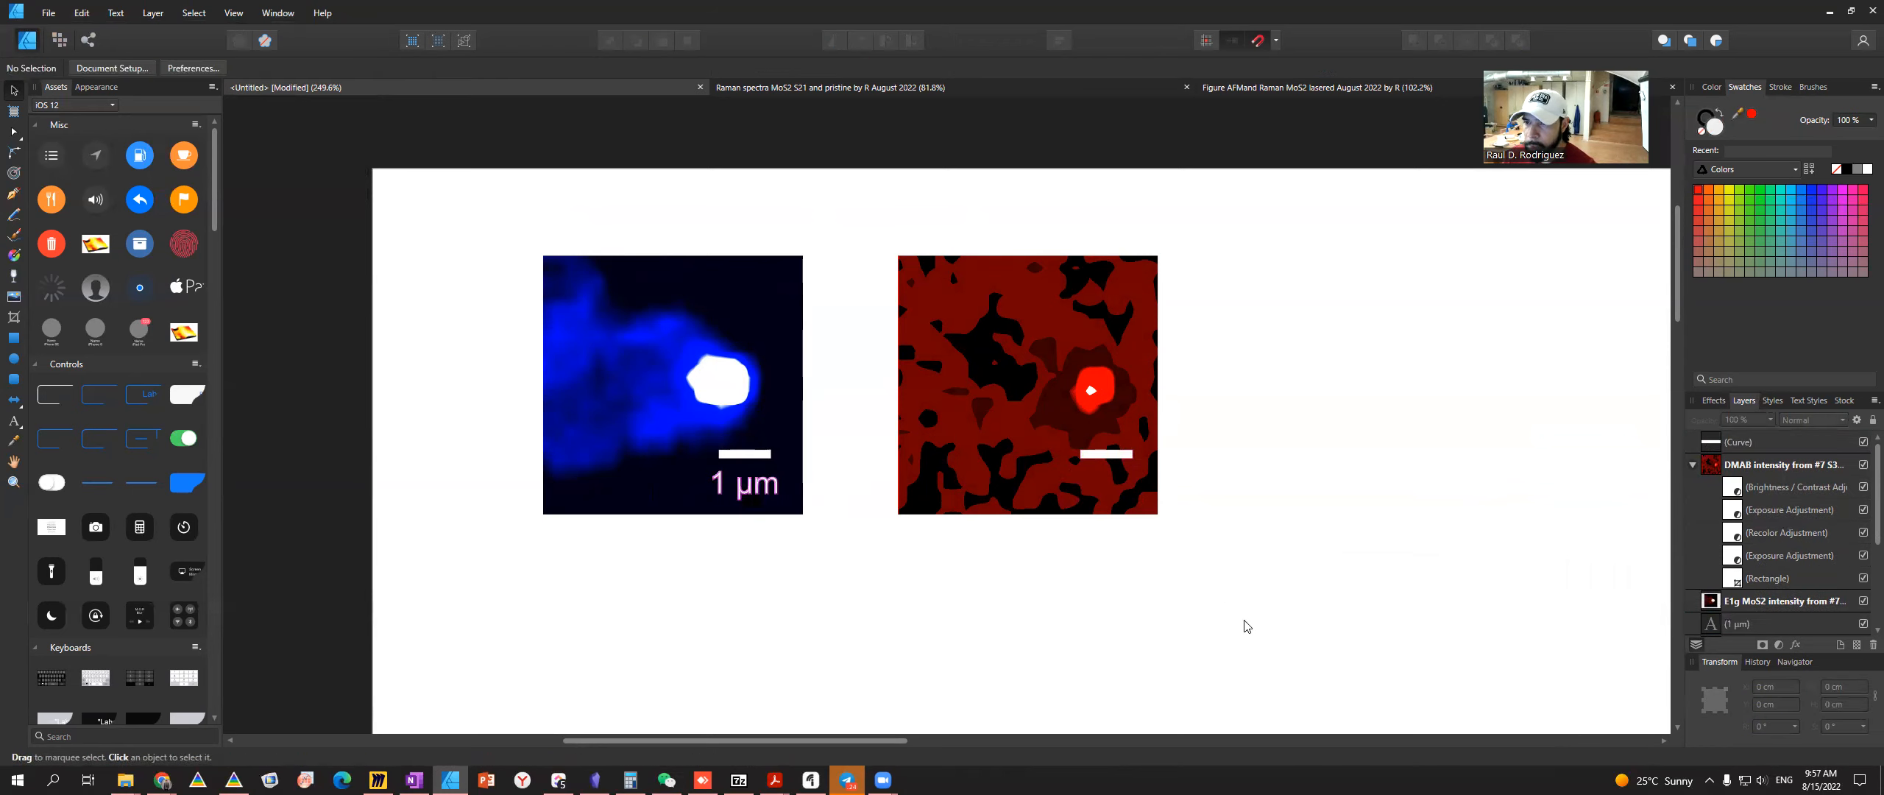
left_click_drag(1265, 197, 892, 617)
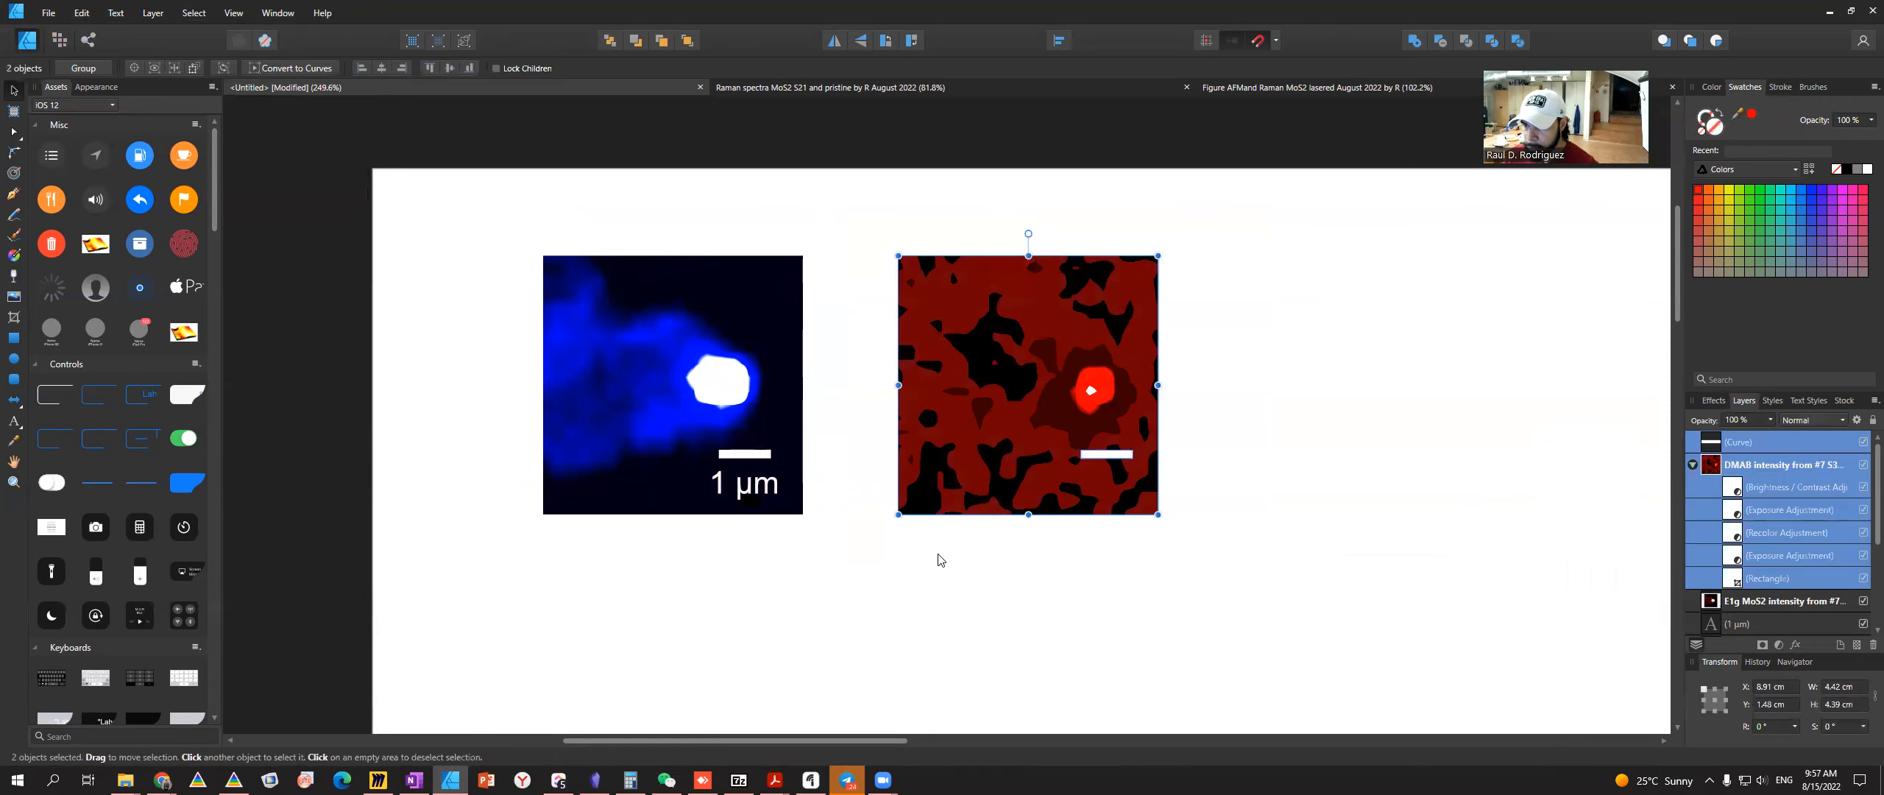
key("ctrl+g")
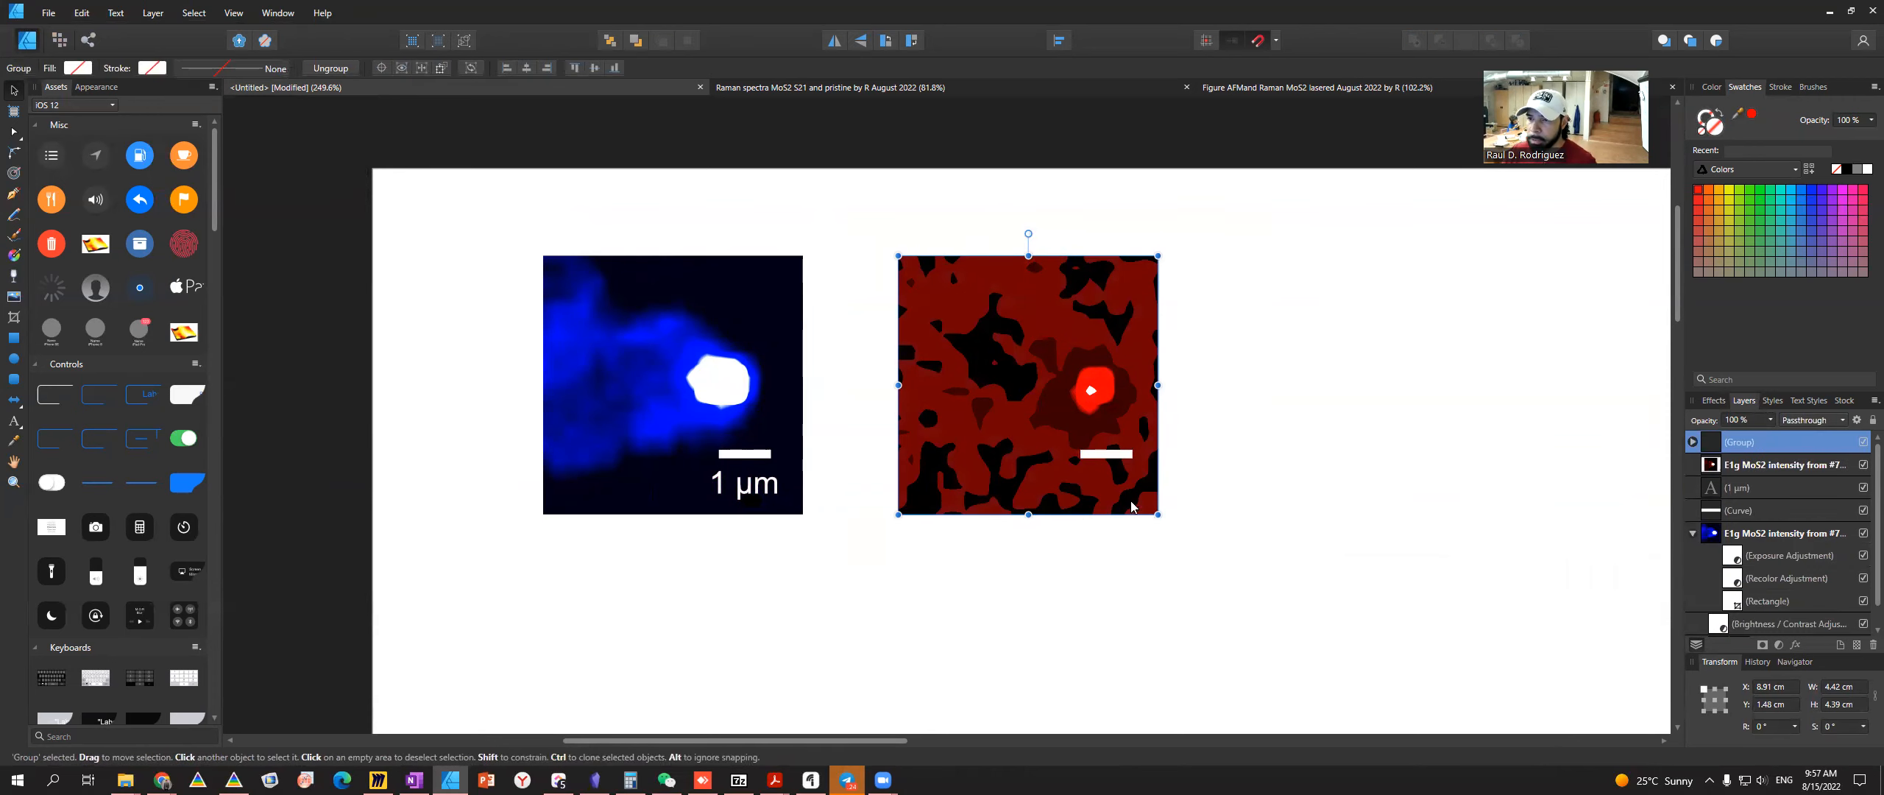
- Try resizing the grouped red map and its scale bar, undoing each resize
mouse_move(1158, 515)
left_mouse_down()
mouse_move(1490, 687)
mouse_move(976, 461)
mouse_move(1286, 629)
mouse_move(1130, 511)
mouse_move(1154, 525)
left_mouse_up()
key("ctrl+z")
left_click_drag(1244, 600, 1160, 513)
left_click_drag(1157, 385, 1666, 383)
left_click_drag(1398, 426, 1523, 412)
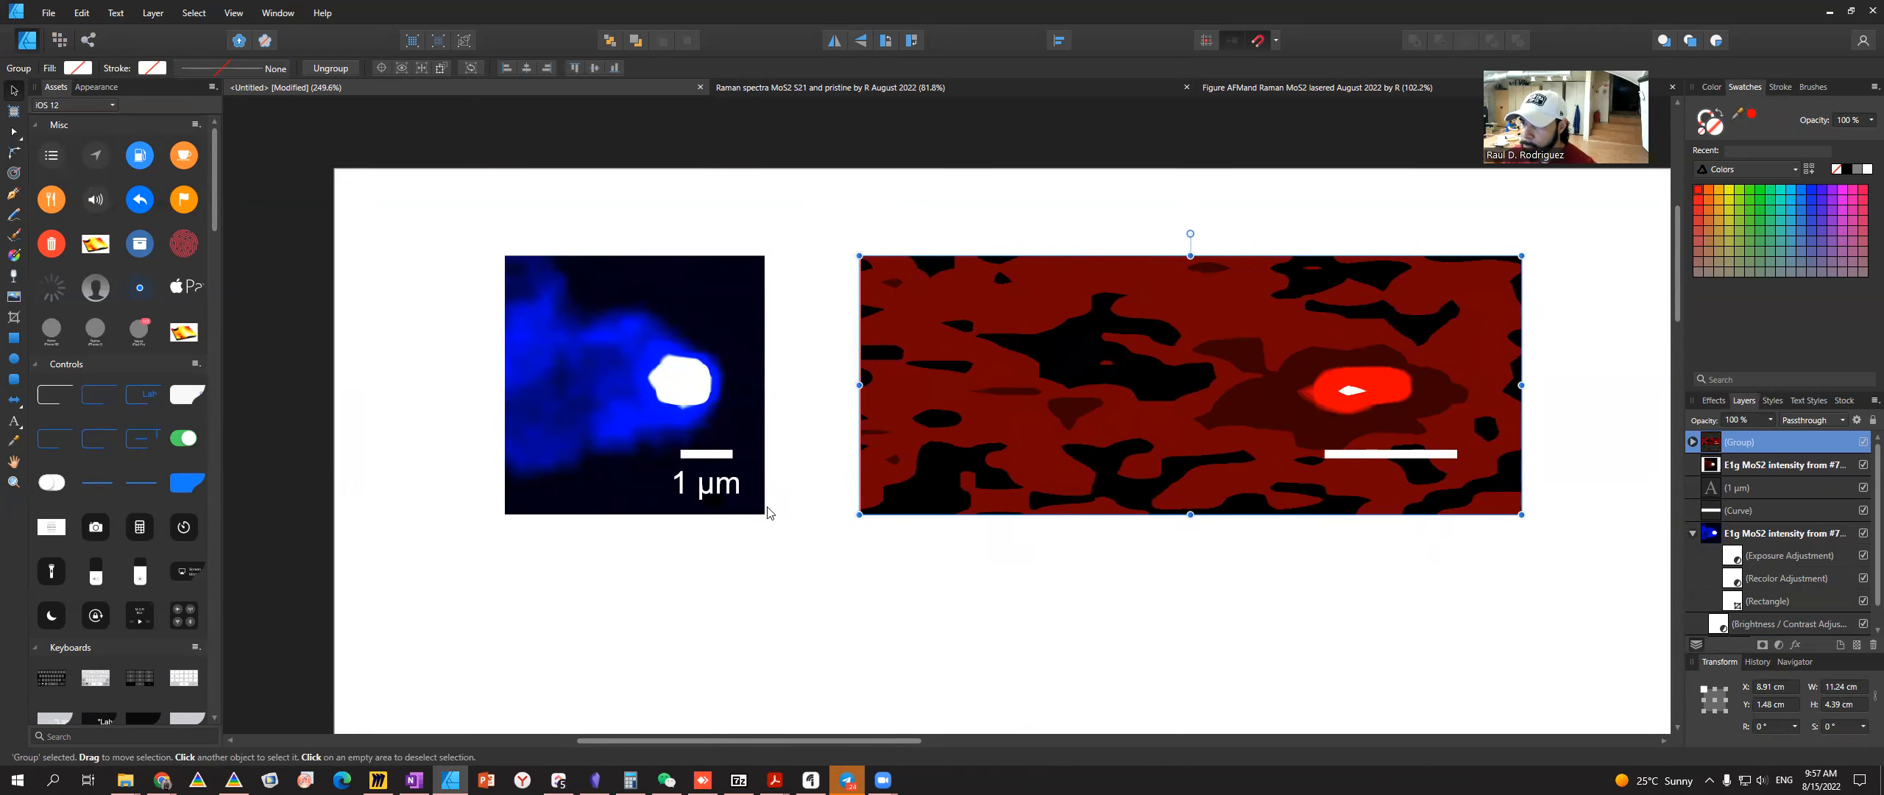
key("alt")
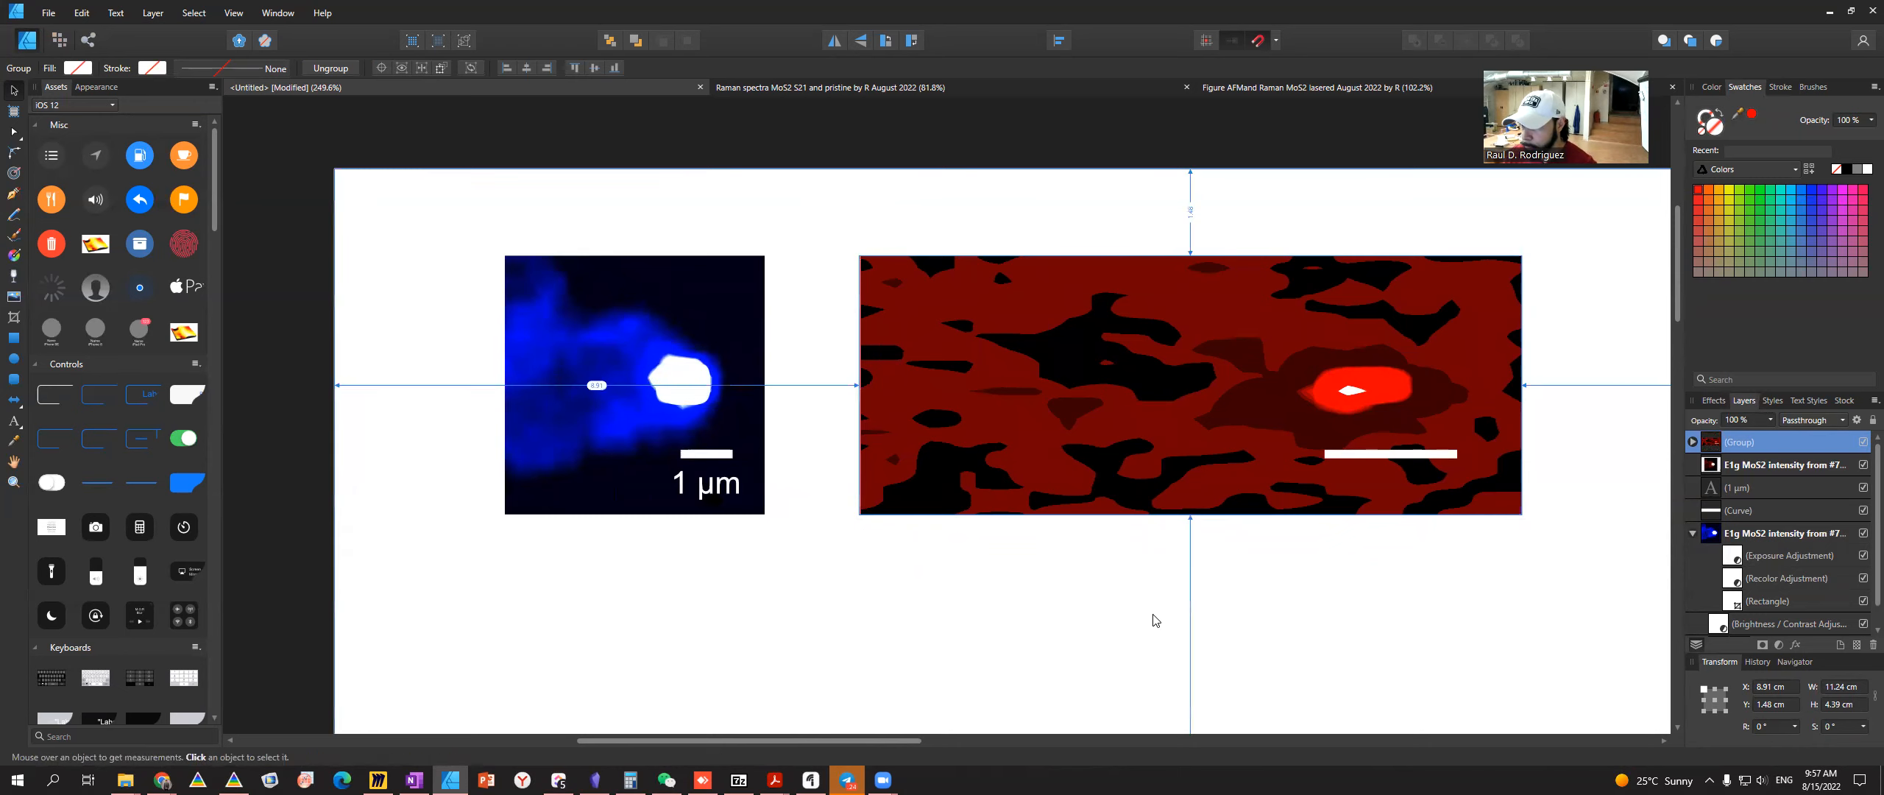
key("ctrl+z")
left_click_drag(1119, 514, 1040, 505)
key("ctrl+z")
left_click_drag(1120, 385, 1004, 385)
left_click_drag(881, 515, 891, 730)
key("ctrl+z")
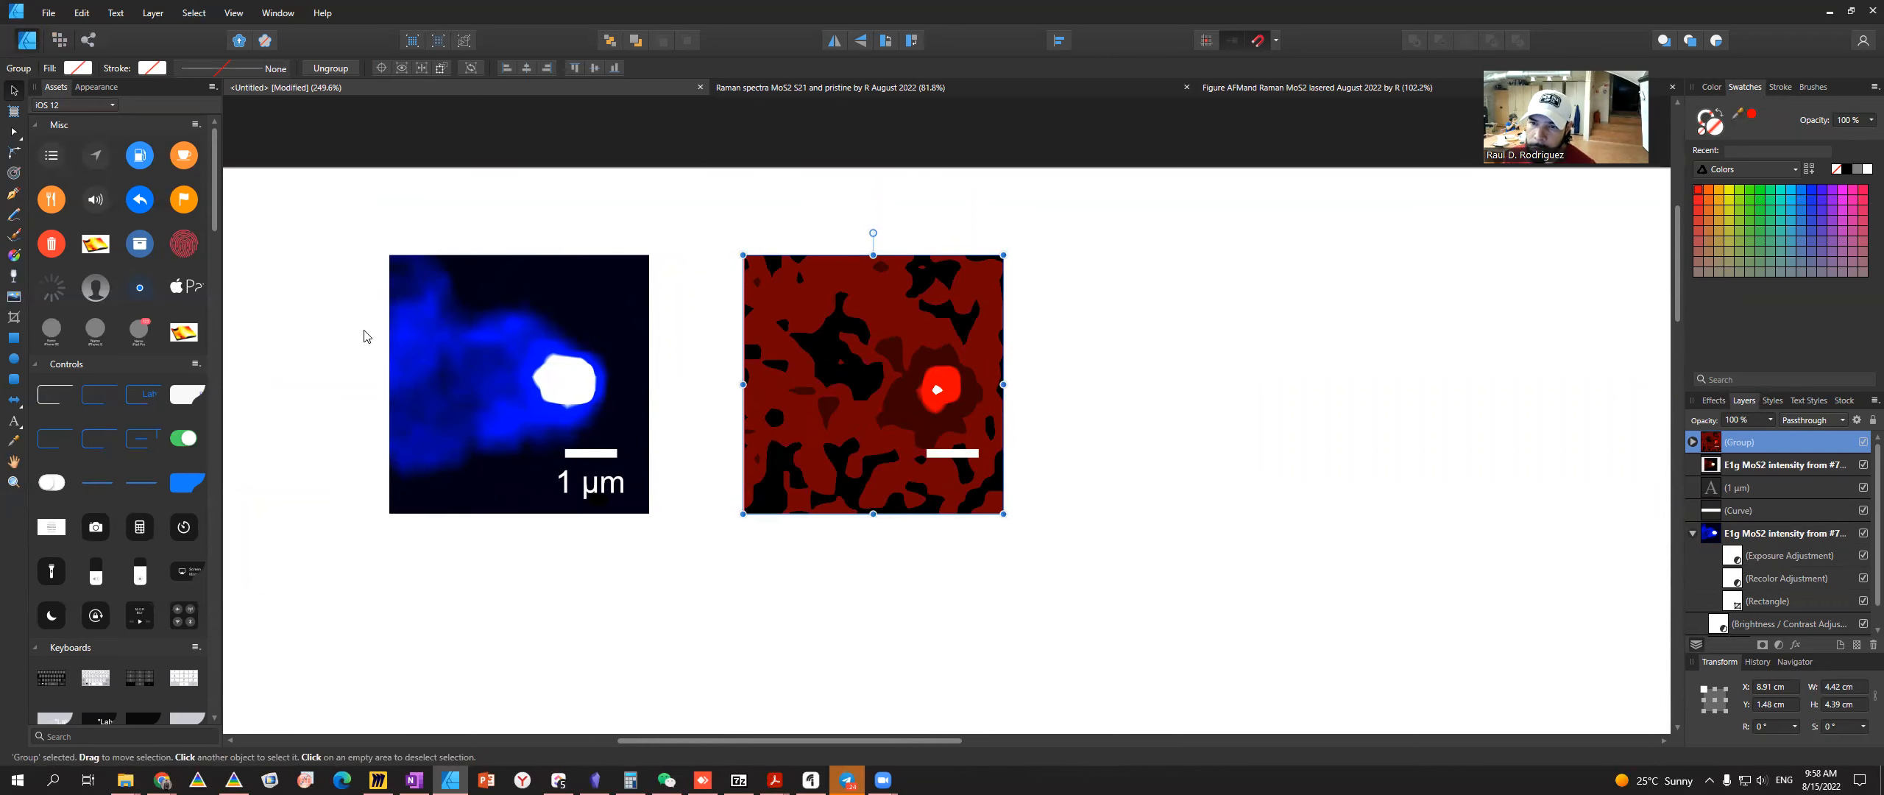
- Move the grouped red map beside the blue map, leaving a narrow gap and keeping their upper edges aligned
left_click(577, 326)
left_click(833, 572)
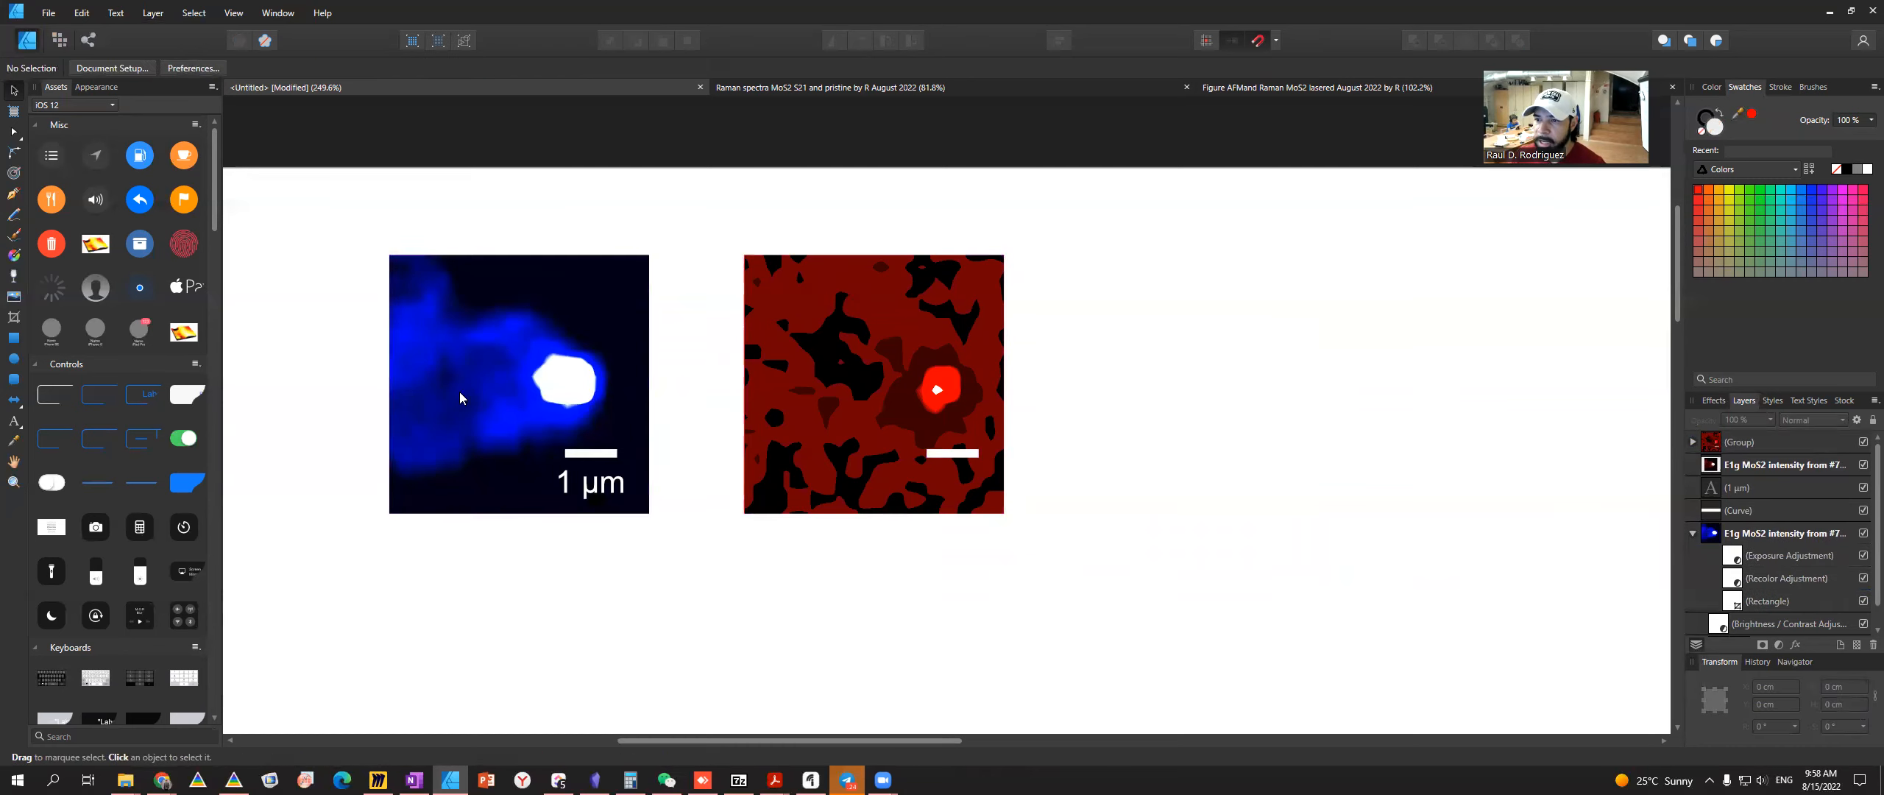
left_click_drag(843, 393, 760, 390)
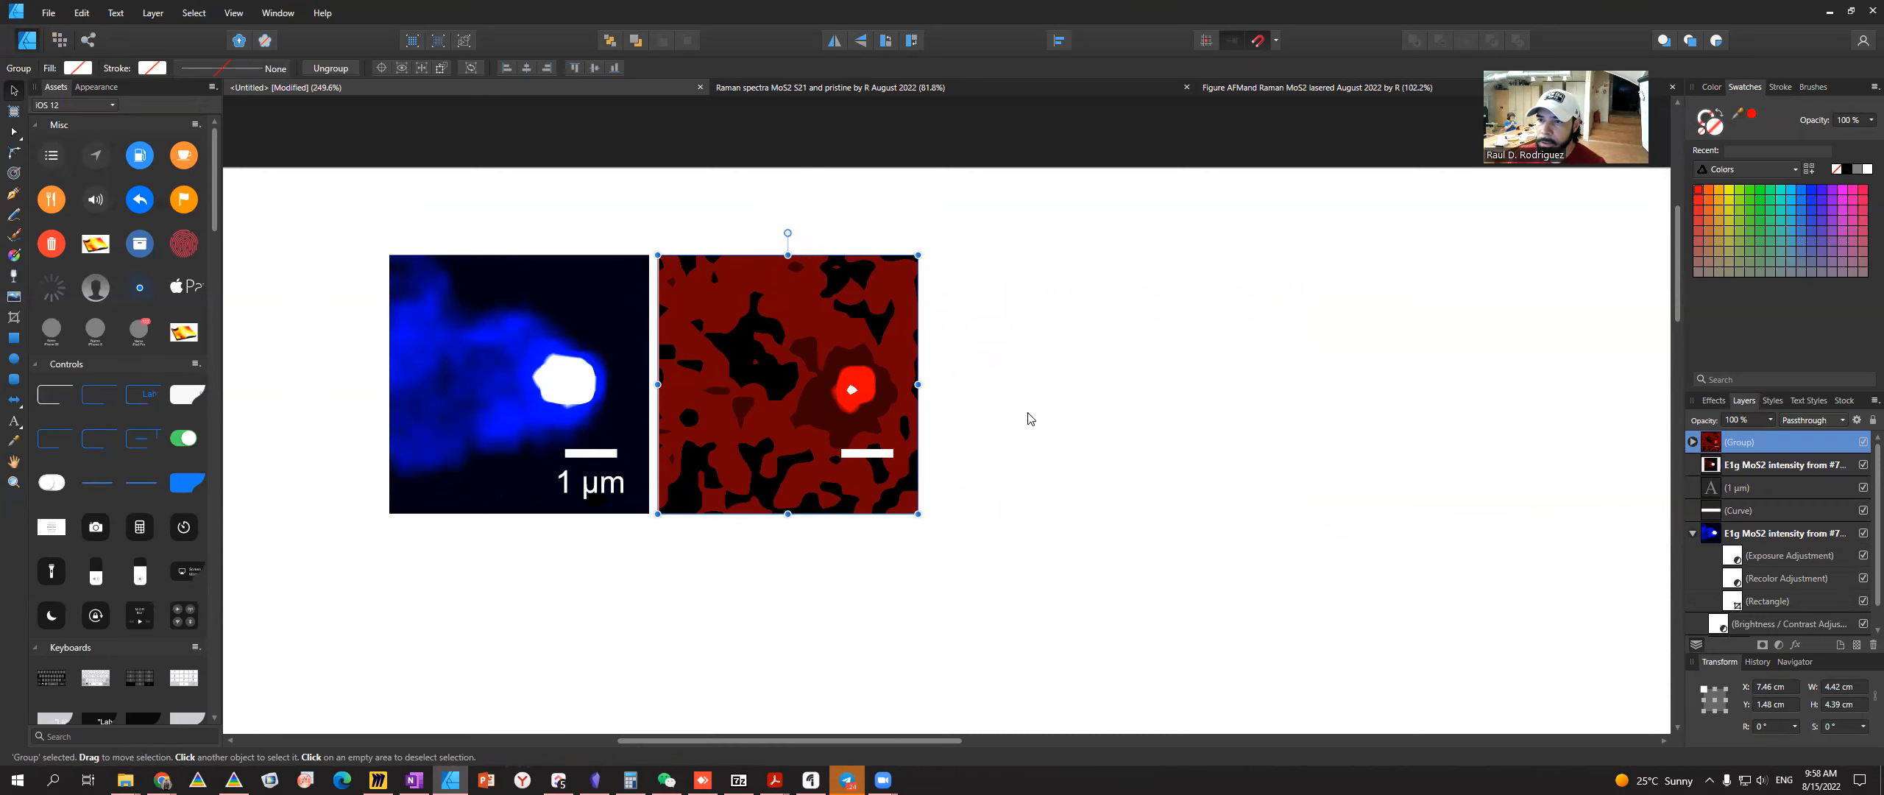
- Switch to Image Analysis, open frame 29 R1_raman_1420_1453_peak-count, and restrict its colour scale to the lowest counts
key("alt+Tab")
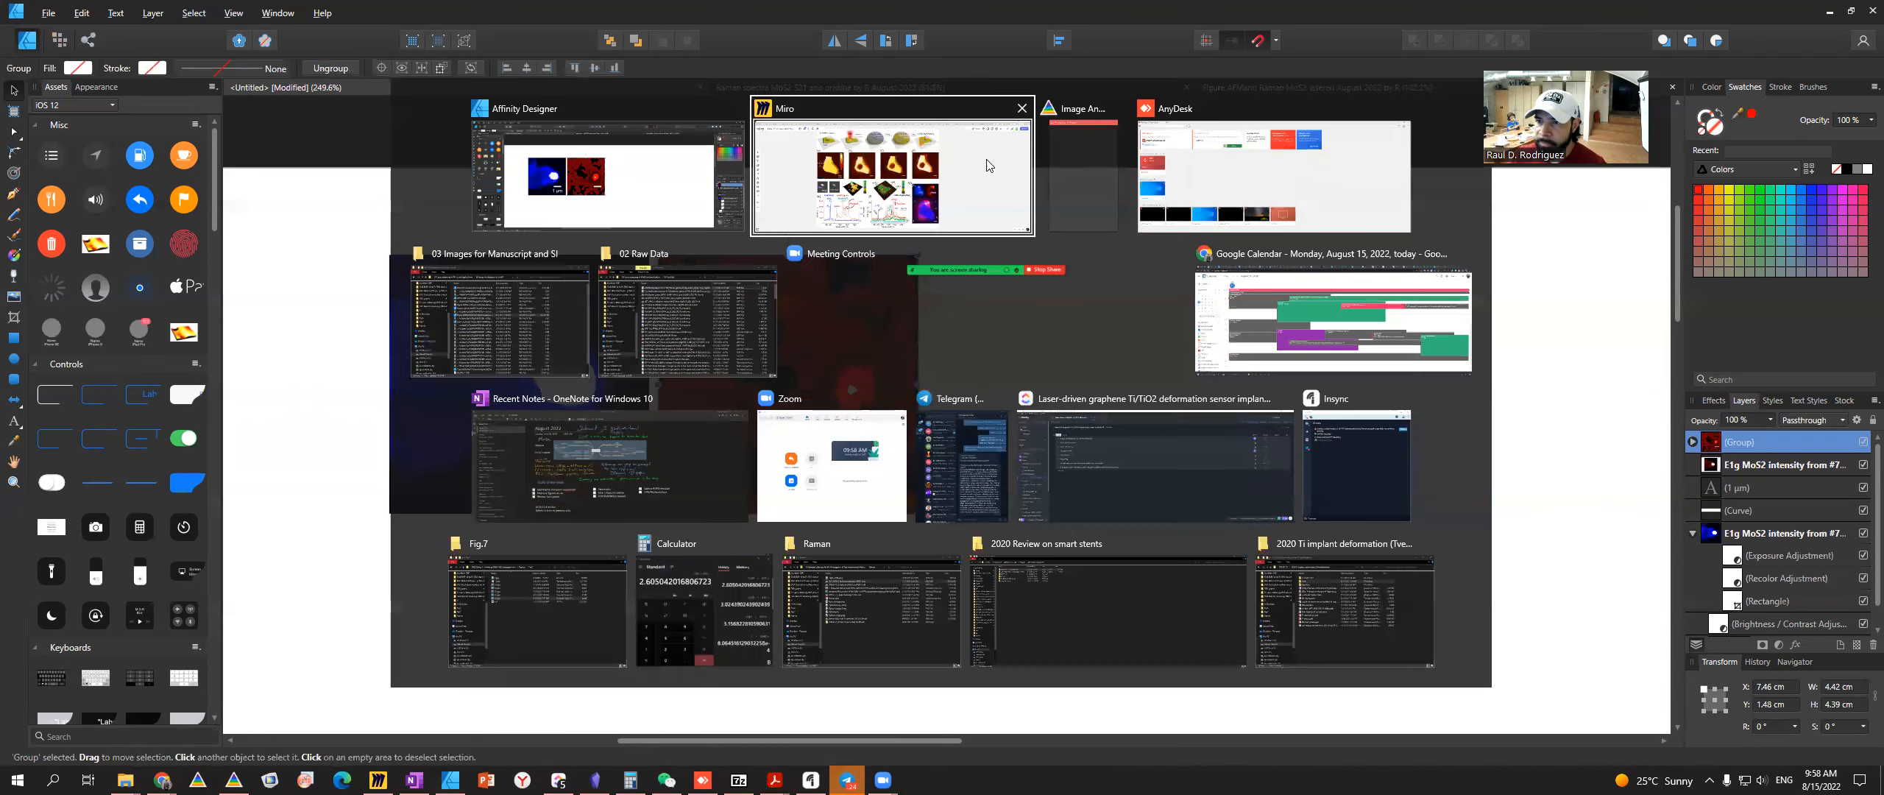
left_click(1065, 186)
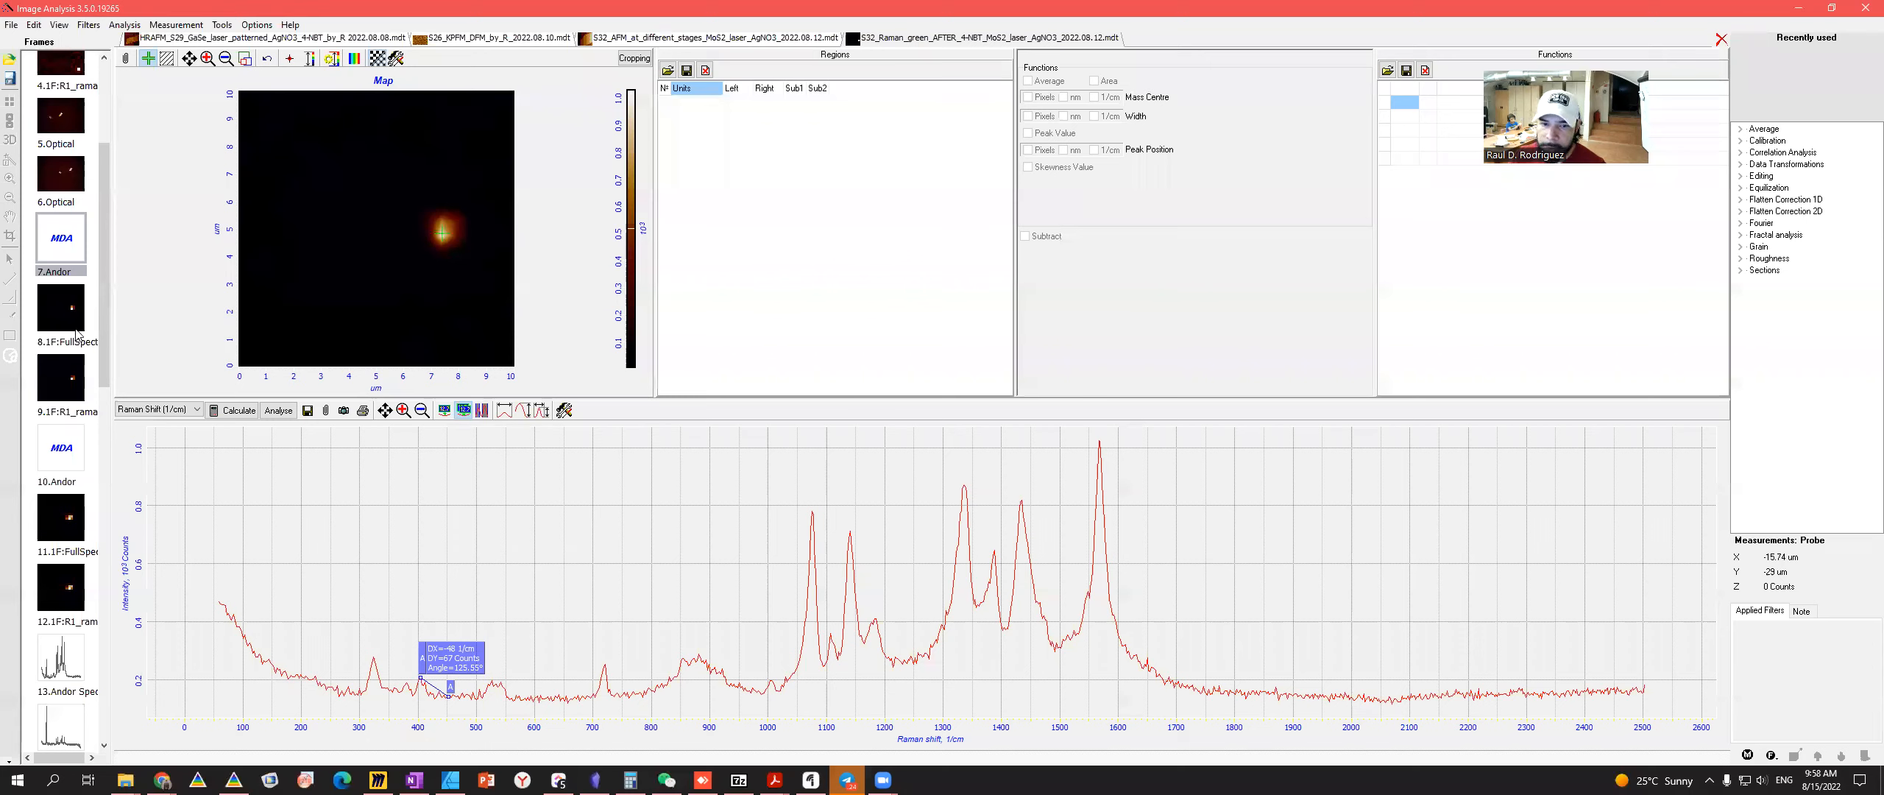
left_click_drag(108, 376, 109, 742)
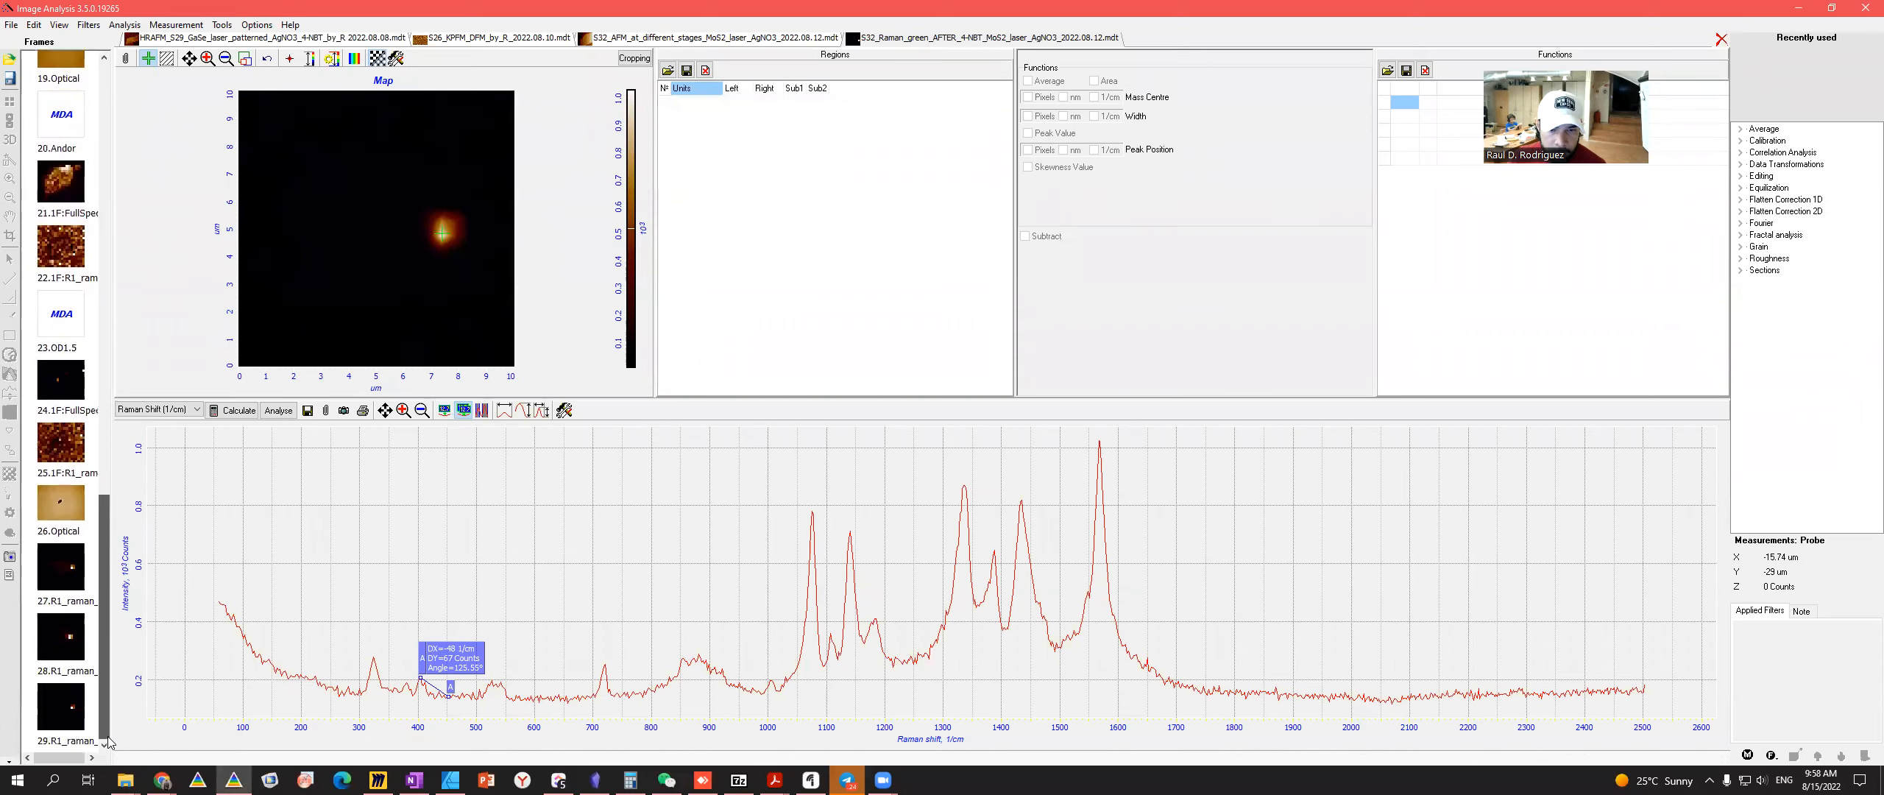
left_click(67, 715)
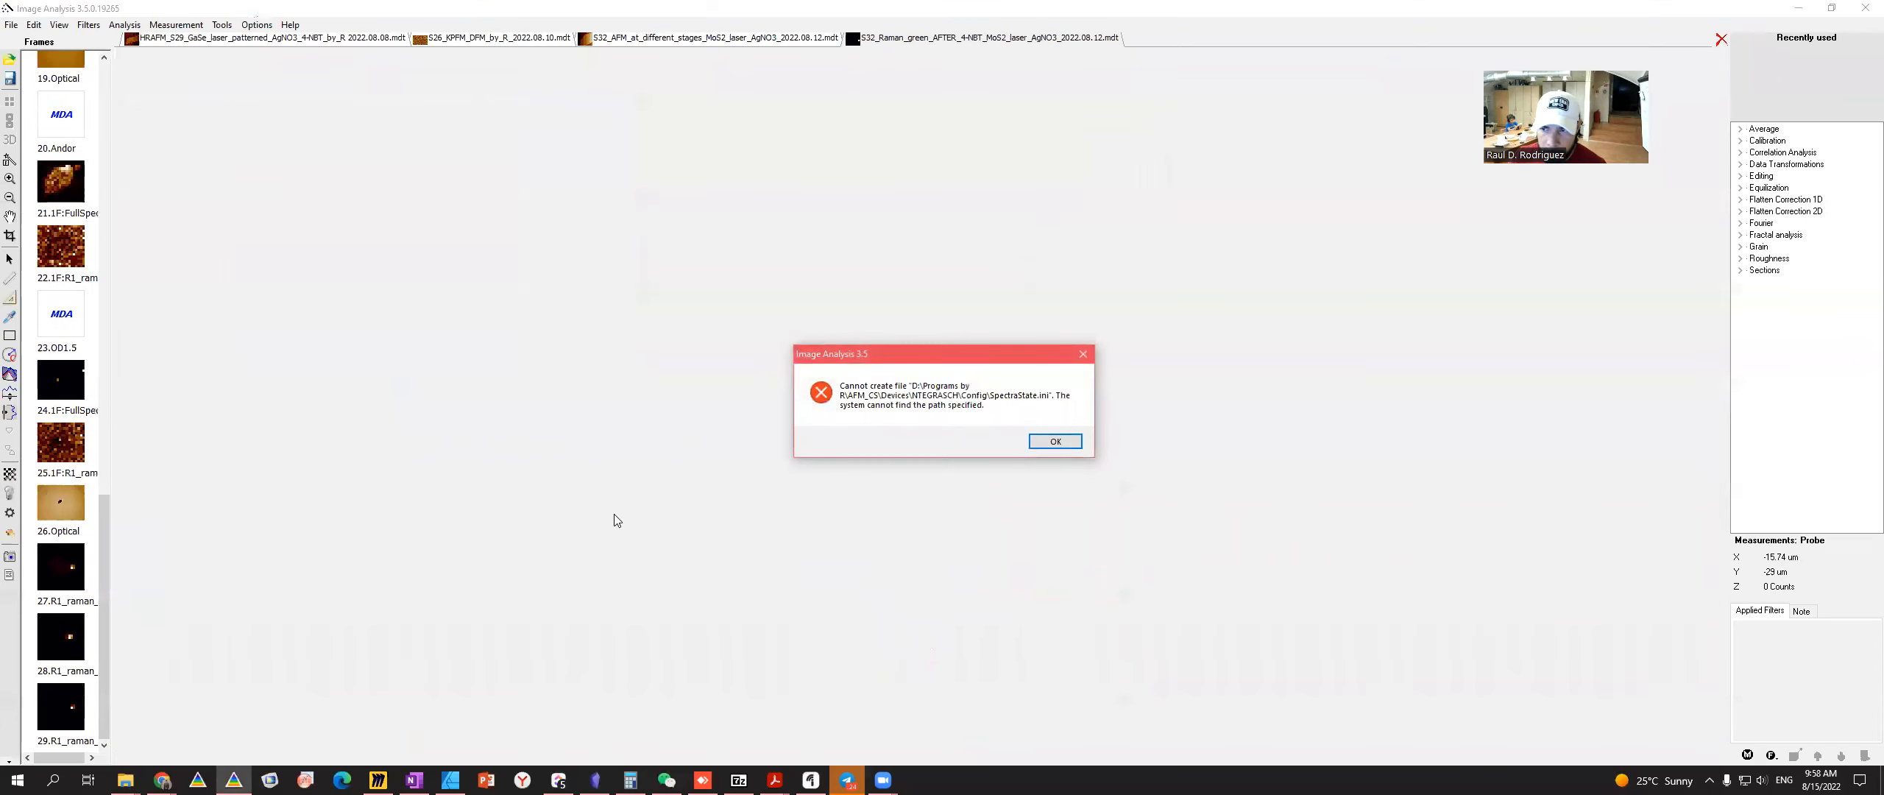
left_click(1056, 444)
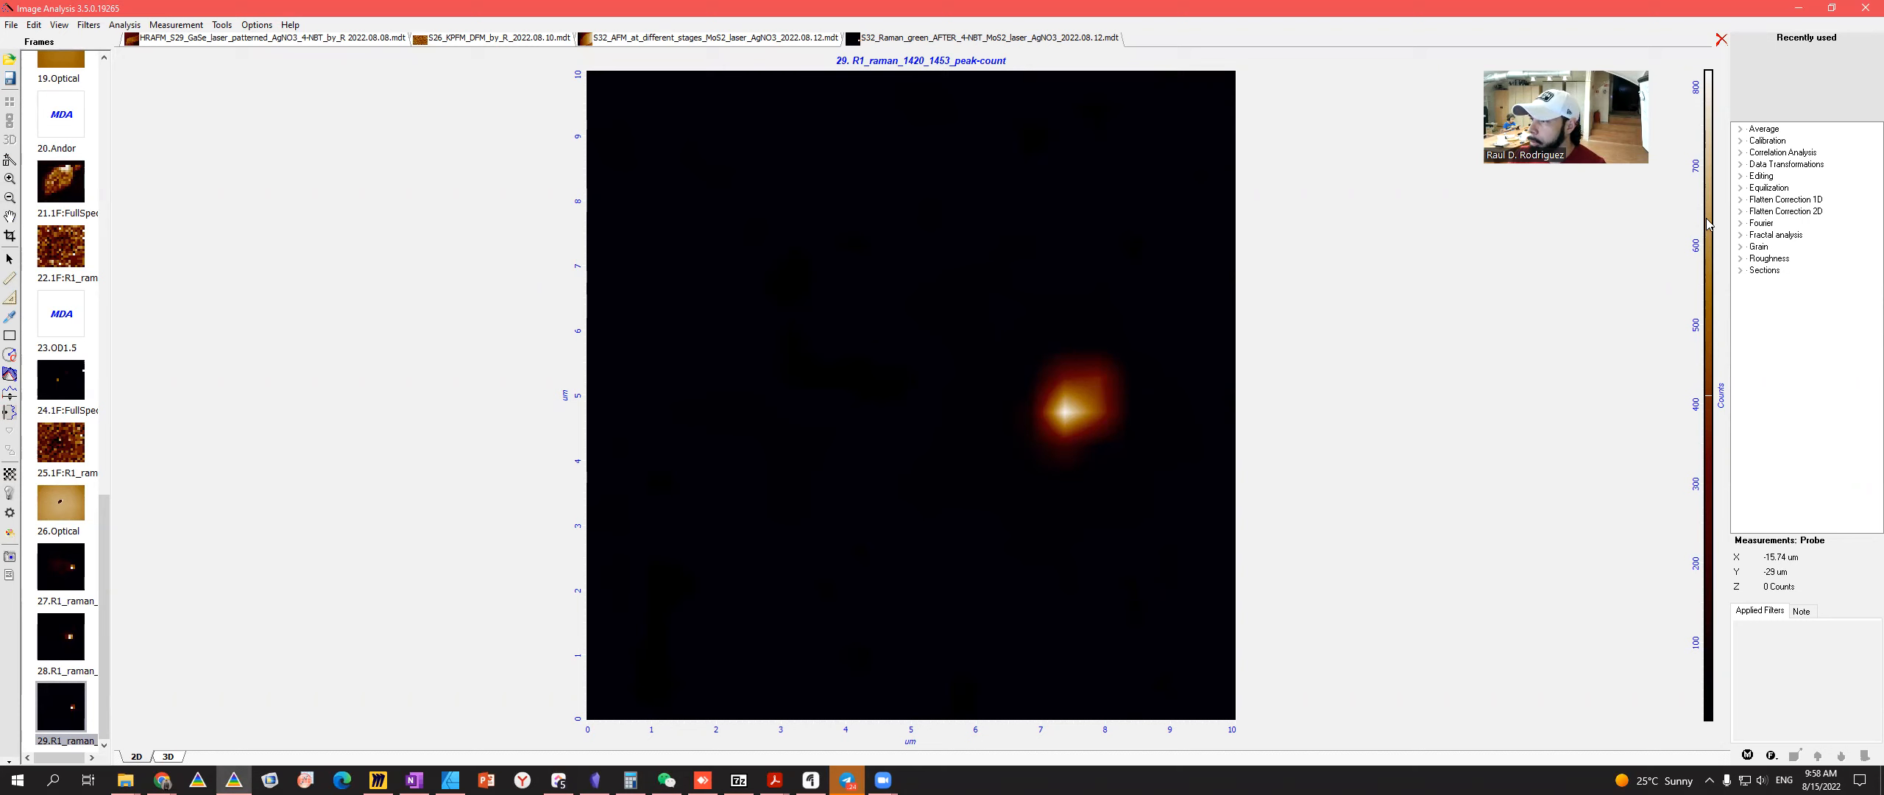
left_click_drag(1709, 225, 1702, 711)
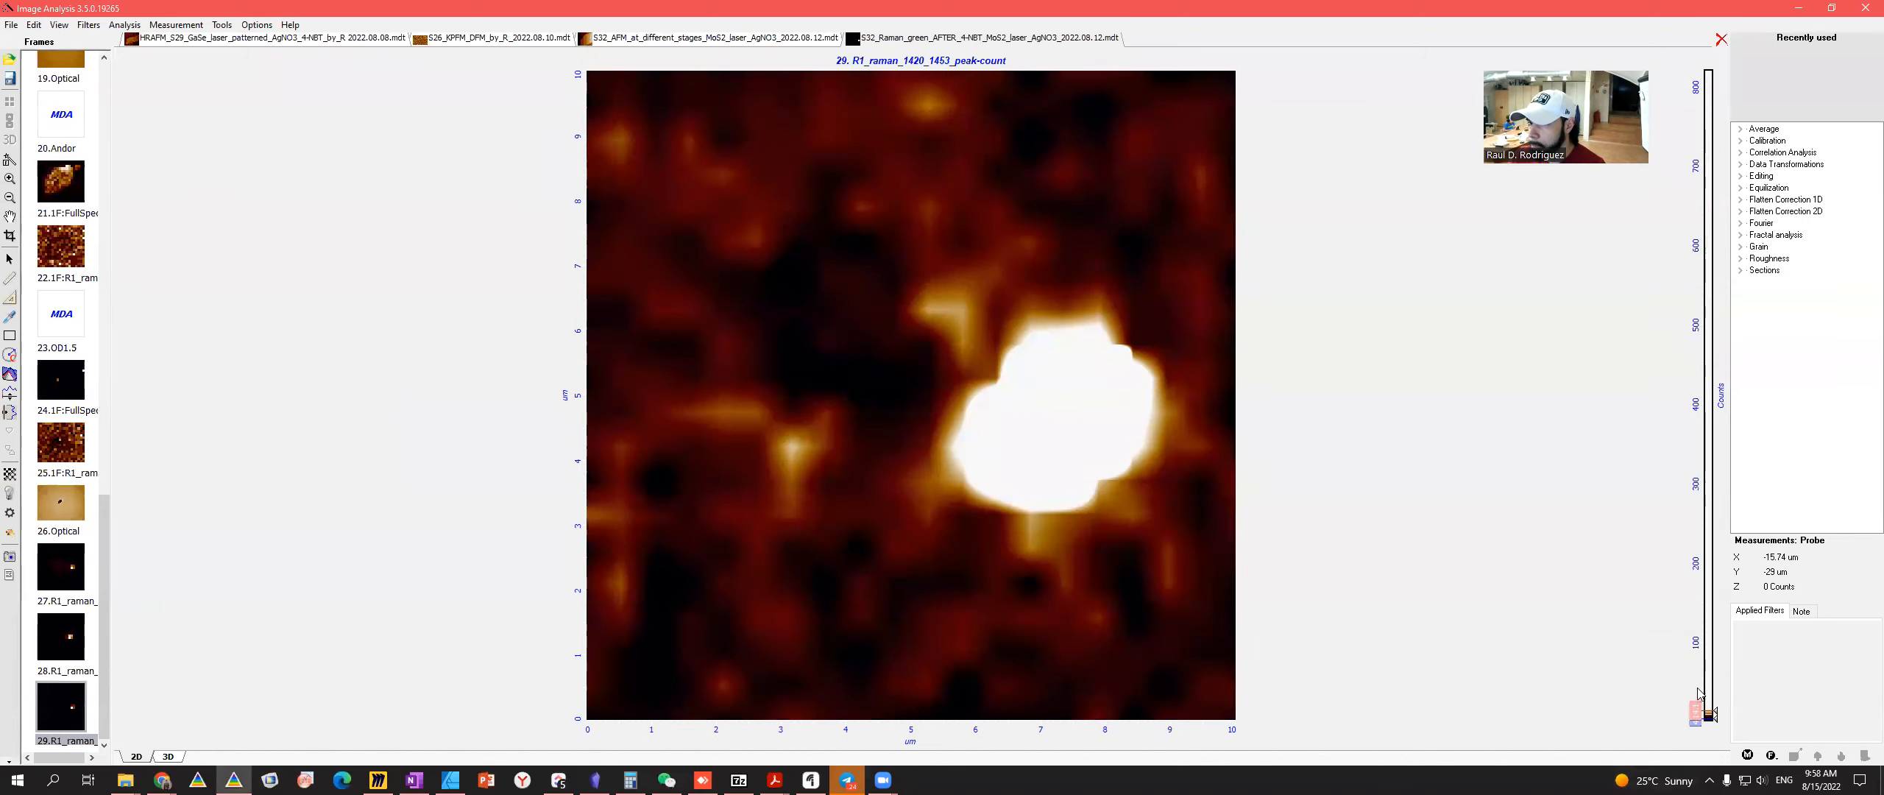
mouse_move(1695, 713)
left_mouse_down()
mouse_move(1695, 689)
mouse_move(1695, 711)
left_mouse_up()
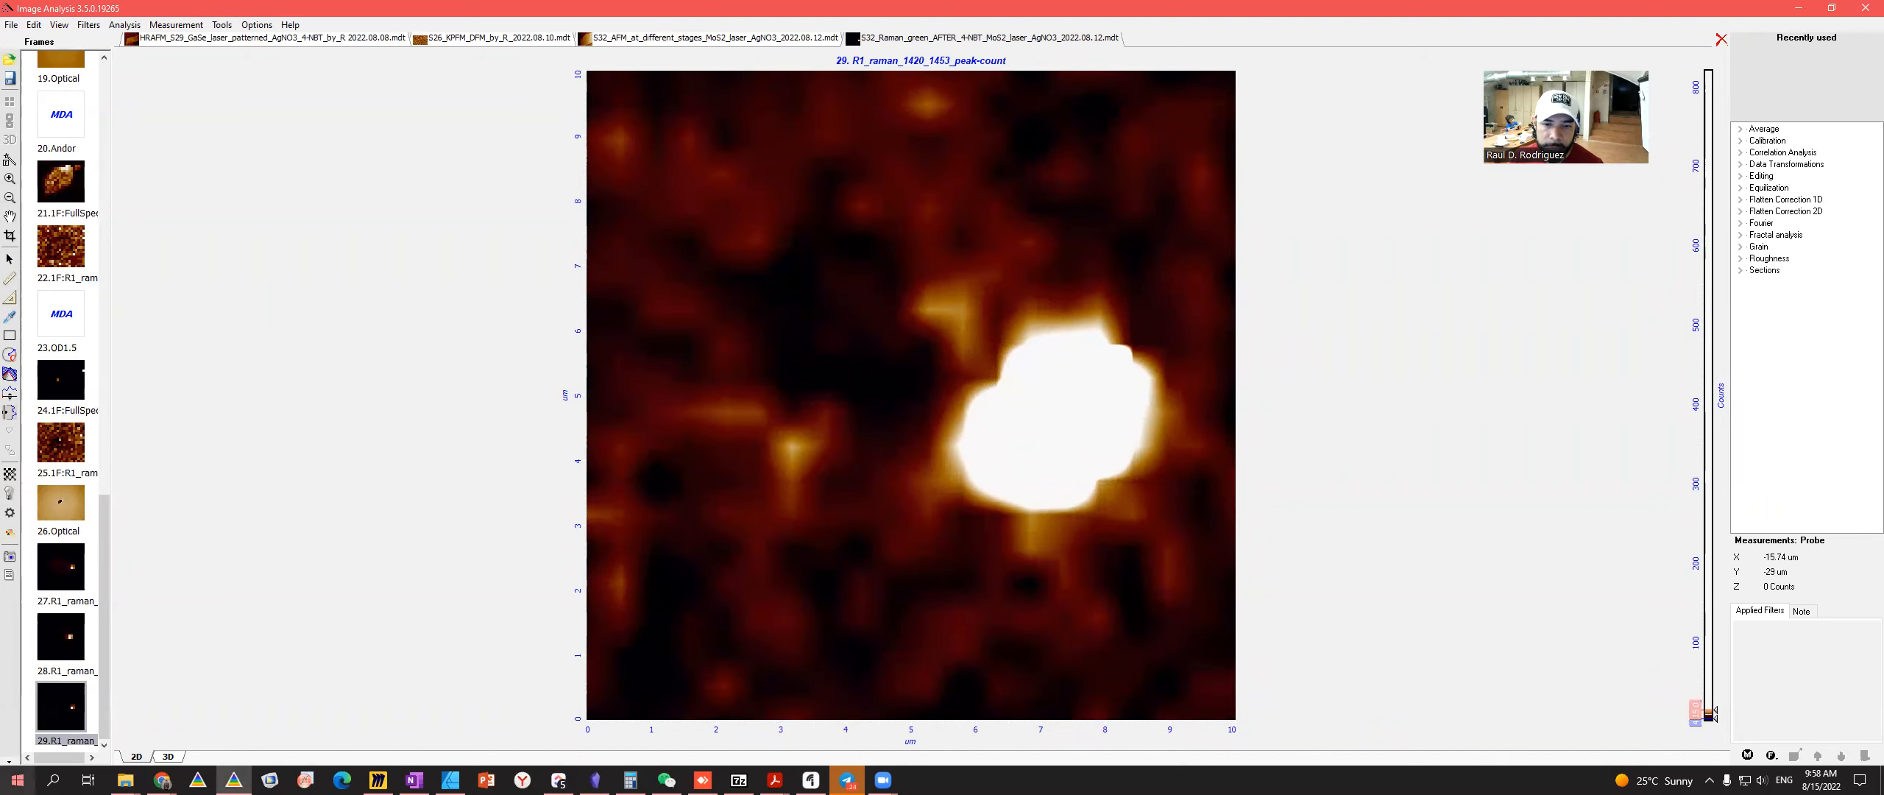
- Export the frame as PNG to 02 Raw Data, named "DMAB contrast high intensity from #7 S32_Raman_green_AFTER_4-NBT_MoS2_laser_AgNO3_2022.08.12.png"
right_click(55, 708)
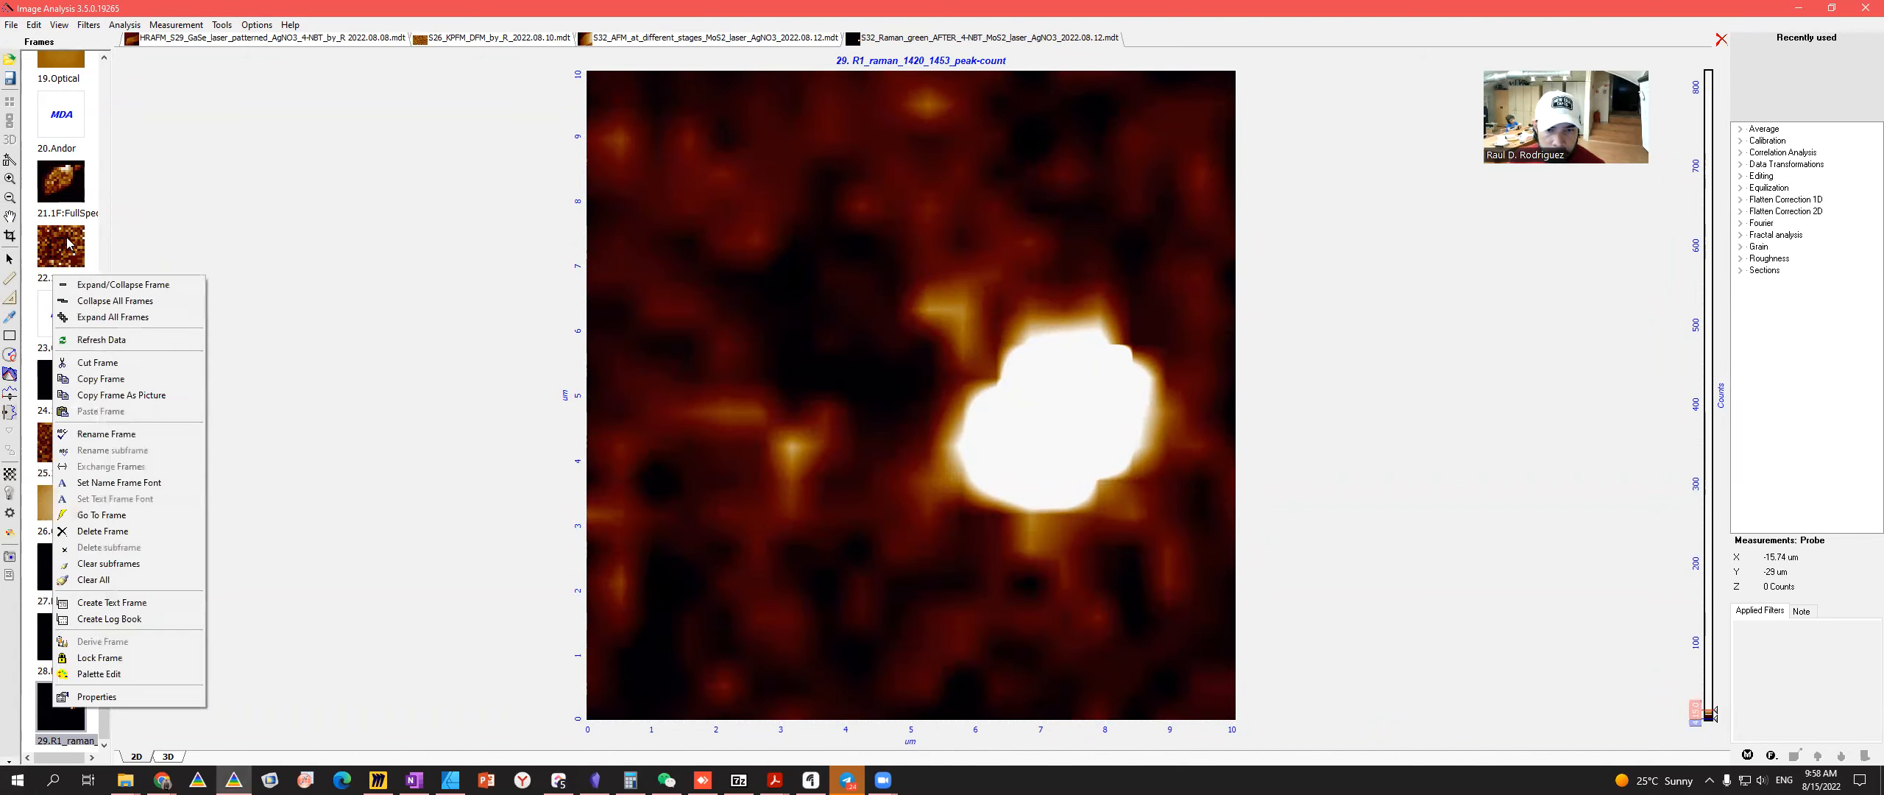
left_click(11, 26)
mouse_move(756, 138)
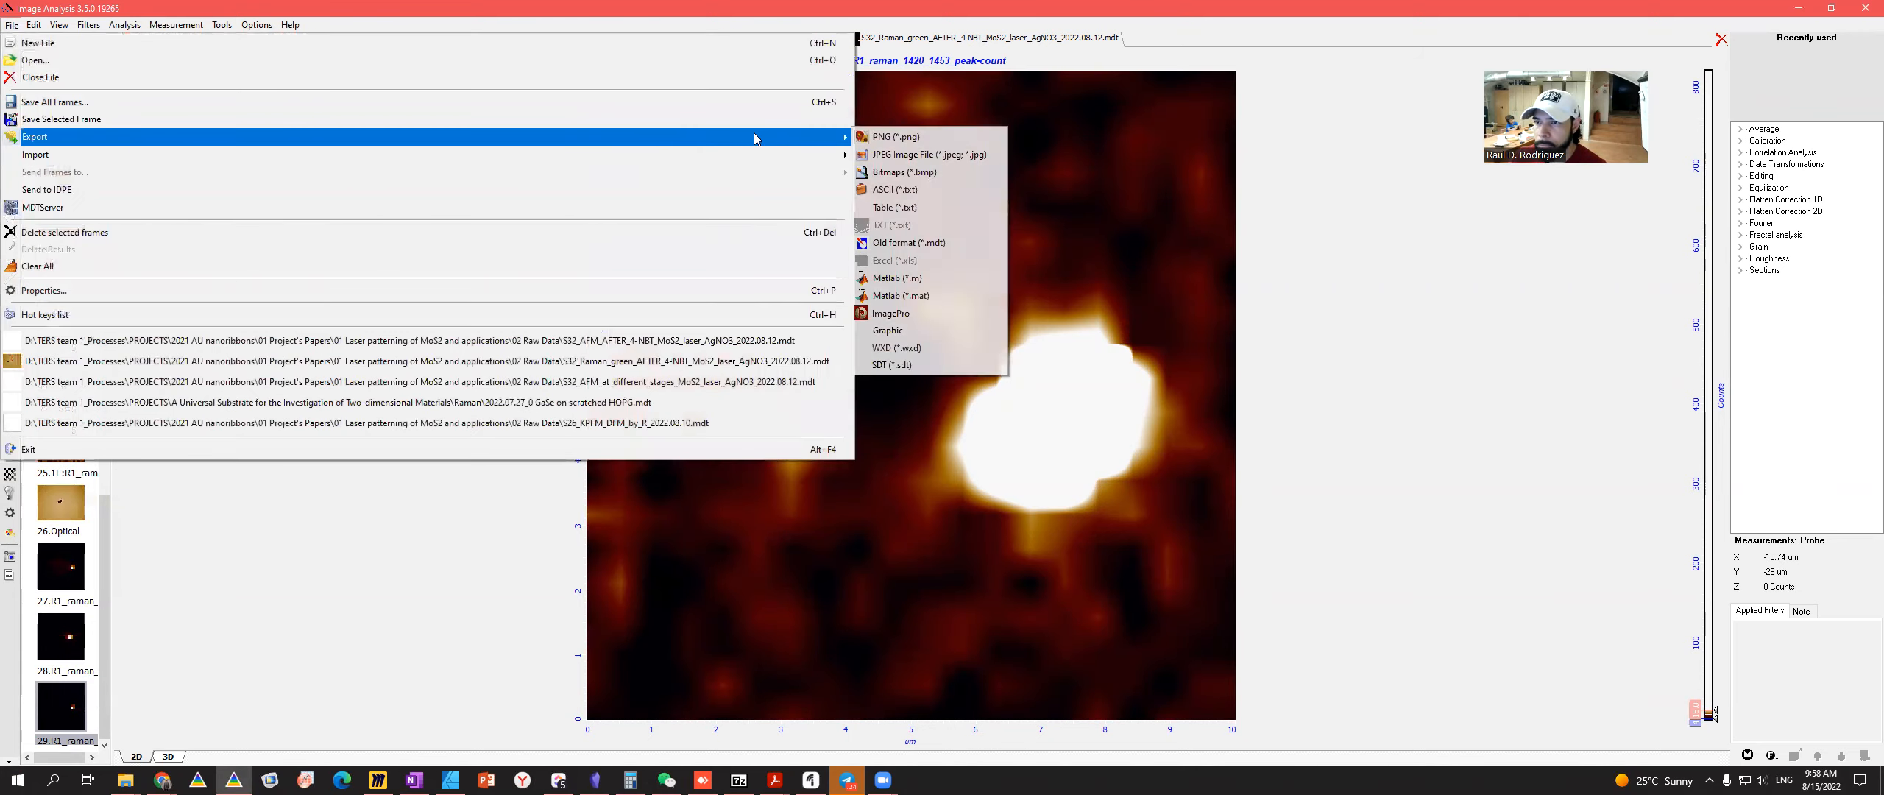
left_click(876, 137)
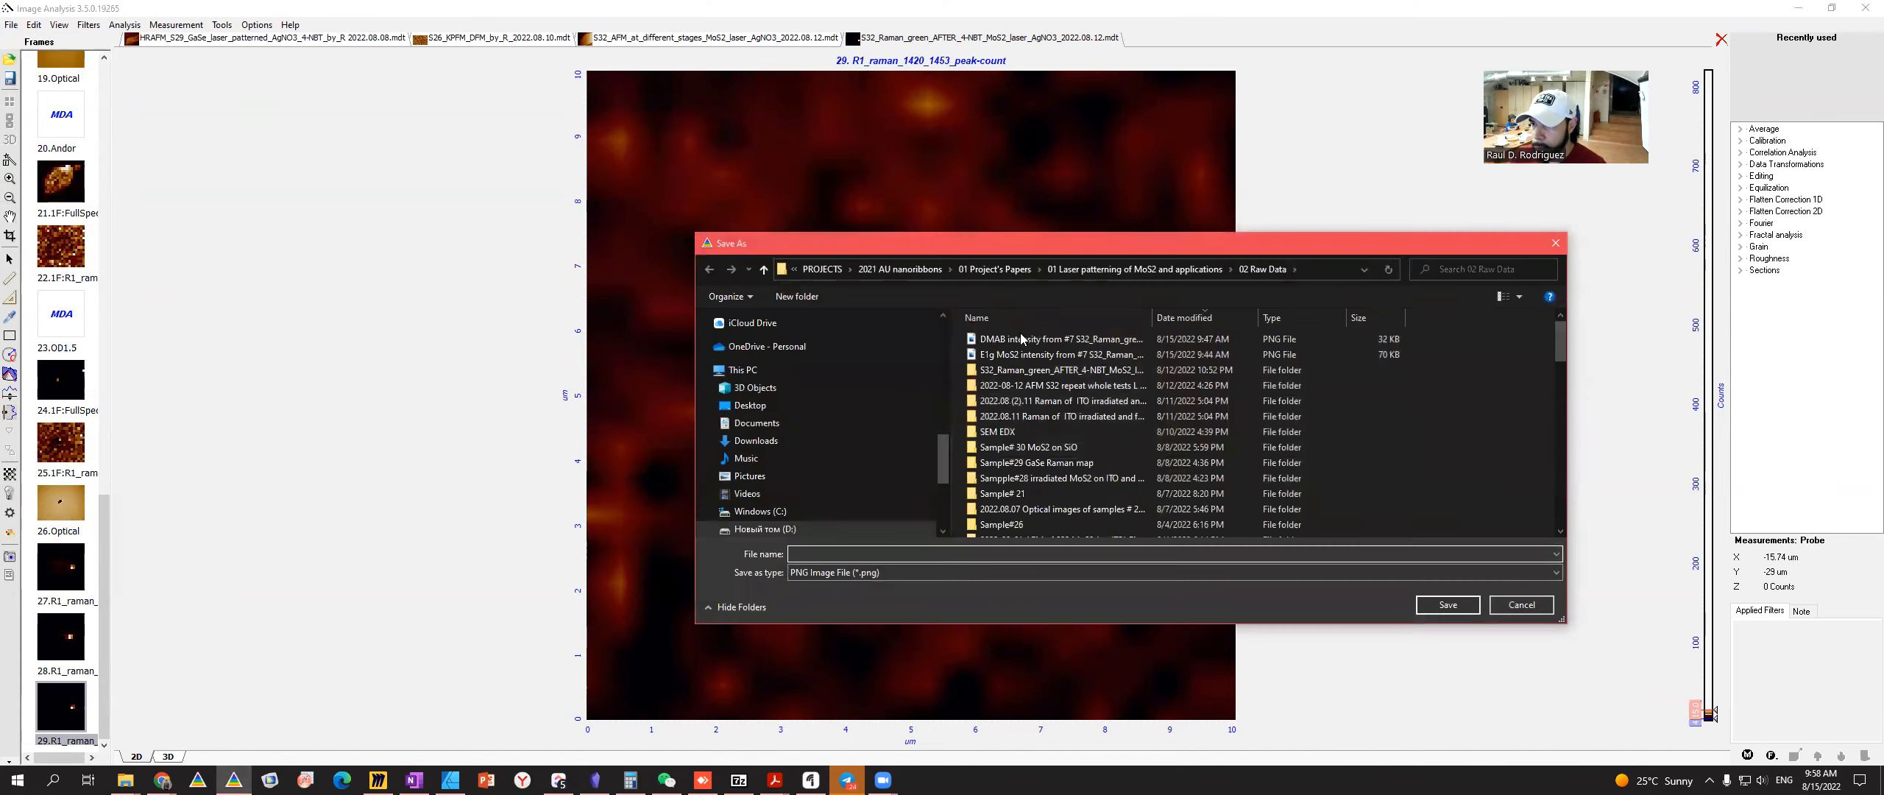
left_click(1022, 340)
left_click(817, 554)
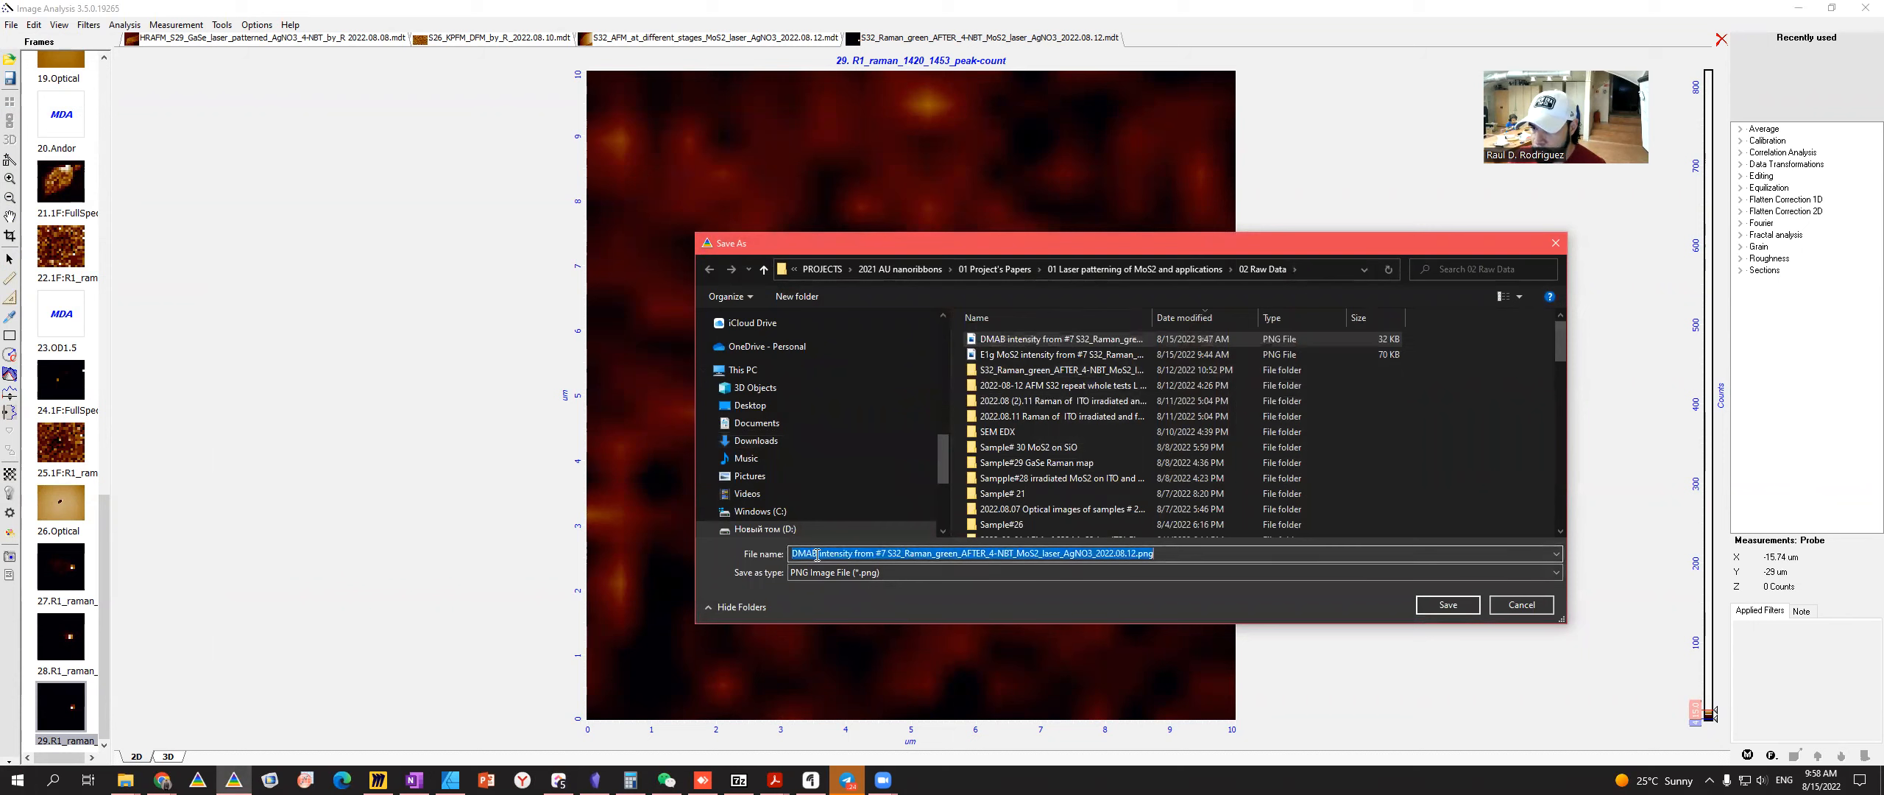
left_click(815, 554)
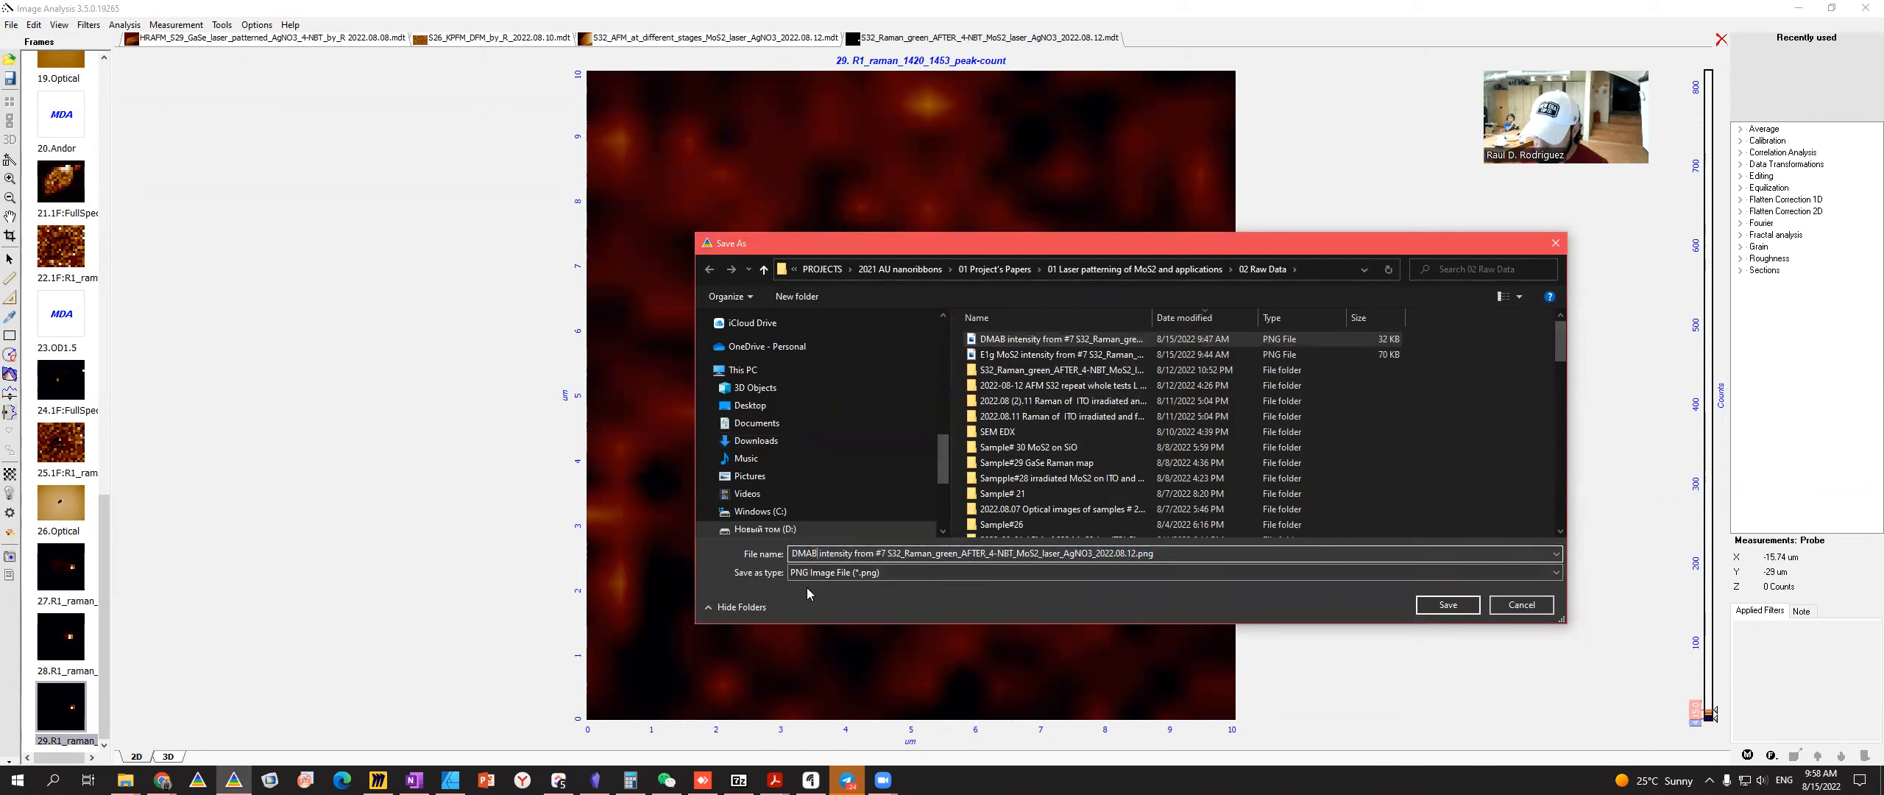
type("contrast")
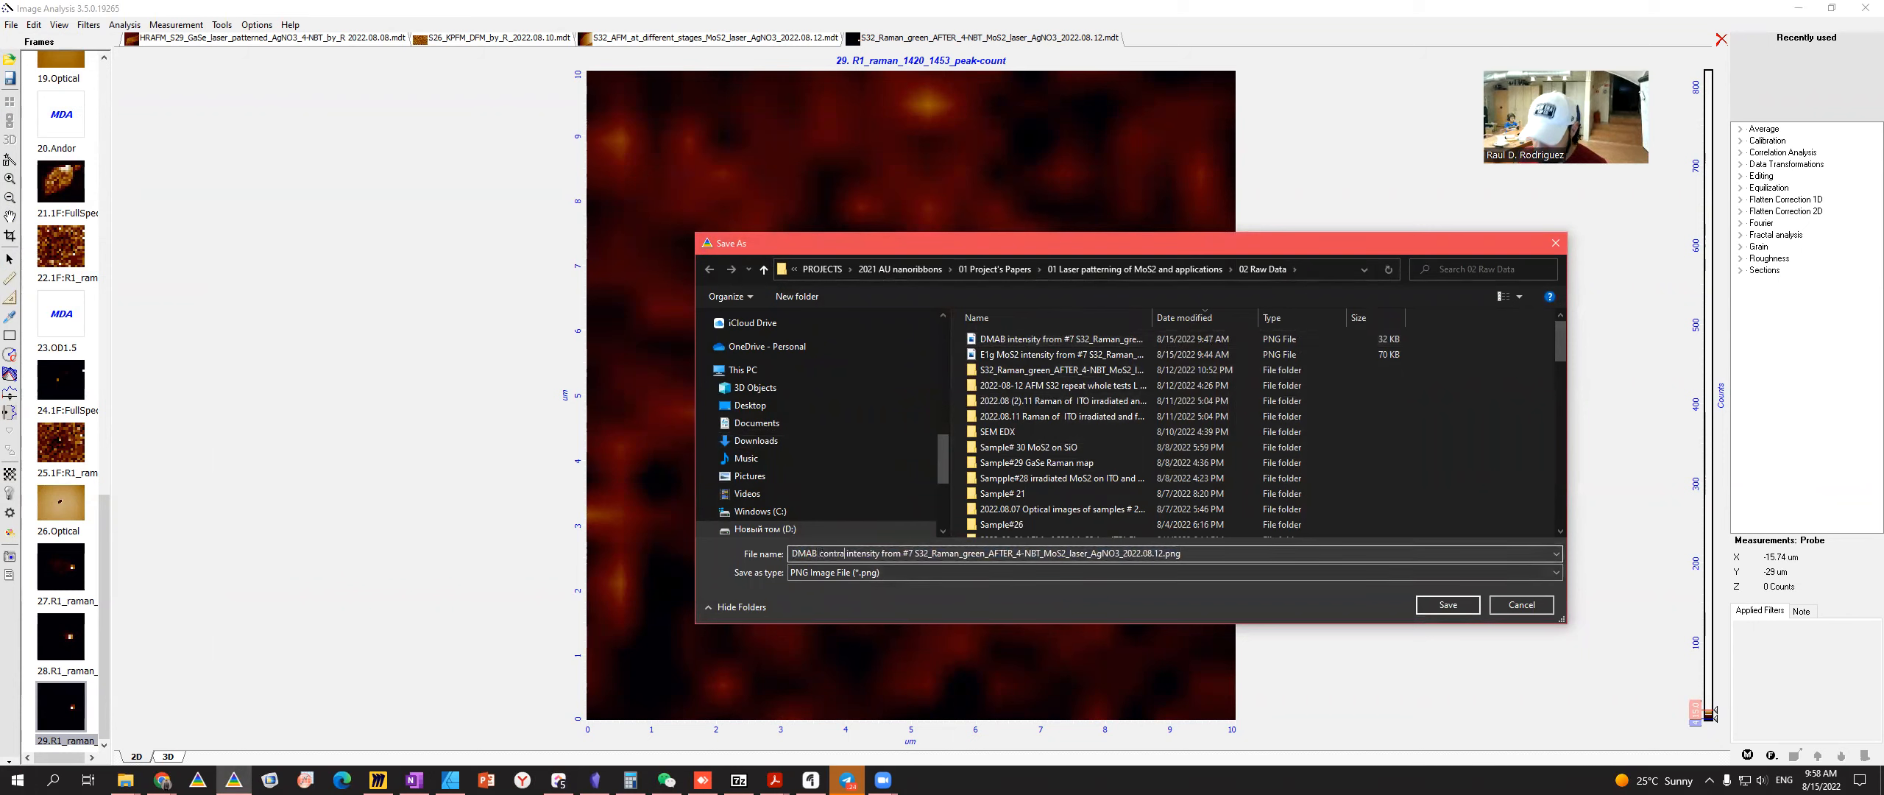
type(" h")
type("igh")
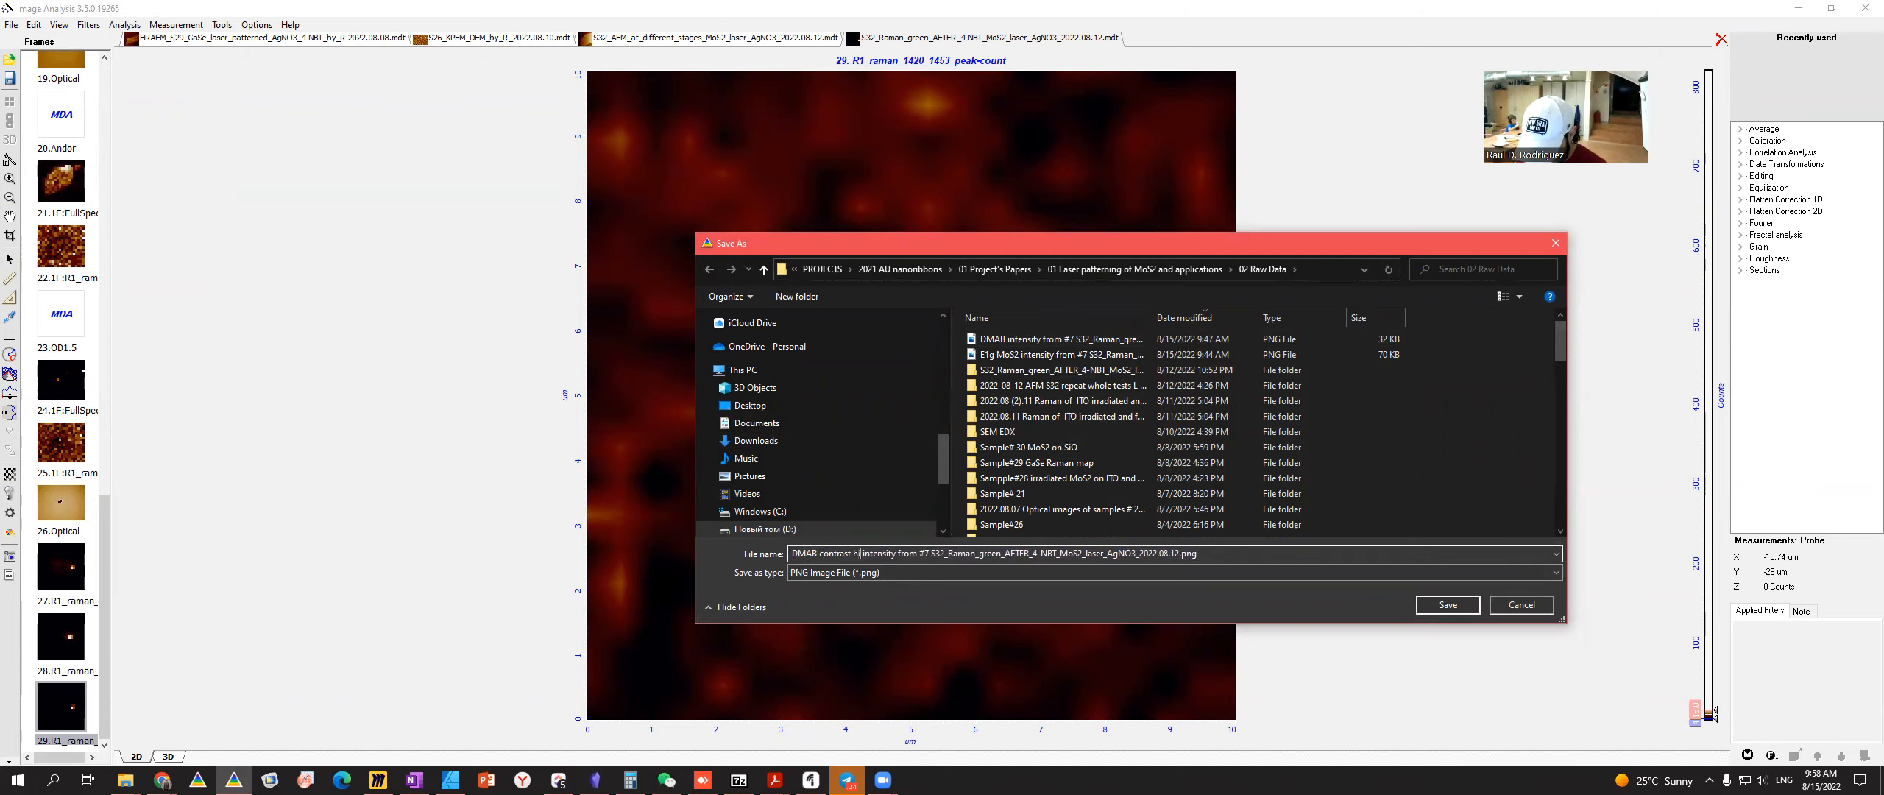
left_click(1448, 604)
- Place the exported DMAB contrast high intensity image from 02 Raw Data into the Affinity Designer document beside the red map
key("super+Tab")
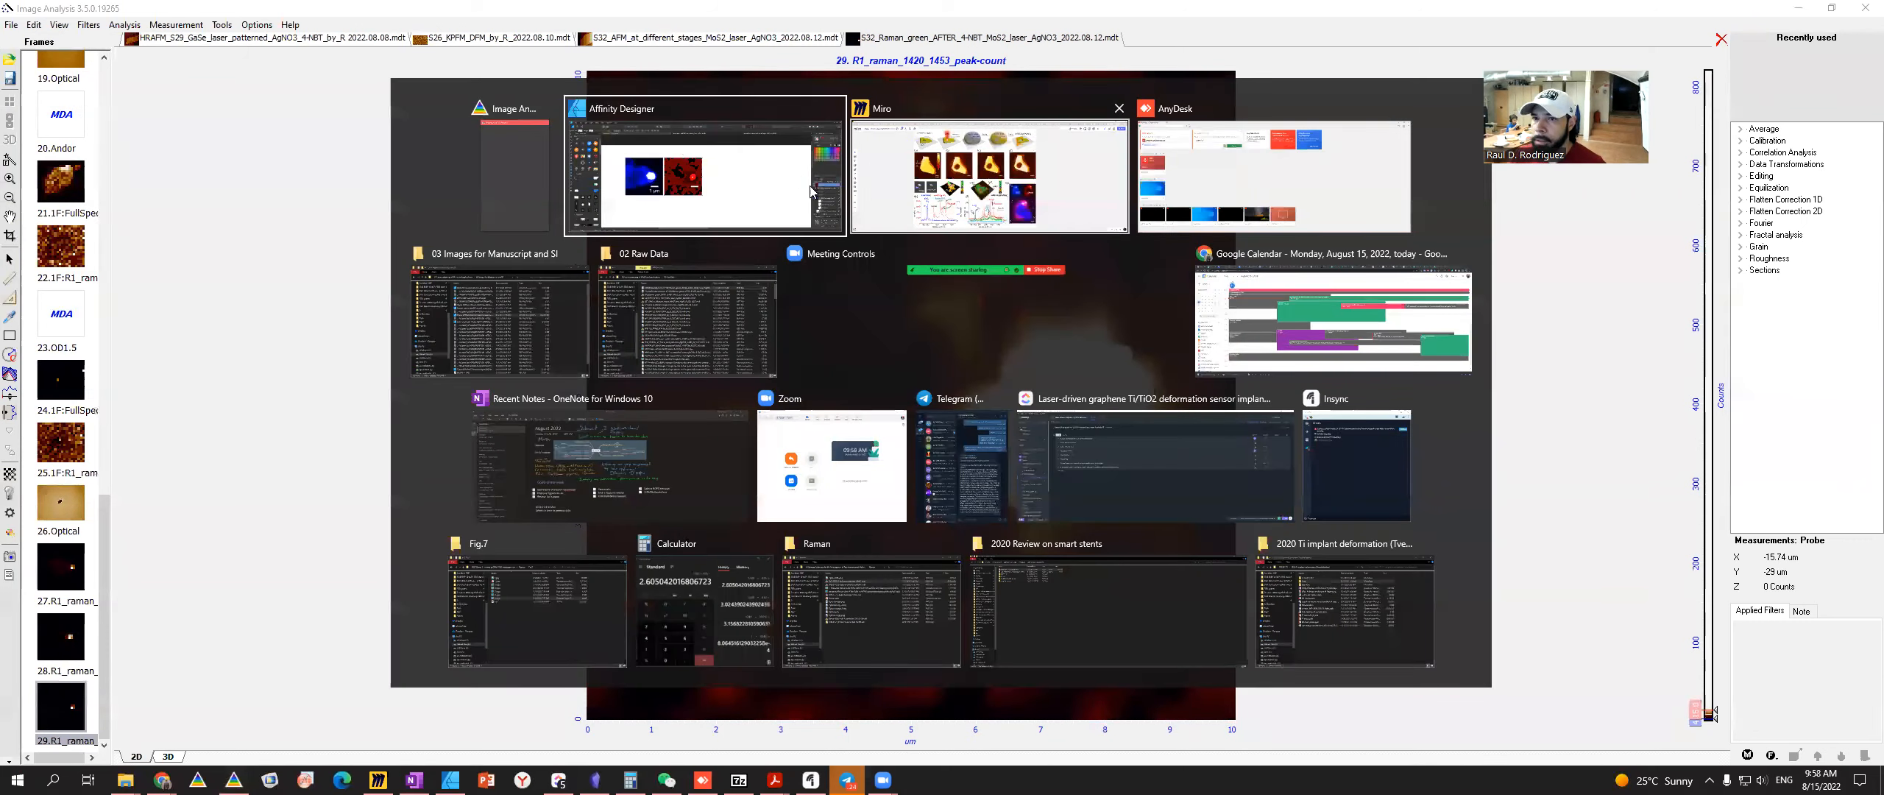
left_click(697, 331)
left_click(874, 193)
key("alt+Tab")
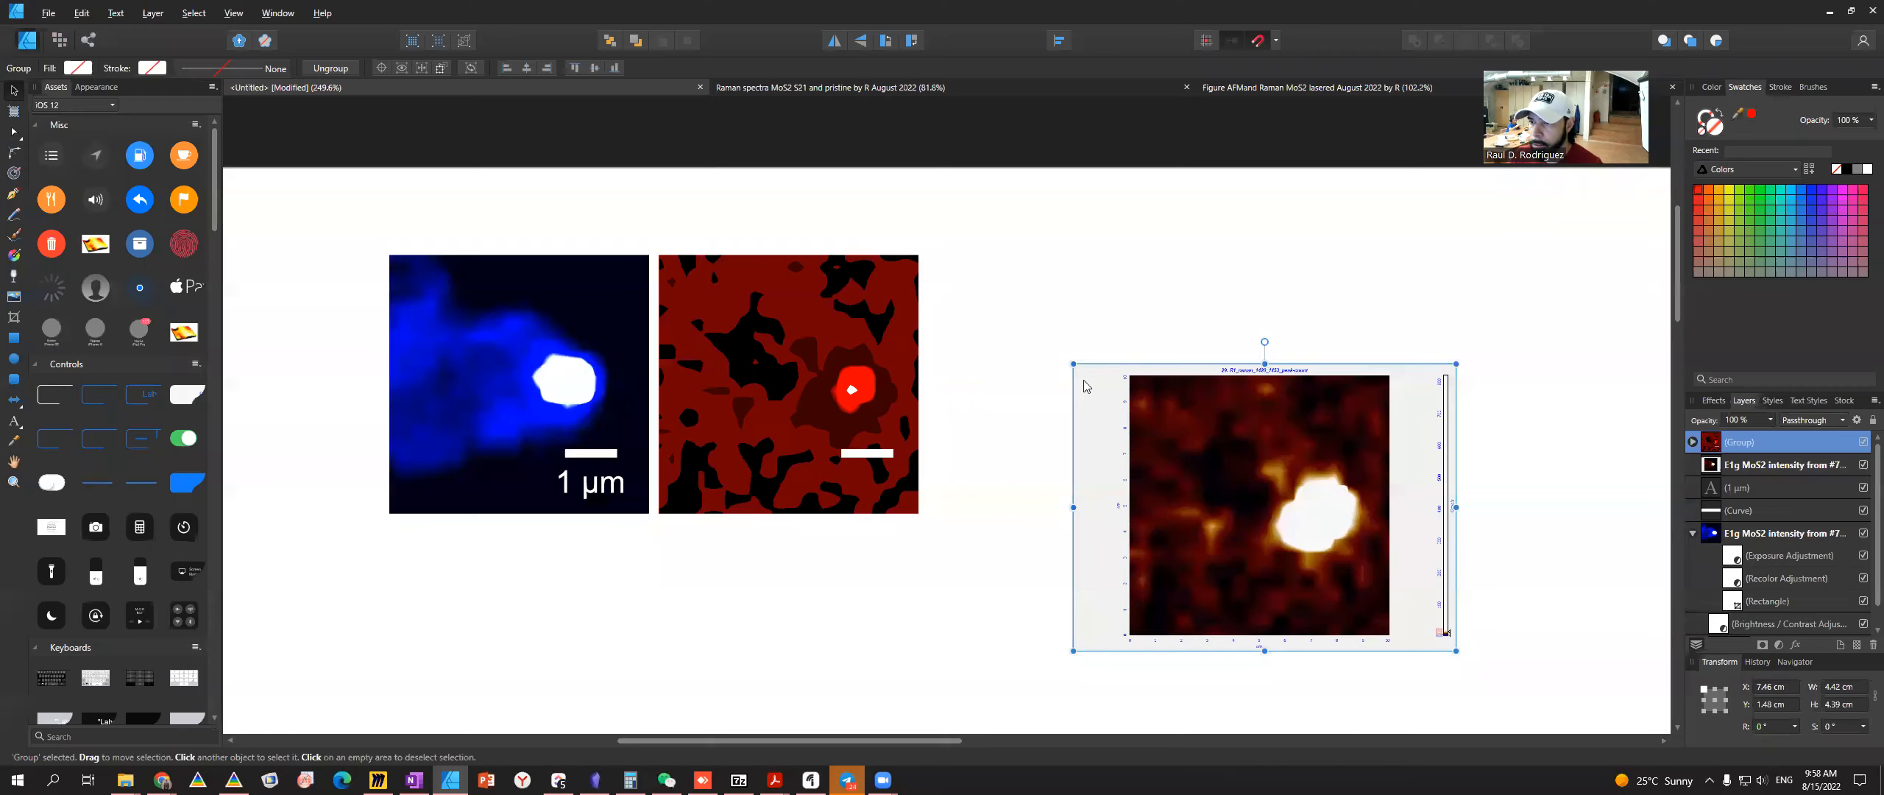
left_click_drag(1162, 398, 1047, 276)
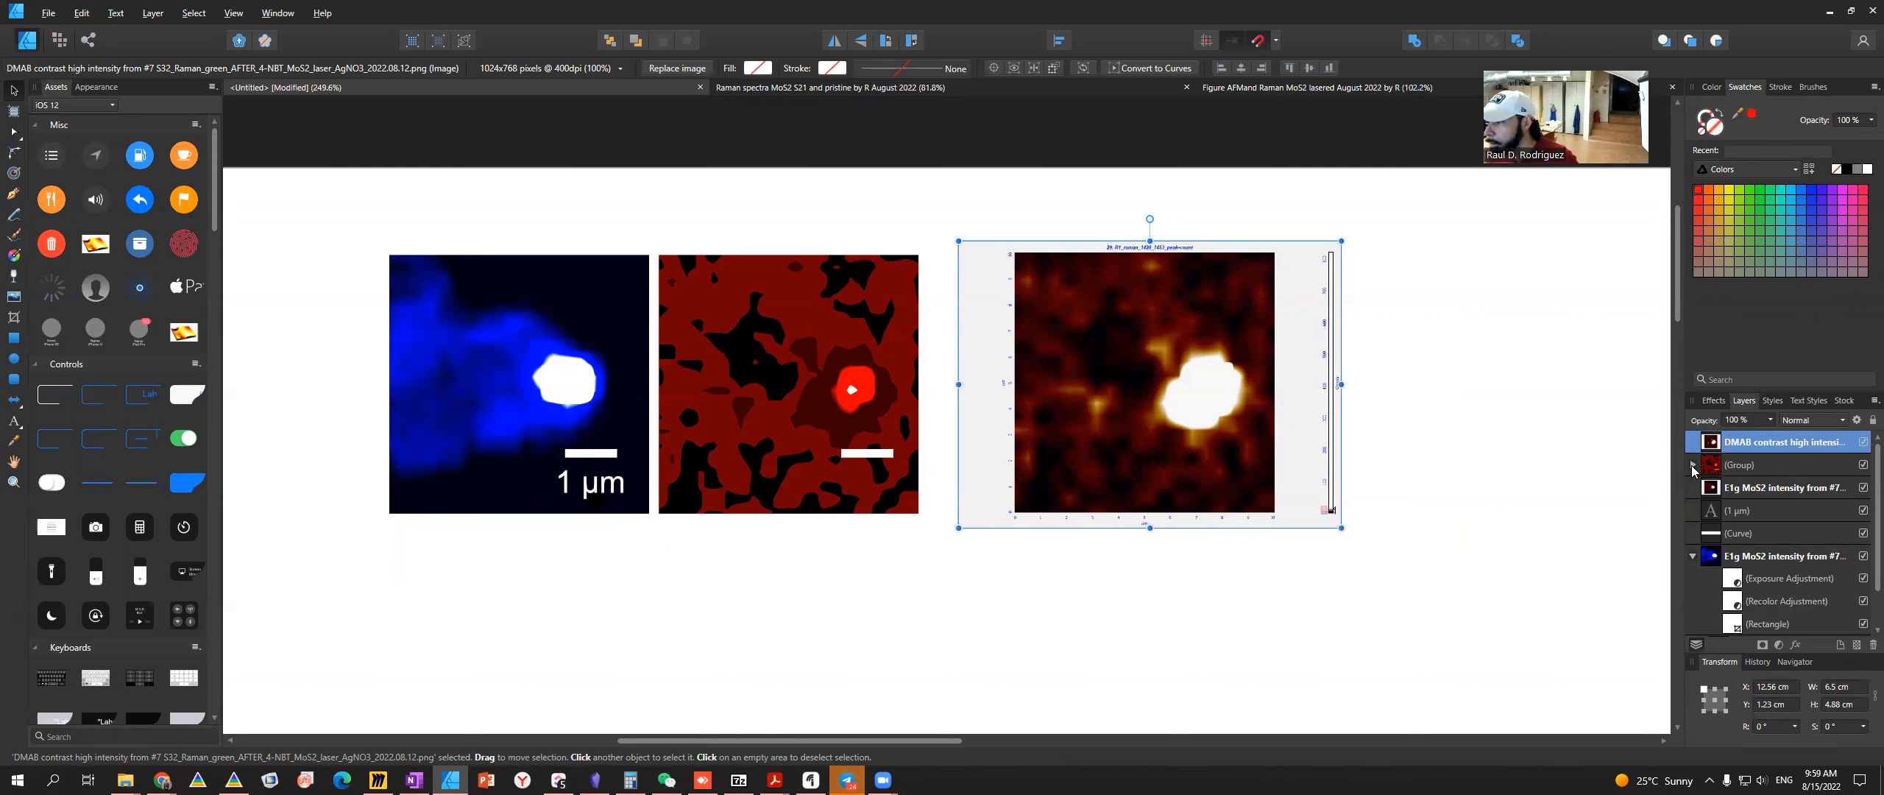
- Duplicate the red DMAB intensity map with its adjustments beyond the contrast image and place the copy at the top of the layer order
left_click(1692, 467)
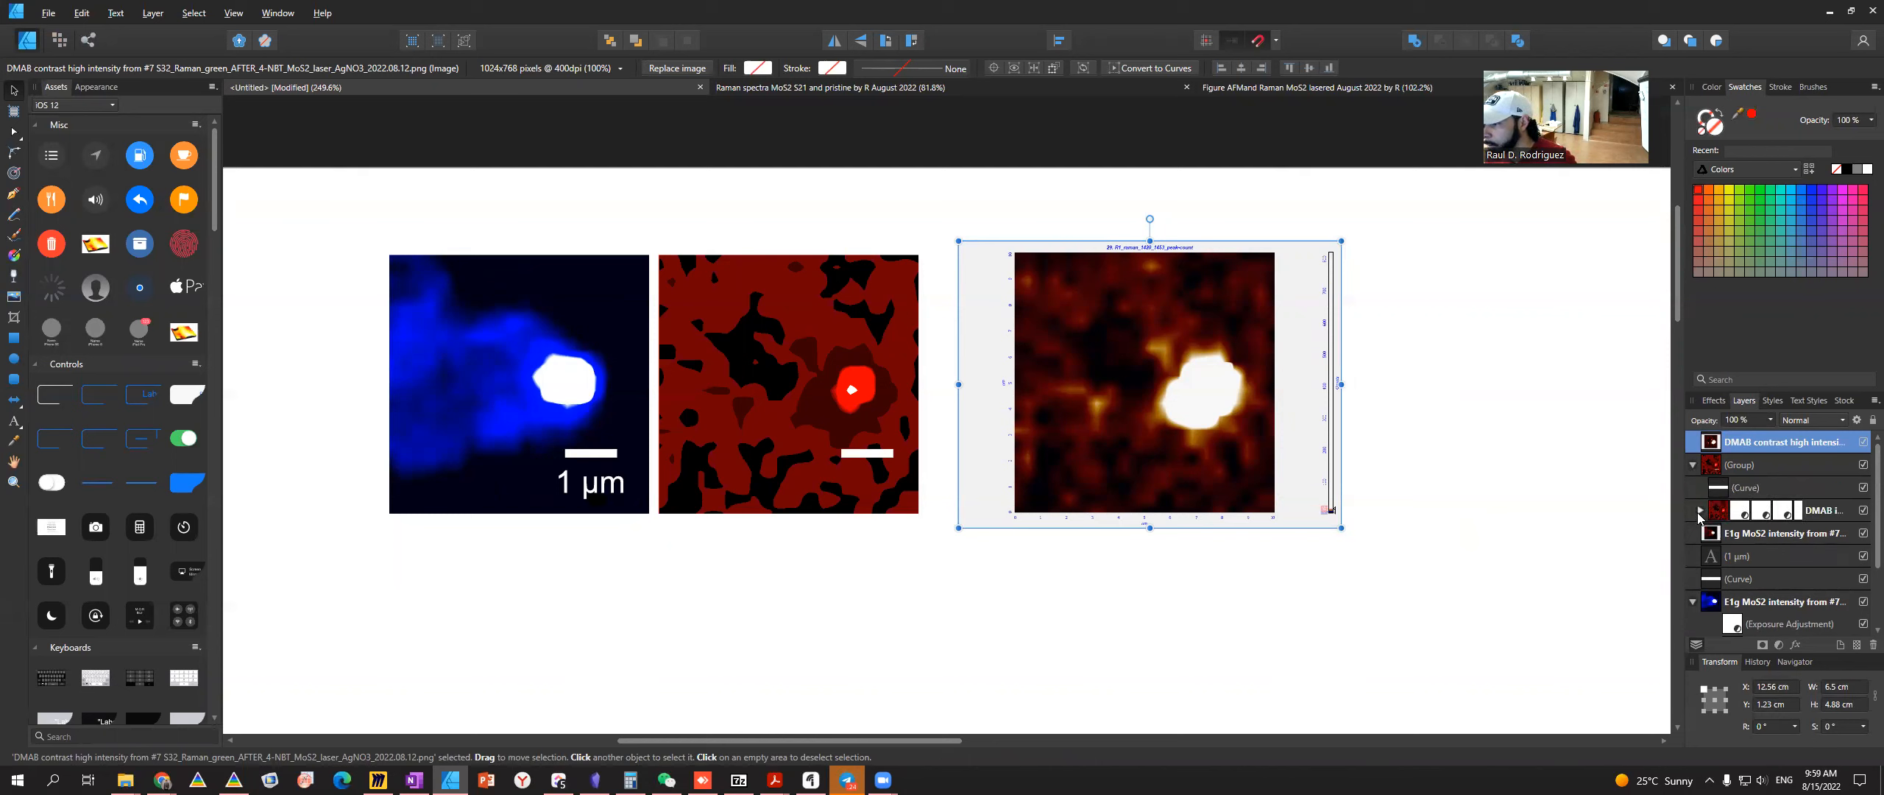
left_click(1700, 511)
left_click(1759, 510)
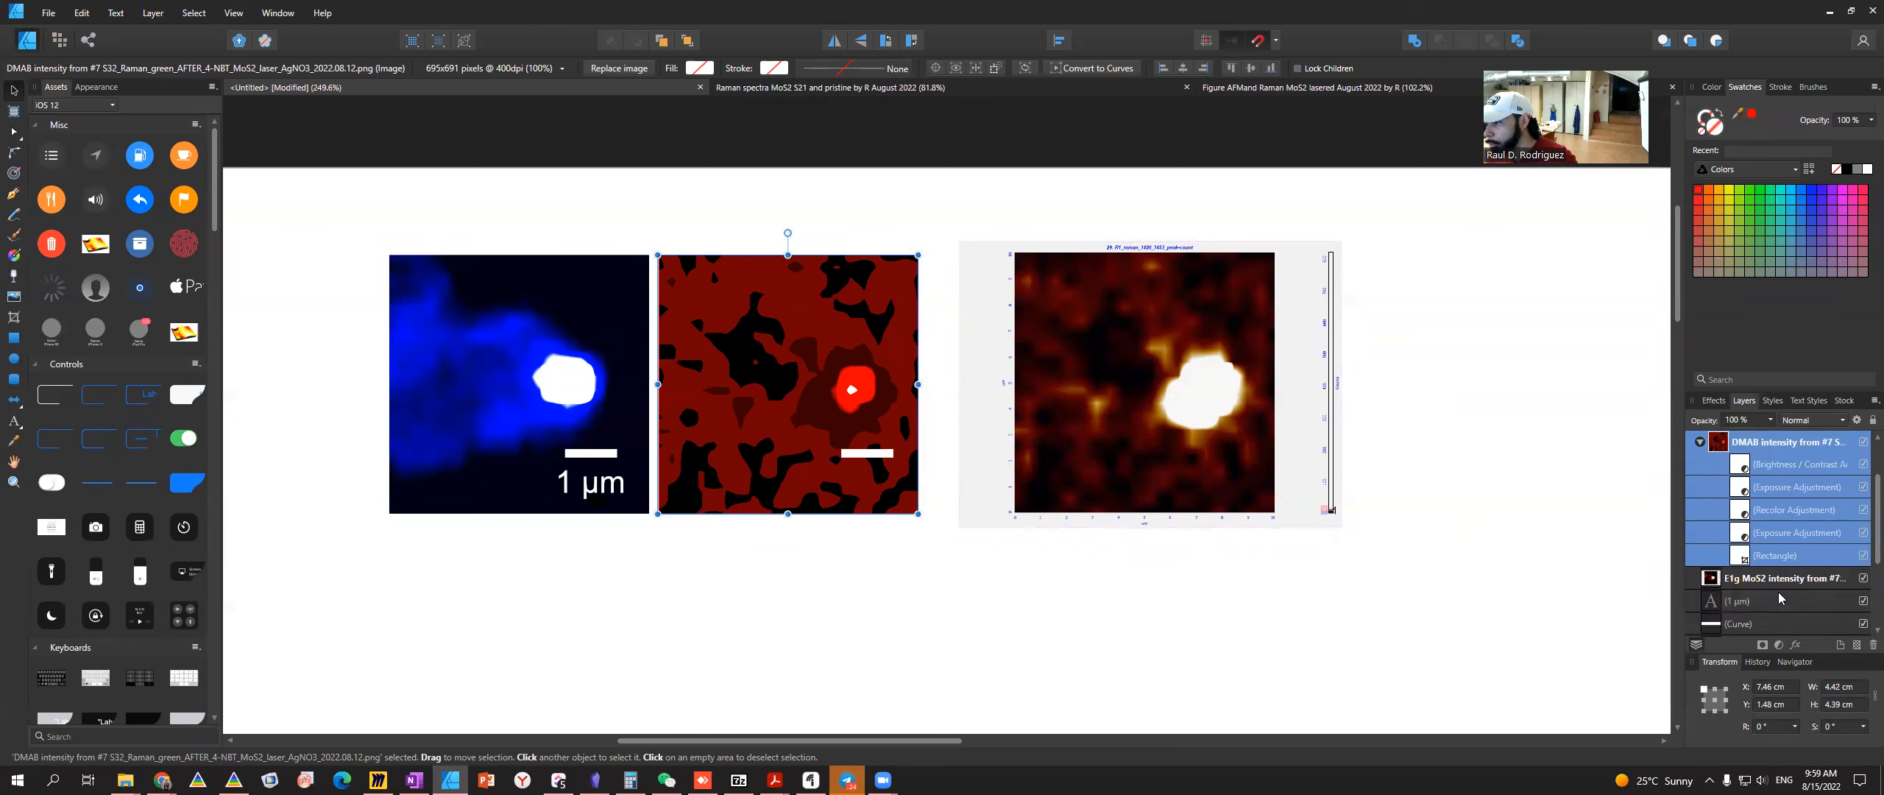
left_click(1738, 620)
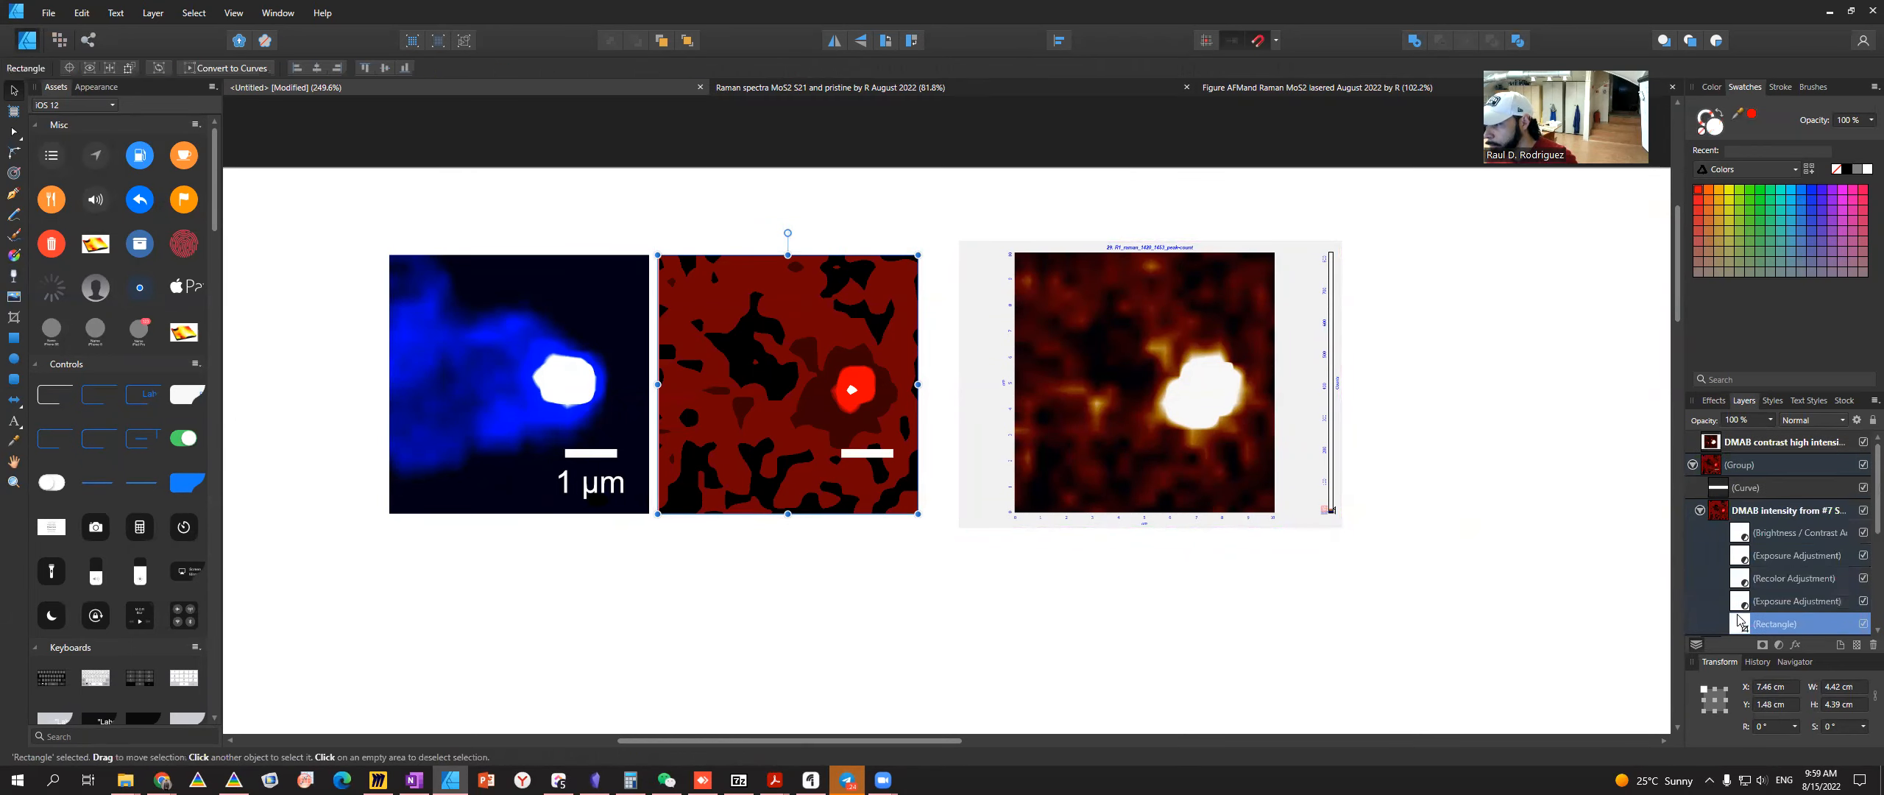
left_click(1741, 536, "shift")
left_click(1756, 603)
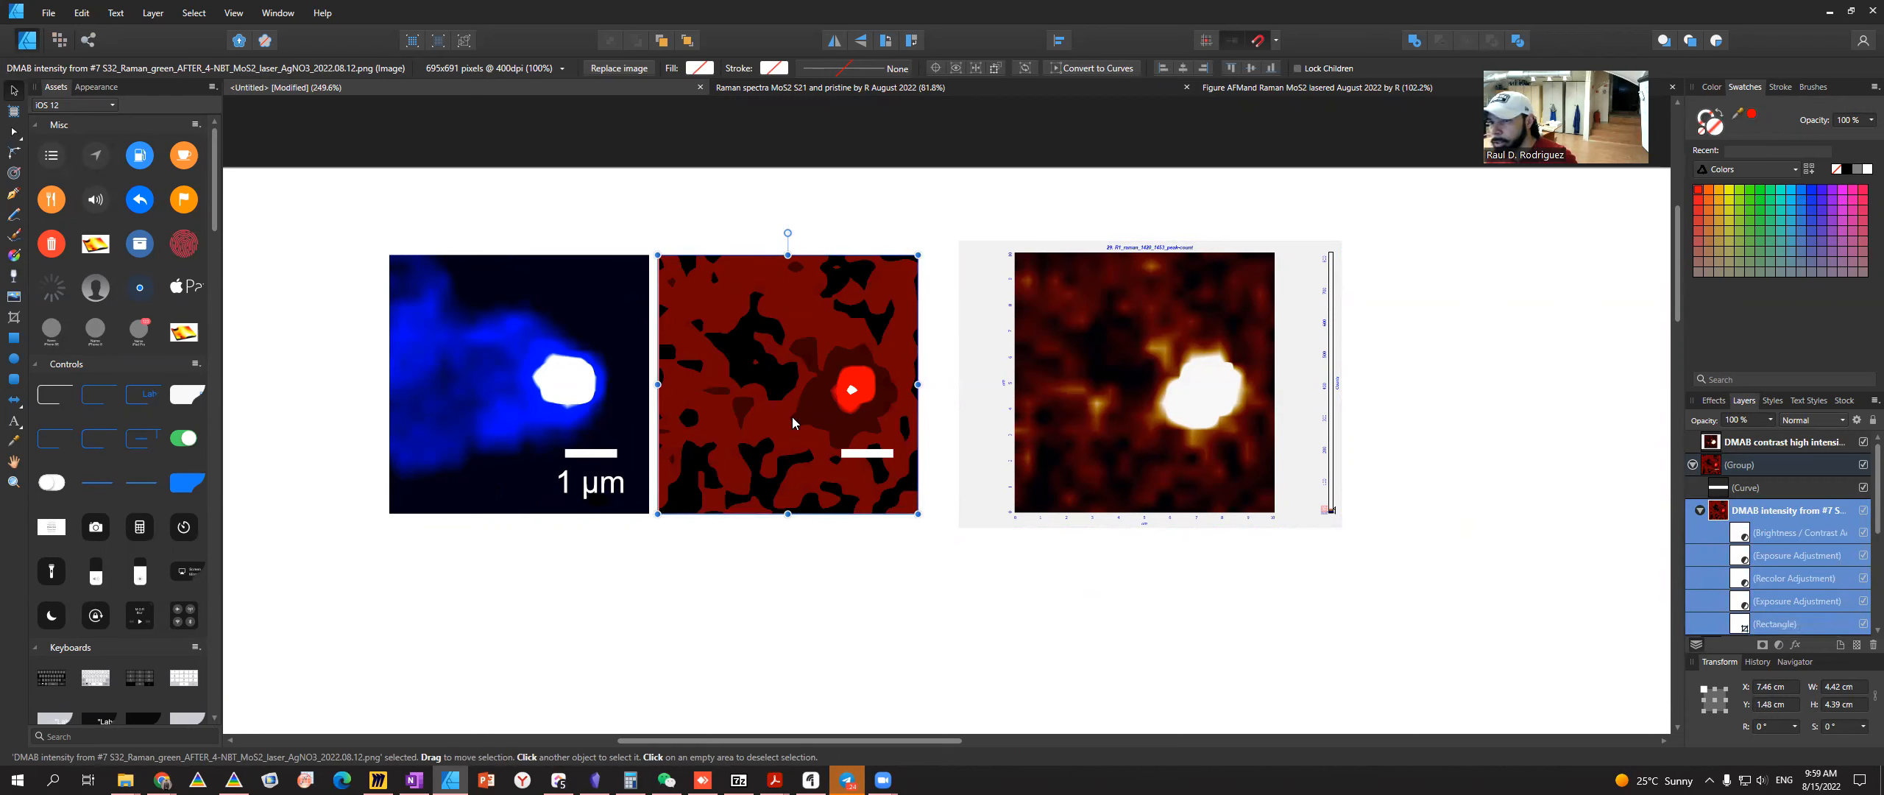
left_click_drag(866, 399, 1588, 404)
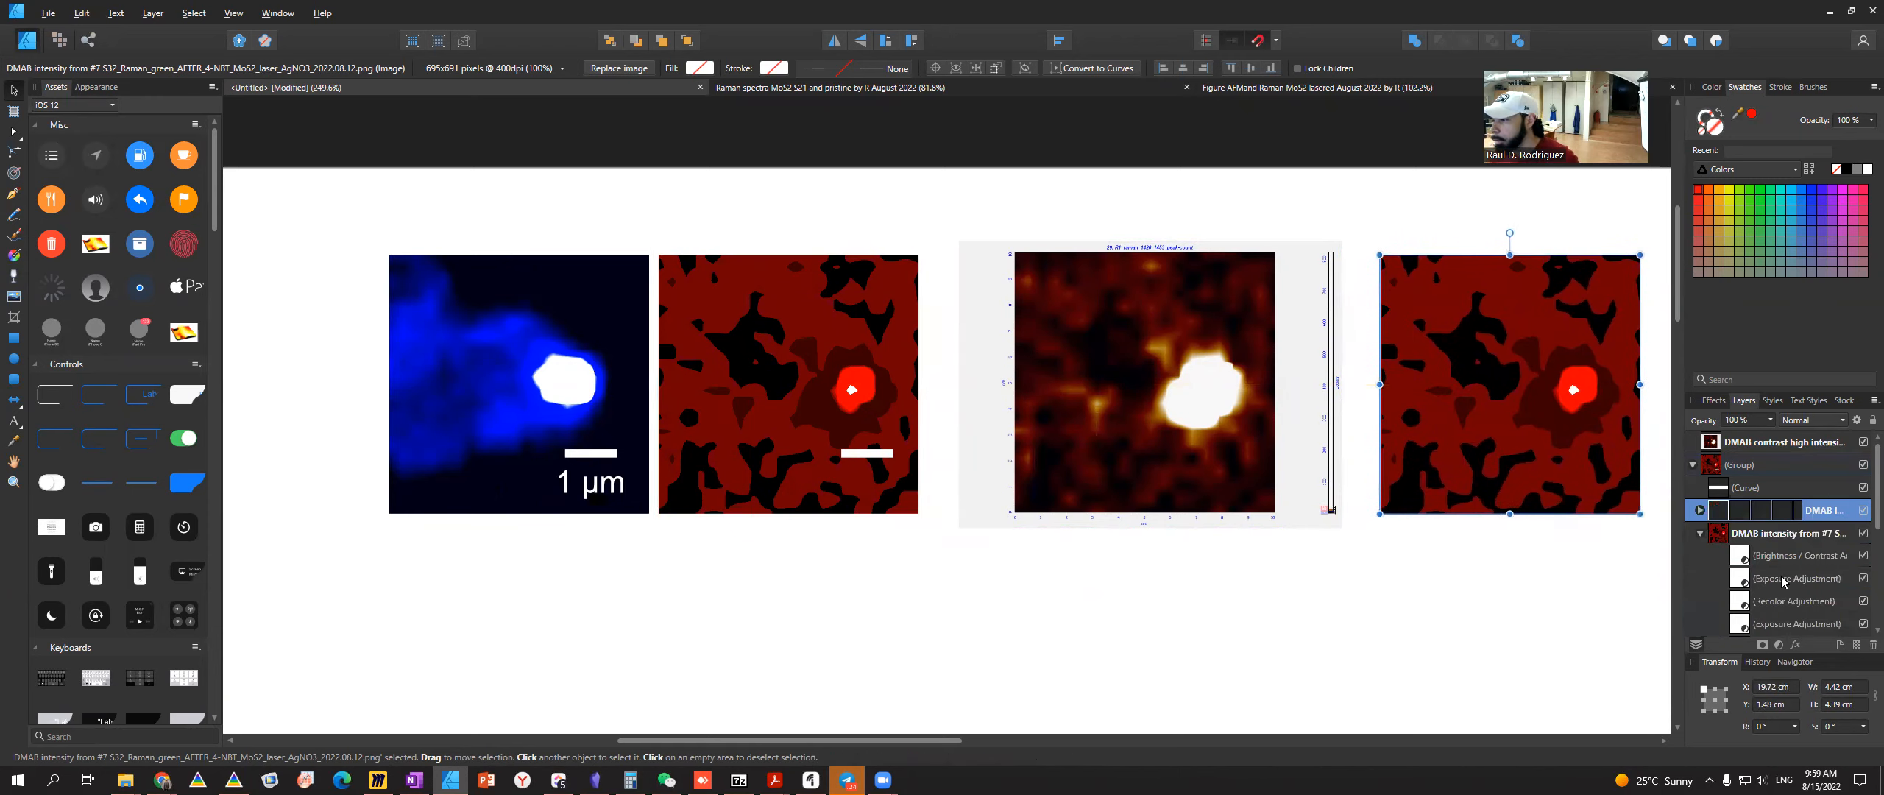
left_click_drag(1719, 516, 1712, 437)
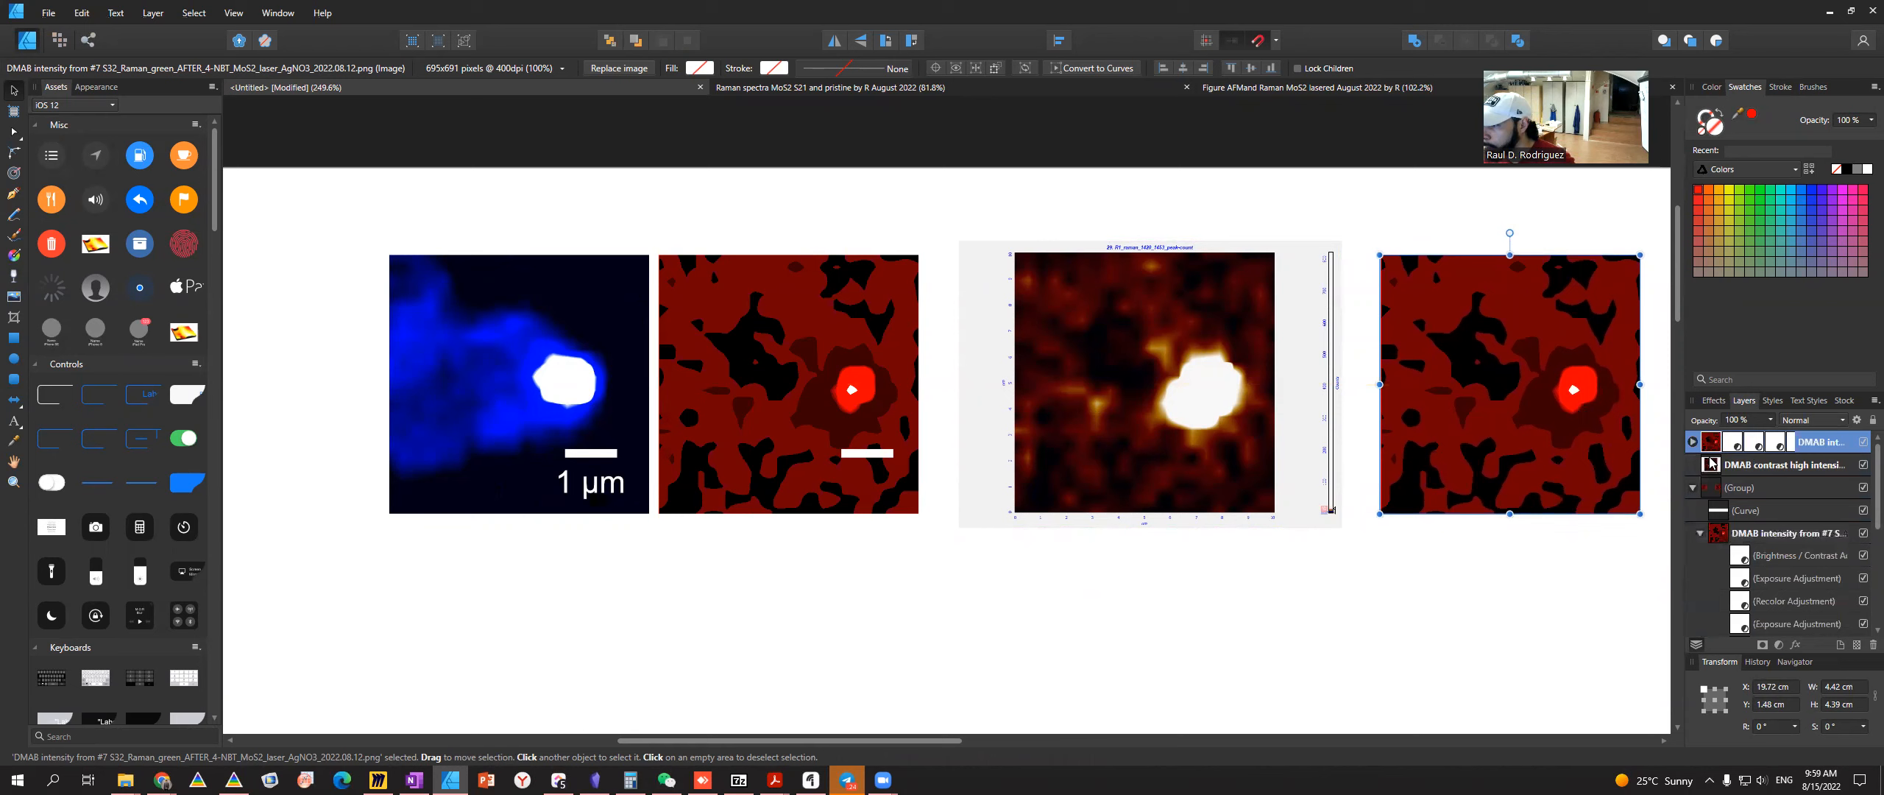
- Try to transfer the Brightness / Contrast adjustment from the duplicated red map to the DMAB contrast high intensity image
left_click(1718, 462)
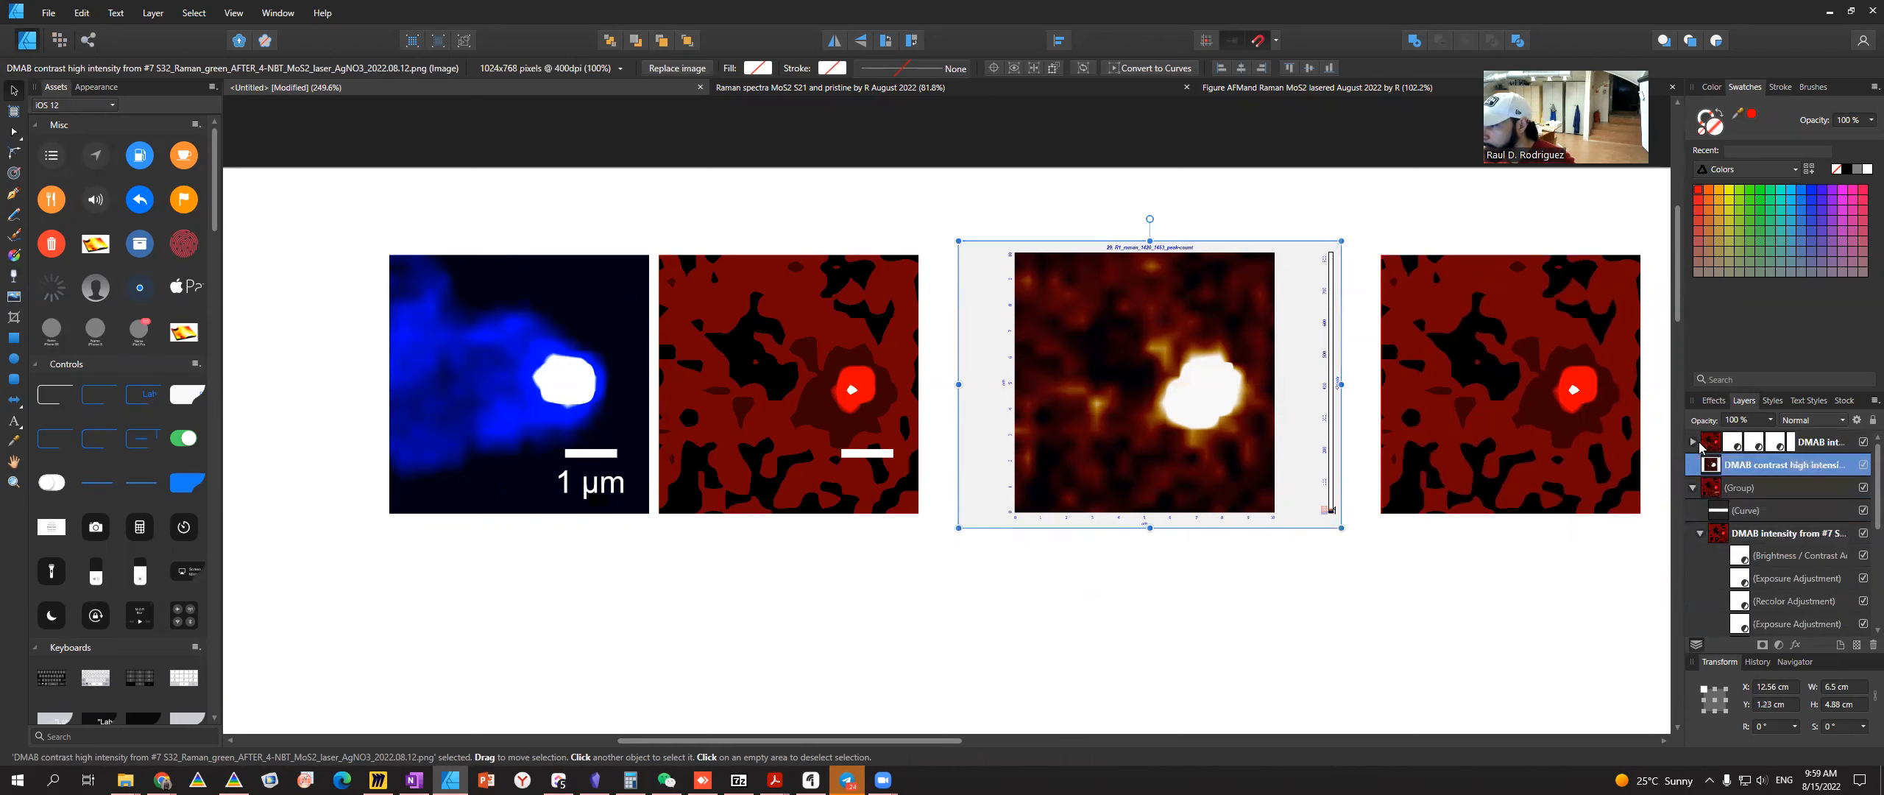
left_click(1706, 443)
left_click(1693, 443)
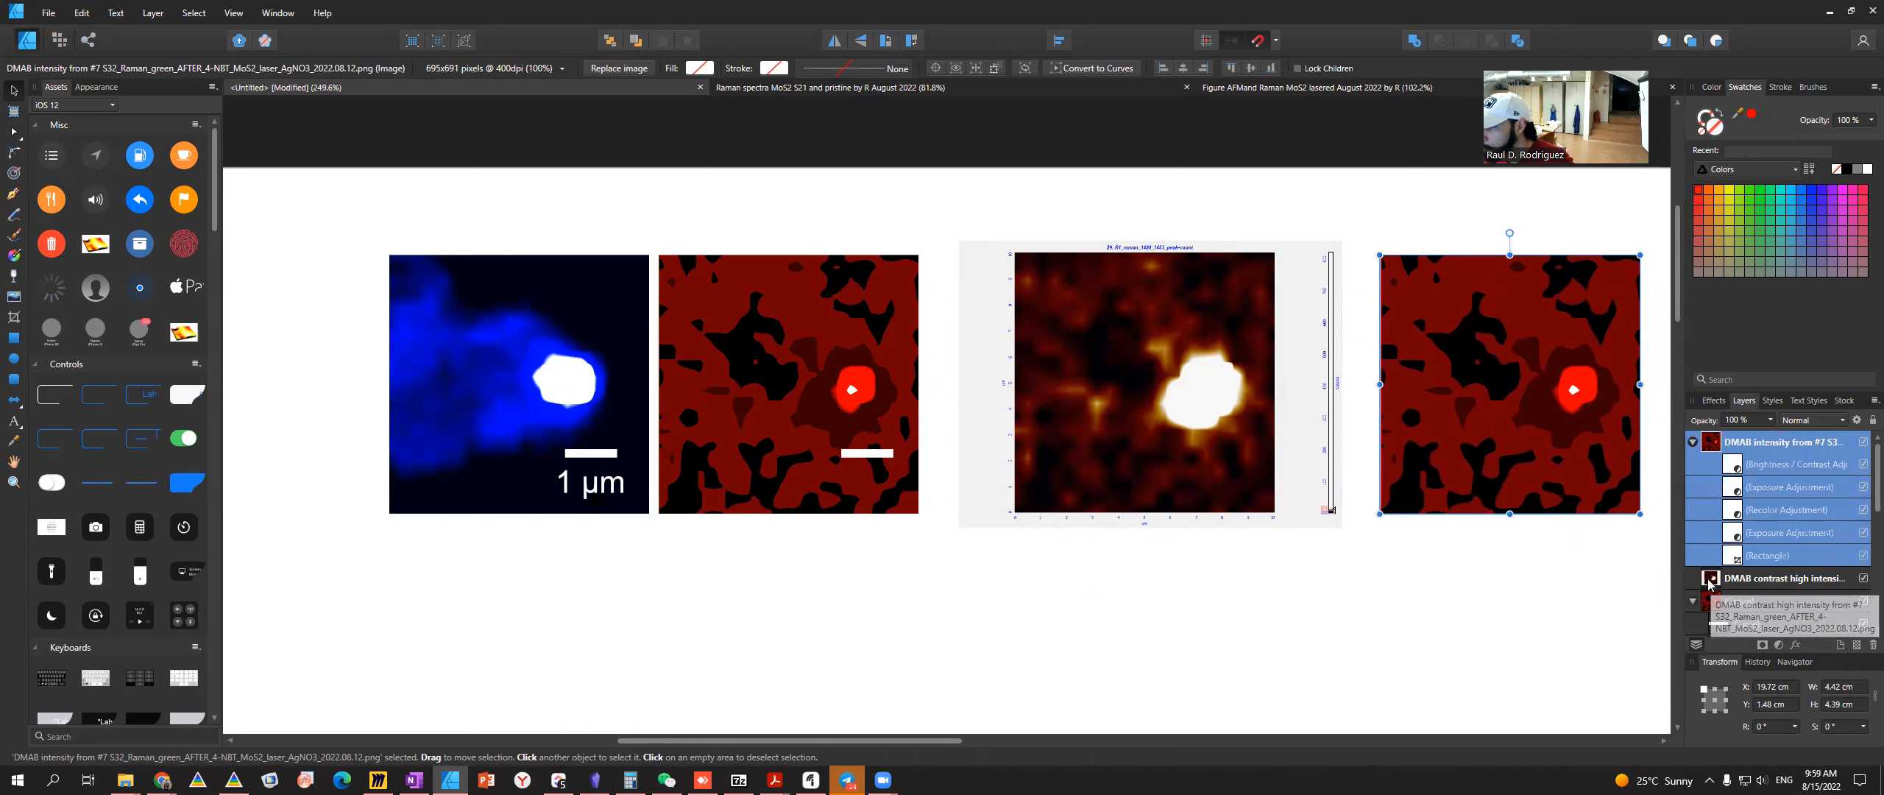
left_click_drag(1736, 468, 1731, 584)
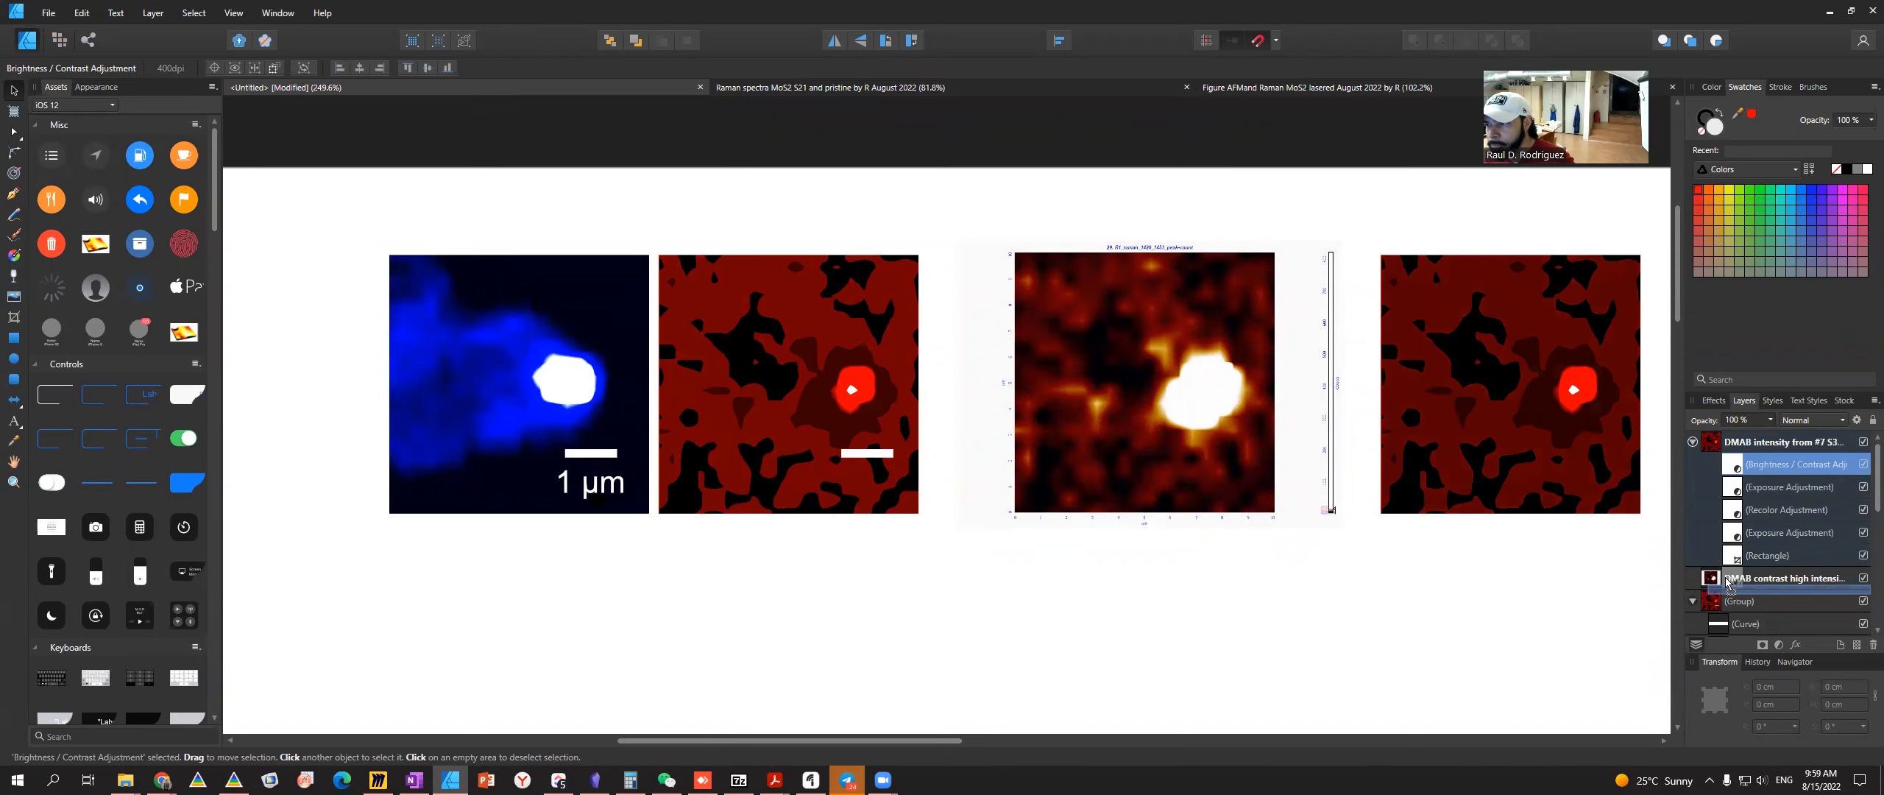
left_click_drag(1727, 583, 1727, 583)
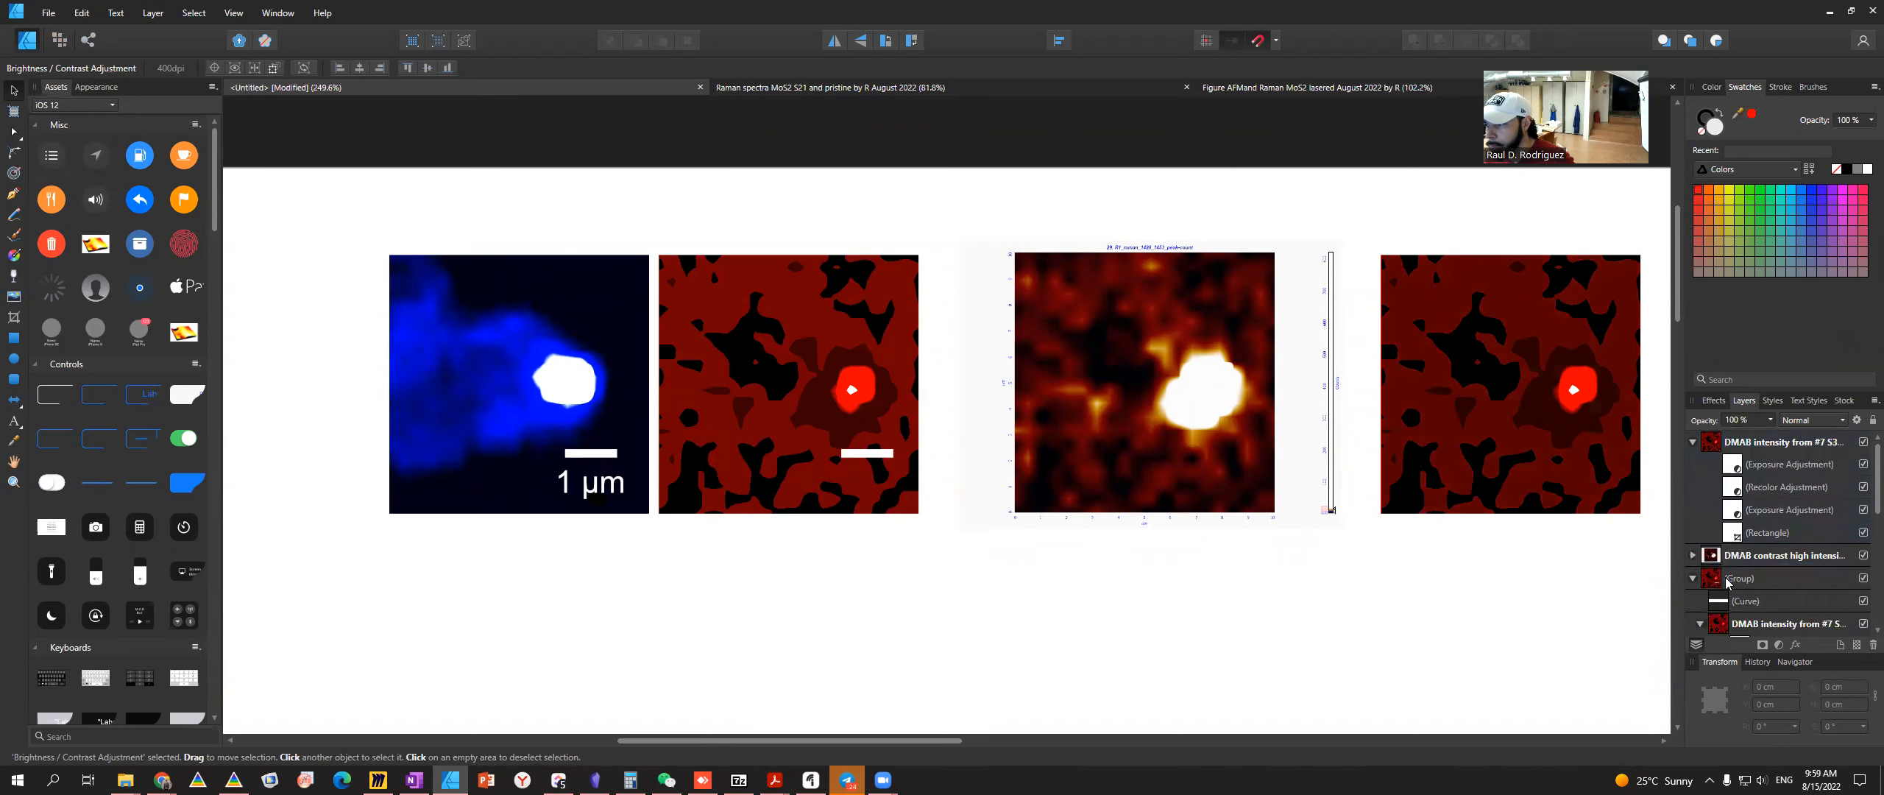
key("ctrl+z")
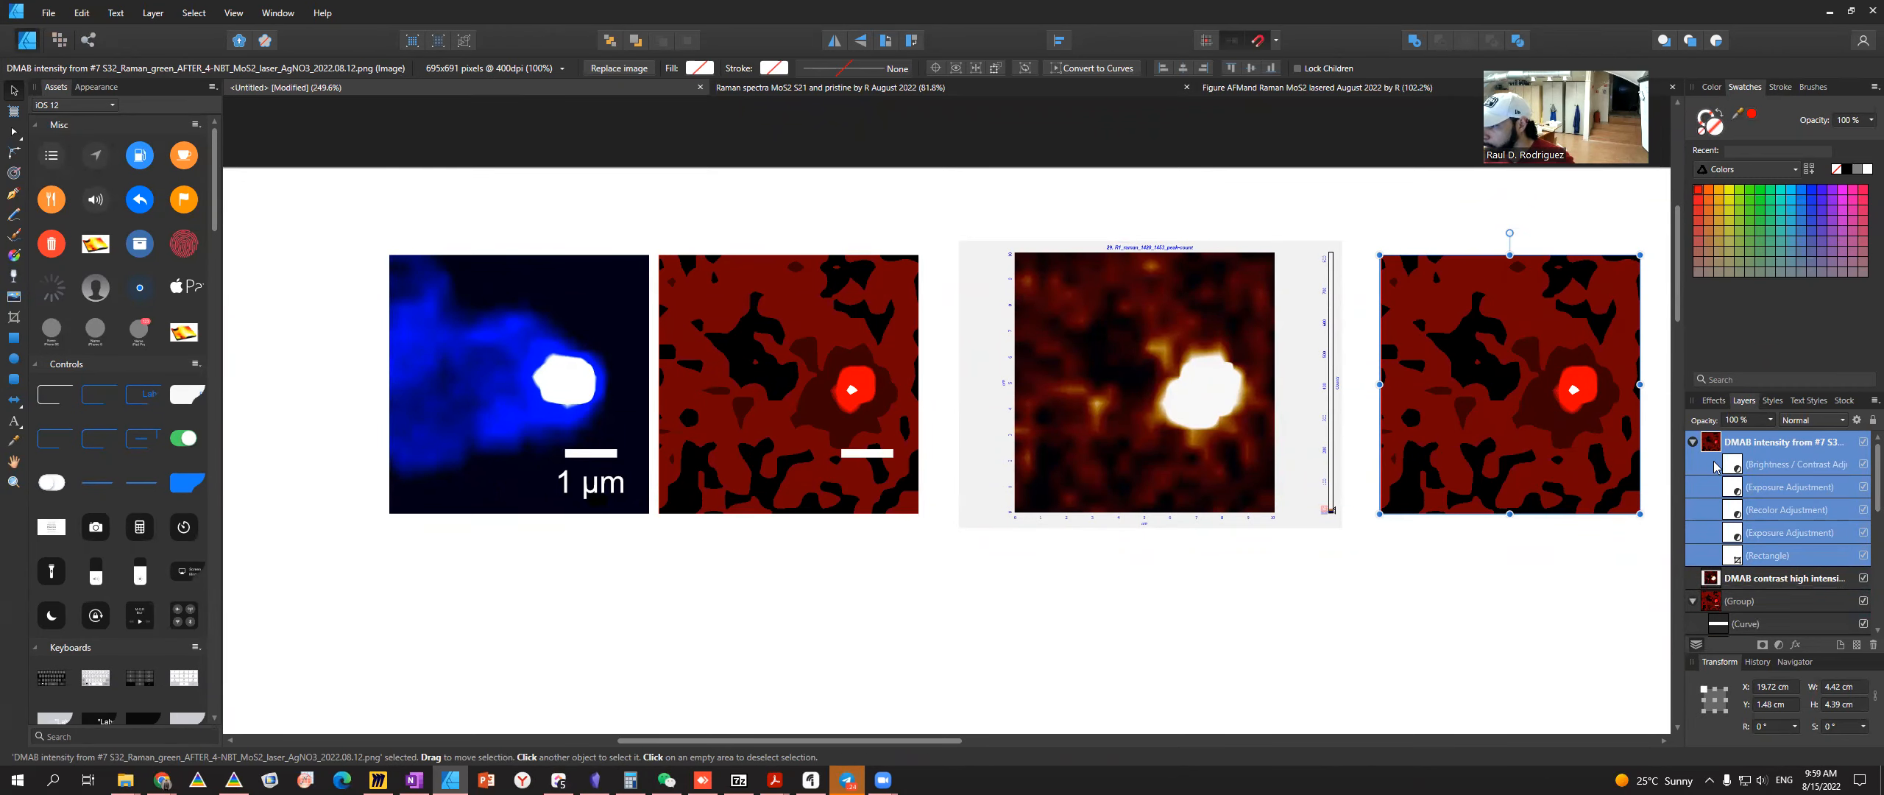
- Move the rectangle layer from the duplicated red map into the DMAB contrast high intensity image
left_click(1767, 556)
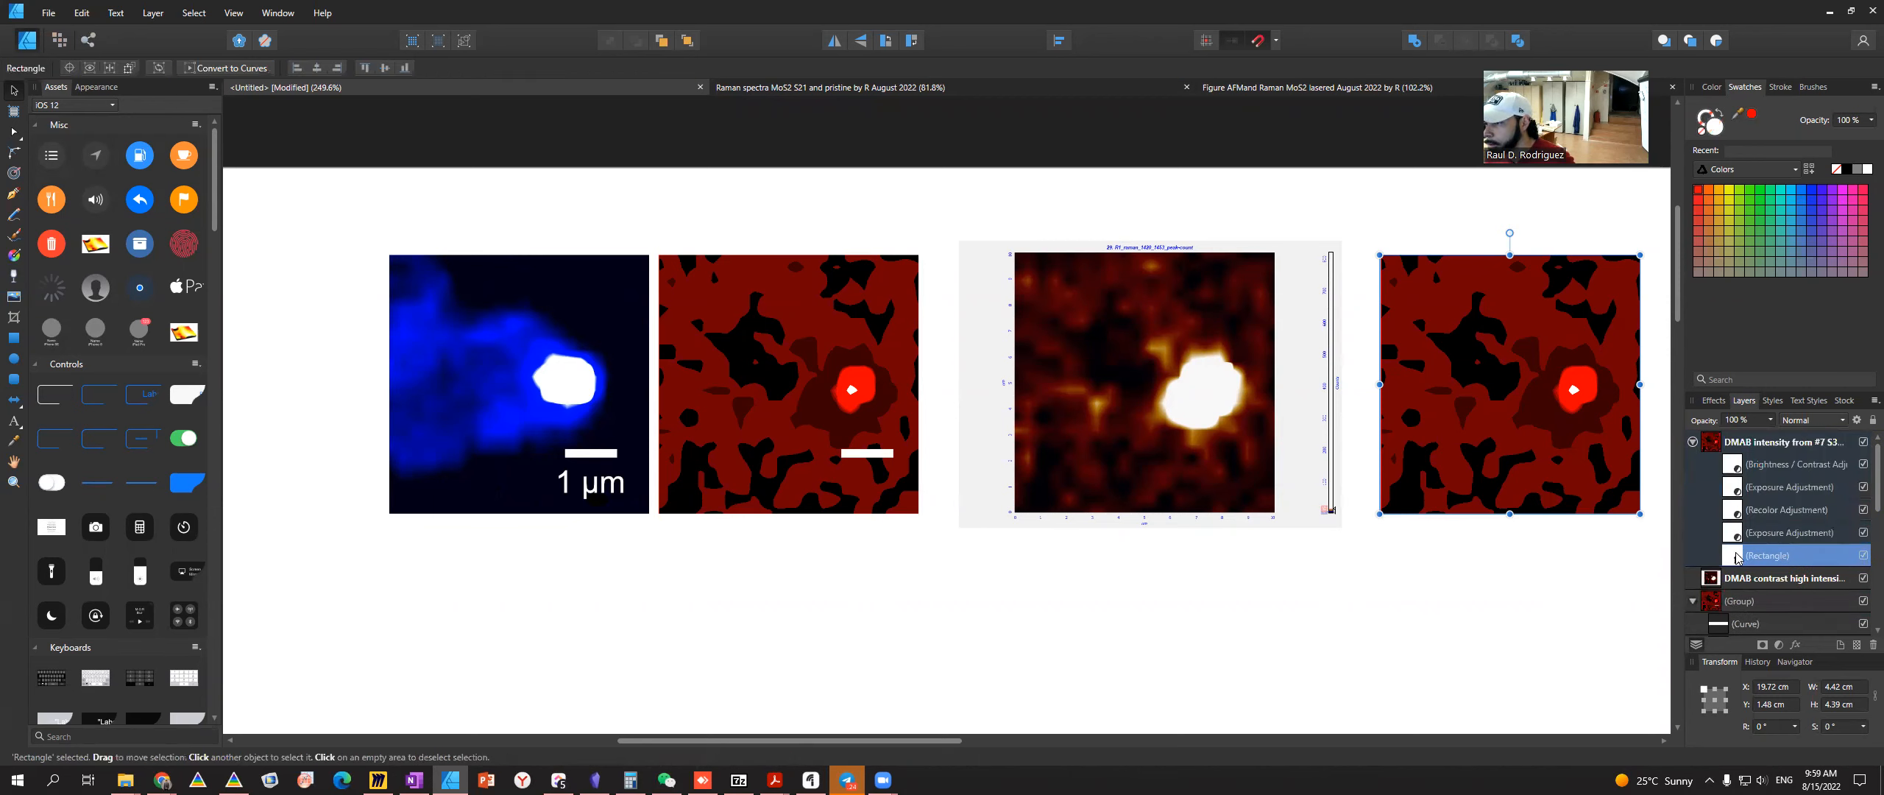
left_click_drag(1741, 553, 1724, 586)
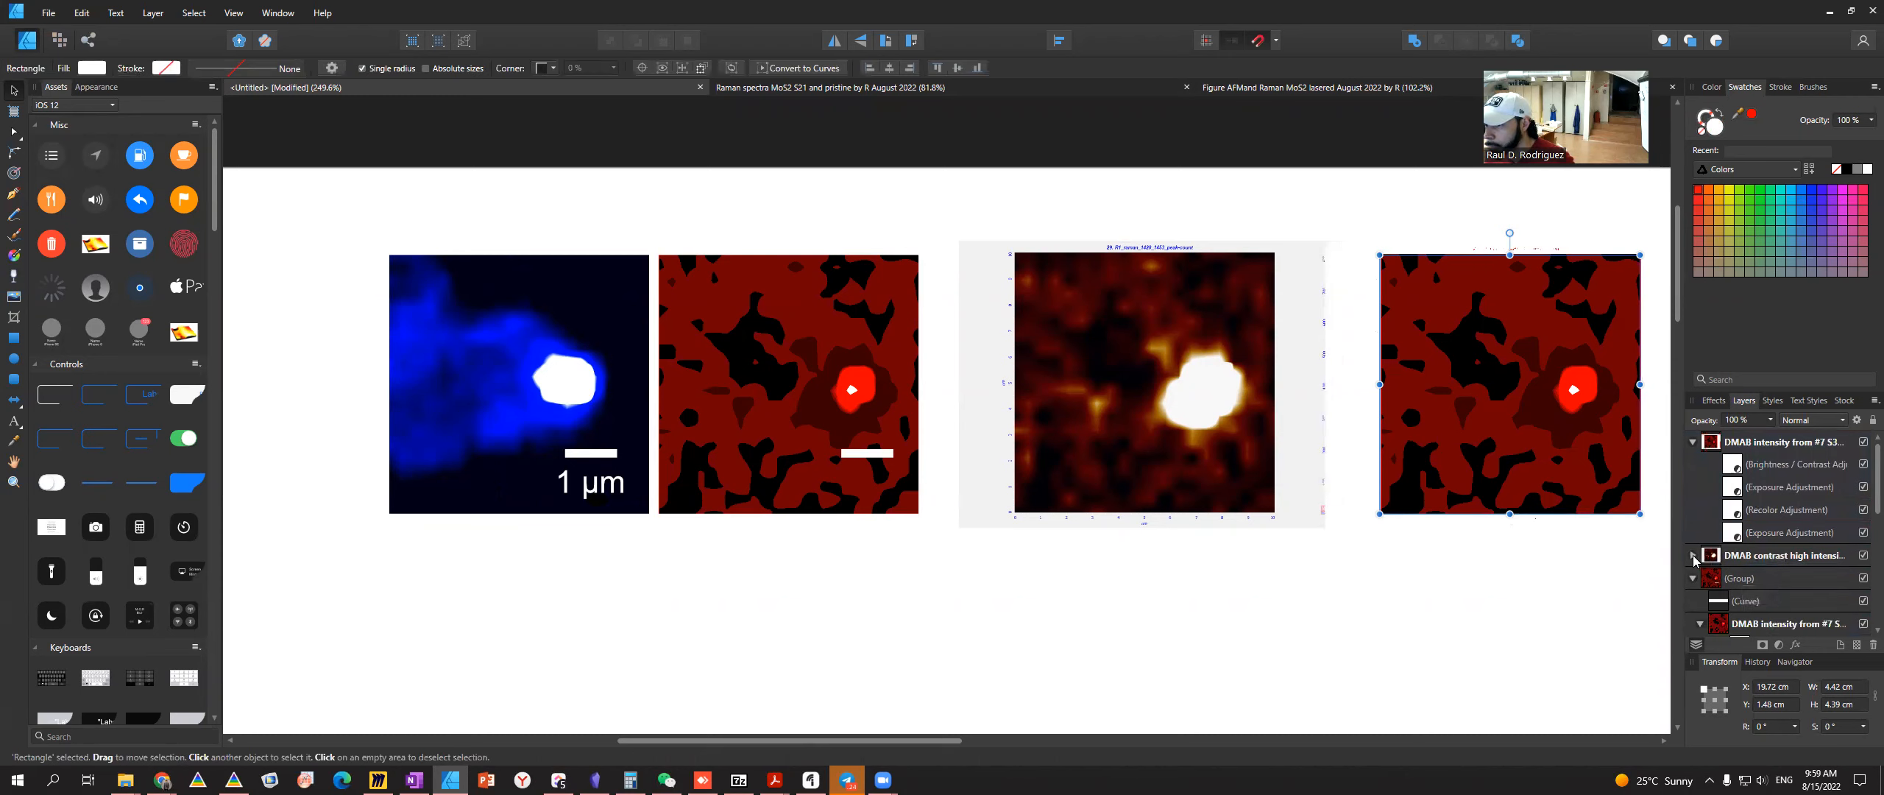
left_click(1692, 557)
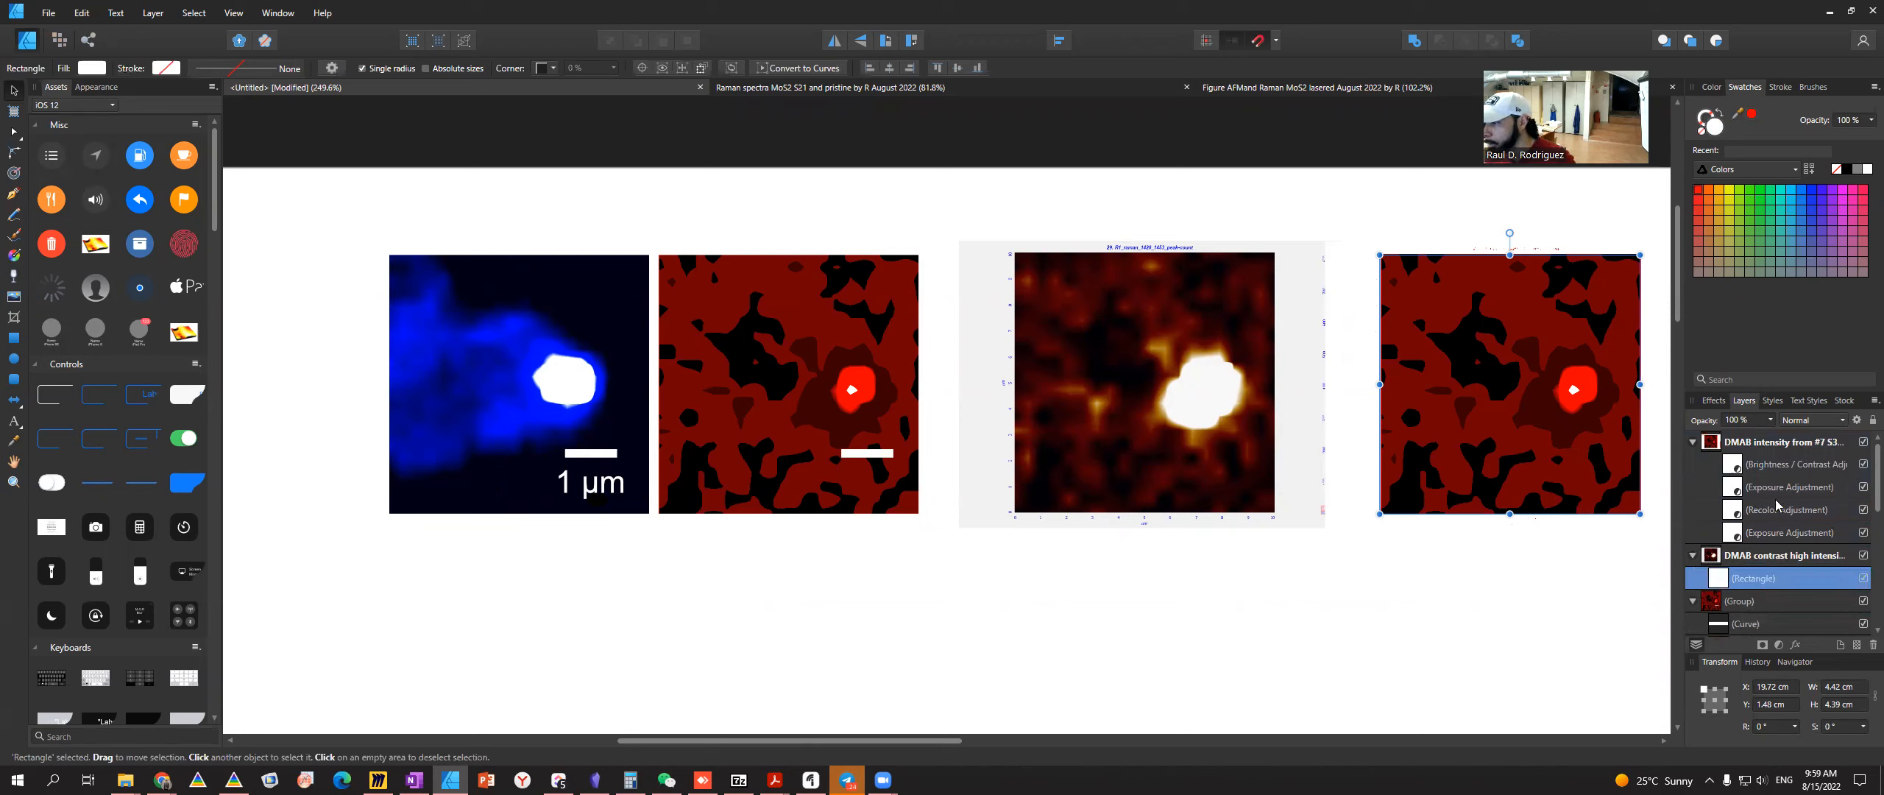
left_click(1753, 557)
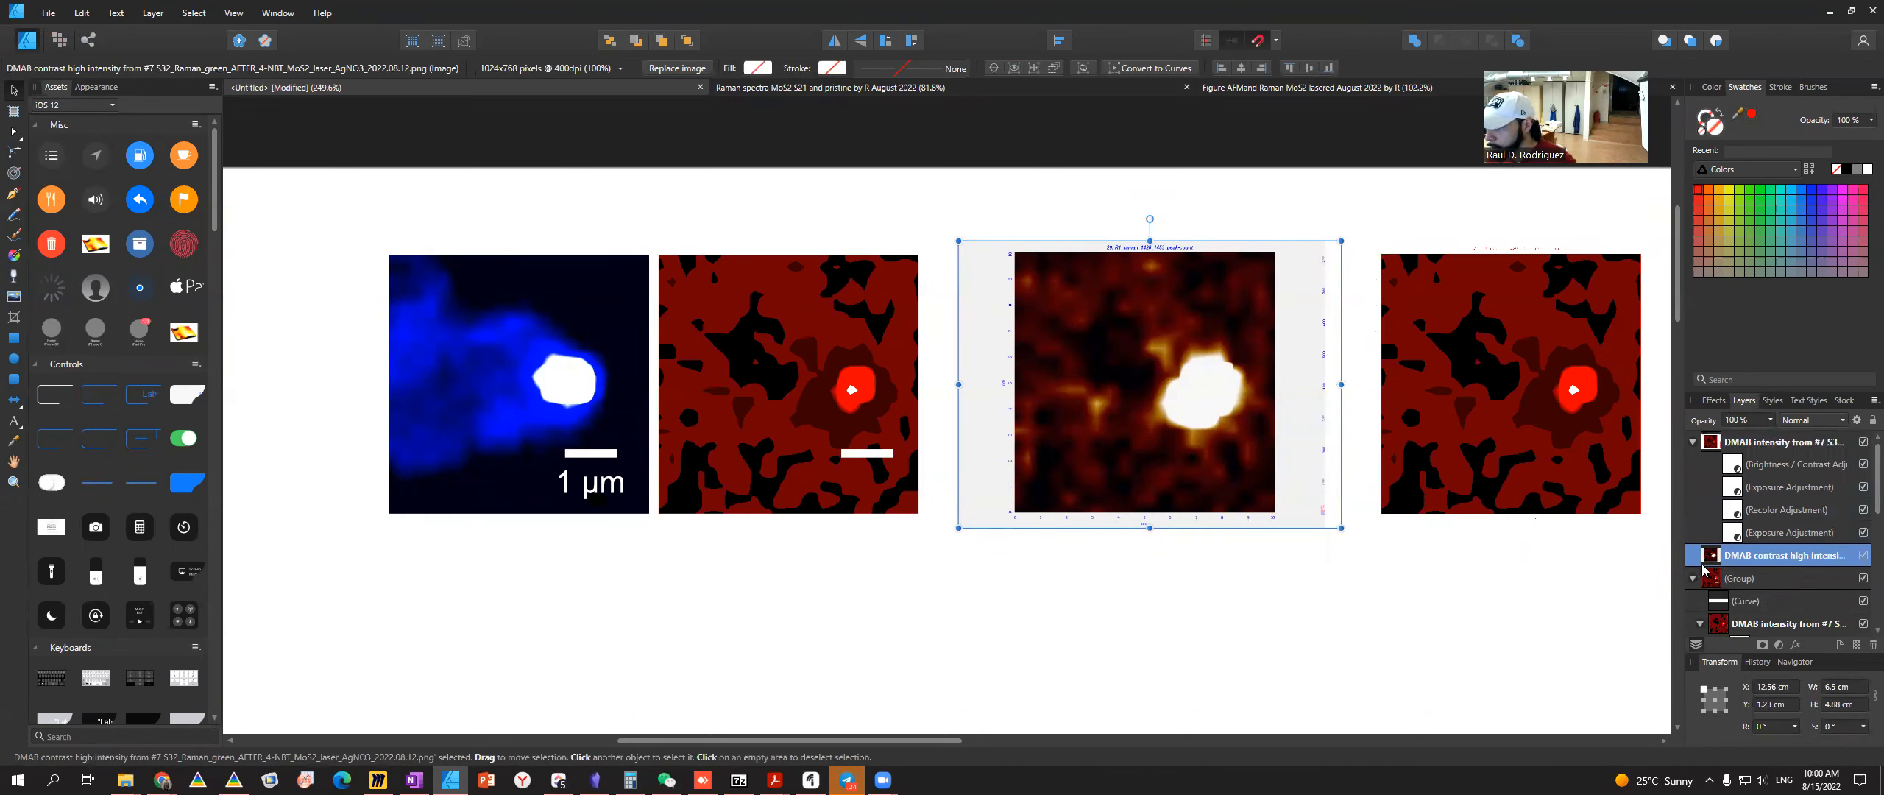
left_click(1464, 605)
key("ctrl+z")
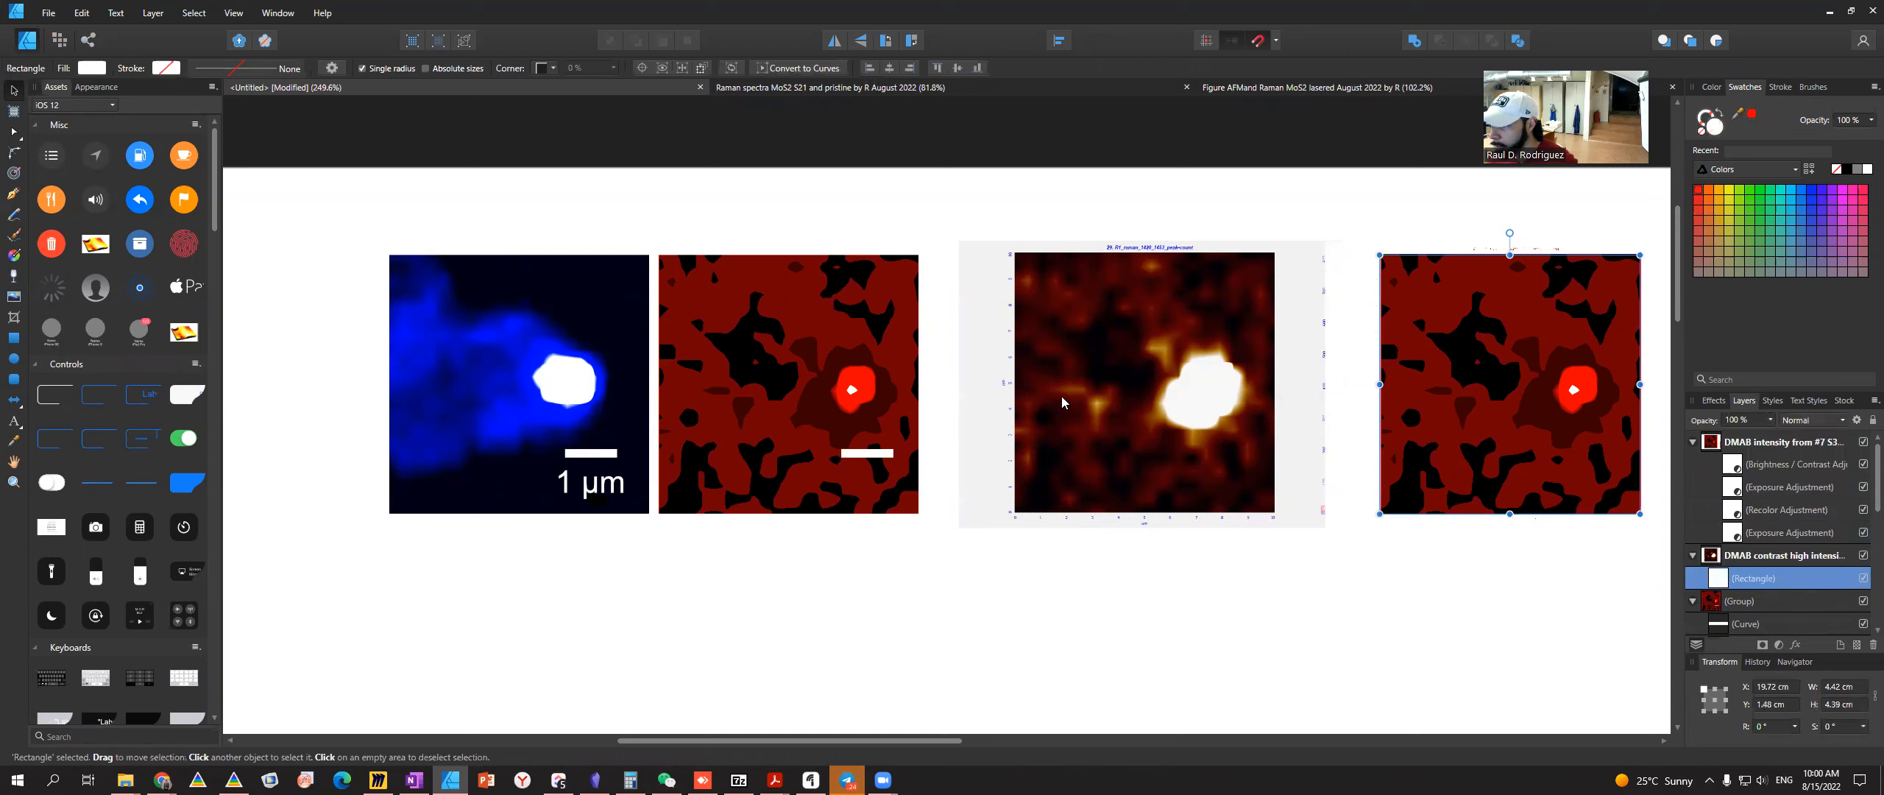
- Try to crop the right side of the DMAB contrast image to the edge of the map
left_click(13, 318)
left_click(1207, 396)
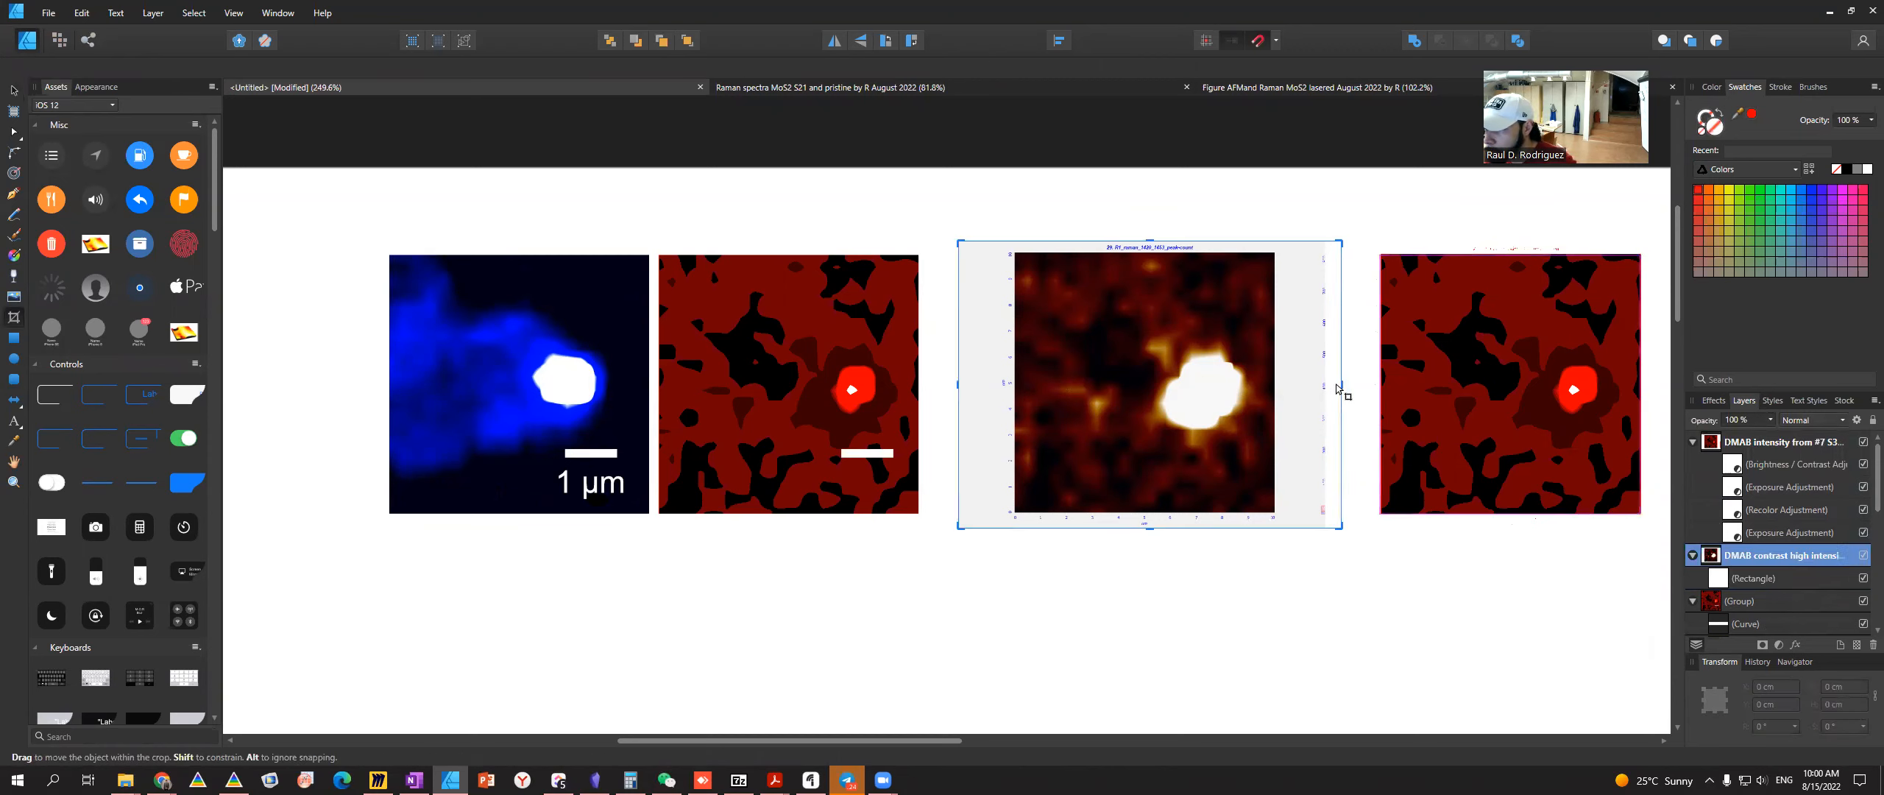
left_click_drag(1340, 389, 1276, 396)
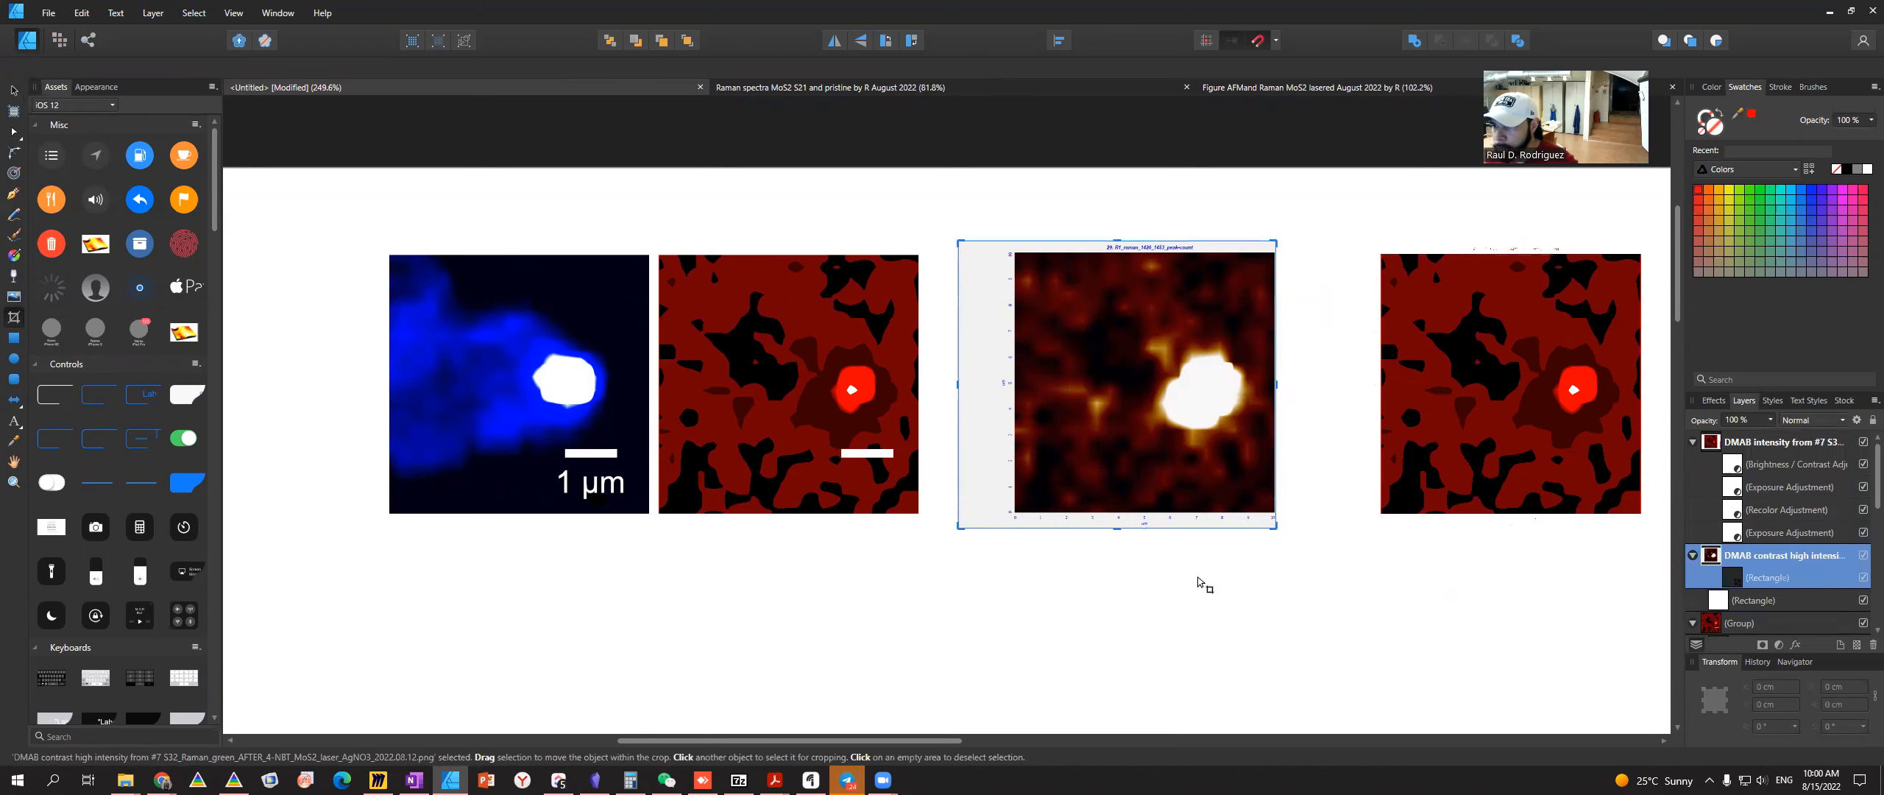
scroll(1155, 359, "down", 5)
scroll(987, 203, "down", 3)
scroll(1000, 215, "up", 3)
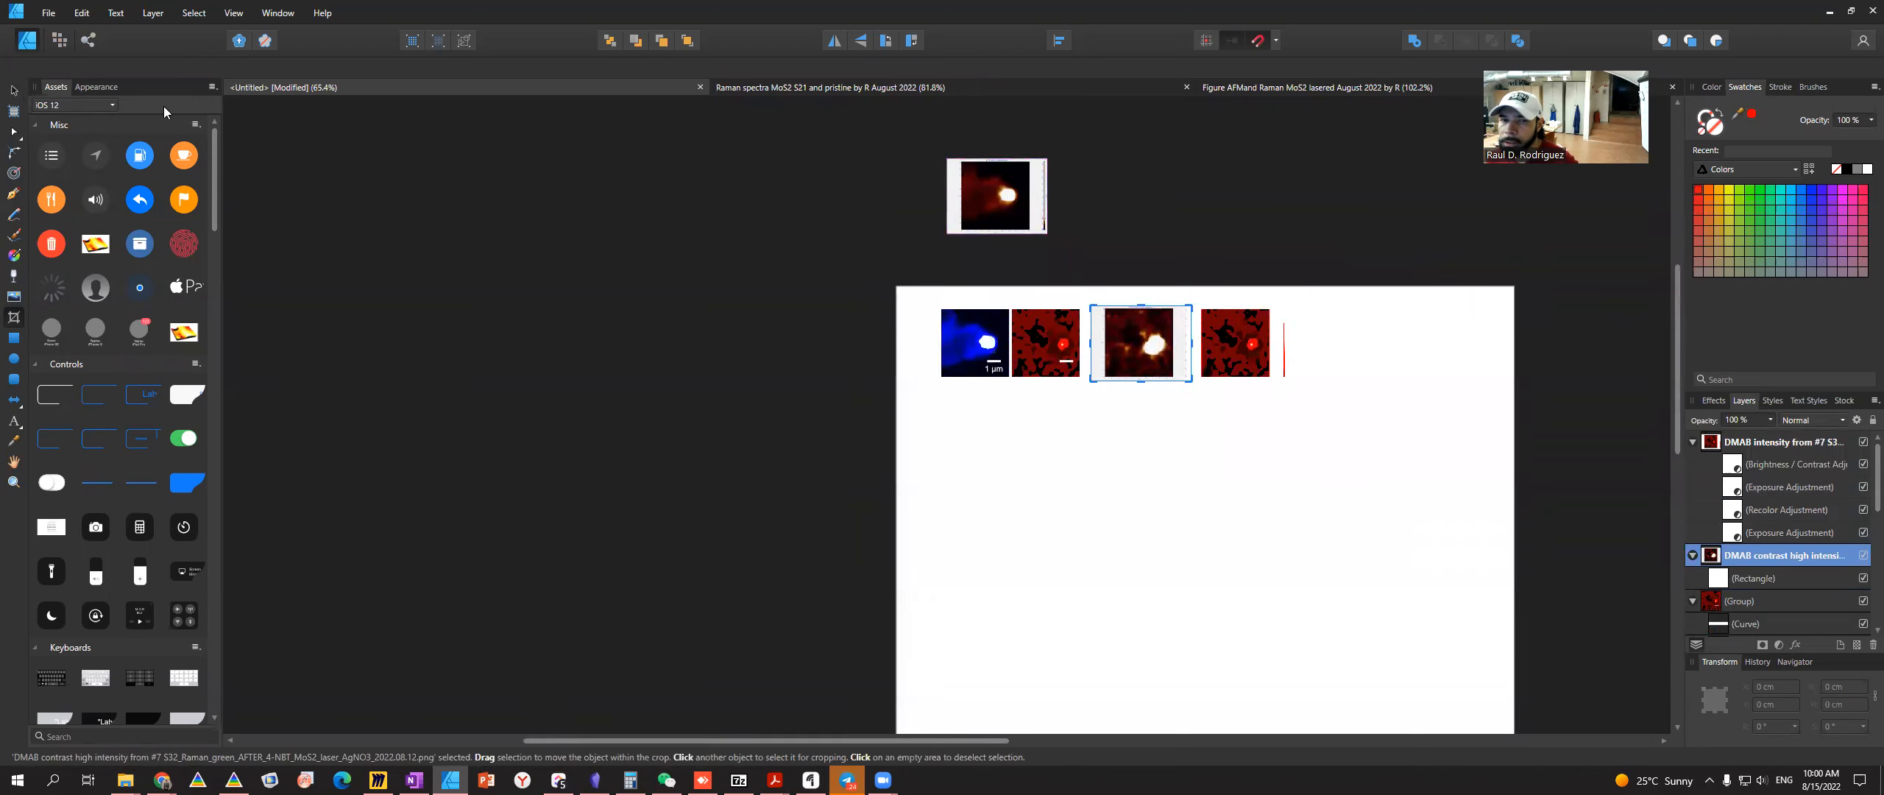
- Duplicate the DMAB contrast image above the page and shift the original E1g MoS2 image aside to leave space between them
left_click(15, 91)
left_click_drag(1090, 367, 1099, 229)
left_click_drag(1029, 177, 955, 178)
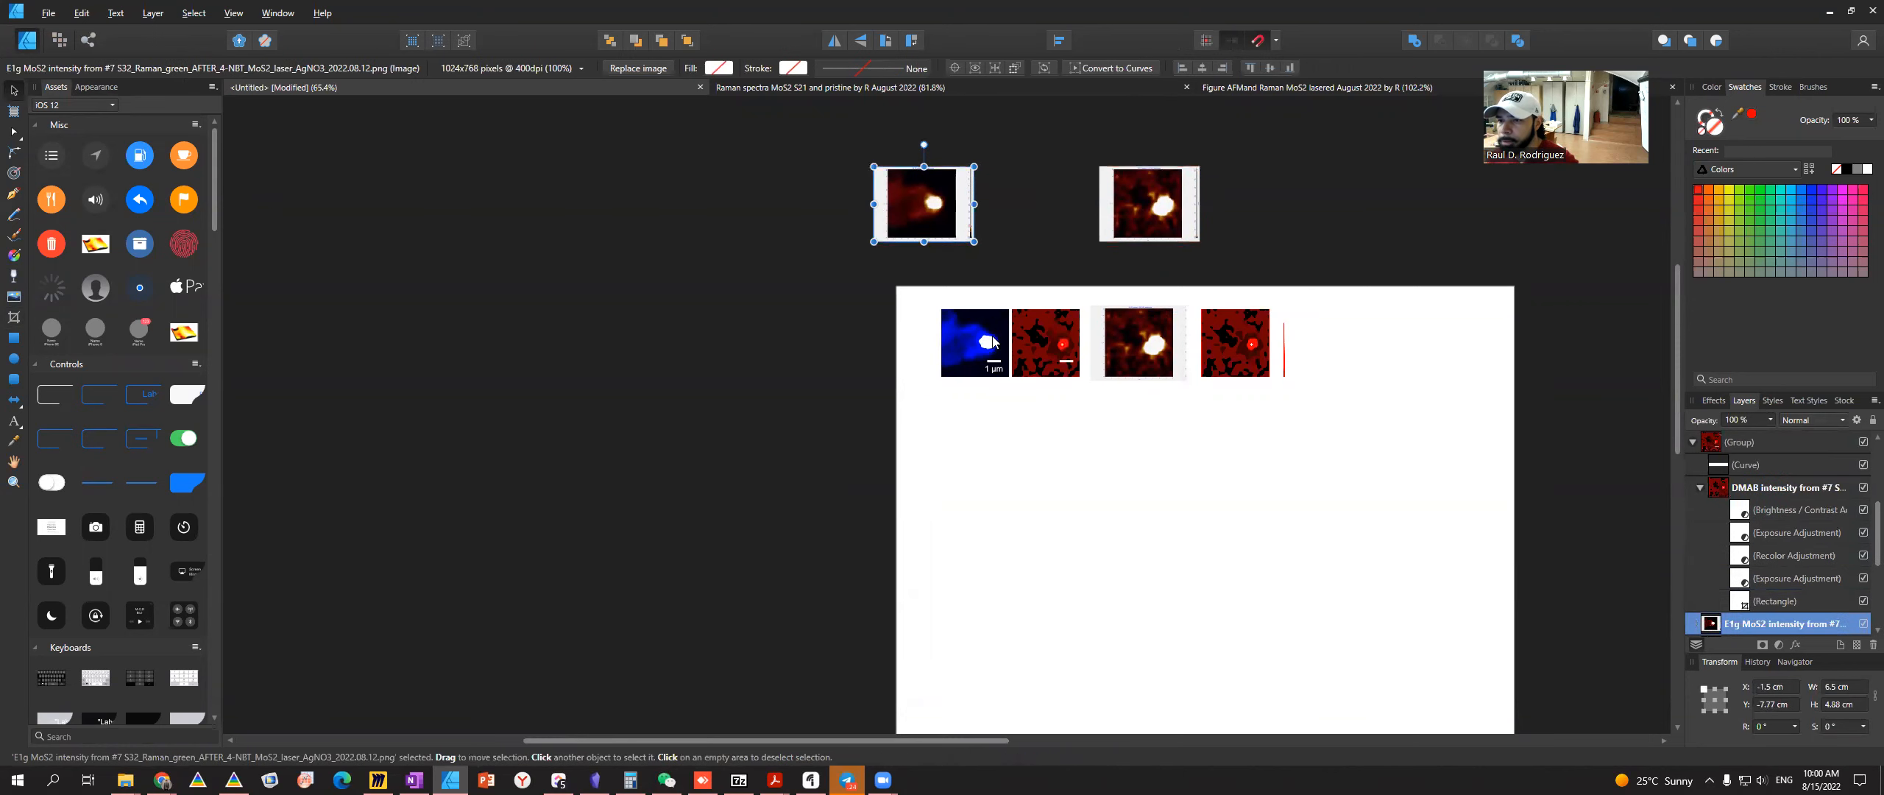
- Place the original DMAB intensity image from the 02 Raw Data folder between the two images above the page
key("alt+Tab")
left_click(871, 178)
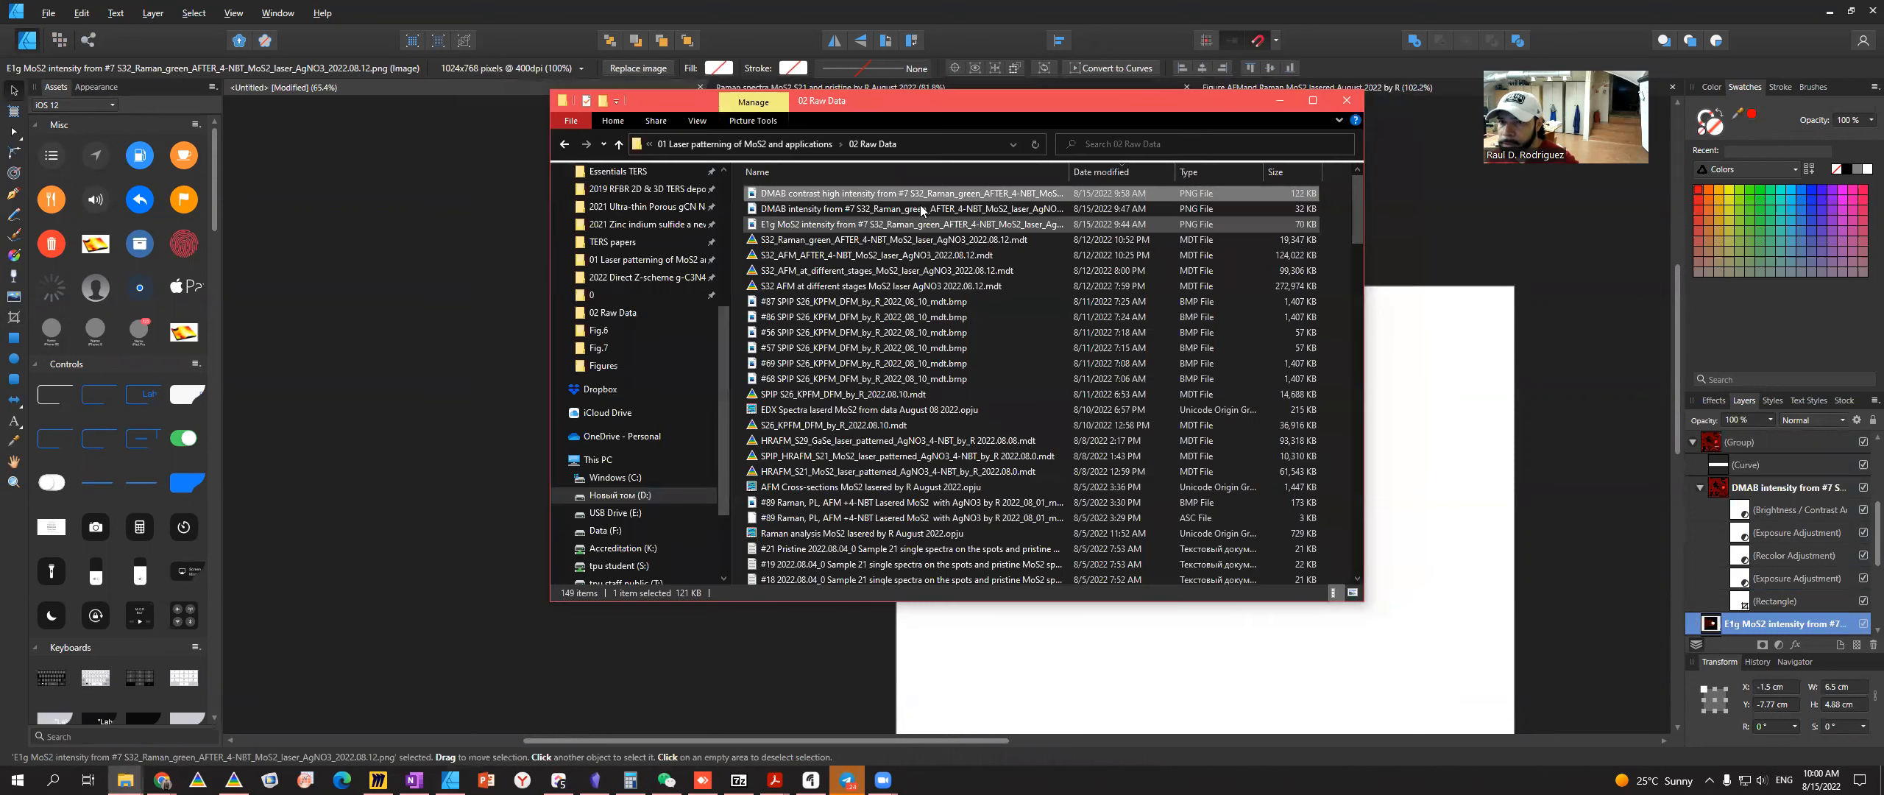
left_click_drag(918, 210, 986, 182)
left_click(1372, 446)
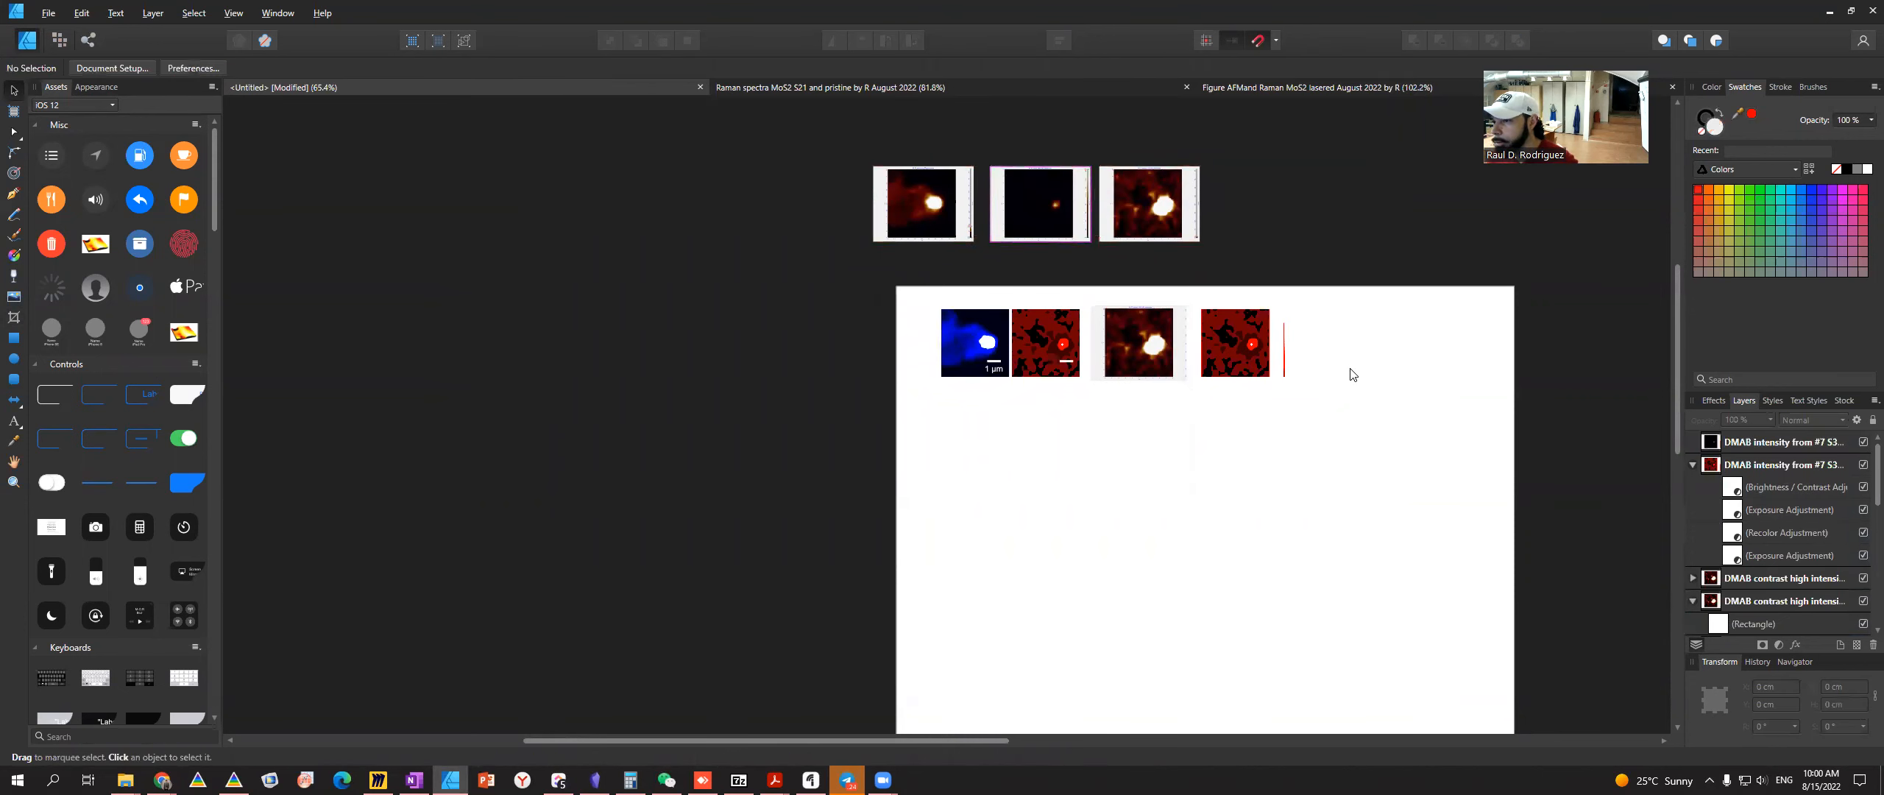
- Nudge the on-page DMAB contrast image slightly down and crop all four sides to the square map, excluding title, axes and colour bar
scroll(1350, 372, "up", 5, "ctrl")
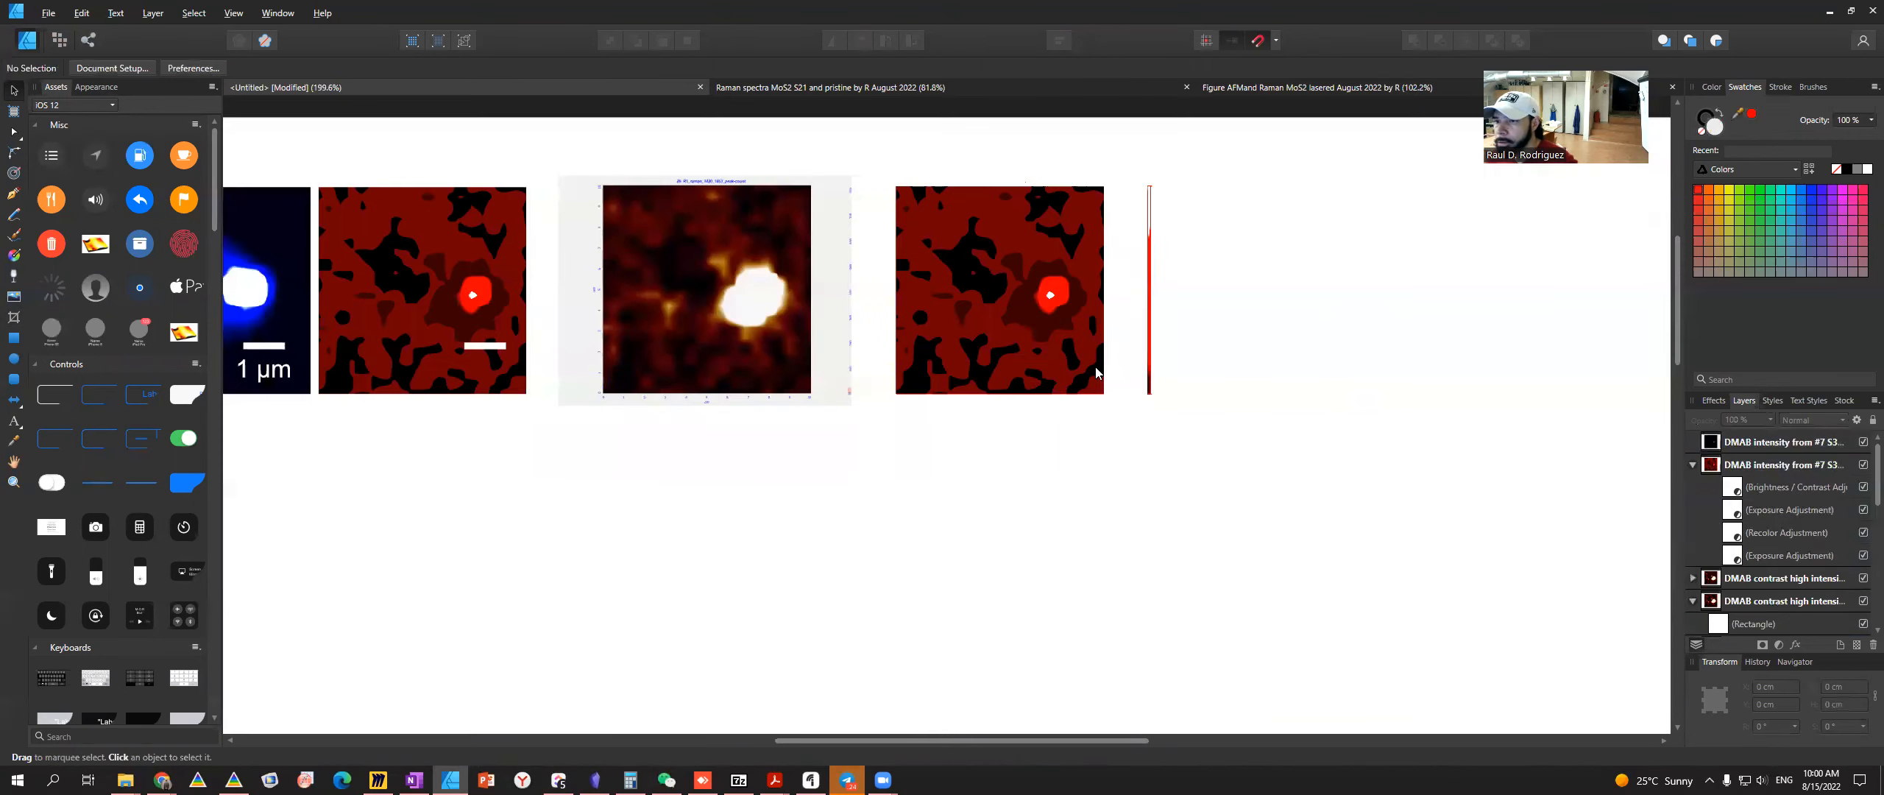
left_click(761, 307)
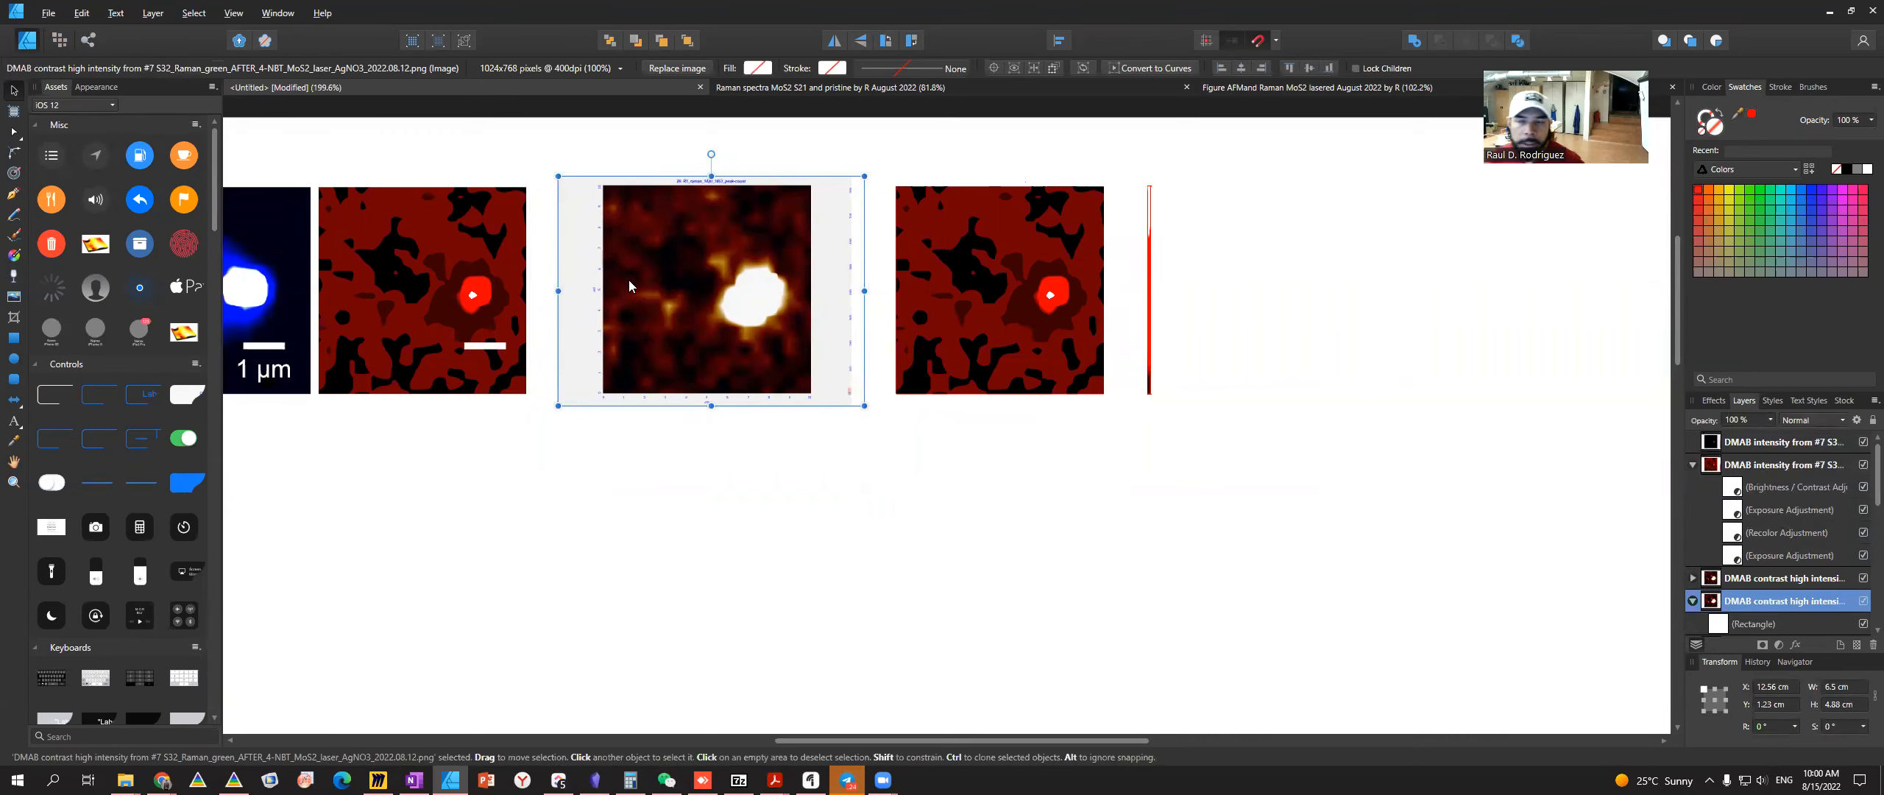
left_click_drag(1029, 467, 1495, 527)
scroll(1211, 341, "up", 2, "ctrl")
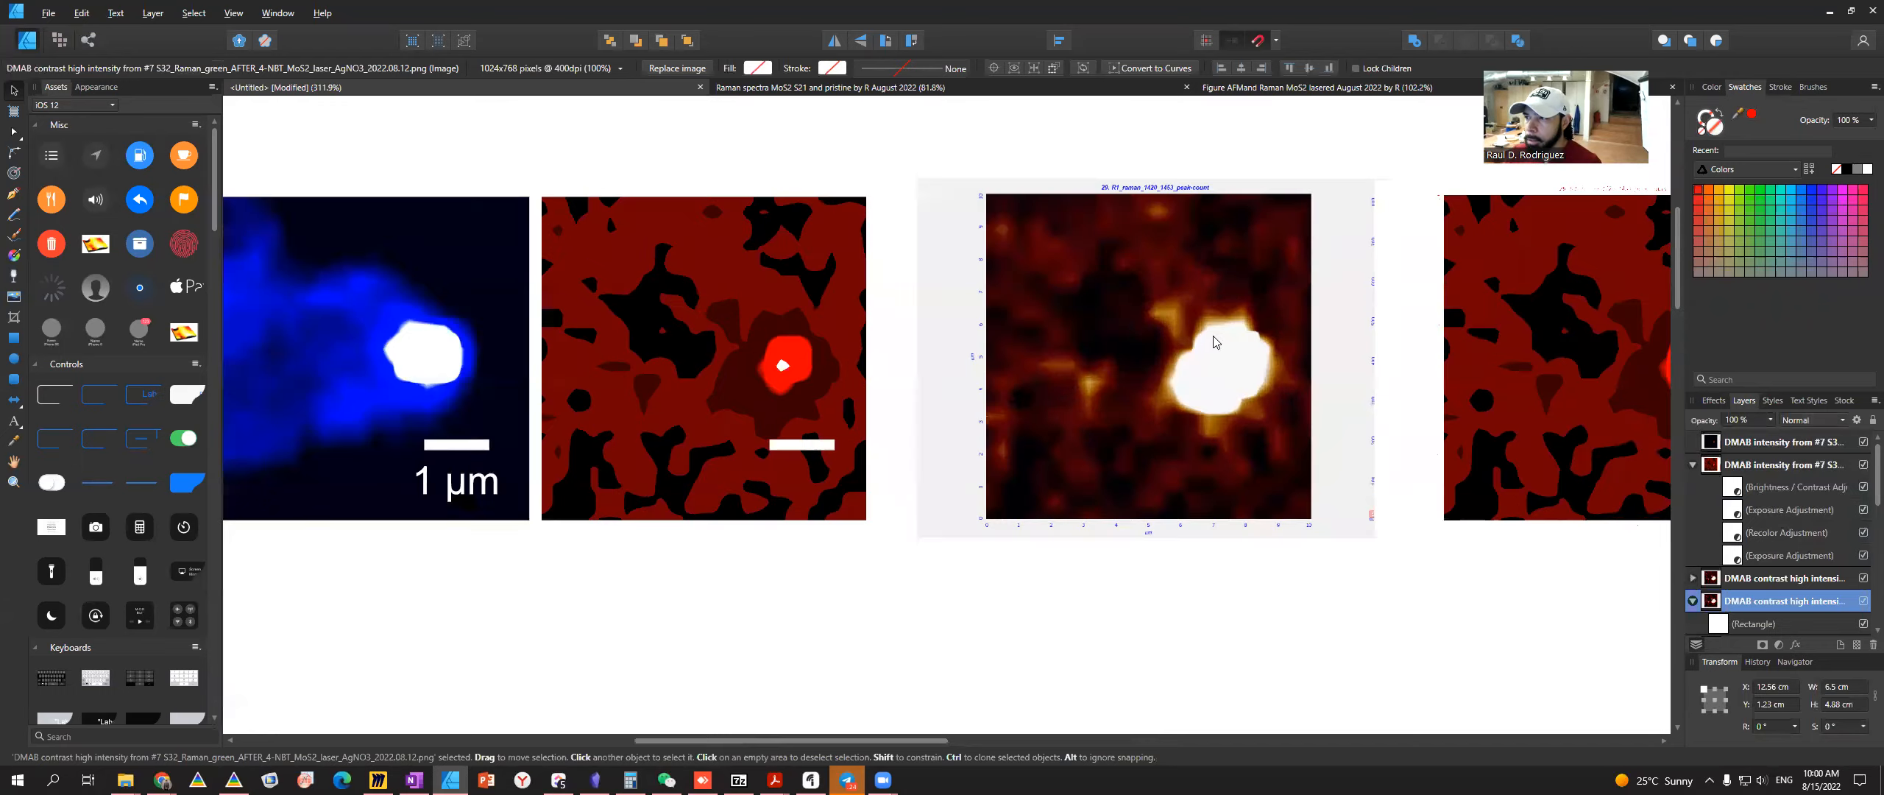
left_click_drag(1110, 318, 1110, 328)
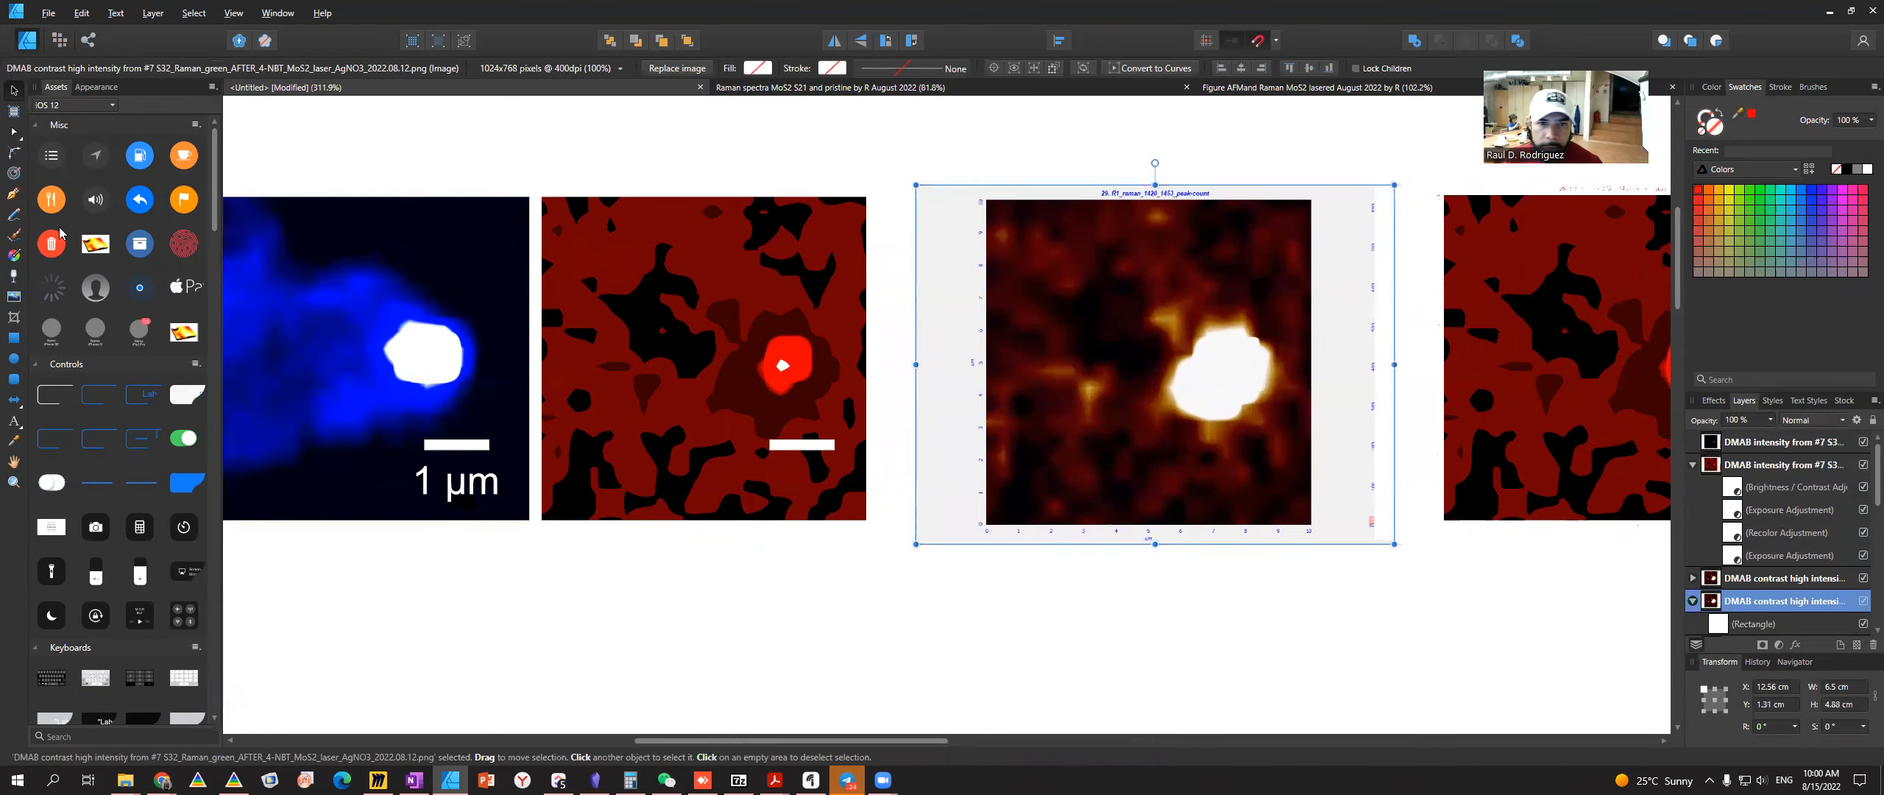
left_click(14, 318)
left_click_drag(916, 364, 986, 367)
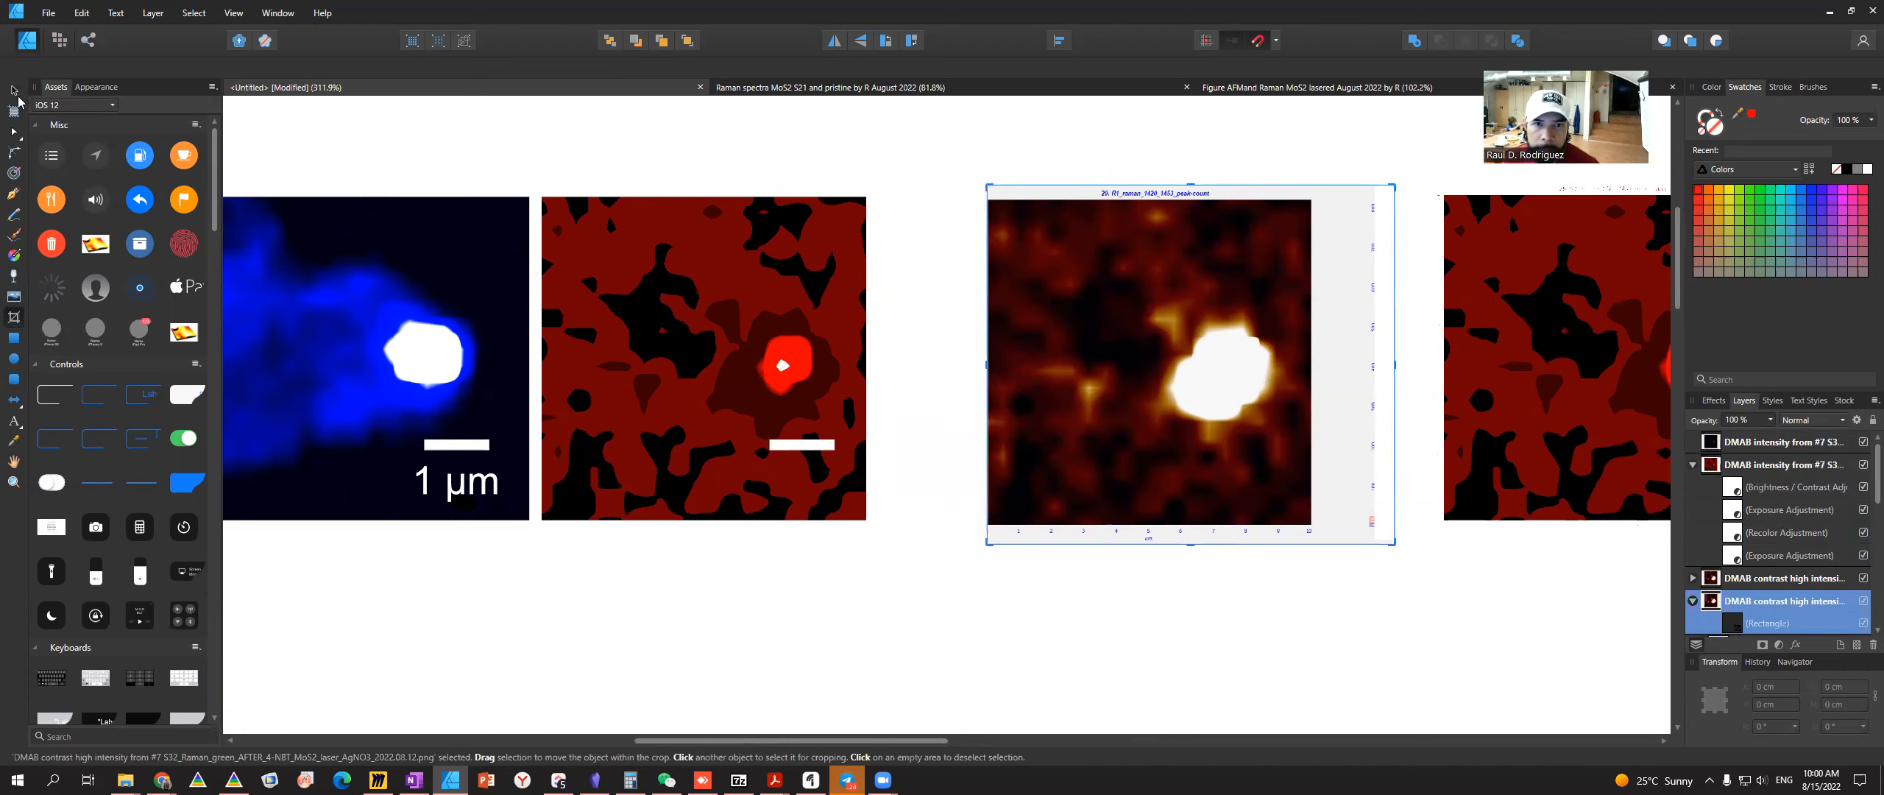
left_click_drag(1186, 543, 1186, 525)
left_click_drag(1191, 186, 1193, 199)
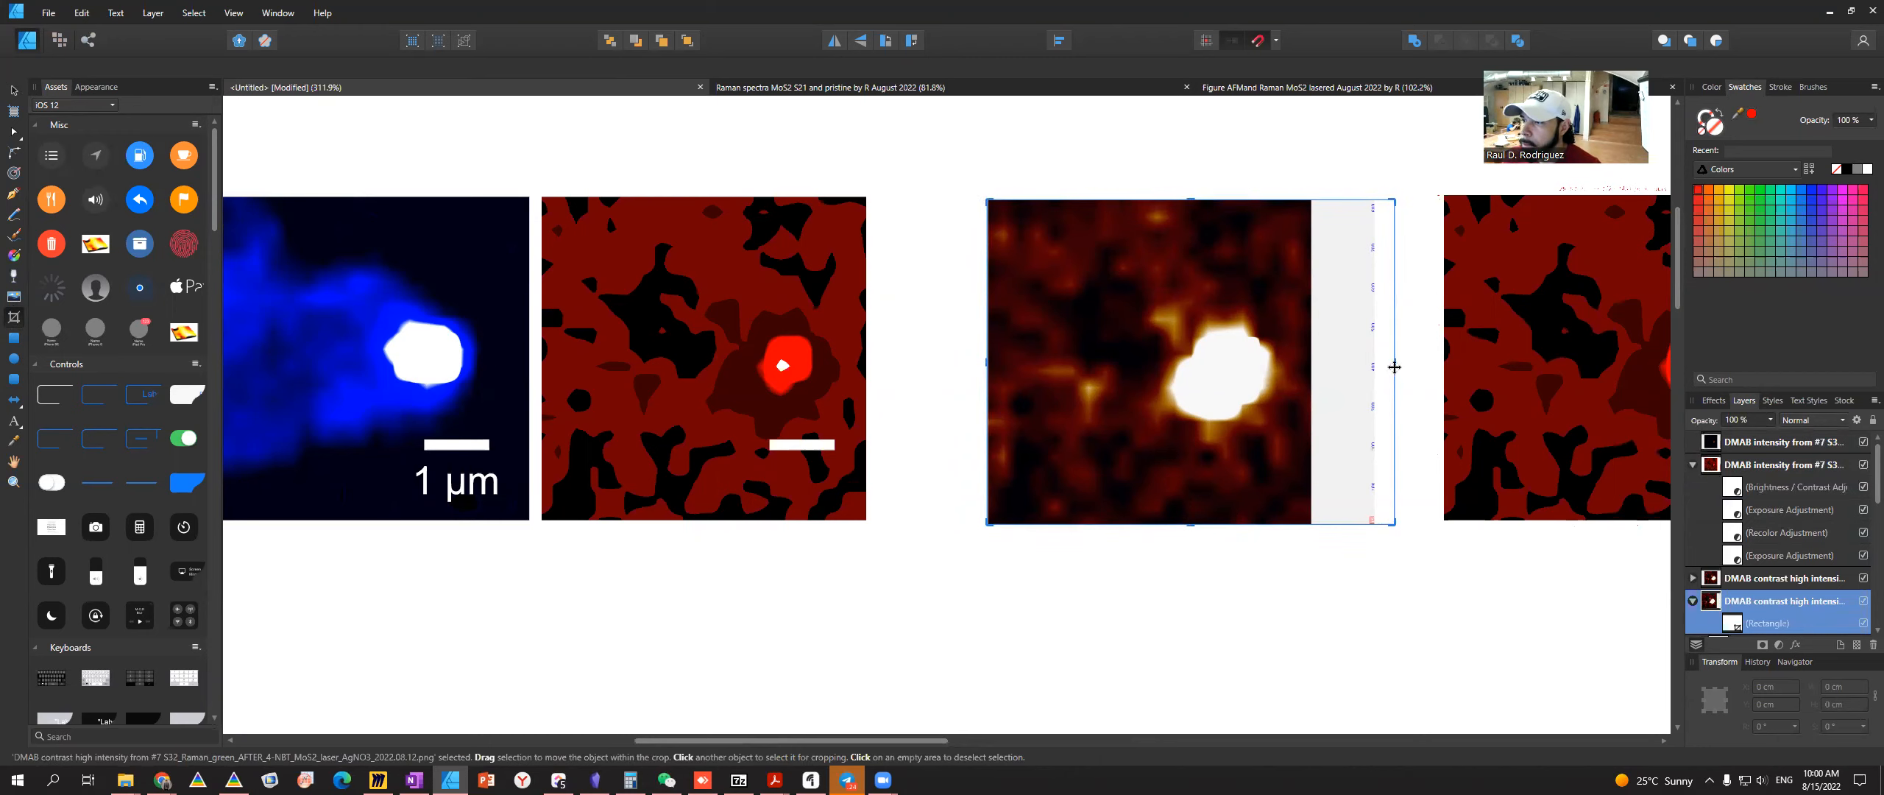
left_click_drag(1394, 367, 1313, 372)
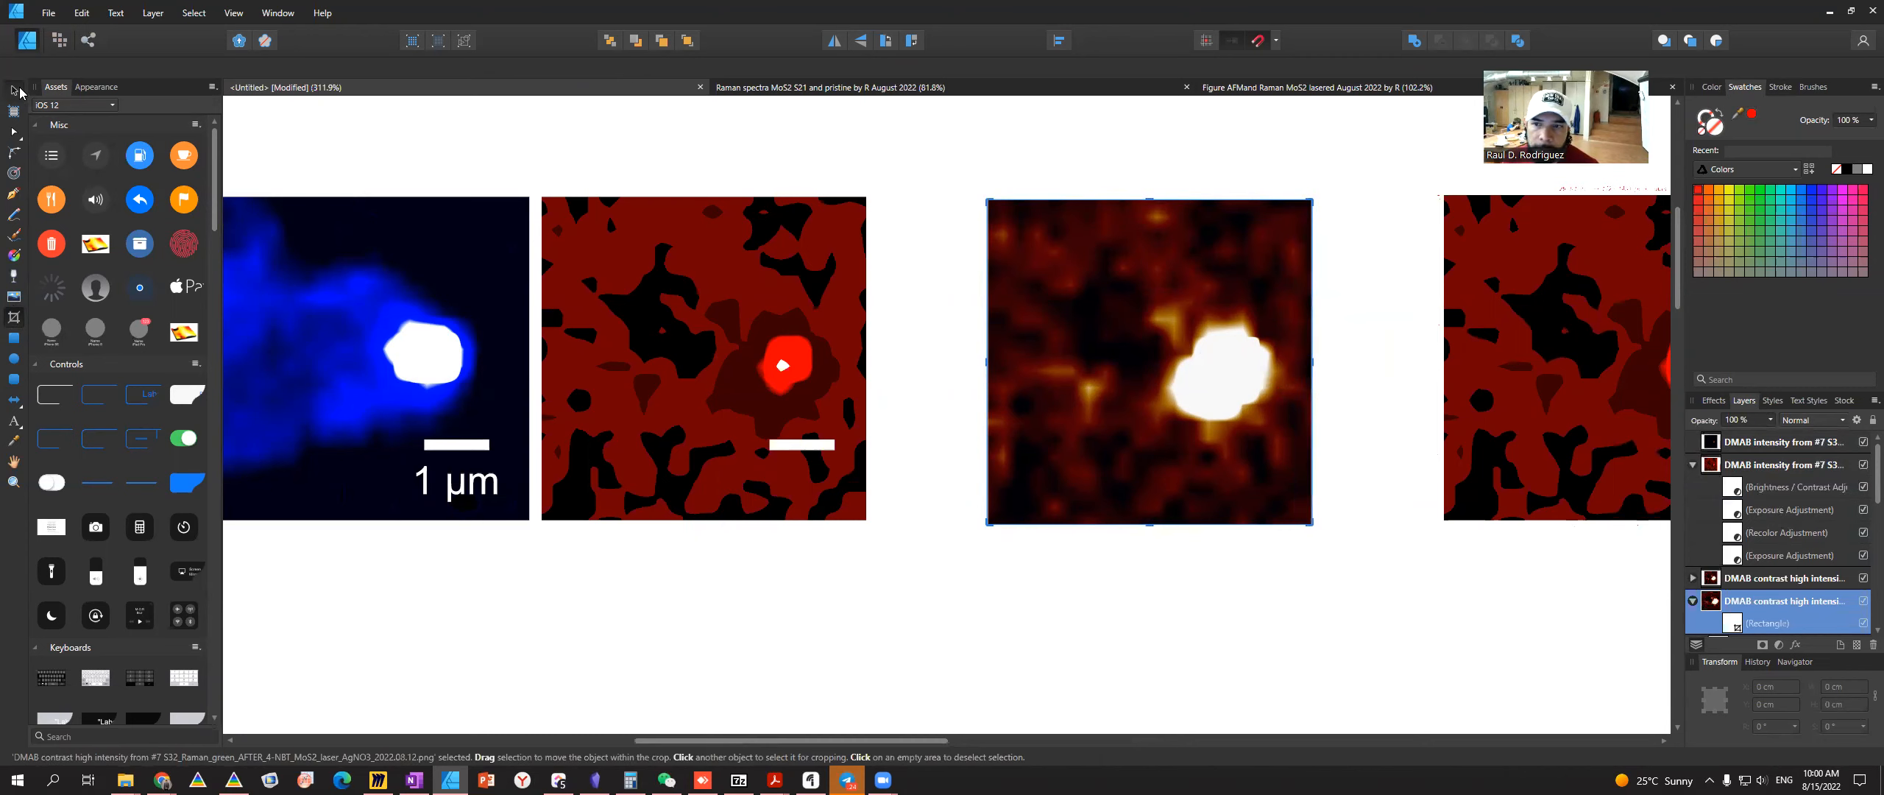
- Move the cropped contrast map beside the red map with a narrow gap and trim its lower edge to a height of 4.4 cm
left_click(14, 90)
left_click_drag(1093, 302, 978, 303)
left_click(952, 550)
left_click(982, 476)
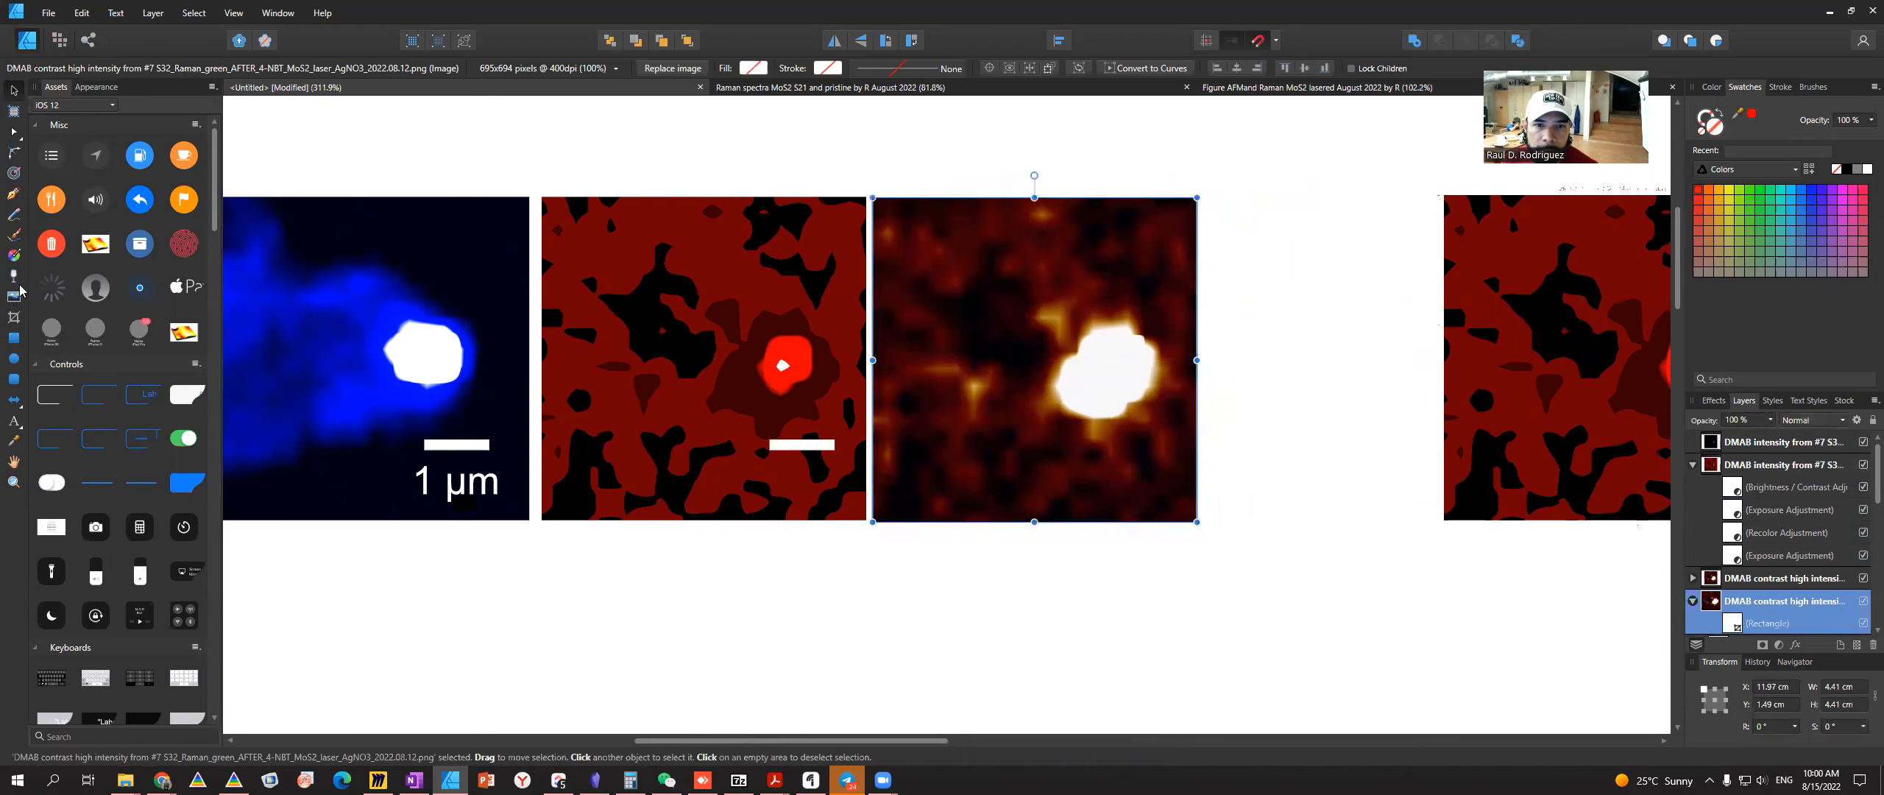
left_click(14, 317)
left_click_drag(1034, 522, 1034, 520)
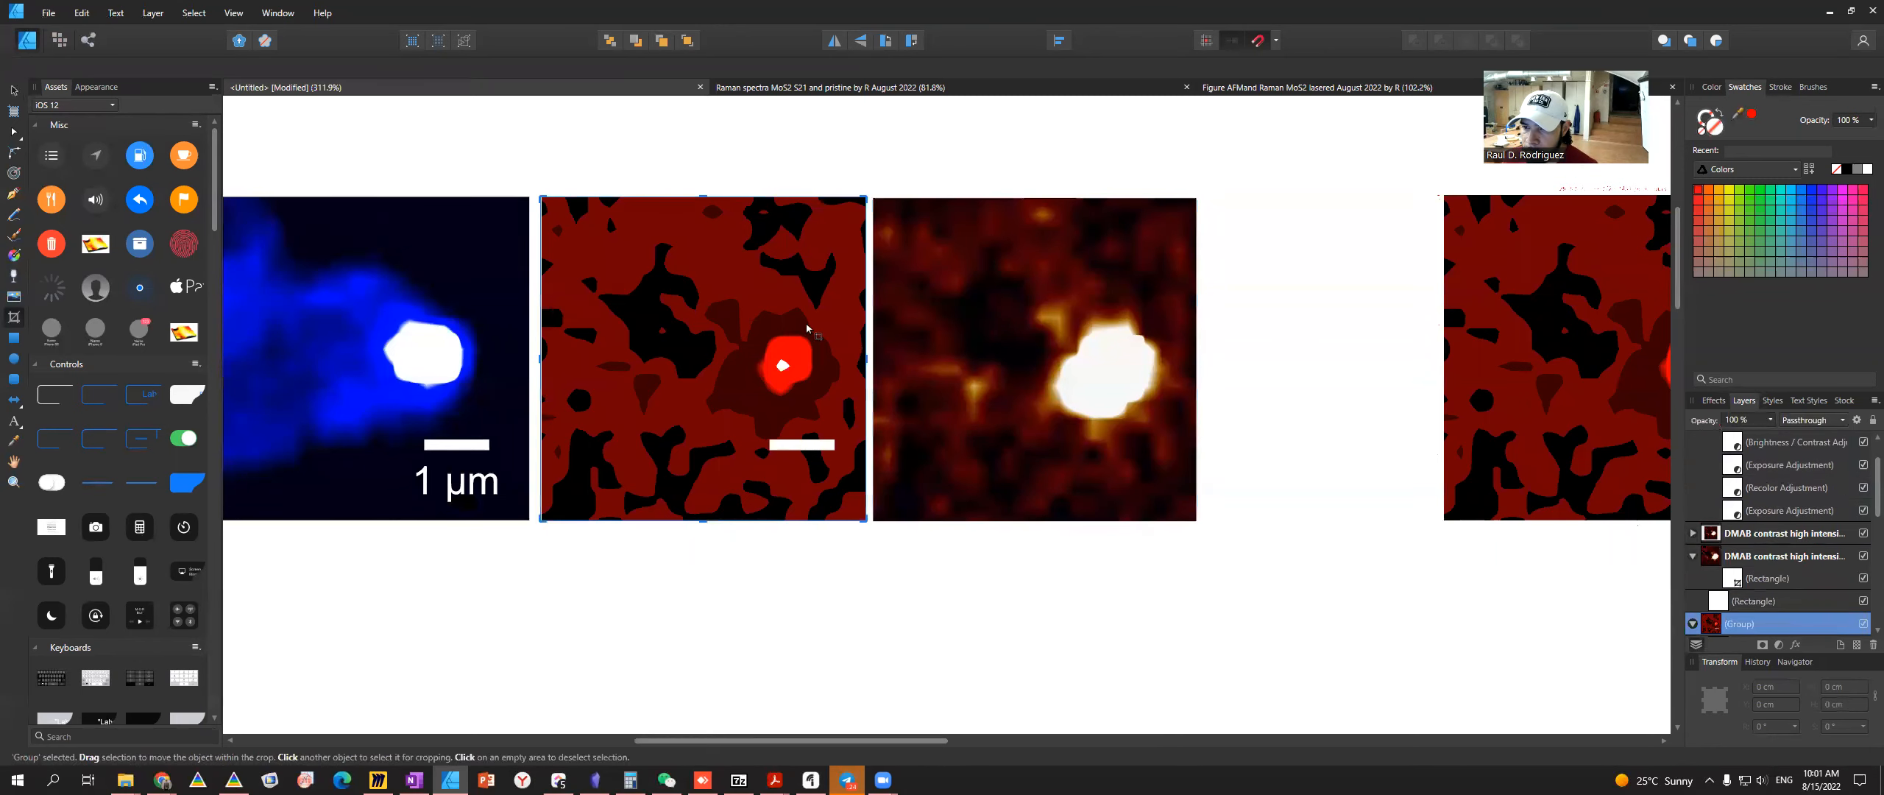
- Ungroup the red DMAB map and its scale bar completely
left_click(21, 90)
right_click(685, 286)
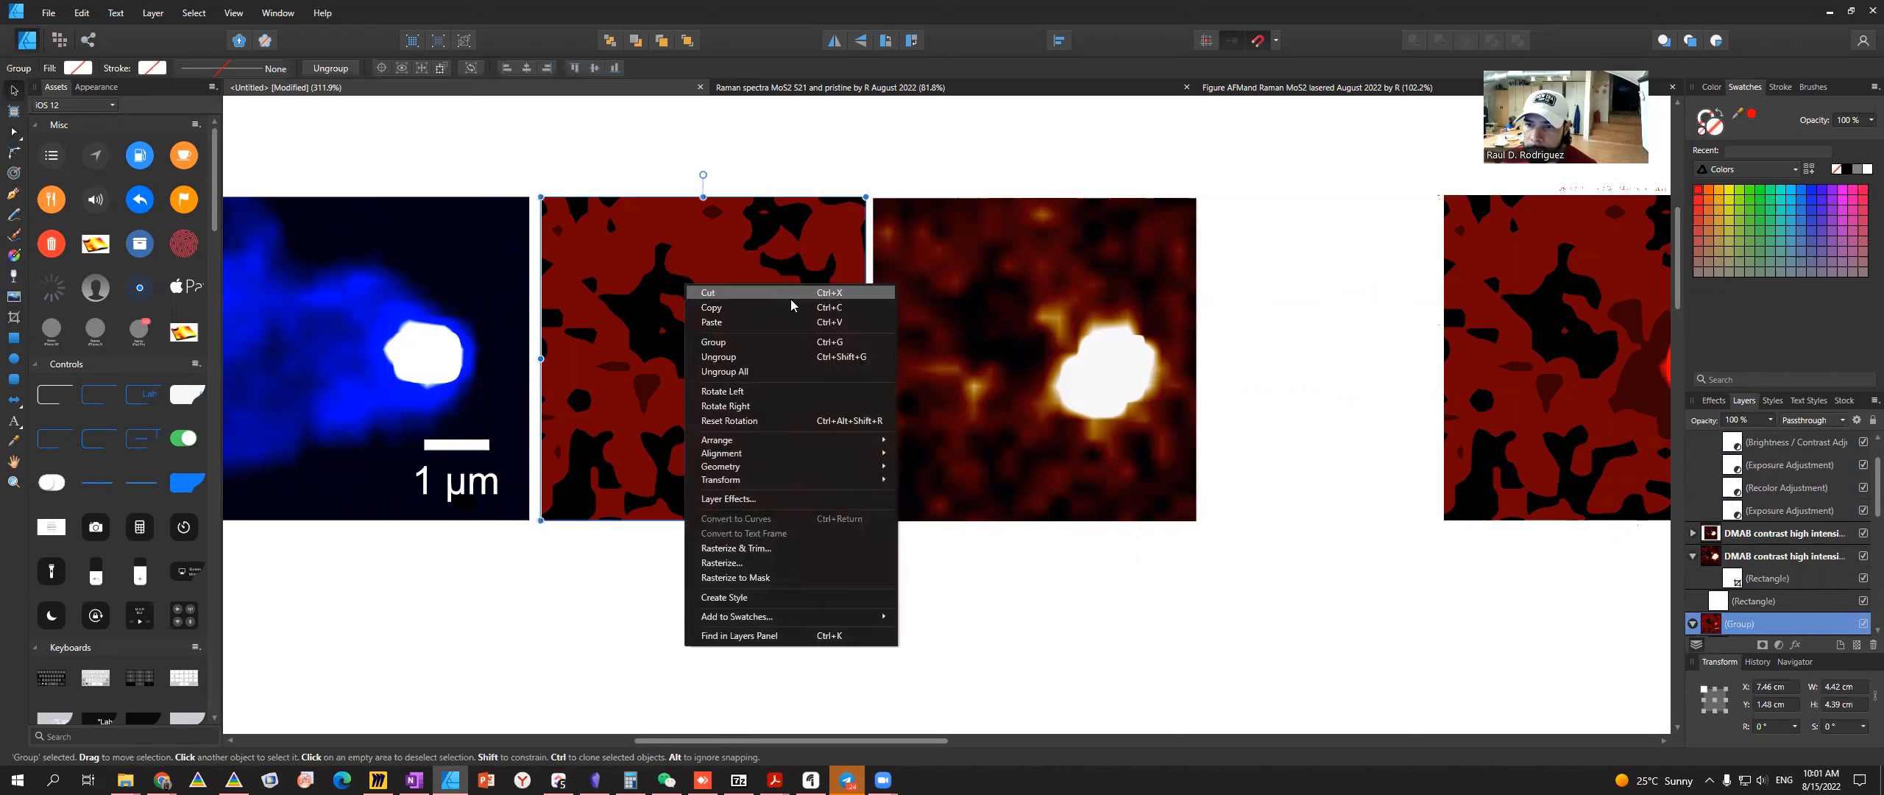
left_click(795, 371)
- Trim the contrast map's upper edge to Y 1.48 cm, giving a height of 4.39 cm that matches the red map
left_click(950, 437)
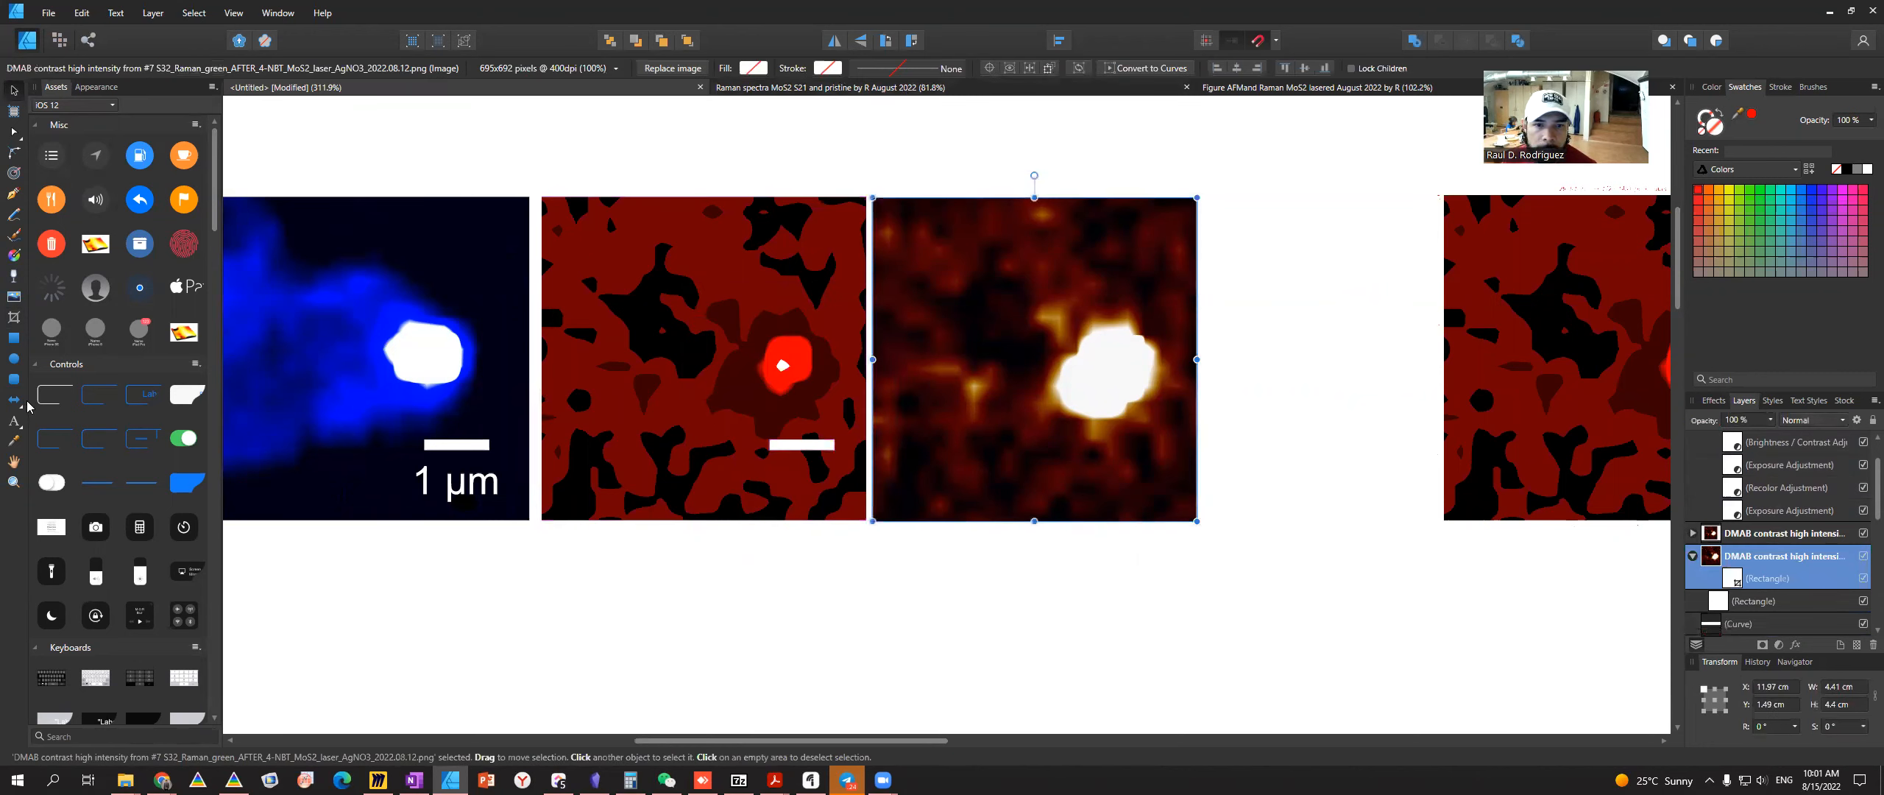
left_click(15, 317)
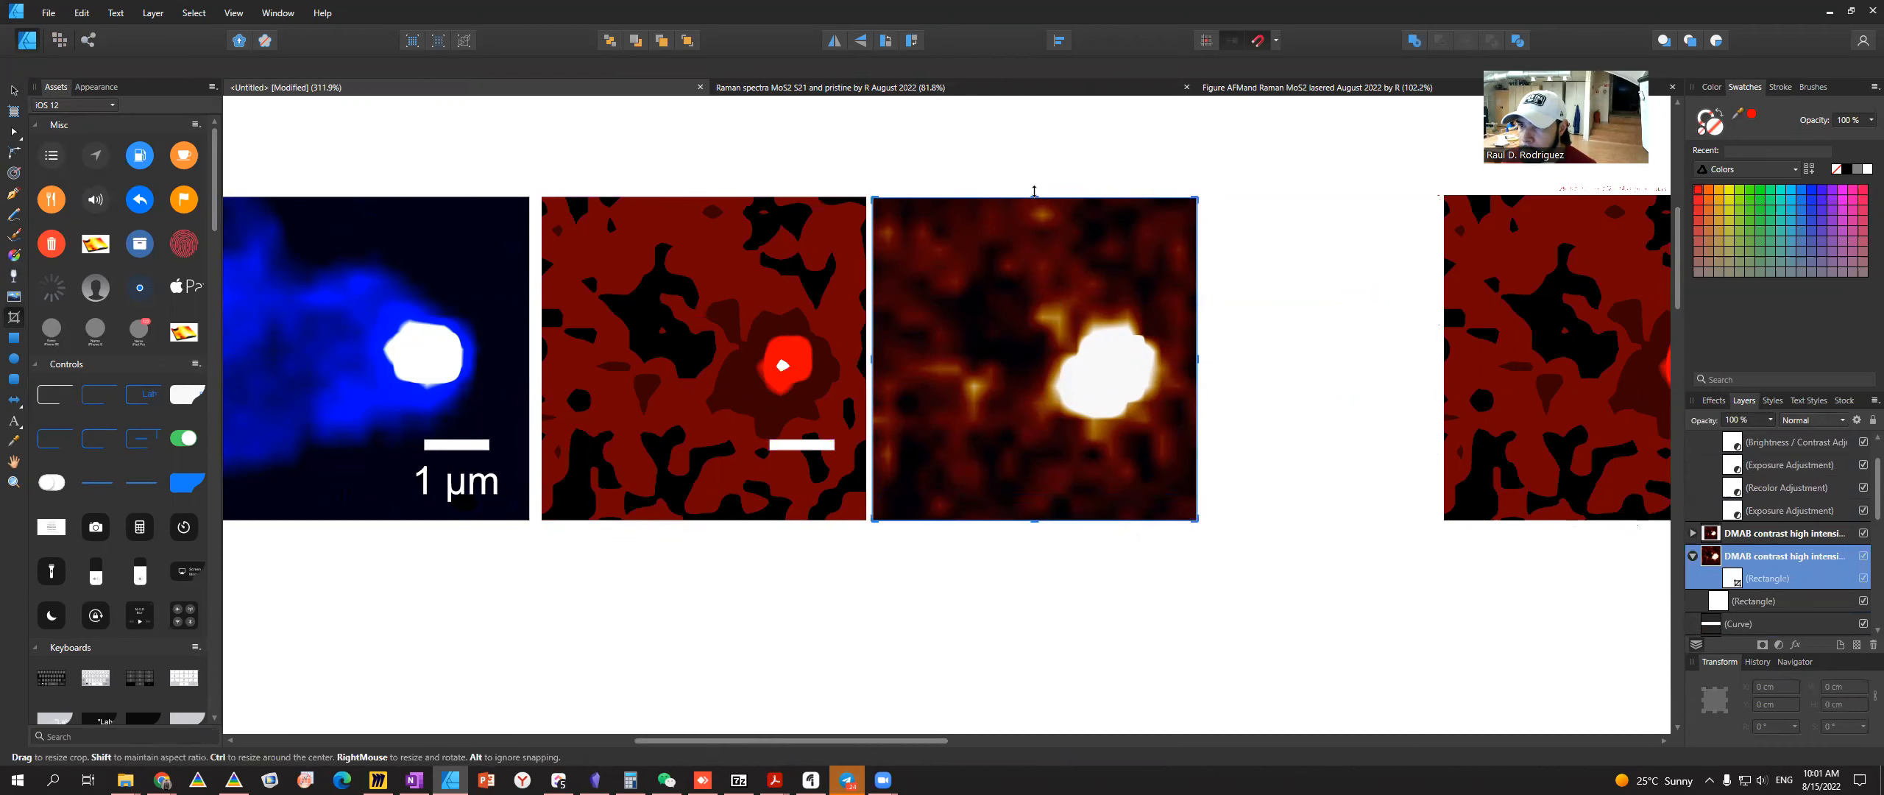
left_click(15, 90)
scroll(993, 324, "up", 5)
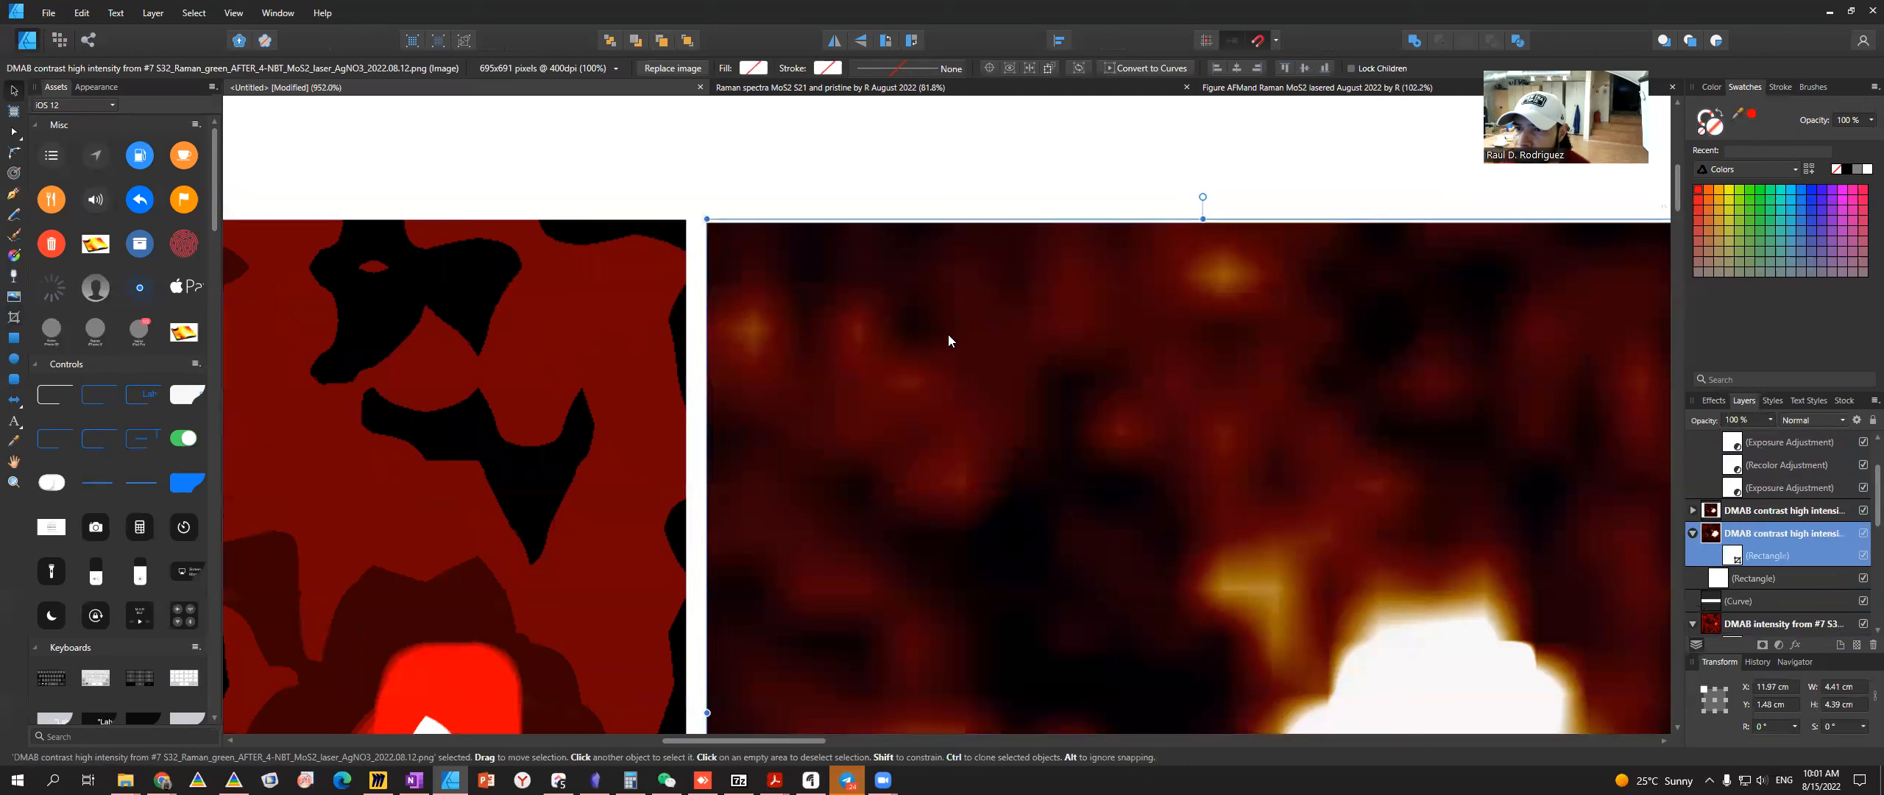
- Try nudging the contrast map up to Y 1.45 cm and compare its upper and lower edges with the red map
key("Up")
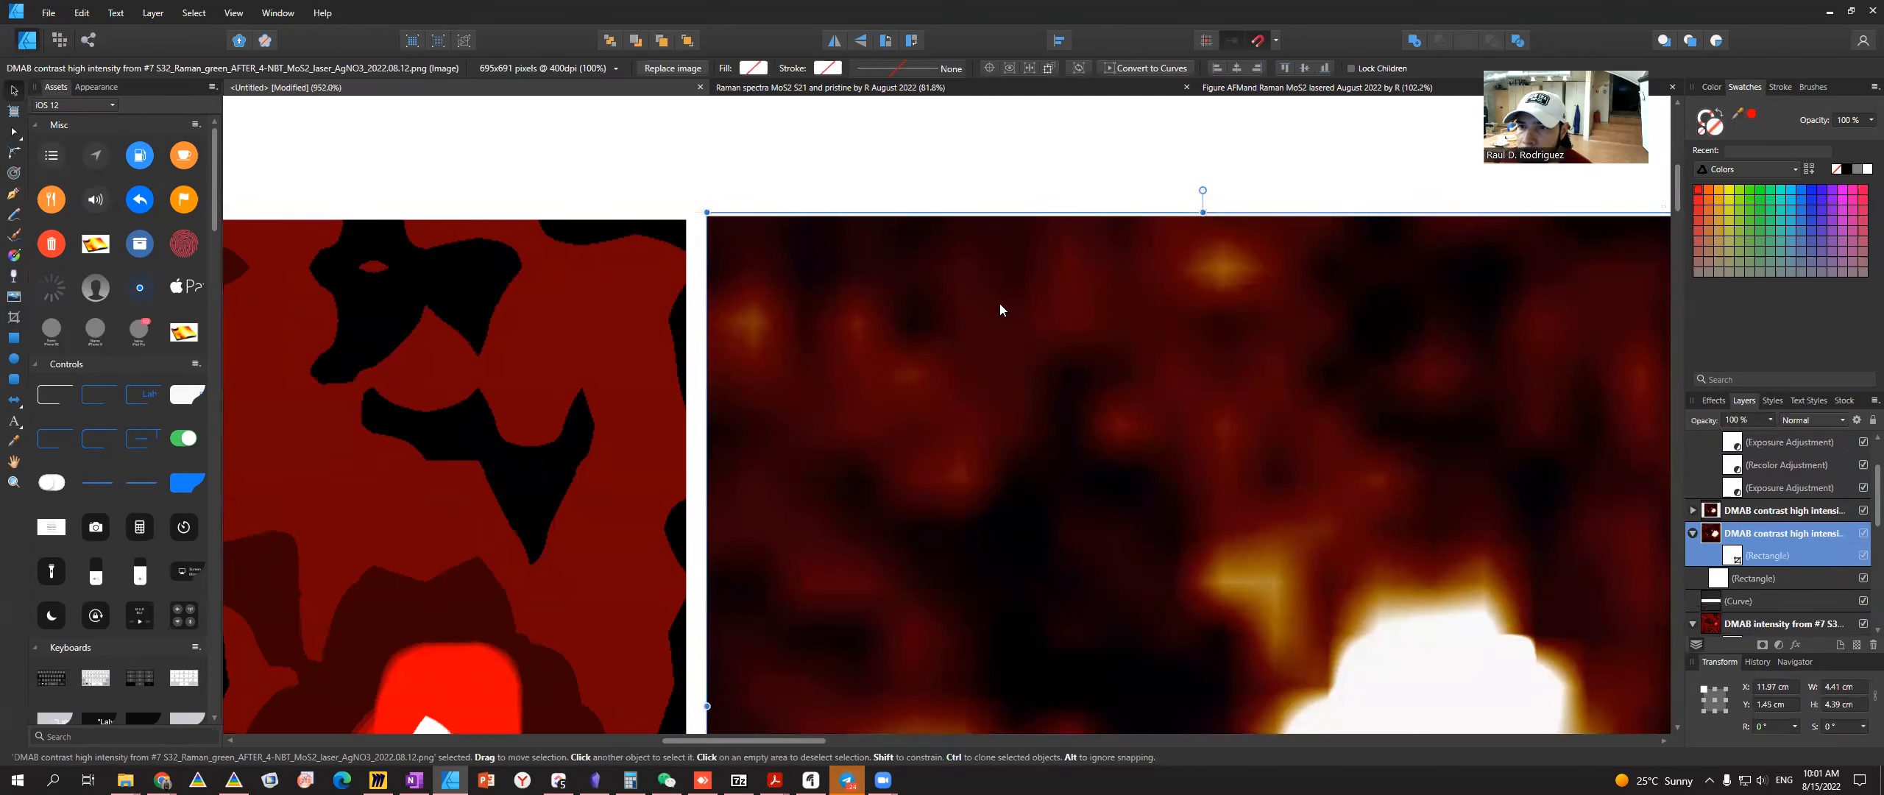
left_click_drag(1130, 358, 1131, 359)
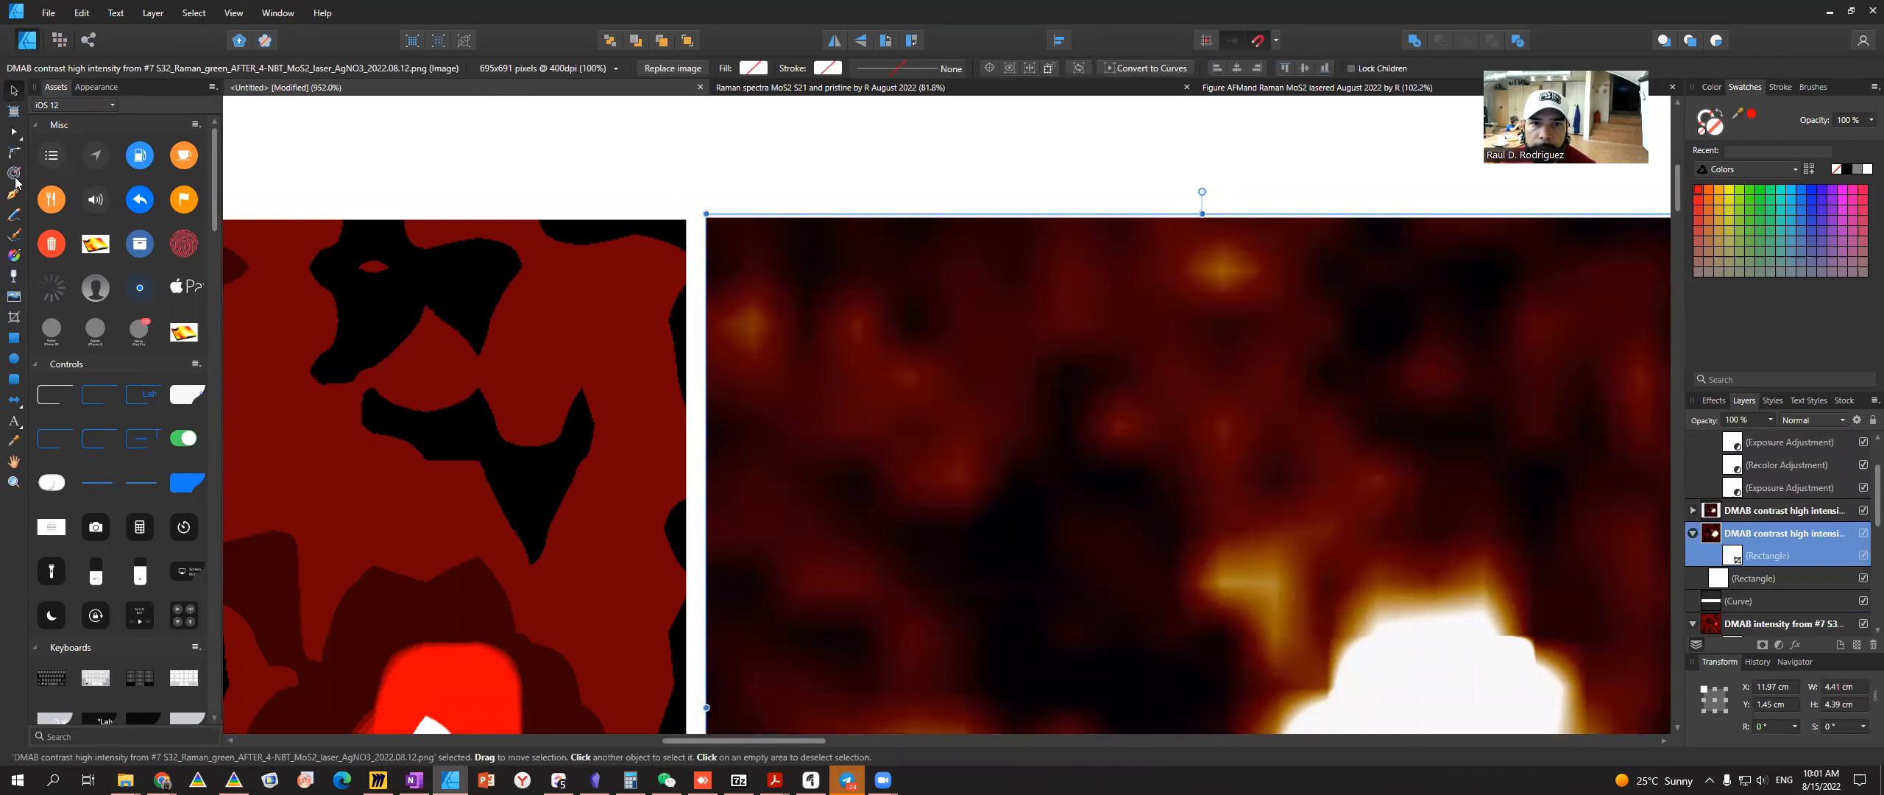
left_click(15, 318)
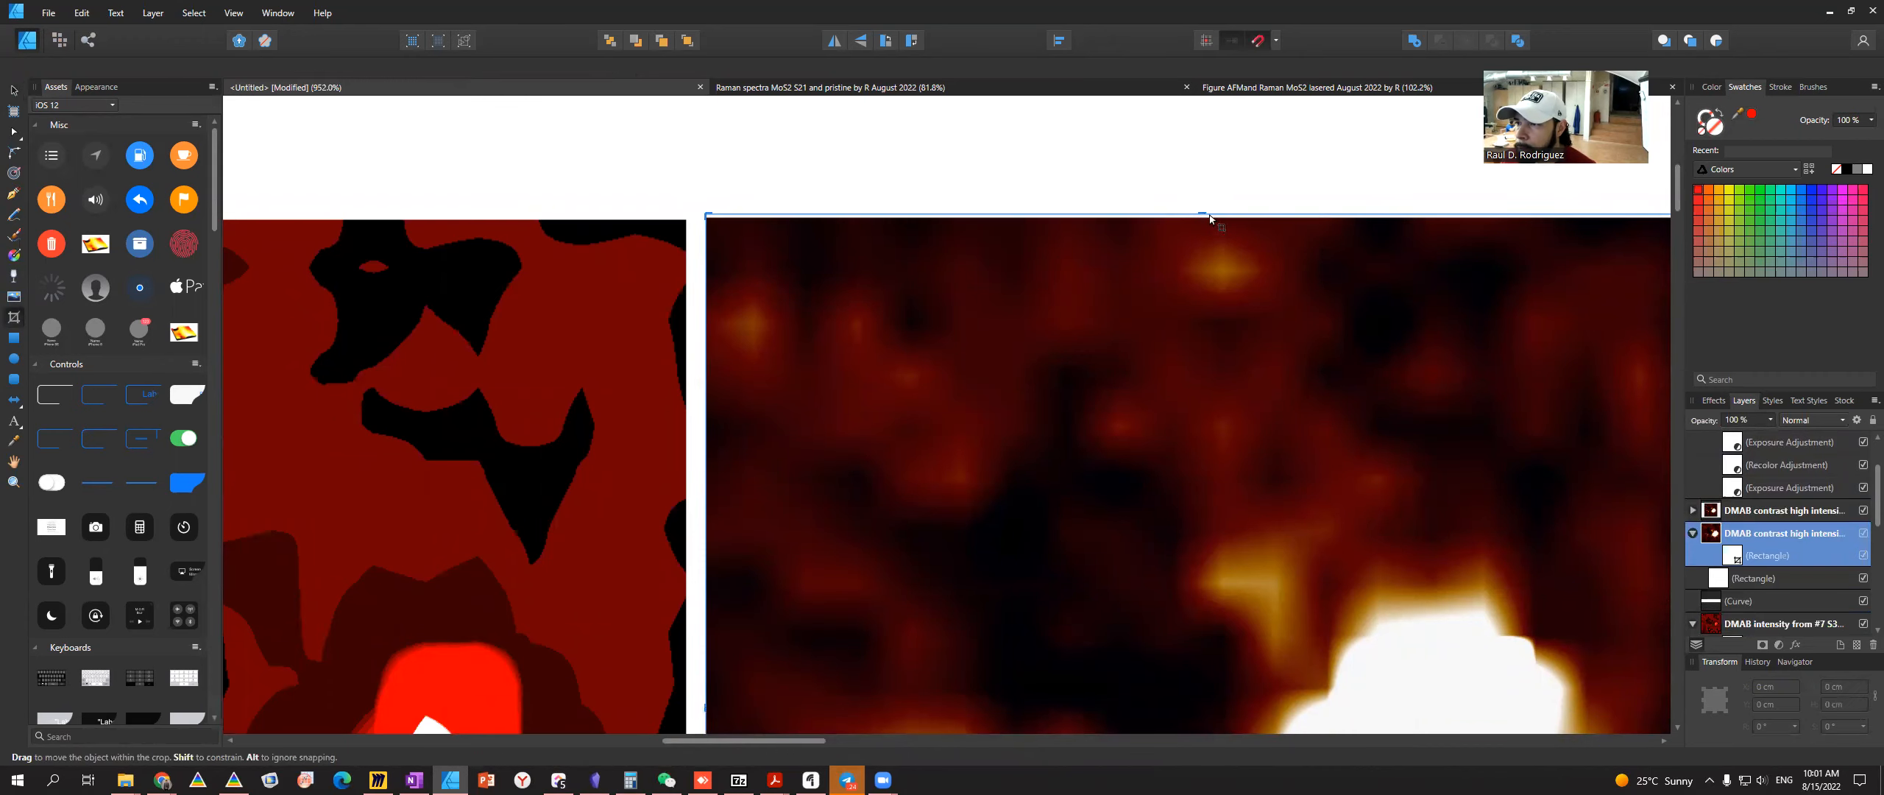
scroll(1210, 359, "down", 2)
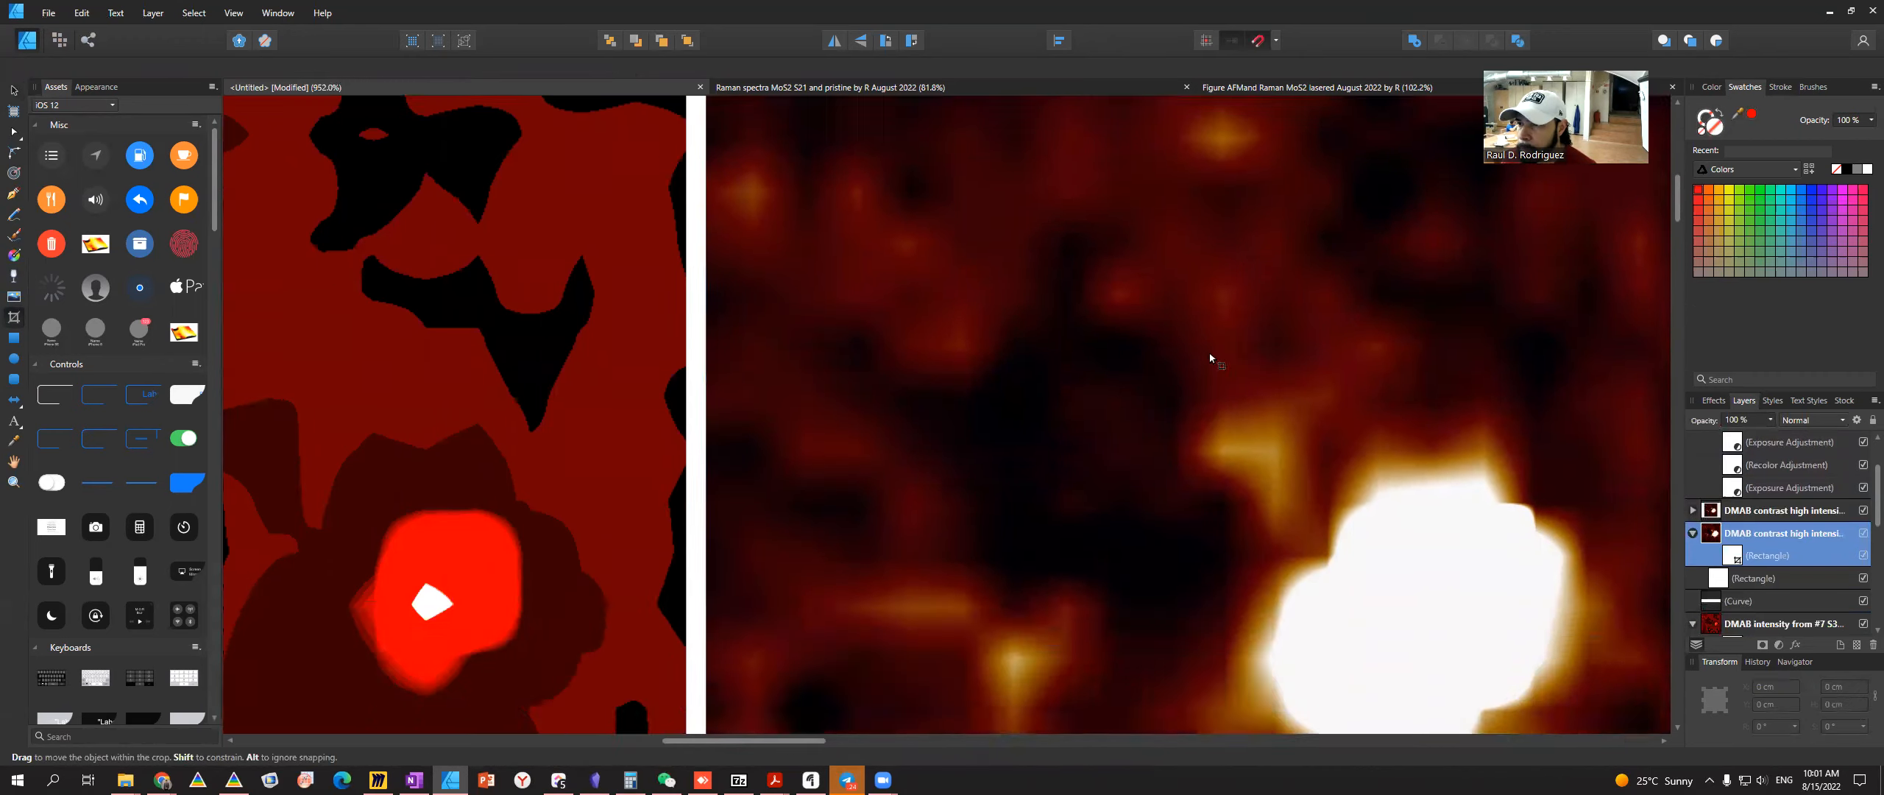
scroll(1210, 358, "down", 7)
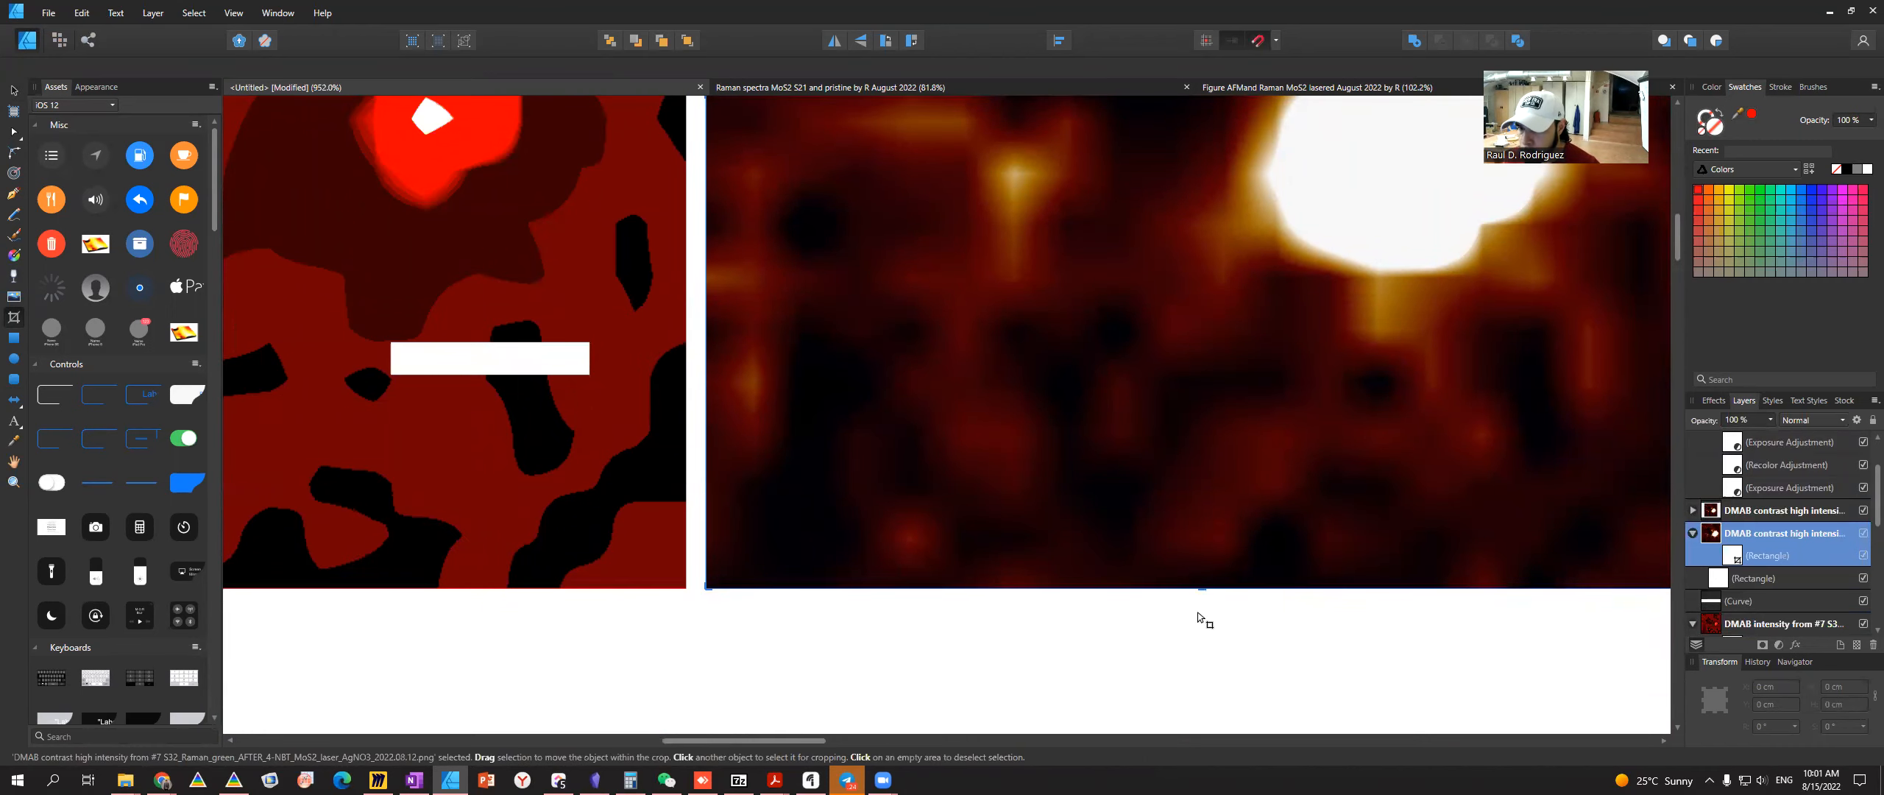
scroll(1202, 619, "down", 8)
left_click(14, 91)
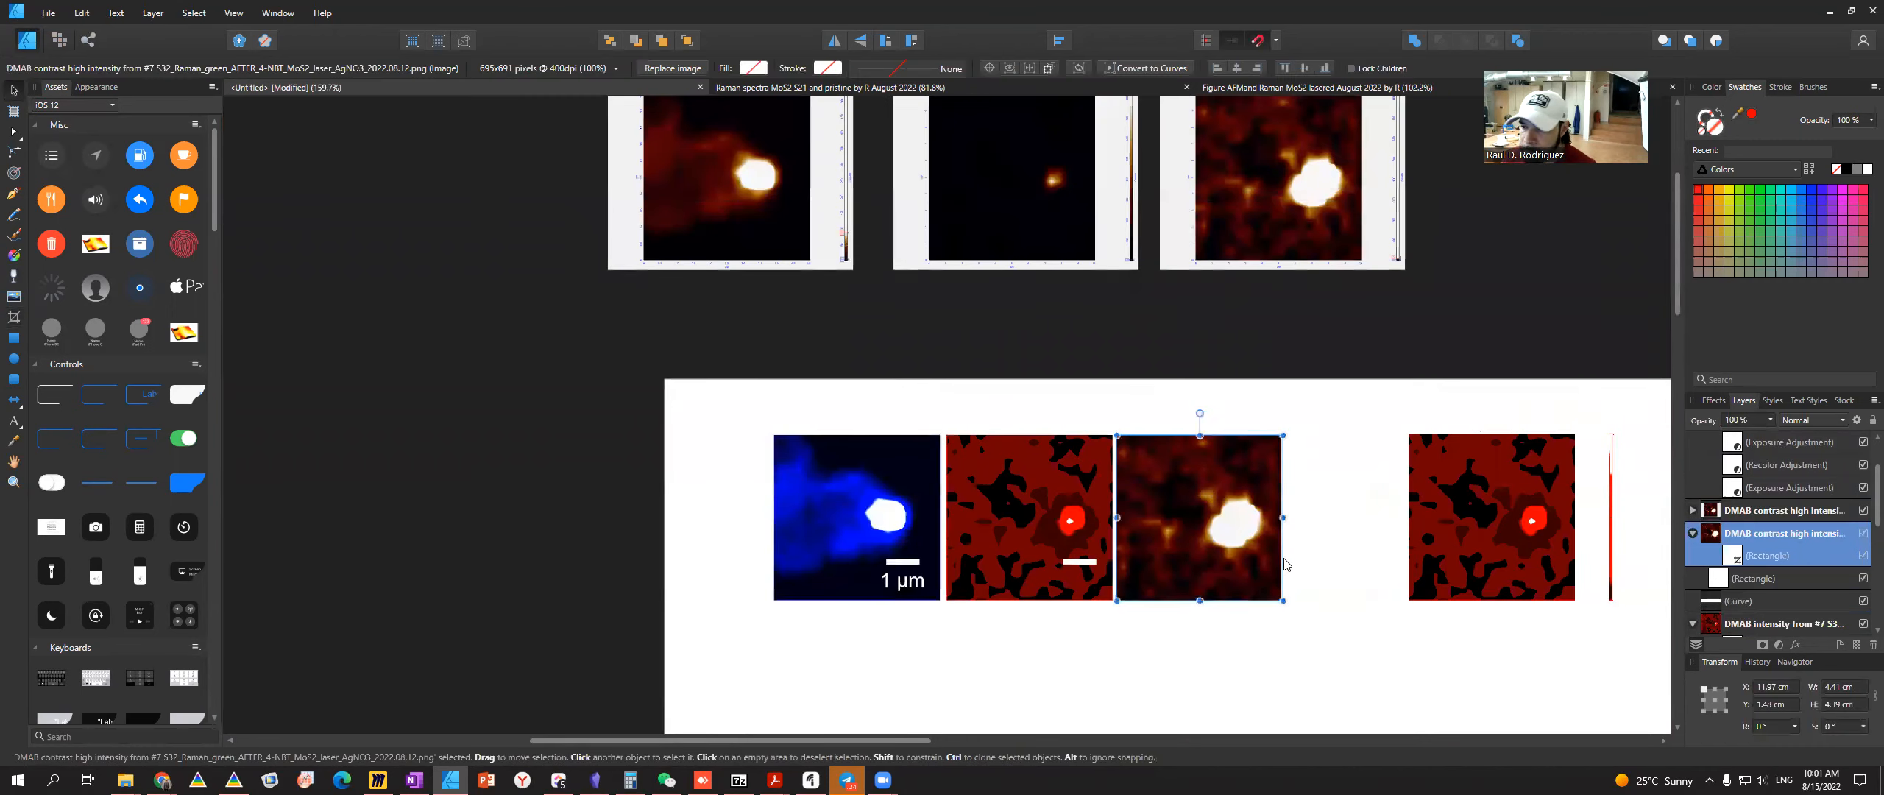
- Move the contrast map directly beneath the red map with touching edges, at X 7.49 cm and Y 5.87 cm
scroll(1206, 461, "down", 1)
left_click_drag(1206, 460, 1088, 585)
scroll(1097, 592, "up", 6)
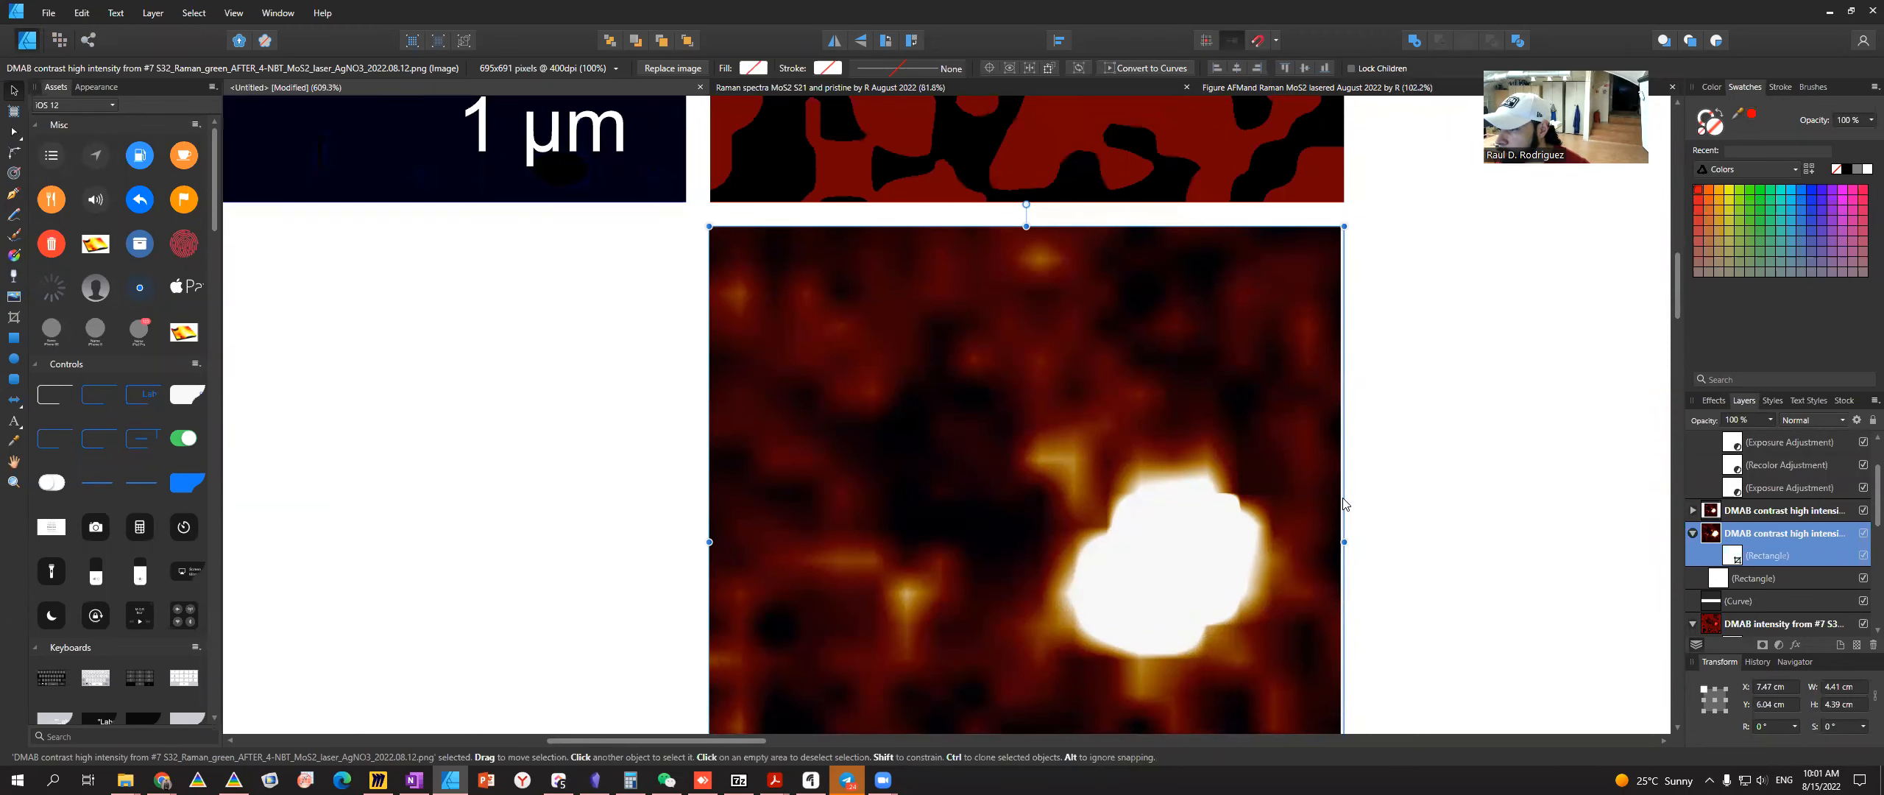
left_click_drag(1290, 371, 1293, 366)
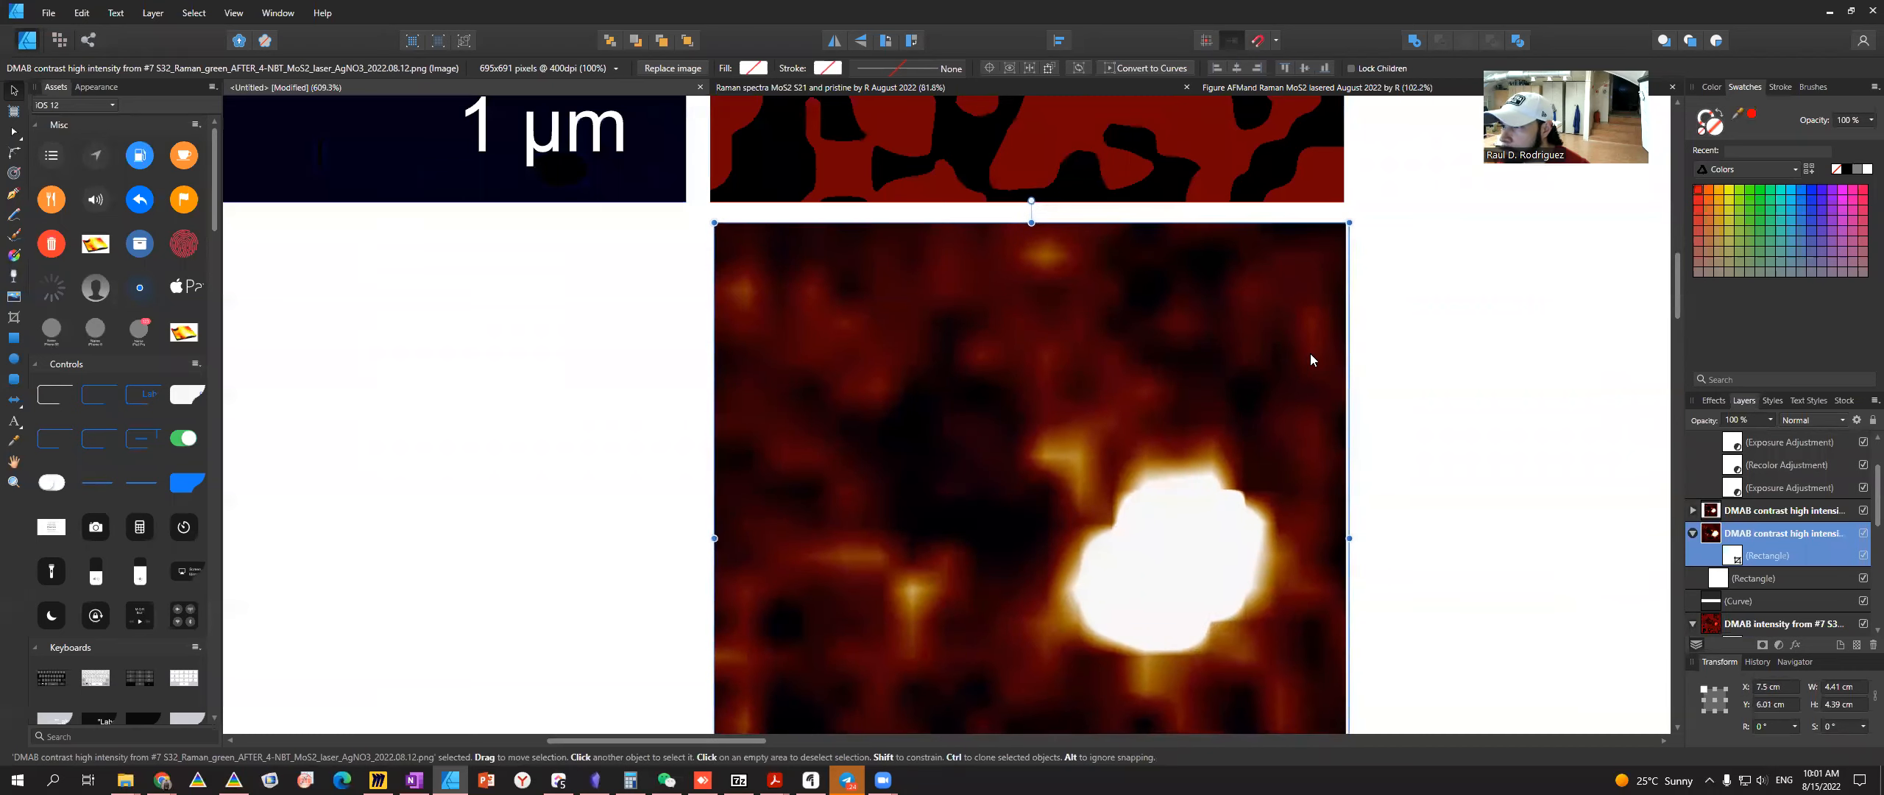
scroll(1310, 353, "up", 4)
scroll(1311, 360, "up", 5)
left_click_drag(1326, 642, 1337, 529)
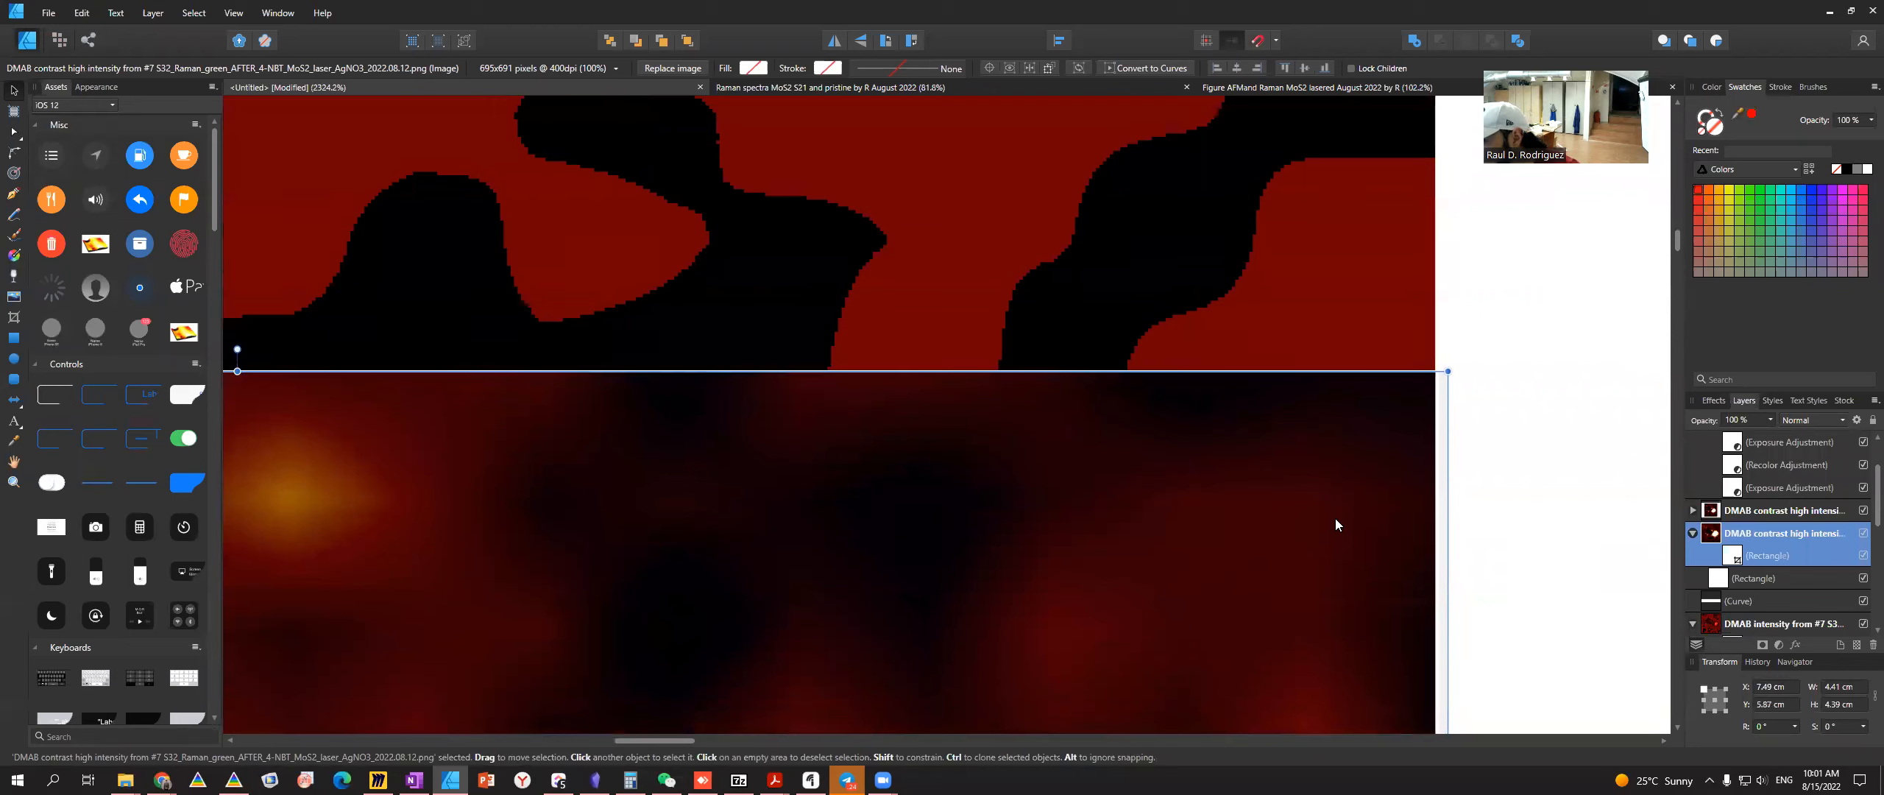
- Trim the contrast map's right edge to line up with the red map above and adjust its left crop edge
scroll(1245, 496, "down", 5)
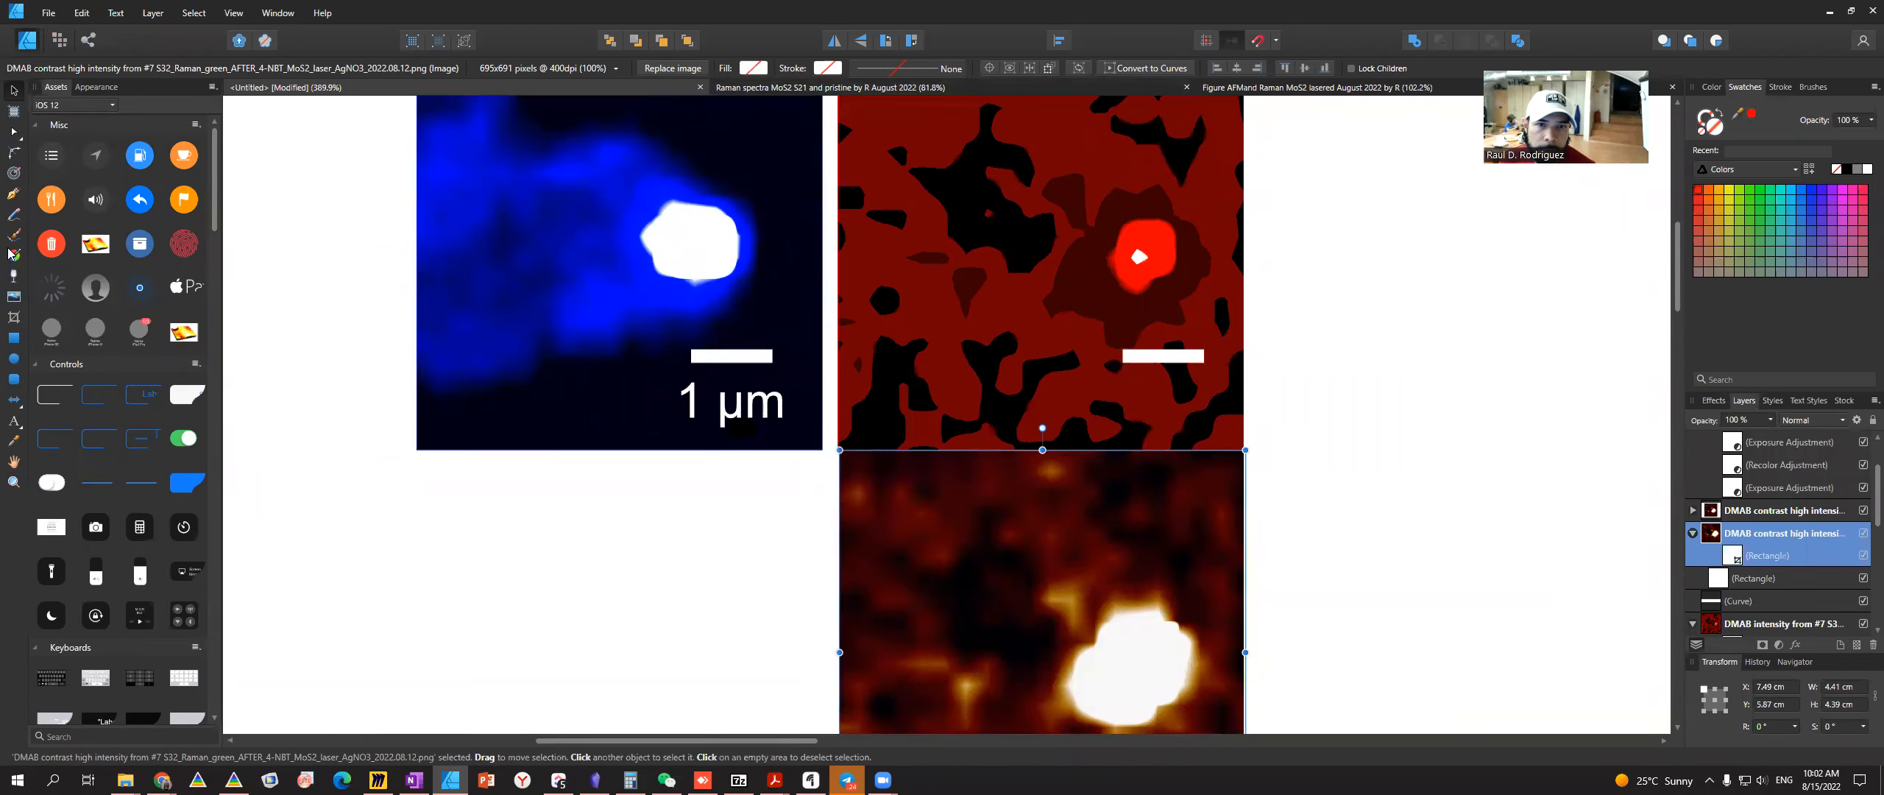
left_click(15, 318)
left_click_drag(1245, 652, 1244, 654)
scroll(843, 559, "down", 3)
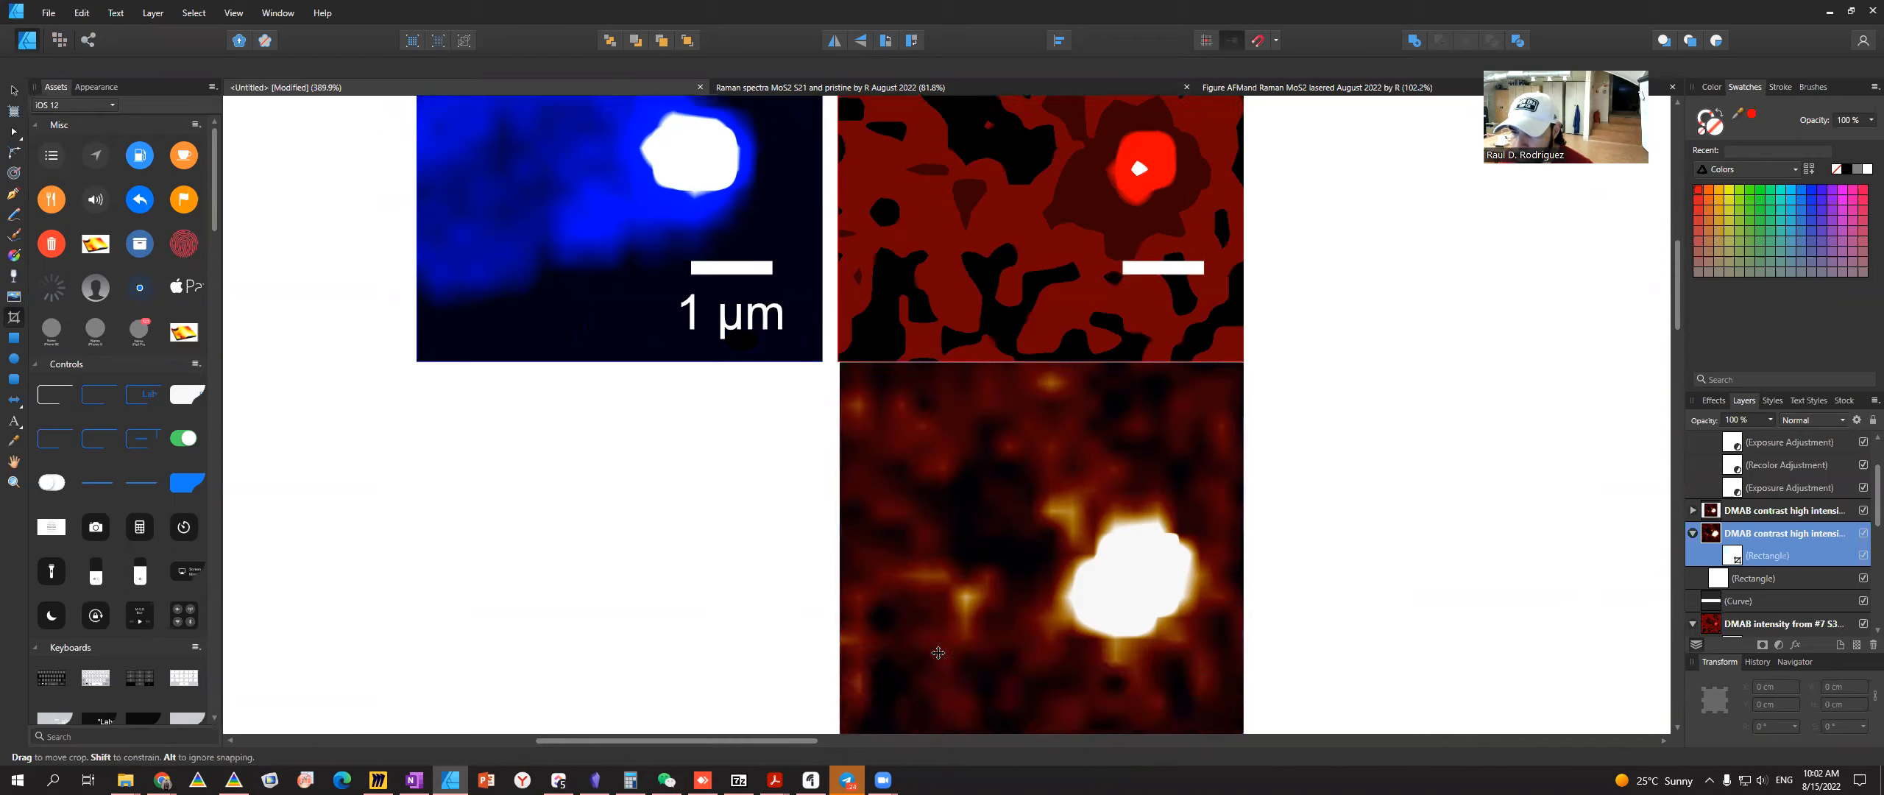
left_click_drag(839, 540, 839, 545)
scroll(839, 544, "down", 2)
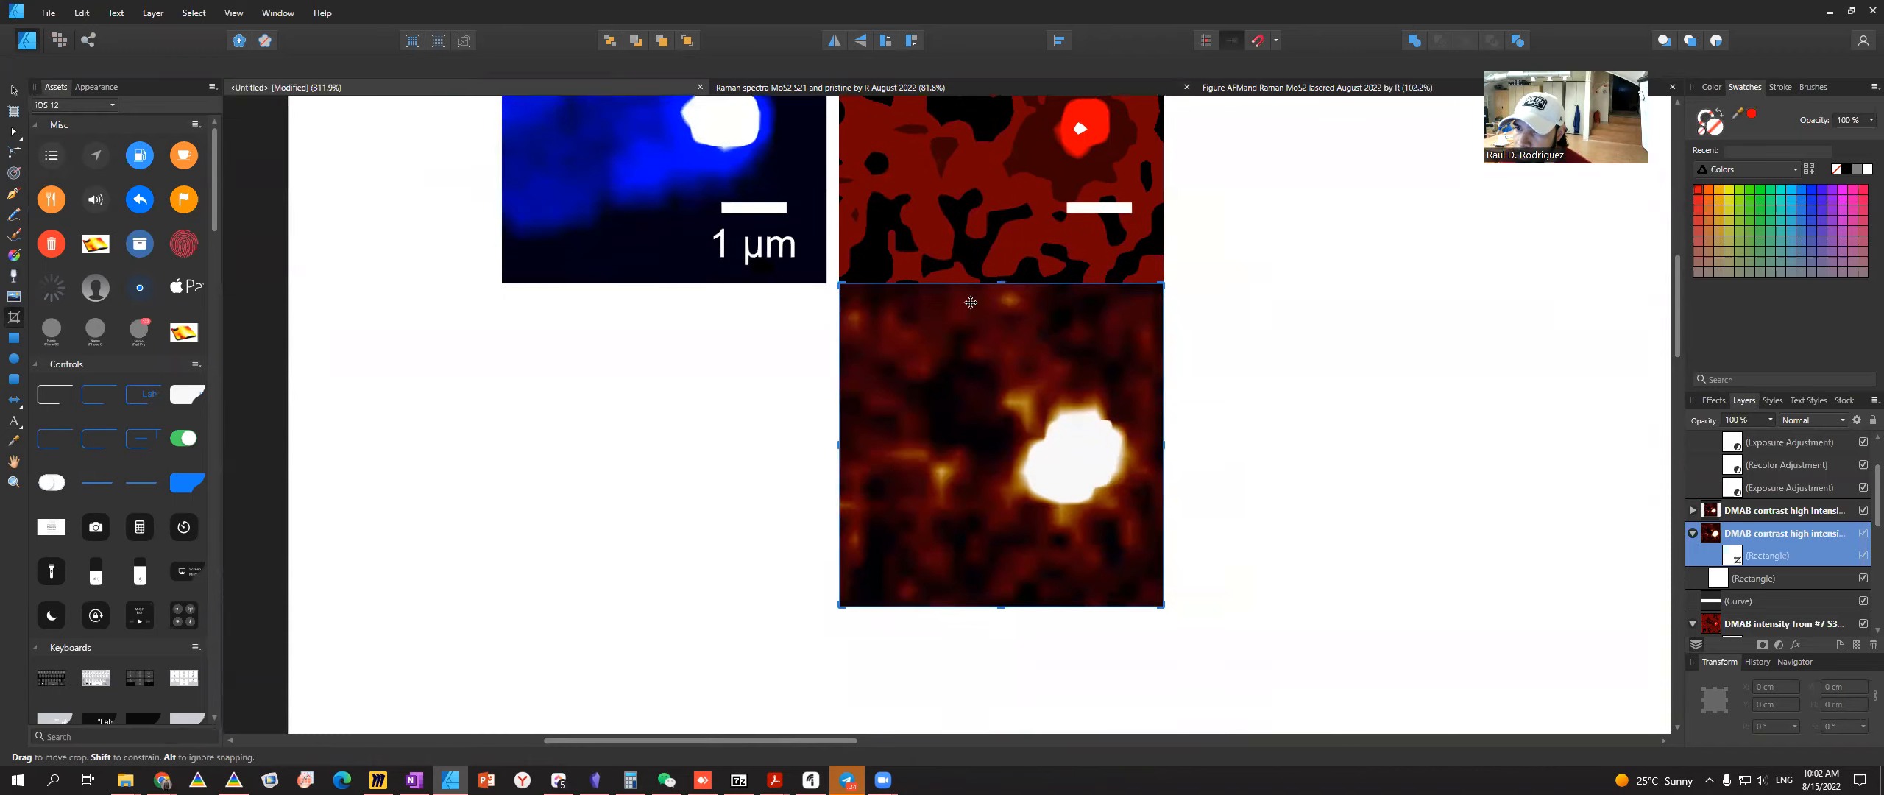
left_click_drag(837, 552, 837, 552)
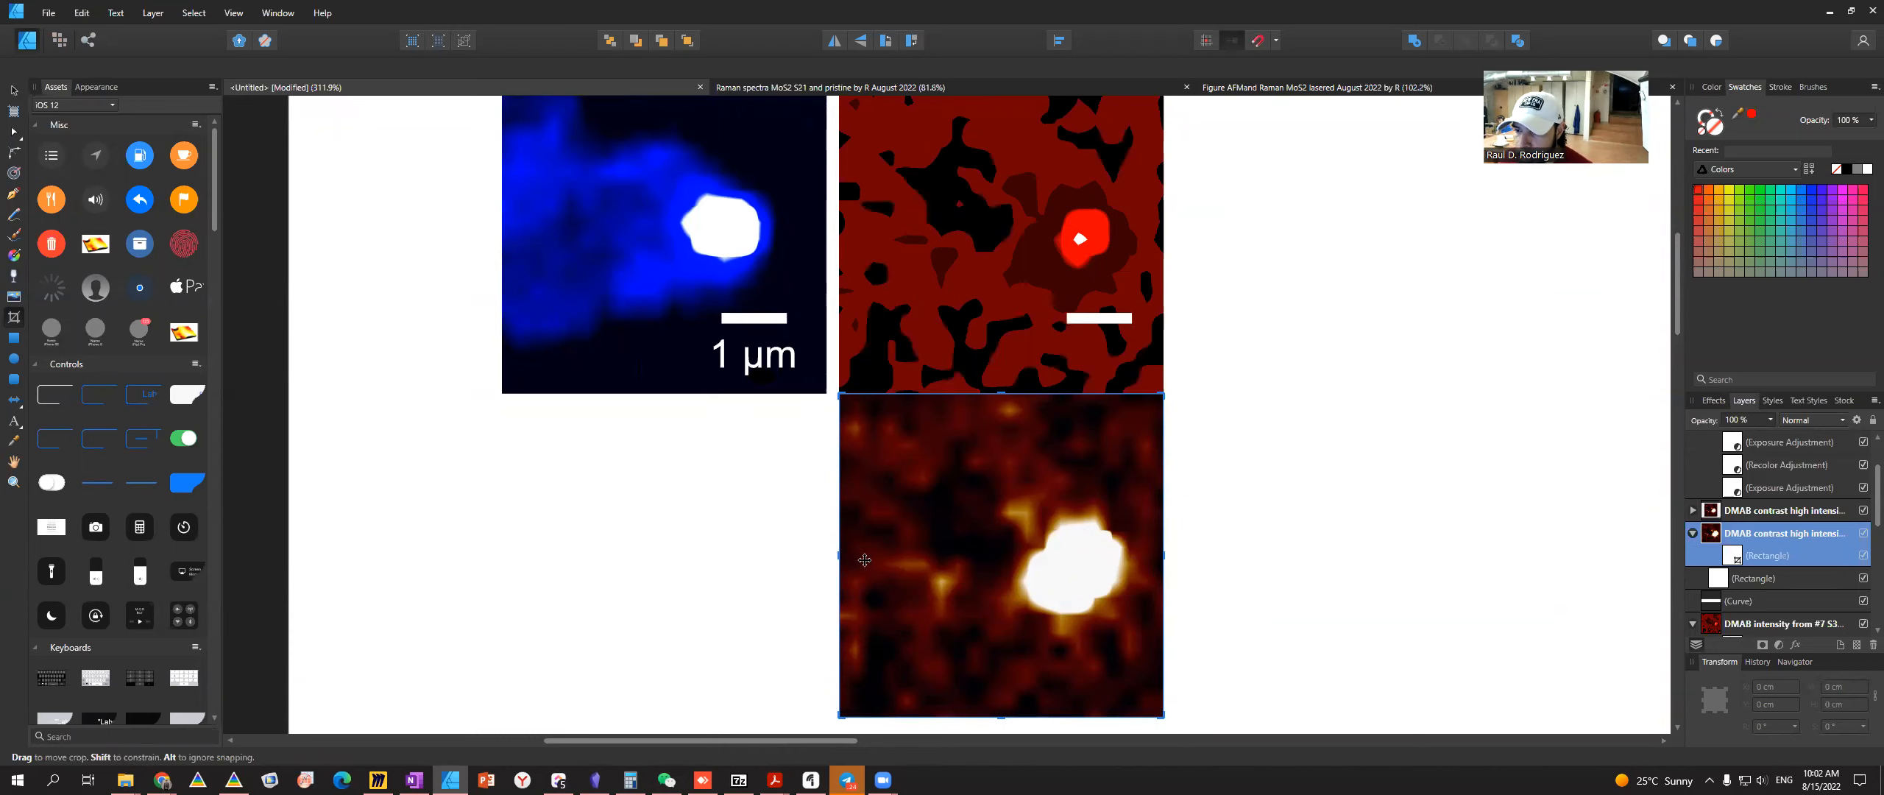
left_click(833, 547)
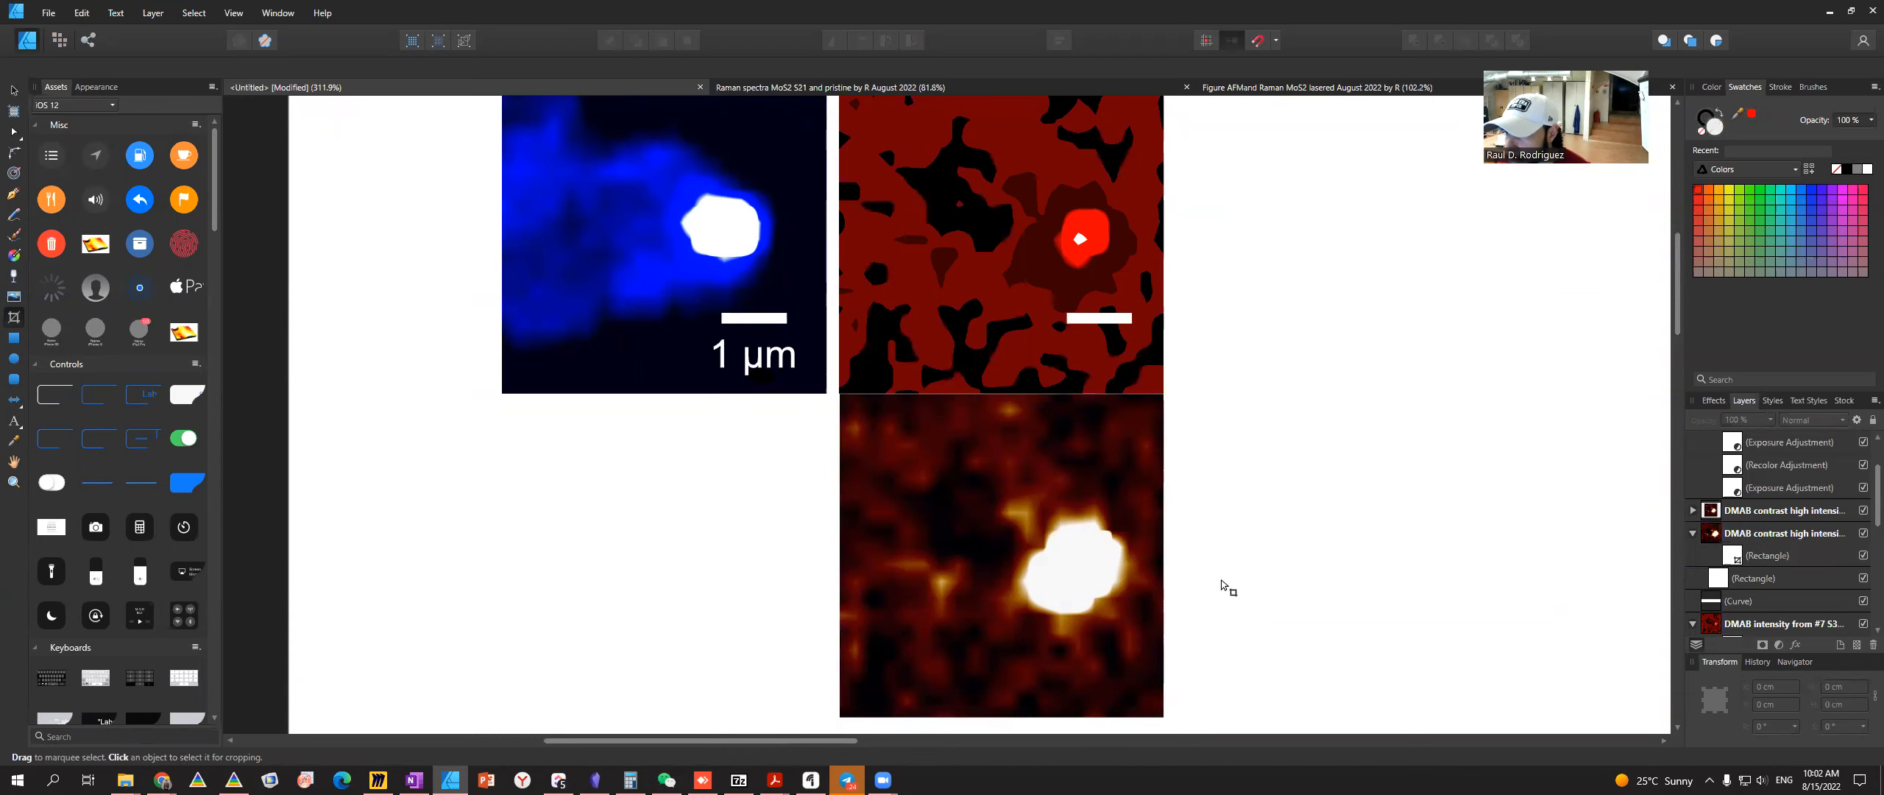
- Extend the contrast map's left crop edge to the red map's left edge, giving a width of 4.42 cm
scroll(907, 495, "up", 5)
left_click(891, 493)
scroll(892, 543, "down", 2)
scroll(862, 548, "down", 5)
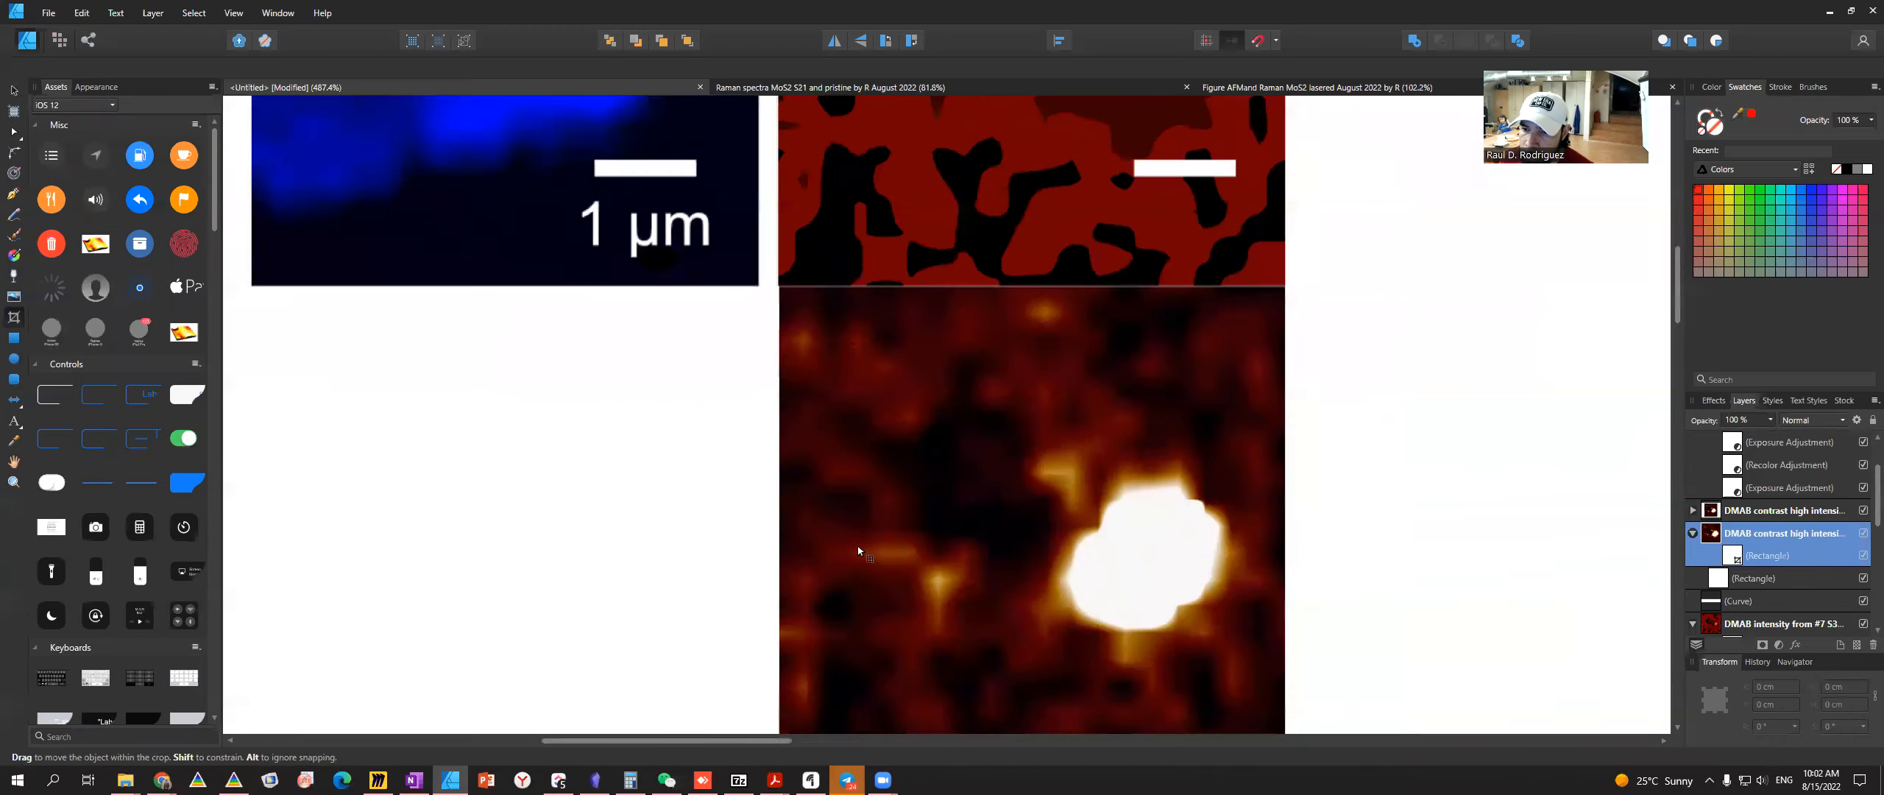
left_click_drag(795, 540, 795, 541)
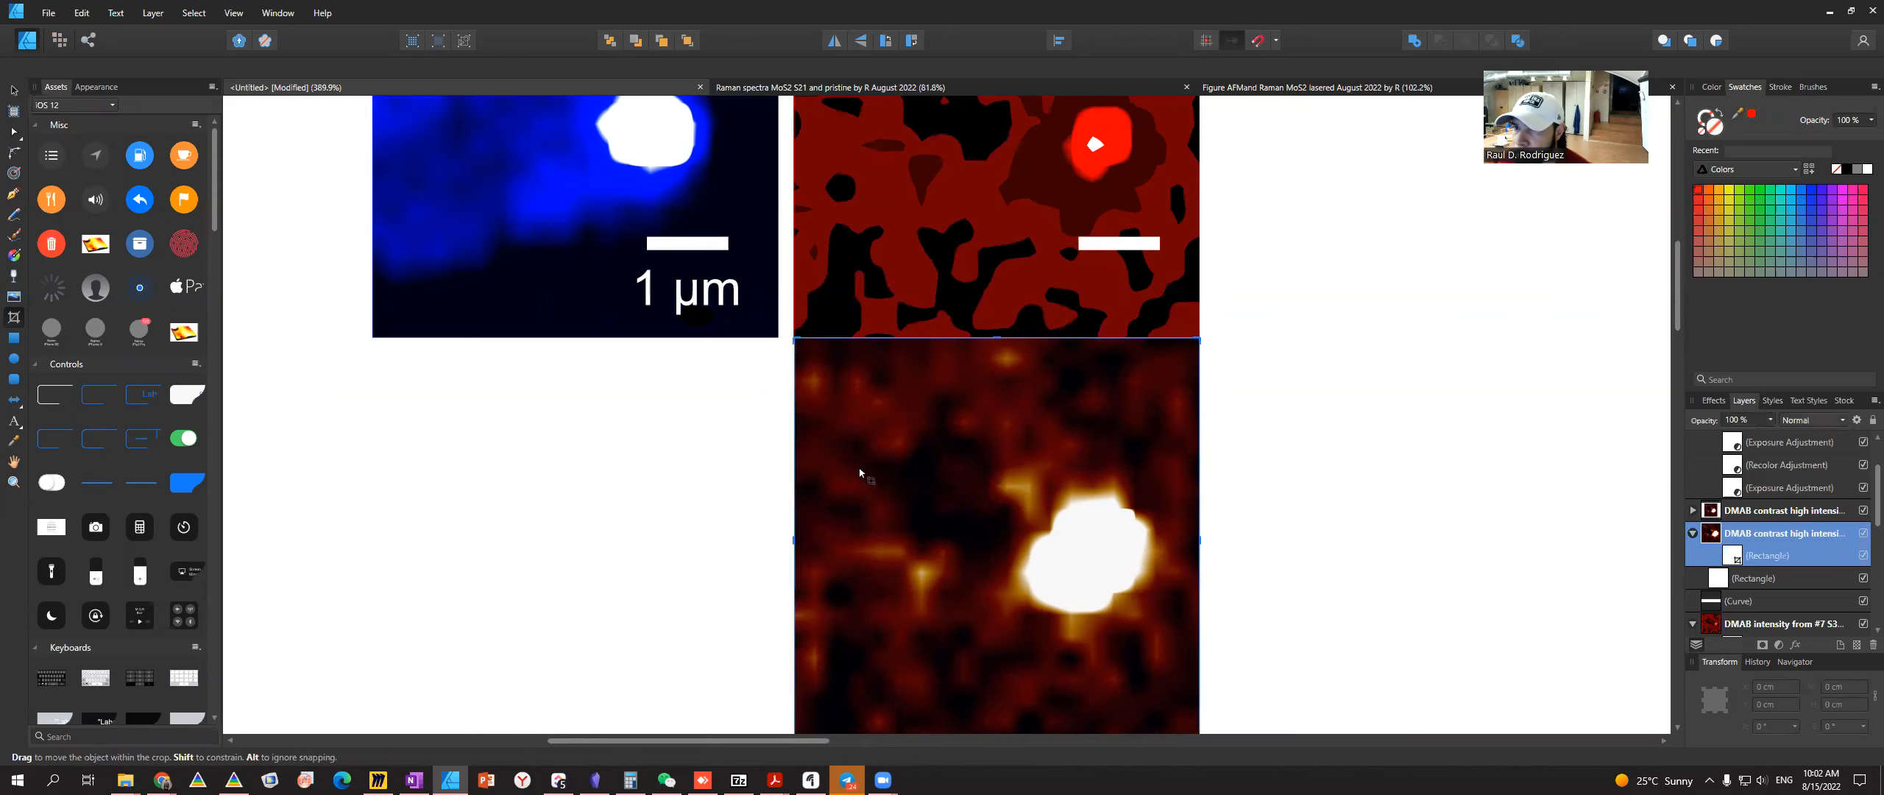
scroll(859, 473, "up", 2)
left_click(934, 366)
left_click(925, 535)
scroll(839, 640, "down", 3)
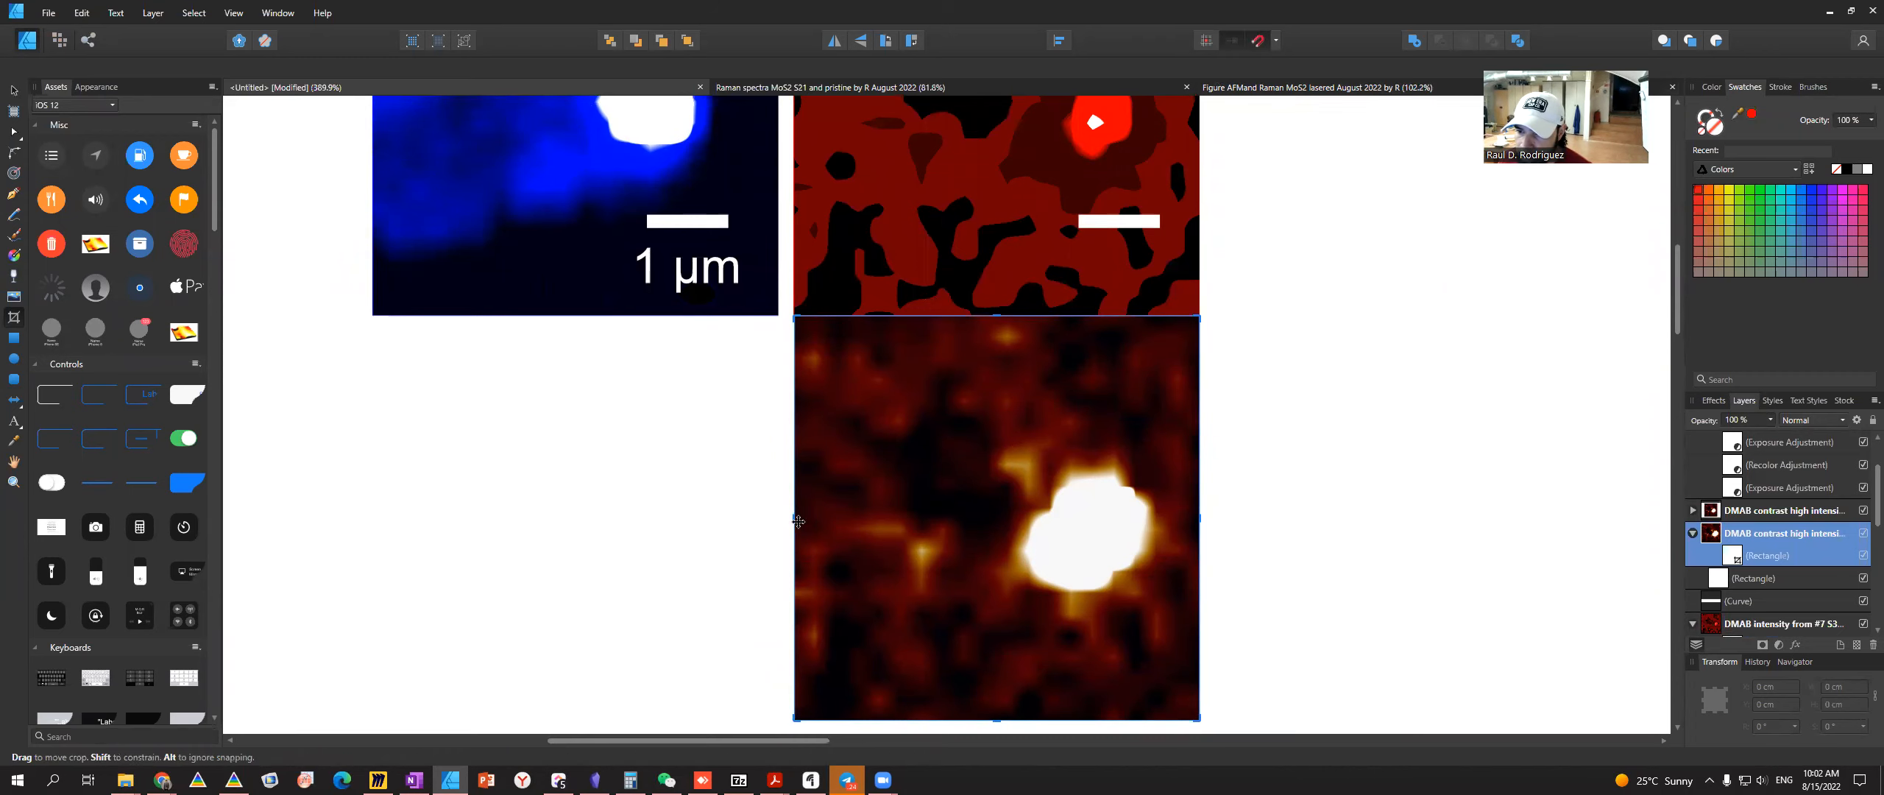
left_click_drag(795, 518, 793, 518)
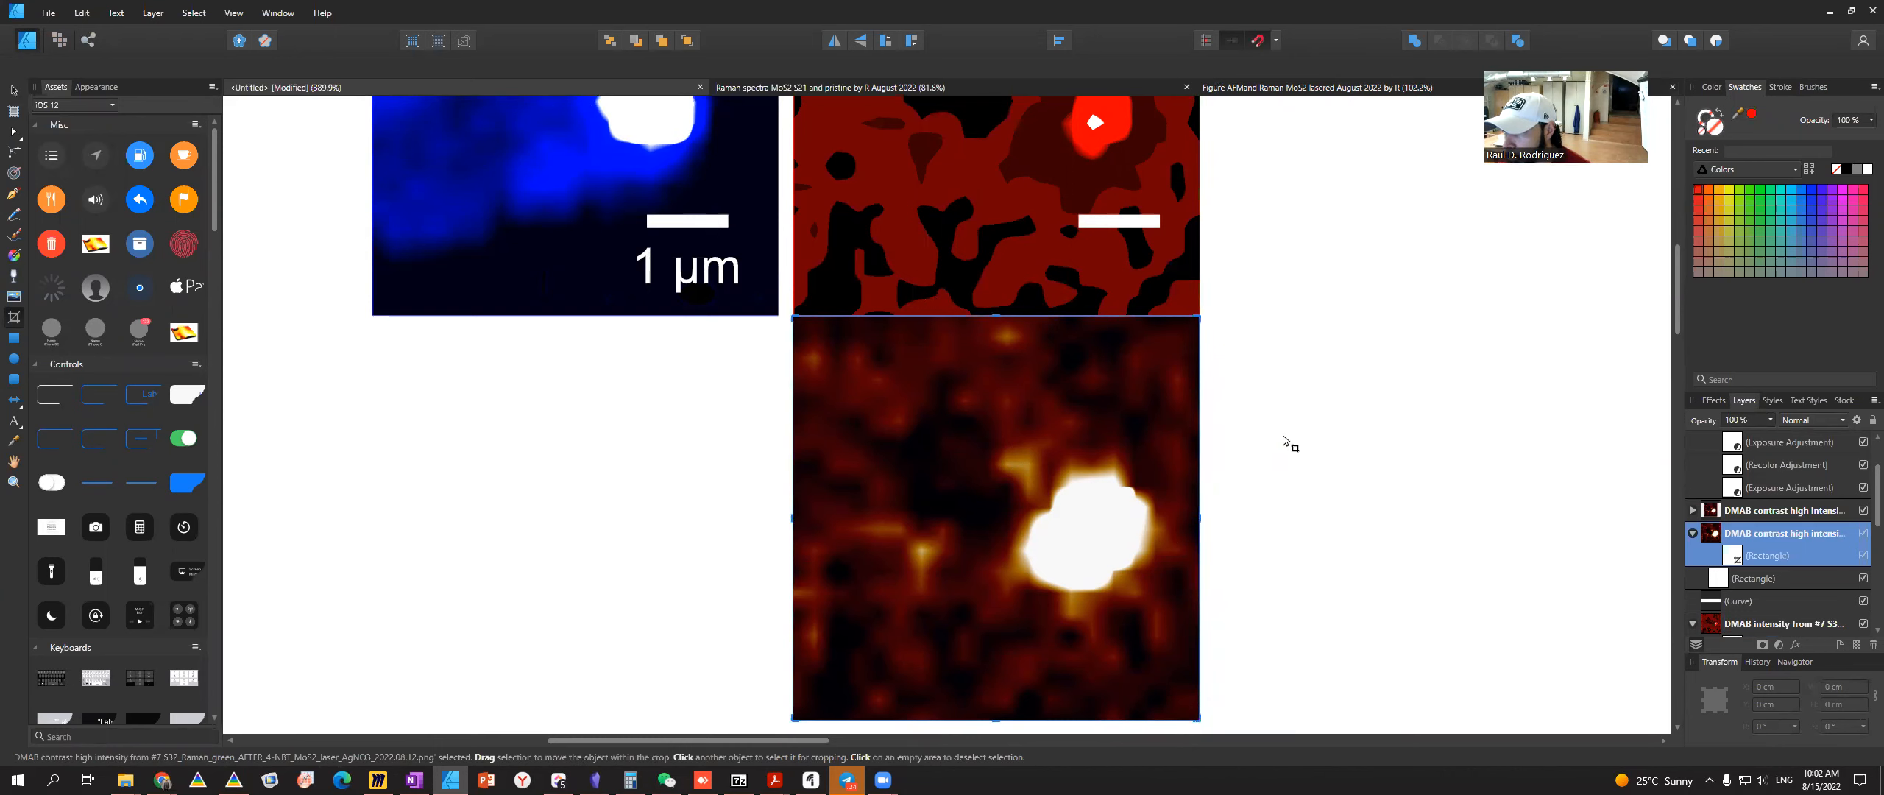
- Move the contrast map back into the top row between the two red maps, at X 13.3 cm and Y 1.48 cm
scroll(1219, 412, "down", 5)
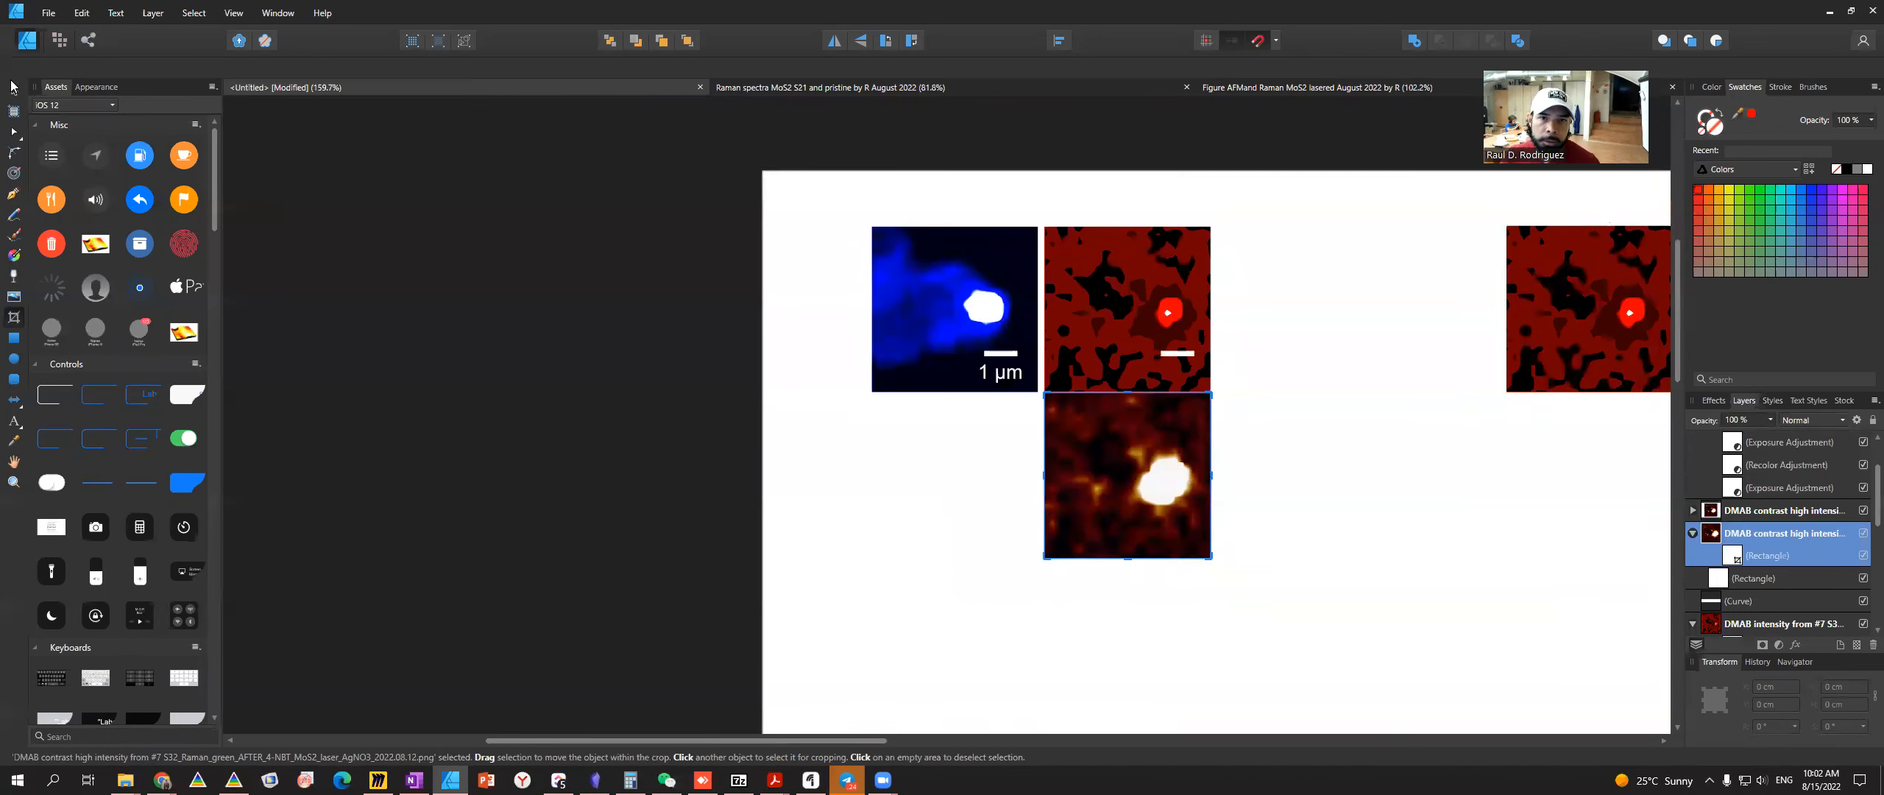
left_click(13, 89)
left_click_drag(1151, 483, 1370, 312)
left_click(1458, 310)
- Transfer the brightness/contrast, recolor and one exposure adjustment from the rightmost red DMAB map to the DMAB contrast image in the layer stack
left_click(1584, 301)
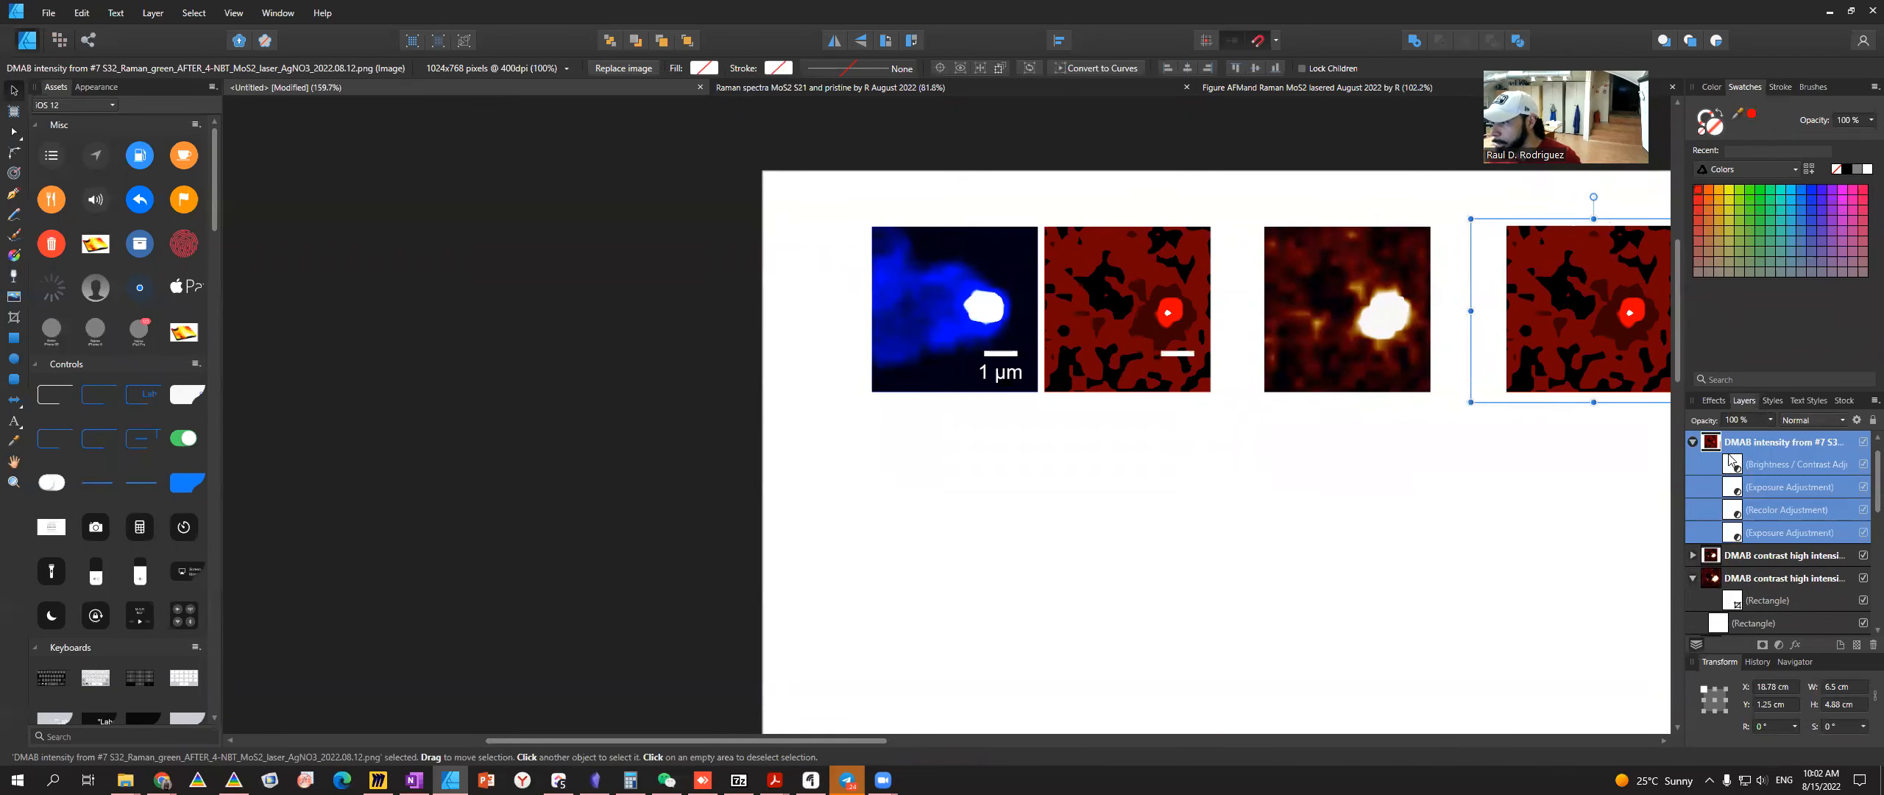
left_click_drag(1726, 467, 1737, 567)
left_click(1773, 465)
left_click_drag(1730, 471, 1766, 564)
left_click(1746, 465)
left_click_drag(1750, 484, 1754, 518)
left_click(1752, 515)
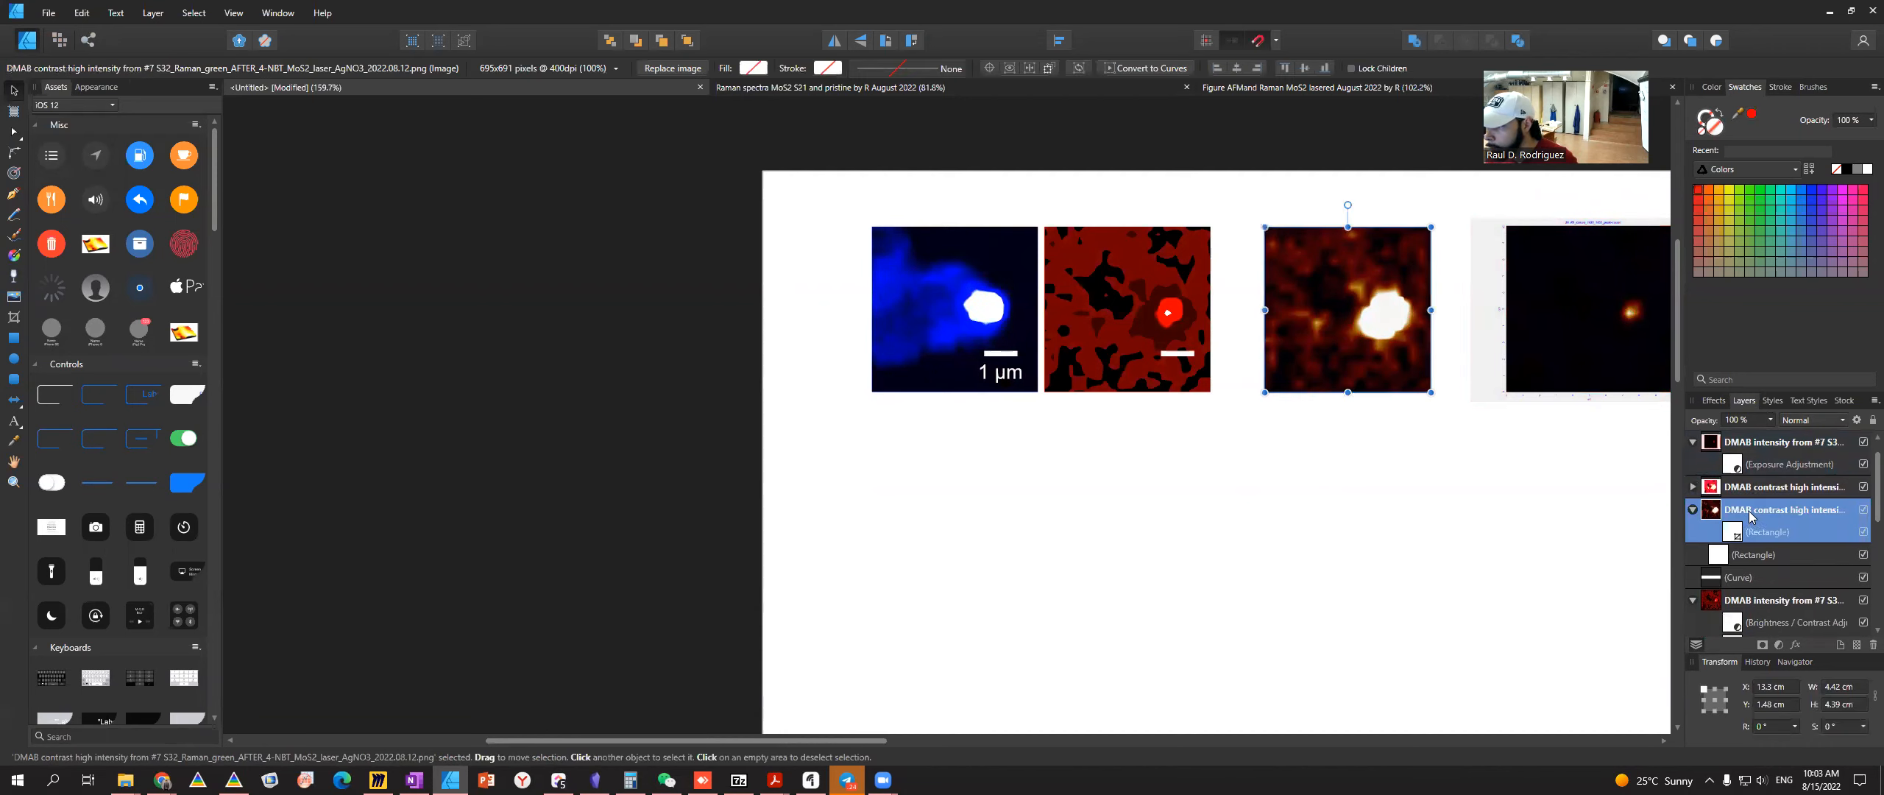
- Move the recolor, exposure and brightness/contrast adjustments out of the off-page contrast image and into the cropped on-page contrast map
left_click(1745, 487)
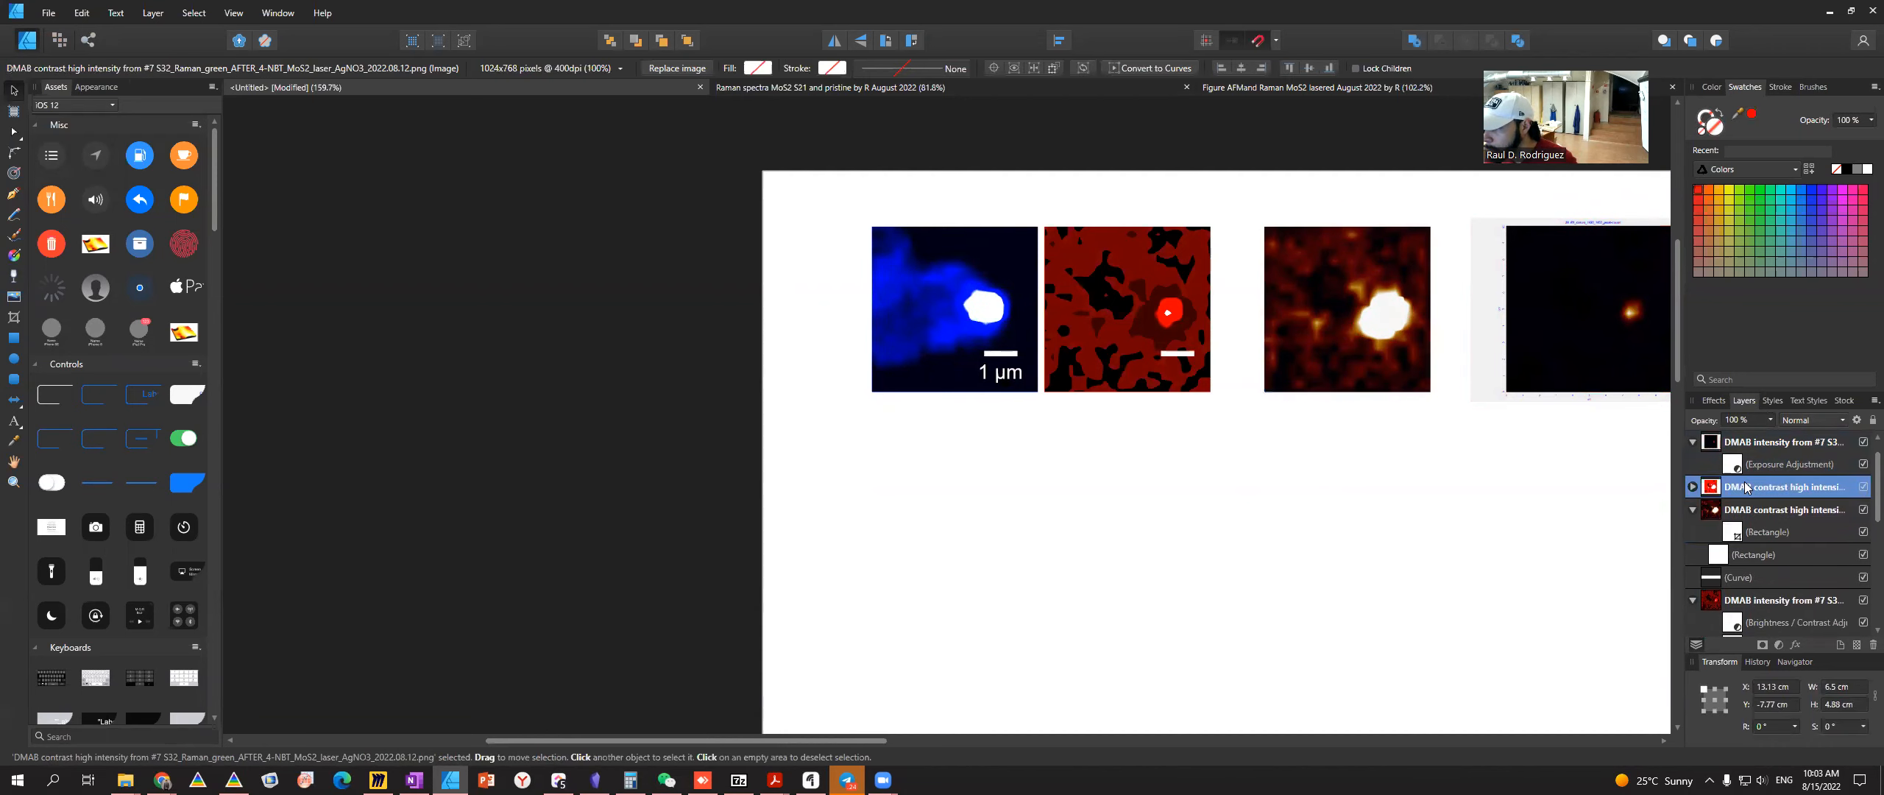
scroll(1388, 462, "down", 5)
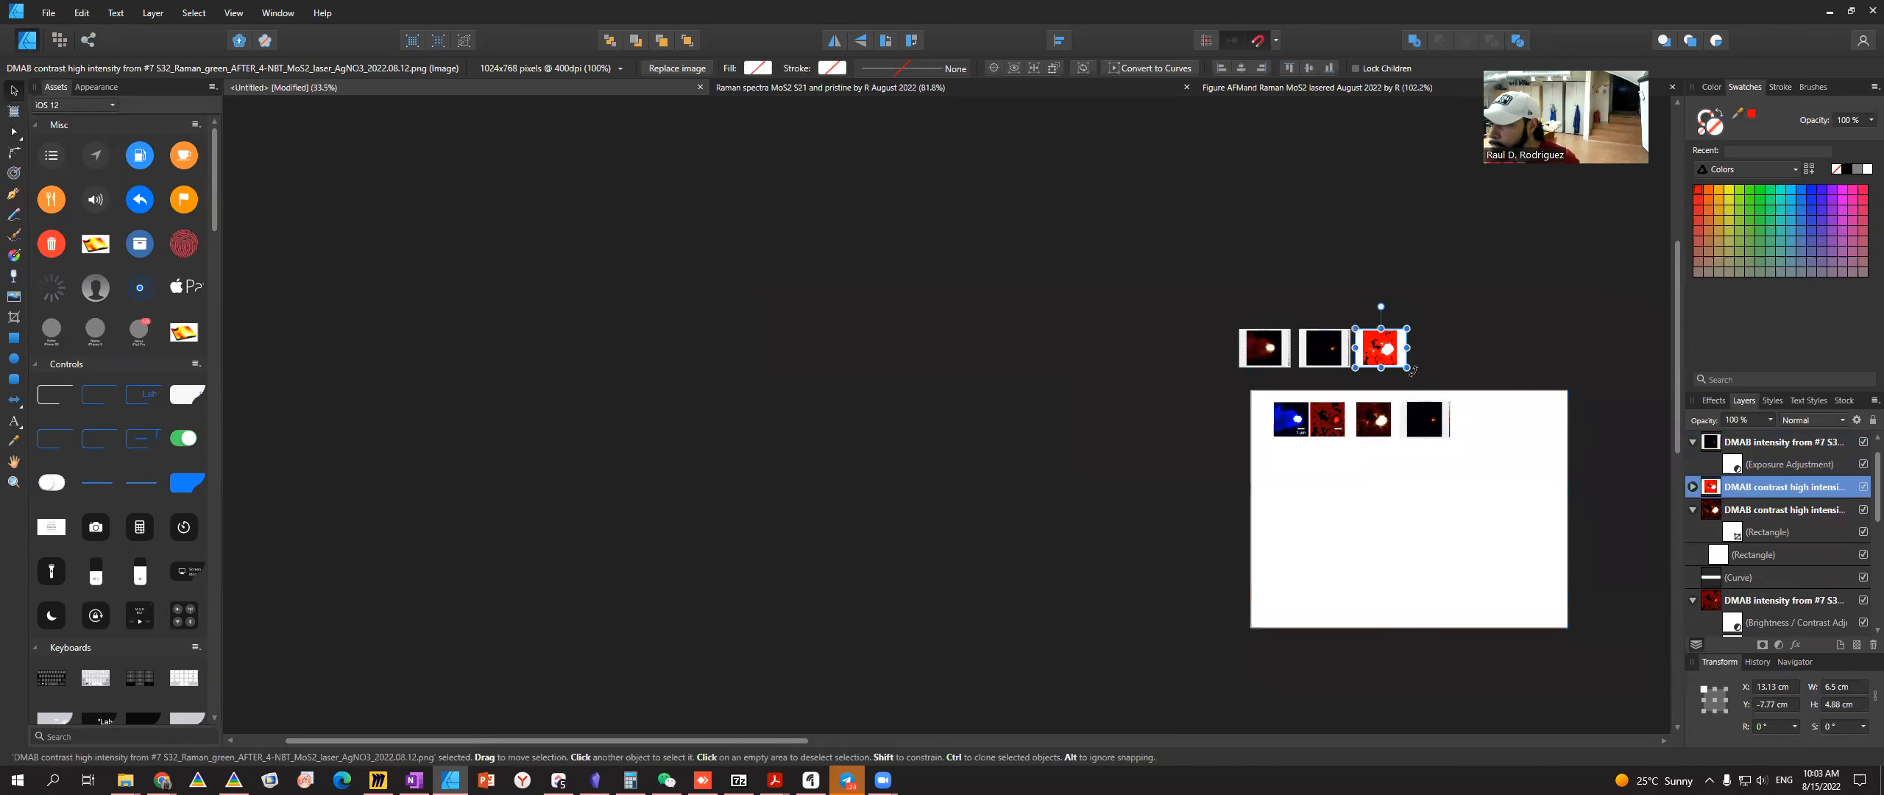
left_click(1692, 487)
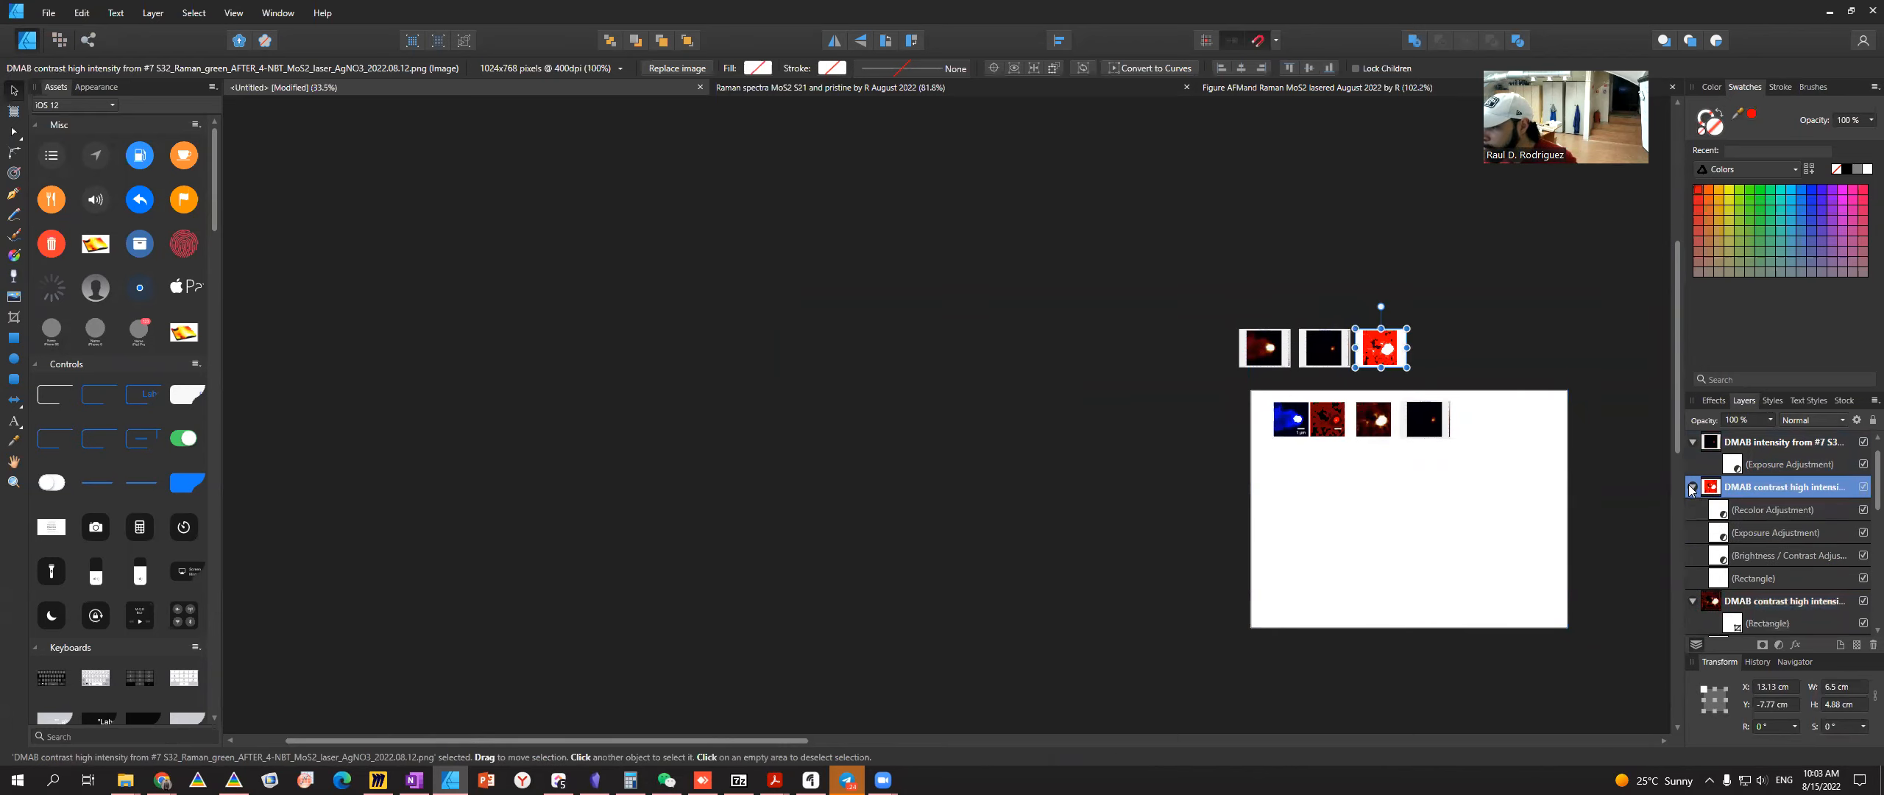
scroll(1743, 536, "down", 2)
scroll(1743, 537, "up", 2)
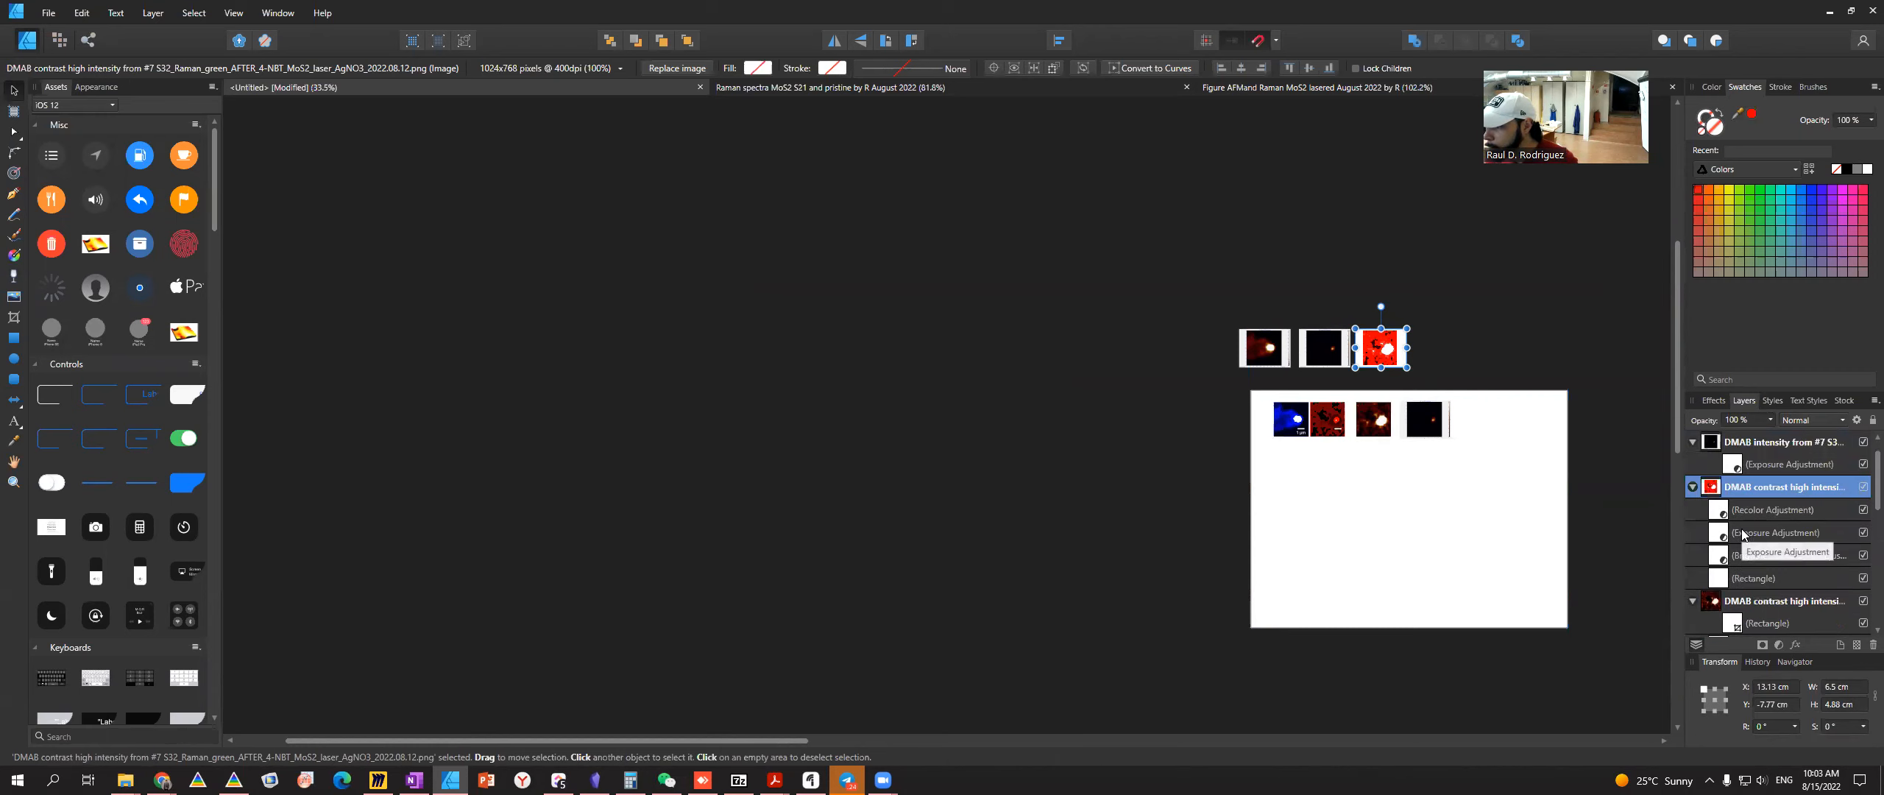
left_click_drag(1745, 509, 1757, 611)
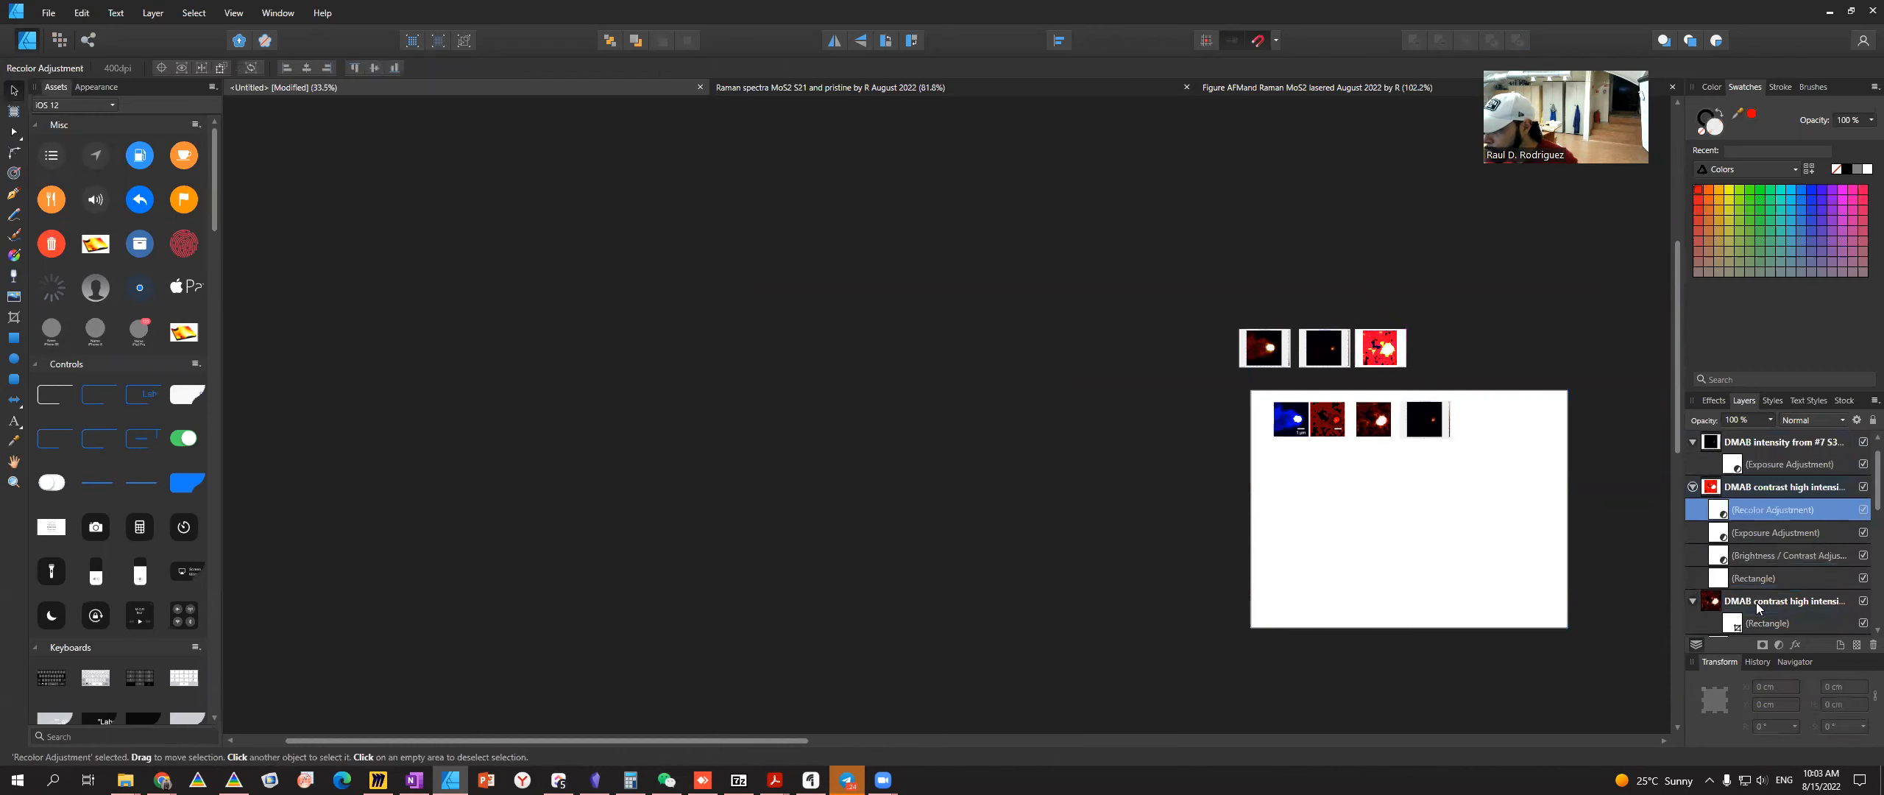
left_click(1727, 511)
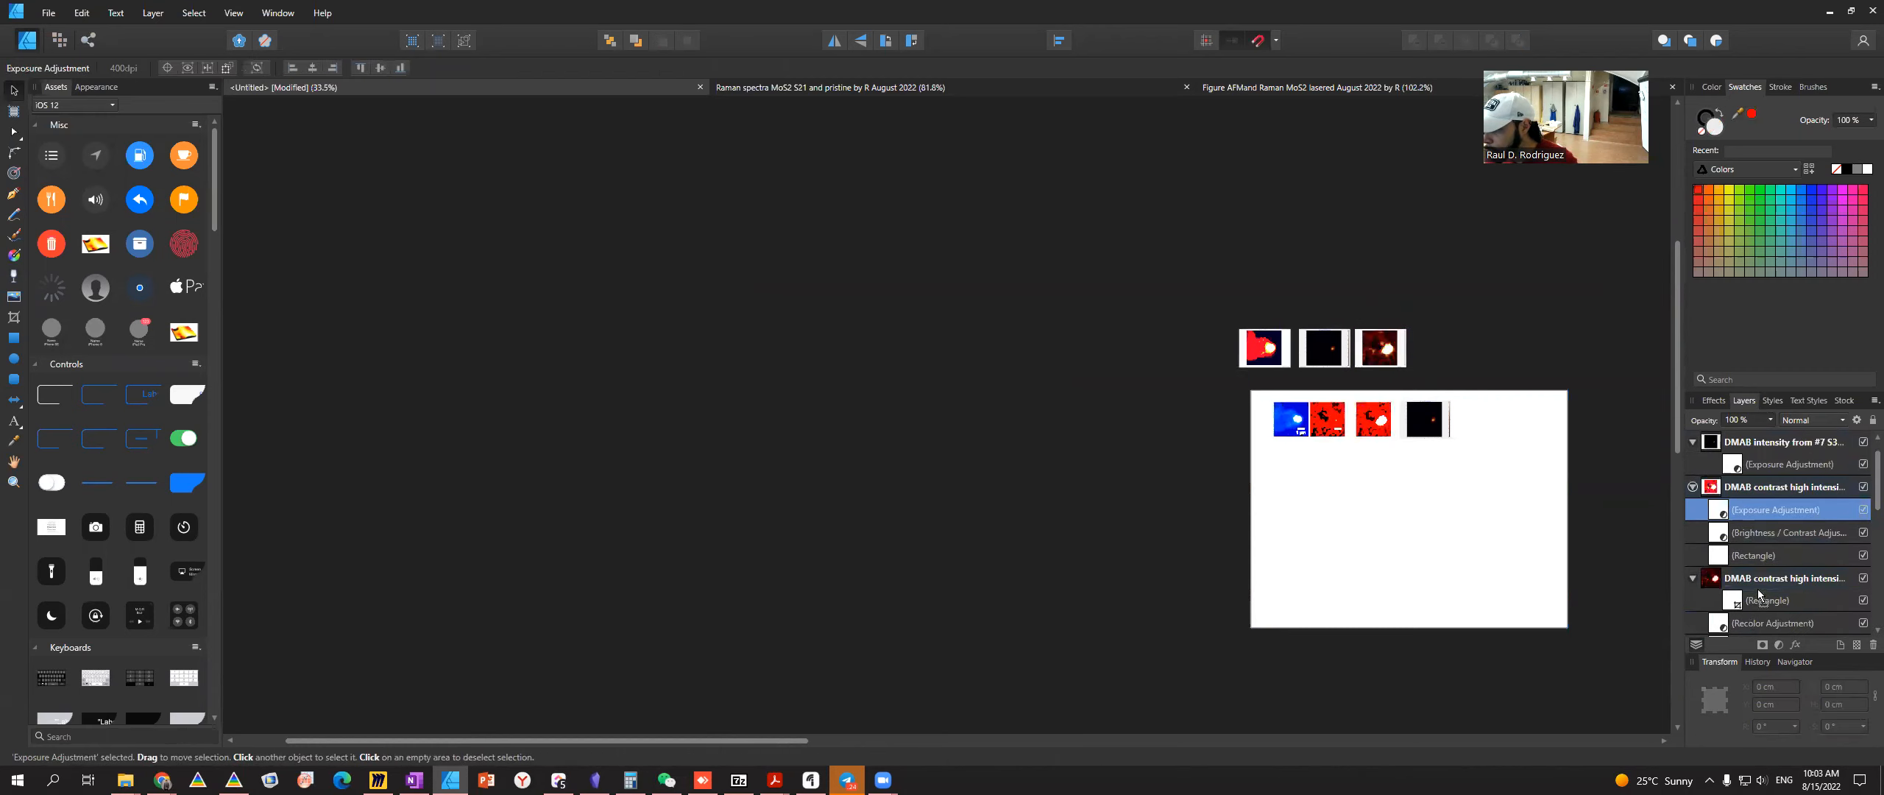
left_click_drag(1761, 591, 1759, 610)
left_click(1715, 516)
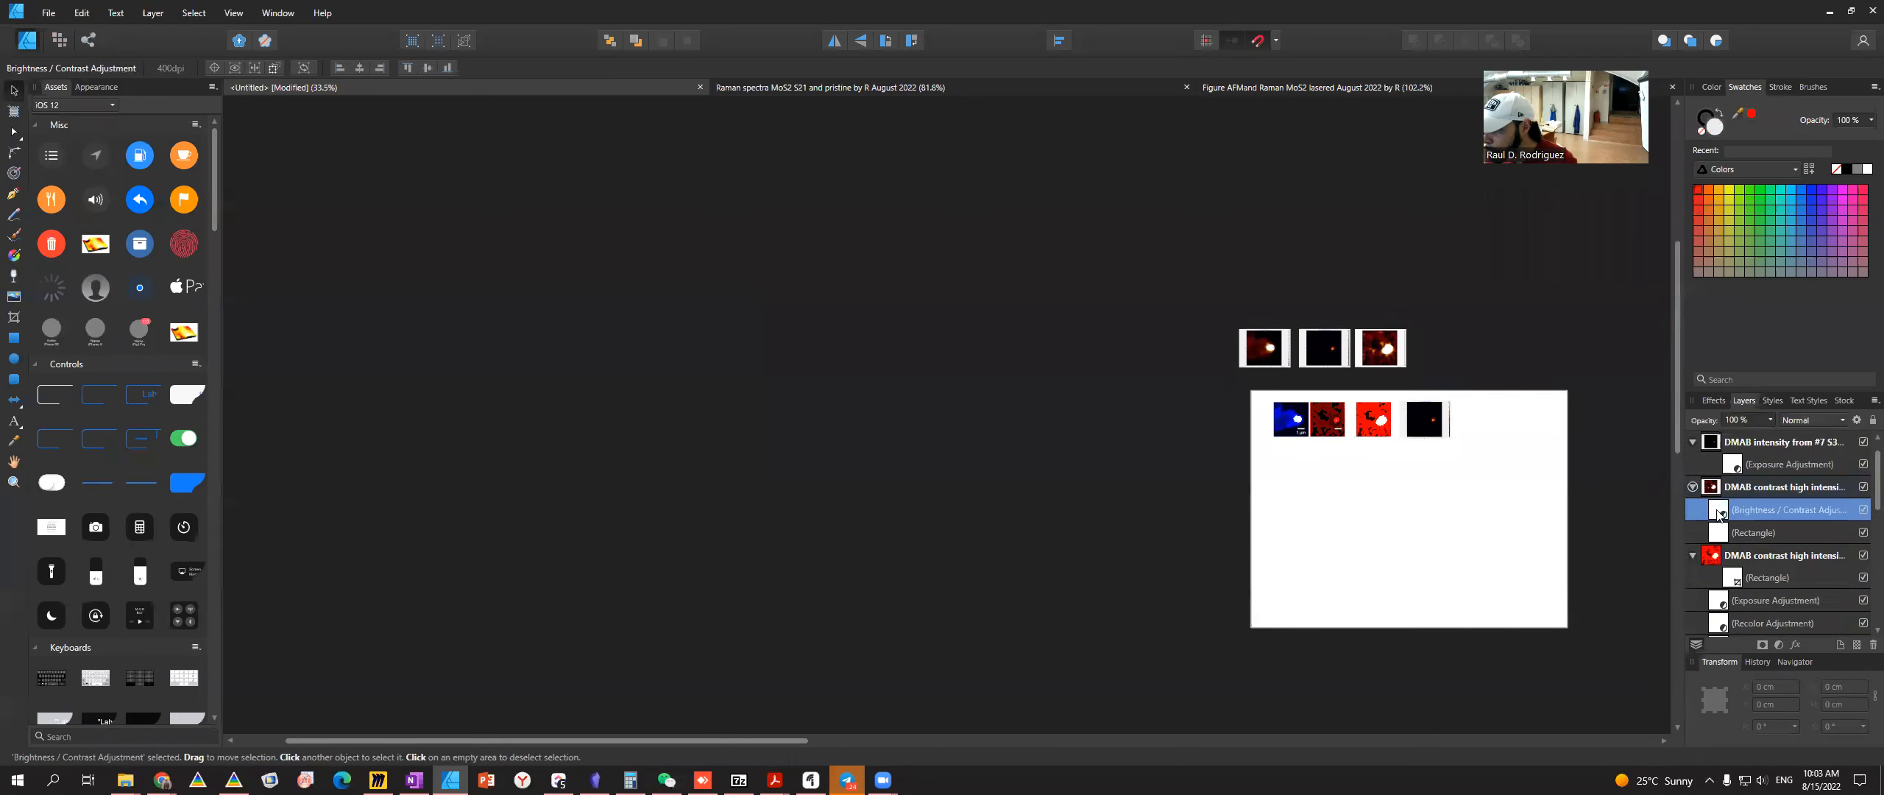
left_click_drag(1766, 510, 1760, 589)
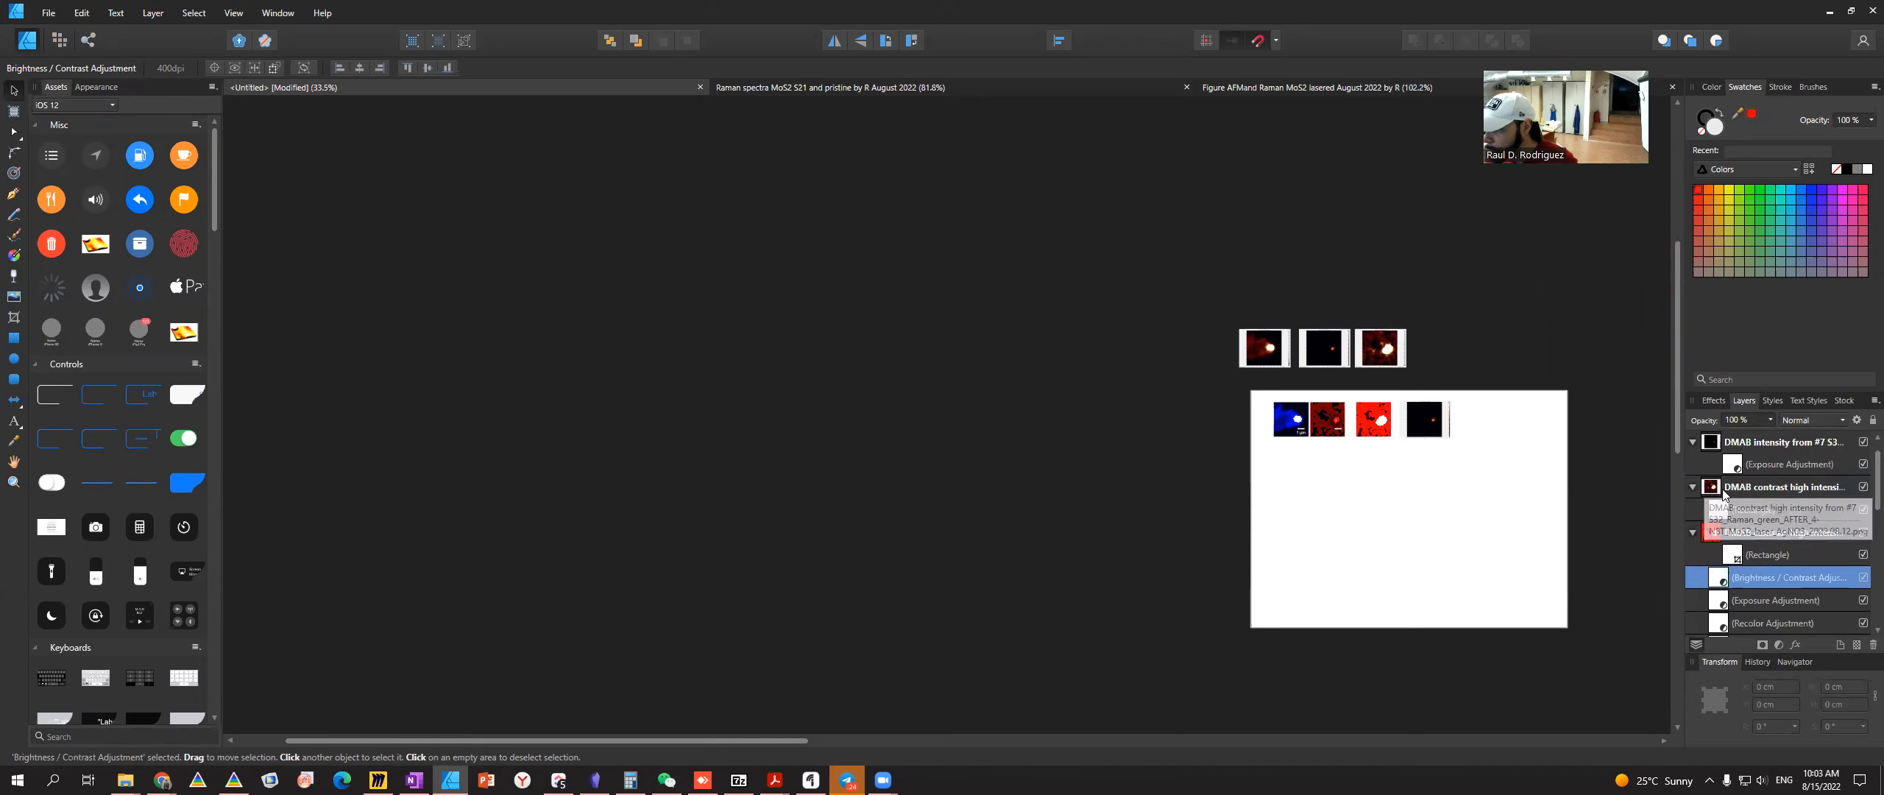
left_click(1727, 511)
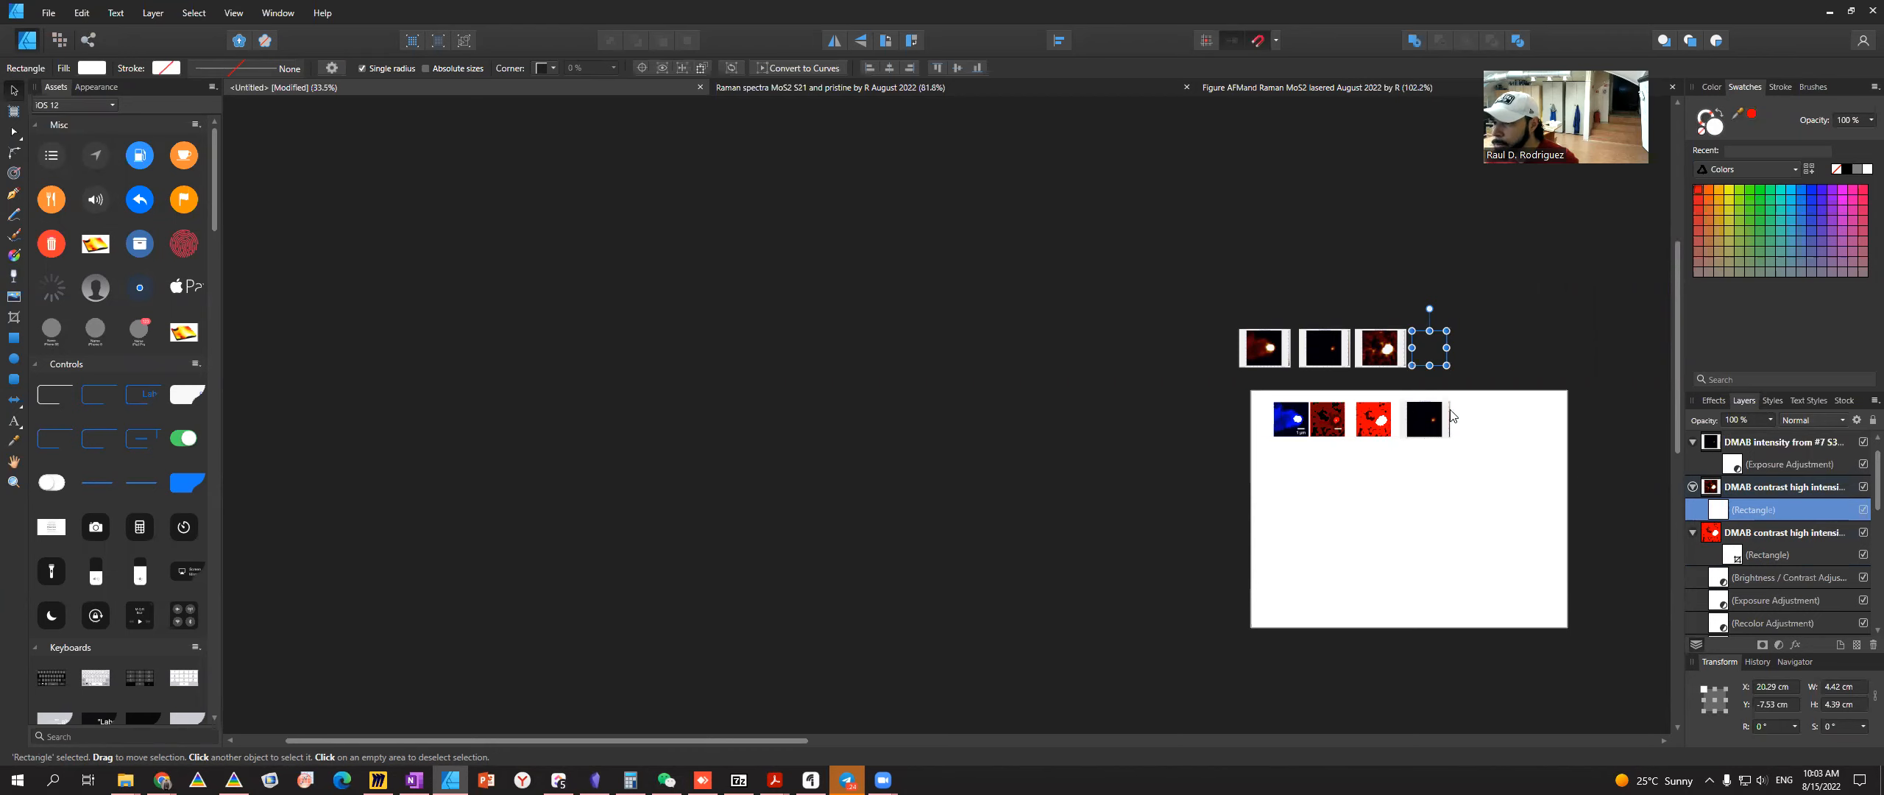
- Delete the spare uncropped DMAB intensity map at the right end of the on-page row
scroll(1450, 446, "up", 1)
scroll(1435, 524, "up", 3)
left_click(1436, 524)
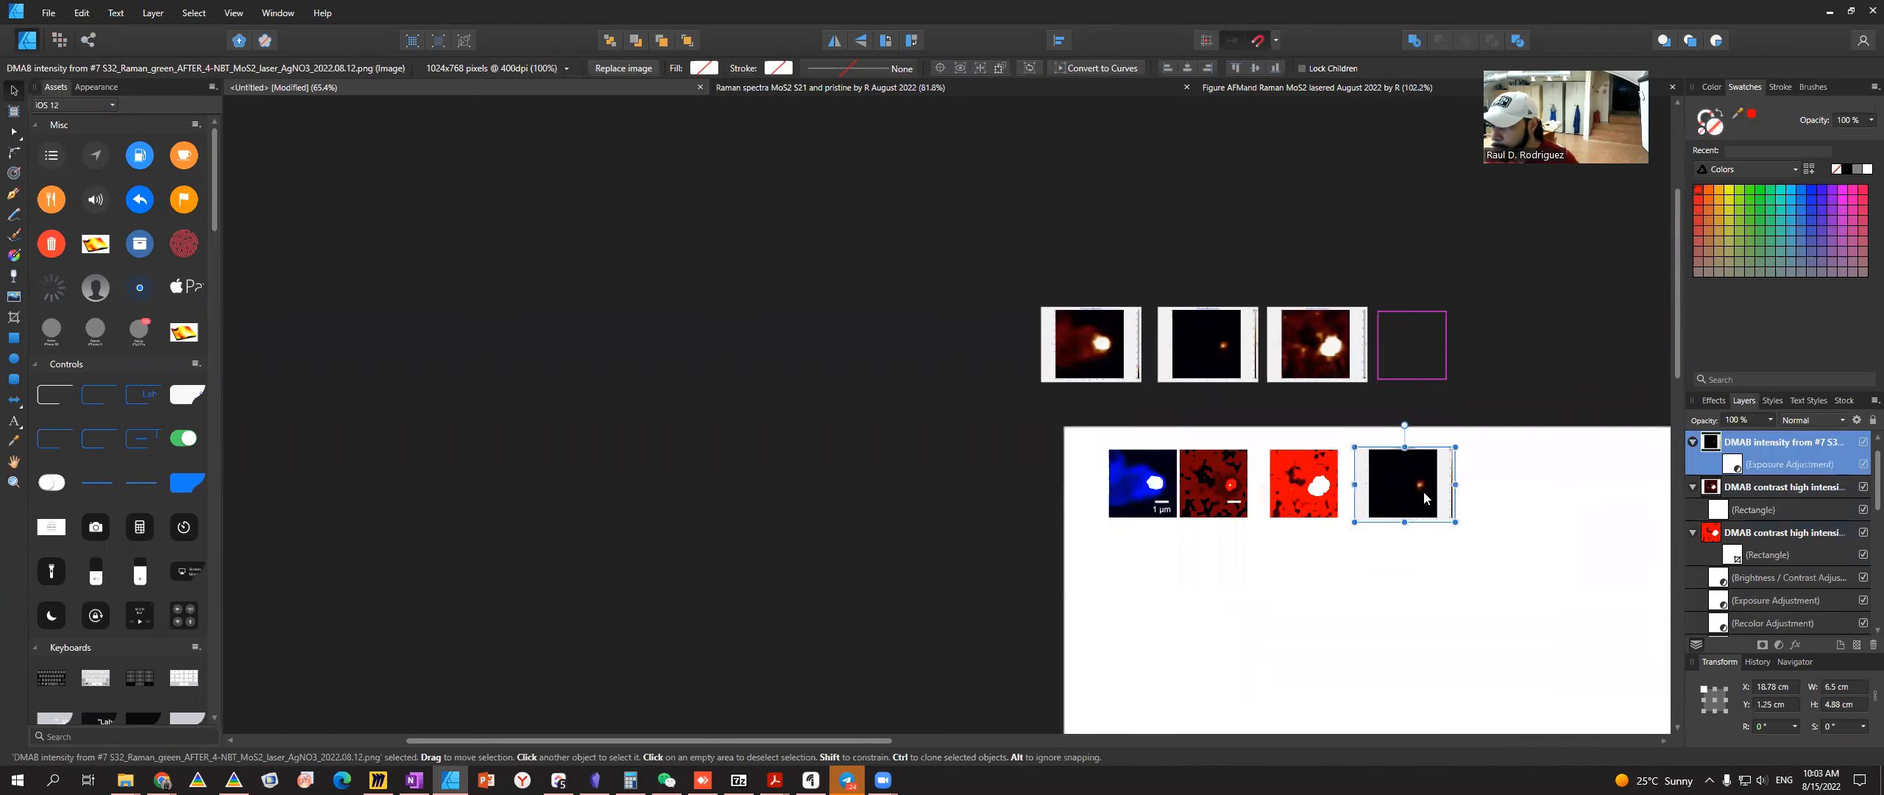
key("Delete")
- Tune the contrast map's brightness/contrast adjustment and lower its exposure to 0.677 so the dark red background detail shows
left_click(1316, 505)
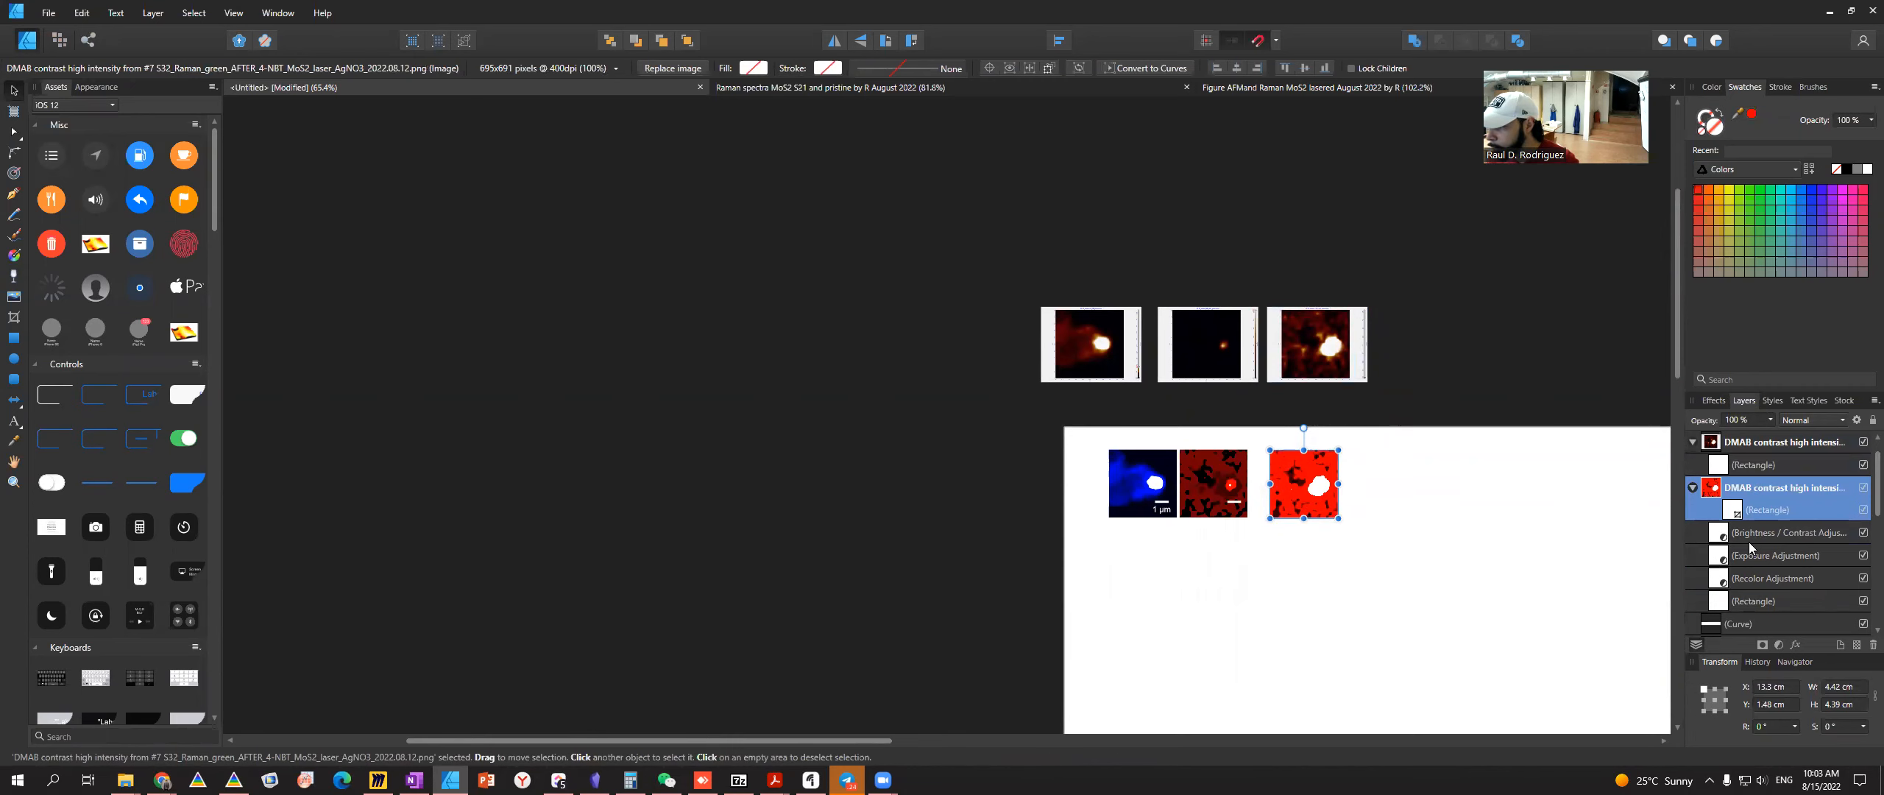
double_click(1725, 535)
left_click_drag(1502, 621, 1472, 626)
double_click(1776, 555)
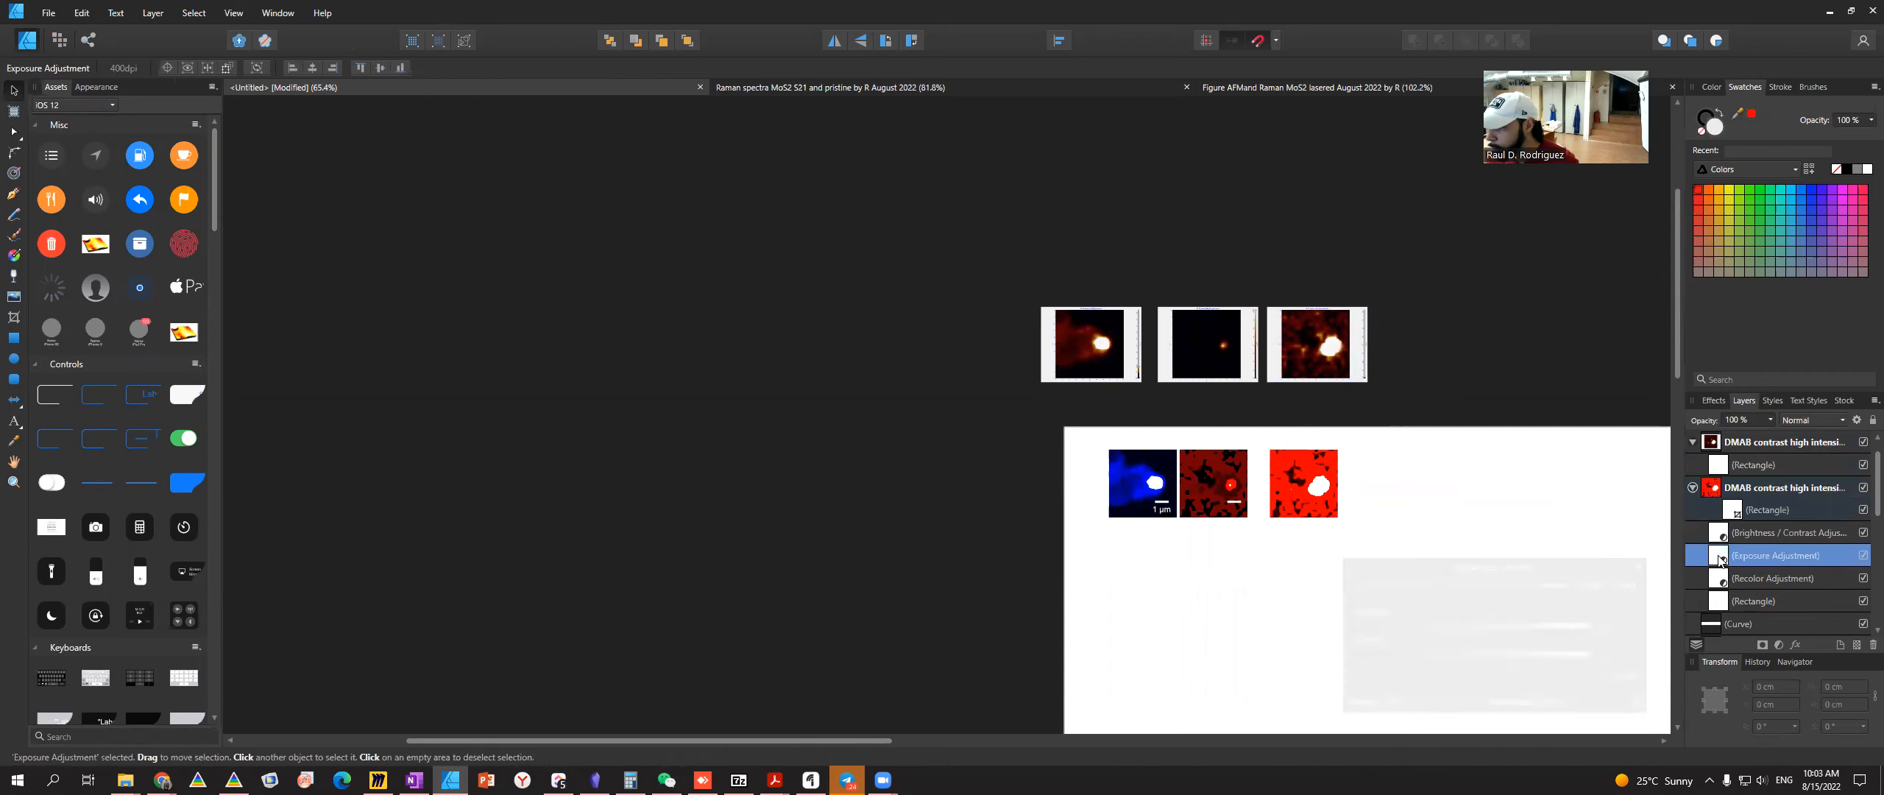
left_click_drag(1517, 674, 1478, 670)
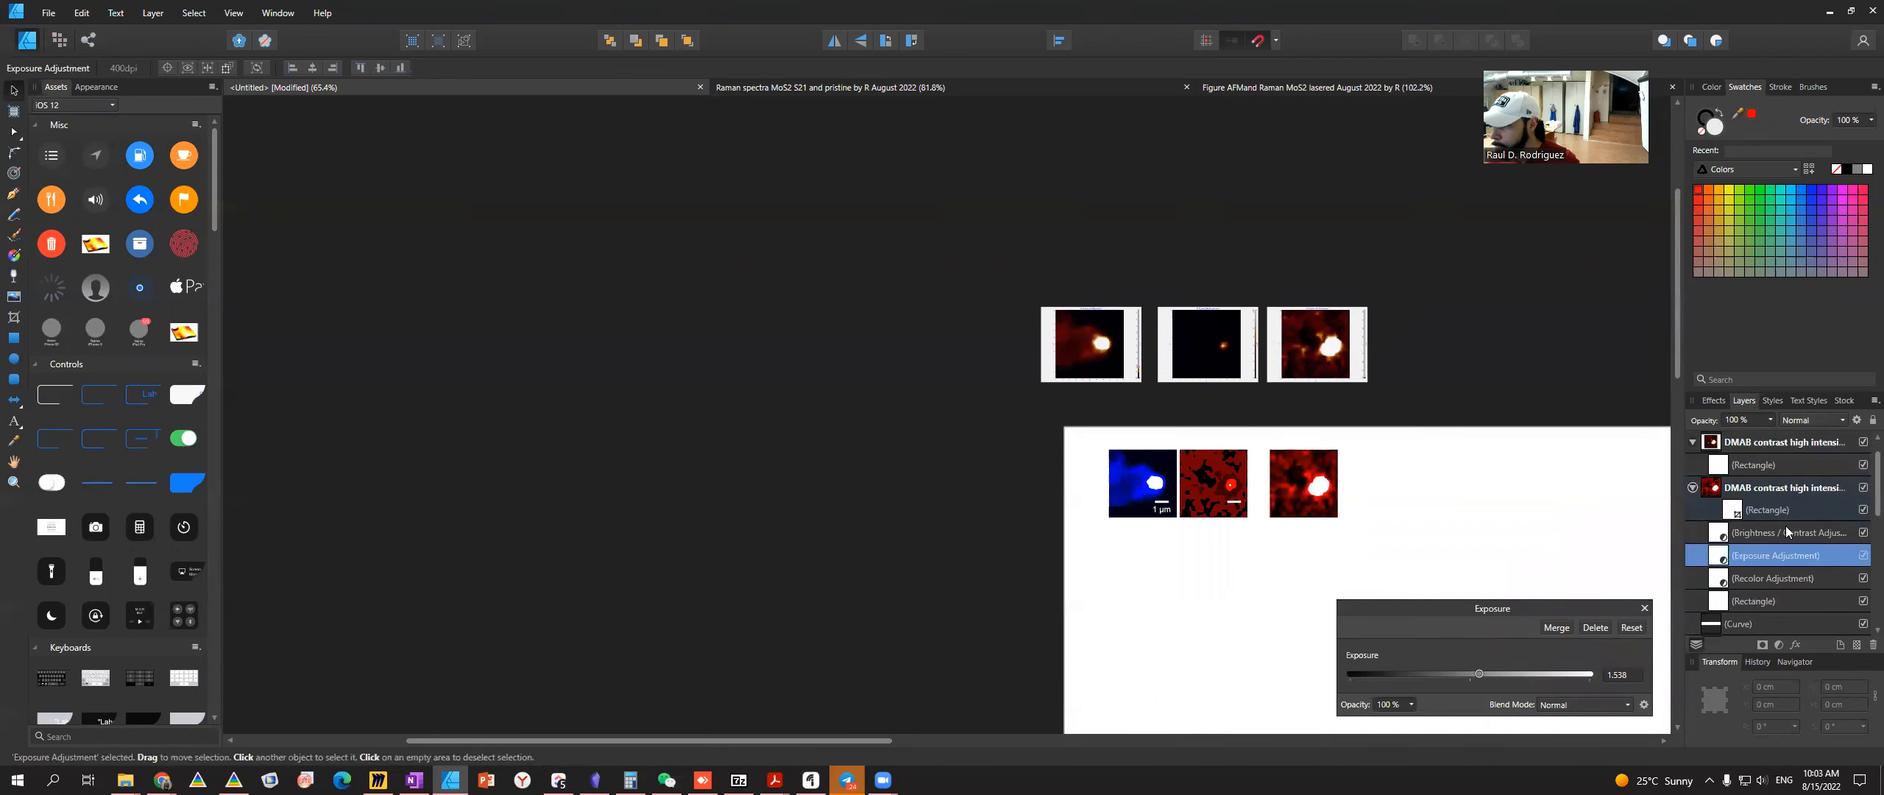
left_click_drag(1481, 671, 1474, 671)
scroll(1316, 566, "up", 5)
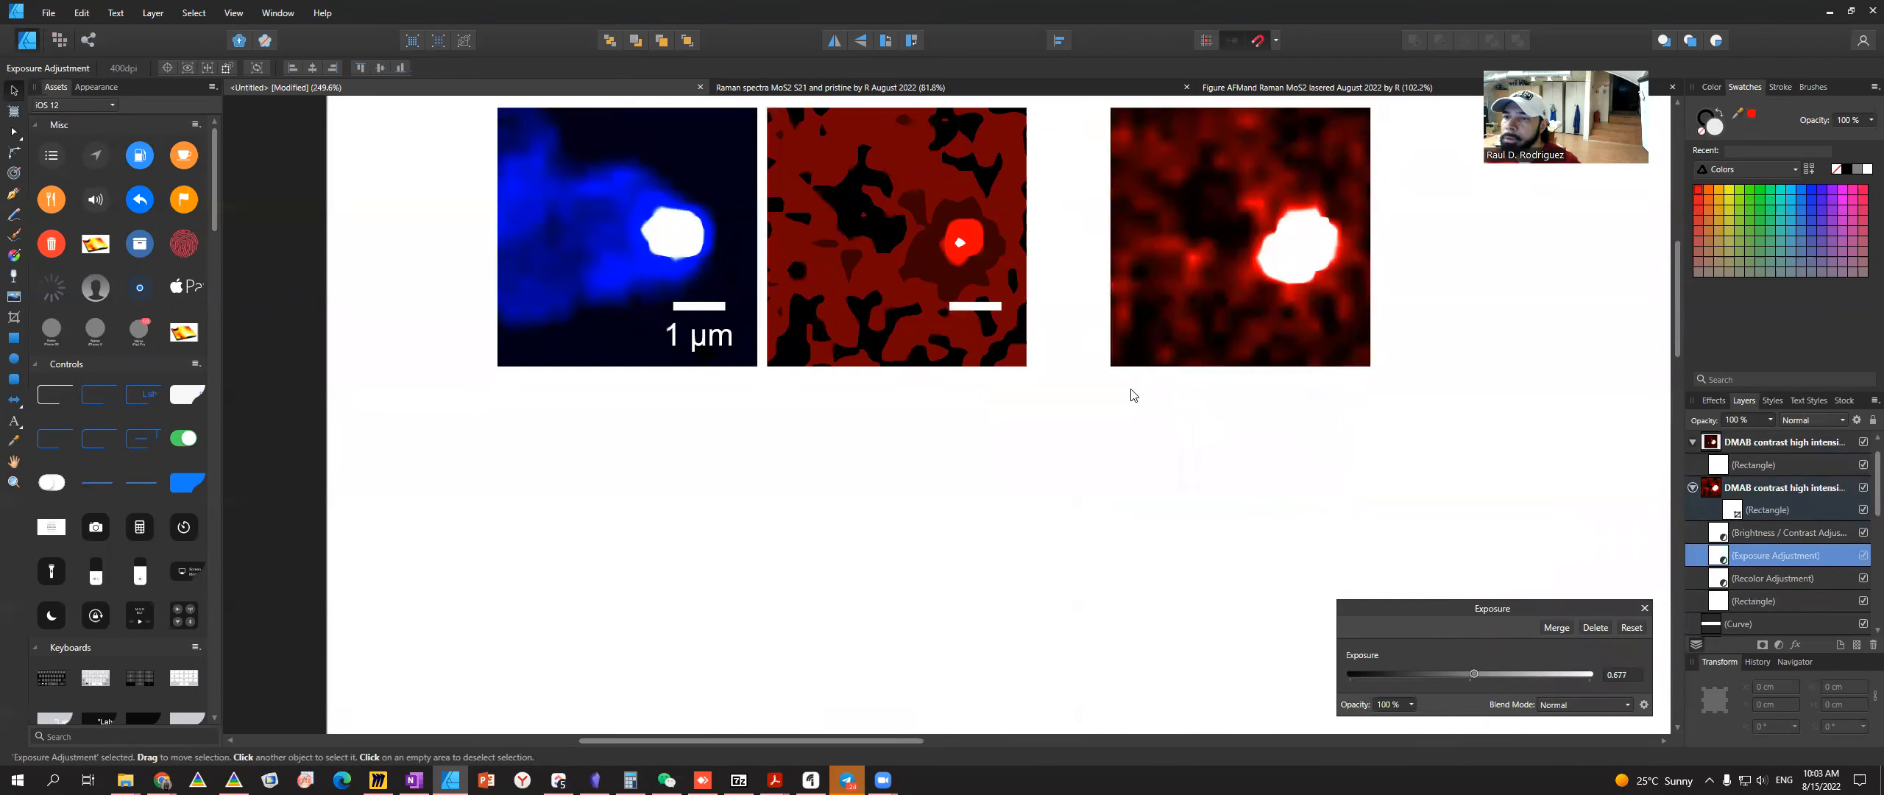
- Raise the brightness to 8% in the DMAB contrast map's brightness/contrast adjustment
left_click(867, 175)
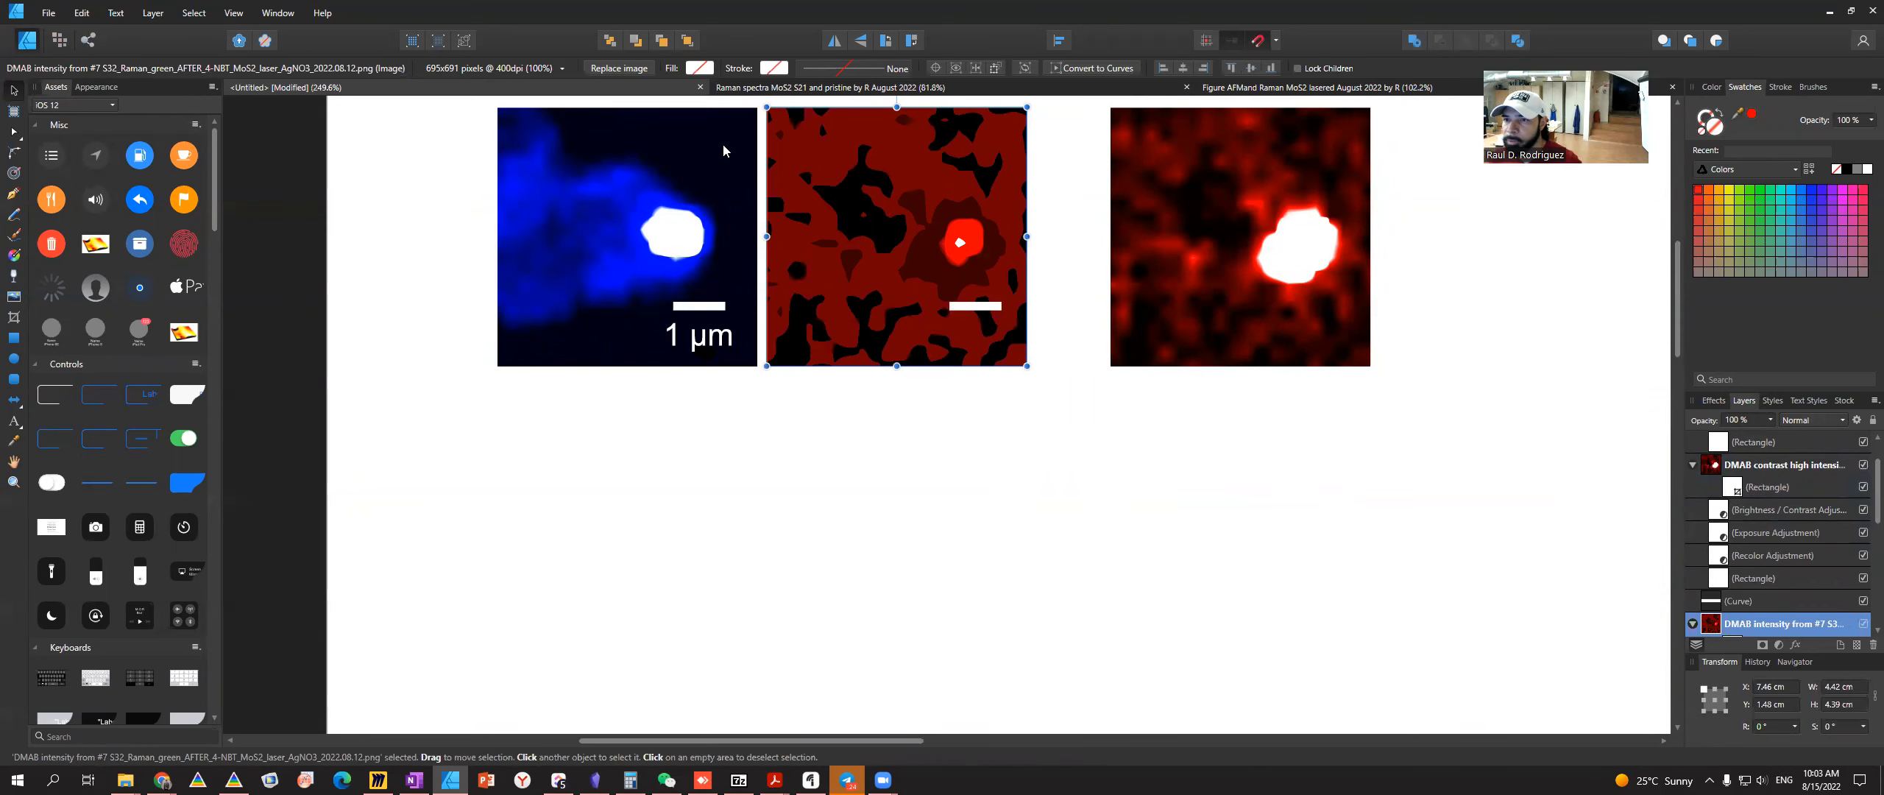
left_click(1196, 214)
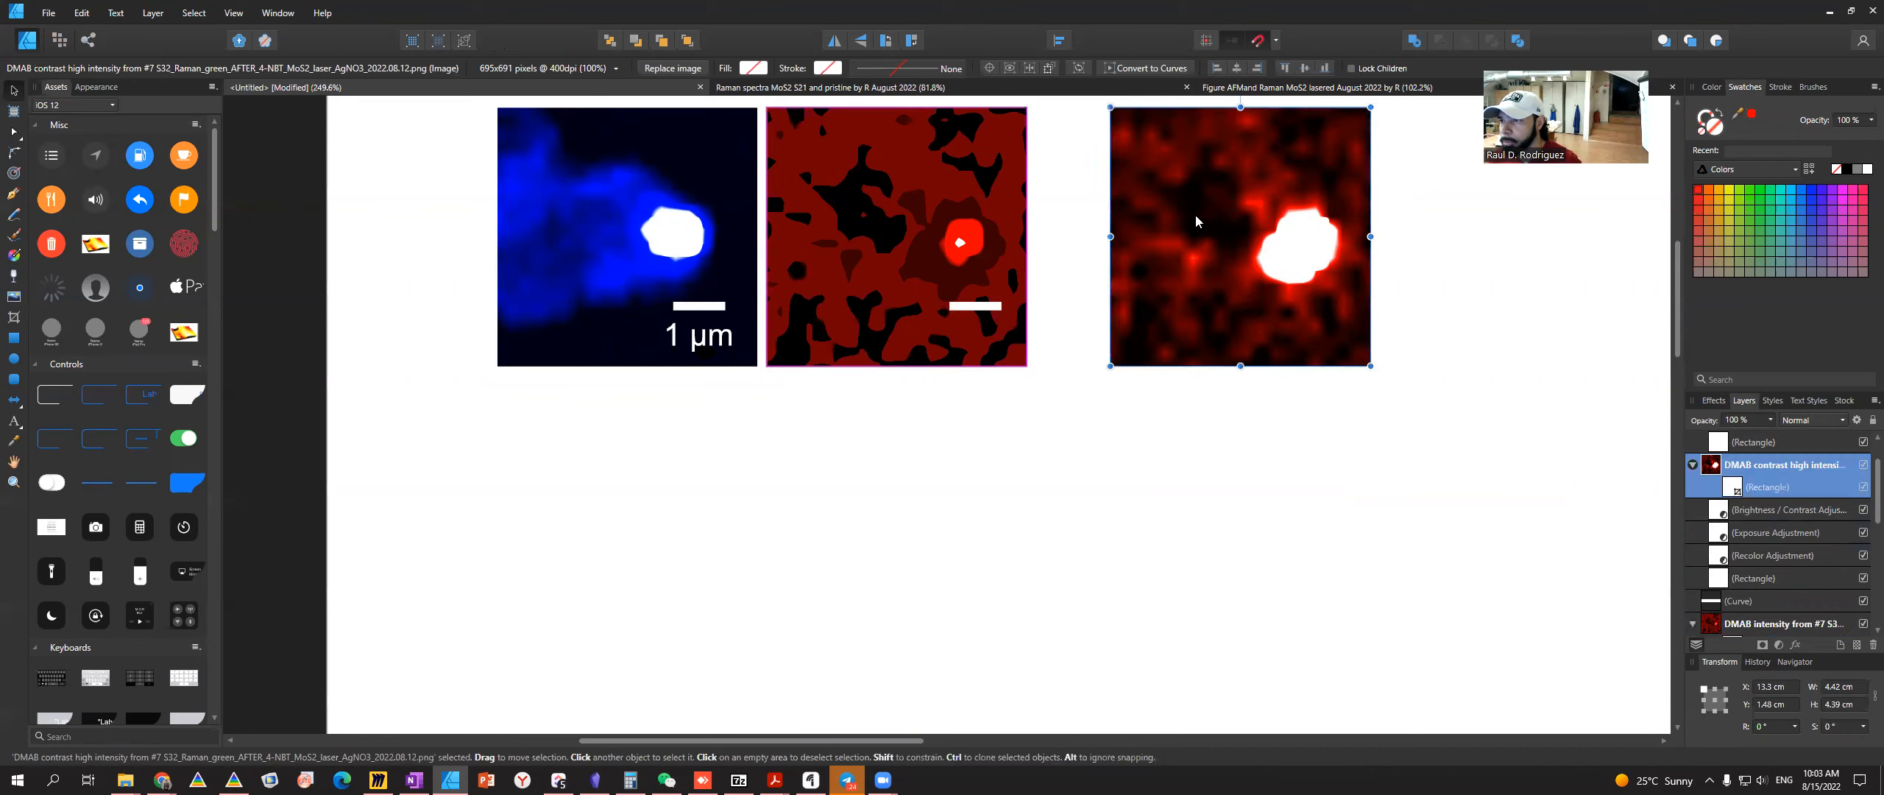
double_click(1720, 515)
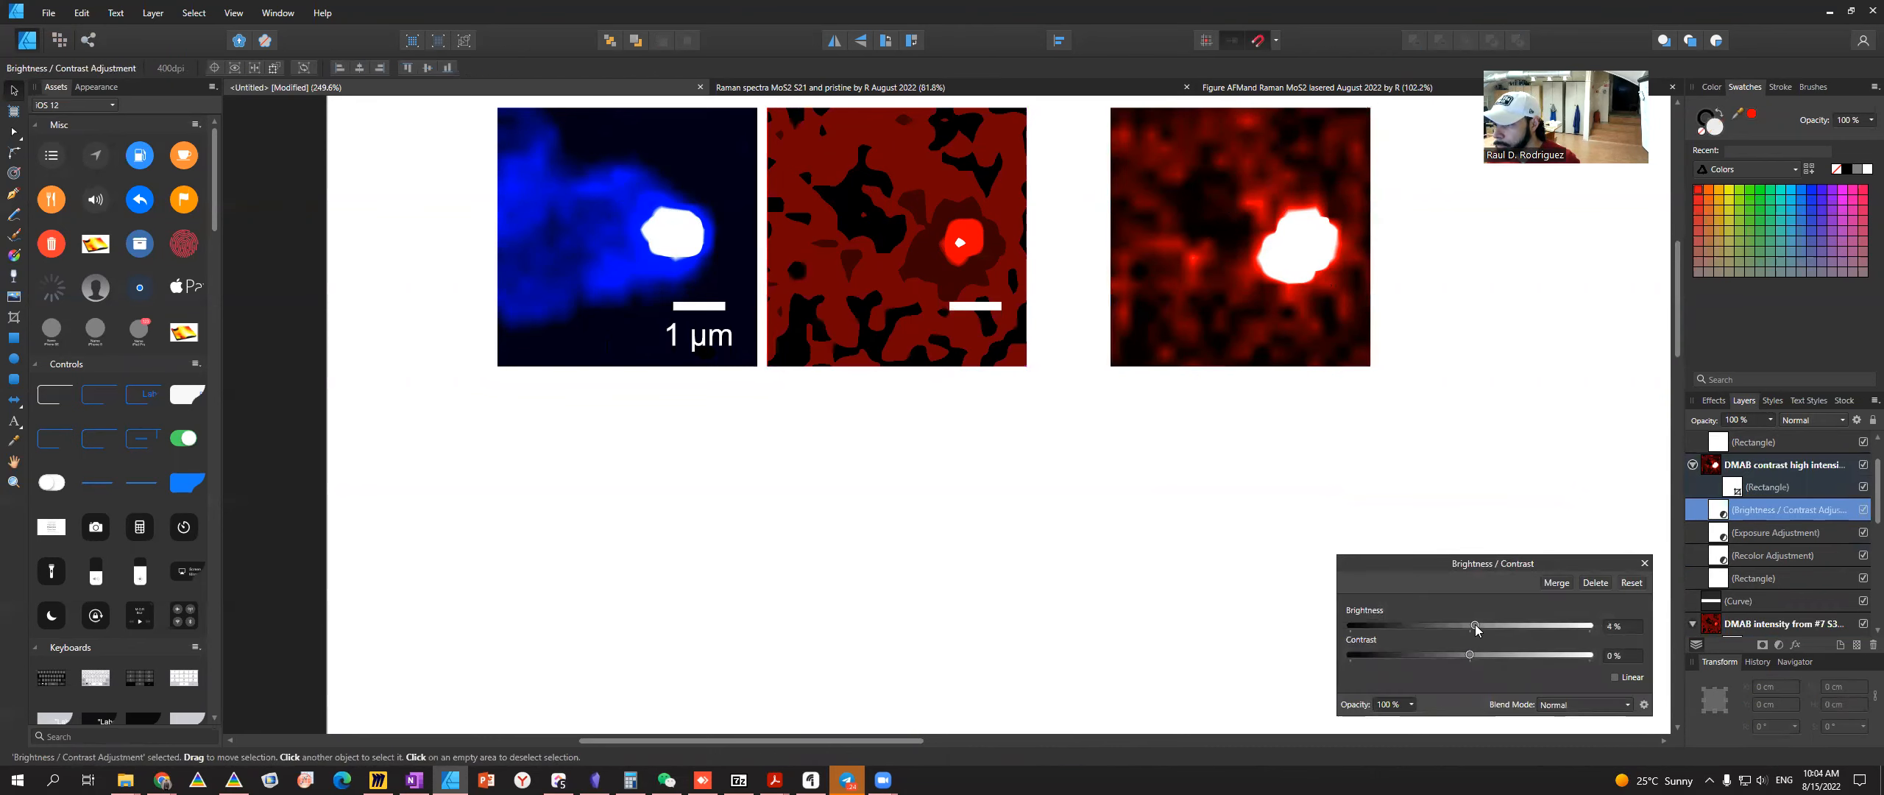
mouse_move(1494, 631)
left_mouse_down()
mouse_move(1527, 630)
mouse_move(1491, 627)
left_mouse_up()
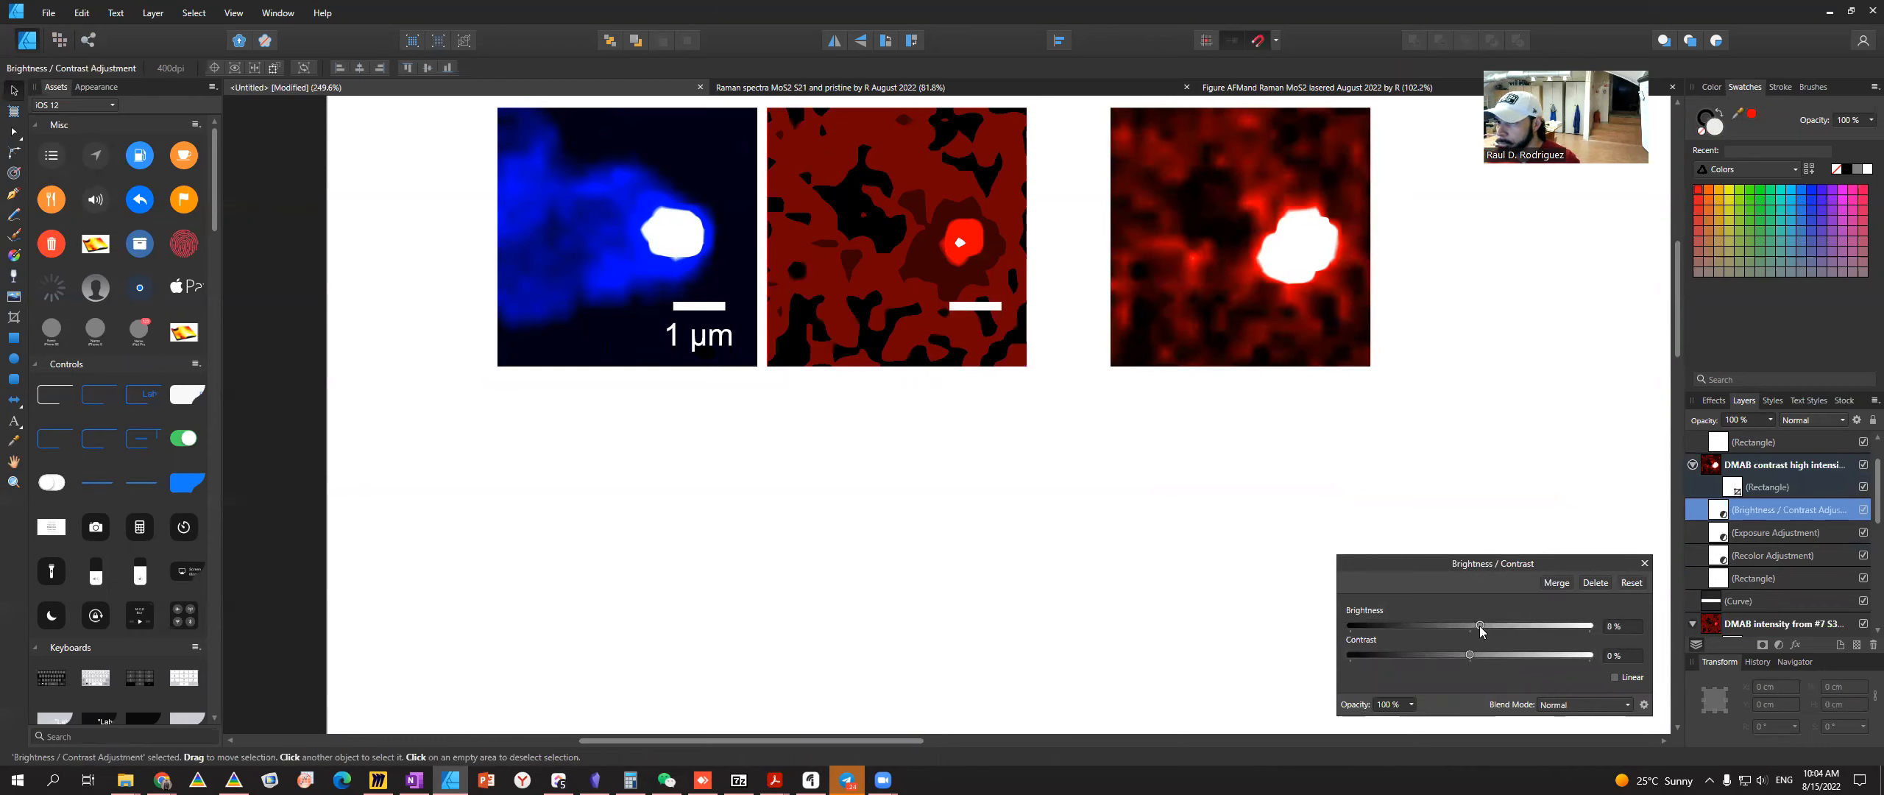
left_click(1643, 563)
left_click(1241, 237)
scroll(1077, 164, "up", 3)
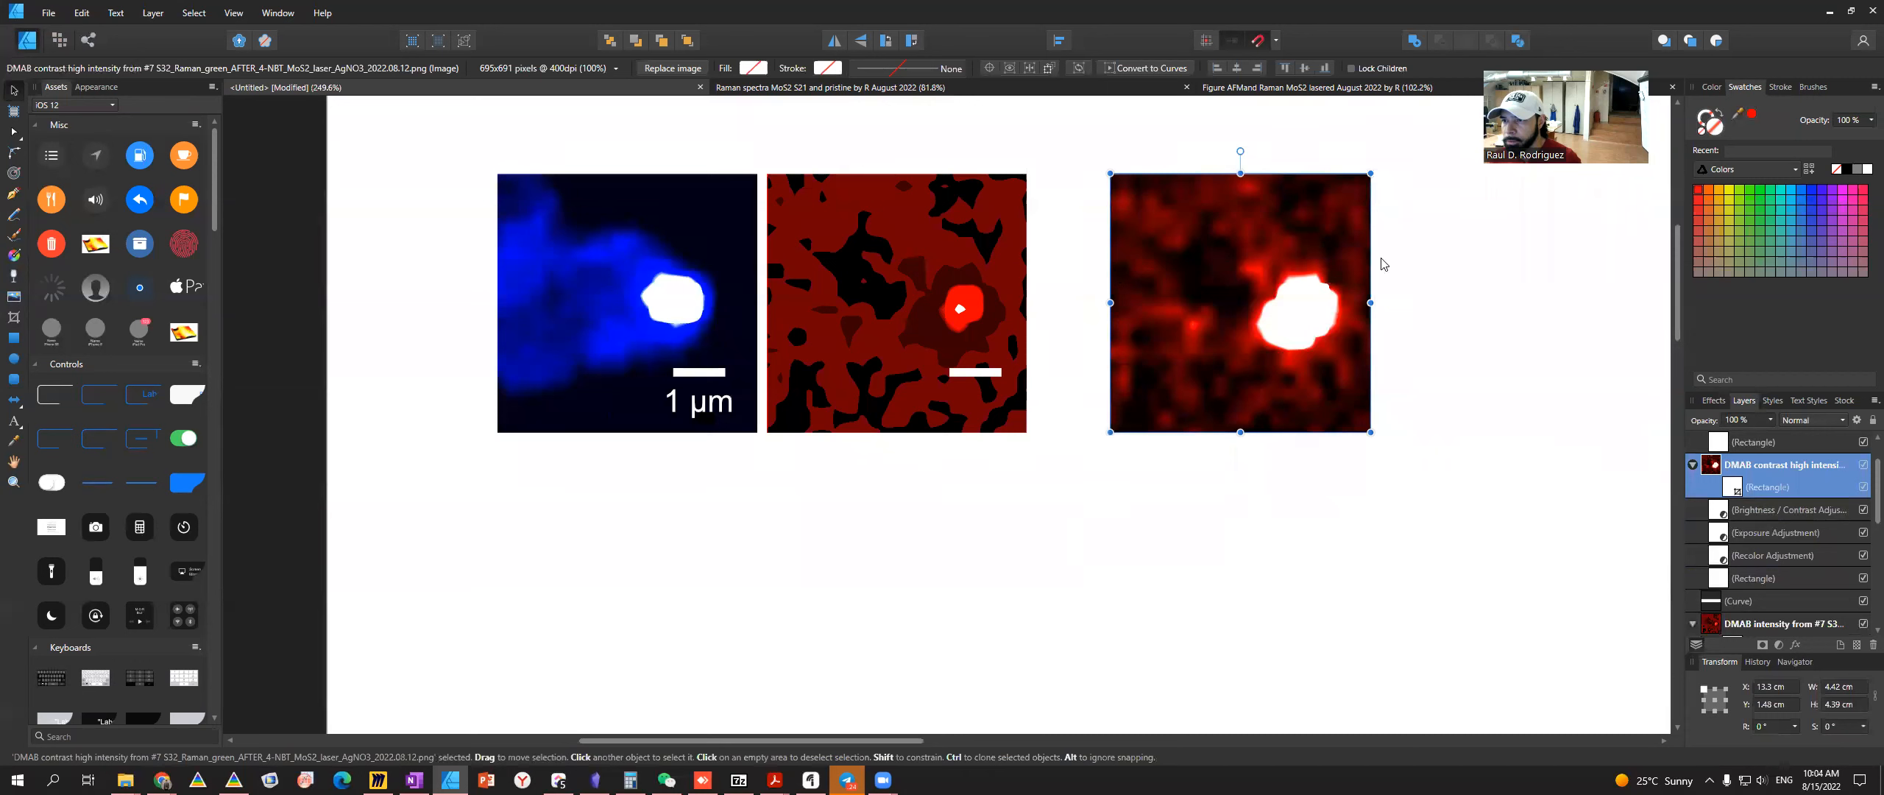
- Move the scale bar from the middle DMAB intensity map onto the DMAB contrast map and bring it to the front
left_click(920, 248)
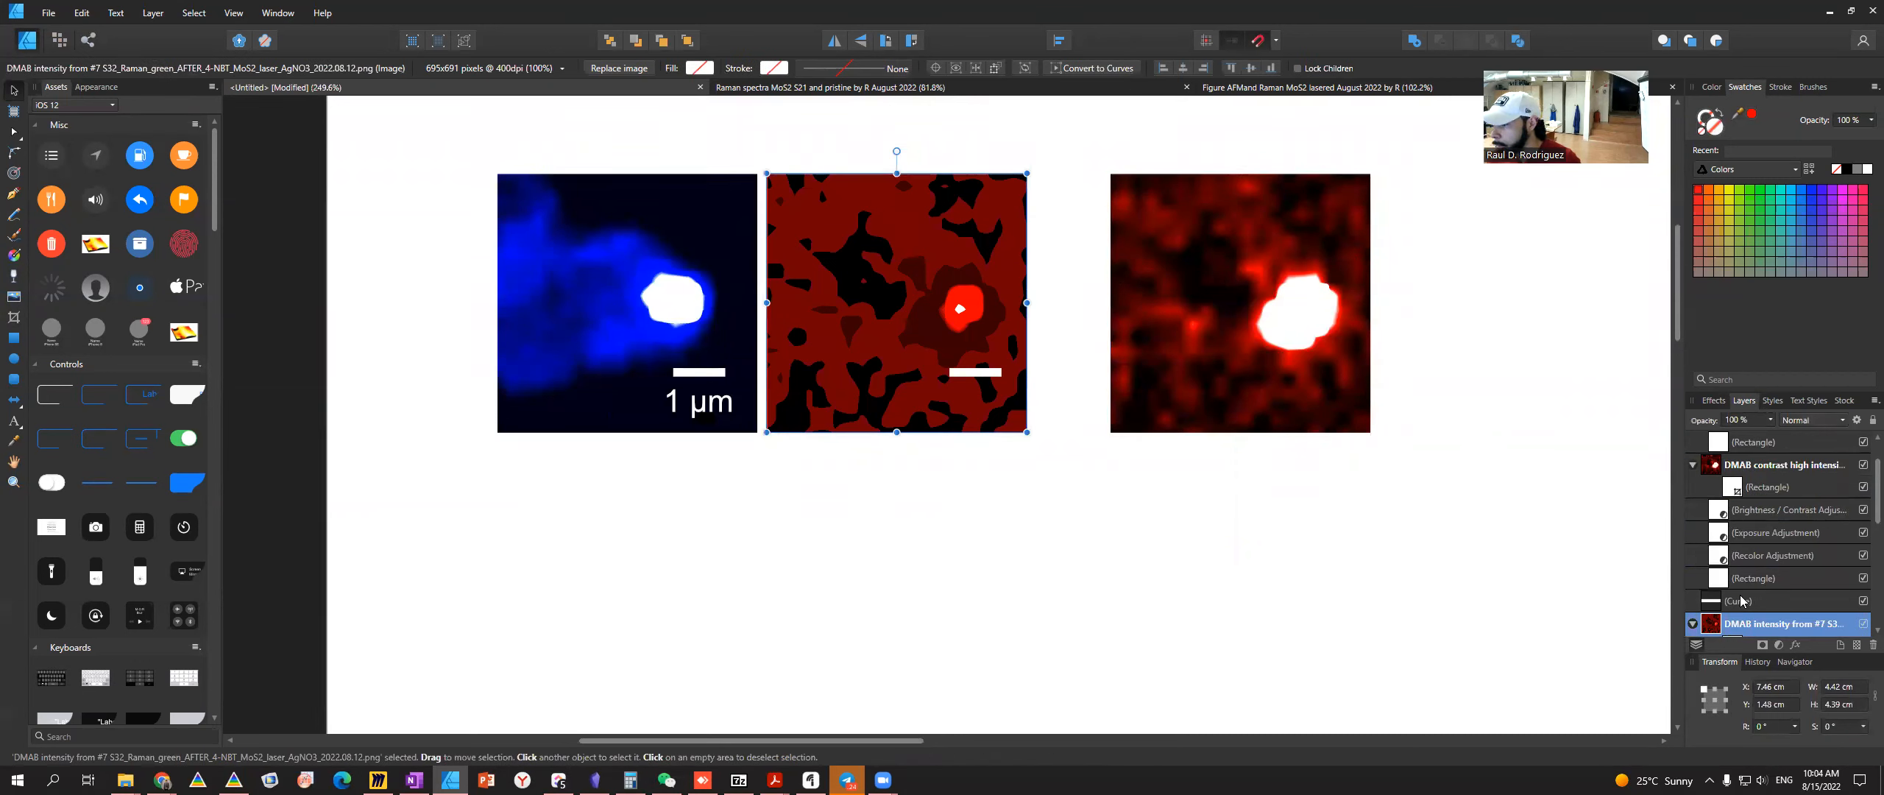
left_click(1717, 602)
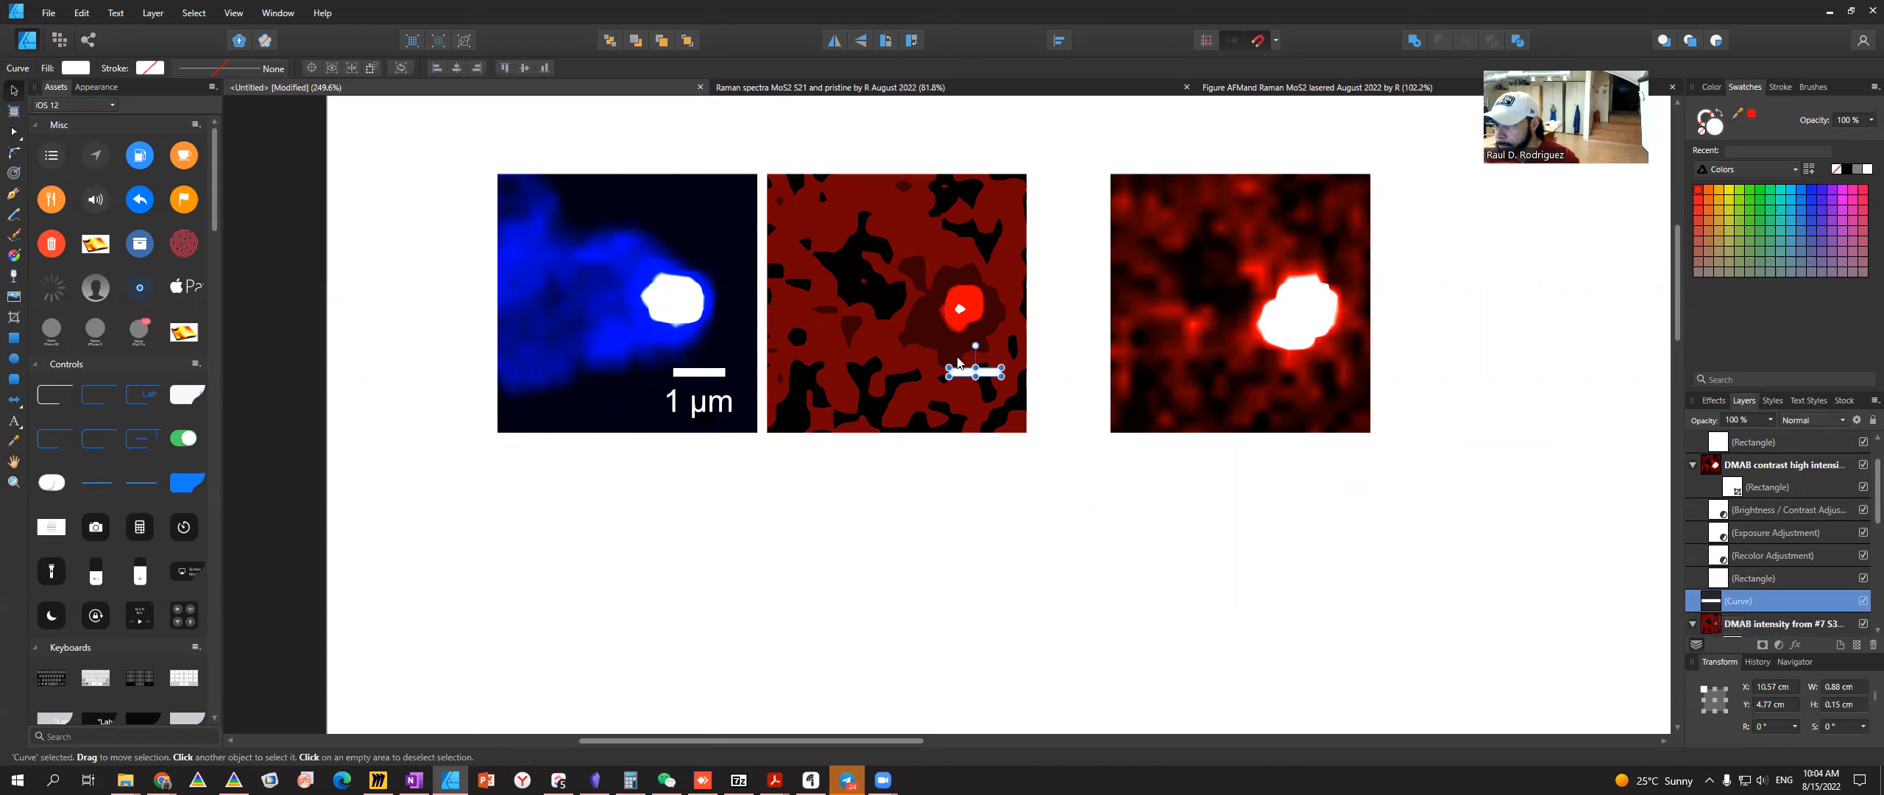
left_click_drag(970, 373, 1157, 386)
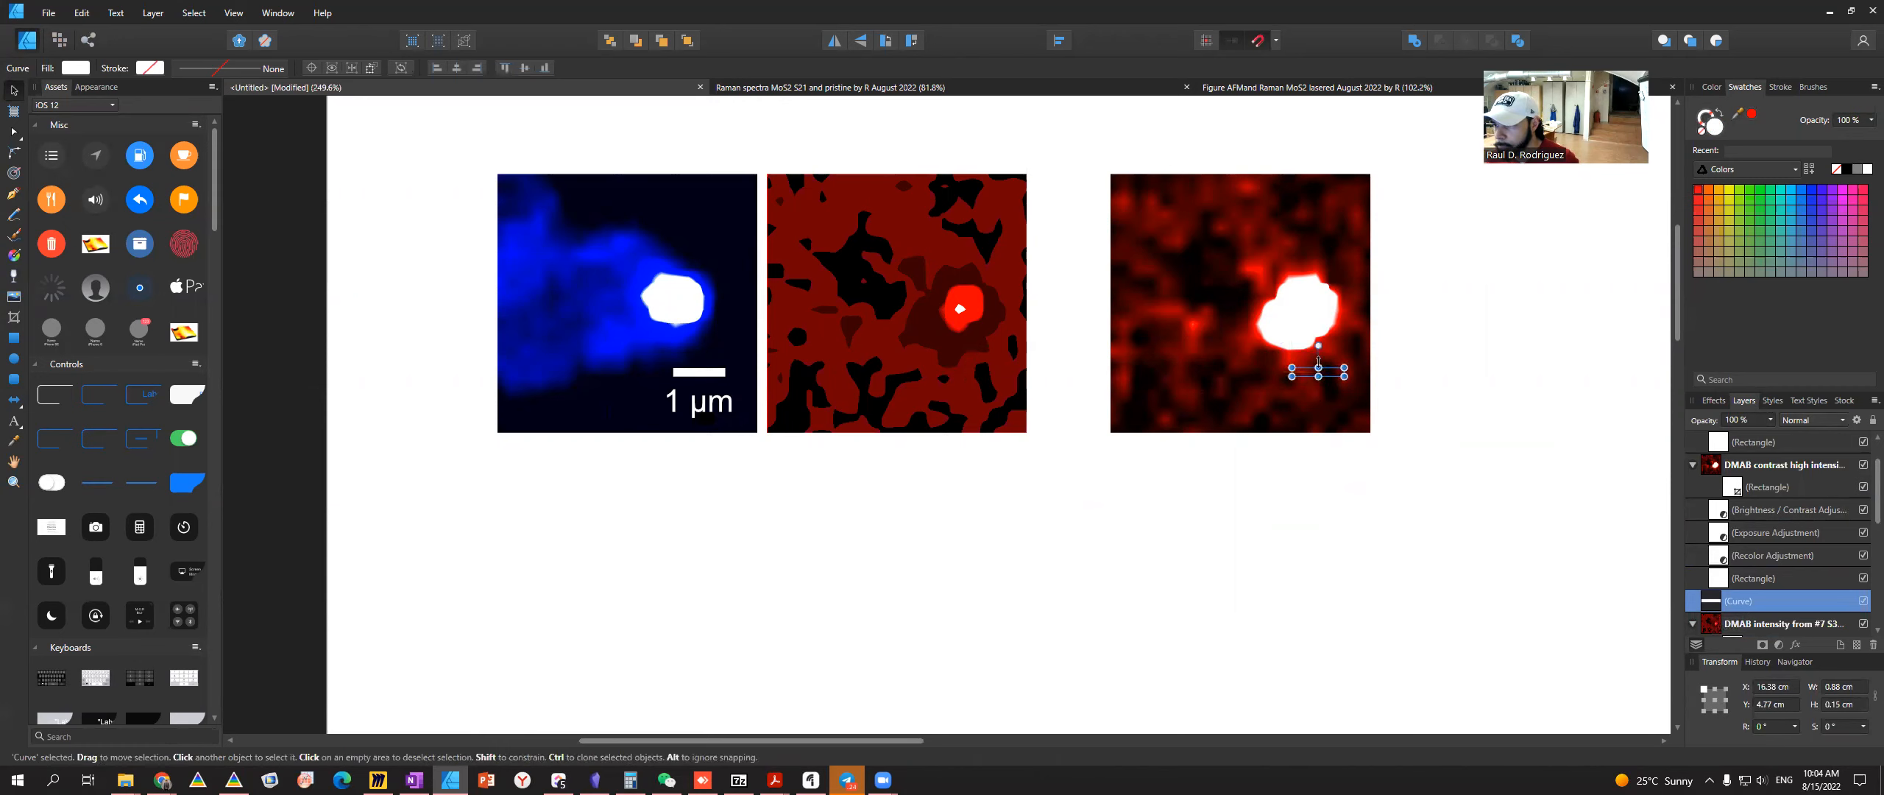
right_click(1322, 372)
mouse_move(1386, 527)
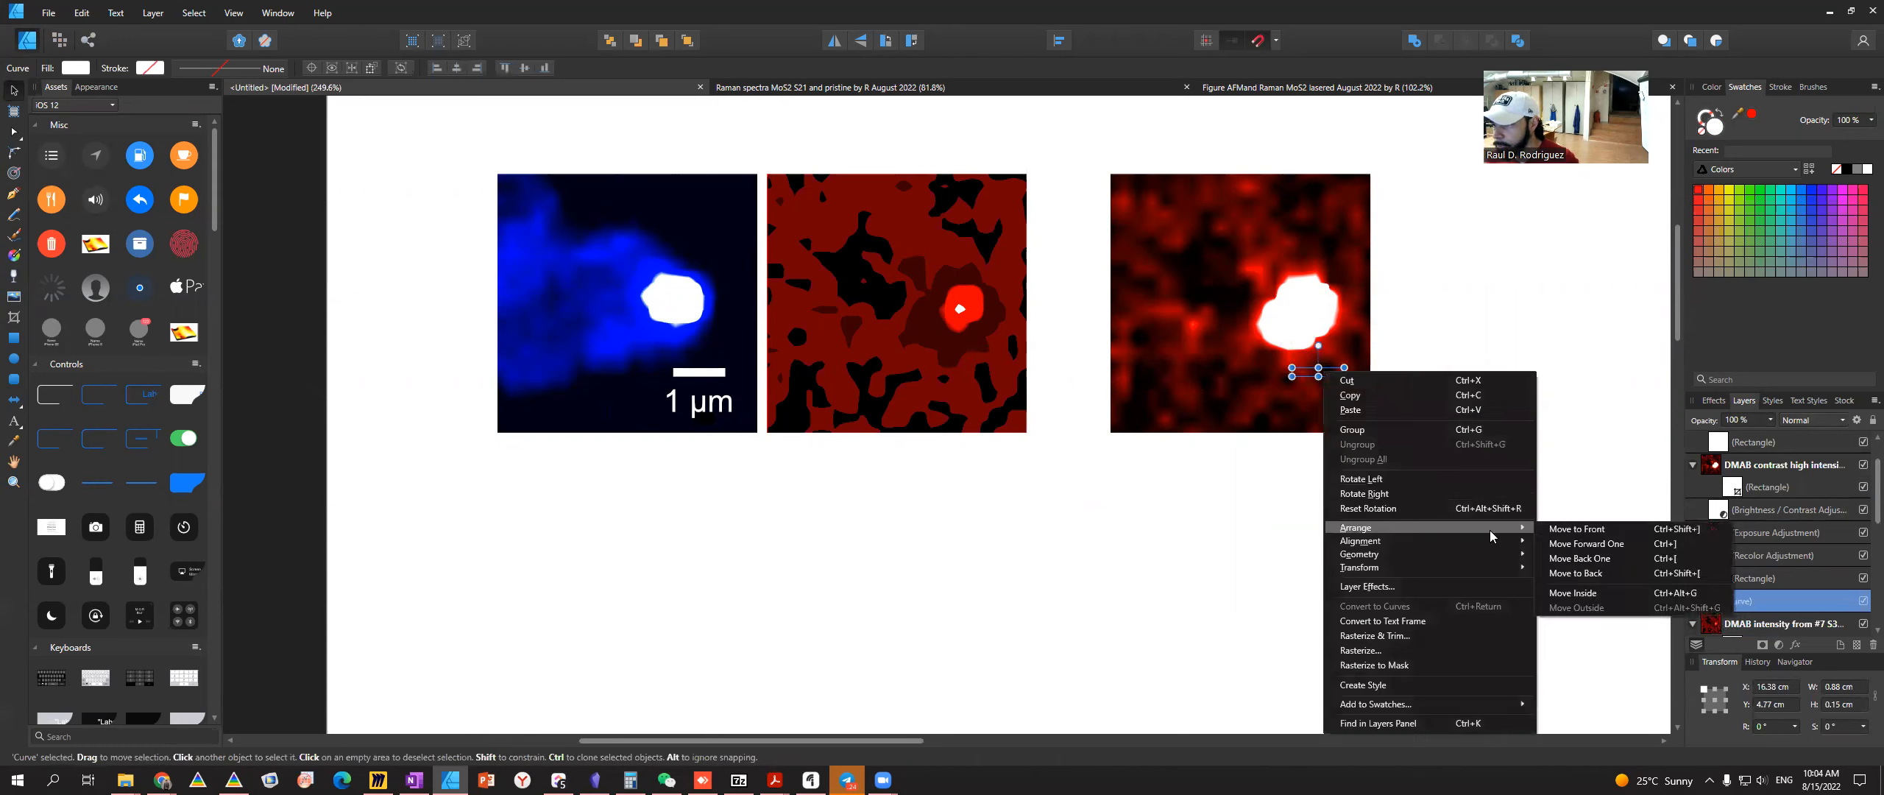
left_click(1582, 528)
left_click(958, 502)
scroll(959, 501, "down", 3)
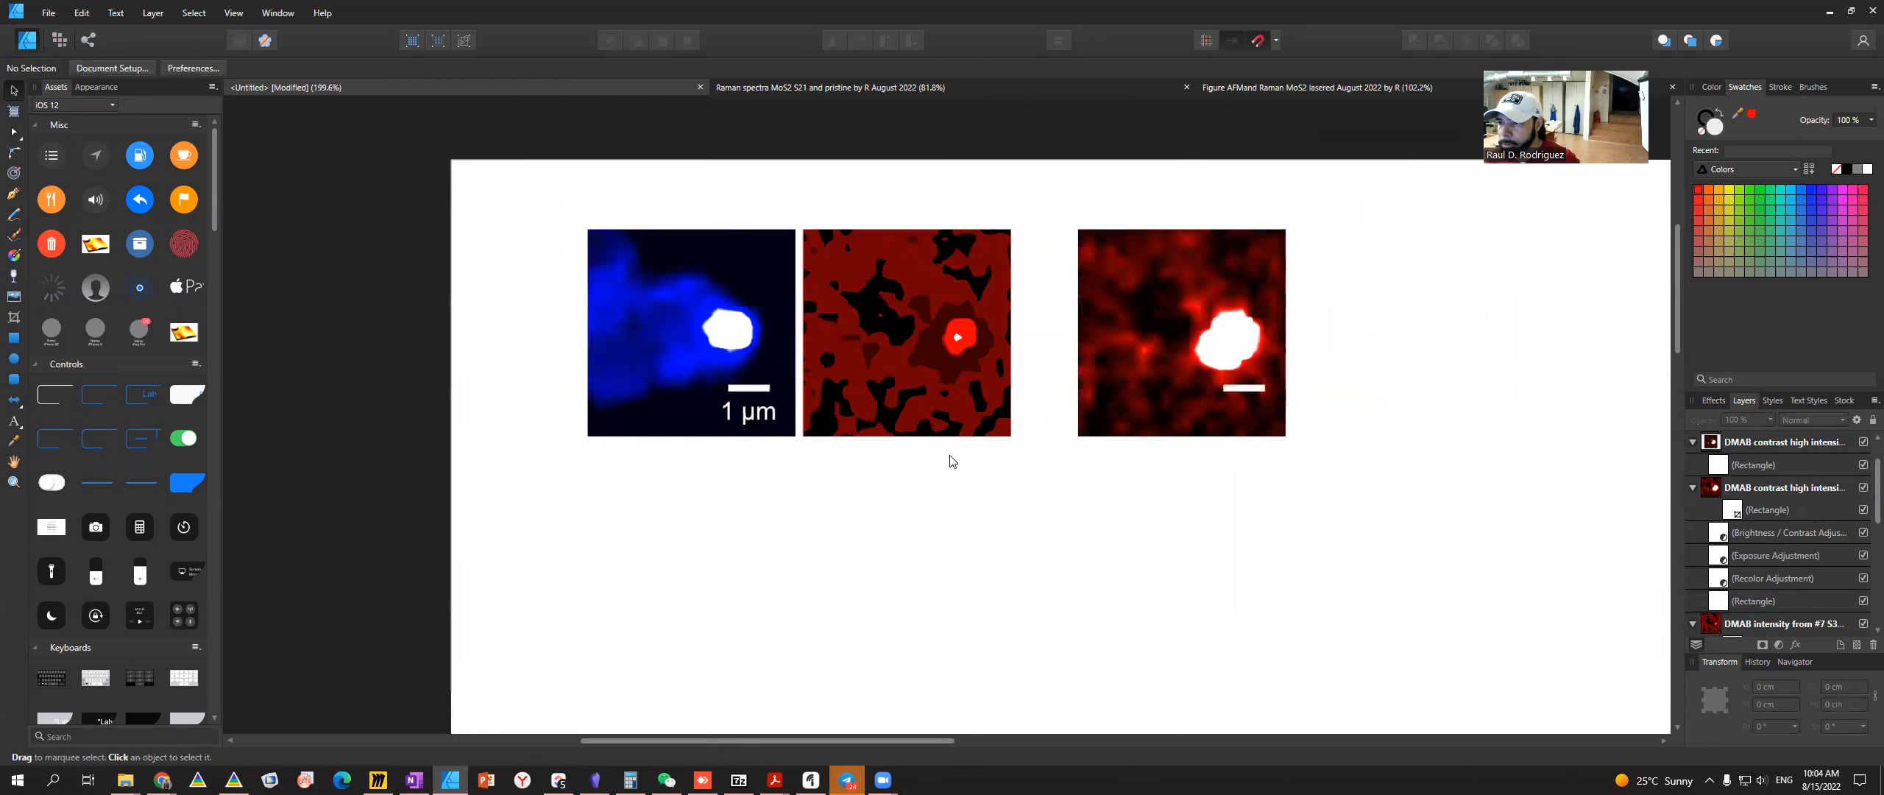
- Move the middle DMAB intensity map out of the row and off the page
left_click_drag(1024, 486, 822, 209)
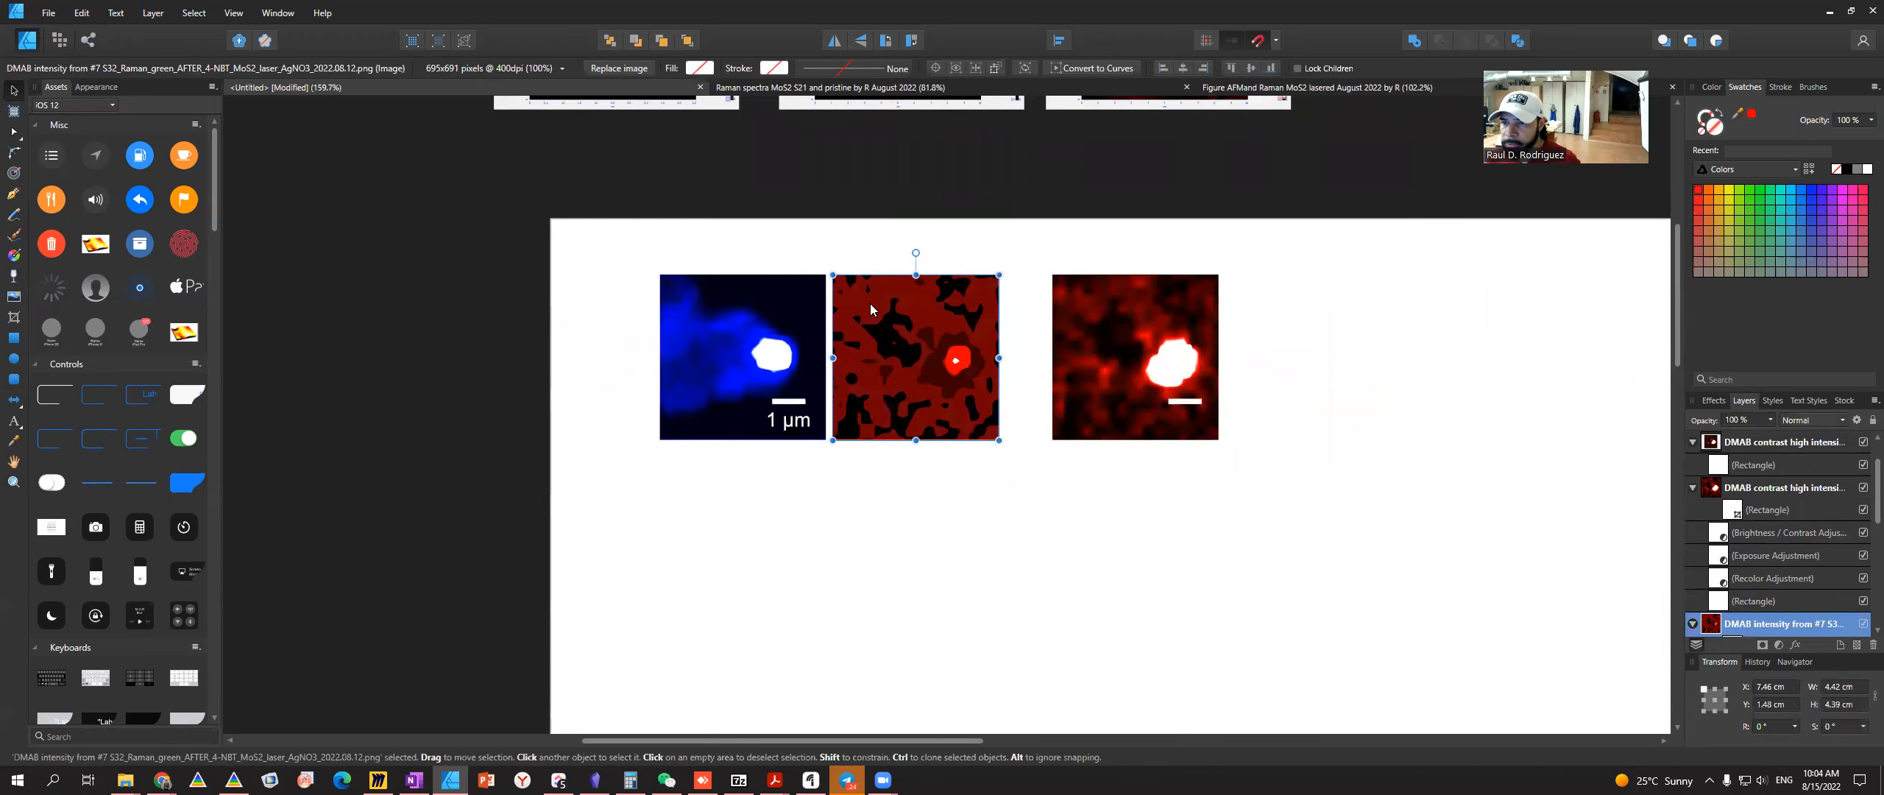
scroll(891, 326, "down", 4)
left_click_drag(905, 337, 1106, 197)
- Place the DMAB contrast map together with its scale bar directly beside the blue MoS2 map, aligned along the same row
left_click_drag(1064, 447, 875, 273)
left_click_drag(979, 326, 881, 480)
scroll(863, 385, "up", 7)
left_click_drag(892, 588, 1173, 692)
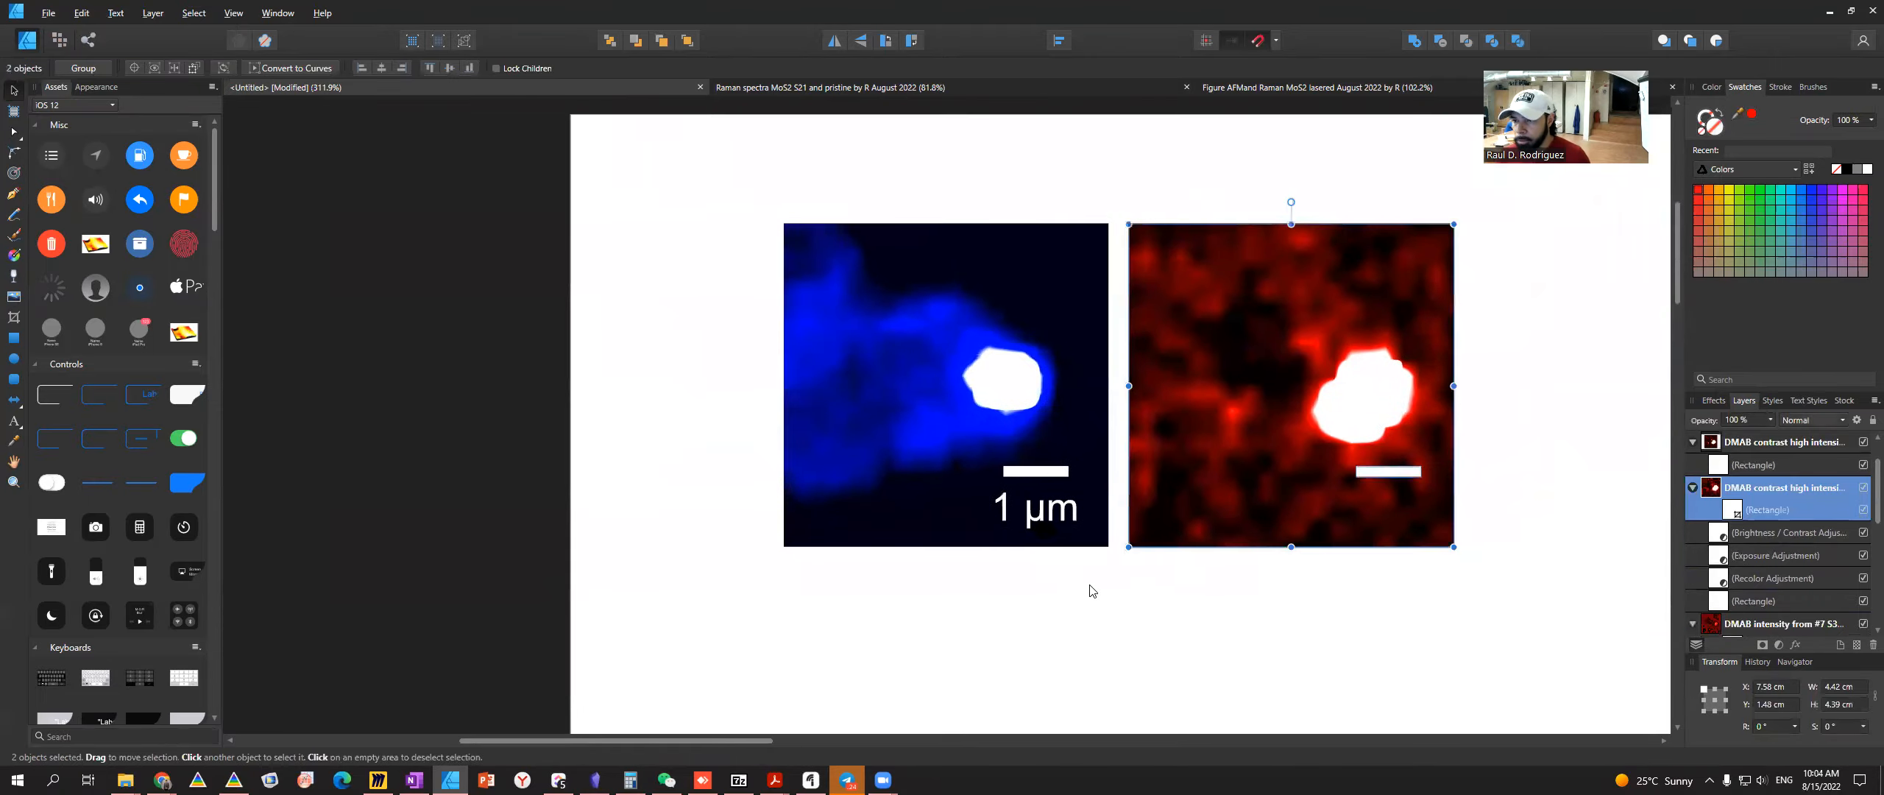
left_click(647, 282)
- Start saving the document and choose the laser patterning project's folder "03 Images for Manuscript and SI"
key("ctrl+s")
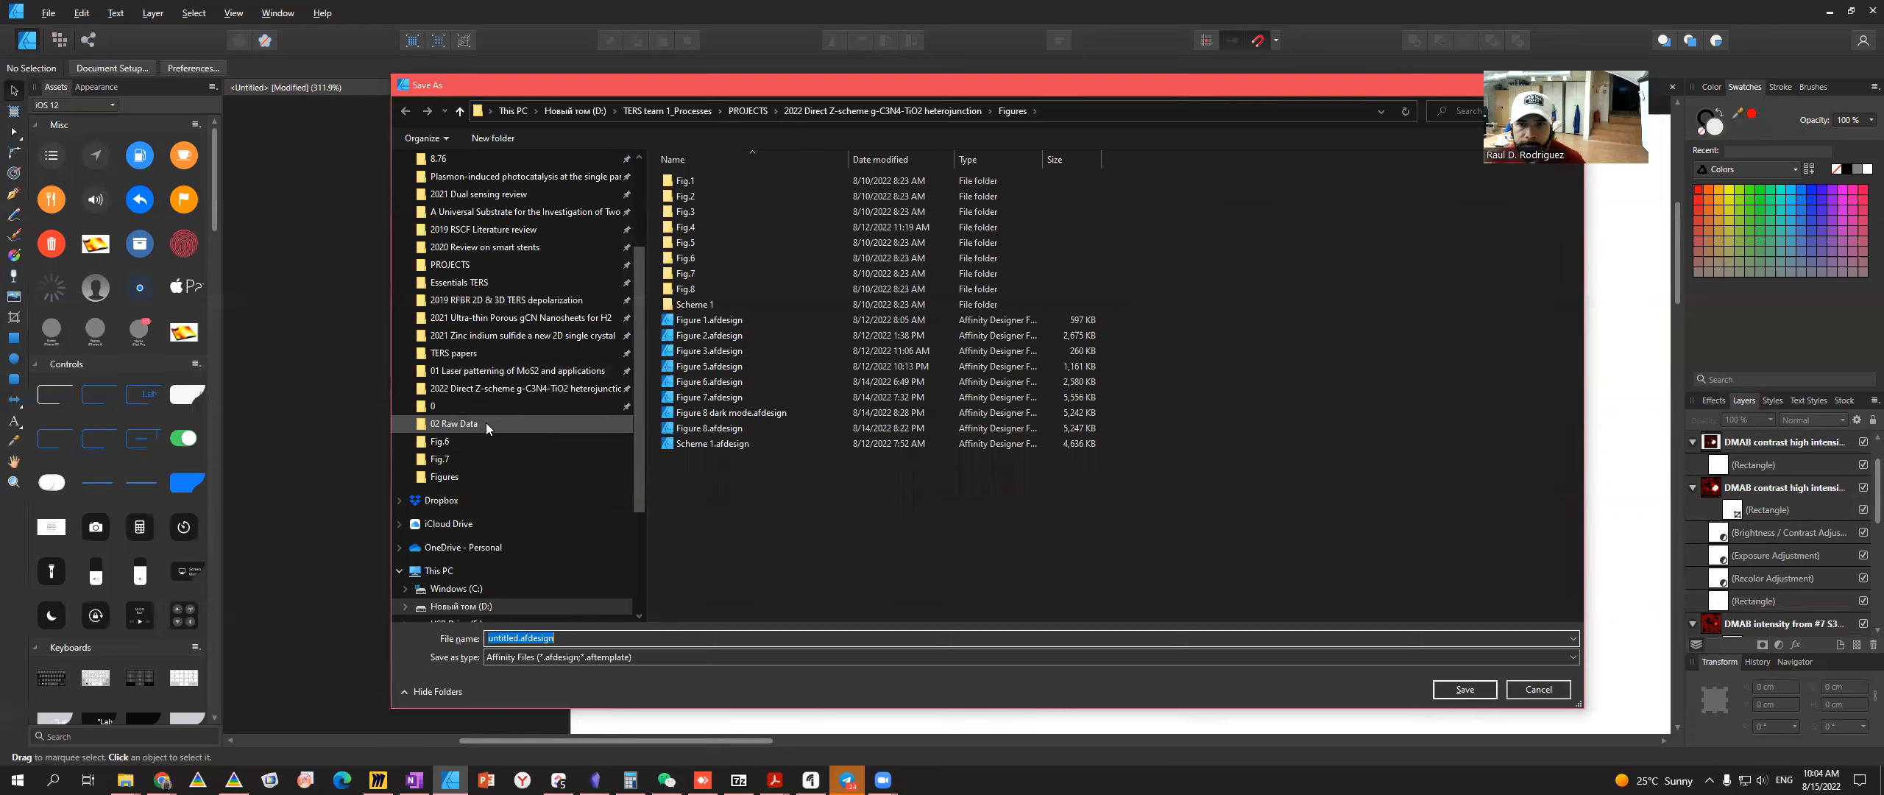
left_click(515, 370)
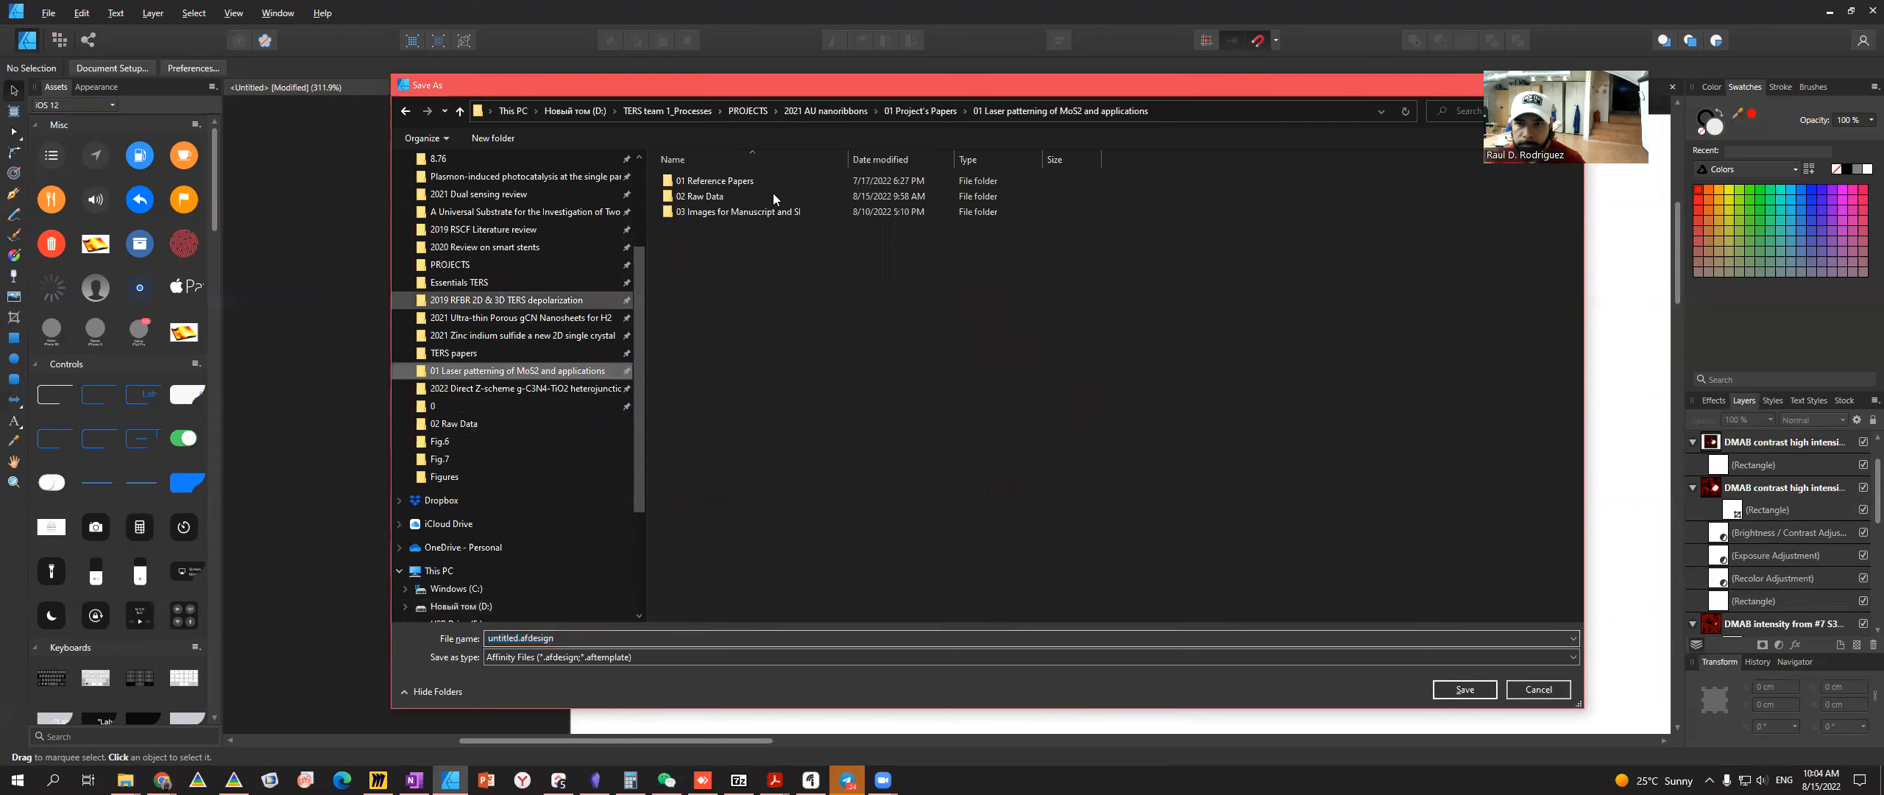
double_click(722, 210)
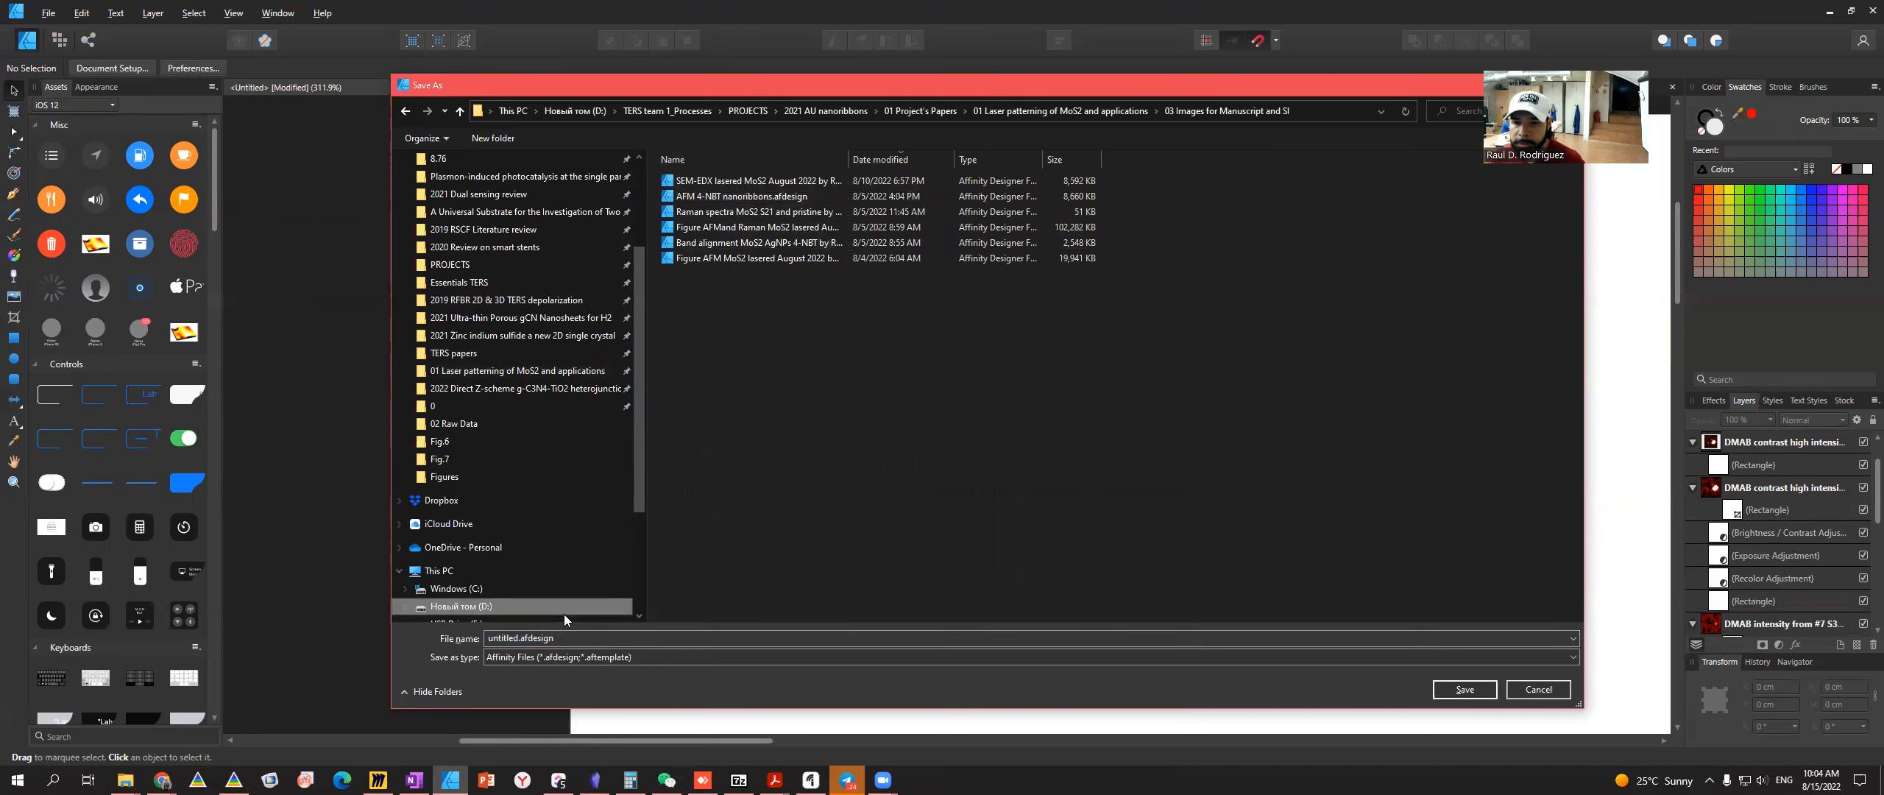
- Save the file as "Reproducibility 2 Figure AFM and Raman MoS2 lasered August 2022 by R", basing the name on the existing AFM and Raman figure
left_click(576, 638)
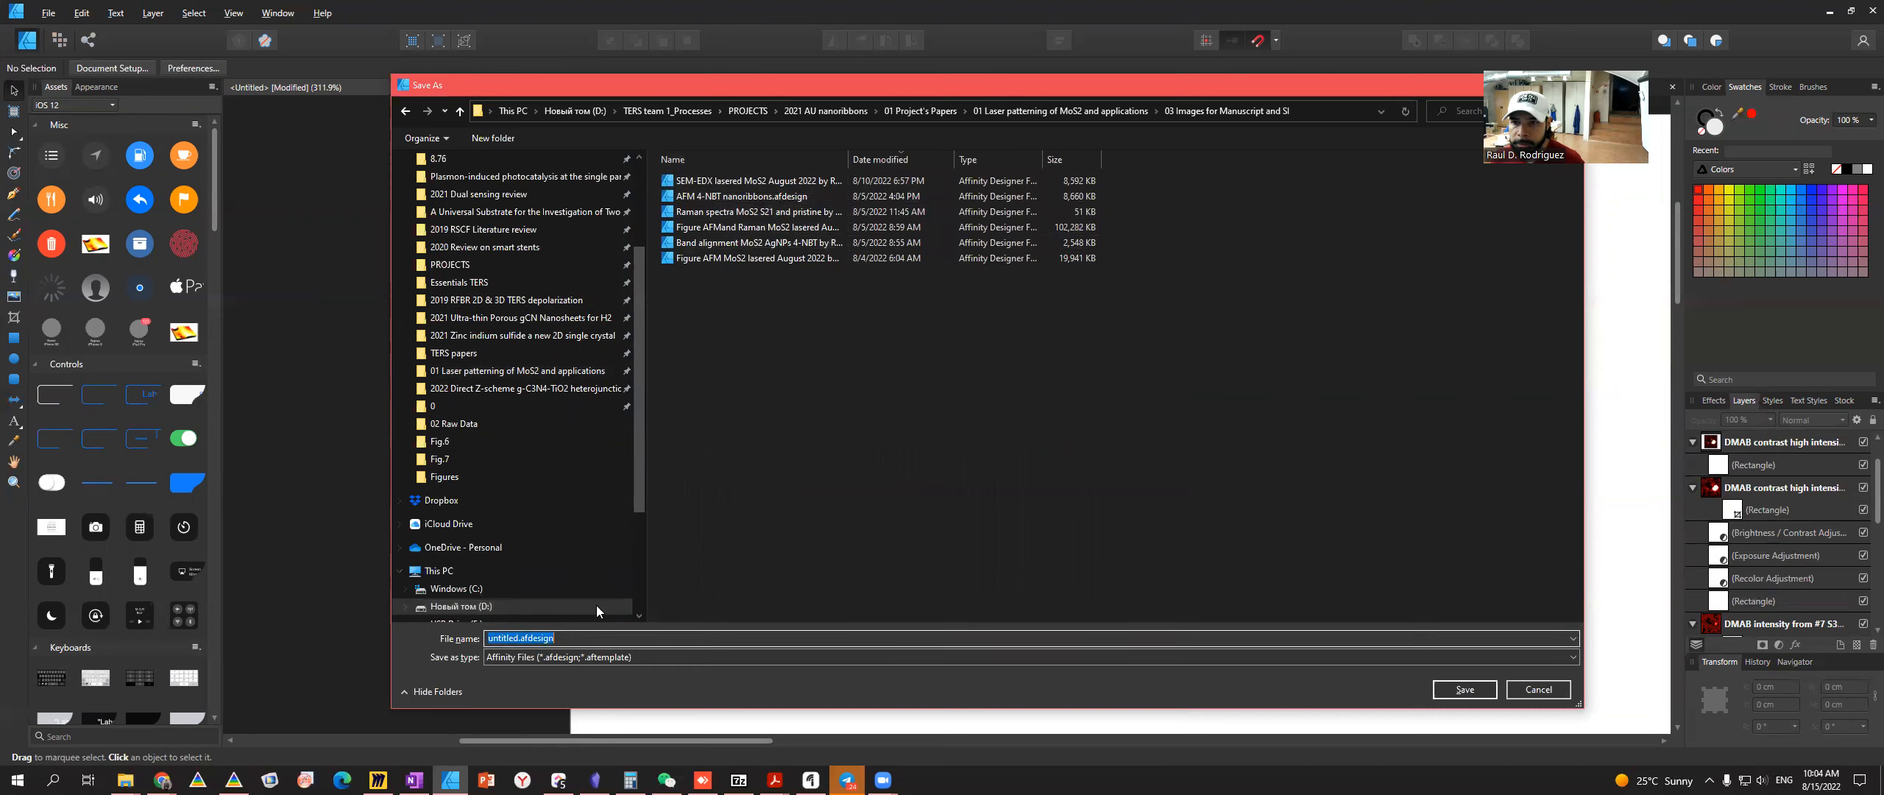
left_click(723, 228)
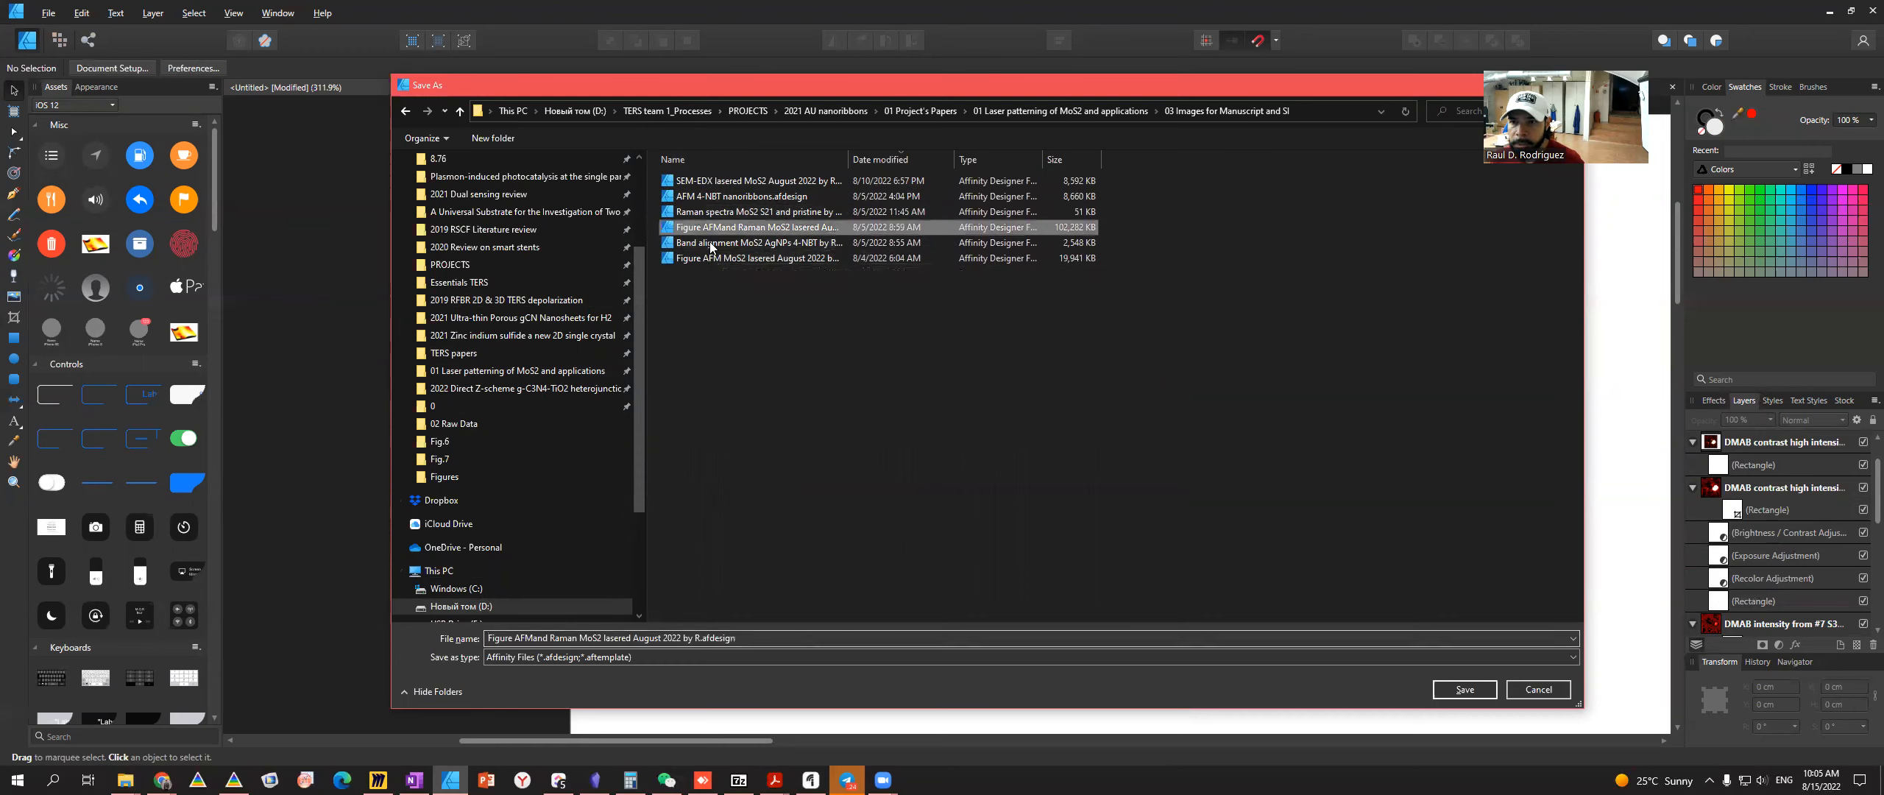
left_click(489, 637)
left_click(489, 639)
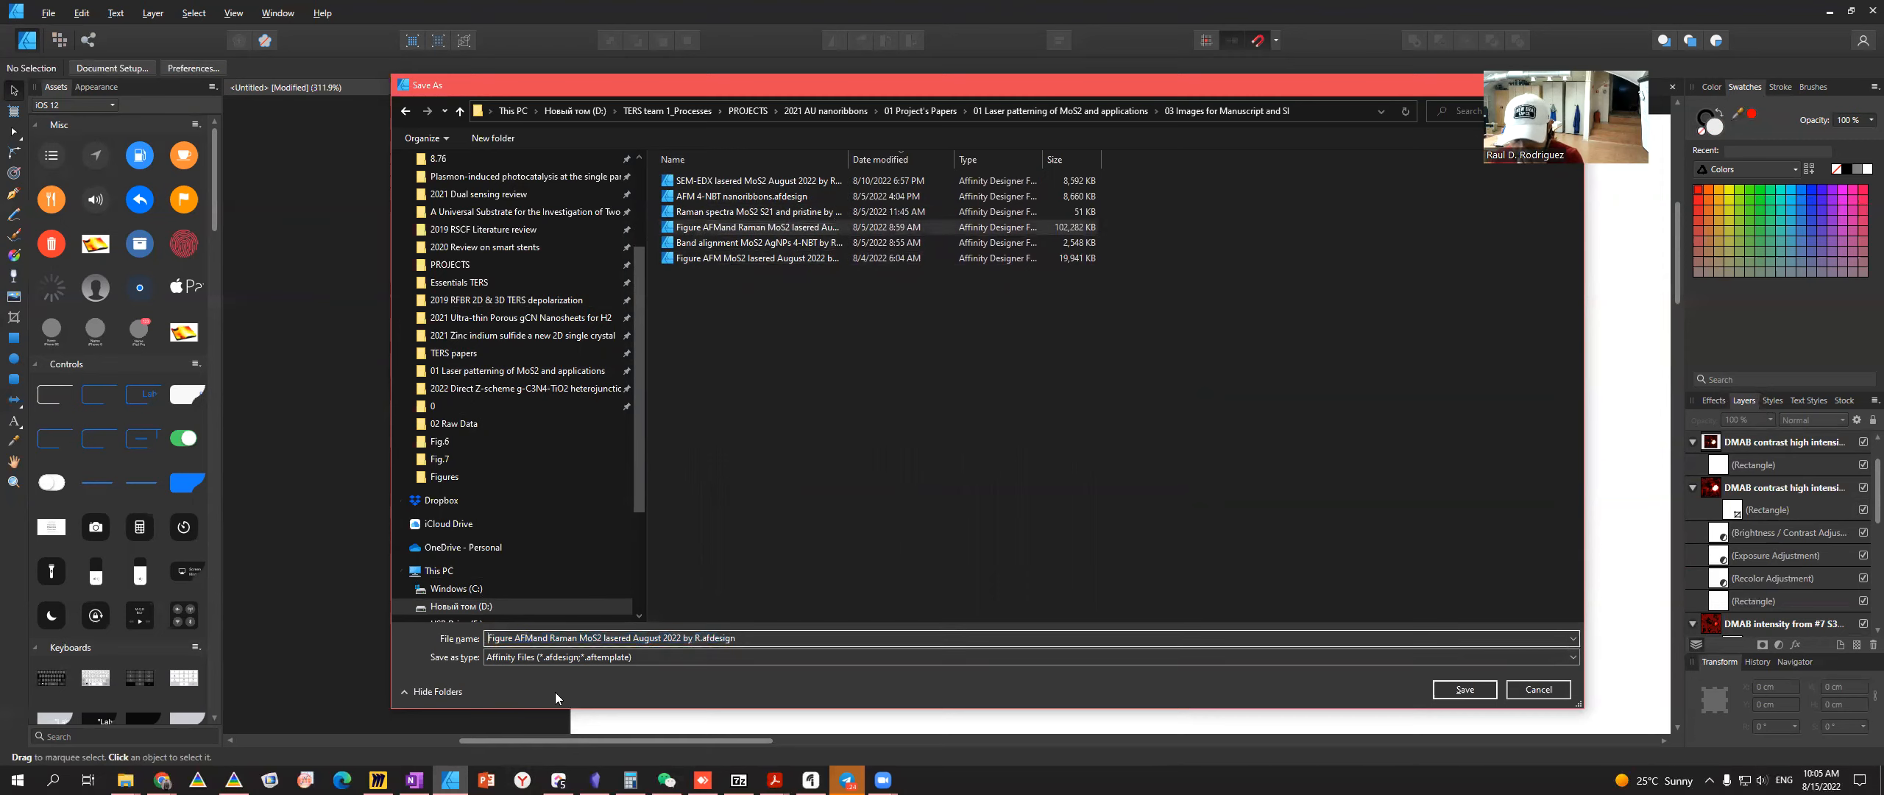
type("K")
key("BackSpace")
type("Reproduci")
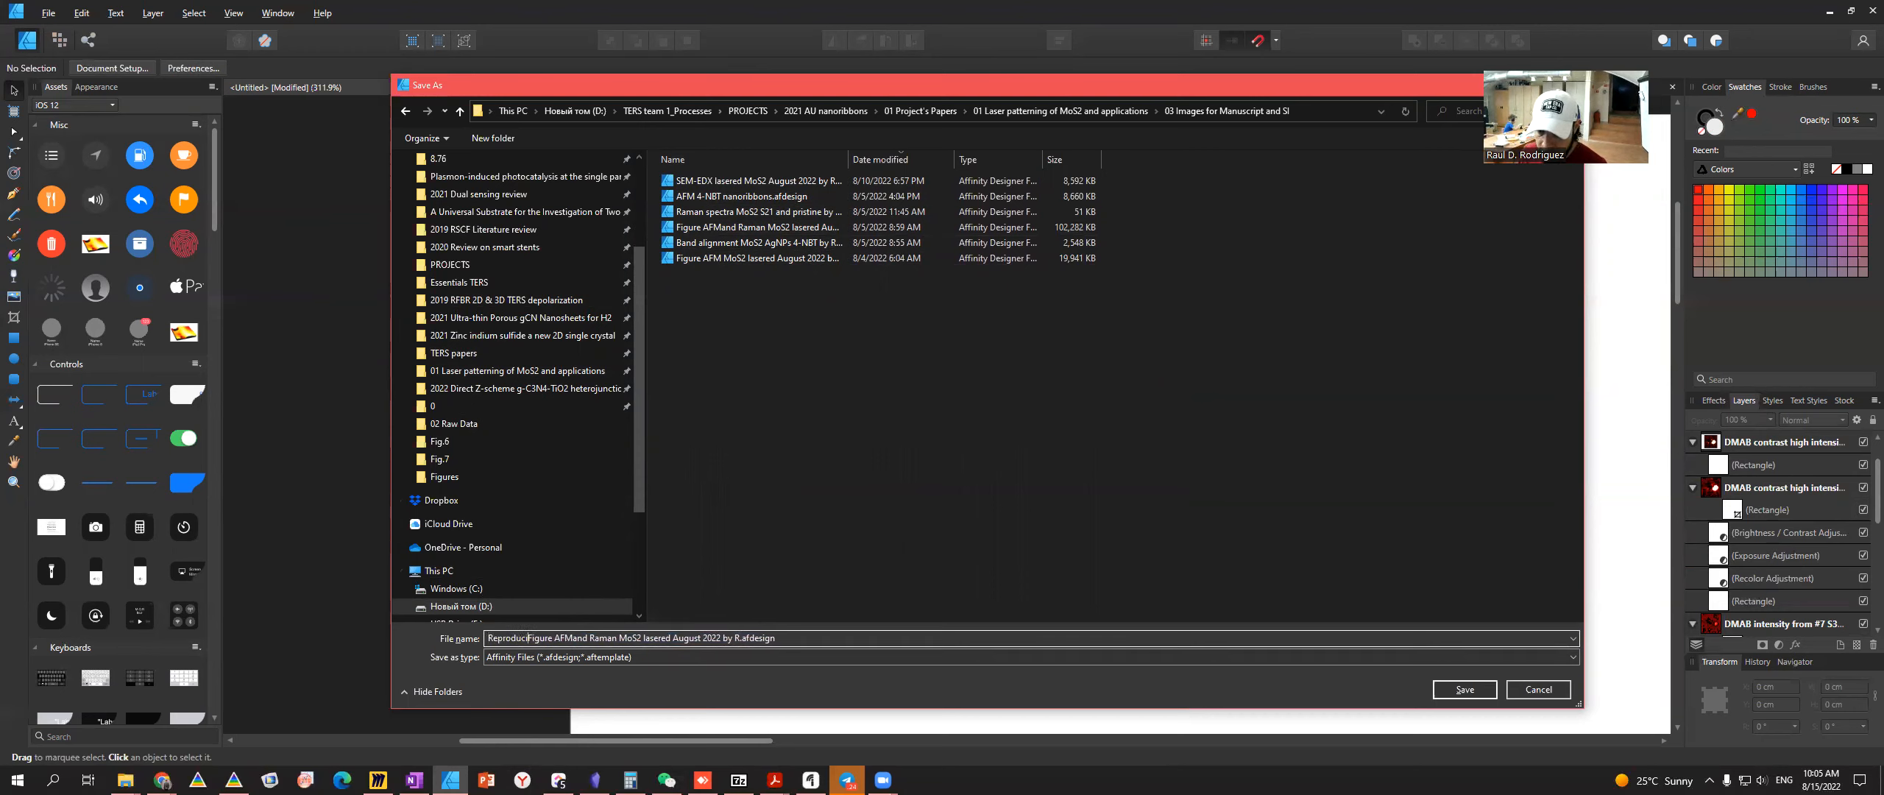
type("bility ")
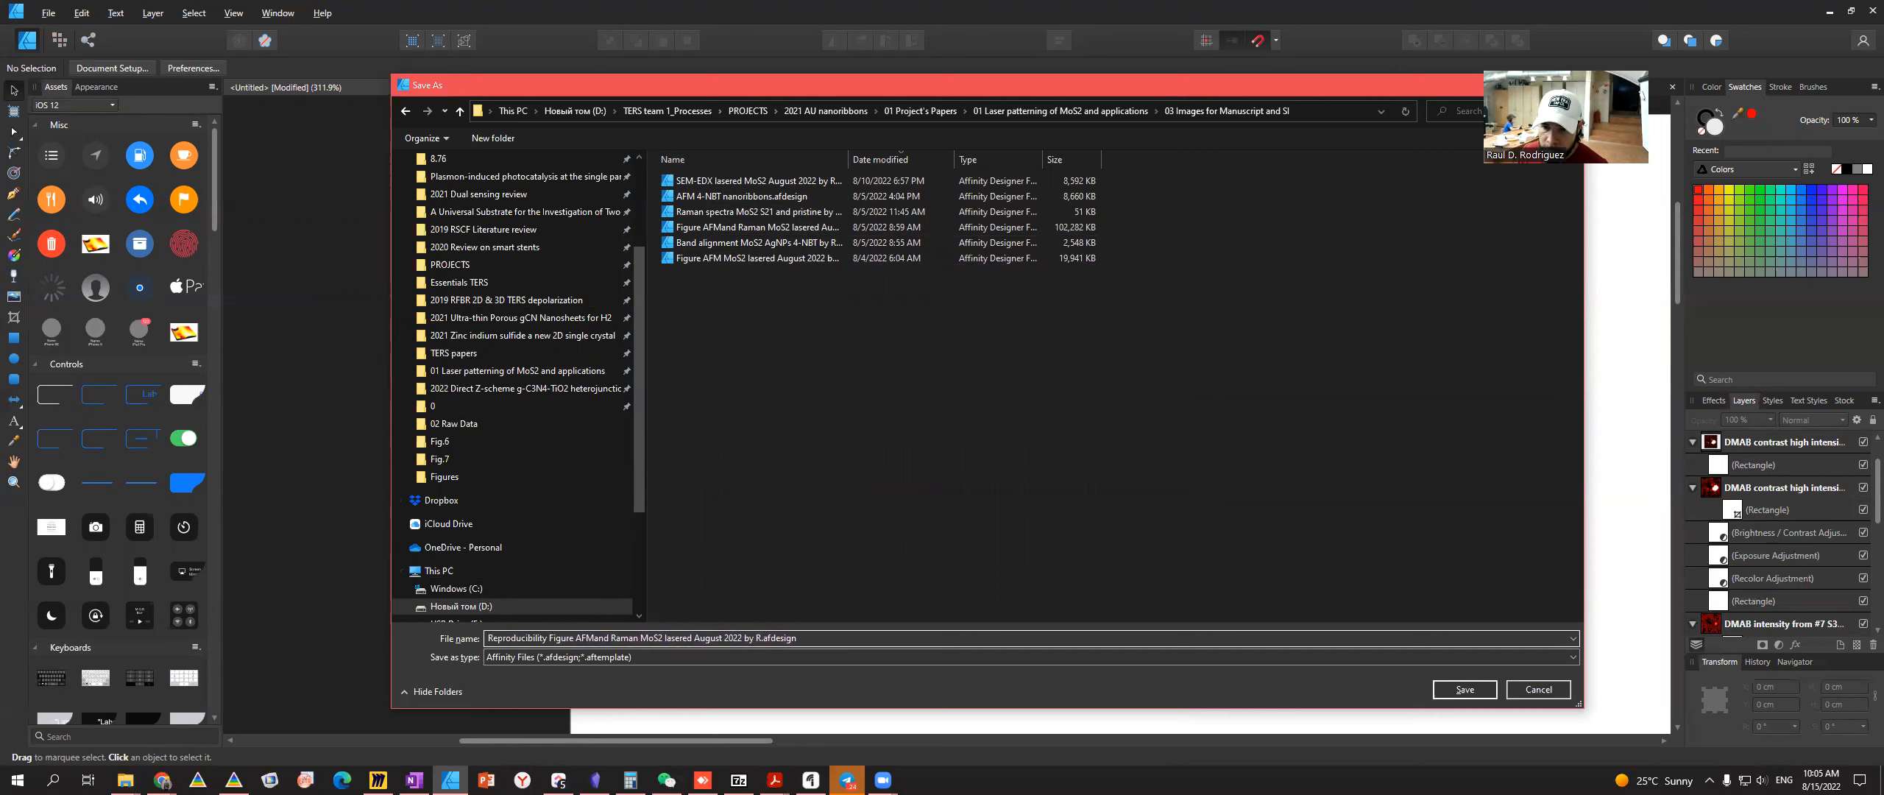
type("2")
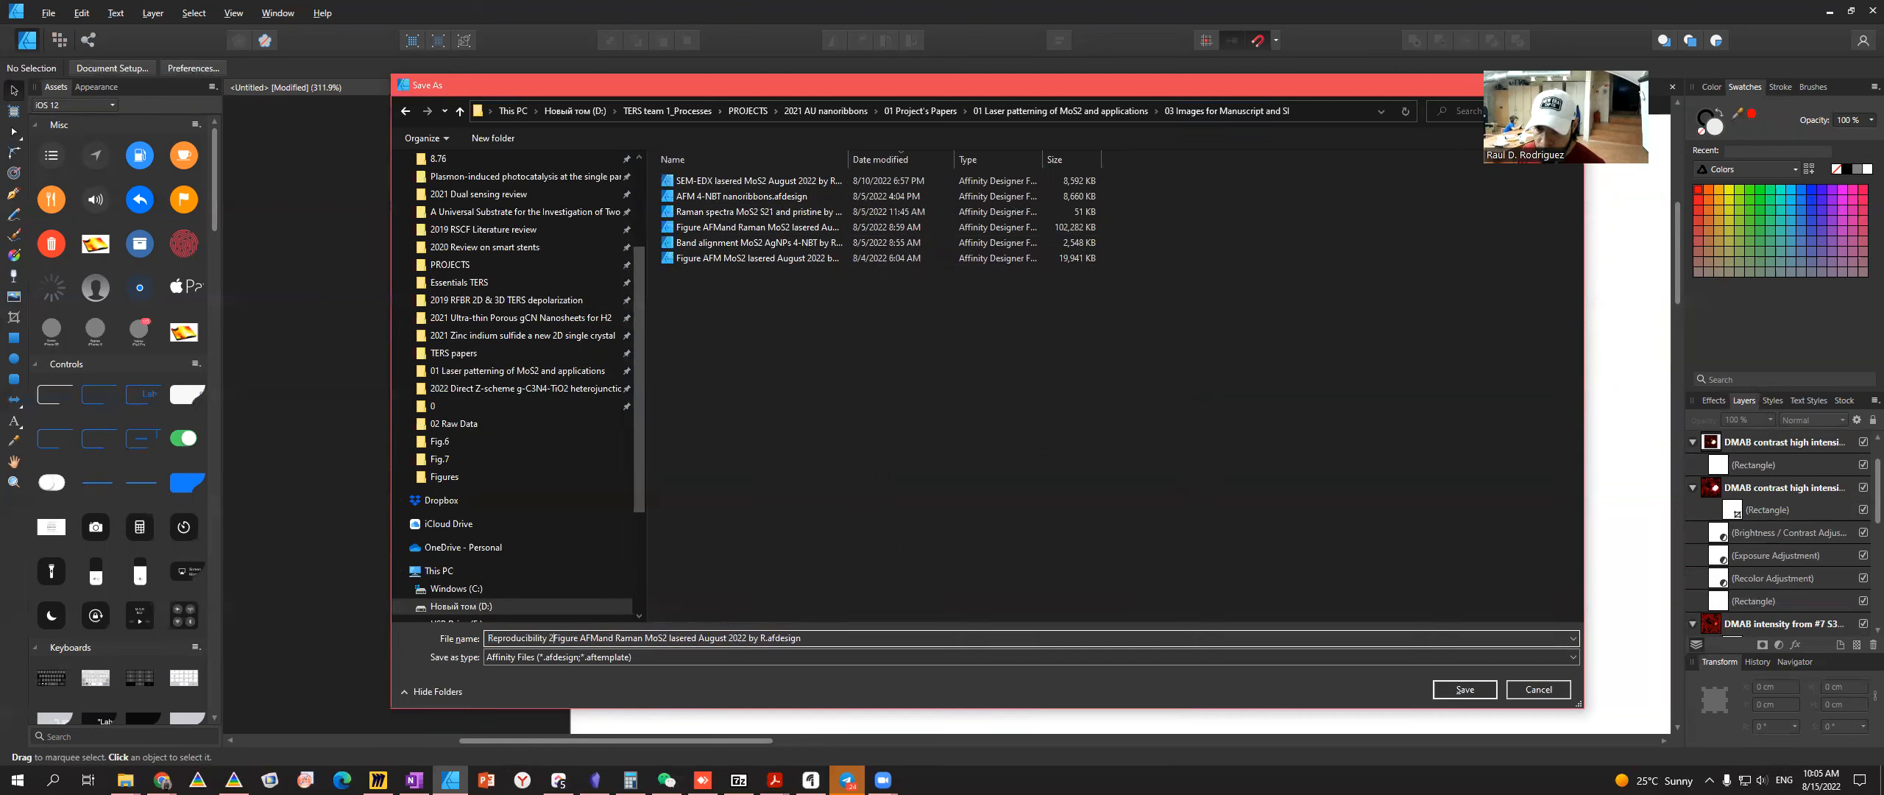
left_click(1484, 691)
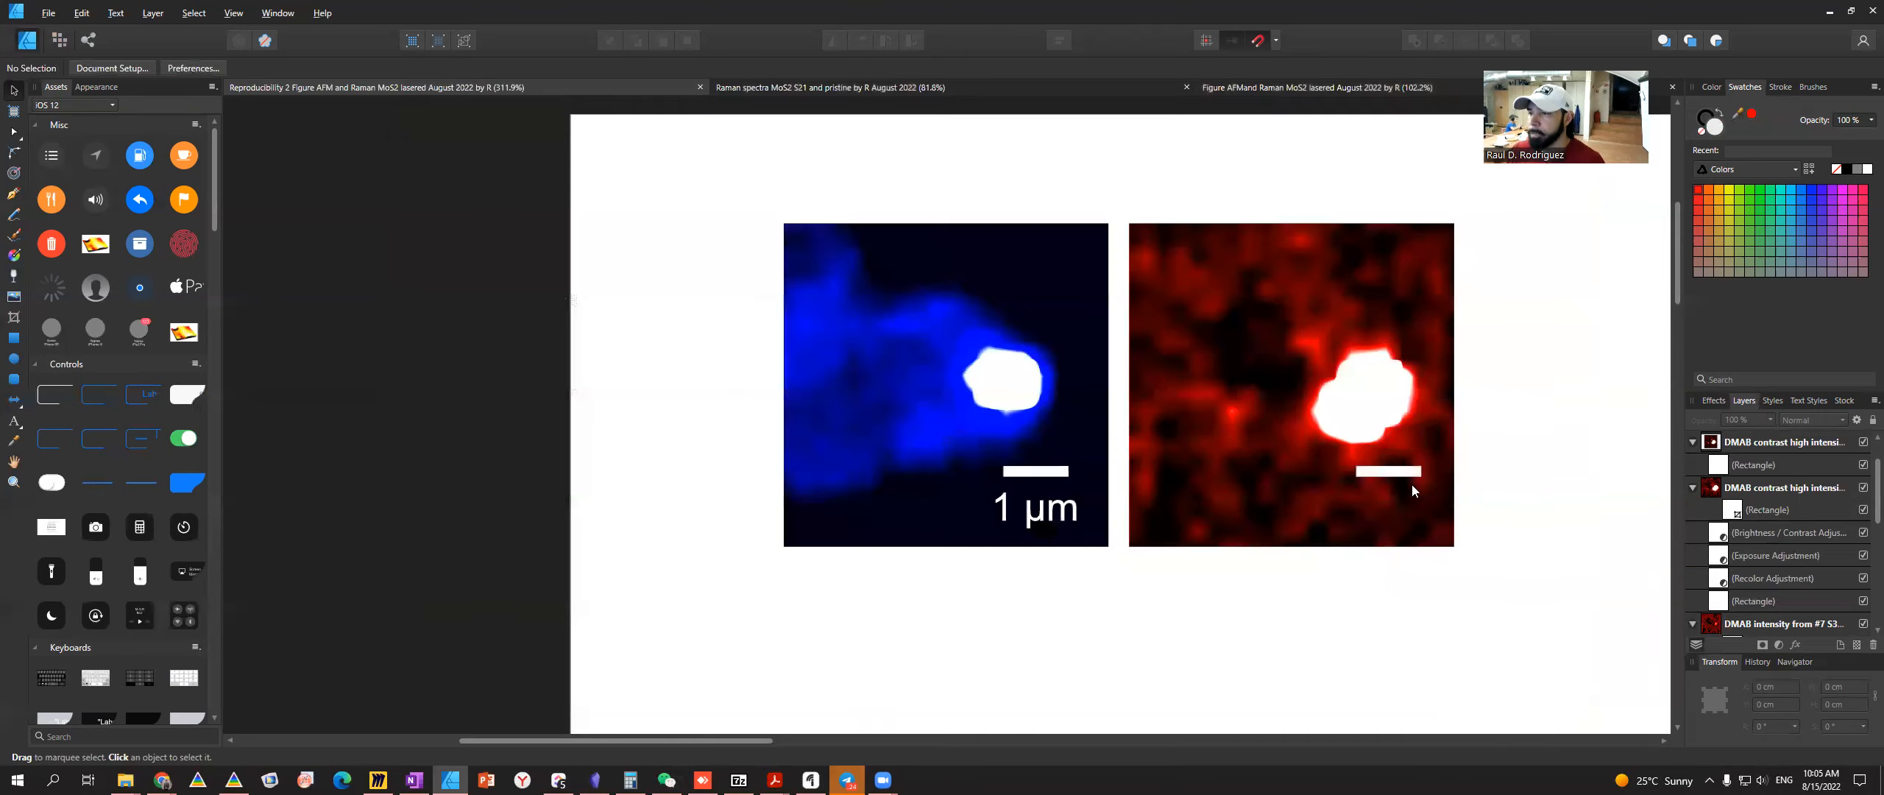
- Review the finished pair of maps and compare it with panel (g) of the paper figure on the Miro board
scroll(1282, 488, "down", 3)
scroll(1360, 532, "up", 3)
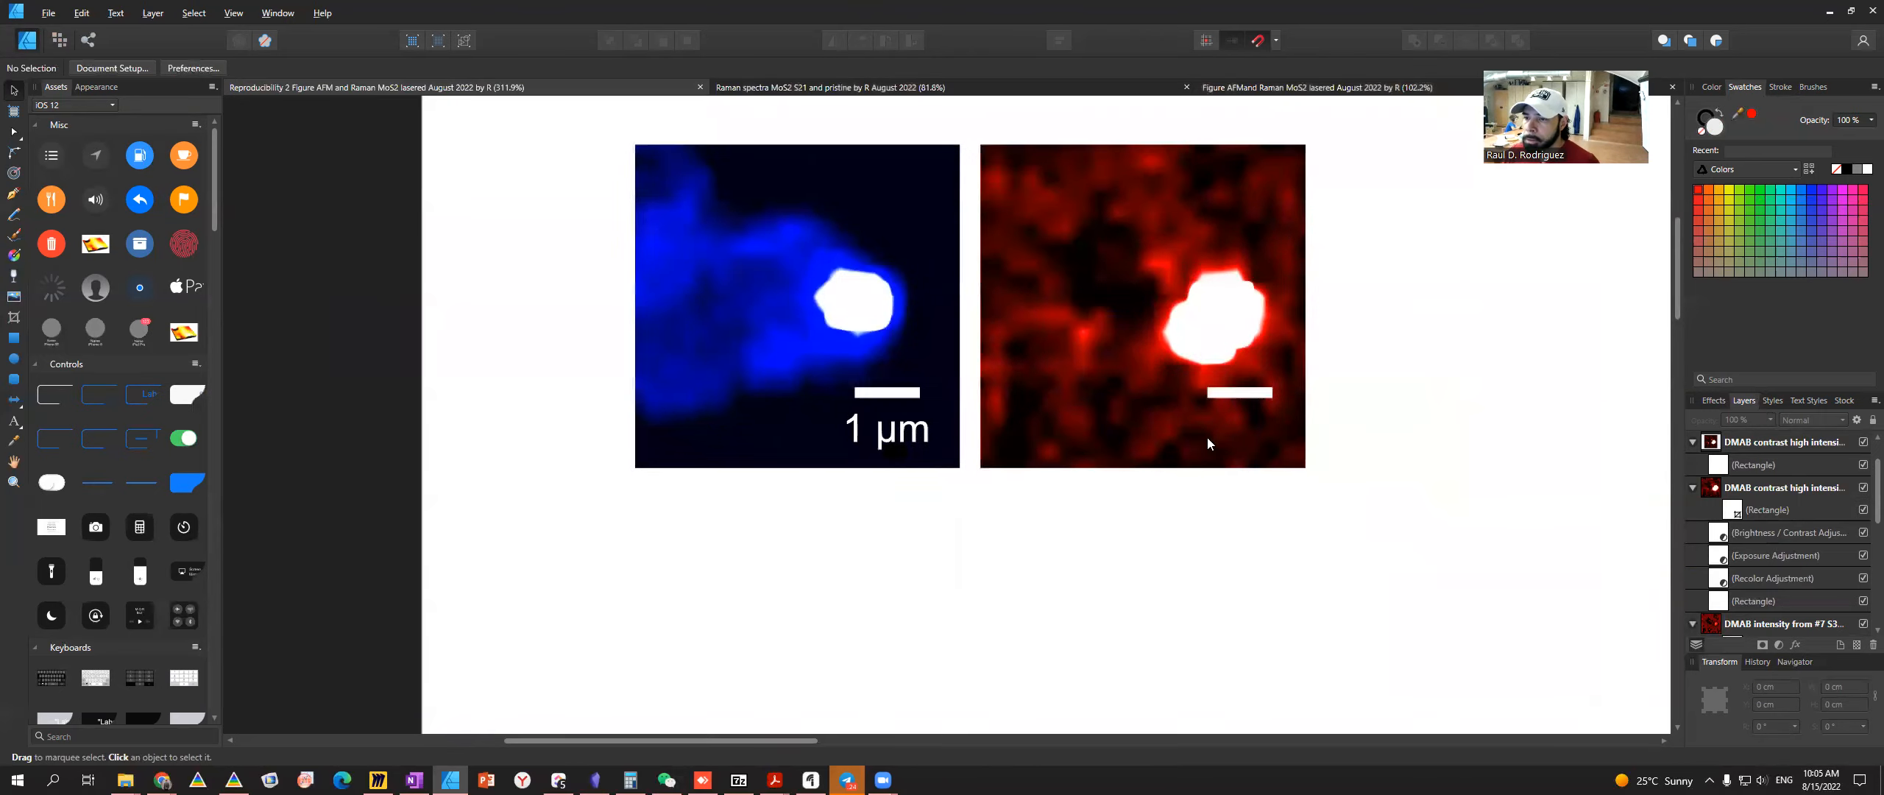
scroll(983, 431, "down", 3)
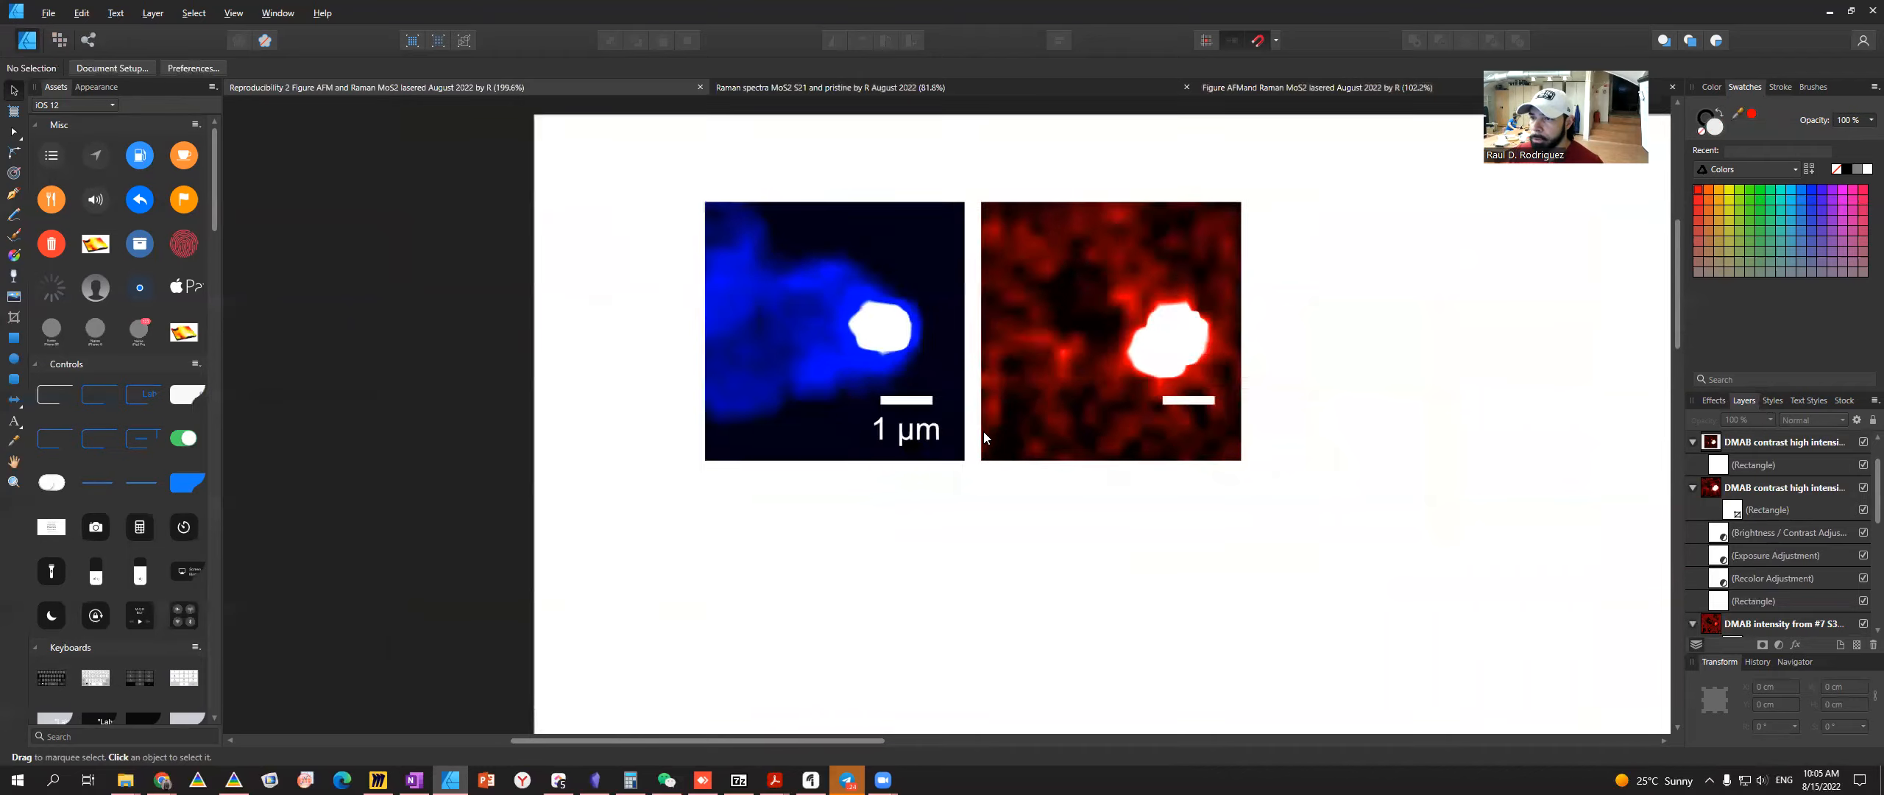
key("alt+Tab")
left_click(1218, 202)
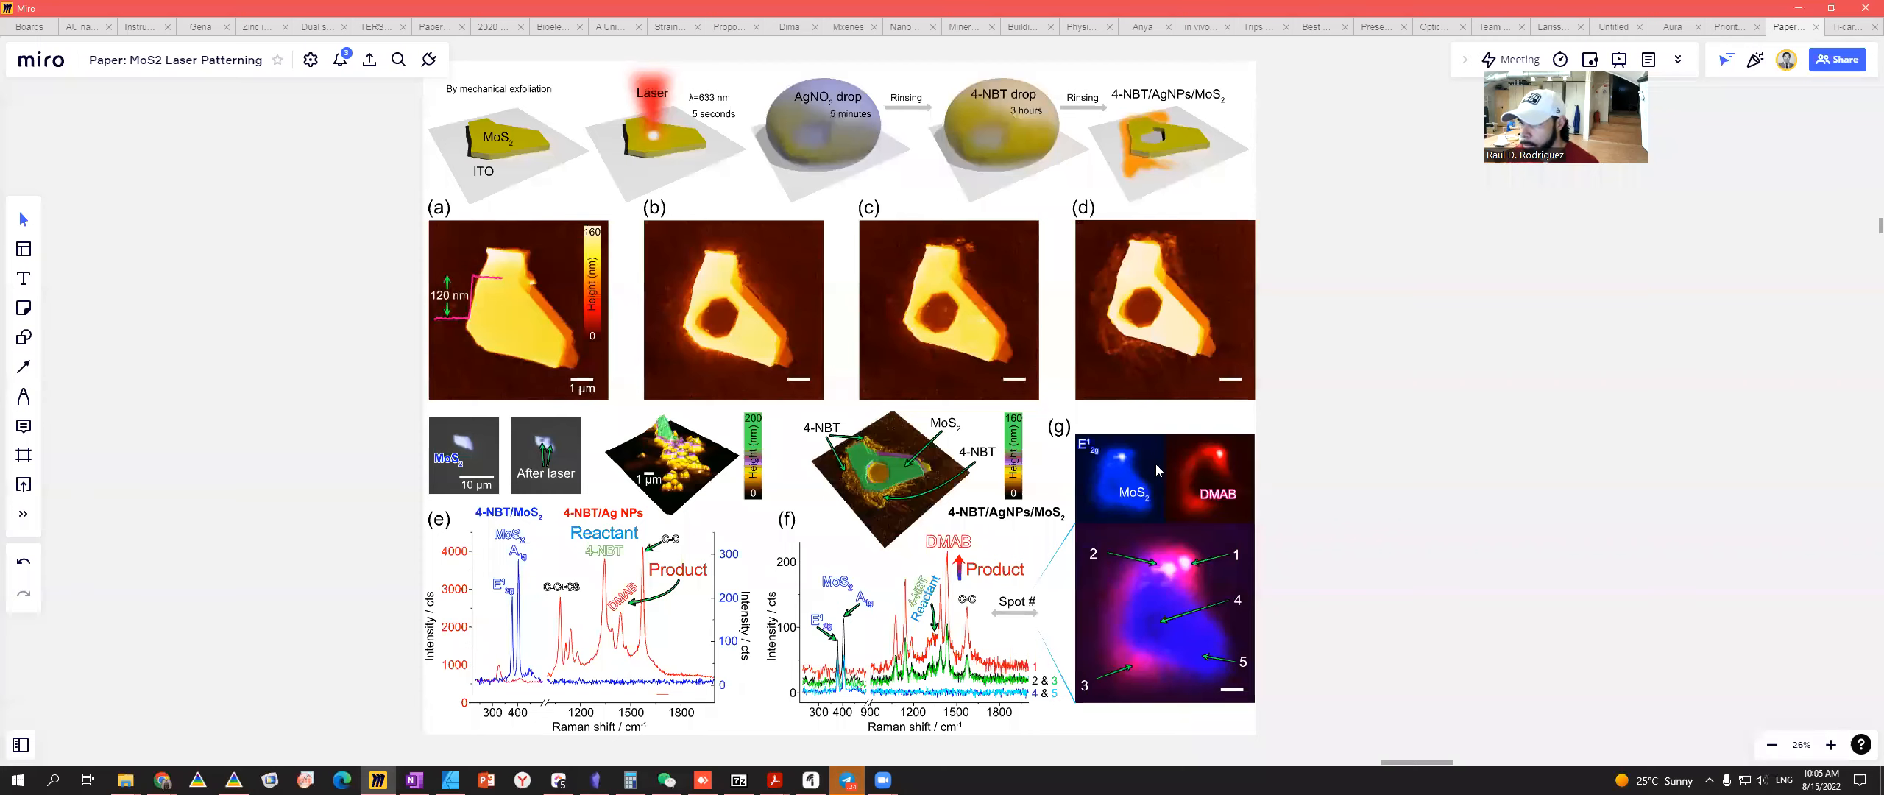
key("alt+Tab")
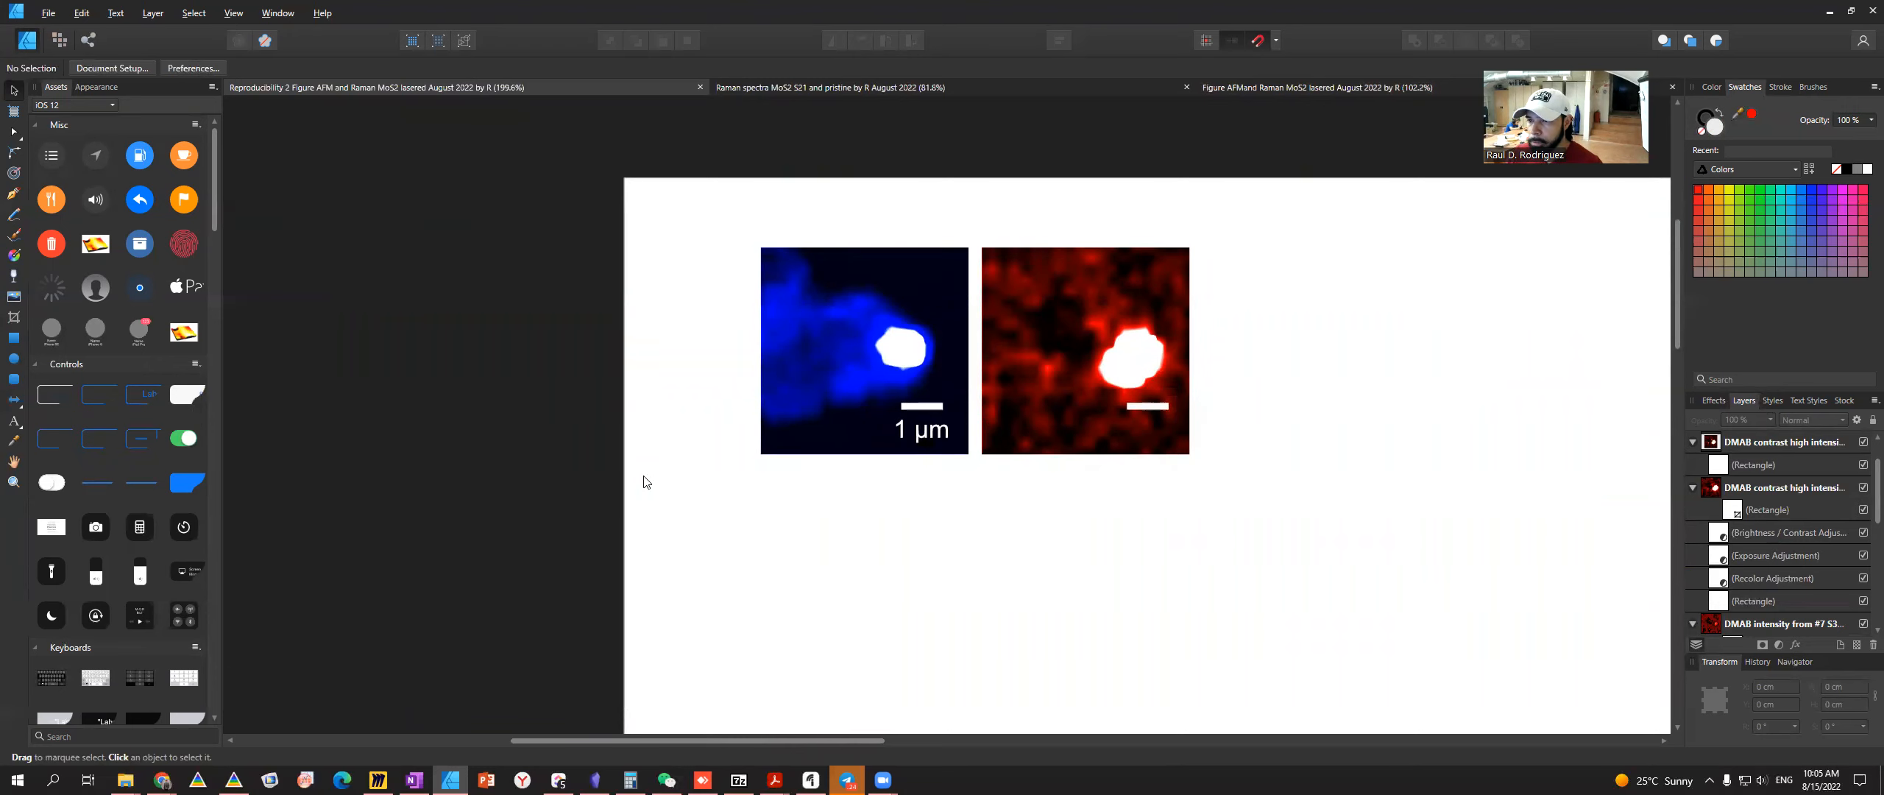
- Duplicate the MoS2 and DMAB maps without their scale bars as a second row directly below the originals
left_click(831, 335)
left_click(1082, 359, "shift")
left_click_drag(1077, 346, 1090, 571)
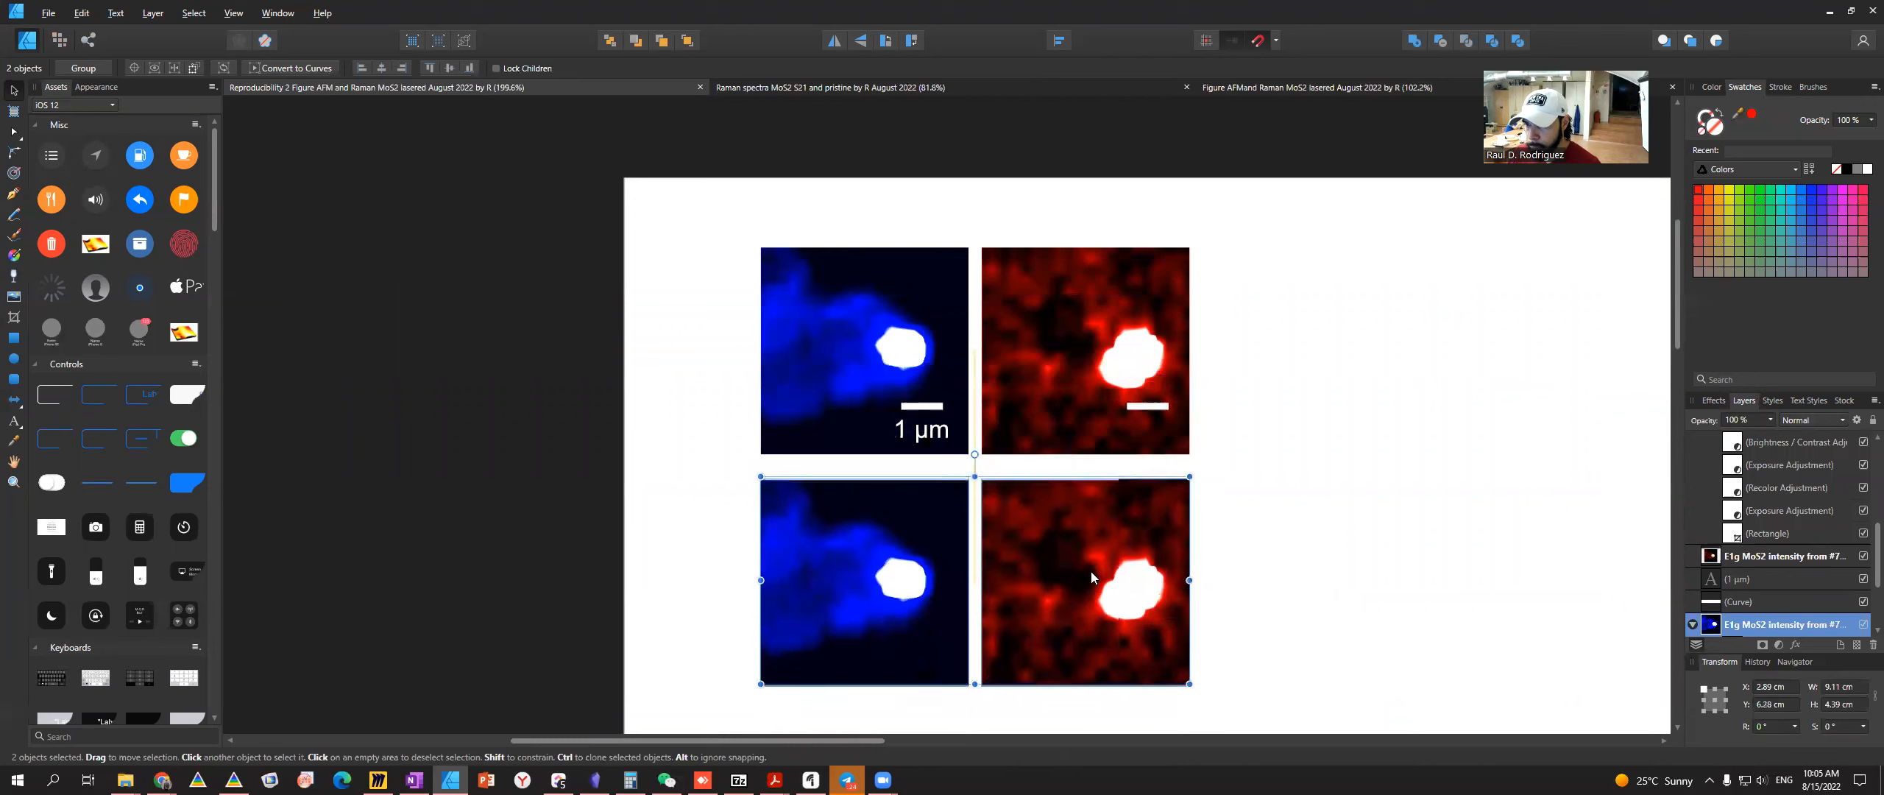
key("ctrl+d")
scroll(1094, 599, "down", 3)
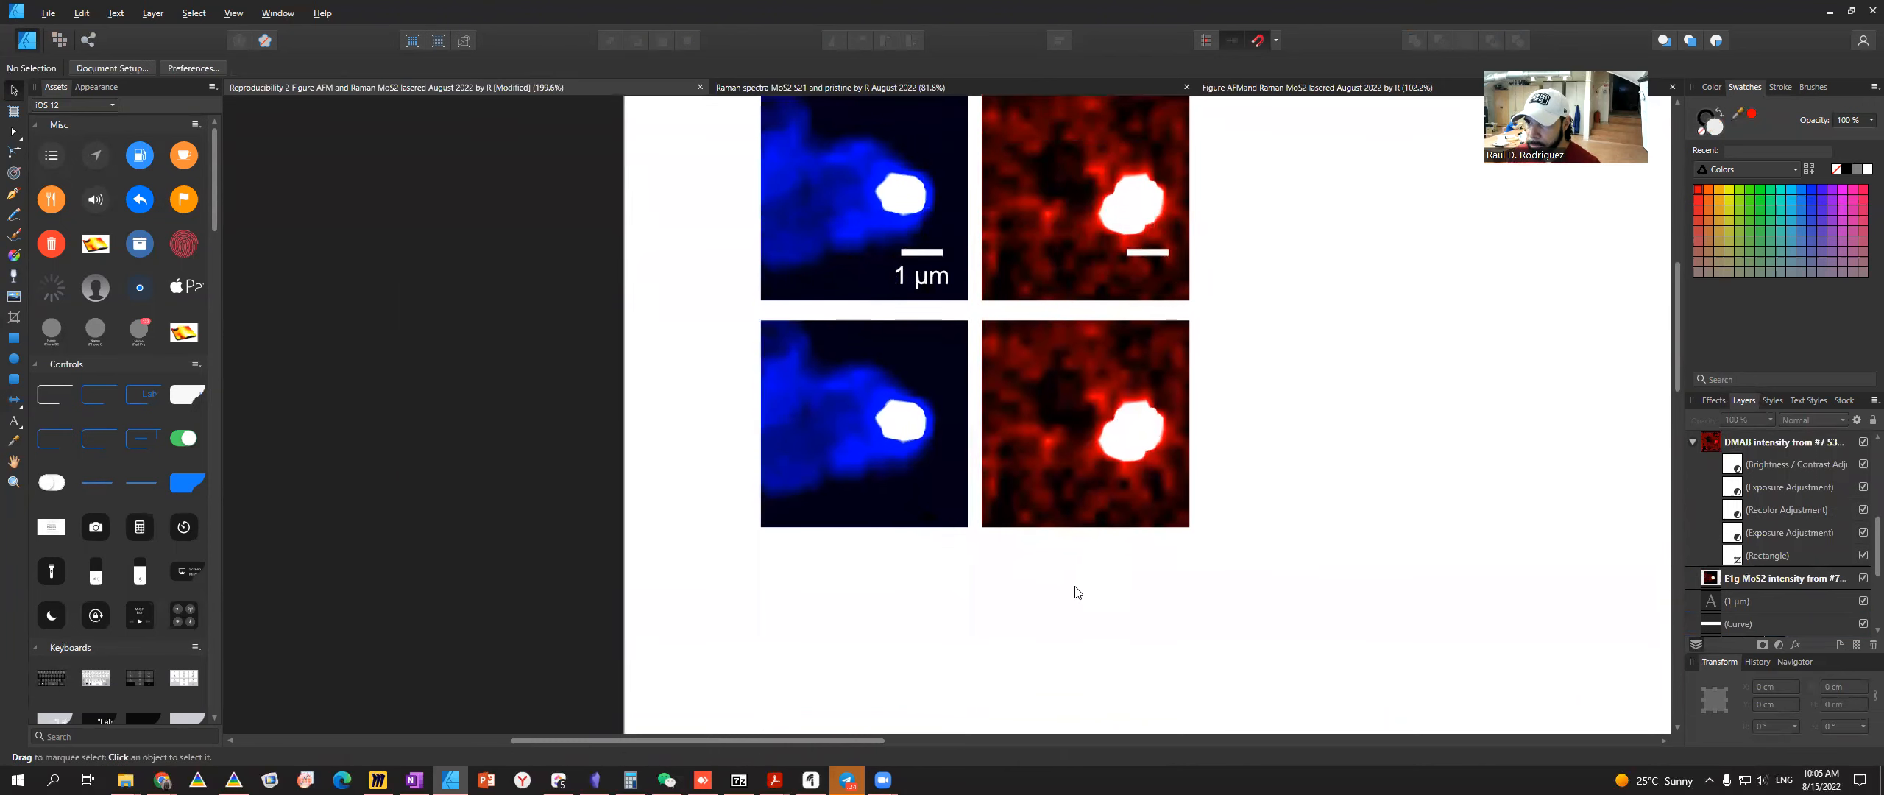
- Move the duplicated red DMAB map exactly over the duplicated blue MoS2 map in the second row
left_click(948, 461)
left_click(1106, 470)
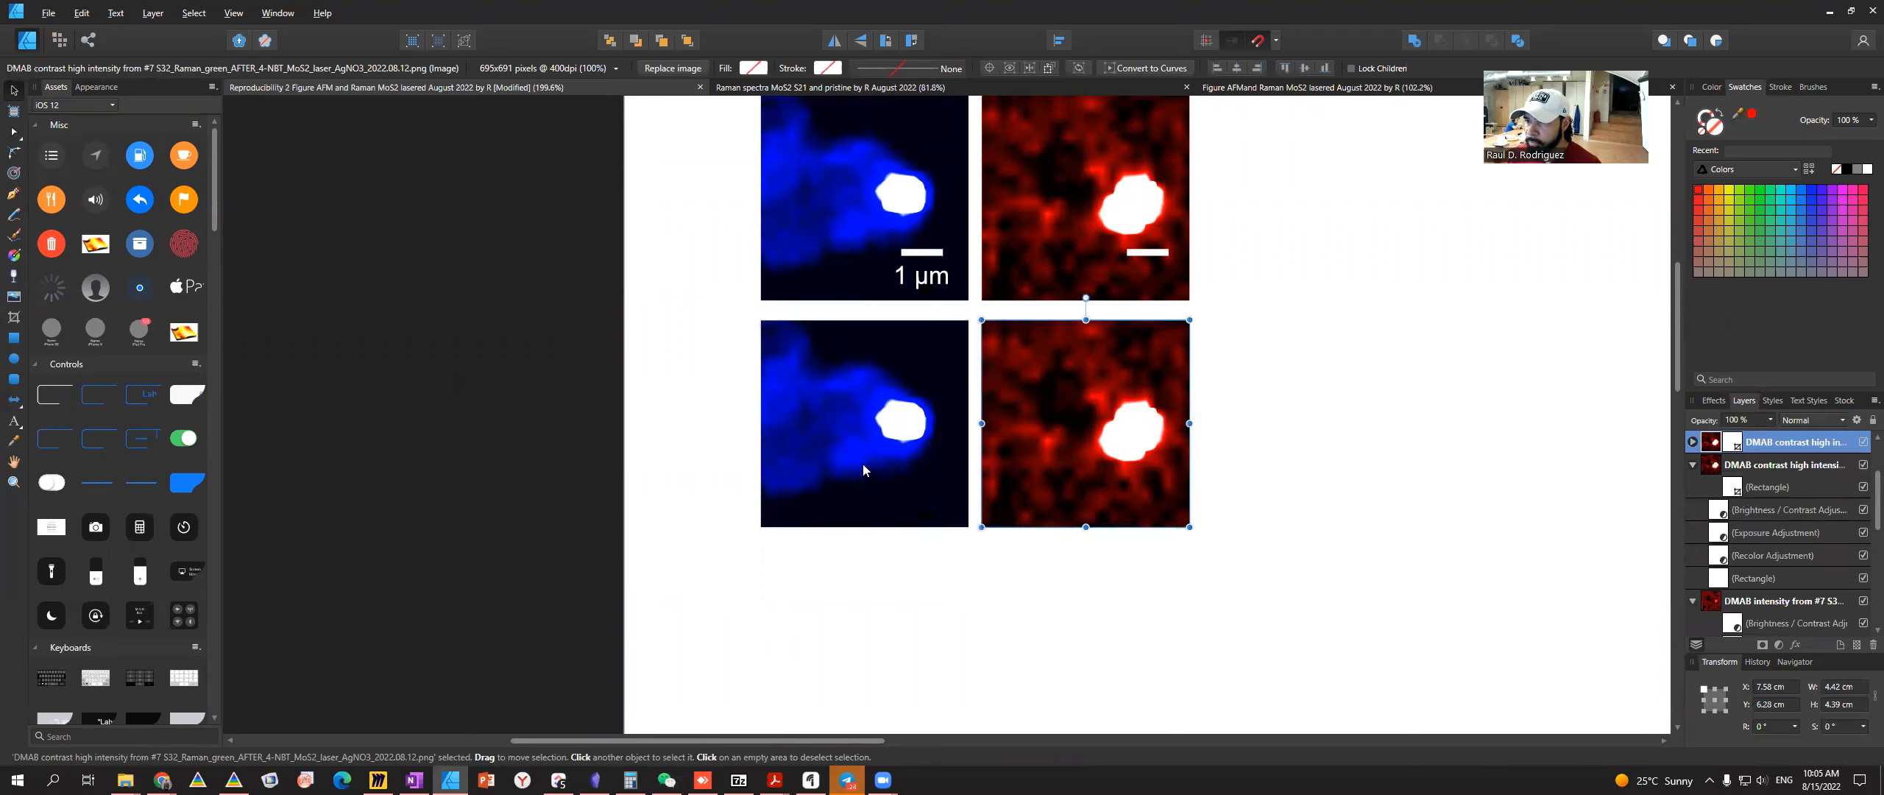
key("alt+Tab")
key("alt+Tab")
left_click_drag(1085, 465, 890, 469)
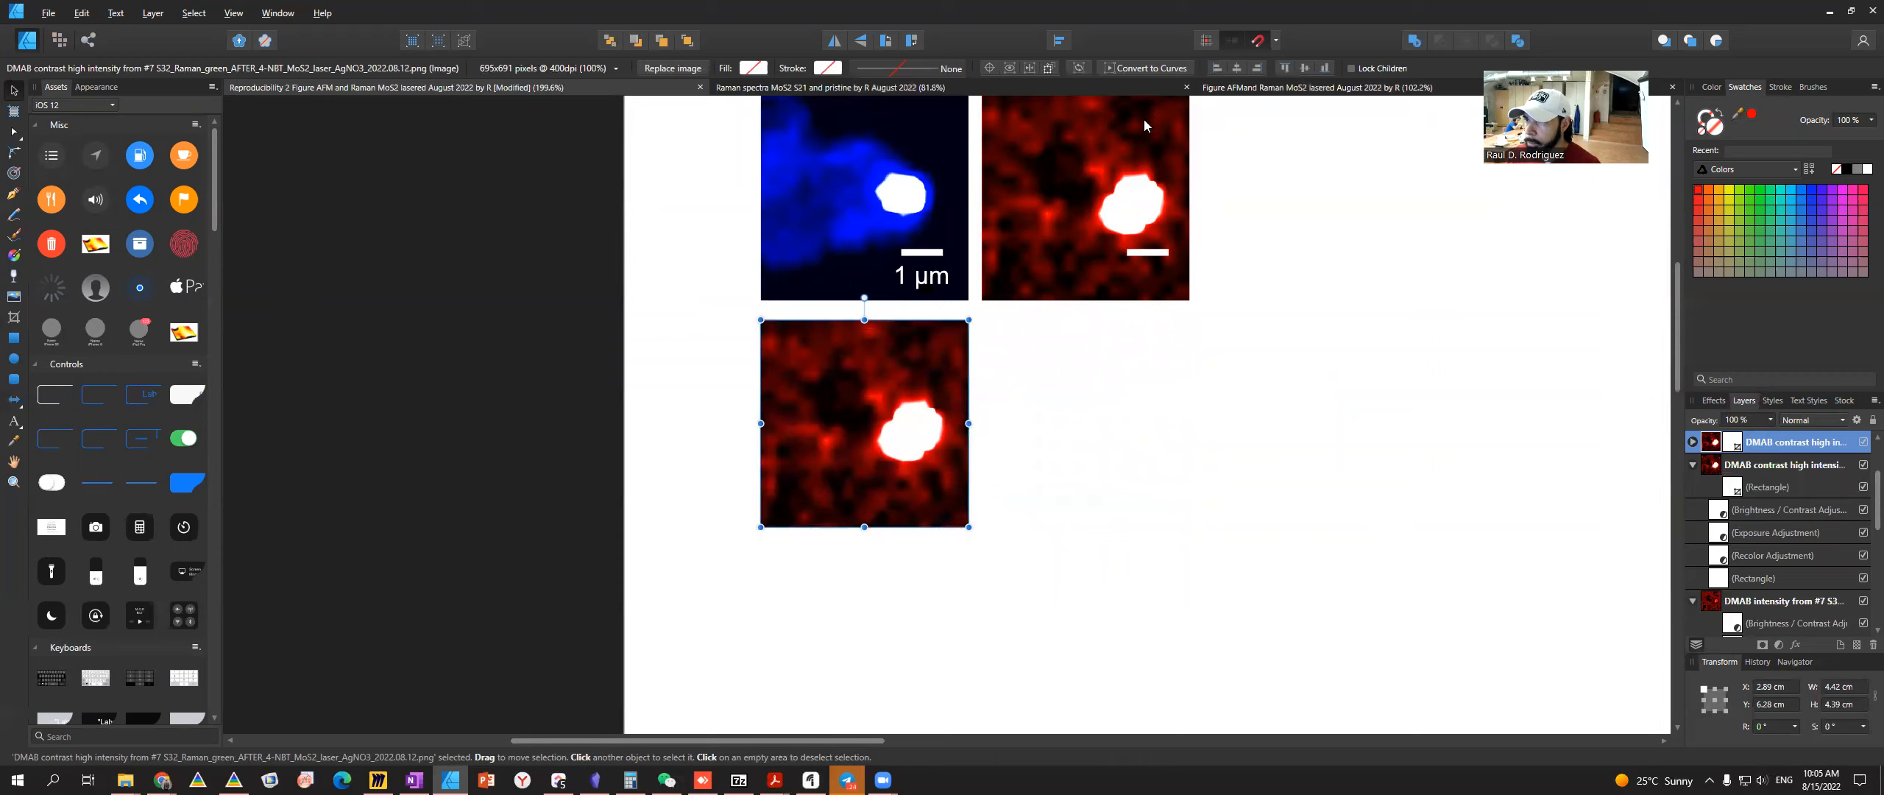
- Examine the layer structure and blend modes of panel (g)'s overlaid MoS2 and DMAB maps in the earlier AFM and Raman figure
left_click(1296, 86)
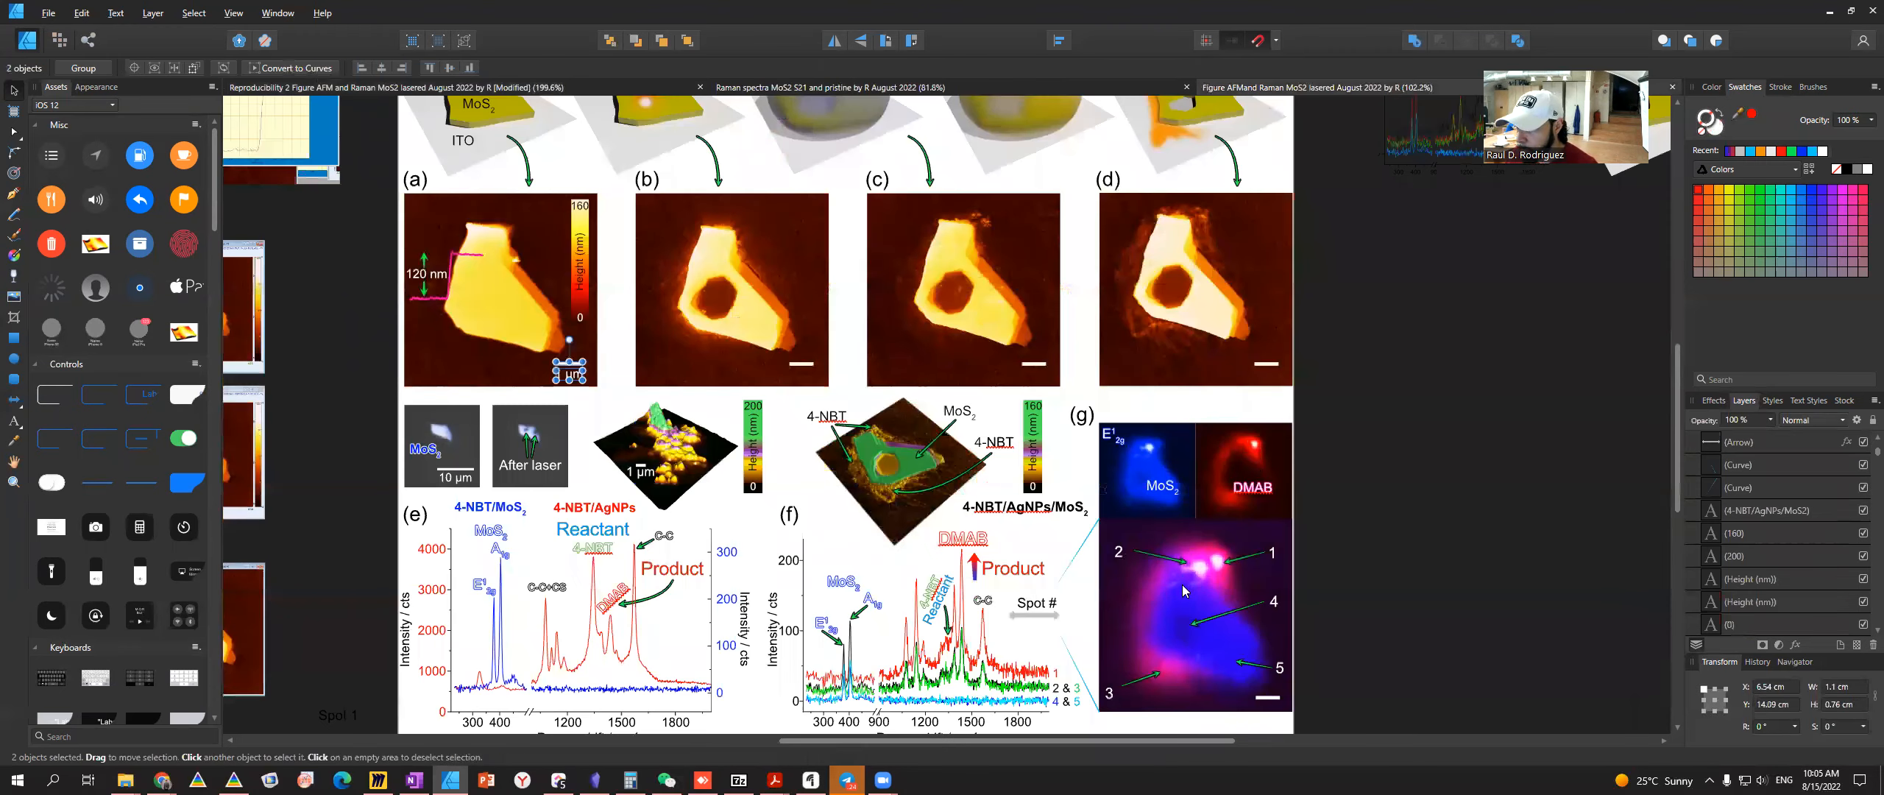
left_click(1183, 591)
left_click(1693, 626)
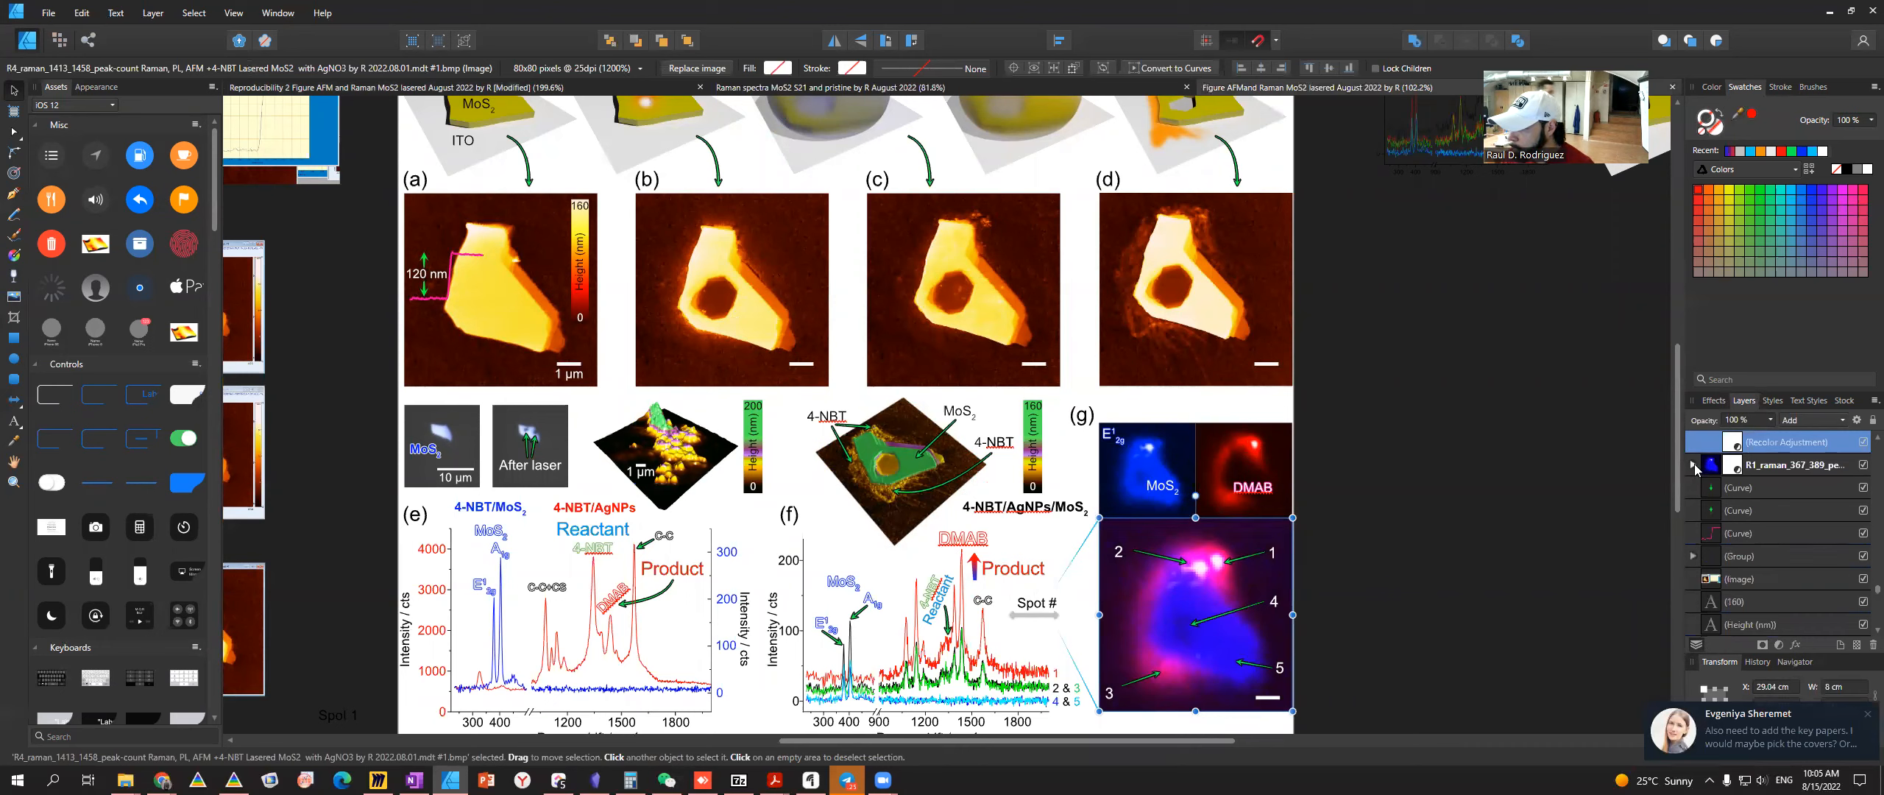
left_click(1771, 465)
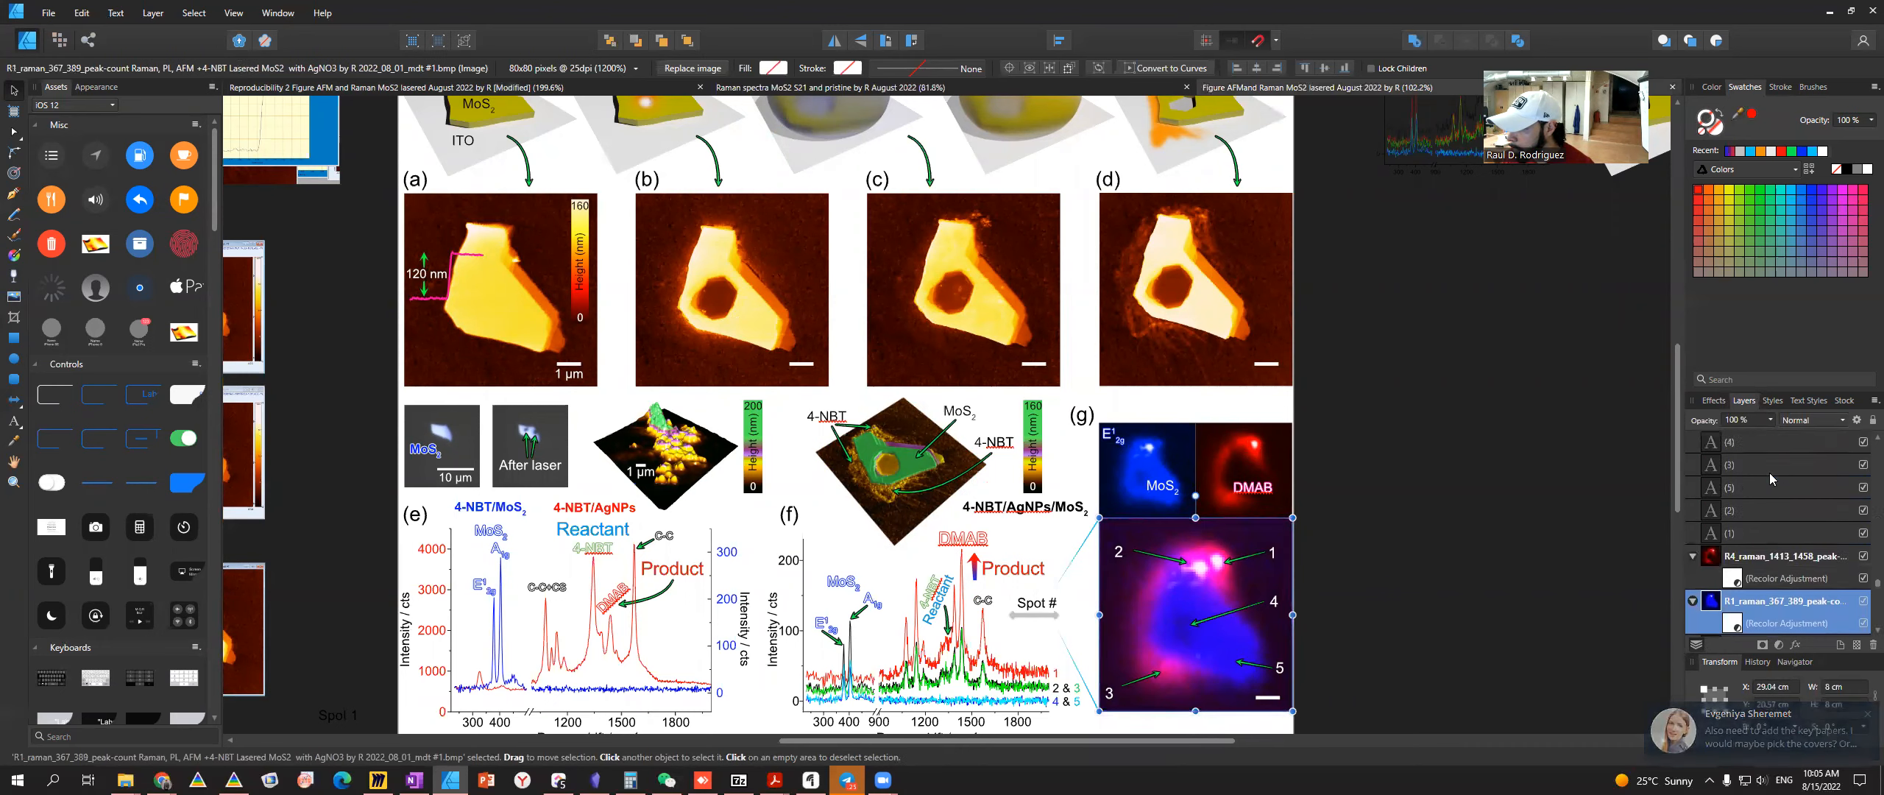
left_click(1765, 557)
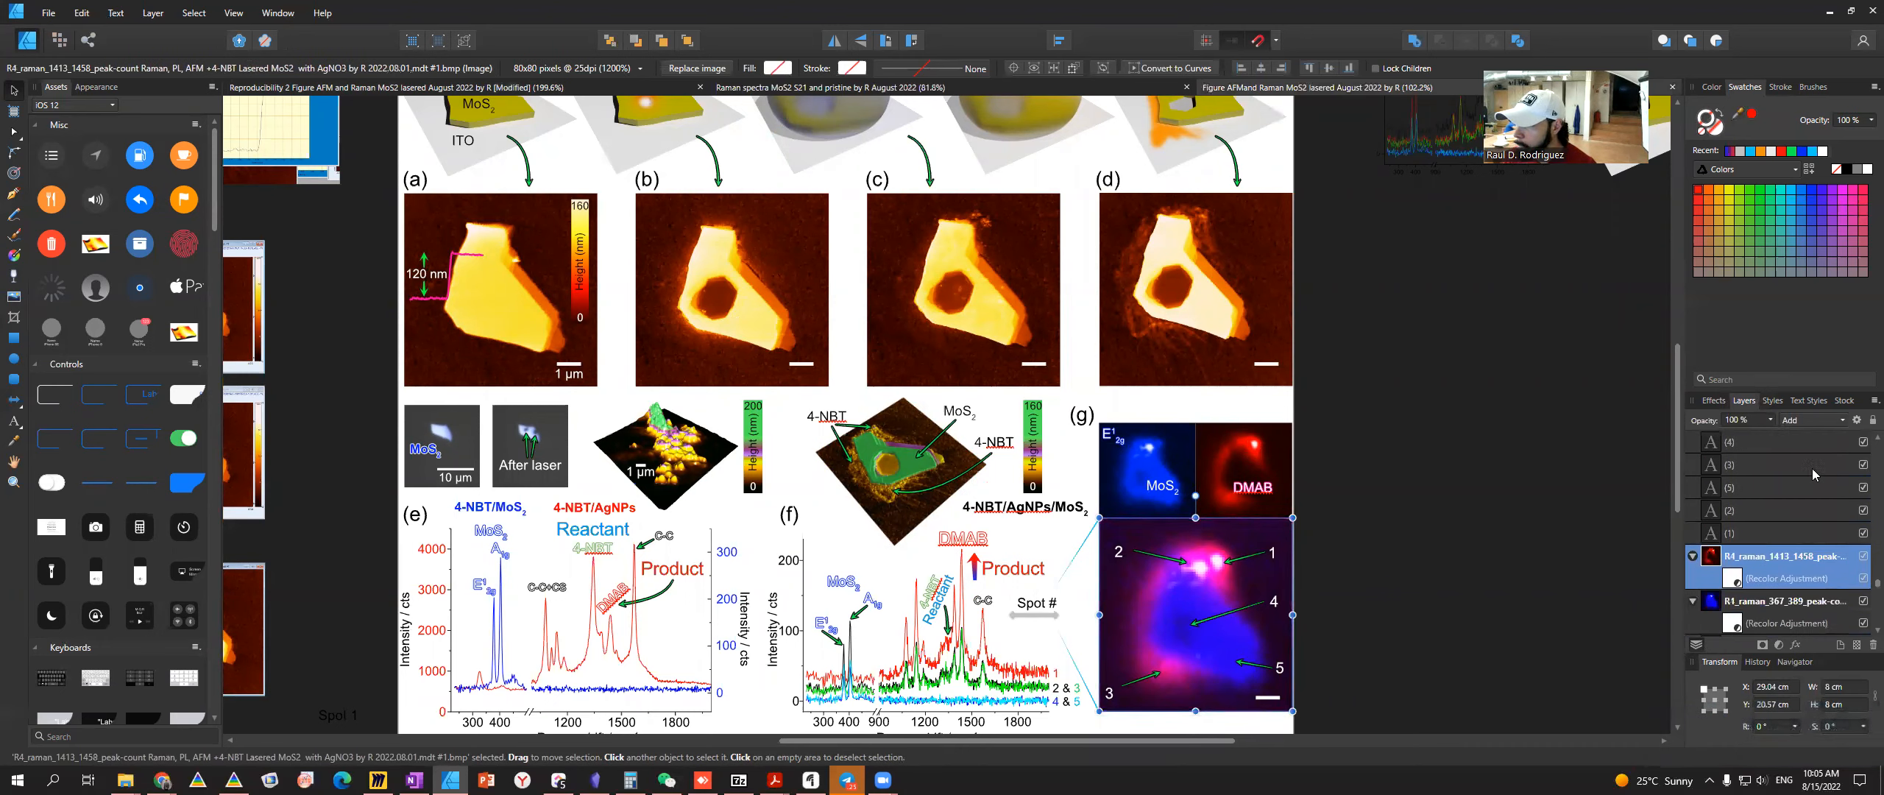
key("alt+Tab")
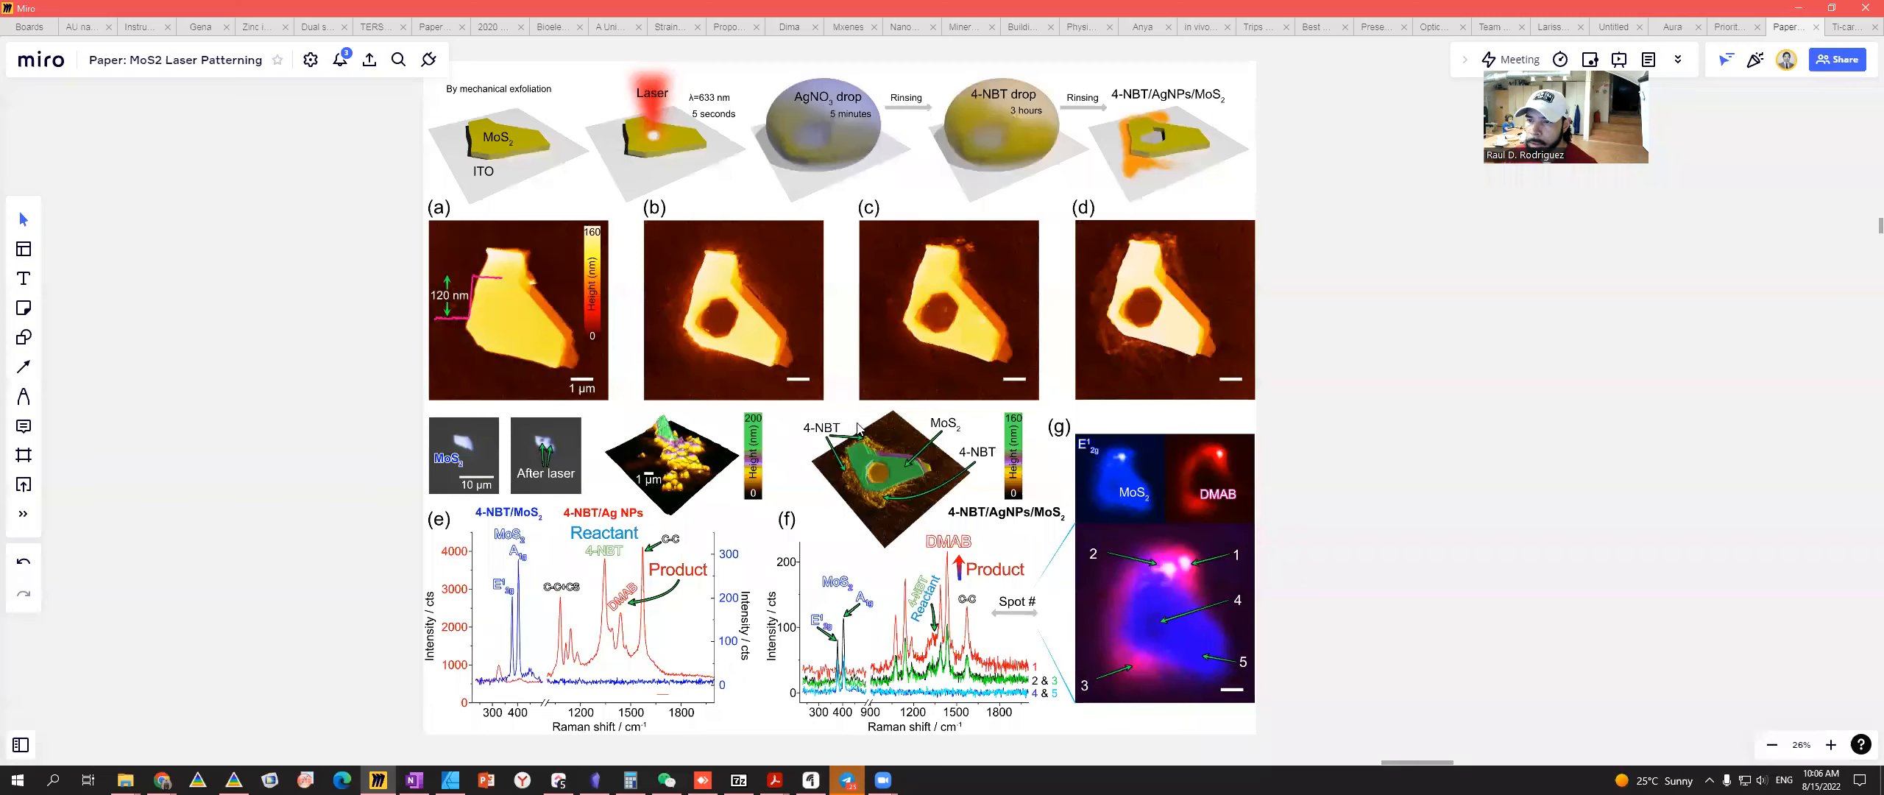
- Switch to Affinity Designer and set the duplicated DMAB map's blend mode to Add in the Reproducibility 2 figure
key("alt+Tab")
left_click(871, 89)
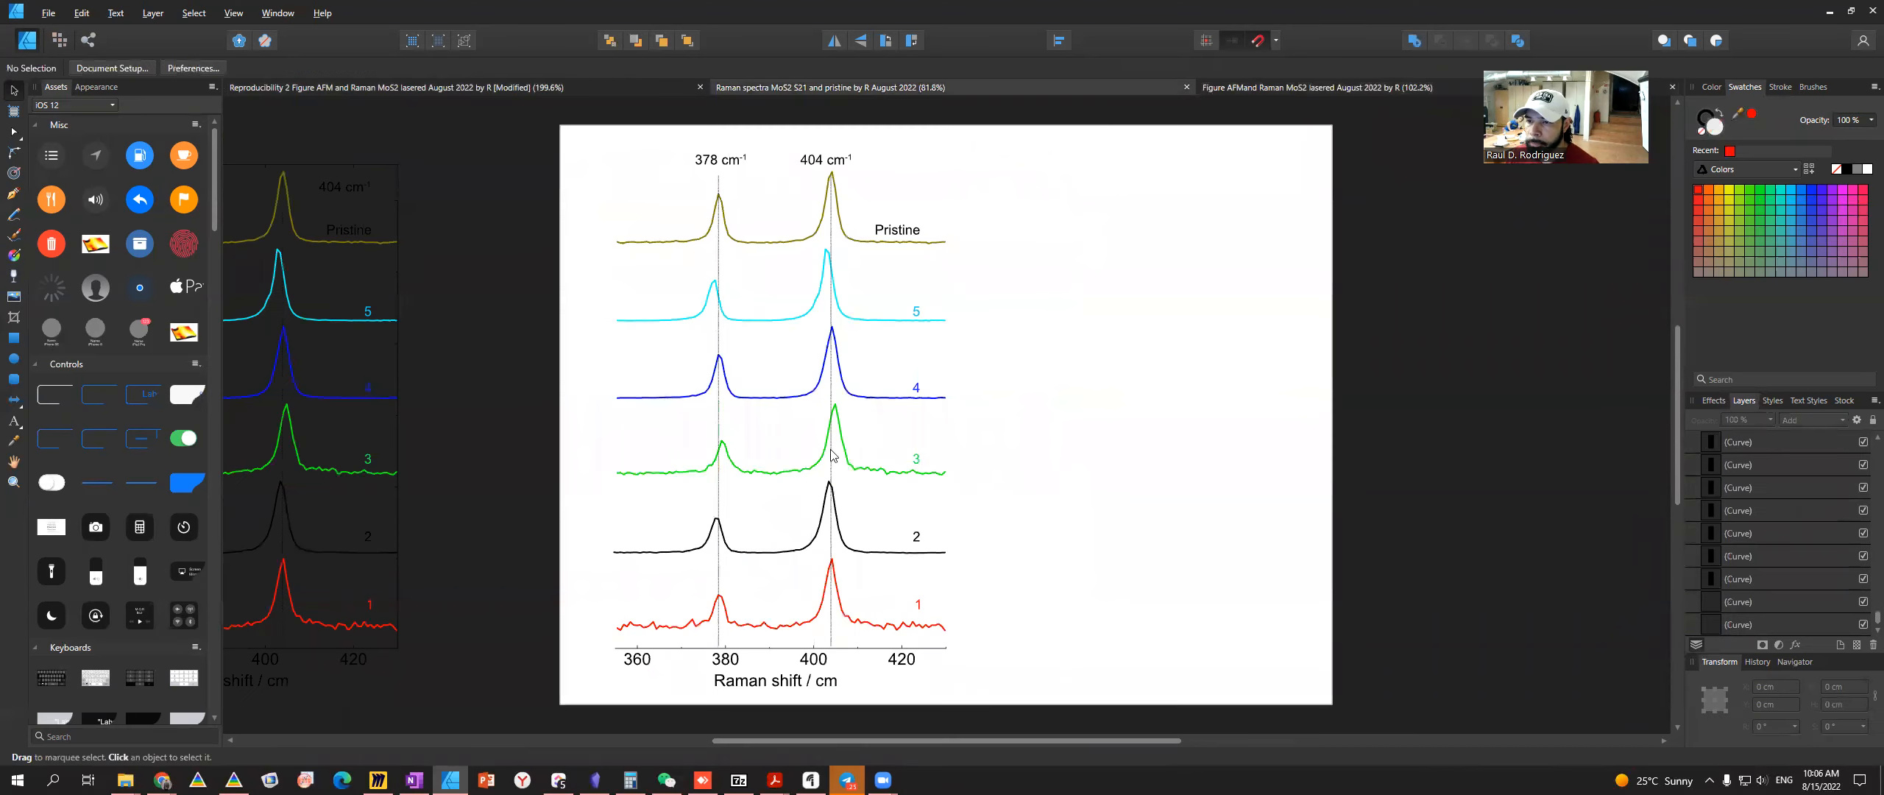
left_click(581, 101)
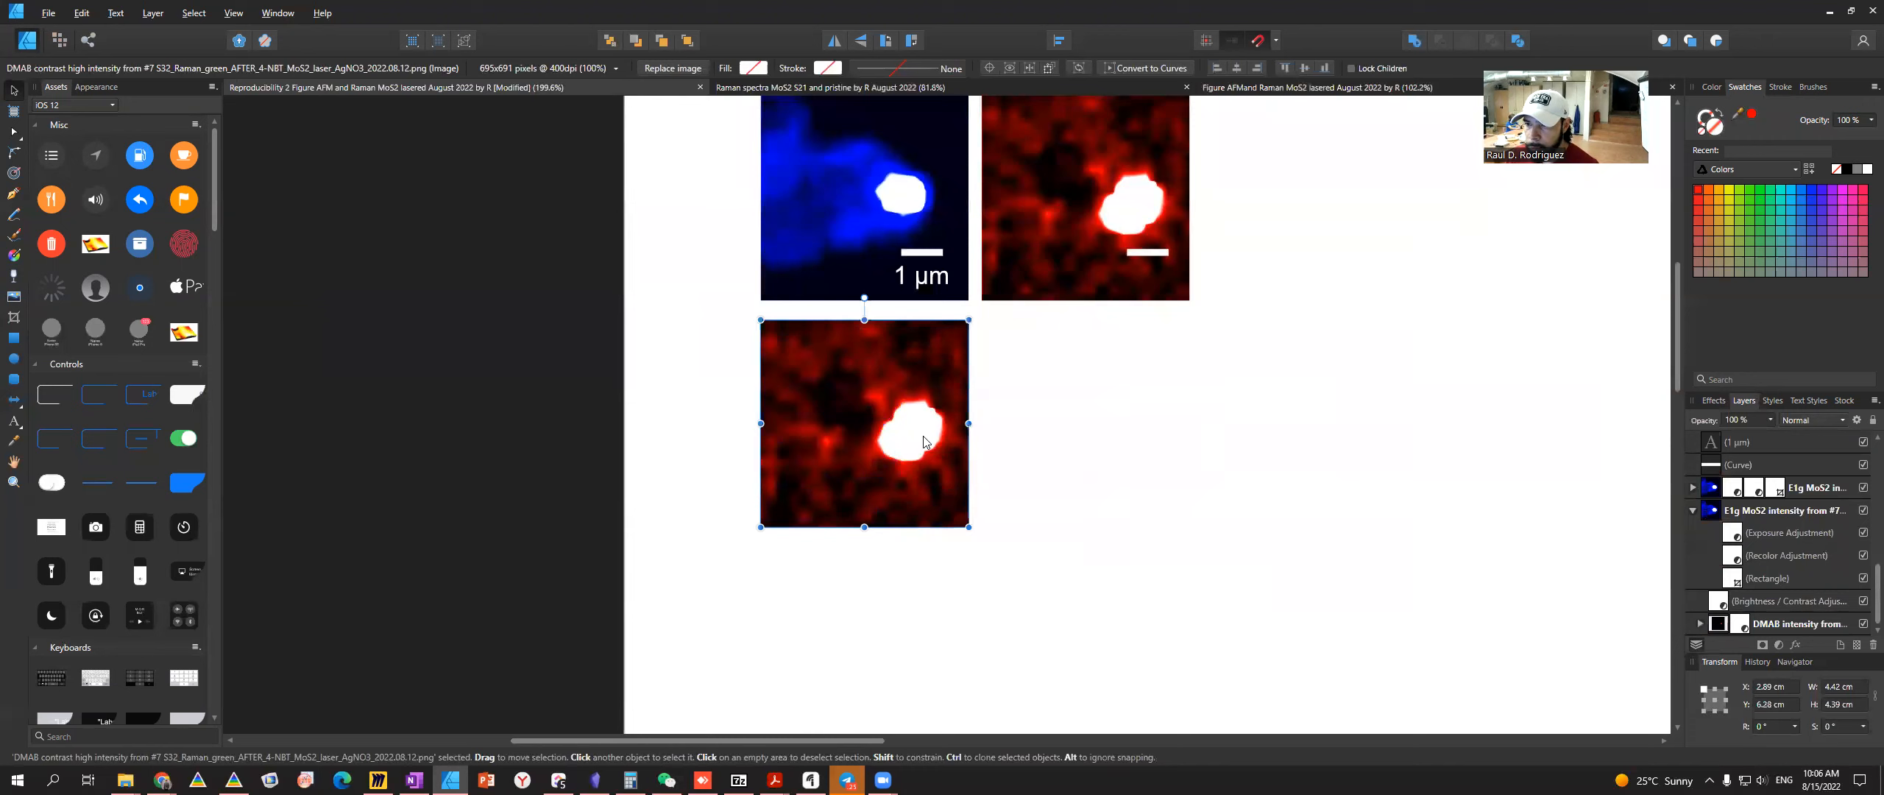
left_click(1831, 423)
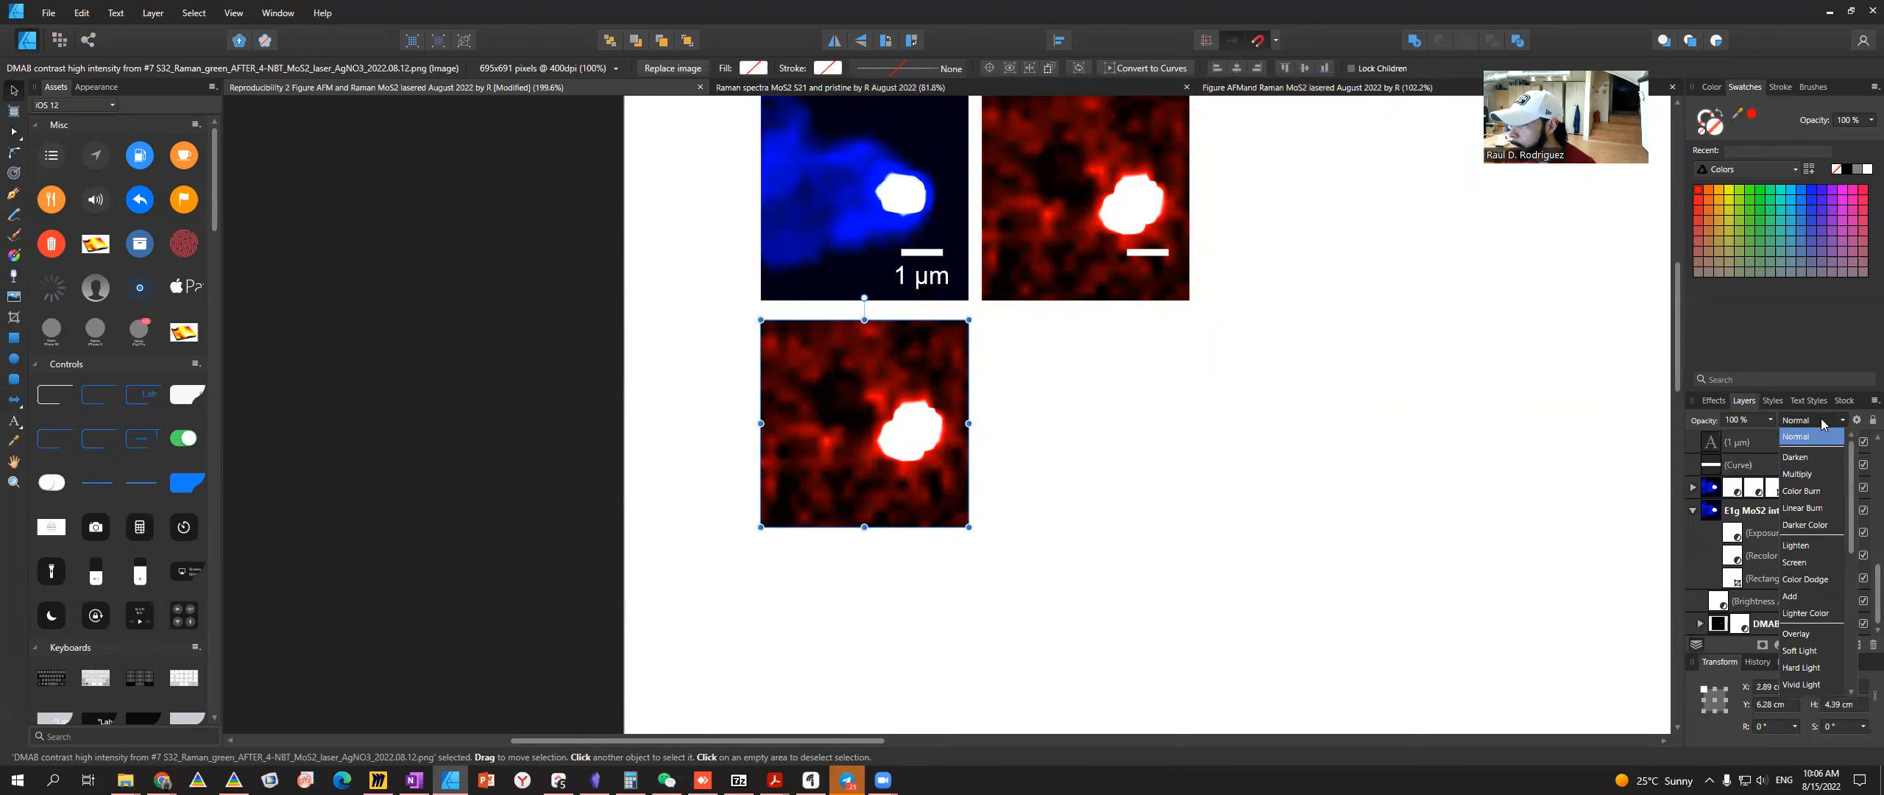
left_click(1810, 597)
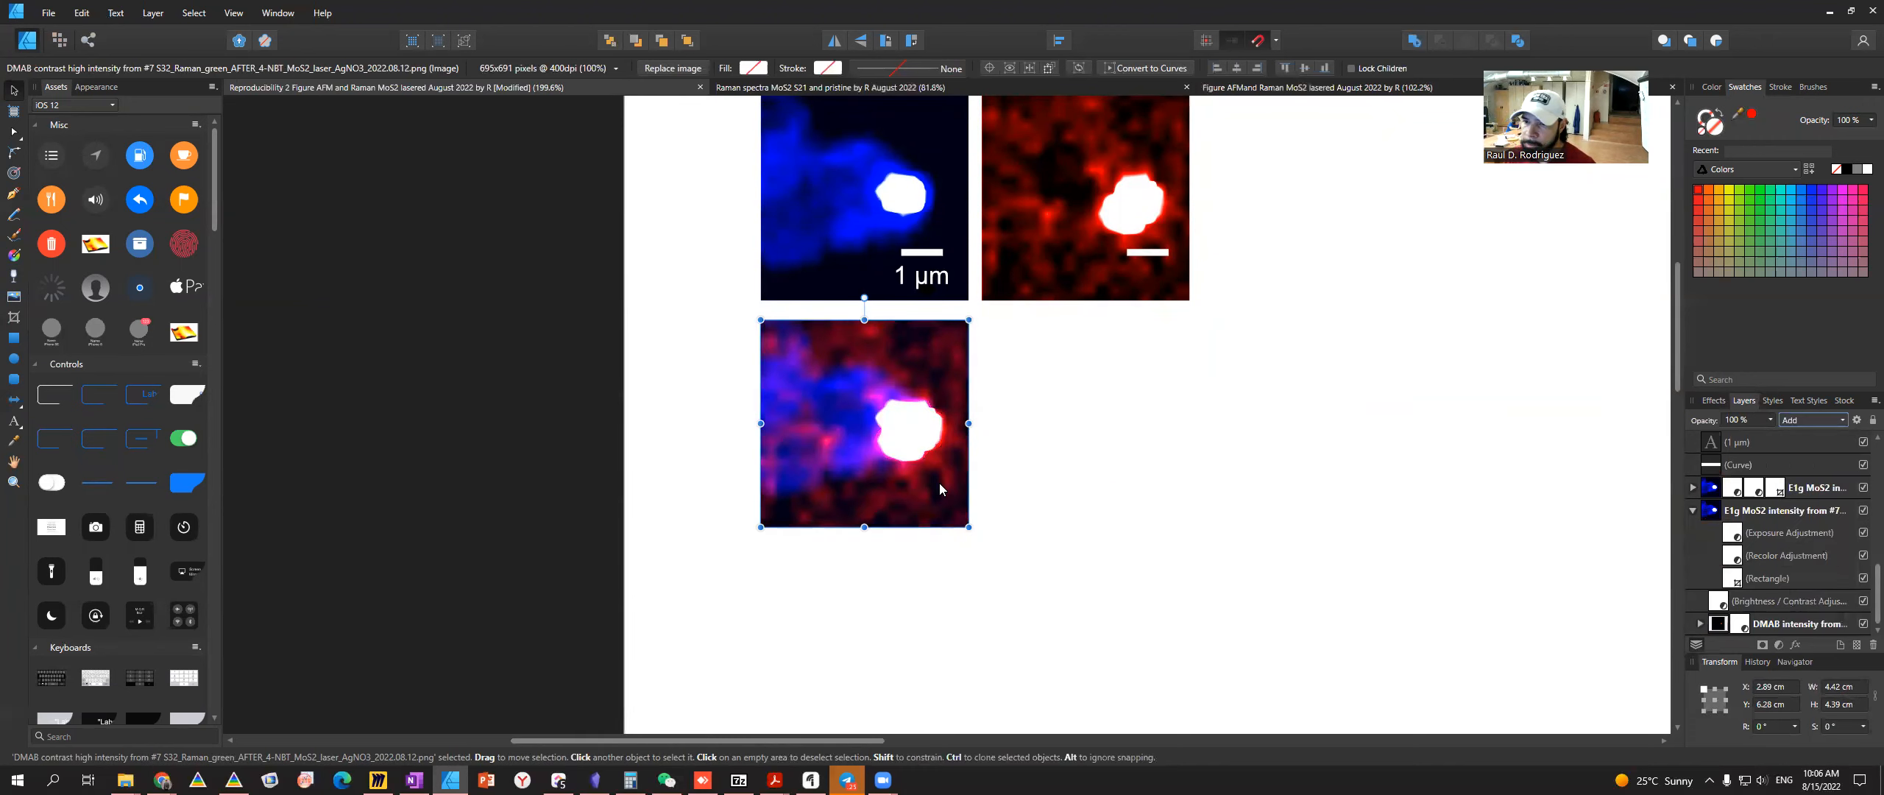
left_click(1017, 508)
scroll(855, 437, "up", 1)
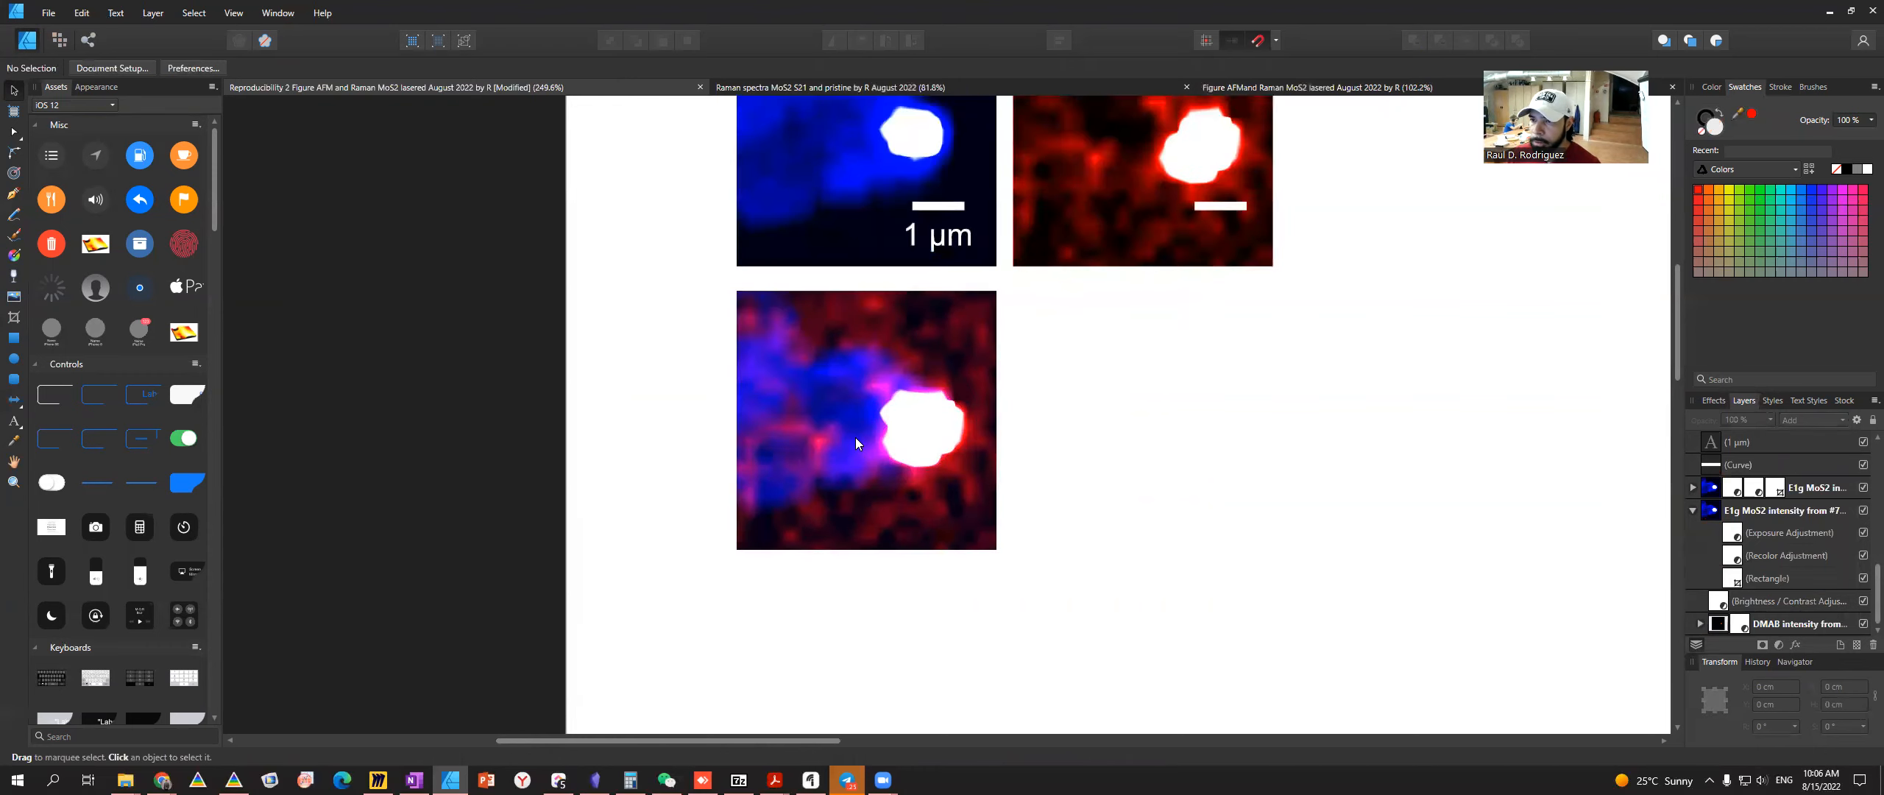
- Try grouping the two overlaid maps and enlarging them to the combined width of the upper maps, and undo the enlargement
left_click_drag(1069, 612, 631, 254)
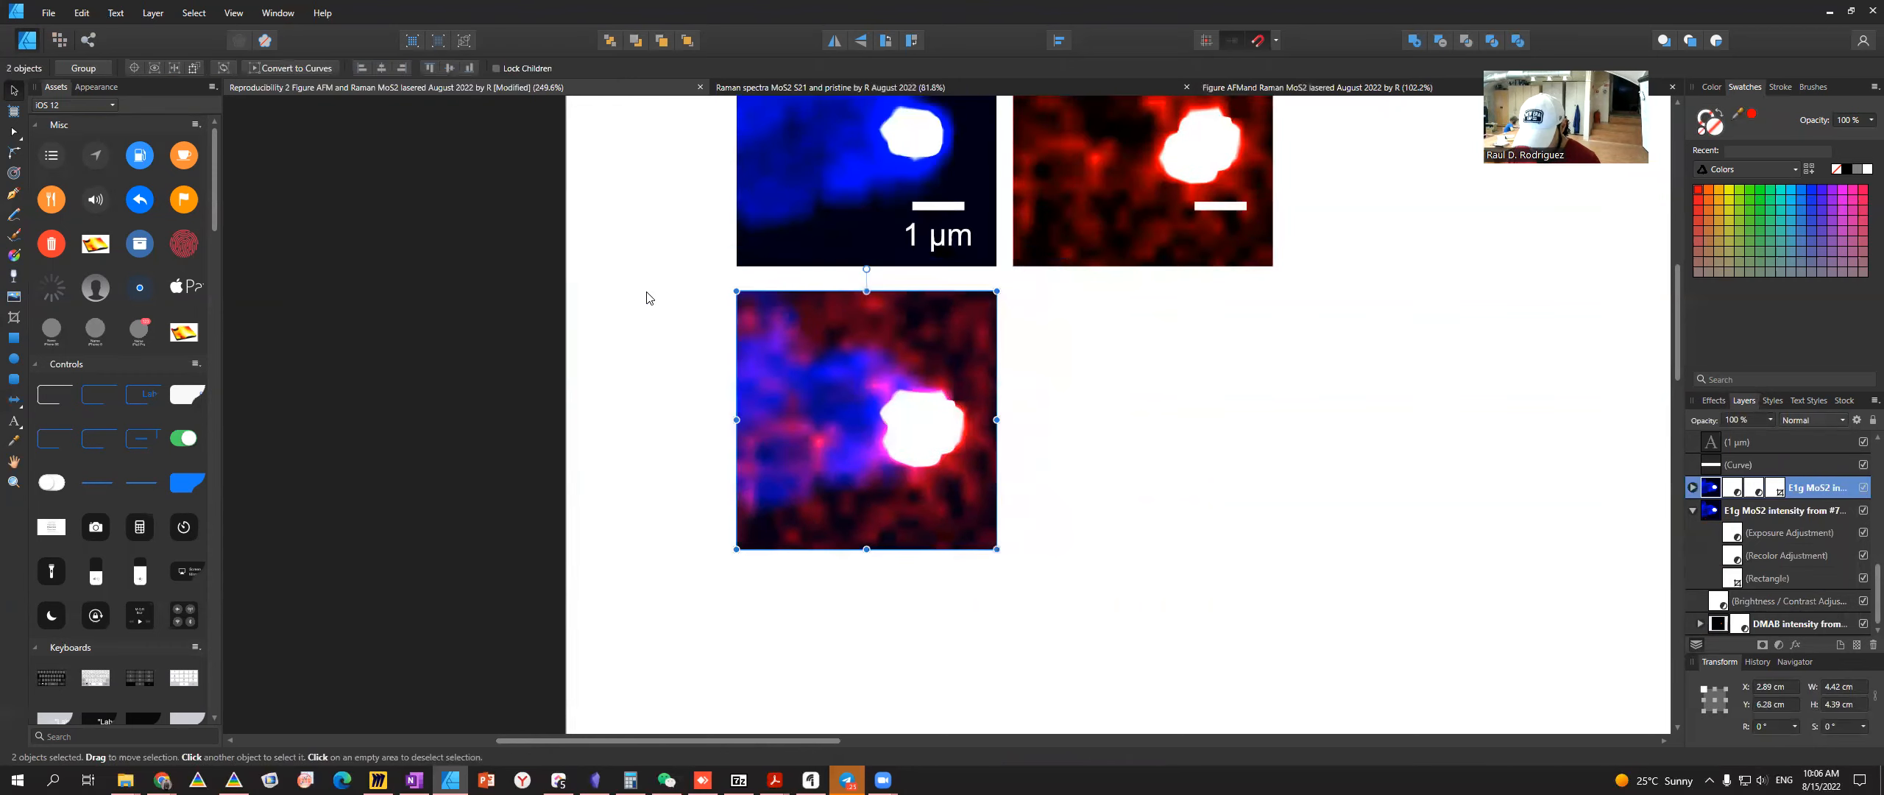
key("ctrl+g")
left_click_drag(997, 549, 1336, 688)
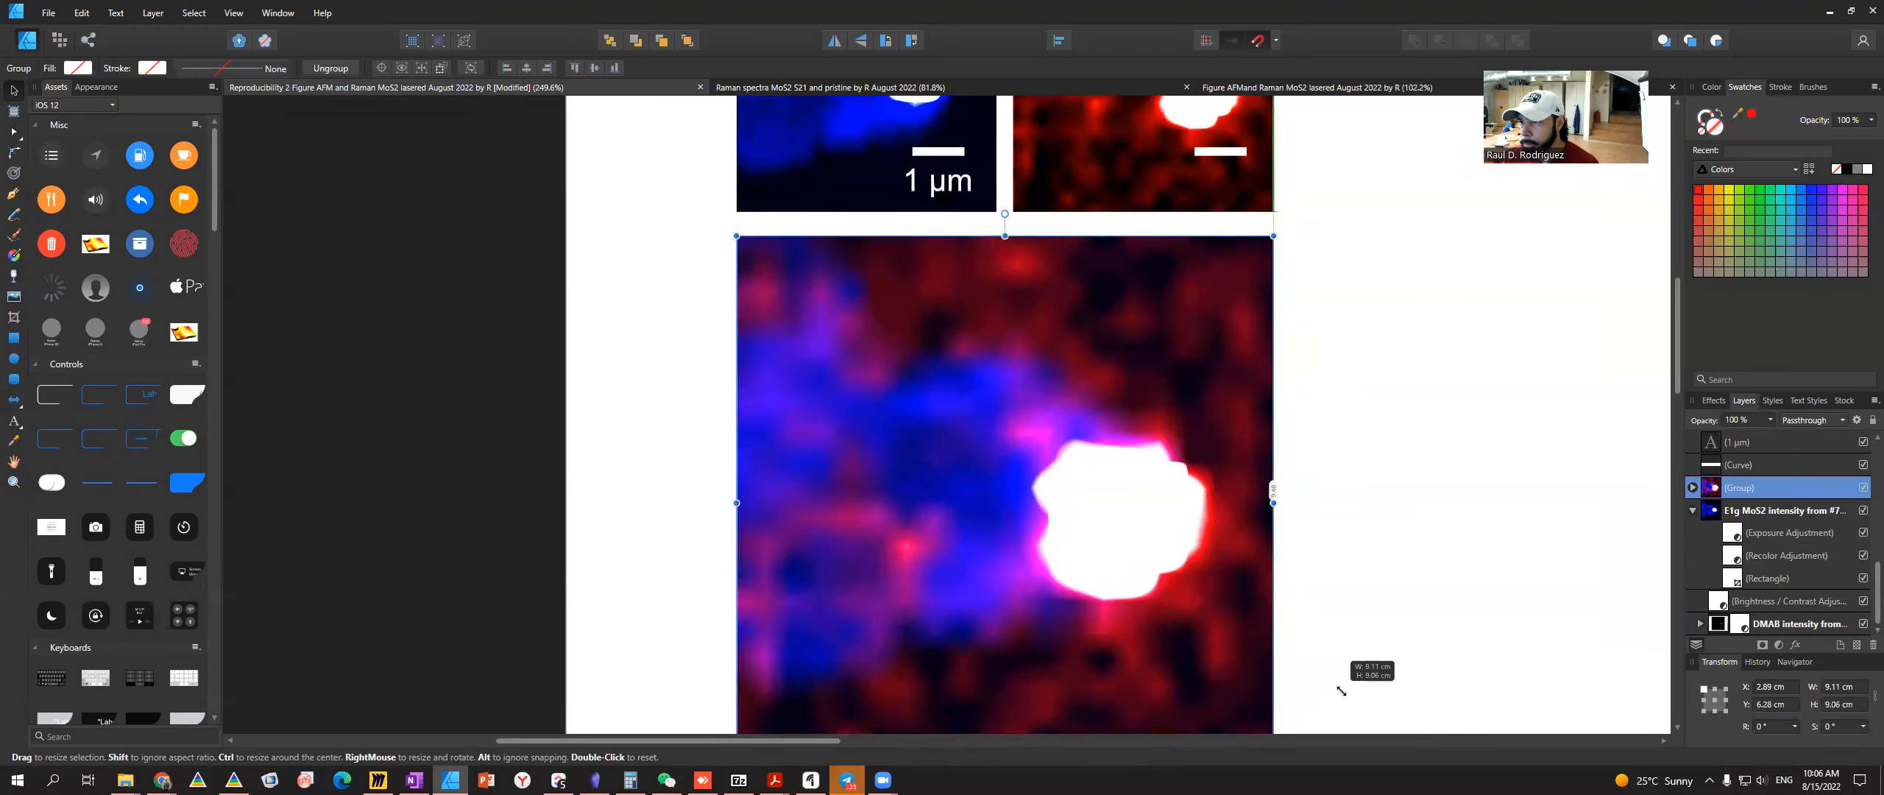
scroll(1008, 446, "down", 4)
left_click(1342, 559)
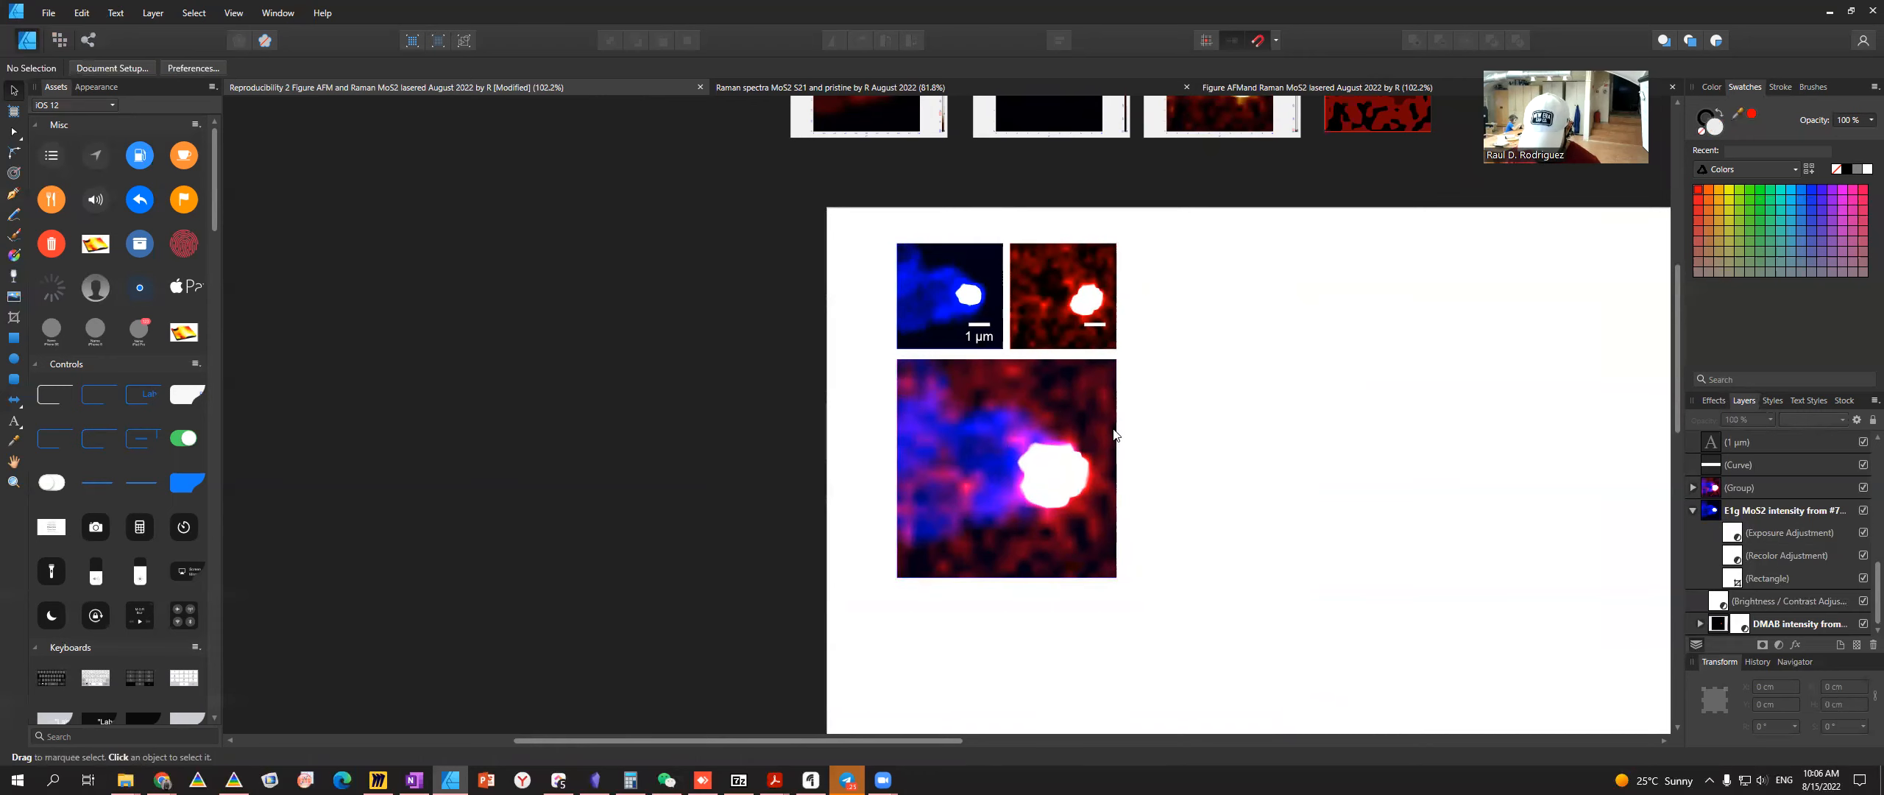
key("ctrl+z")
key("ctrl+z")
scroll(1080, 391, "up", 1)
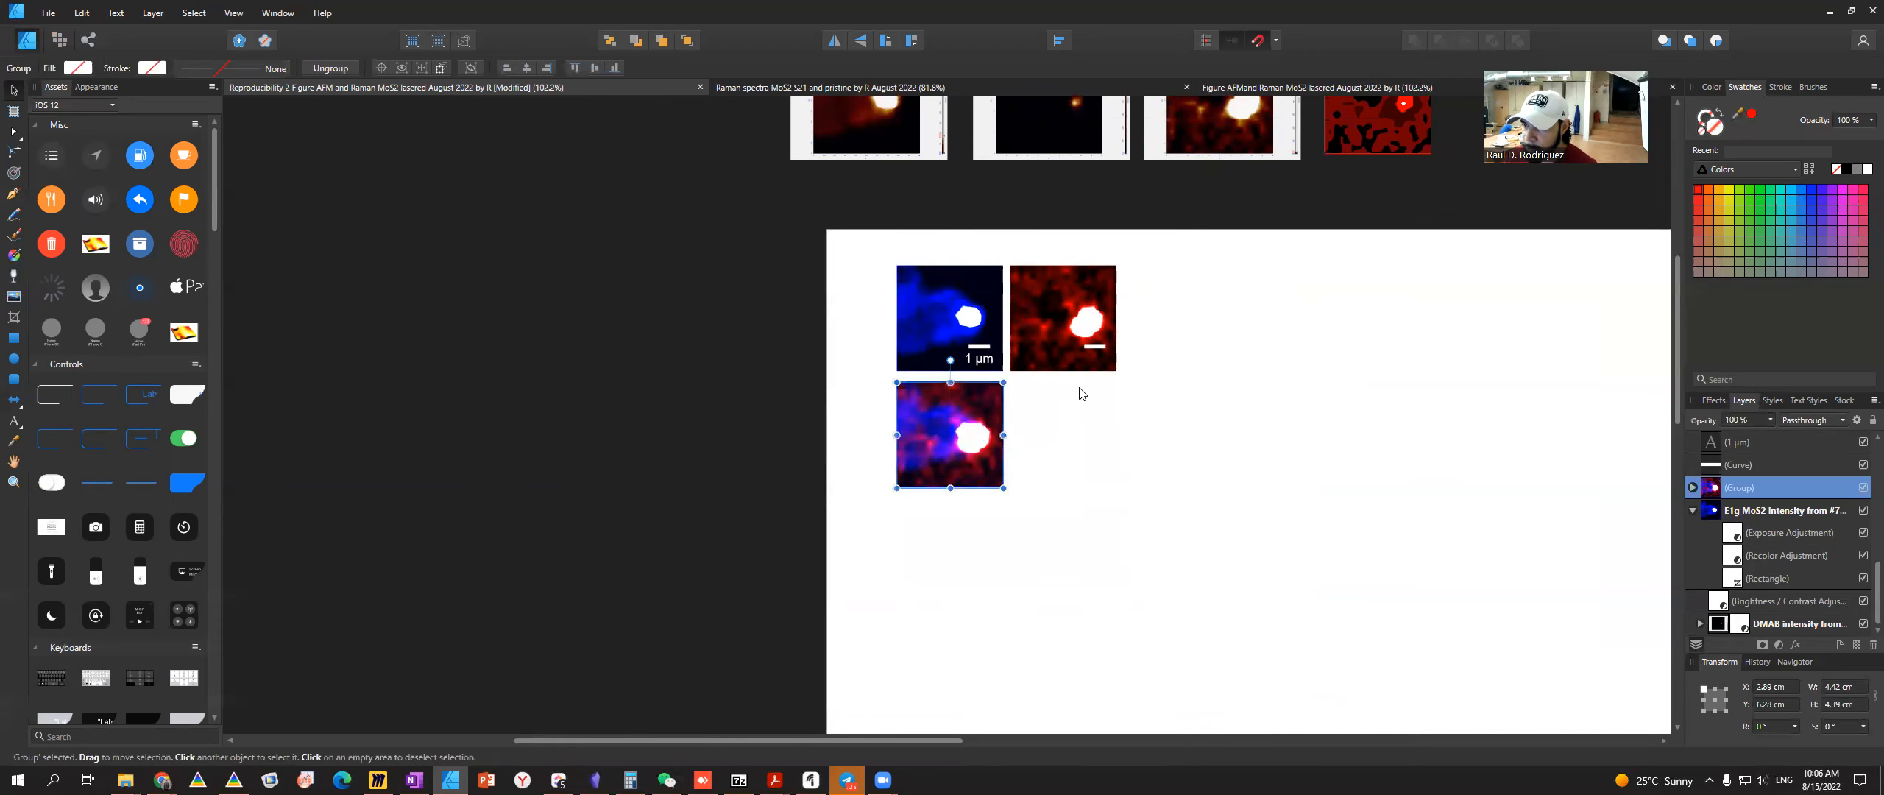
- Copy the DMAB map's scale bar onto the lower overlay, directly below the bar on the blue map
left_click(1732, 465)
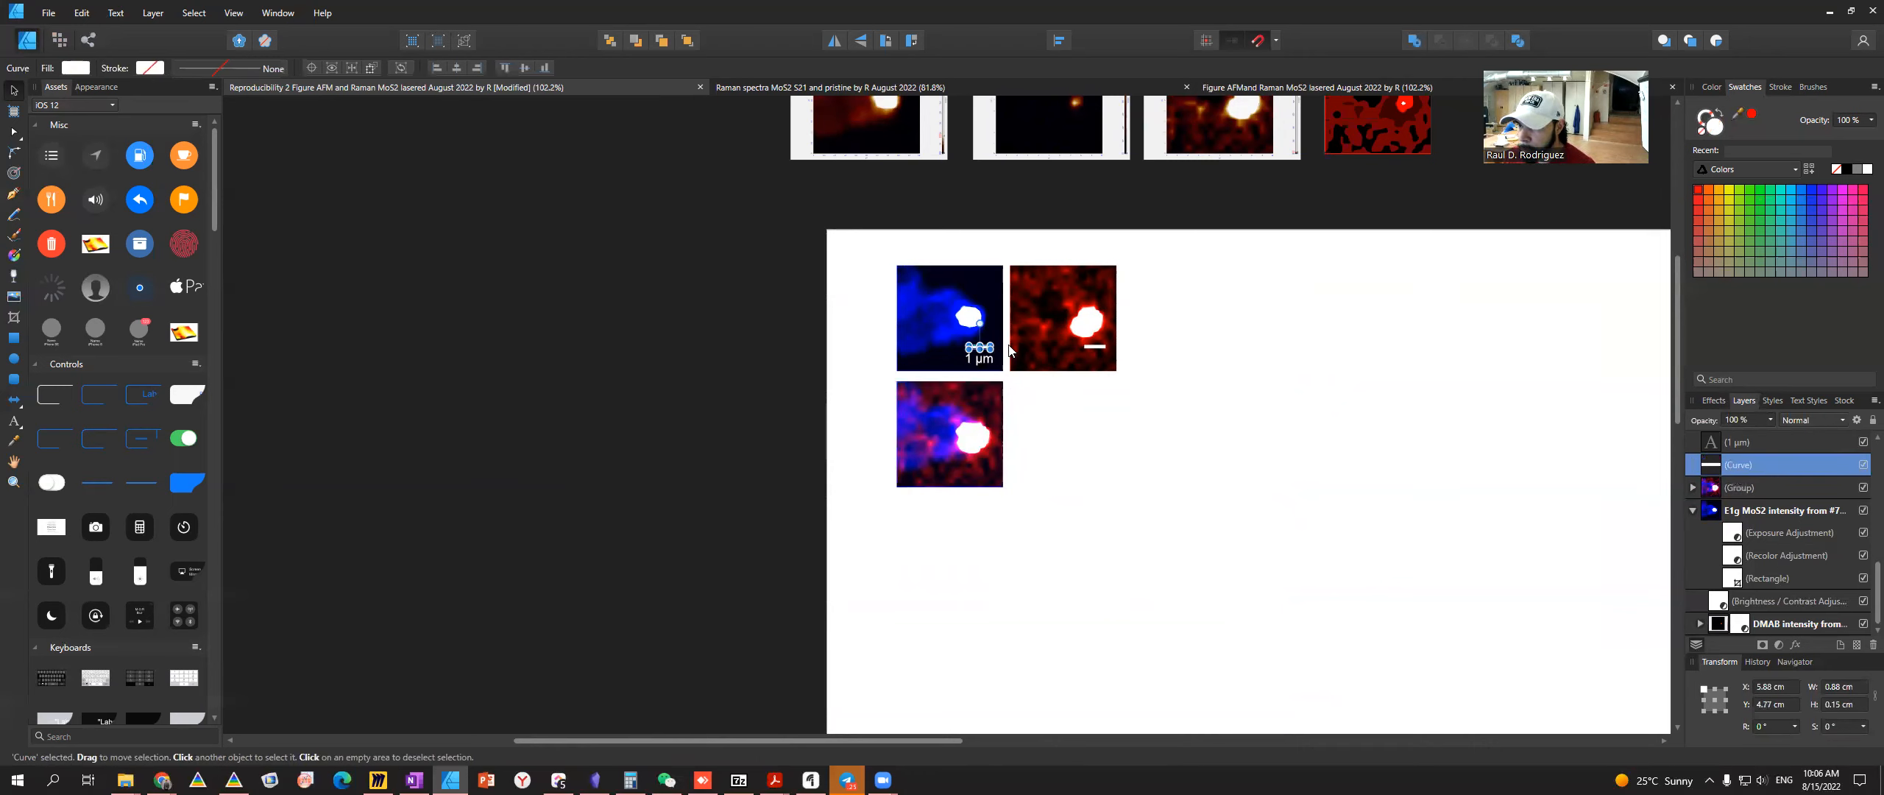
scroll(1752, 453, "up", 3)
scroll(1752, 453, "down", 3)
left_click(1722, 442)
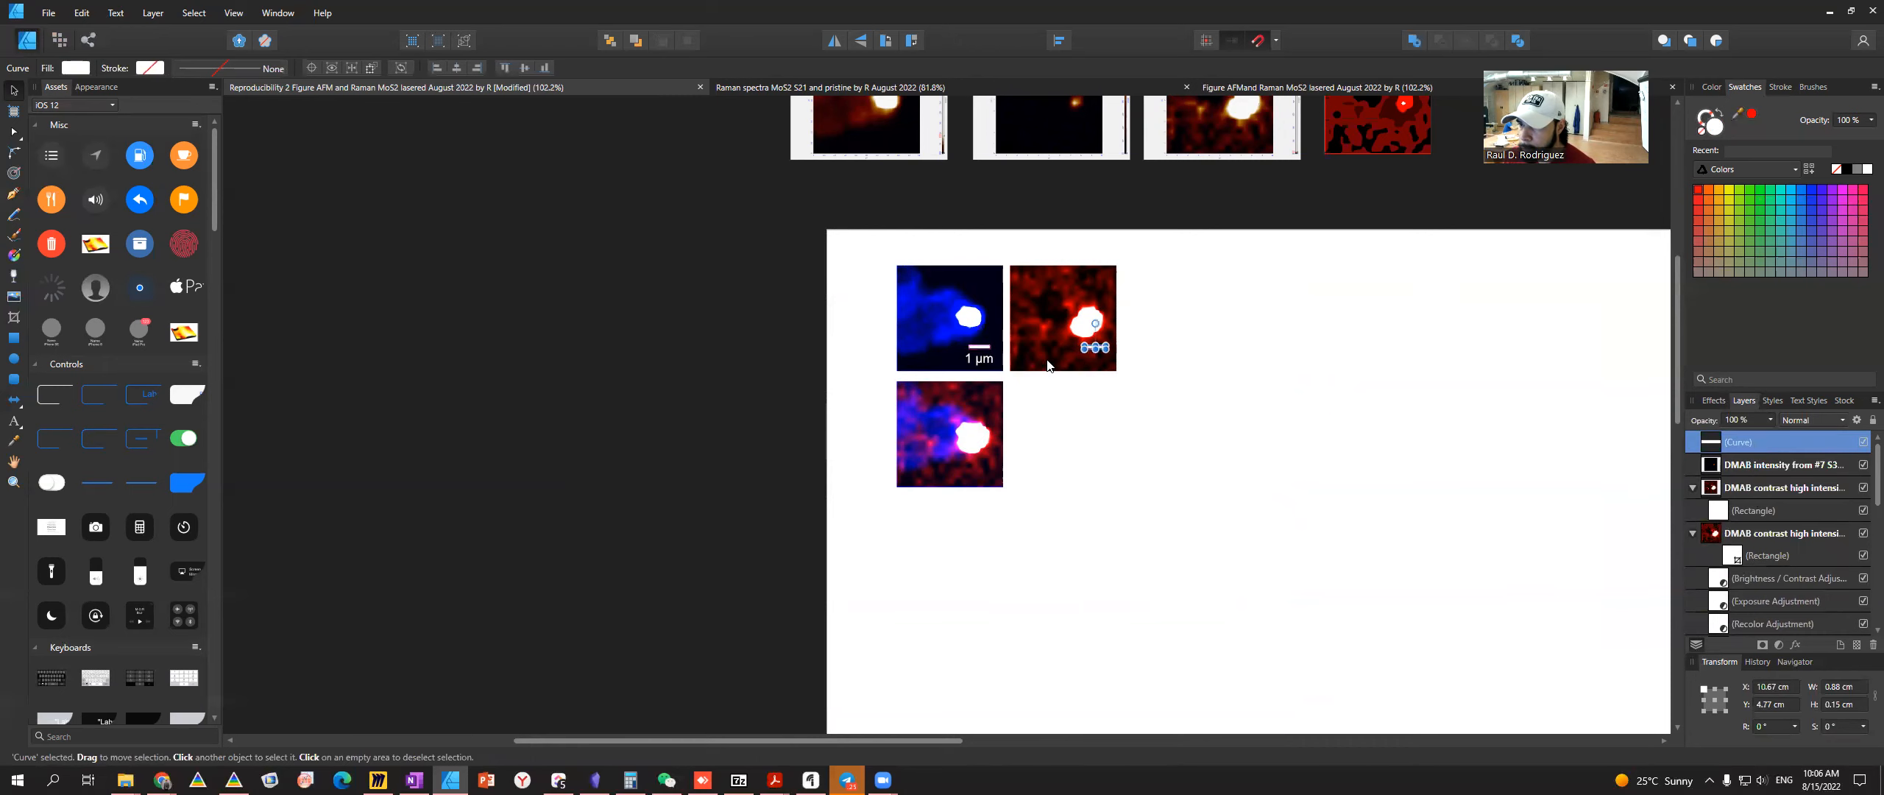
scroll(1053, 368, "up", 1)
scroll(1095, 371, "up", 3, "ctrl")
left_click_drag(1063, 413, 842, 665)
left_click_drag(927, 698, 1078, 624)
- Ungroup the overlay and regroup its two maps together with the copied scale bar
left_click(828, 578)
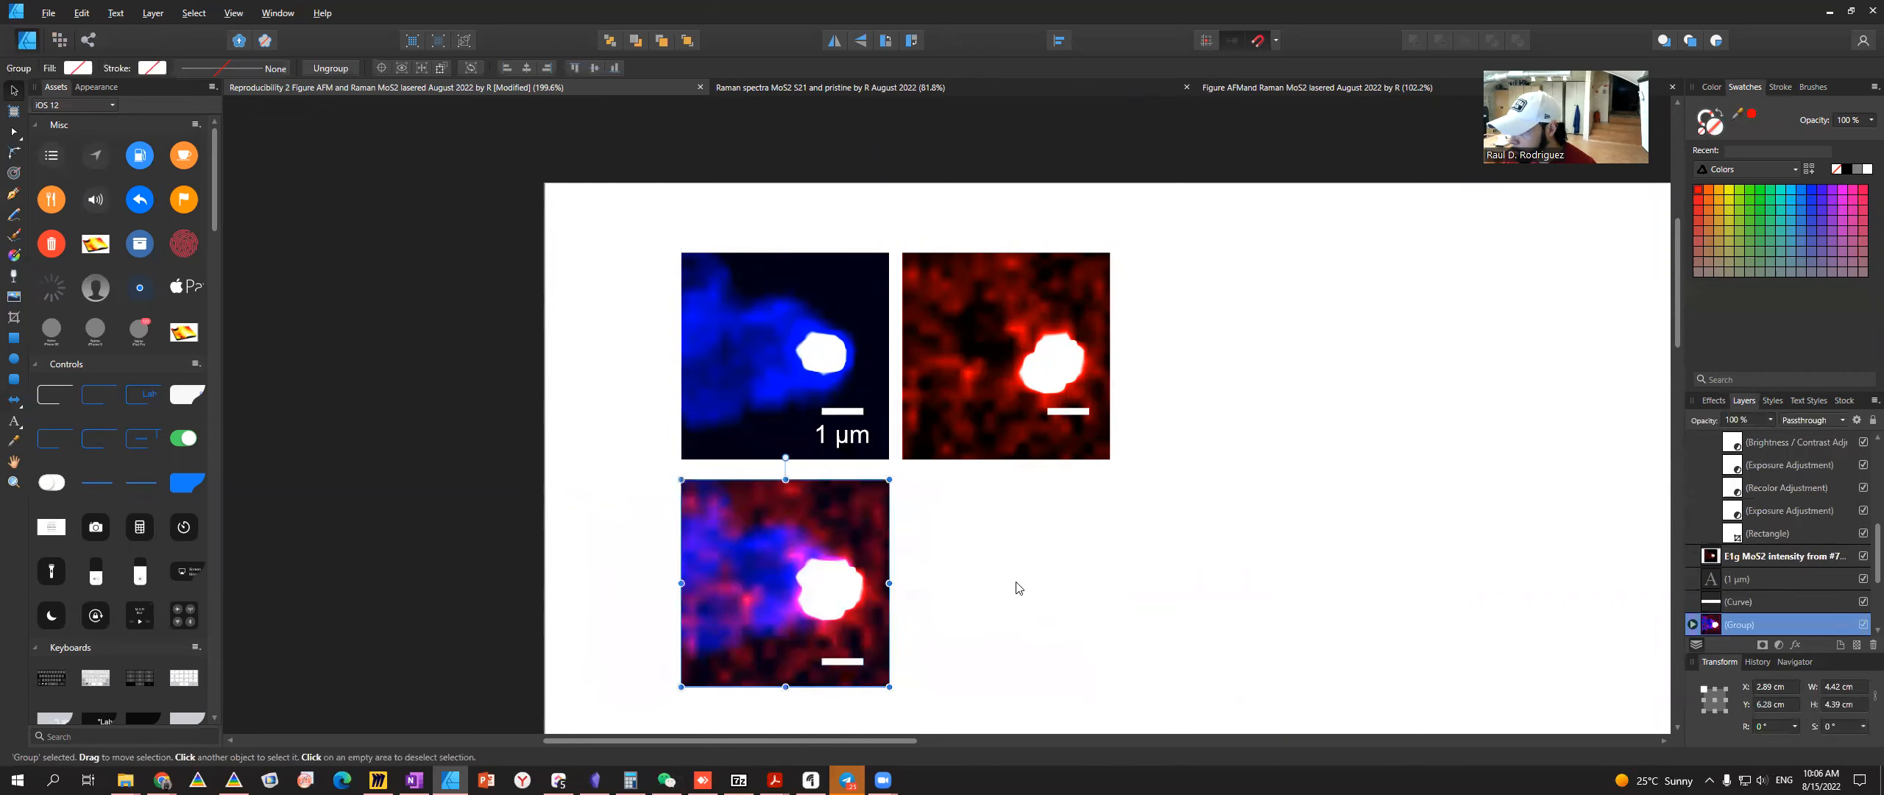
right_click(844, 570)
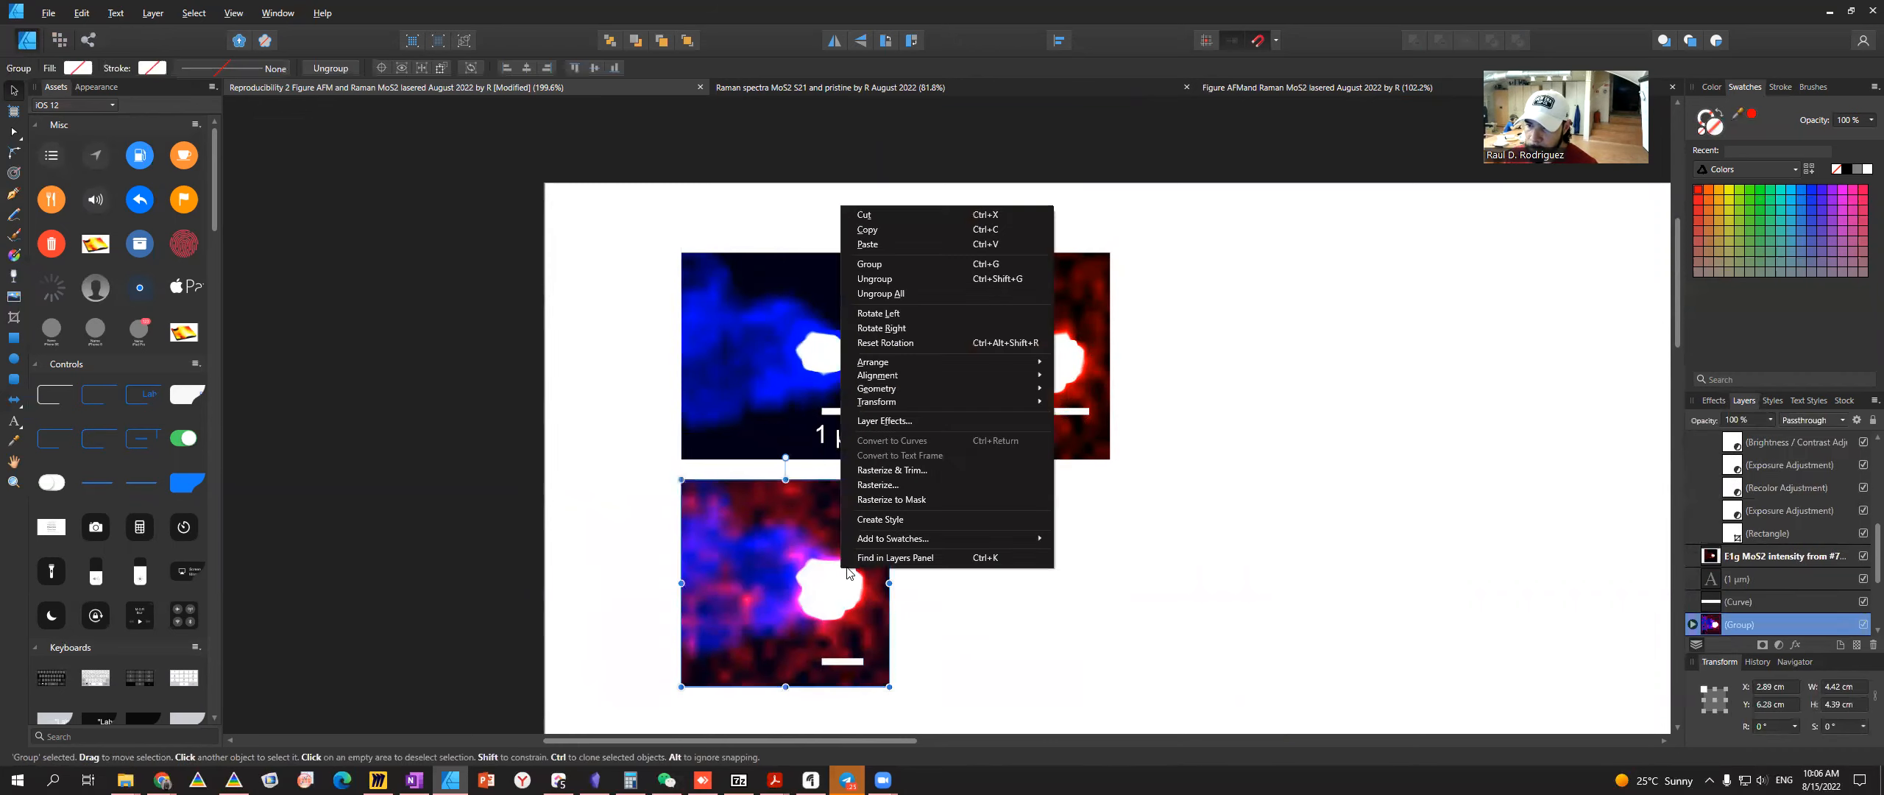
left_click(876, 283)
left_click_drag(924, 699, 718, 521)
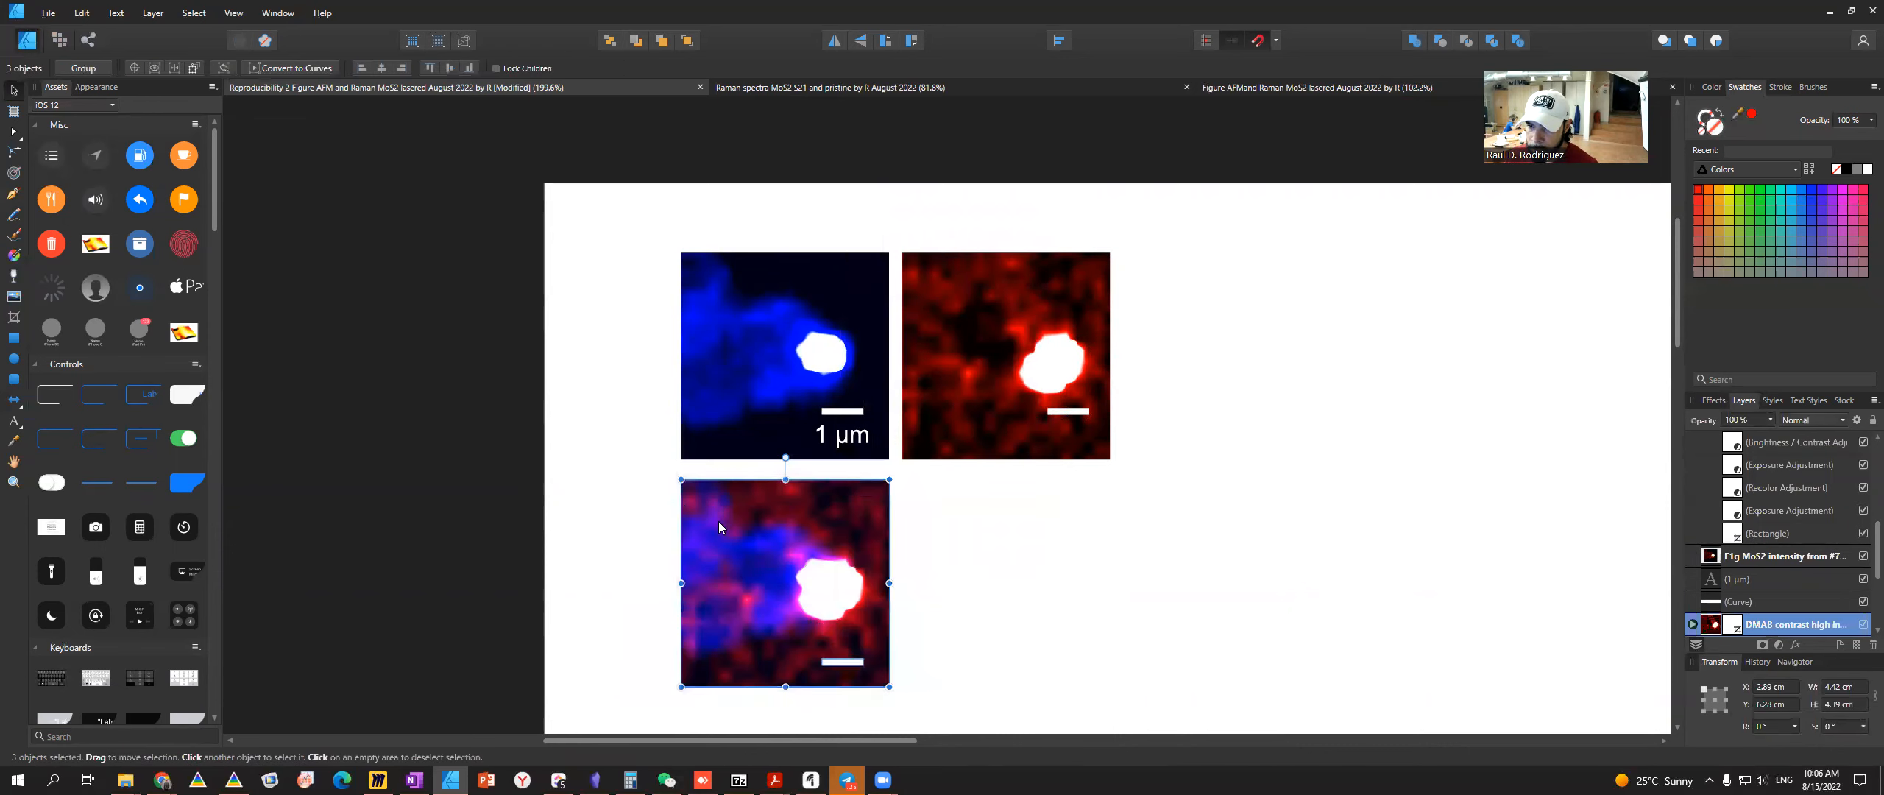
key("ctrl+g")
- Enlarge the overlay group to about 9.11 × 9.06 cm, spanning the combined width of the two upper maps
scroll(912, 635, "down", 2)
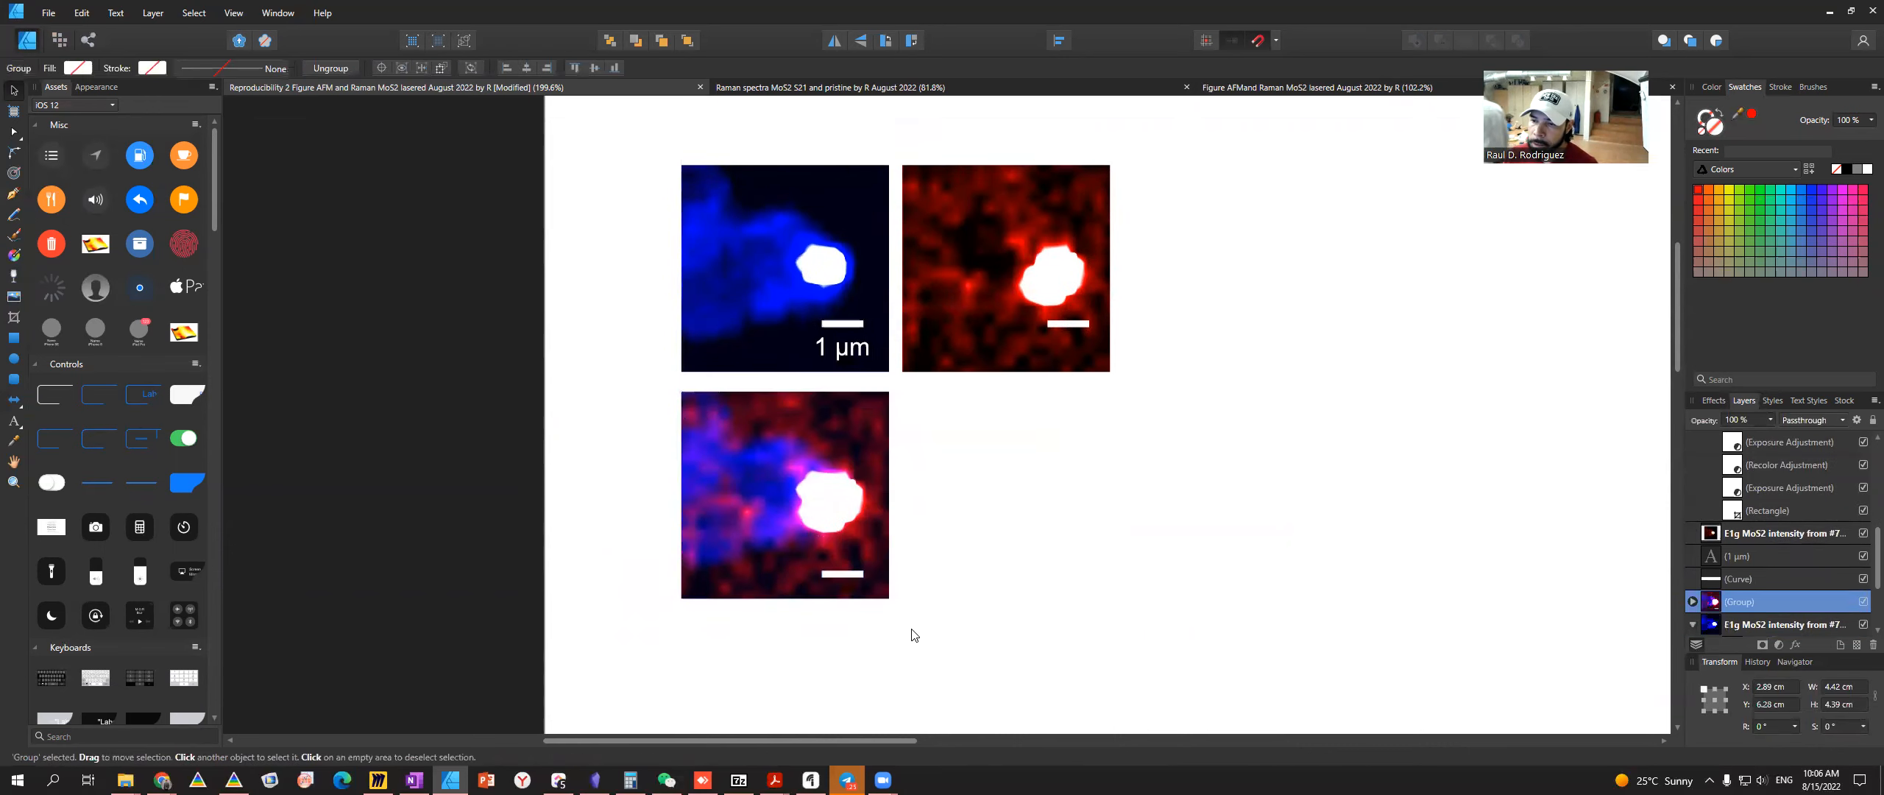
left_click_drag(888, 601, 1110, 732)
scroll(999, 556, "down", 5)
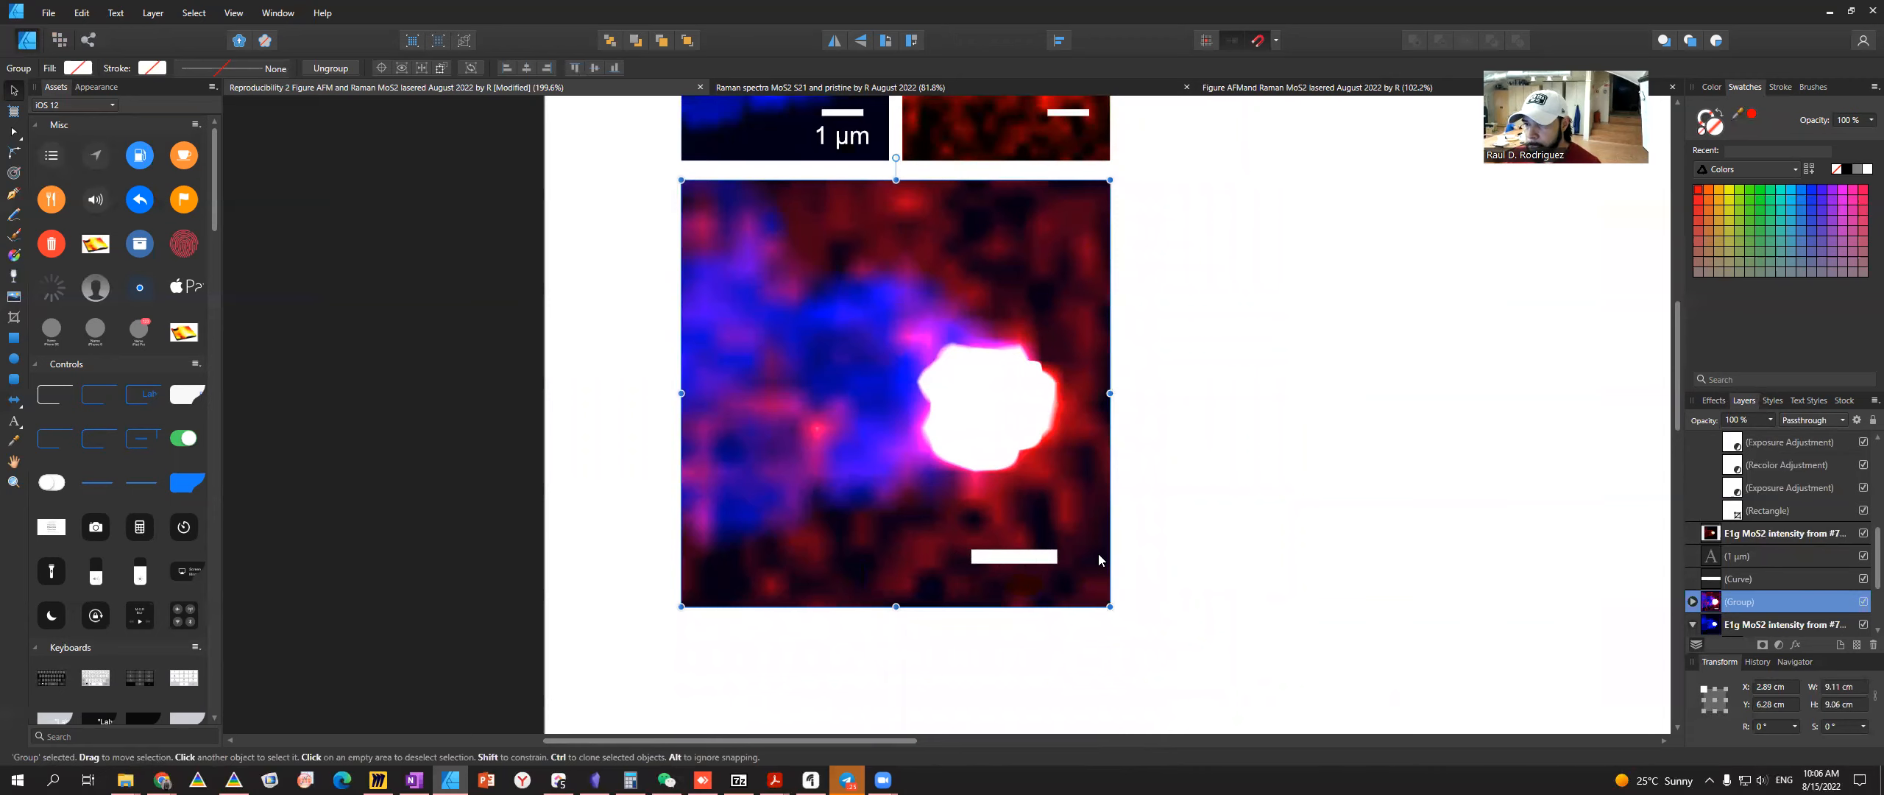
key("ctrl+d")
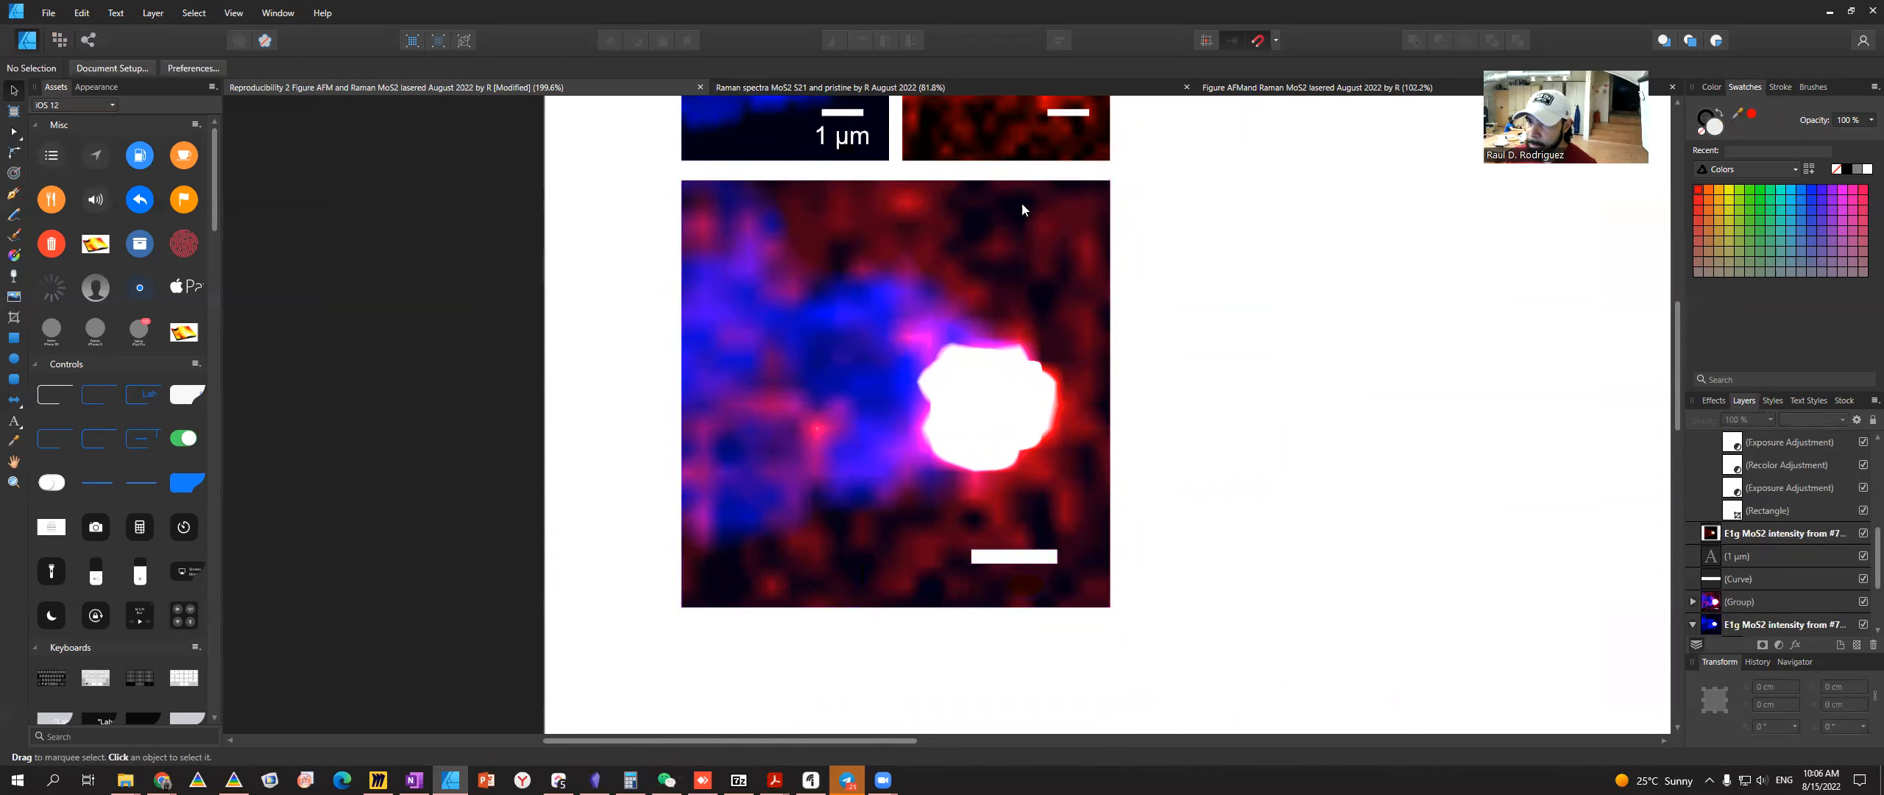
- Move the 1 µm label from the blue MoS2 map to below the enlarged overlay's scale bar, and compare with panel (g) on Miro
scroll(1021, 209, "up", 1)
left_click(1067, 157)
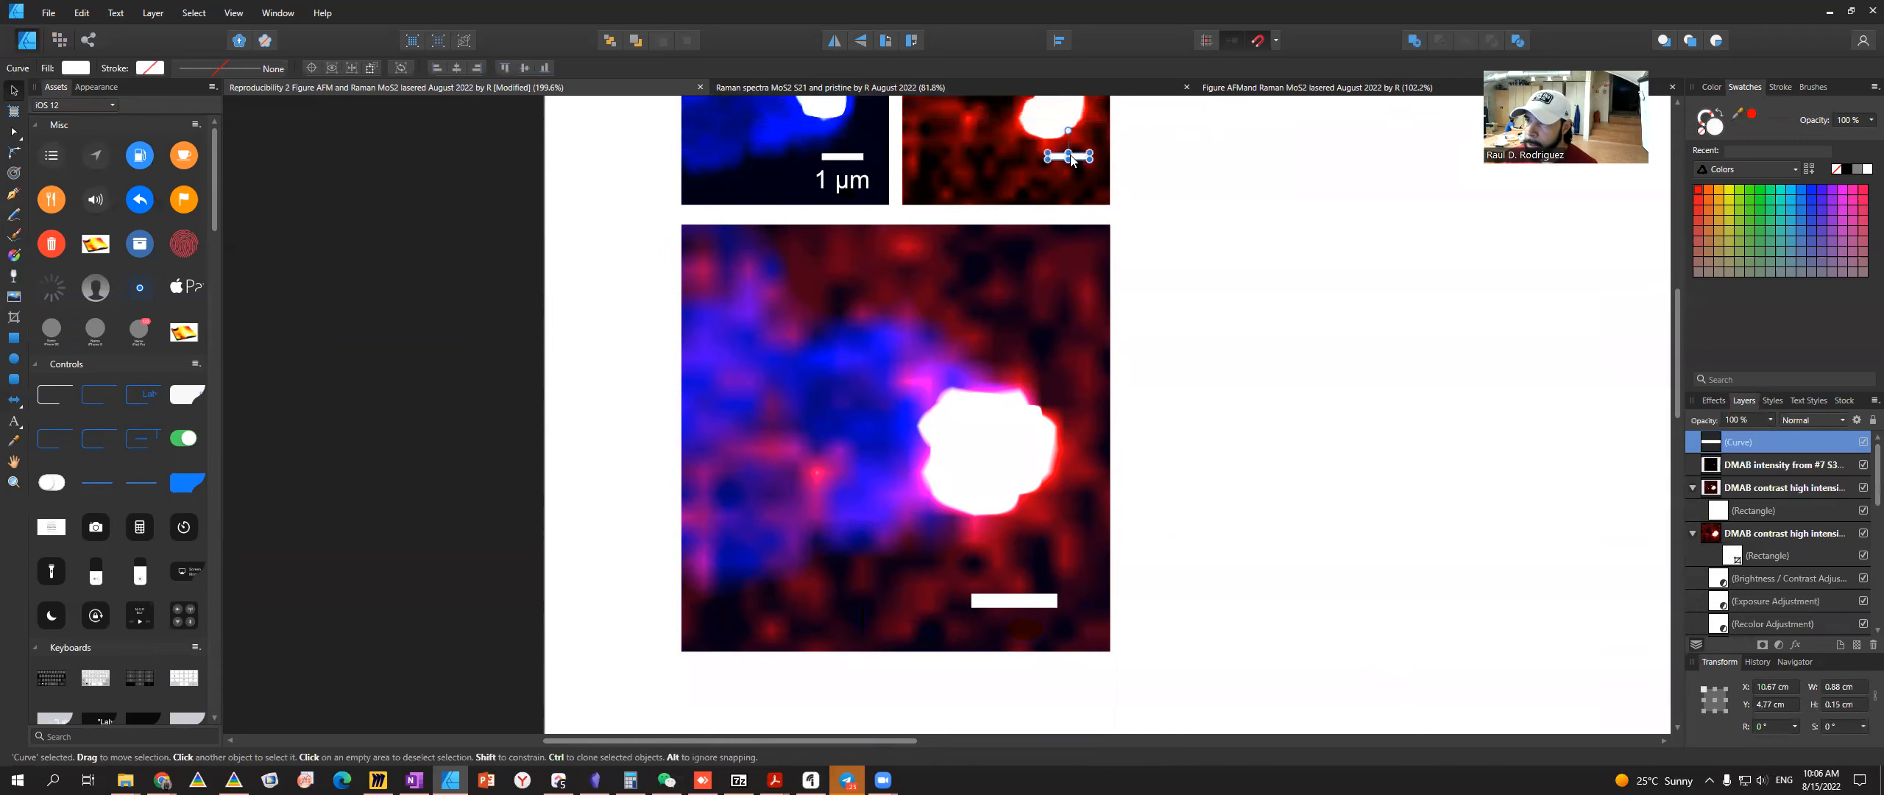
left_click(842, 191)
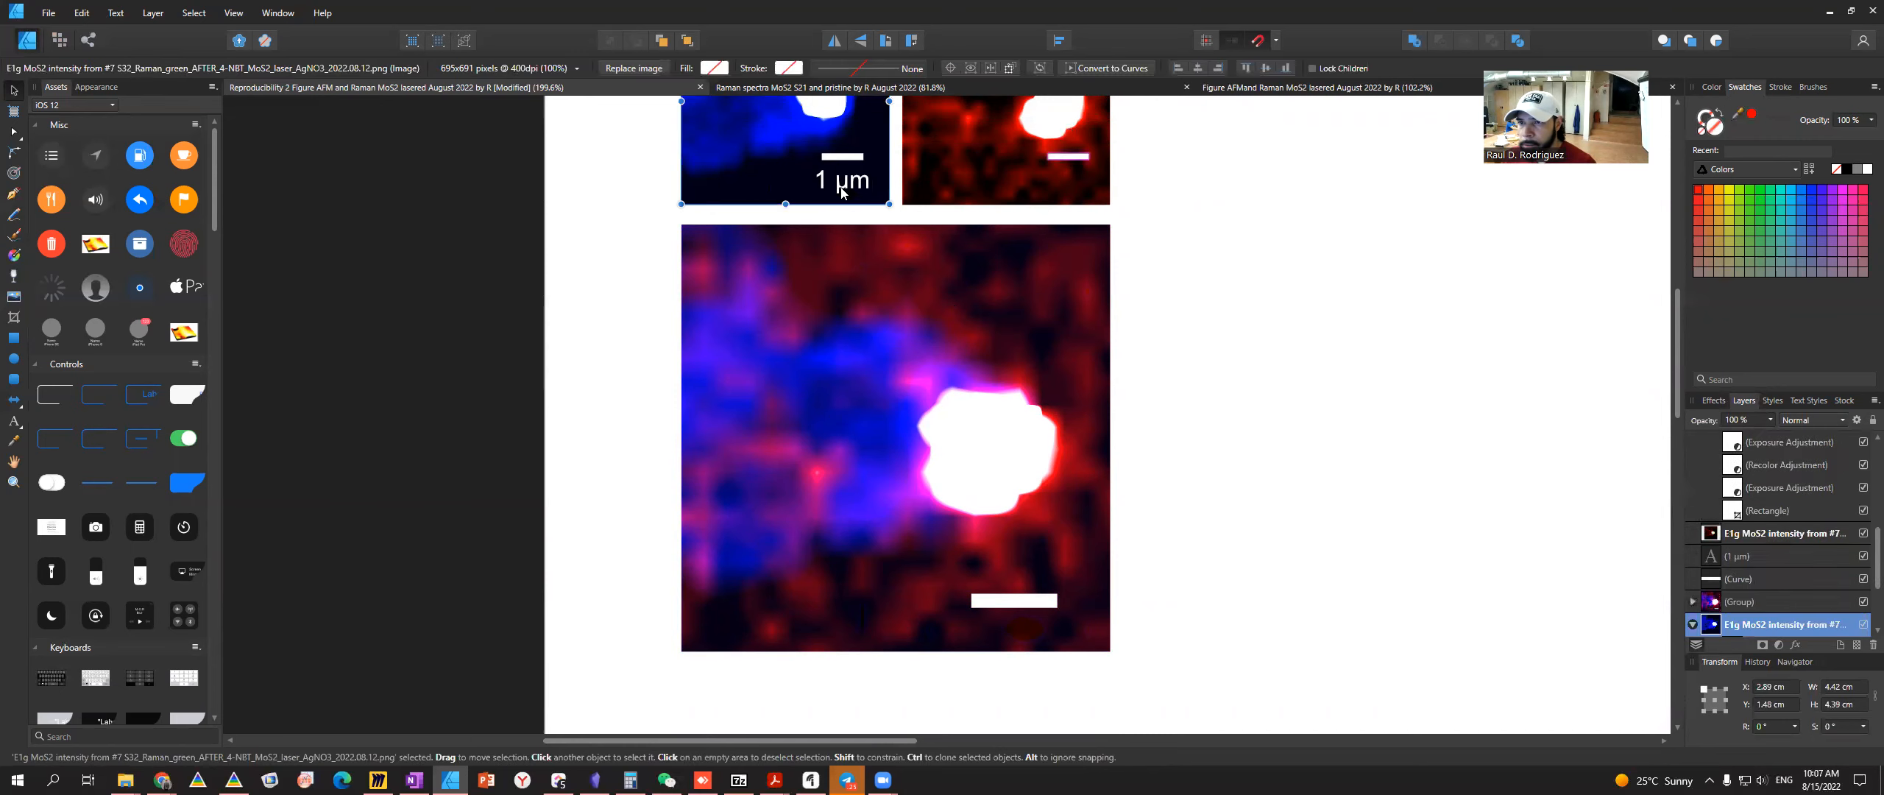
left_click(842, 192)
left_click_drag(842, 192, 1014, 639)
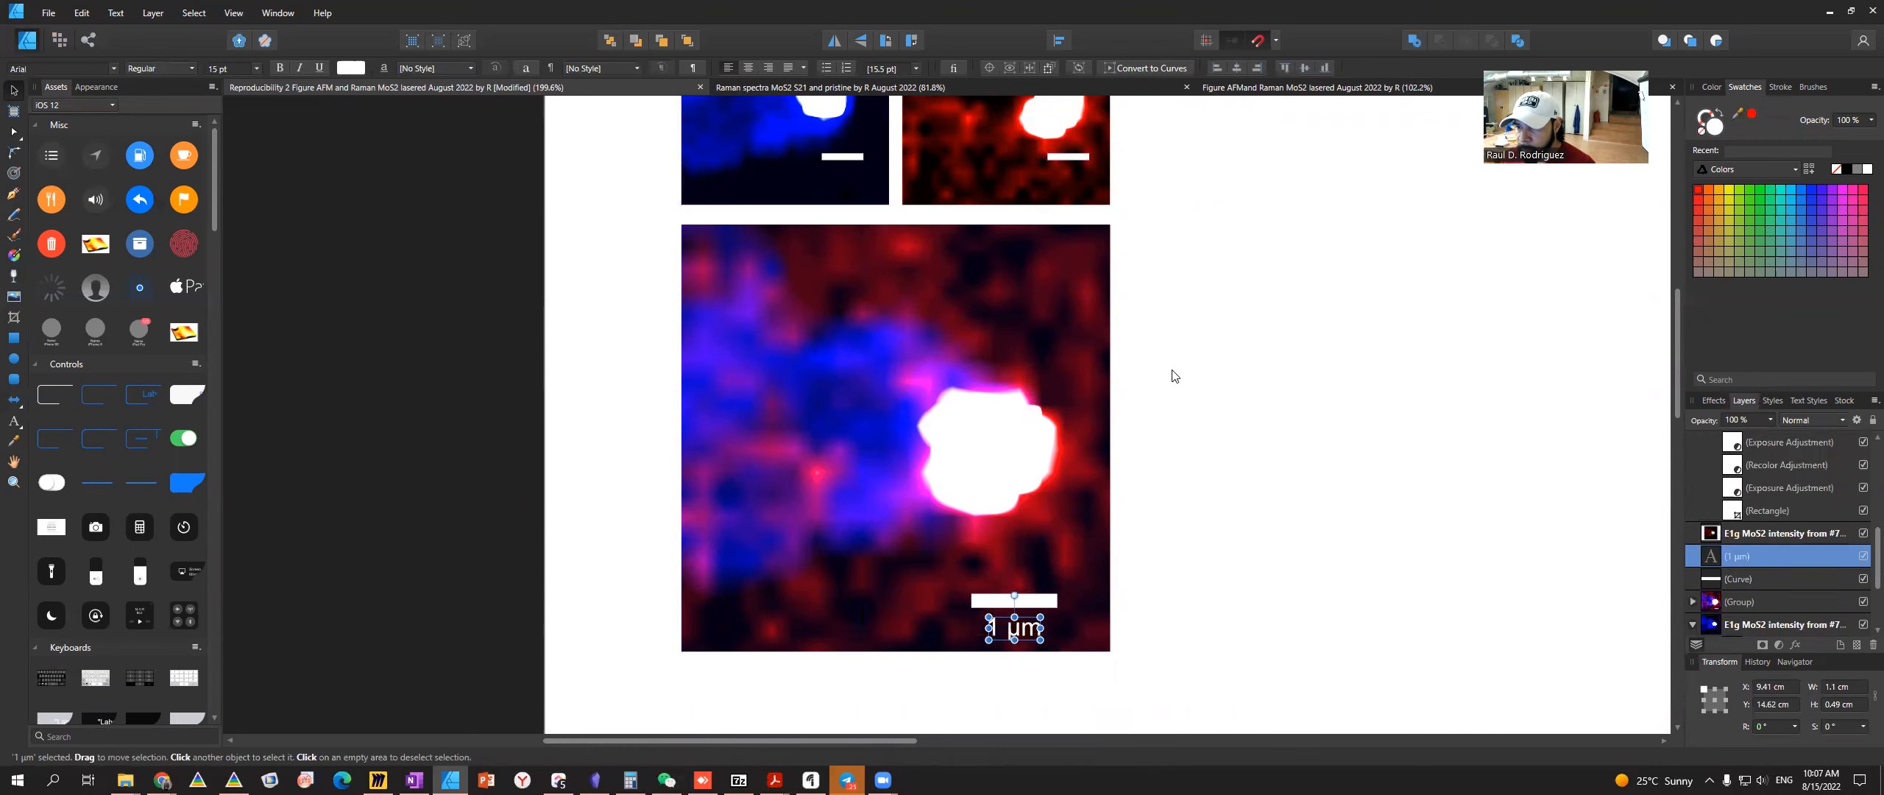
key("alt+Tab")
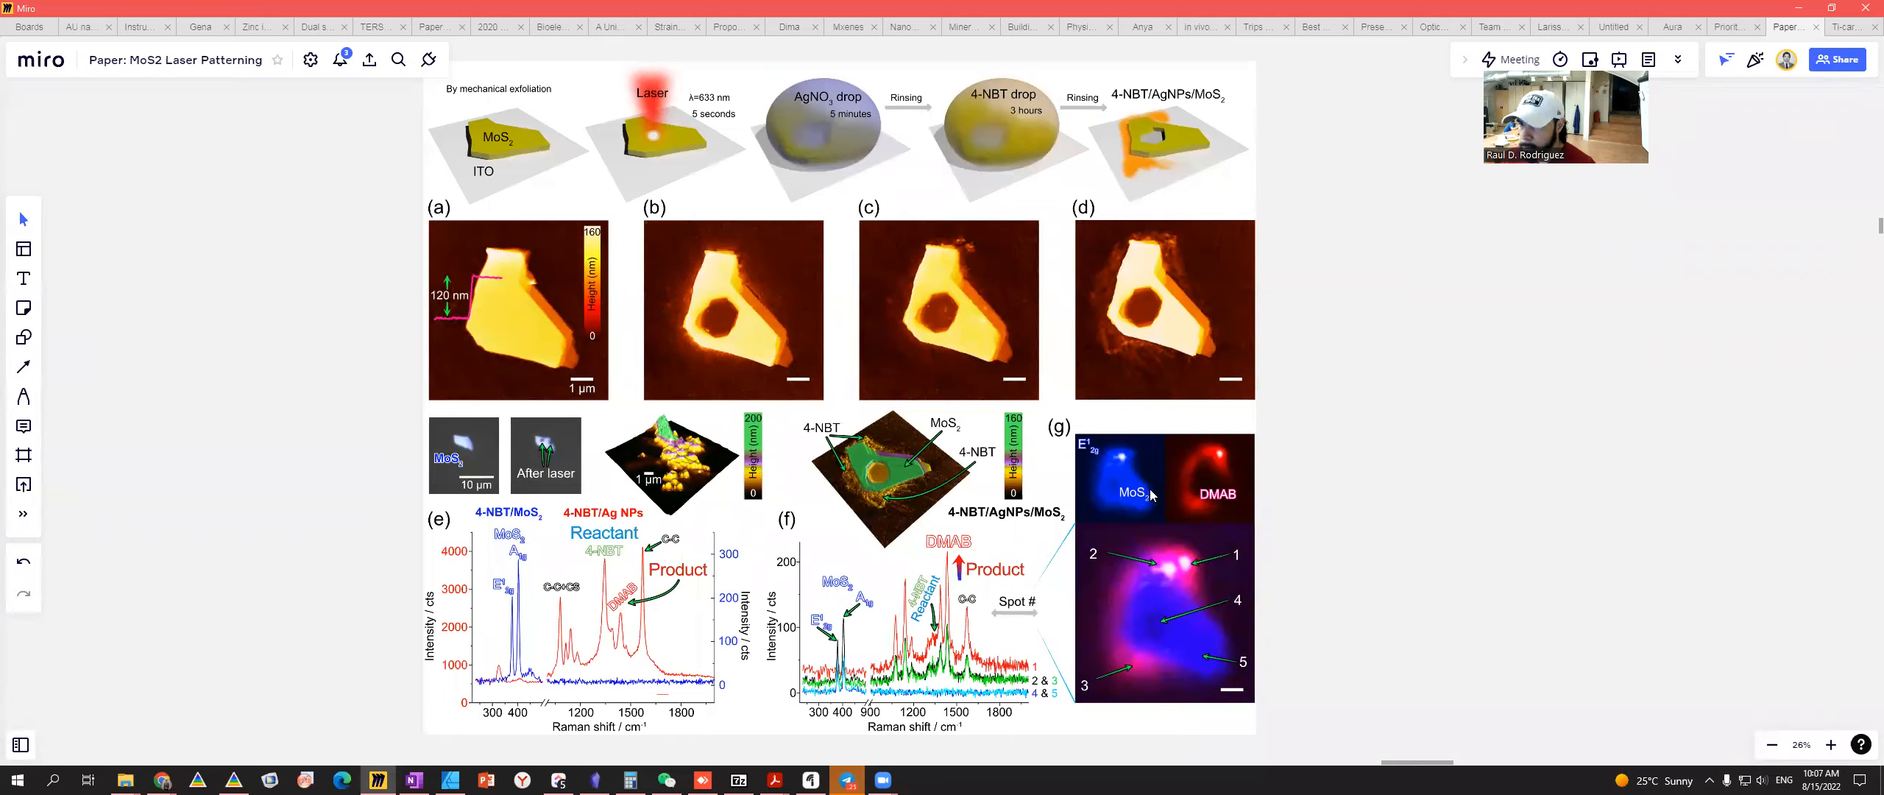
key("alt+Tab")
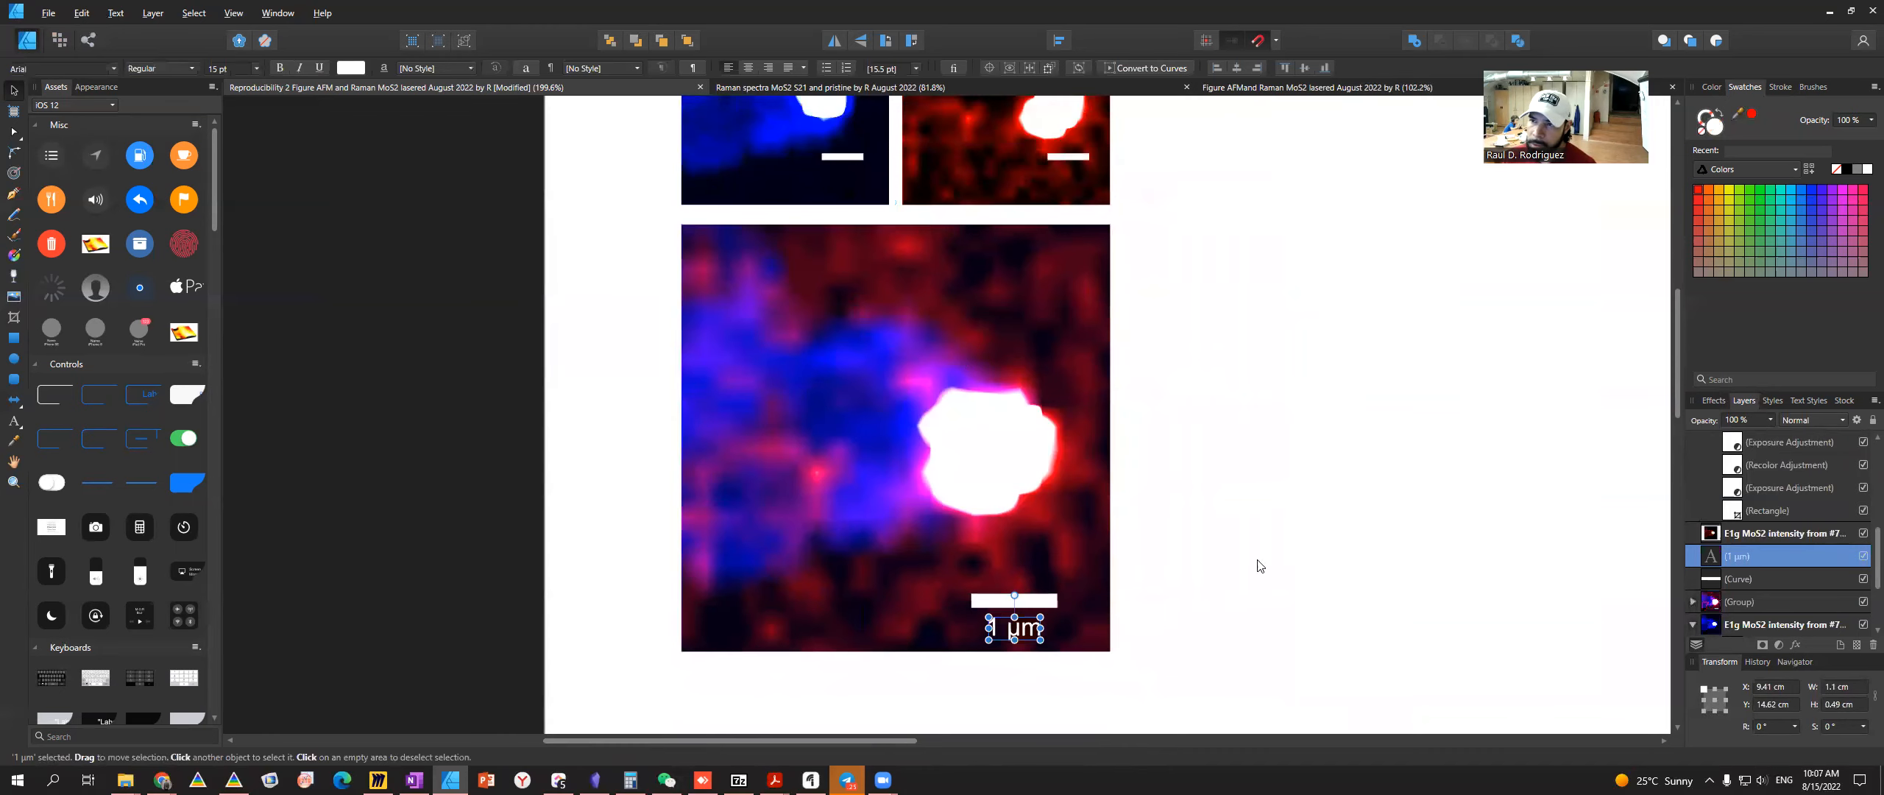
- Set the height of the overlay's scale bar to 0.15 cm and shift the bar slightly down toward the 1 µm label
left_click(1087, 157)
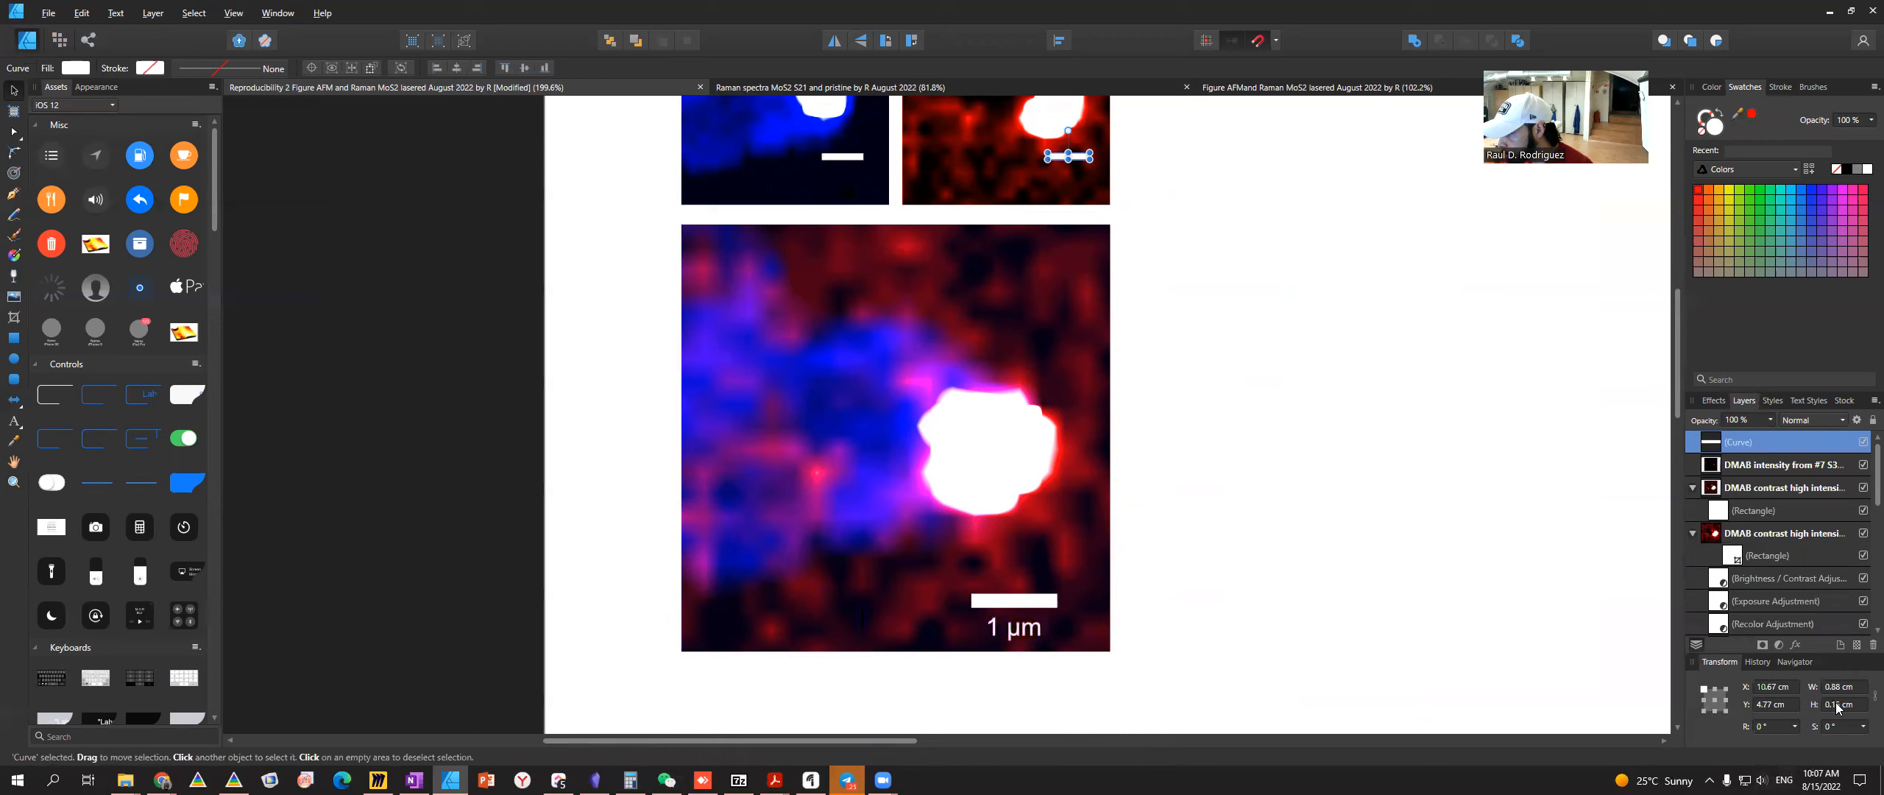
left_click(1035, 607)
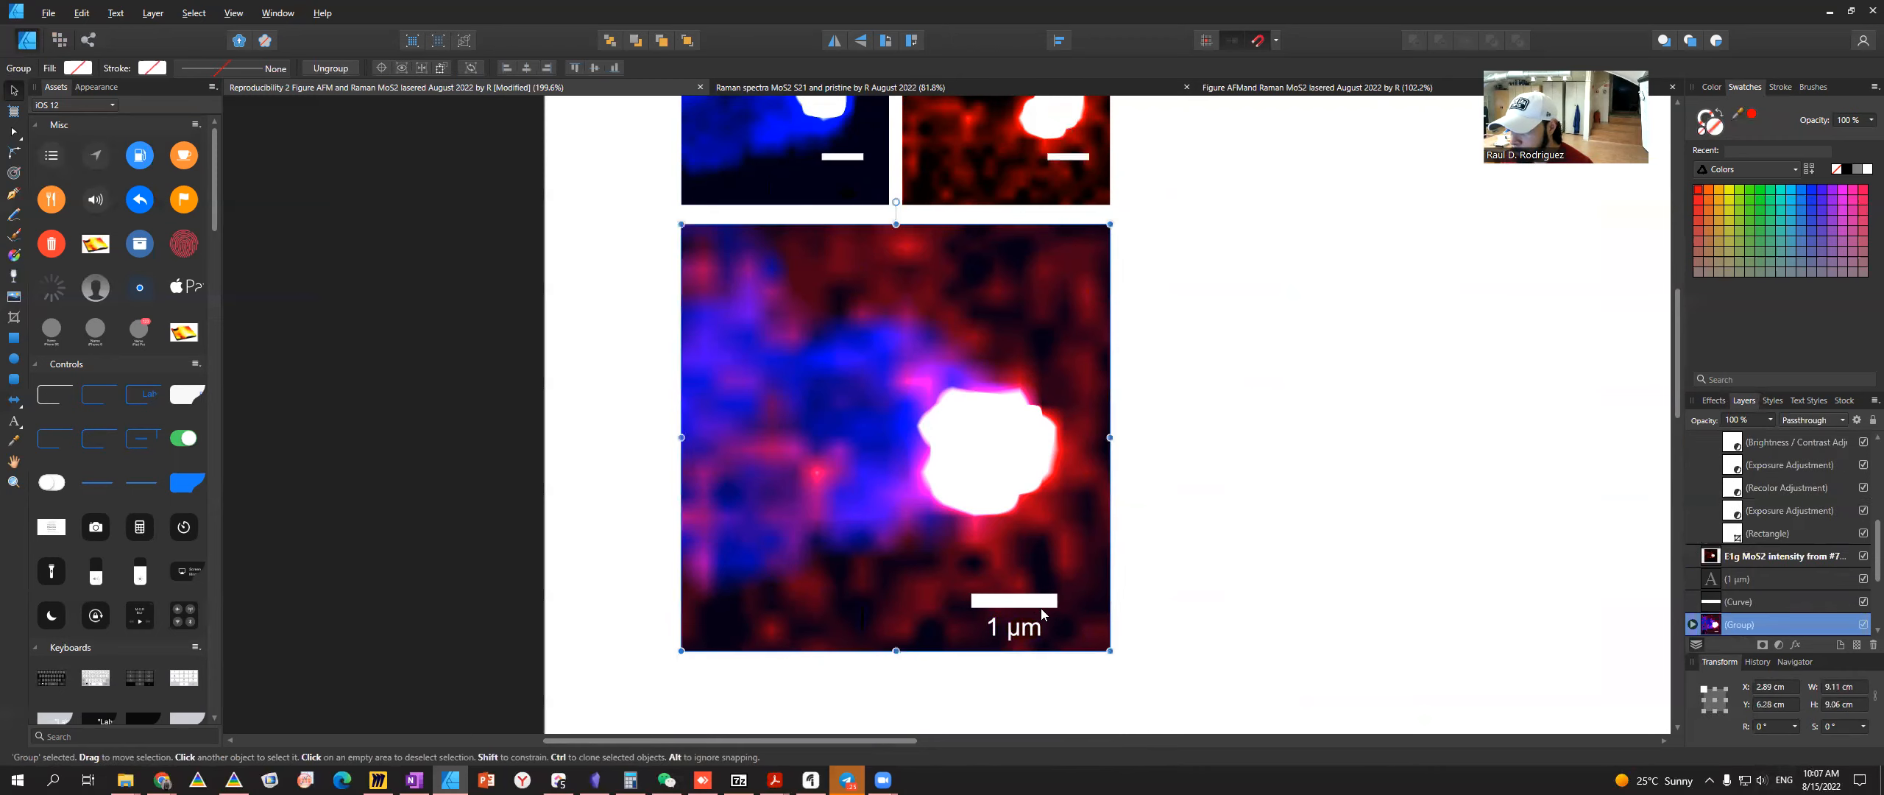
double_click(1038, 602)
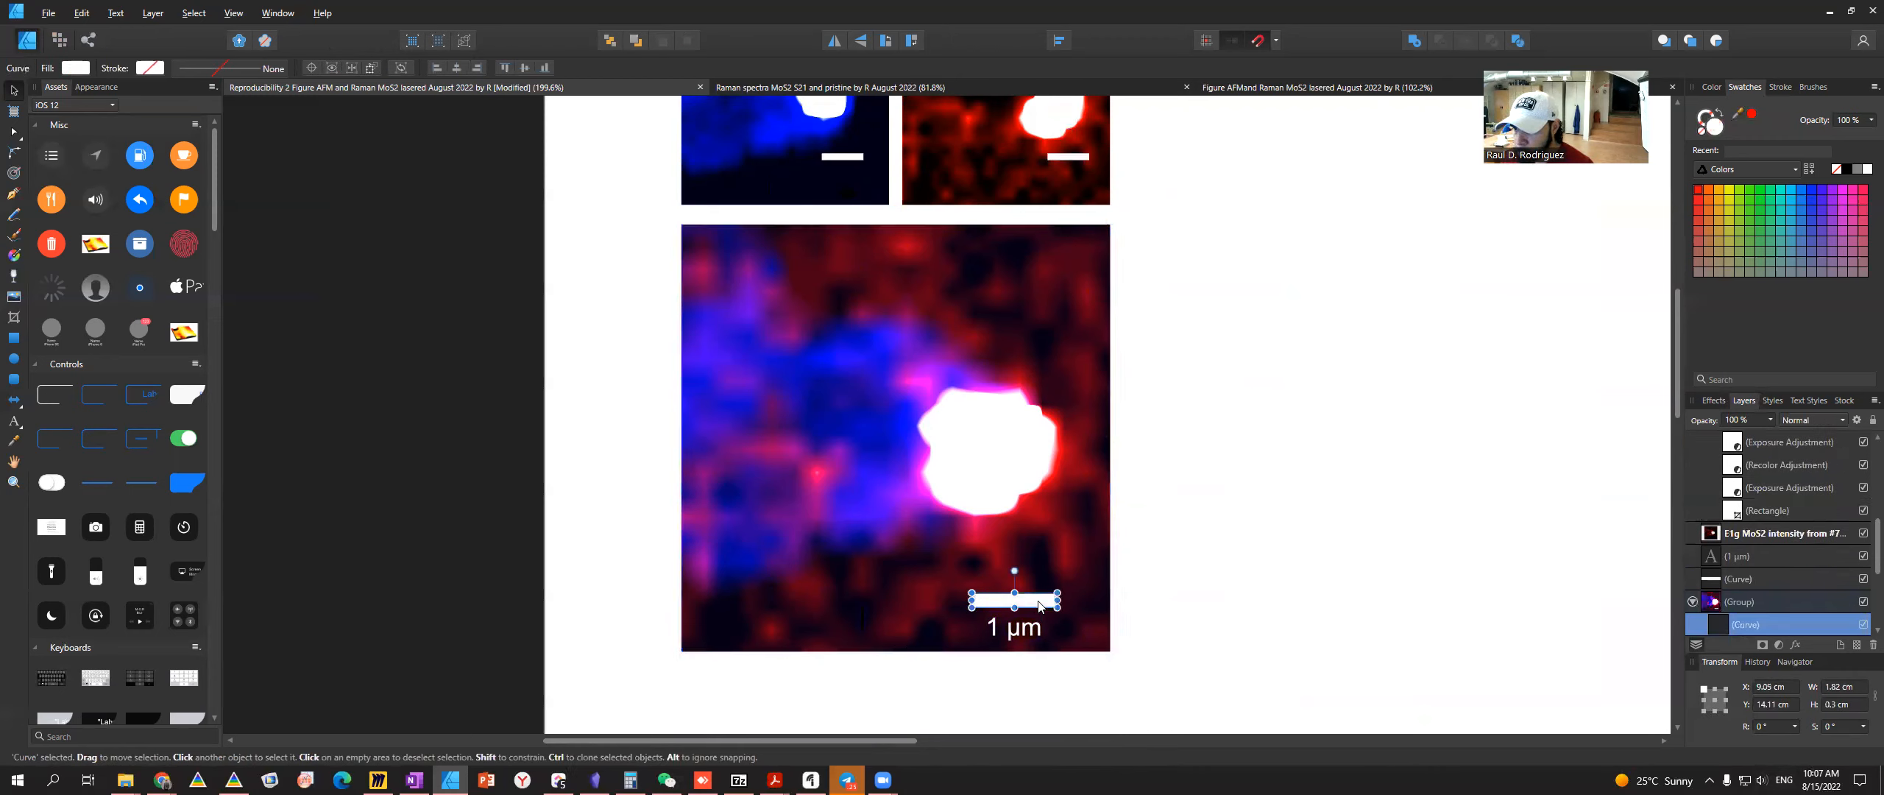
left_click(1835, 707)
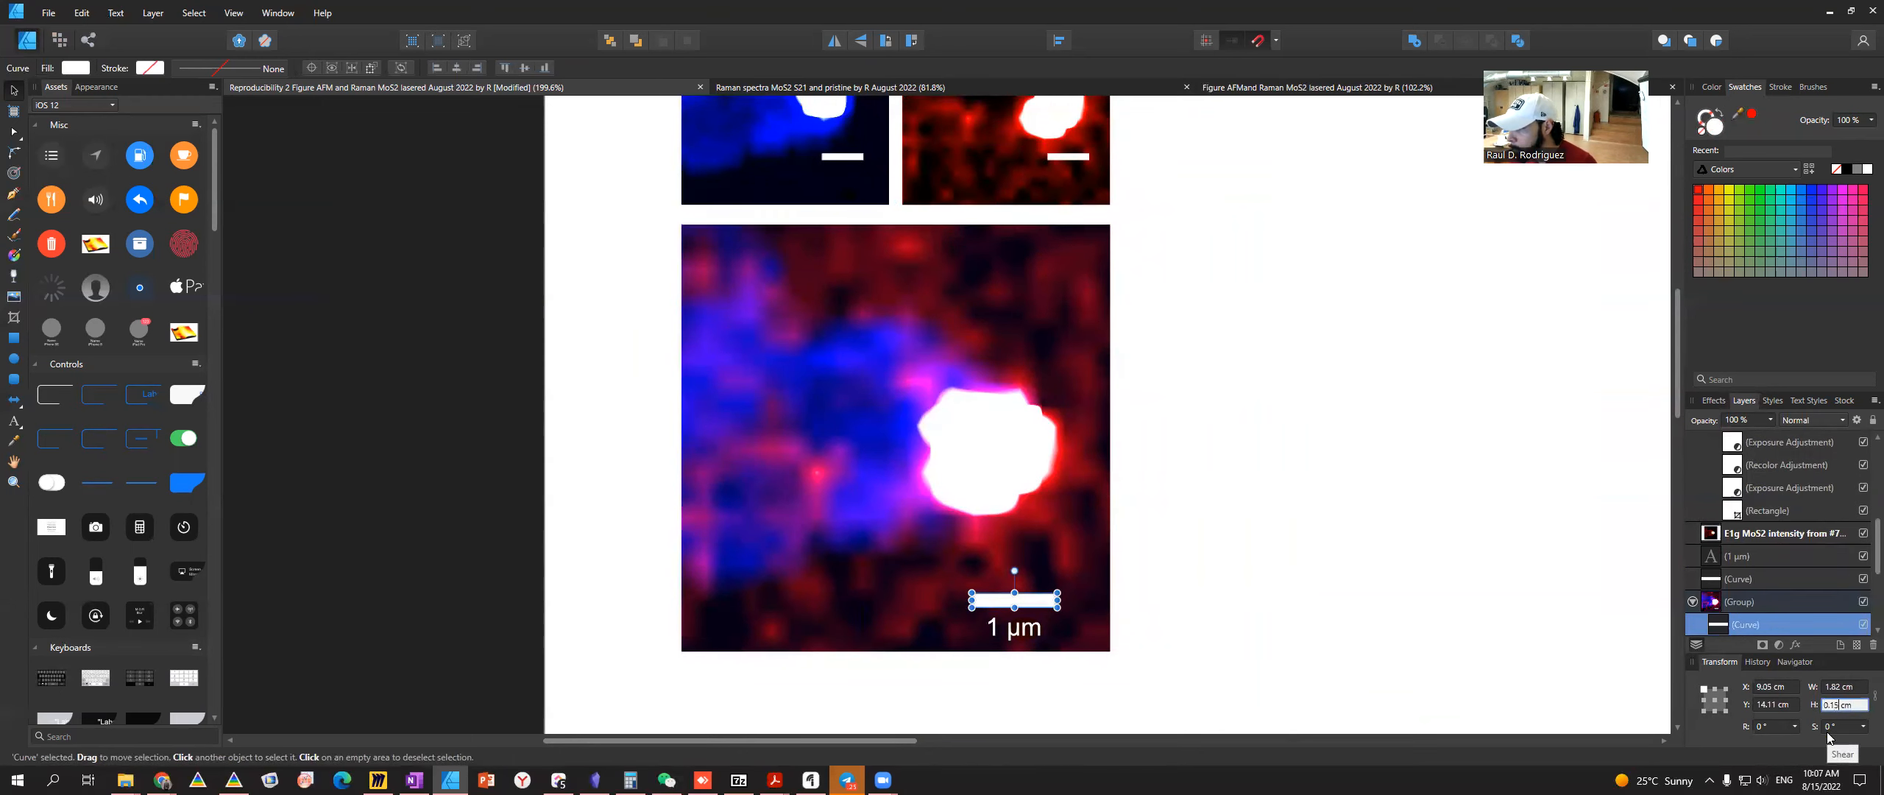
key("Return")
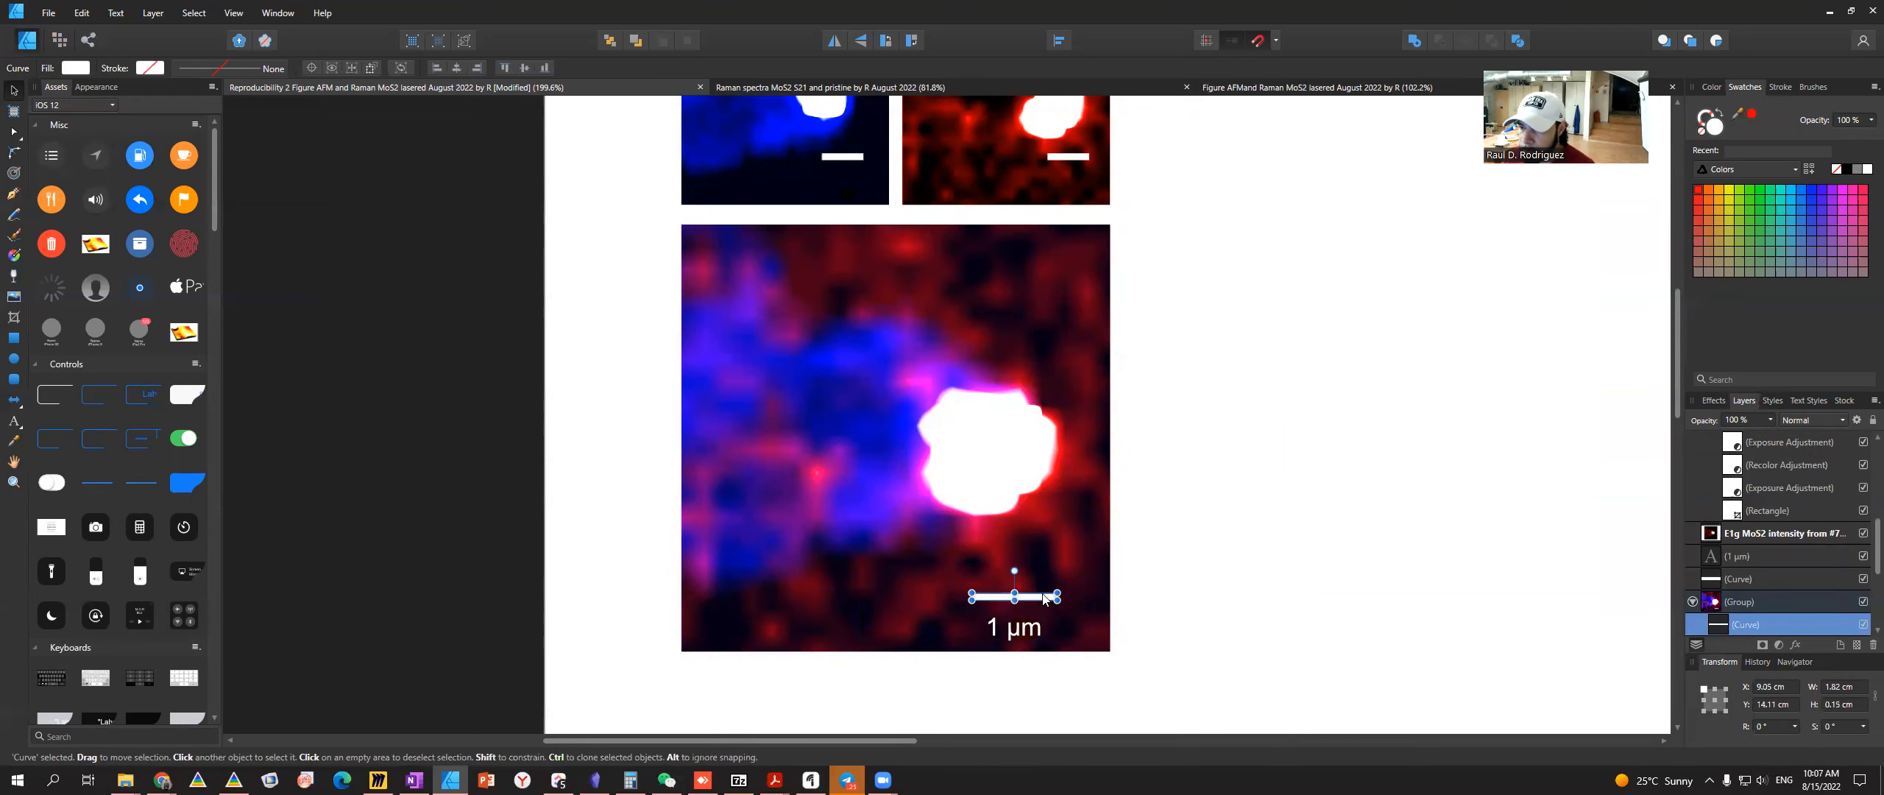
left_click(1123, 597)
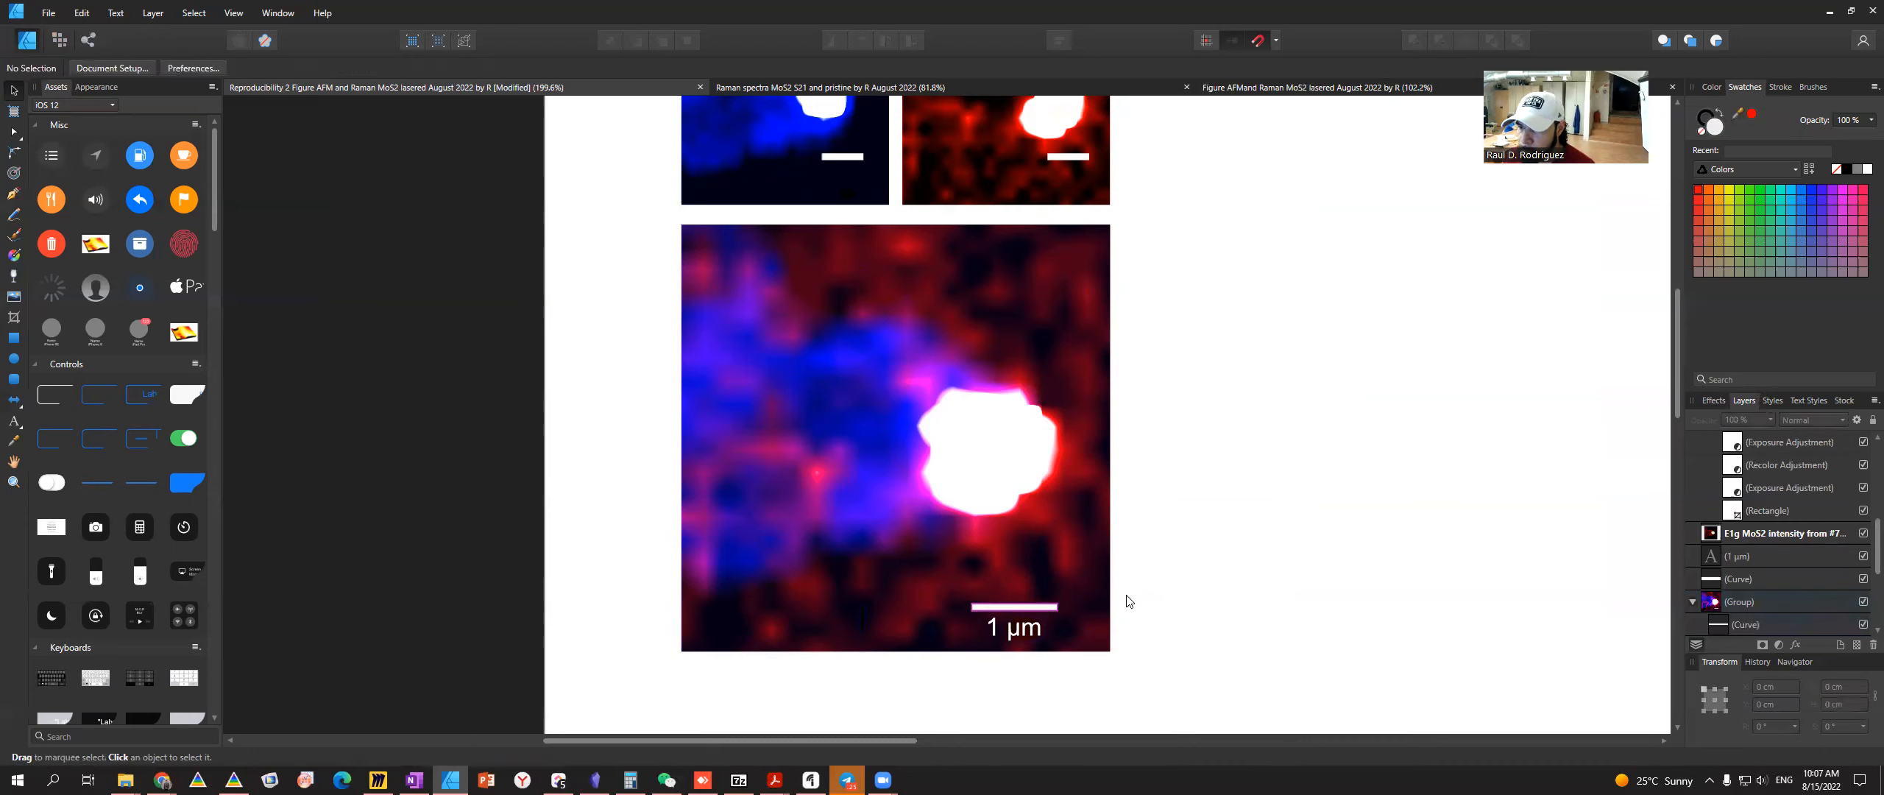
- Save the document and review the layout of the two maps with the enlarged overlay
scroll(1073, 567, "down", 5)
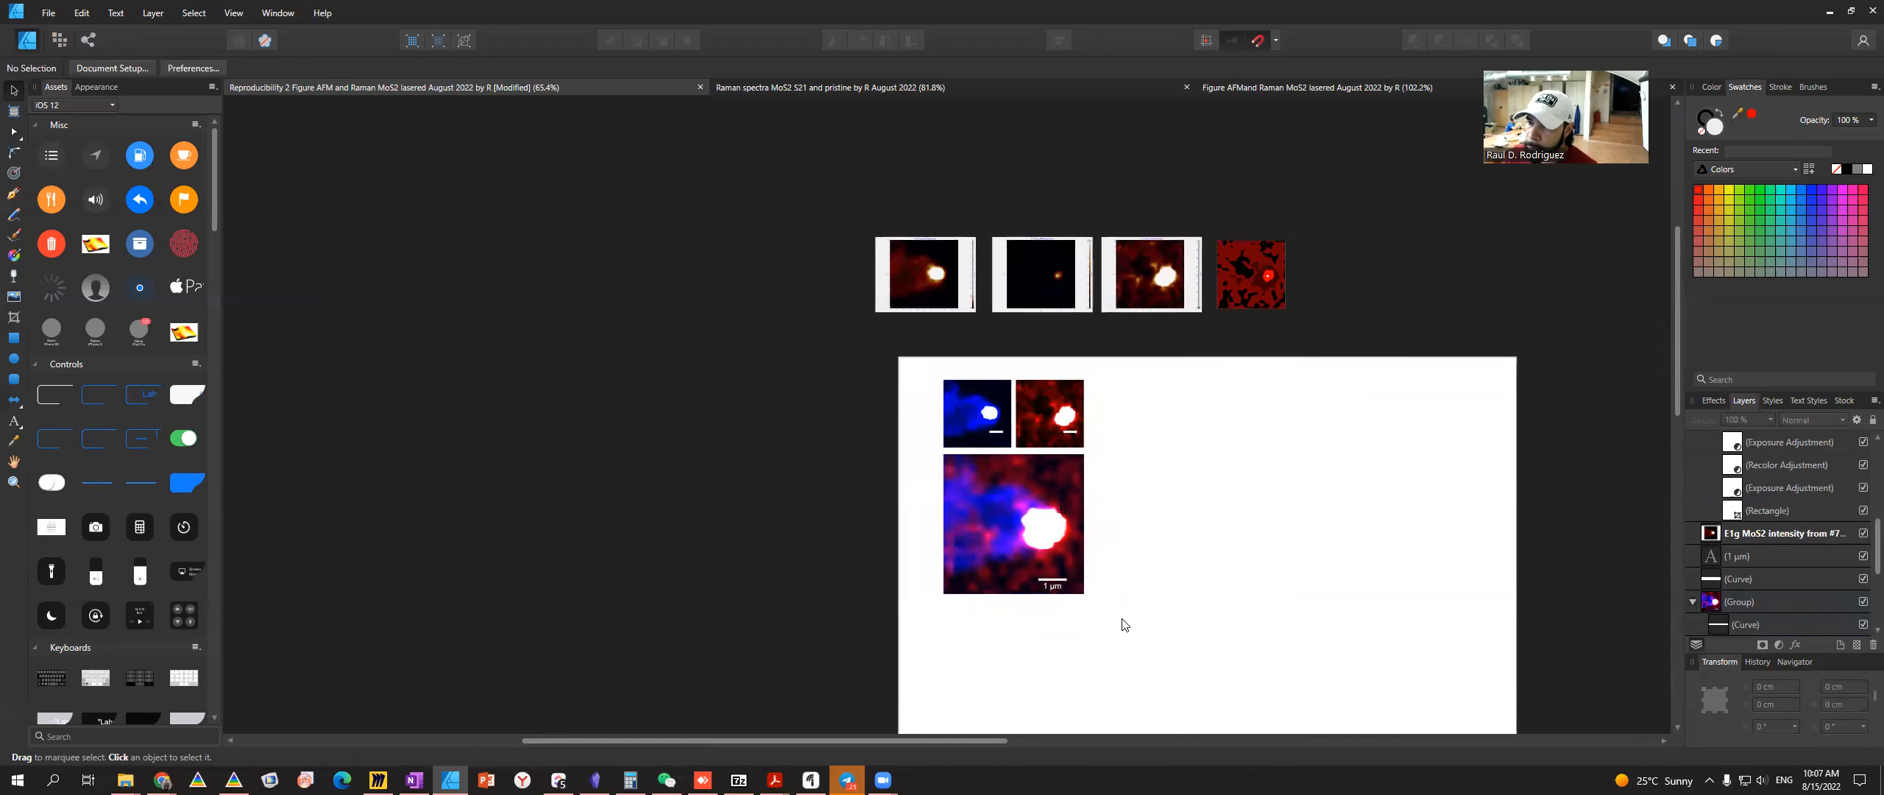
key("ctrl+s")
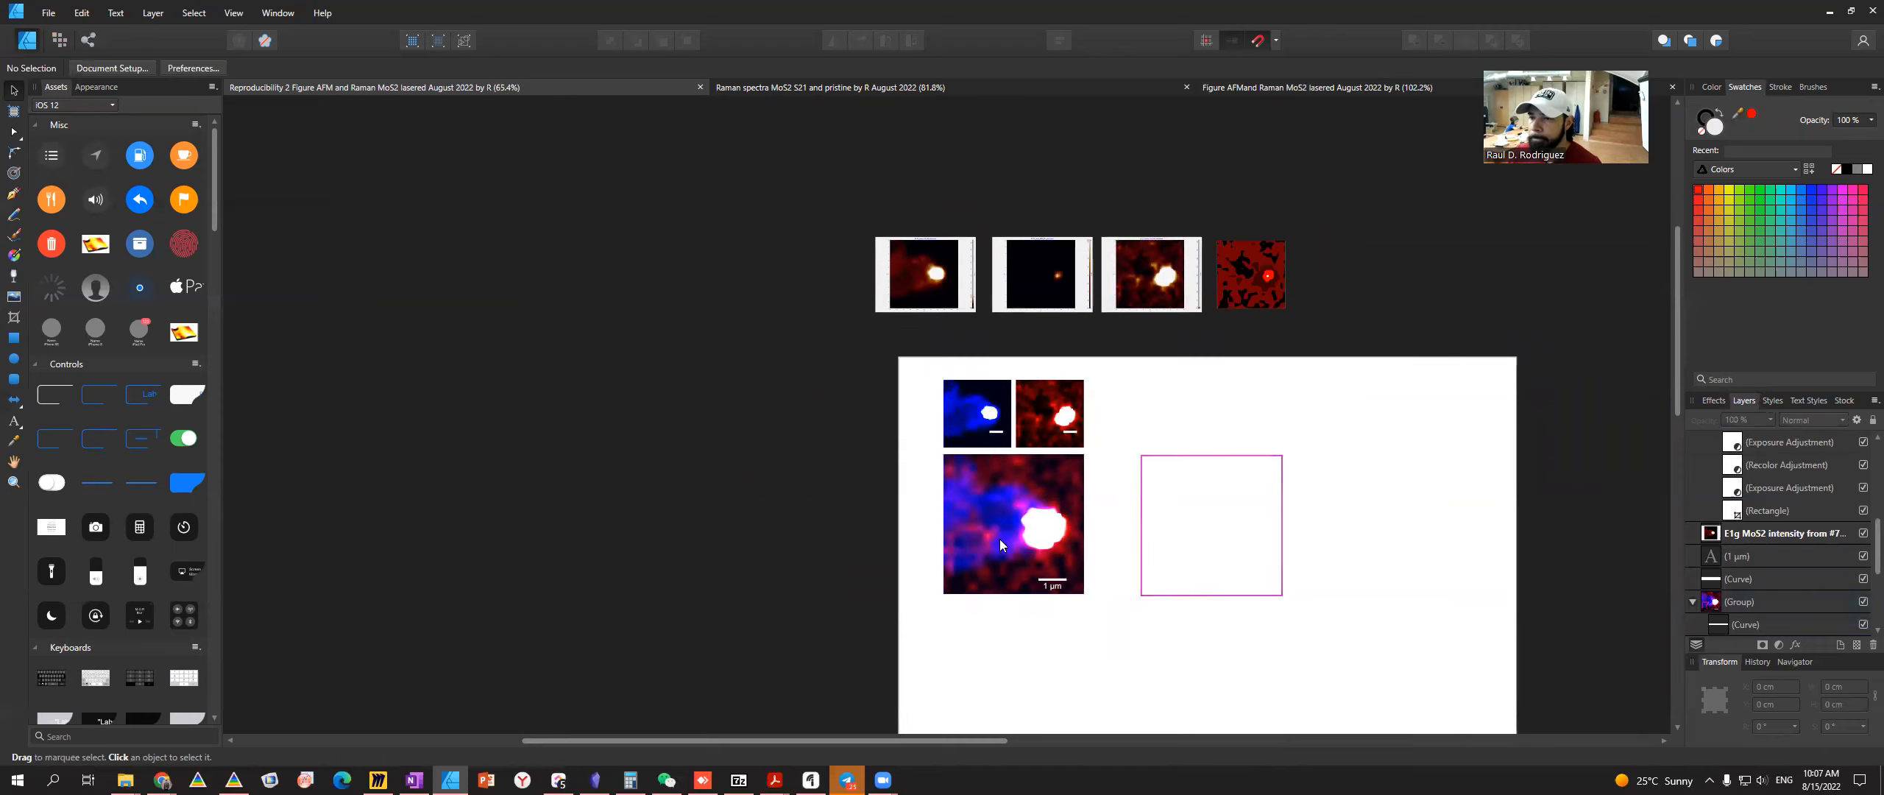
scroll(934, 446, "up", 3)
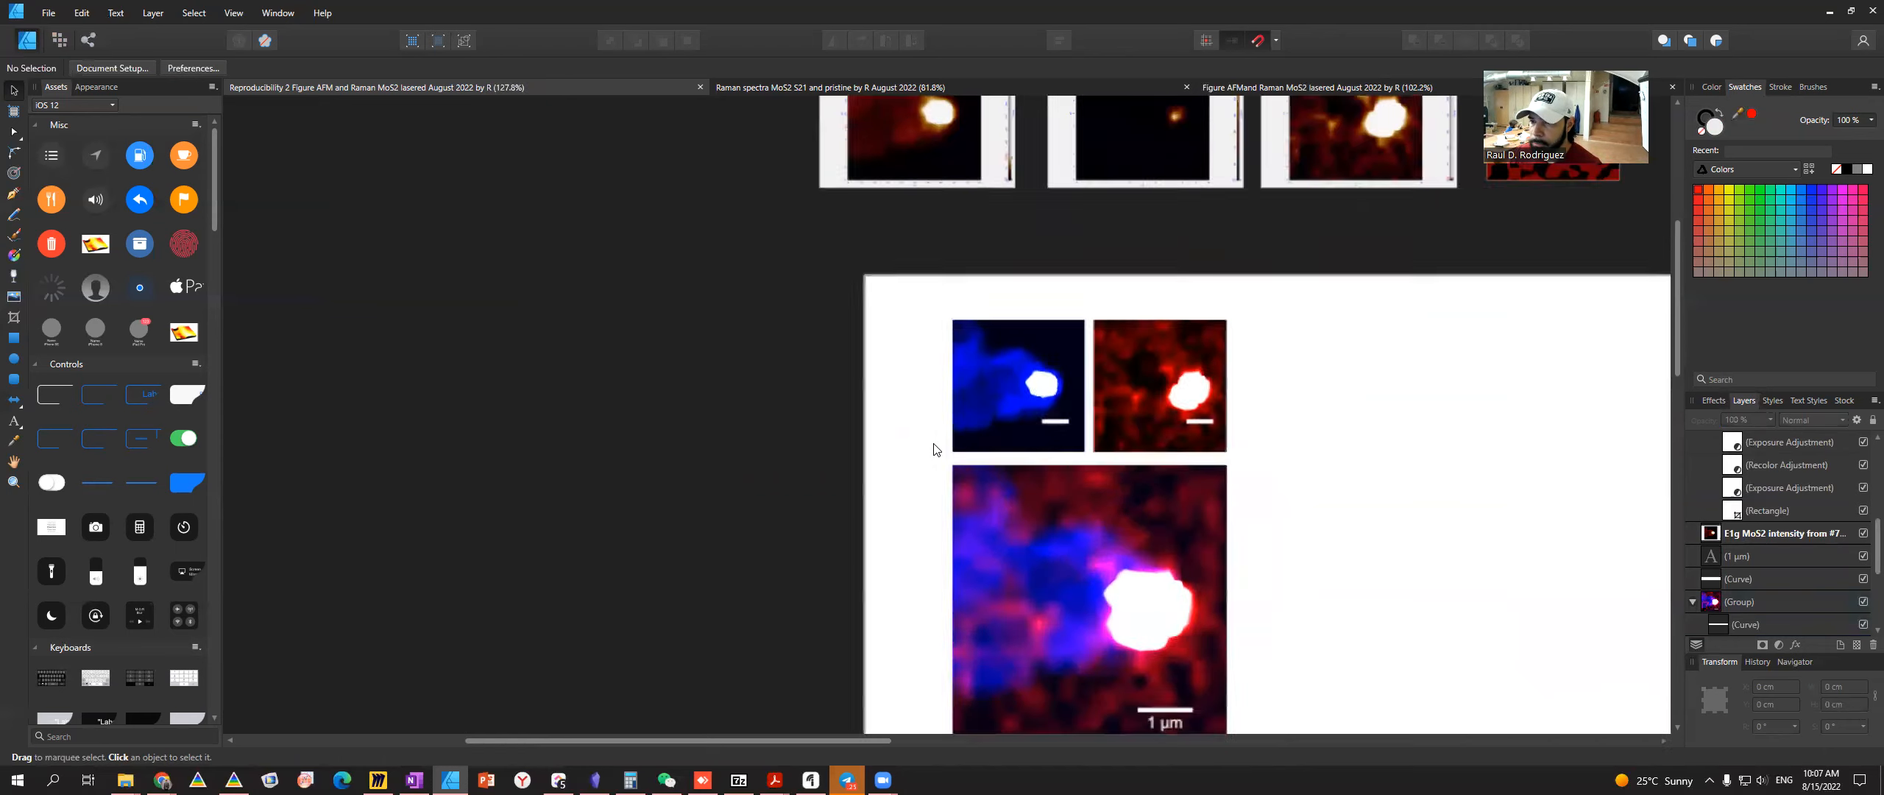
scroll(1194, 502, "down", 1)
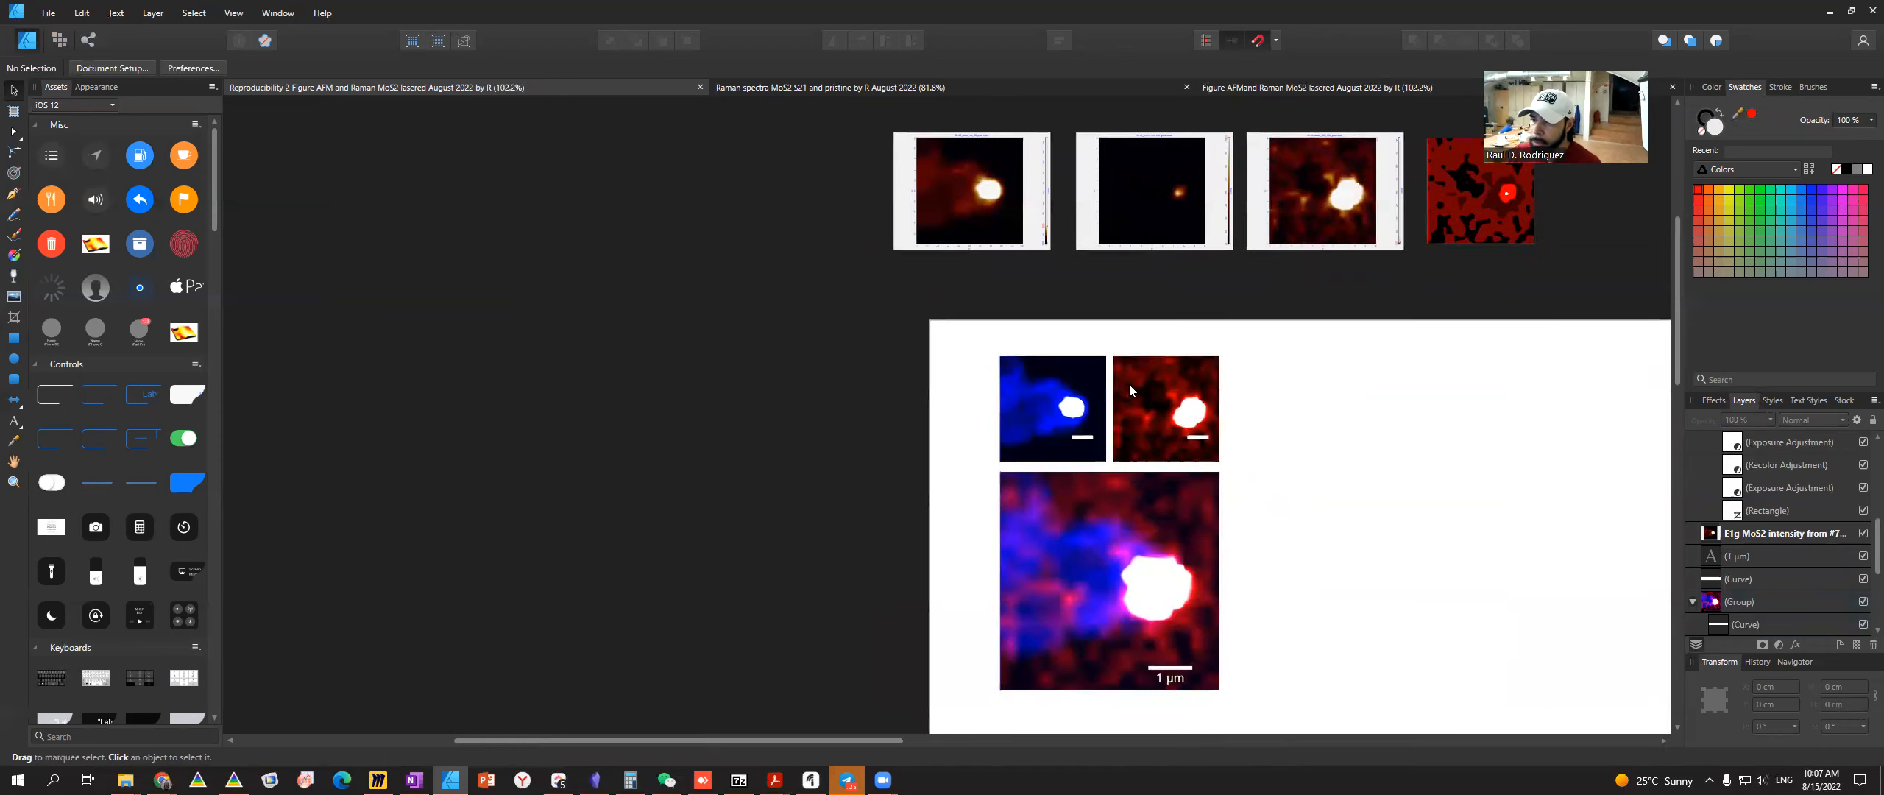
- Switch to Image Analysis with the raw S32 Raman green maps
key("alt+Tab")
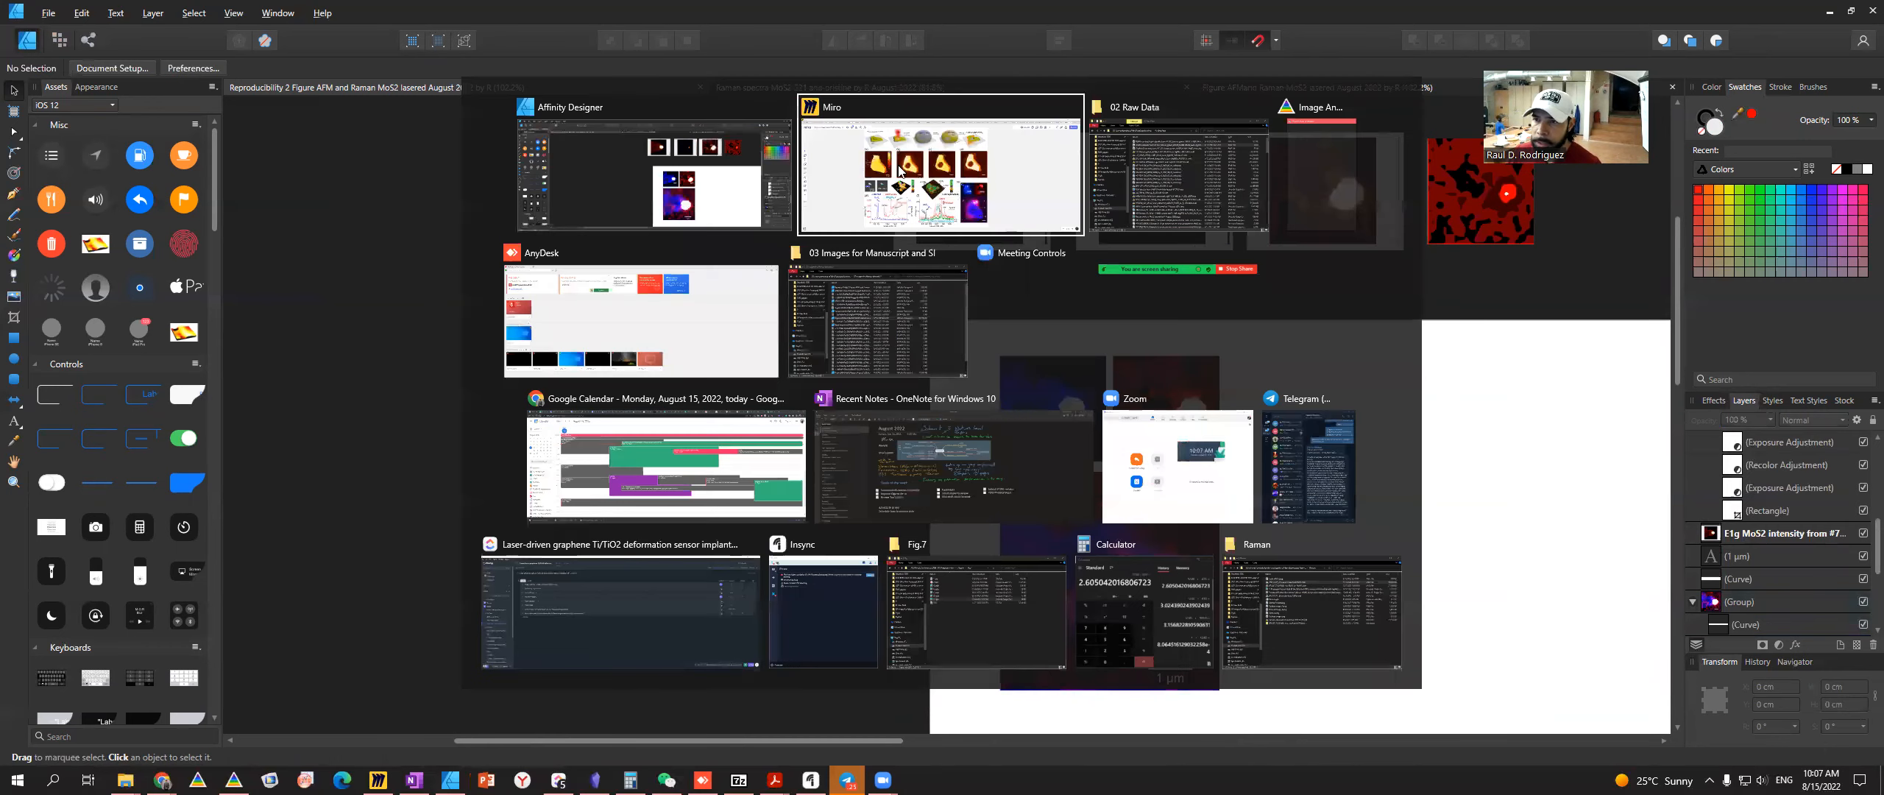
key("alt+Tab")
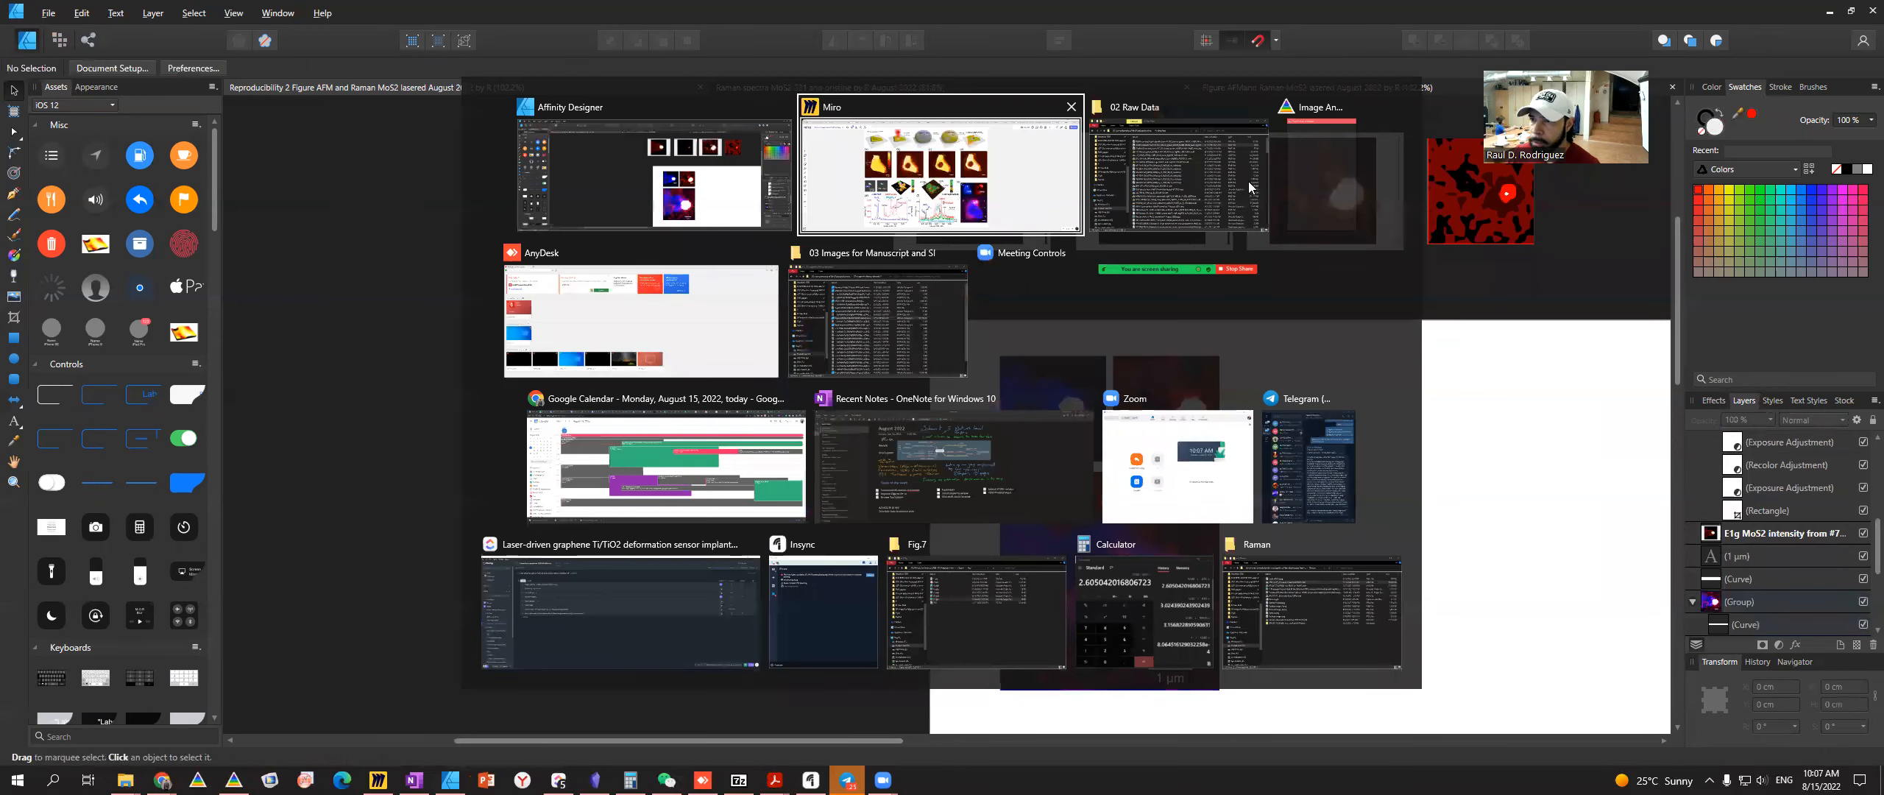
left_click(1322, 193)
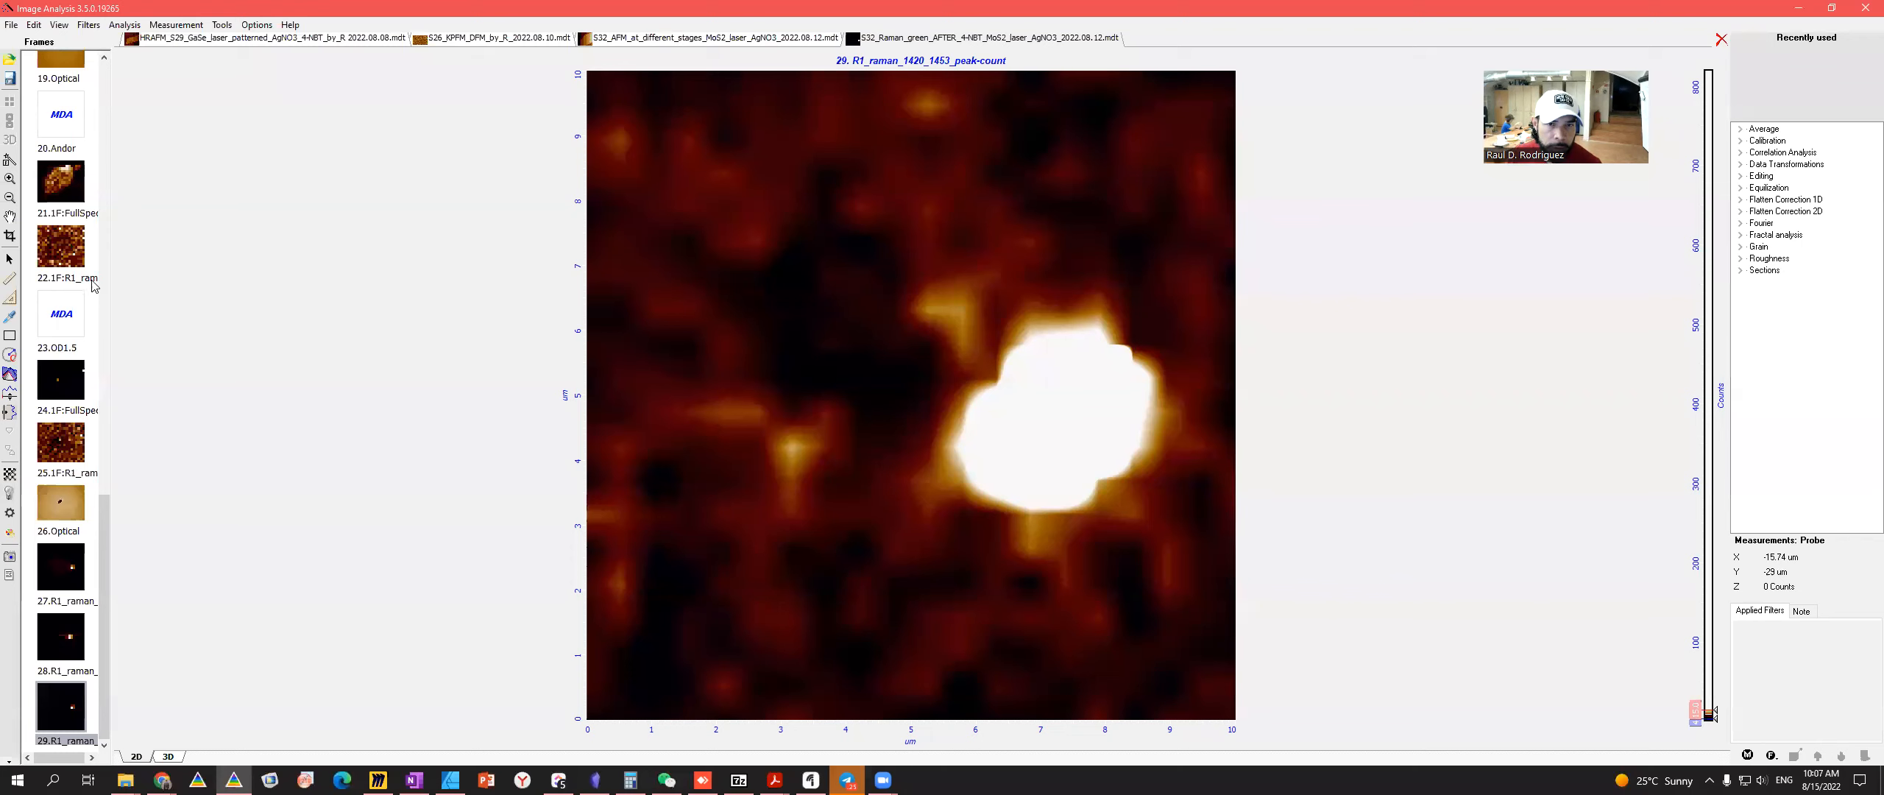
- Open the 7.Andor full-spectrum map of the S32 Raman data and look through the following frames
scroll(58, 690, "up", 10)
scroll(58, 690, "up", 3)
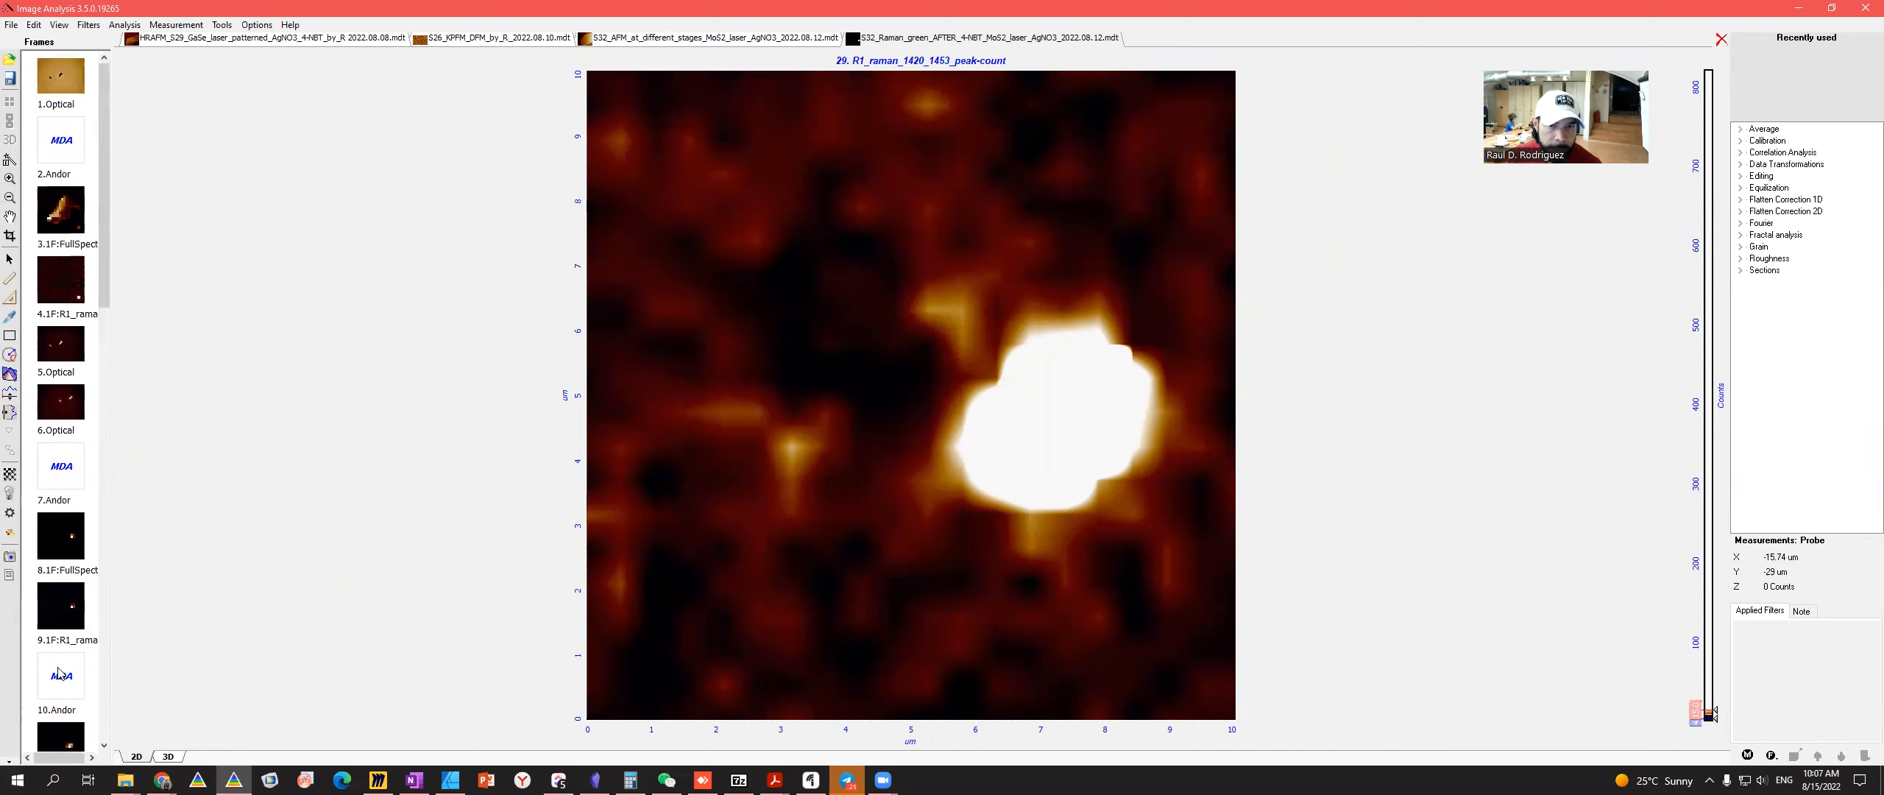
left_click(60, 478)
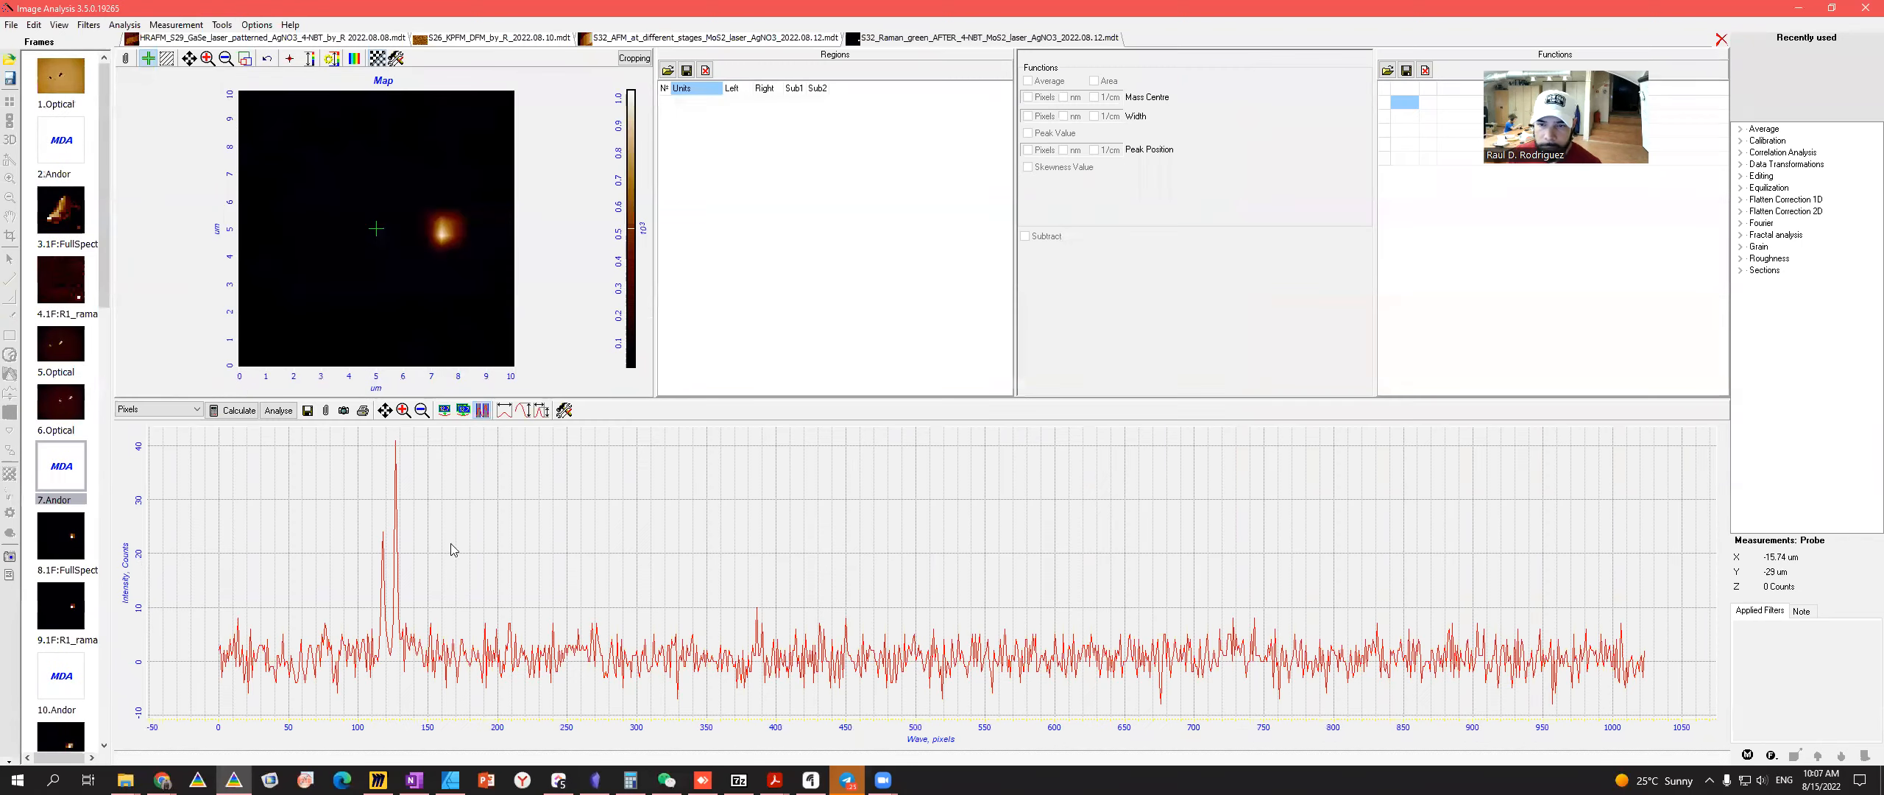
scroll(62, 627, "down", 8)
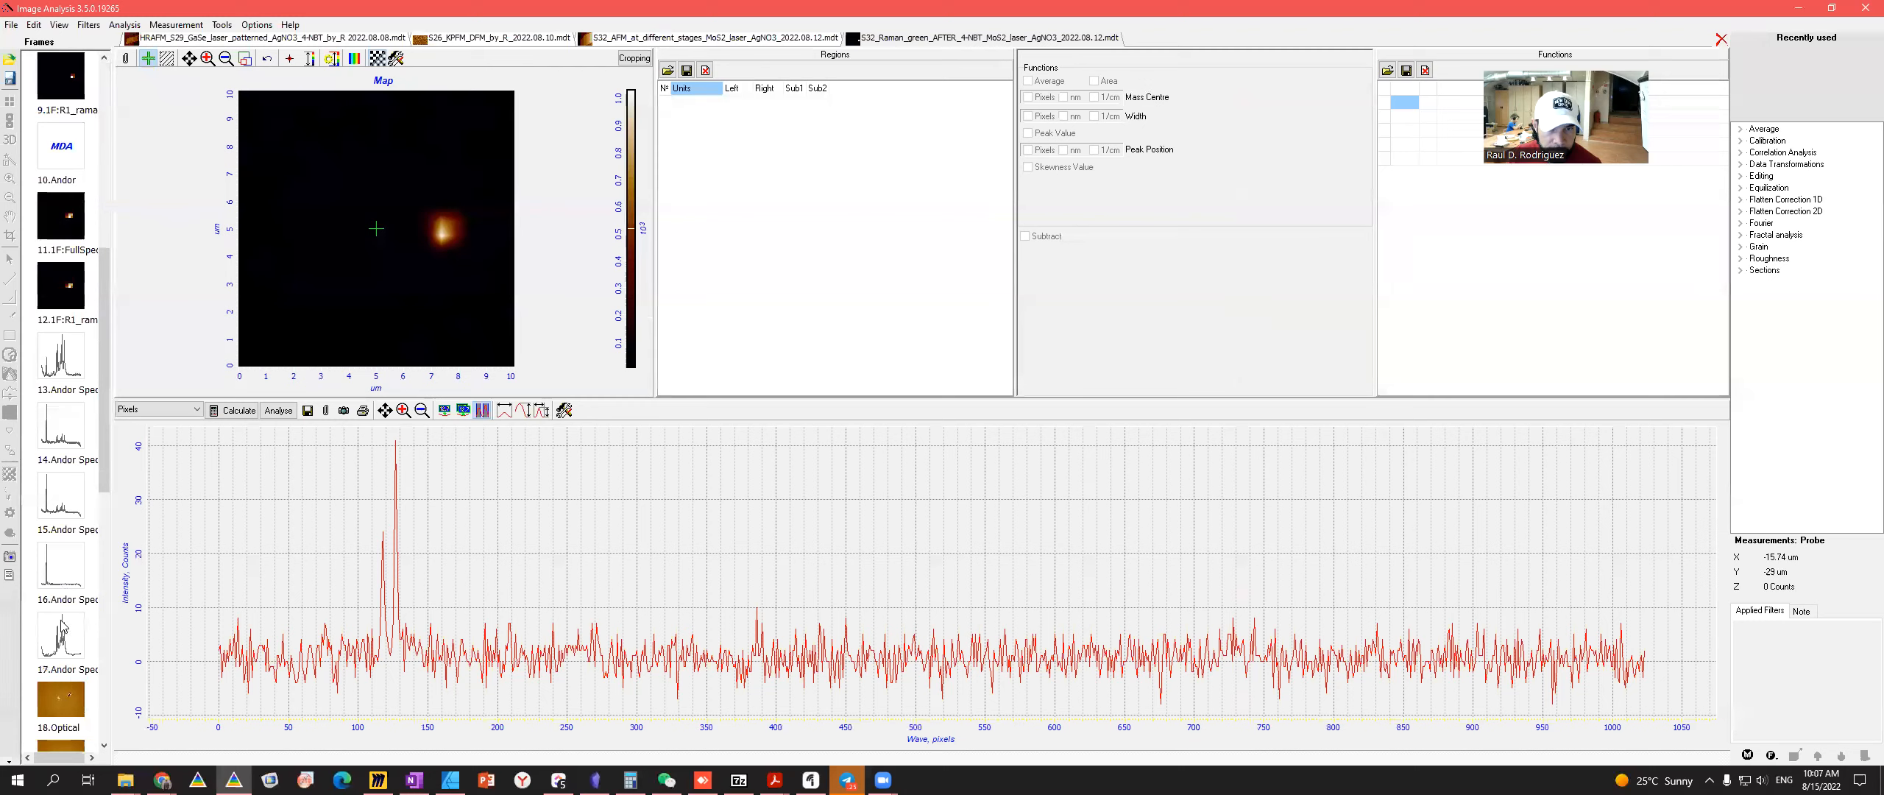
- Open the 10.Andor map, lower its colour scale's upper limit to reveal weak signal, and check its point count and scan size
left_click(63, 150)
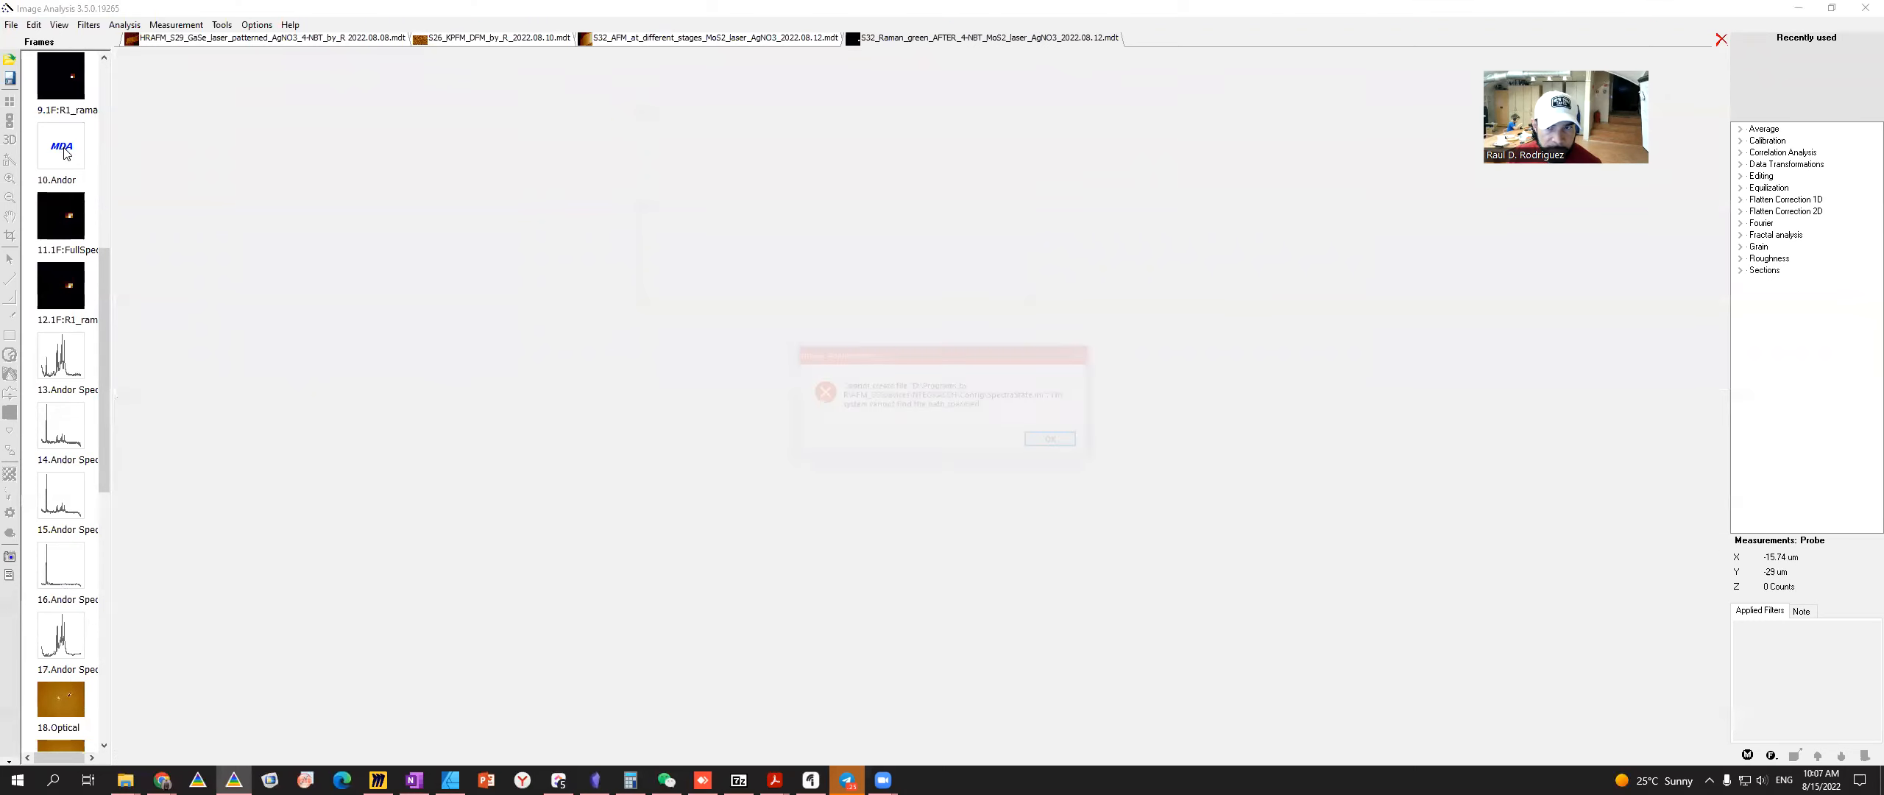
left_click(1056, 441)
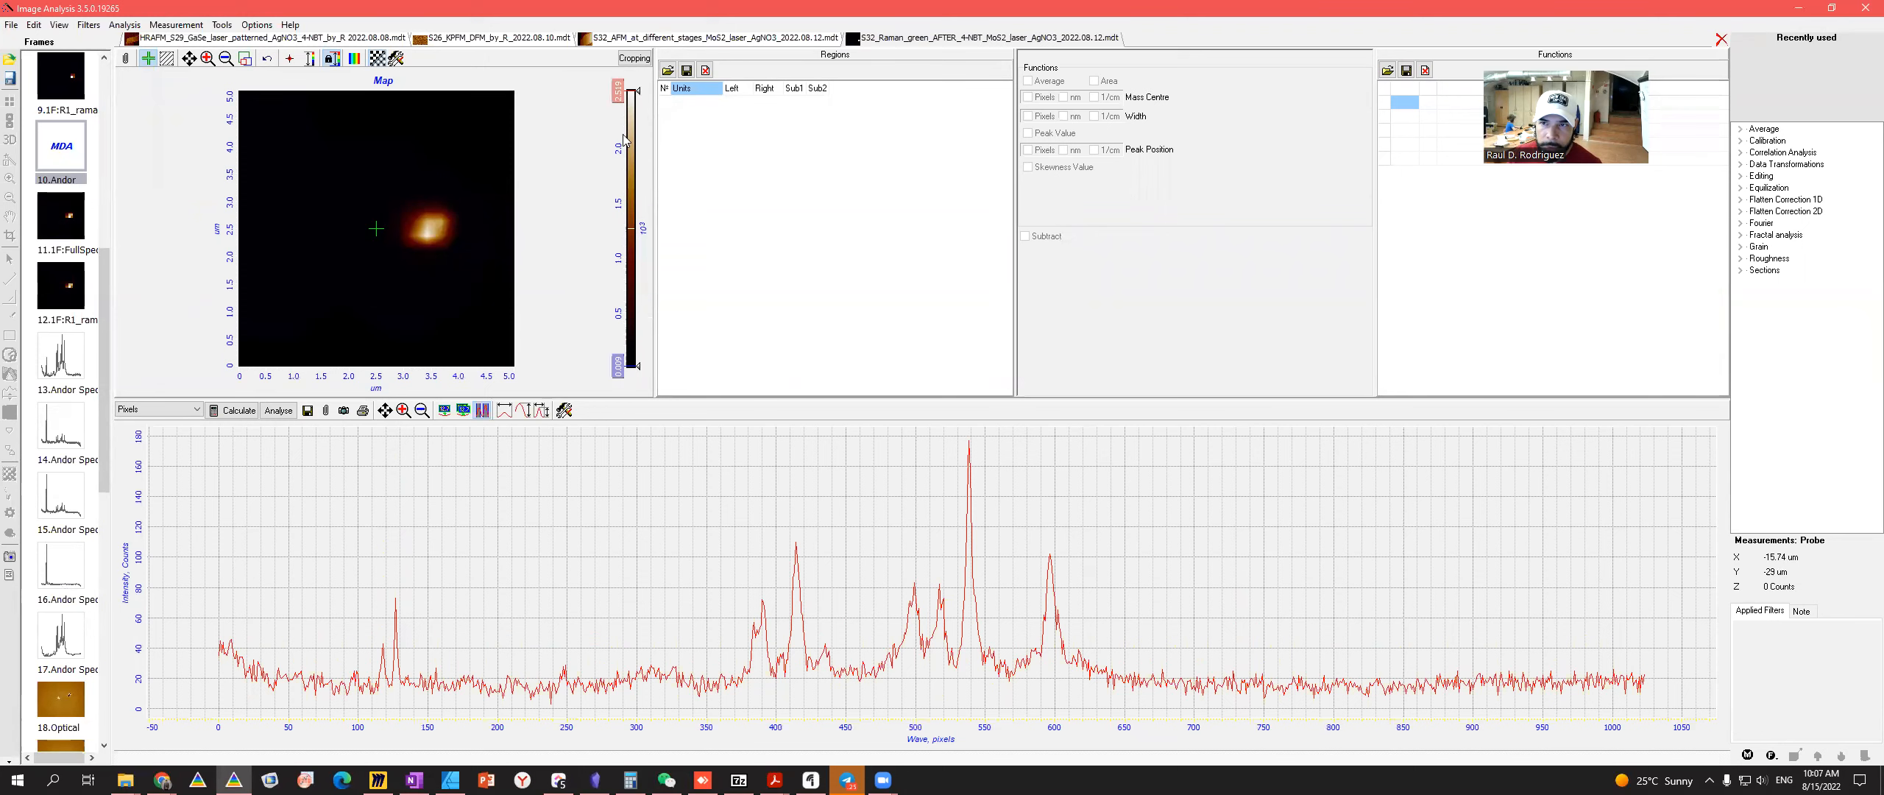
mouse_move(619, 95)
left_mouse_down()
mouse_move(606, 354)
mouse_move(618, 340)
left_mouse_up()
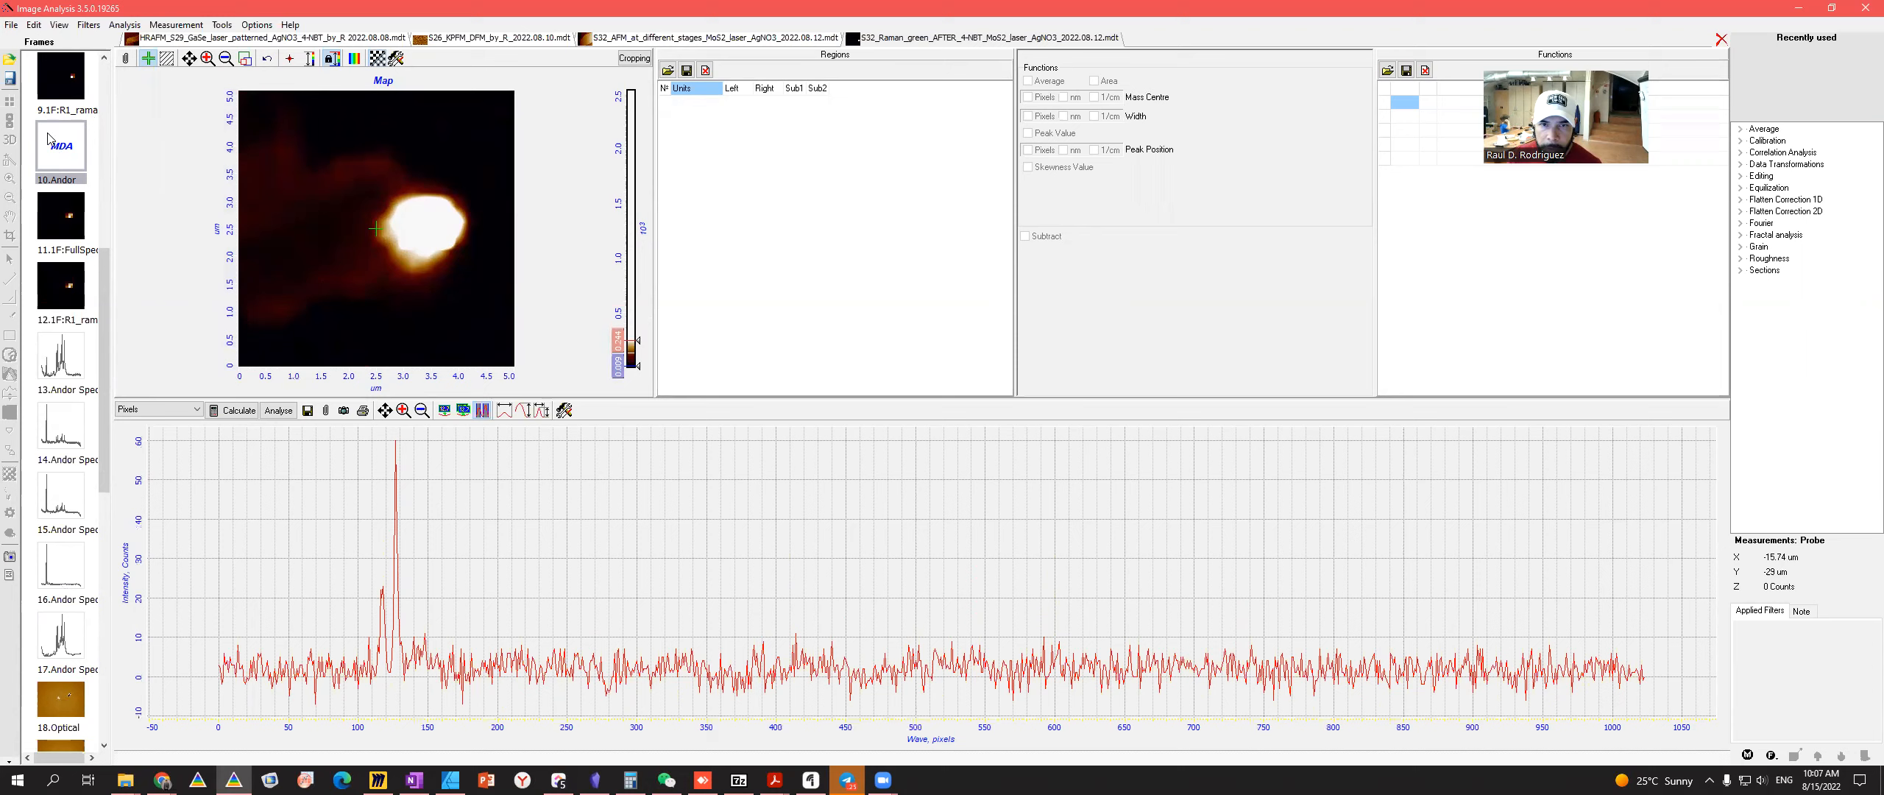
right_click(52, 149)
left_click(96, 572)
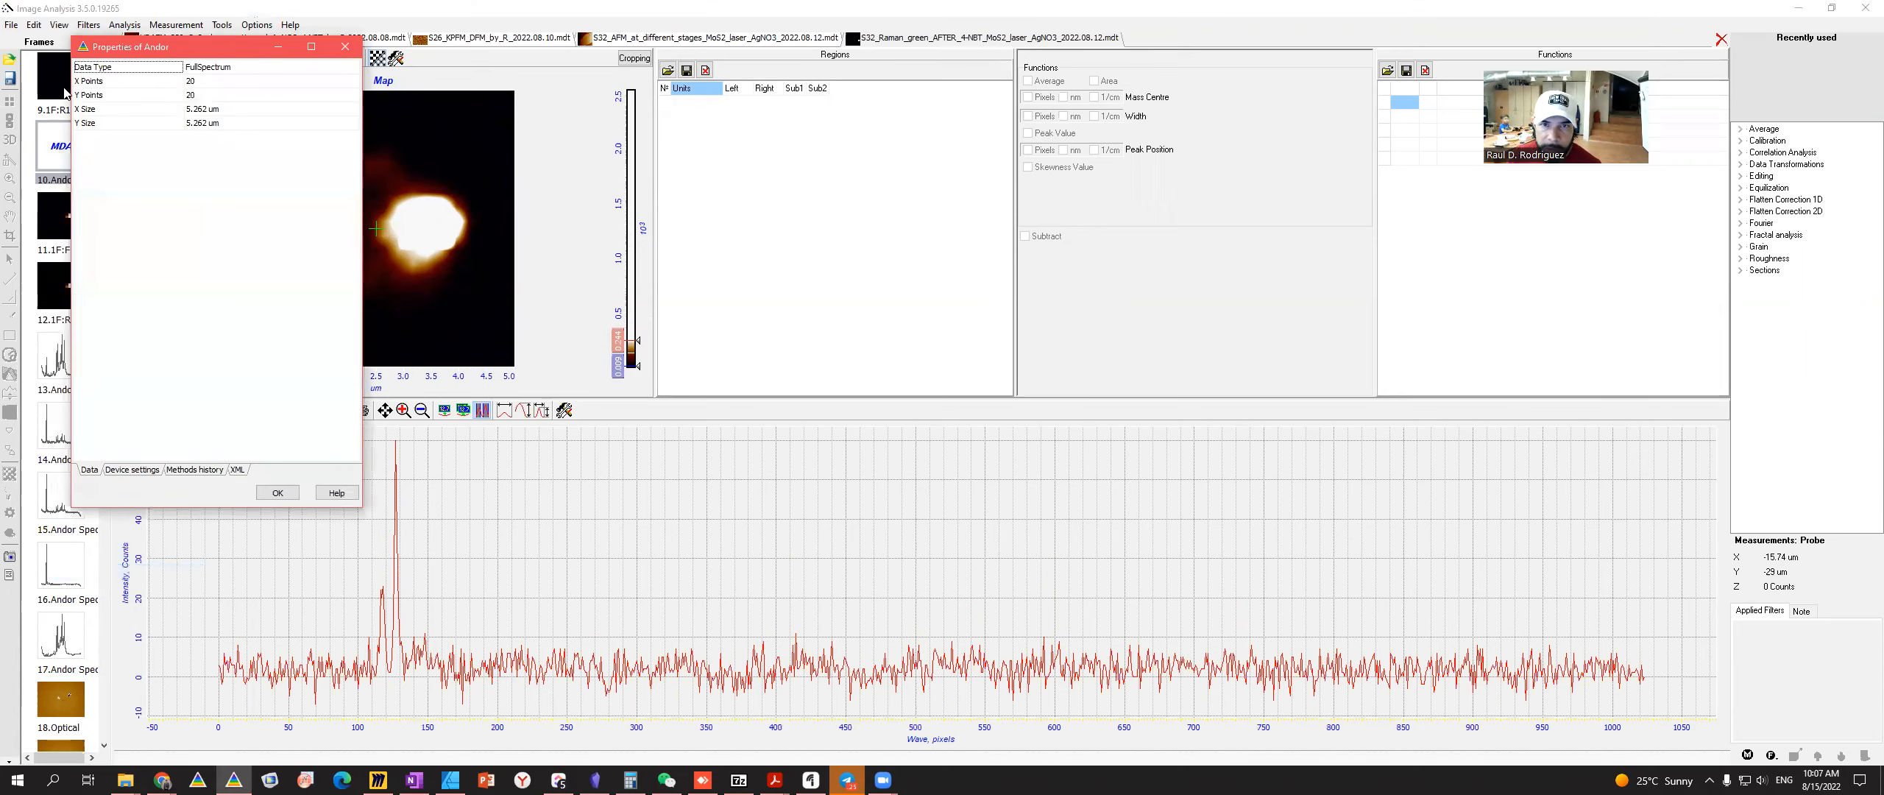
left_click(345, 47)
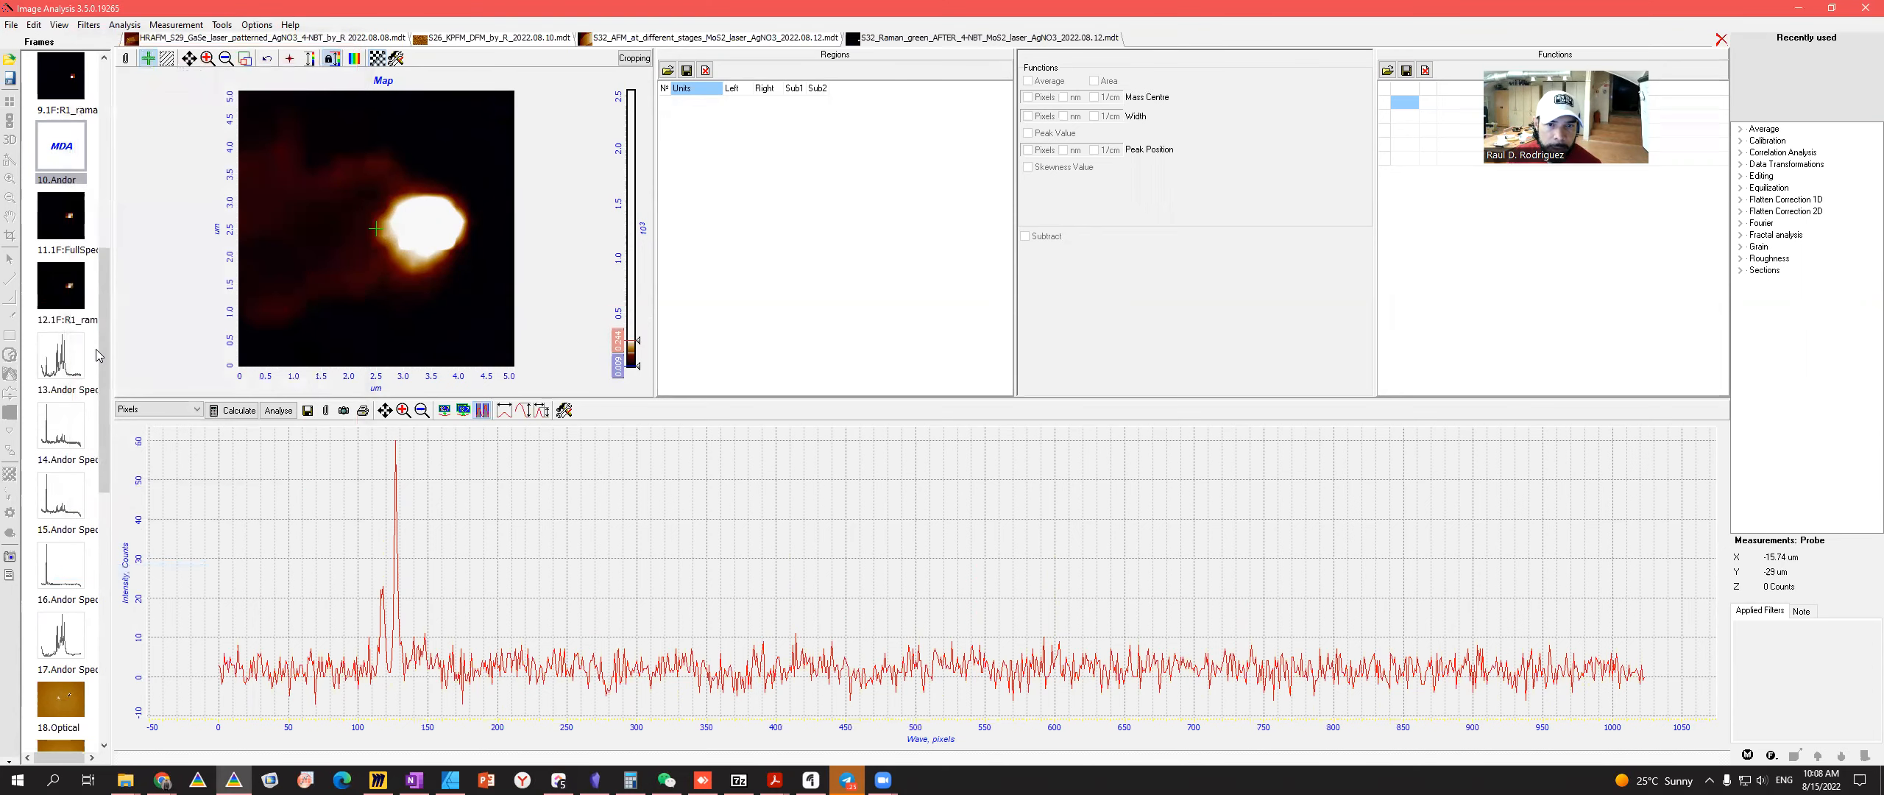
- Reopen the 7.Andor map and check its point count and scan size in the frame properties
scroll(82, 280, "up", 5)
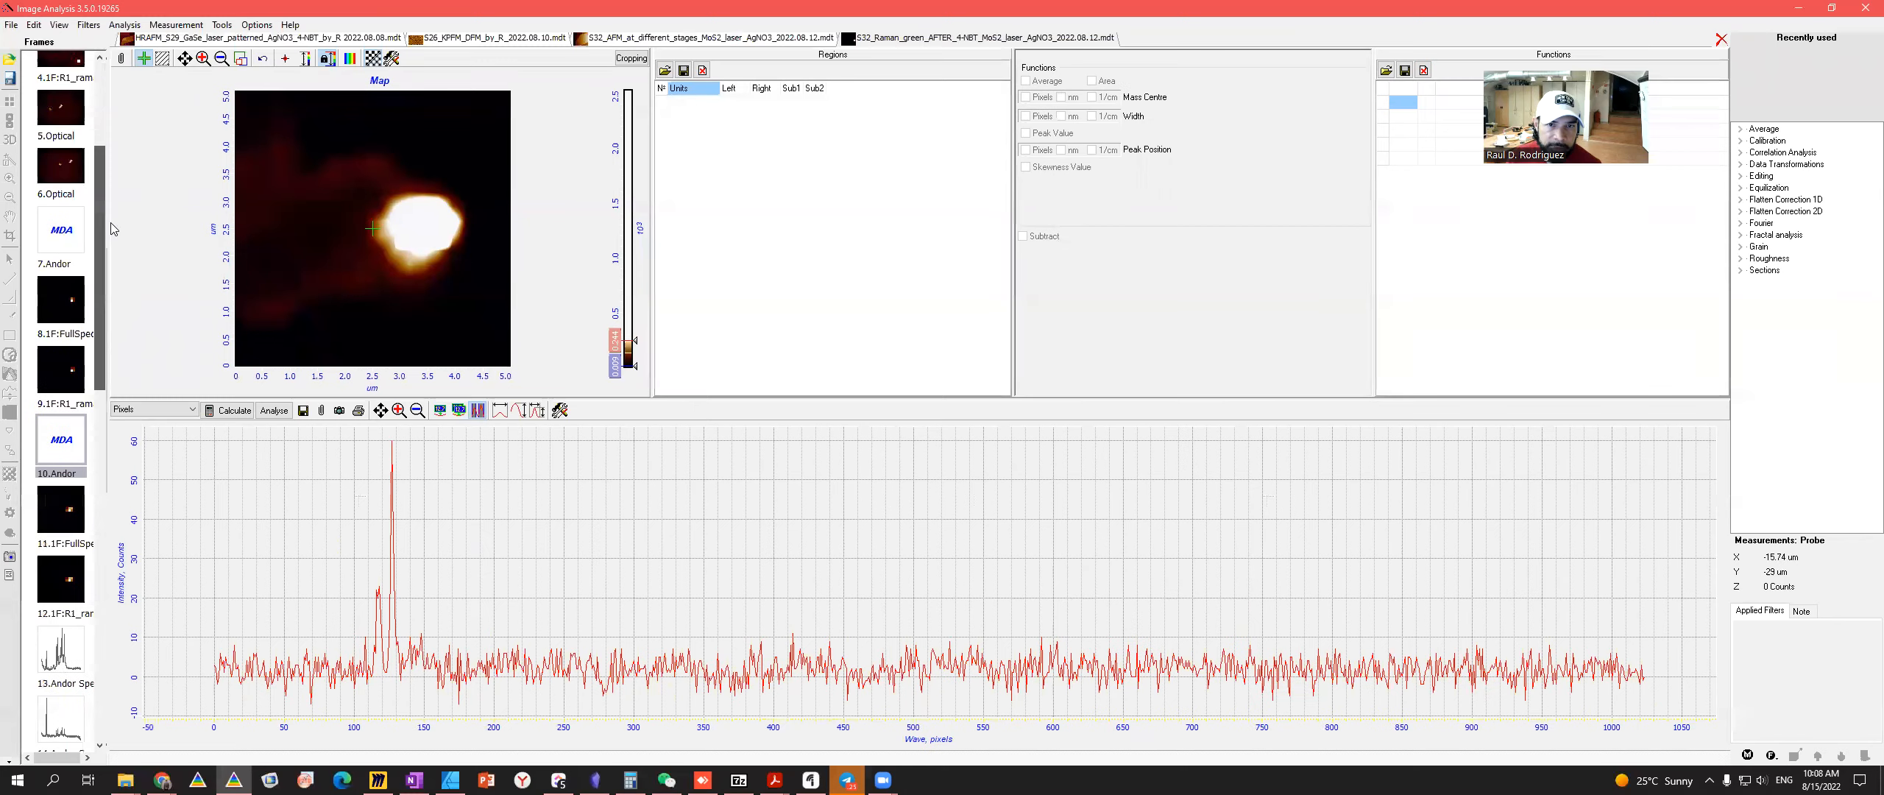
left_click(81, 269)
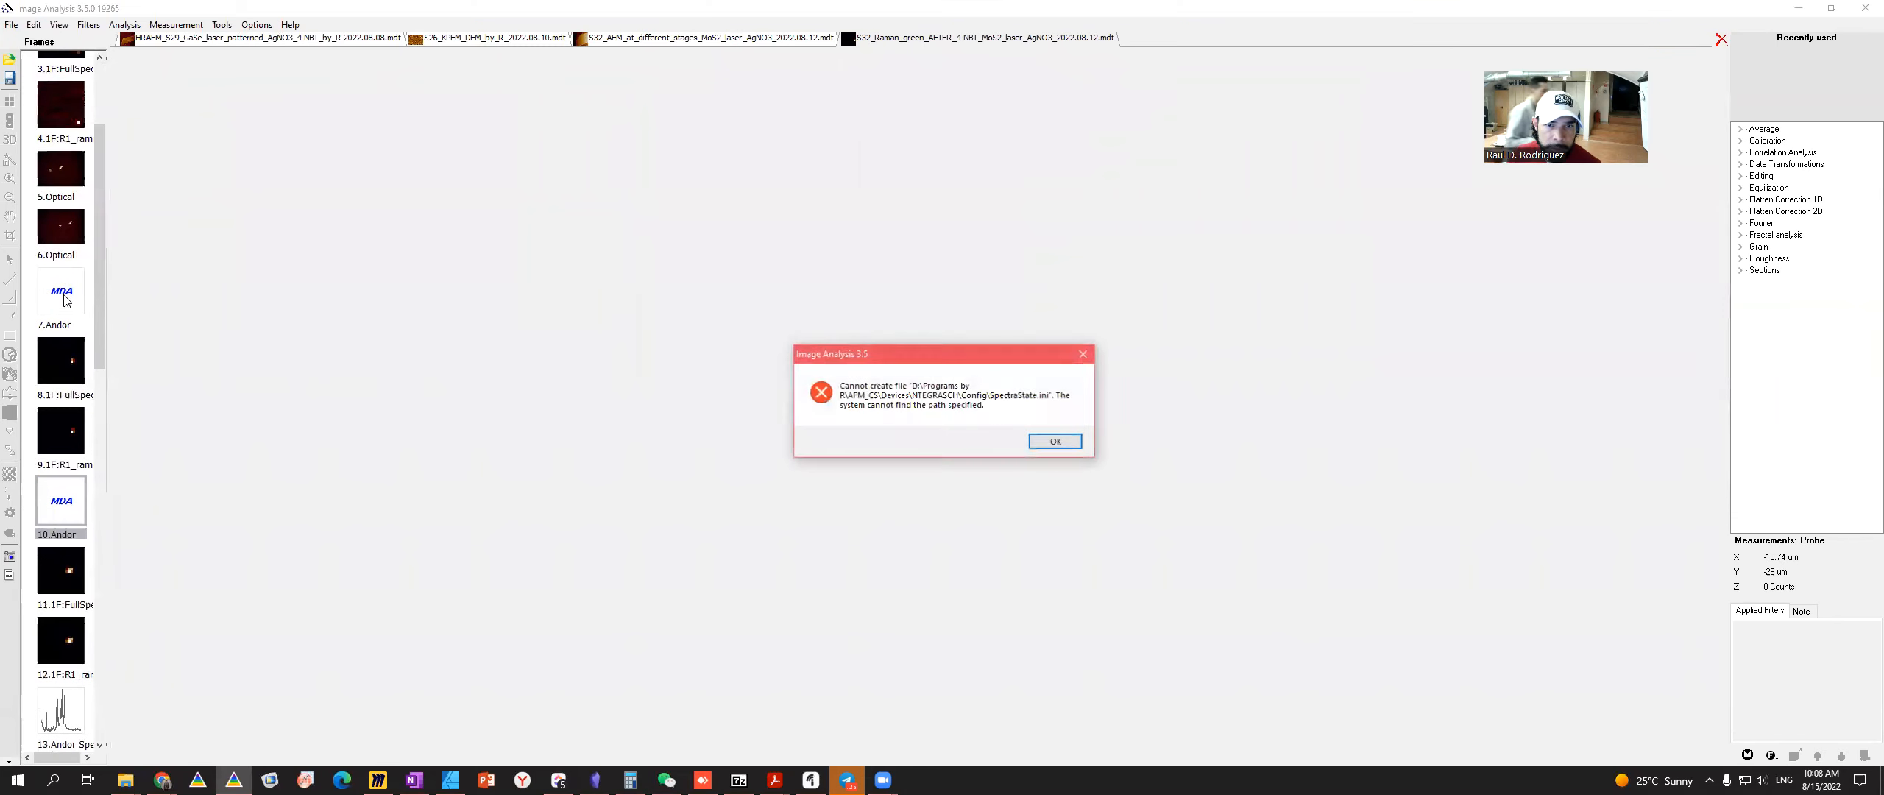
left_click(1054, 442)
left_click(61, 294)
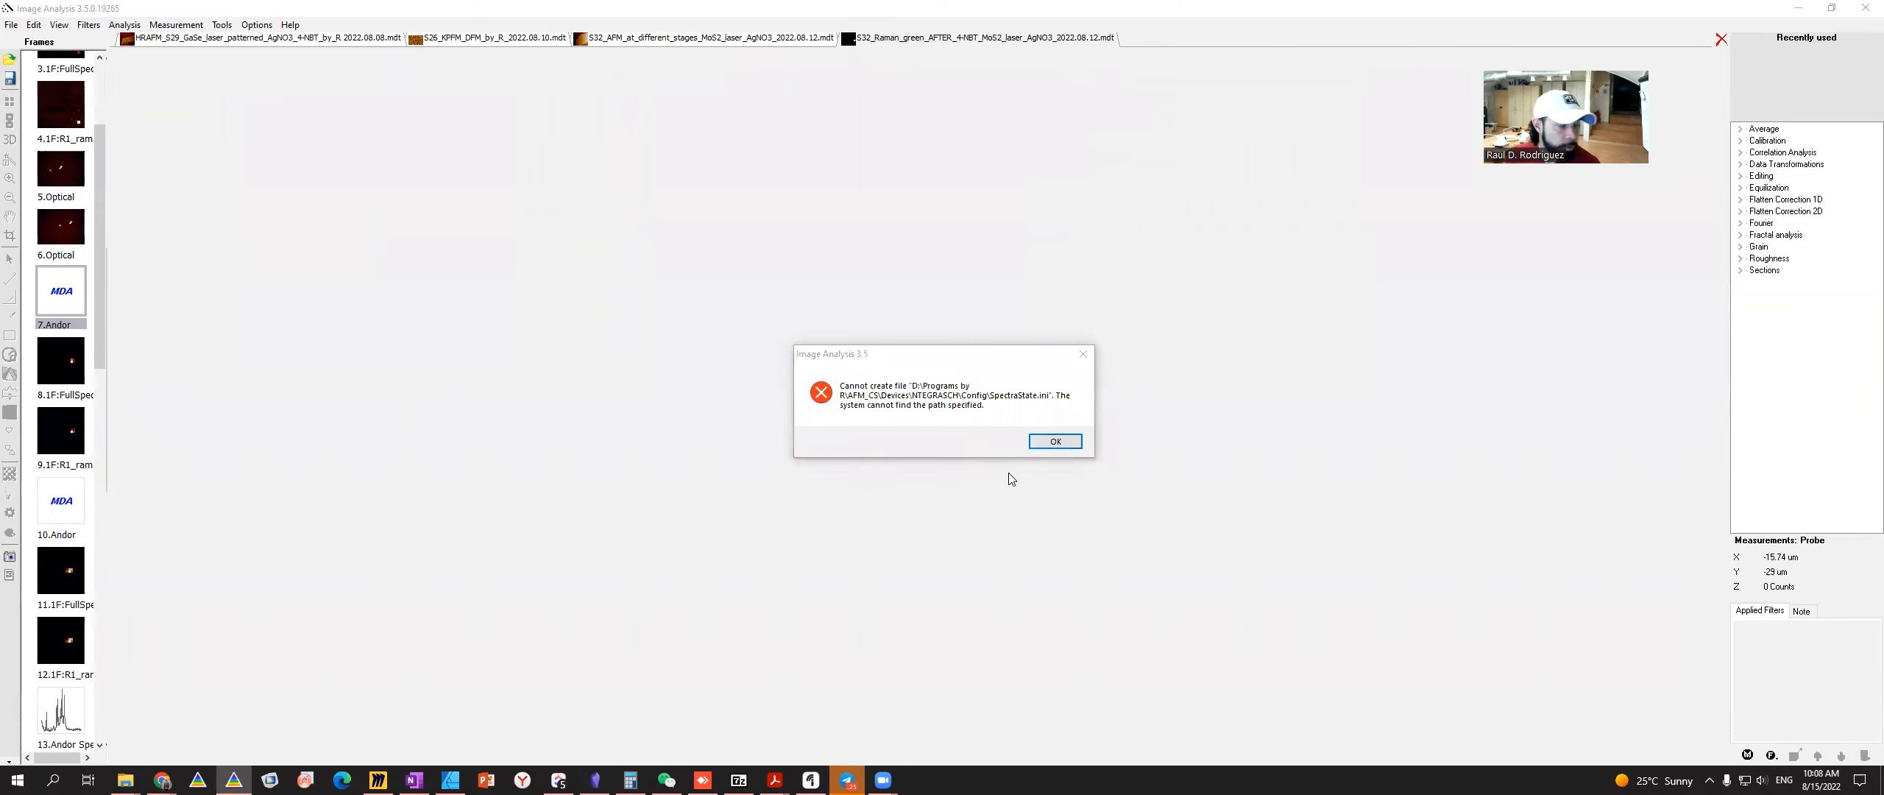
left_click(1079, 445)
right_click(68, 294)
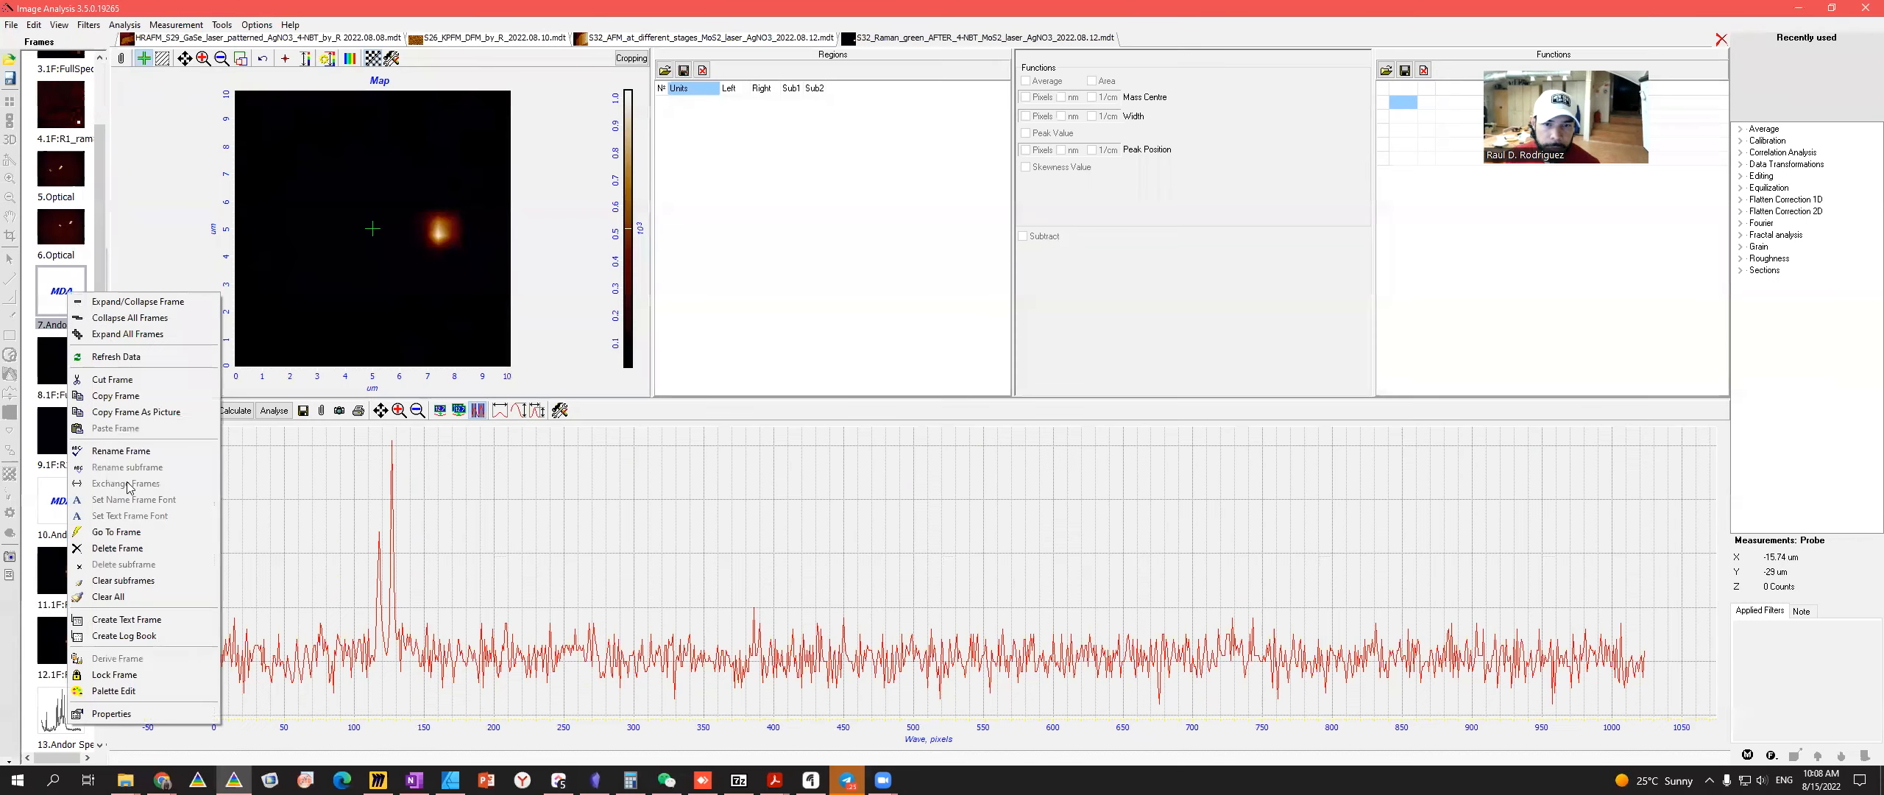
left_click(112, 713)
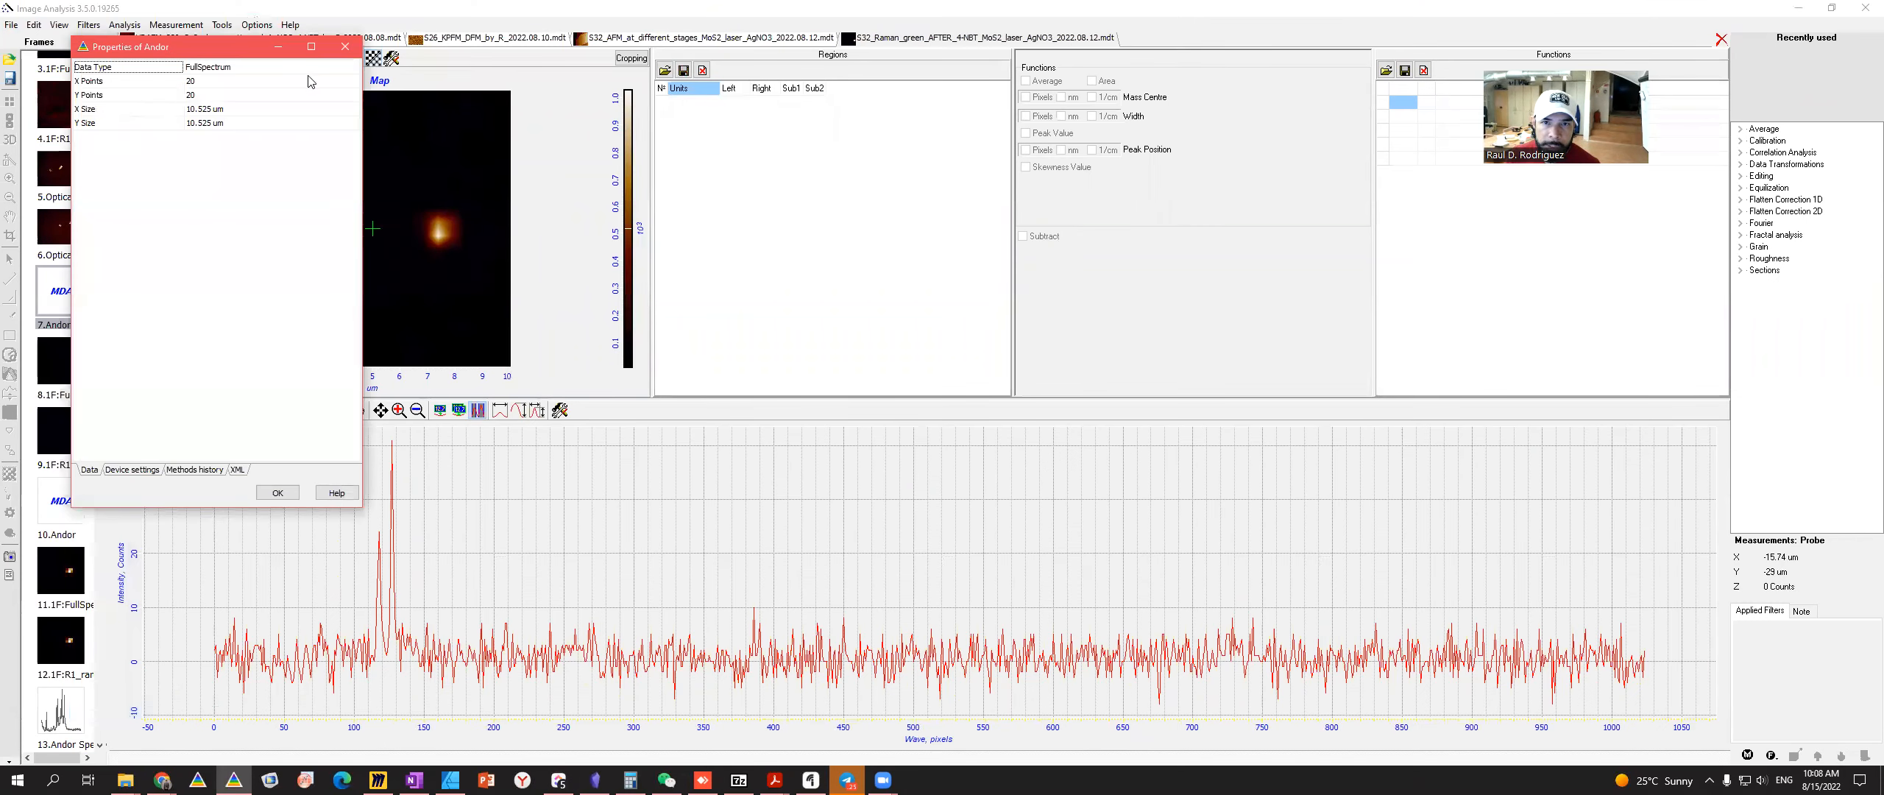
key("Escape")
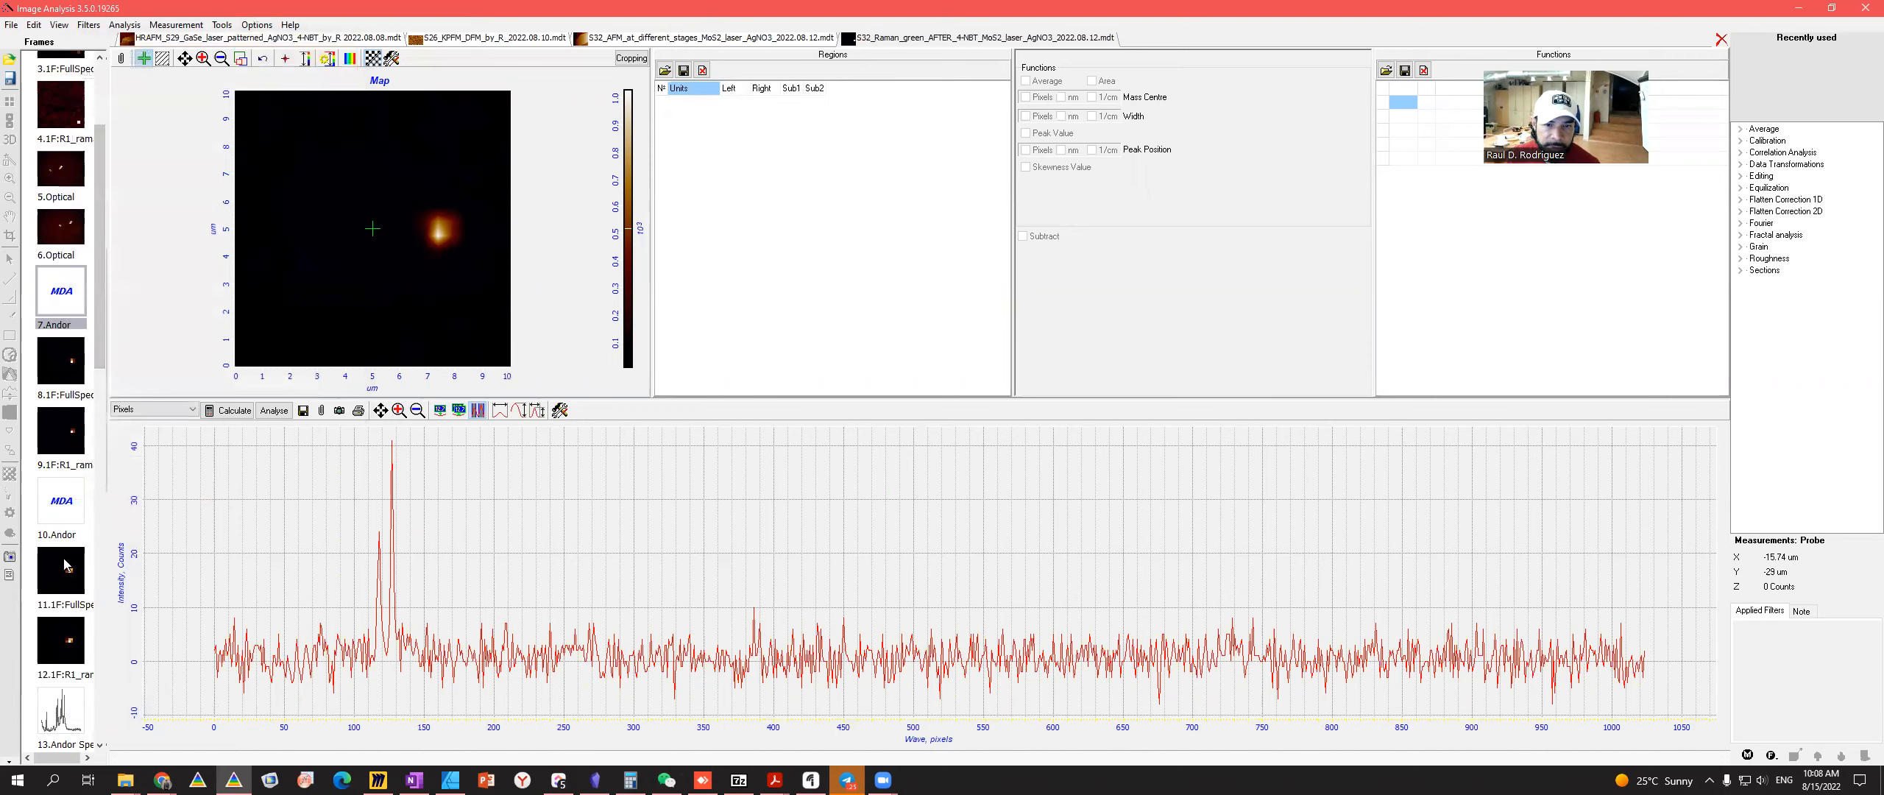
- Examine the spectrometer parameters in the XML properties of the 7.Andor frame, including laser wavelength, excitation filter and grating
right_click(60, 301)
left_click(92, 719)
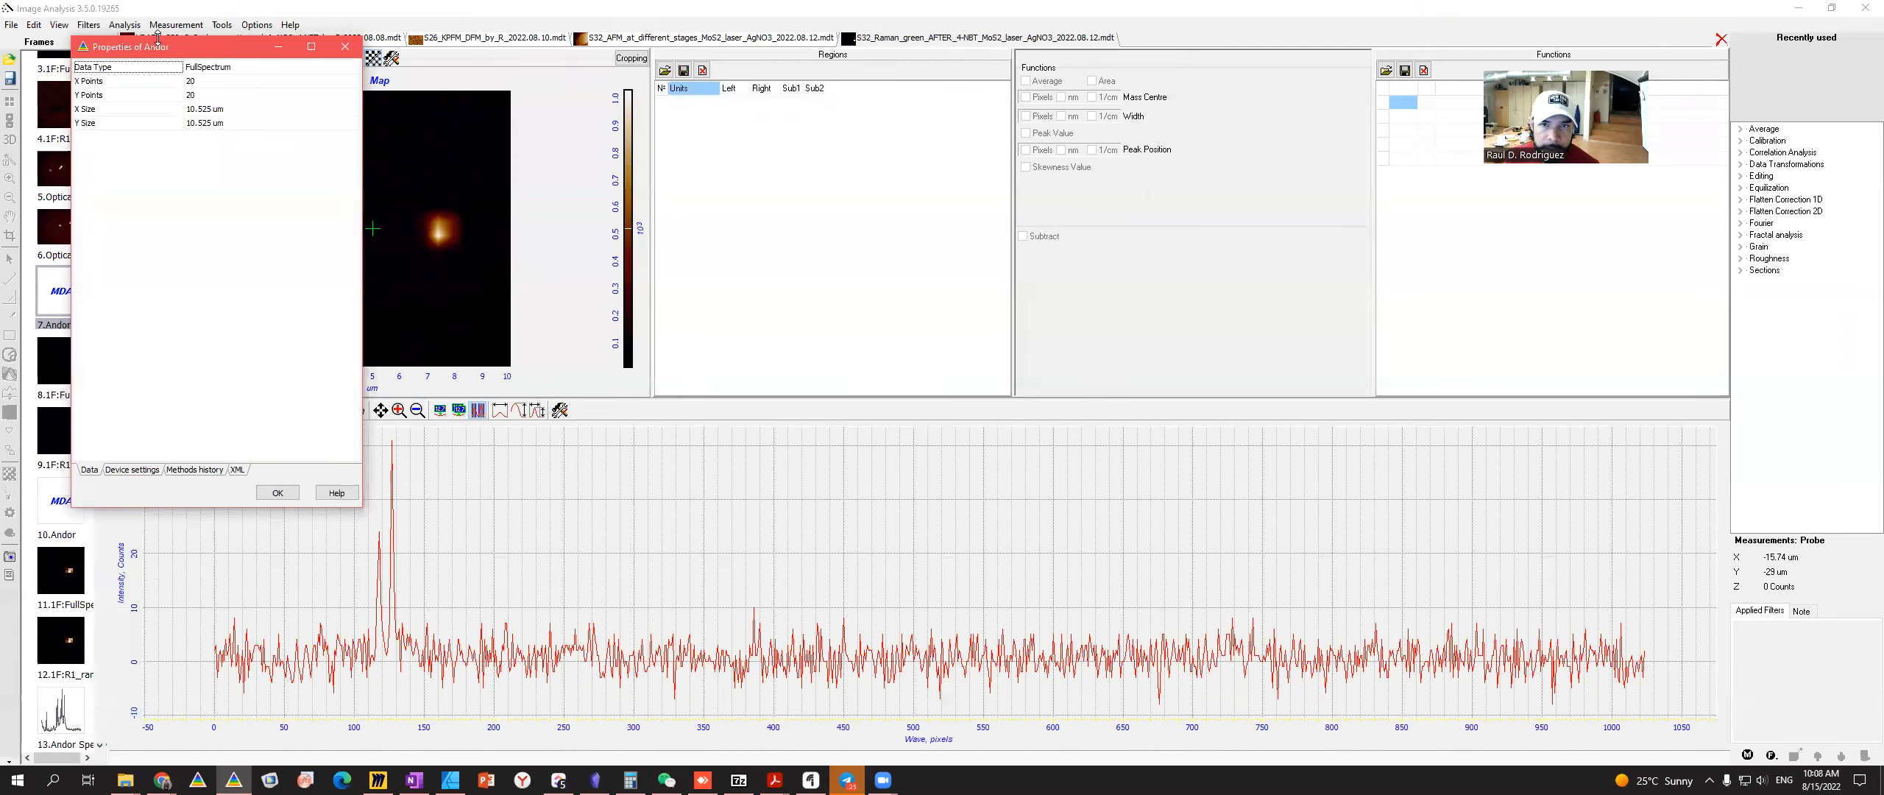
left_click(237, 470)
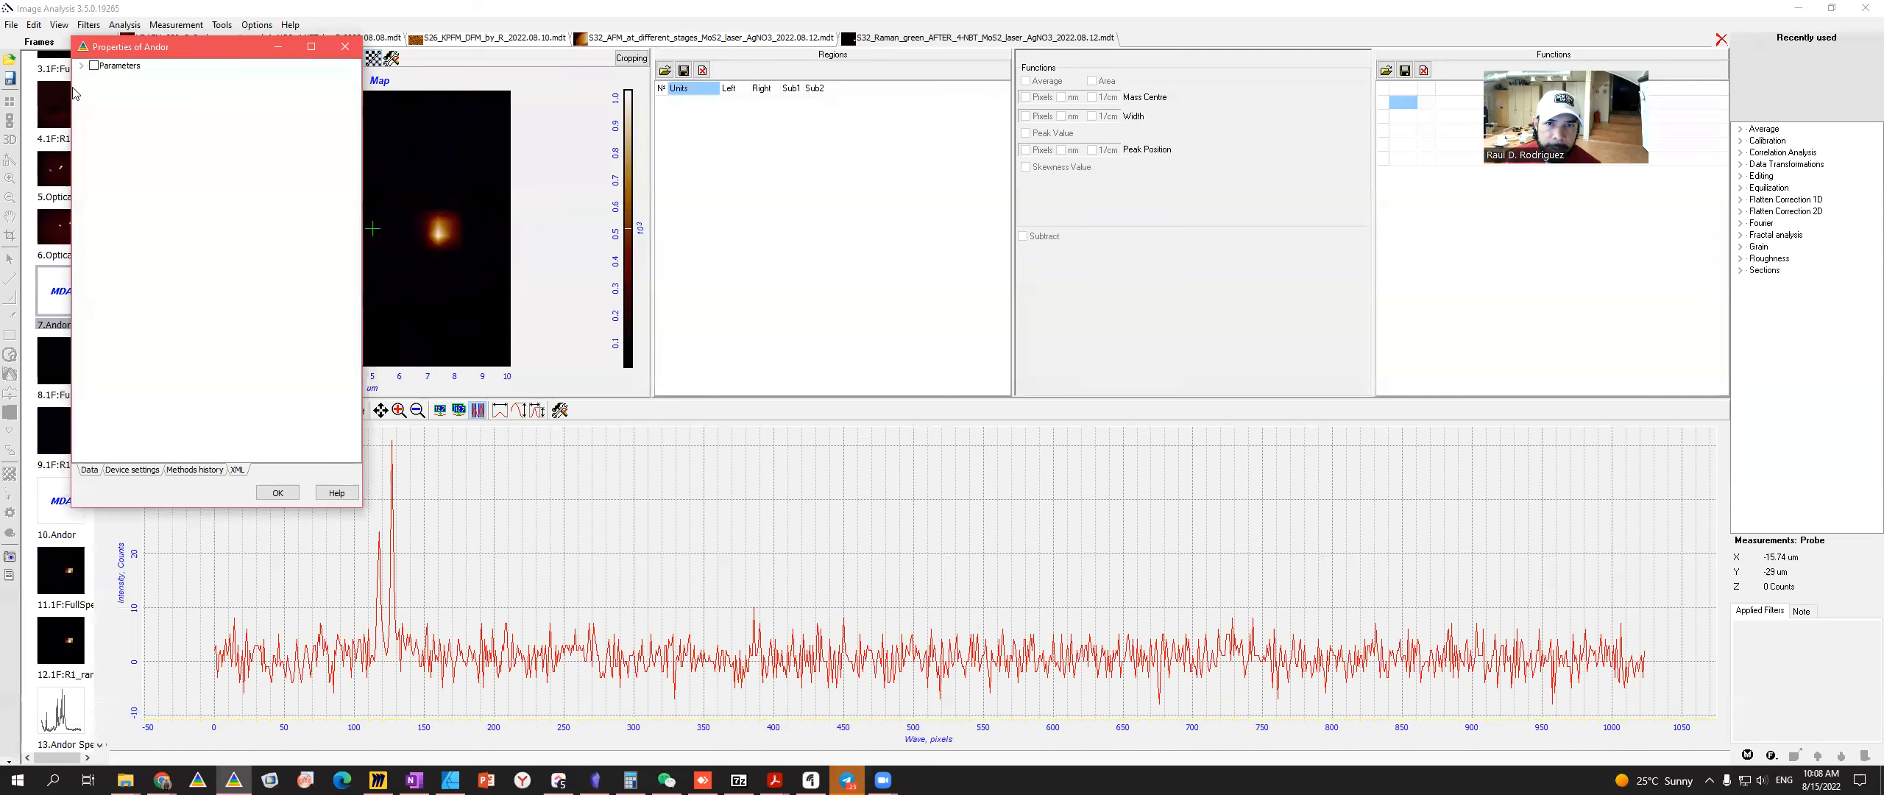
left_click(82, 67)
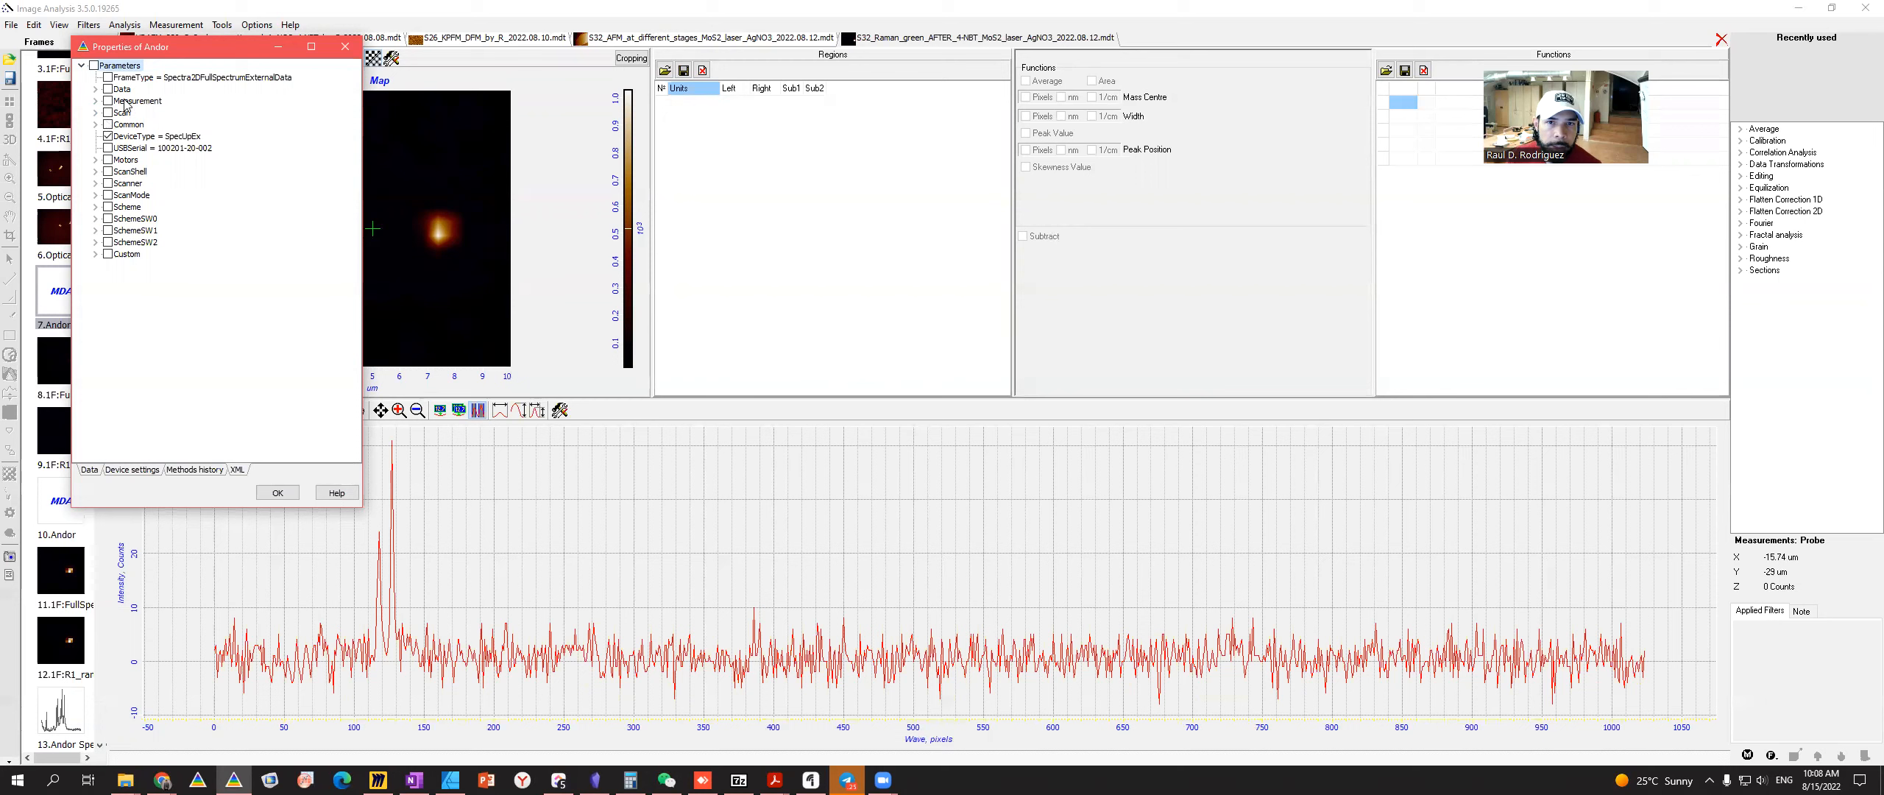
left_click(96, 102)
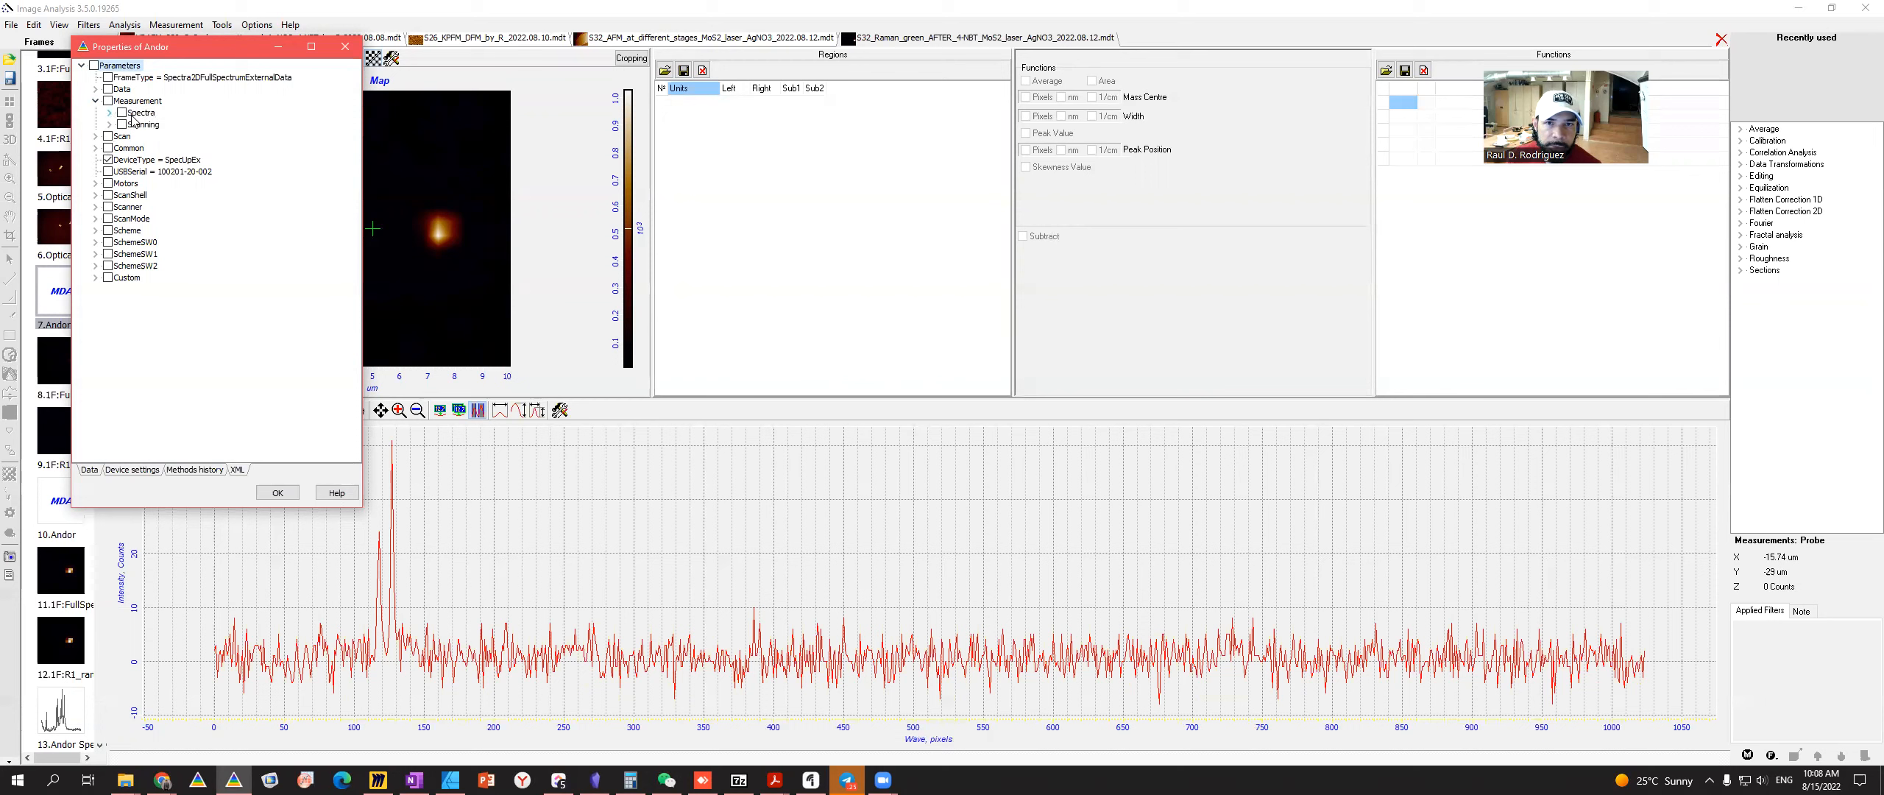
left_click(109, 113)
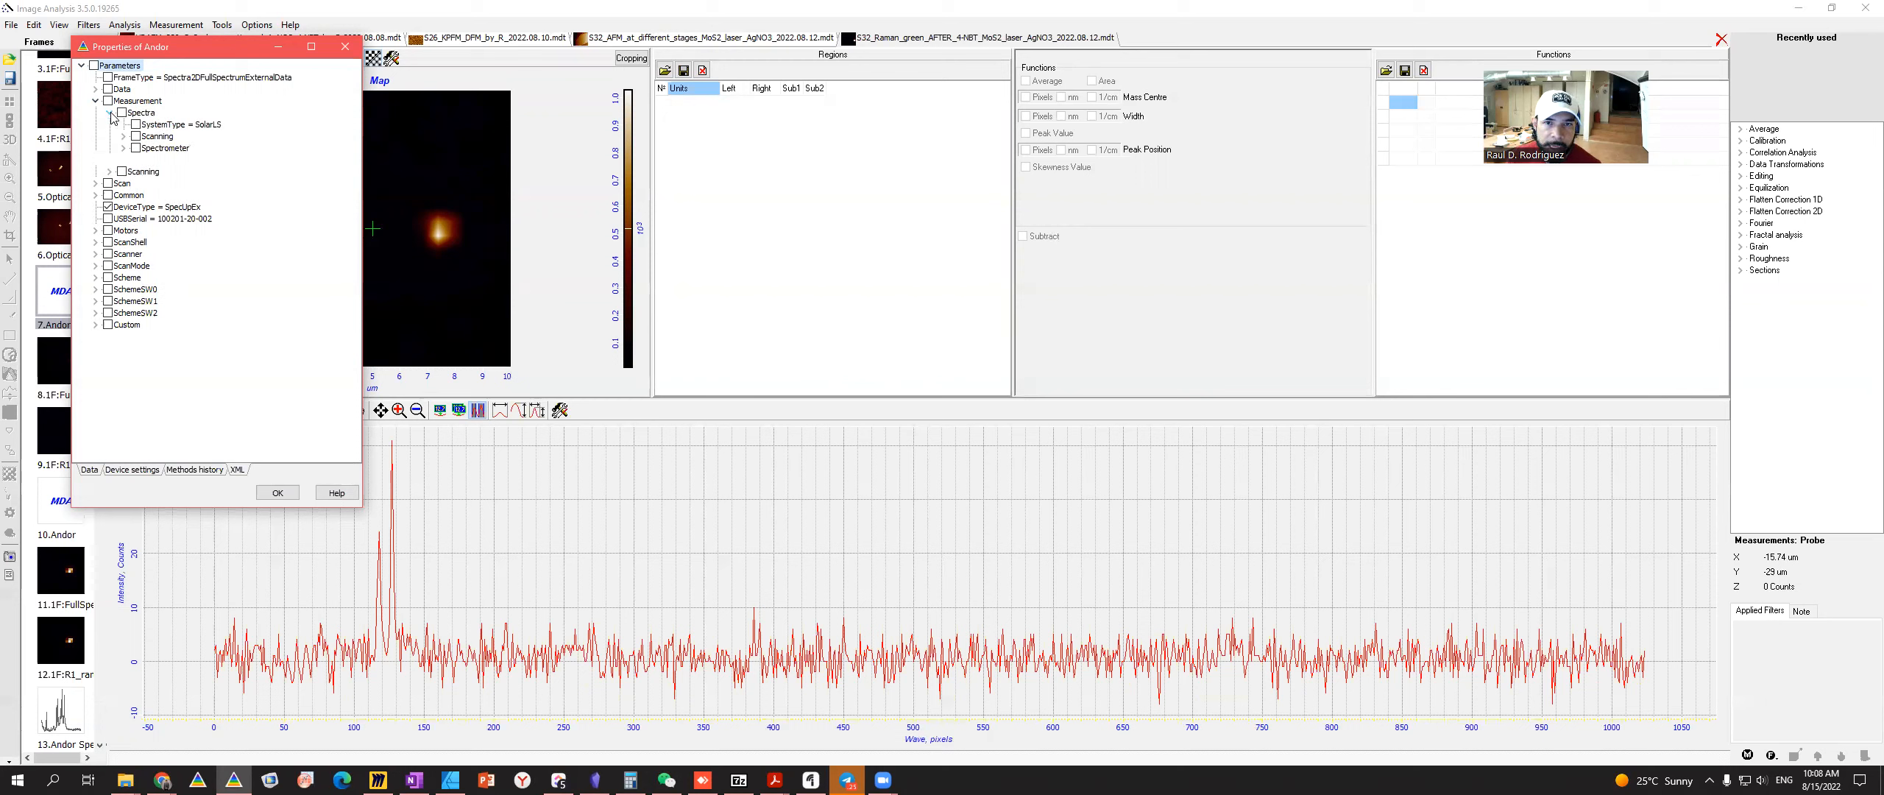
left_click(124, 149)
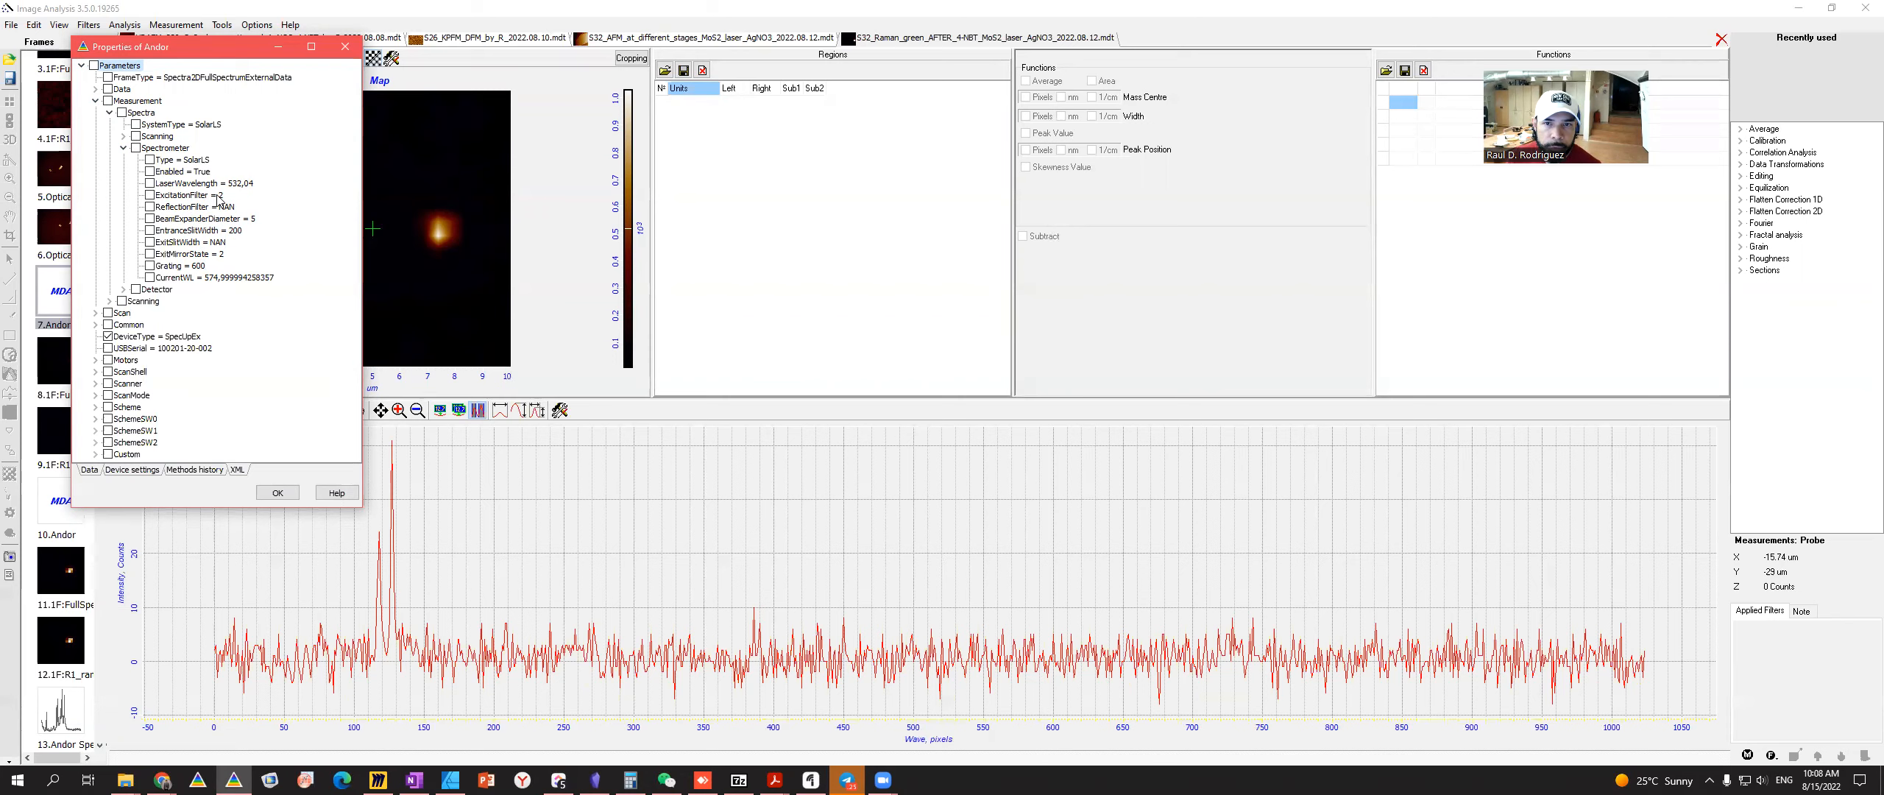
left_click(278, 492)
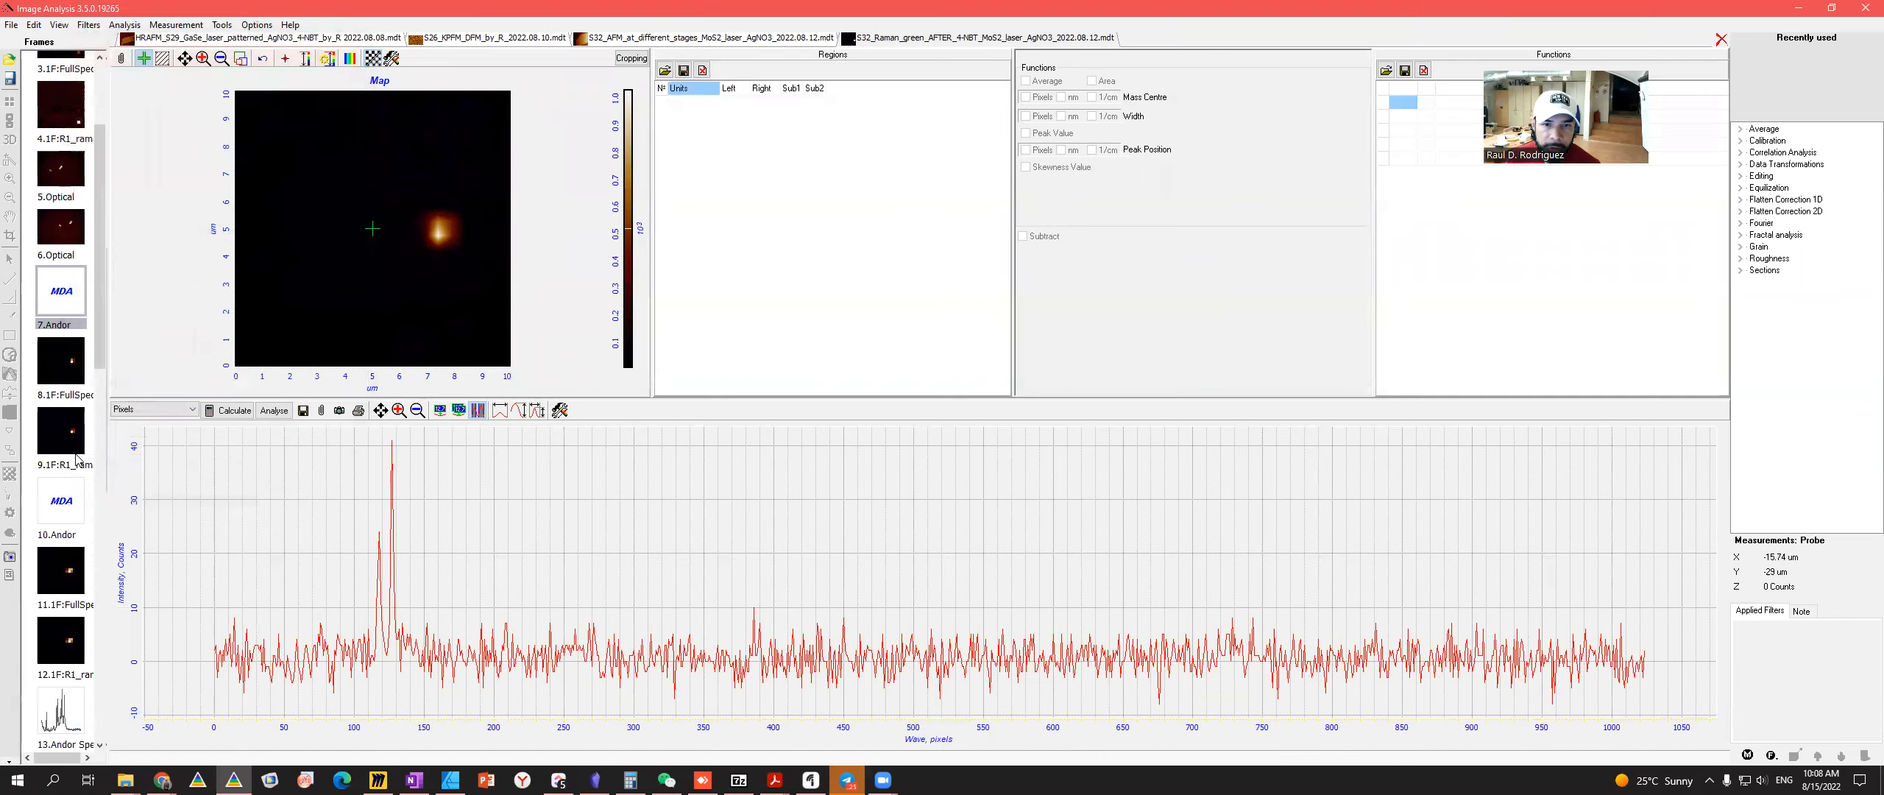
- Open the 10.Andor map and examine the same spectrometer parameters in its XML properties
left_click(1054, 440)
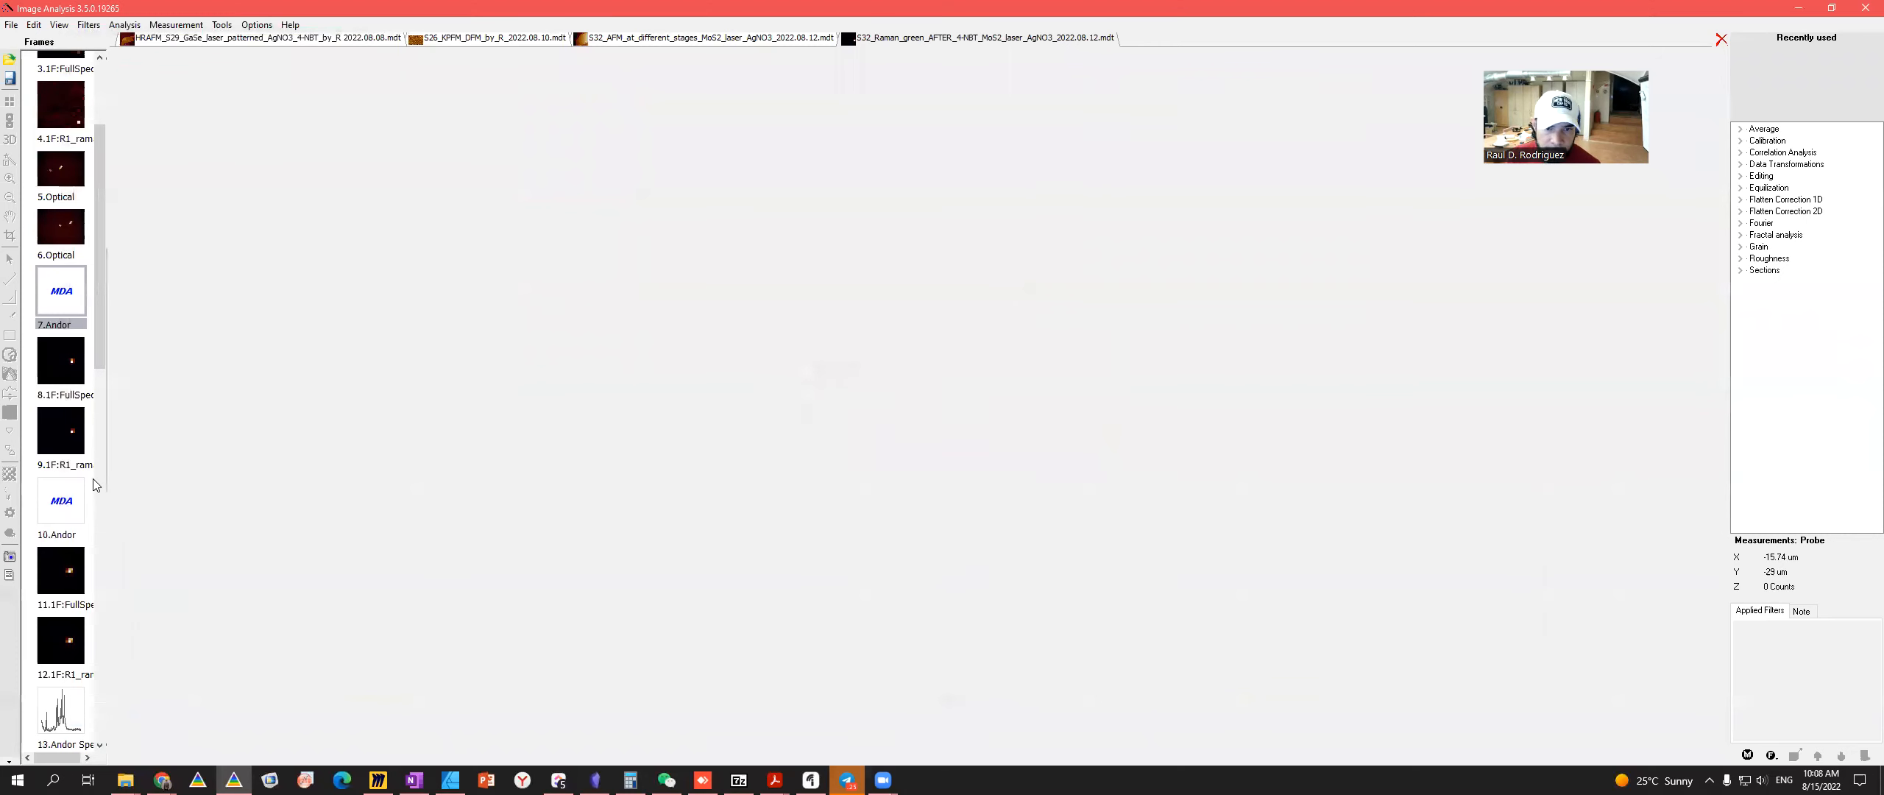
left_click(70, 512)
left_click(1053, 441)
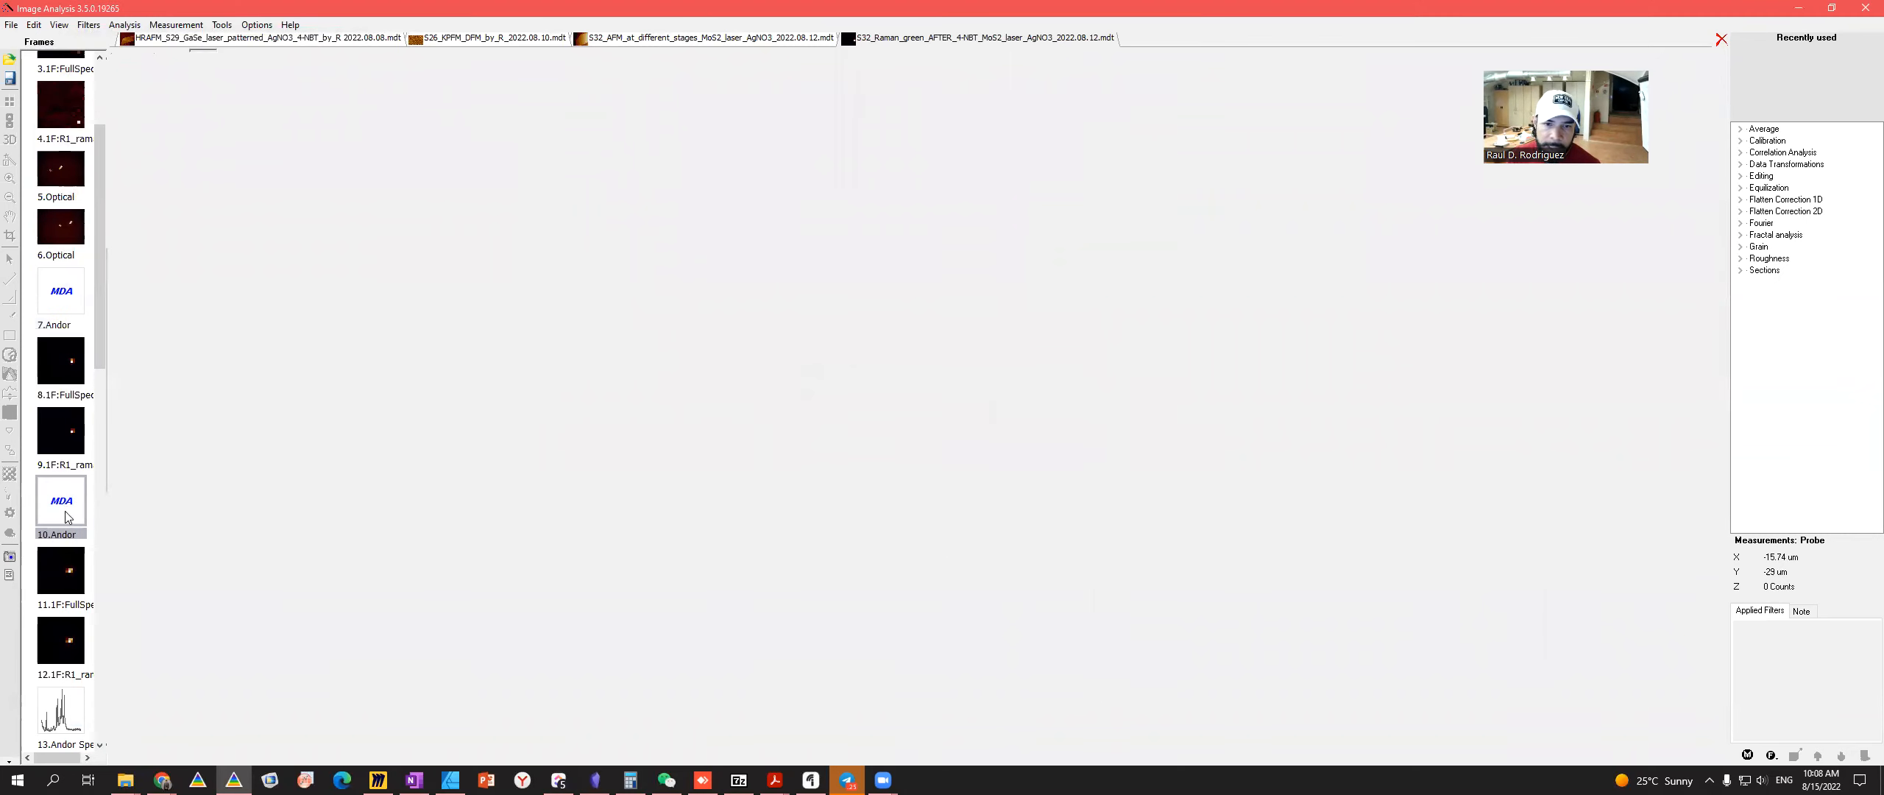
right_click(63, 511)
left_click(116, 503)
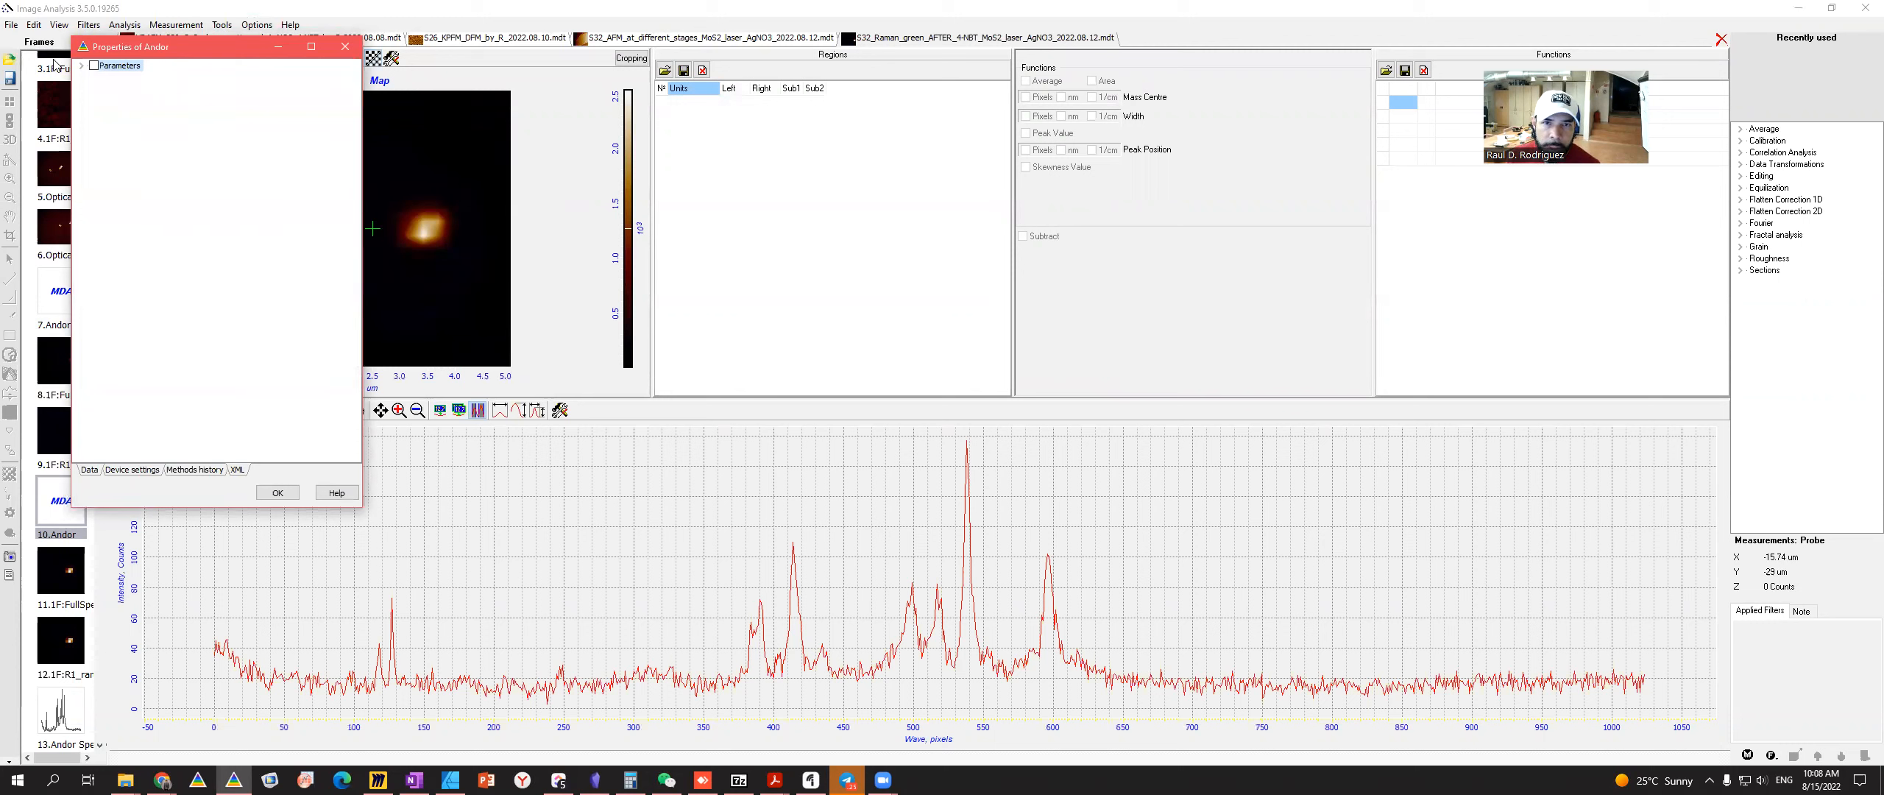
left_click(82, 66)
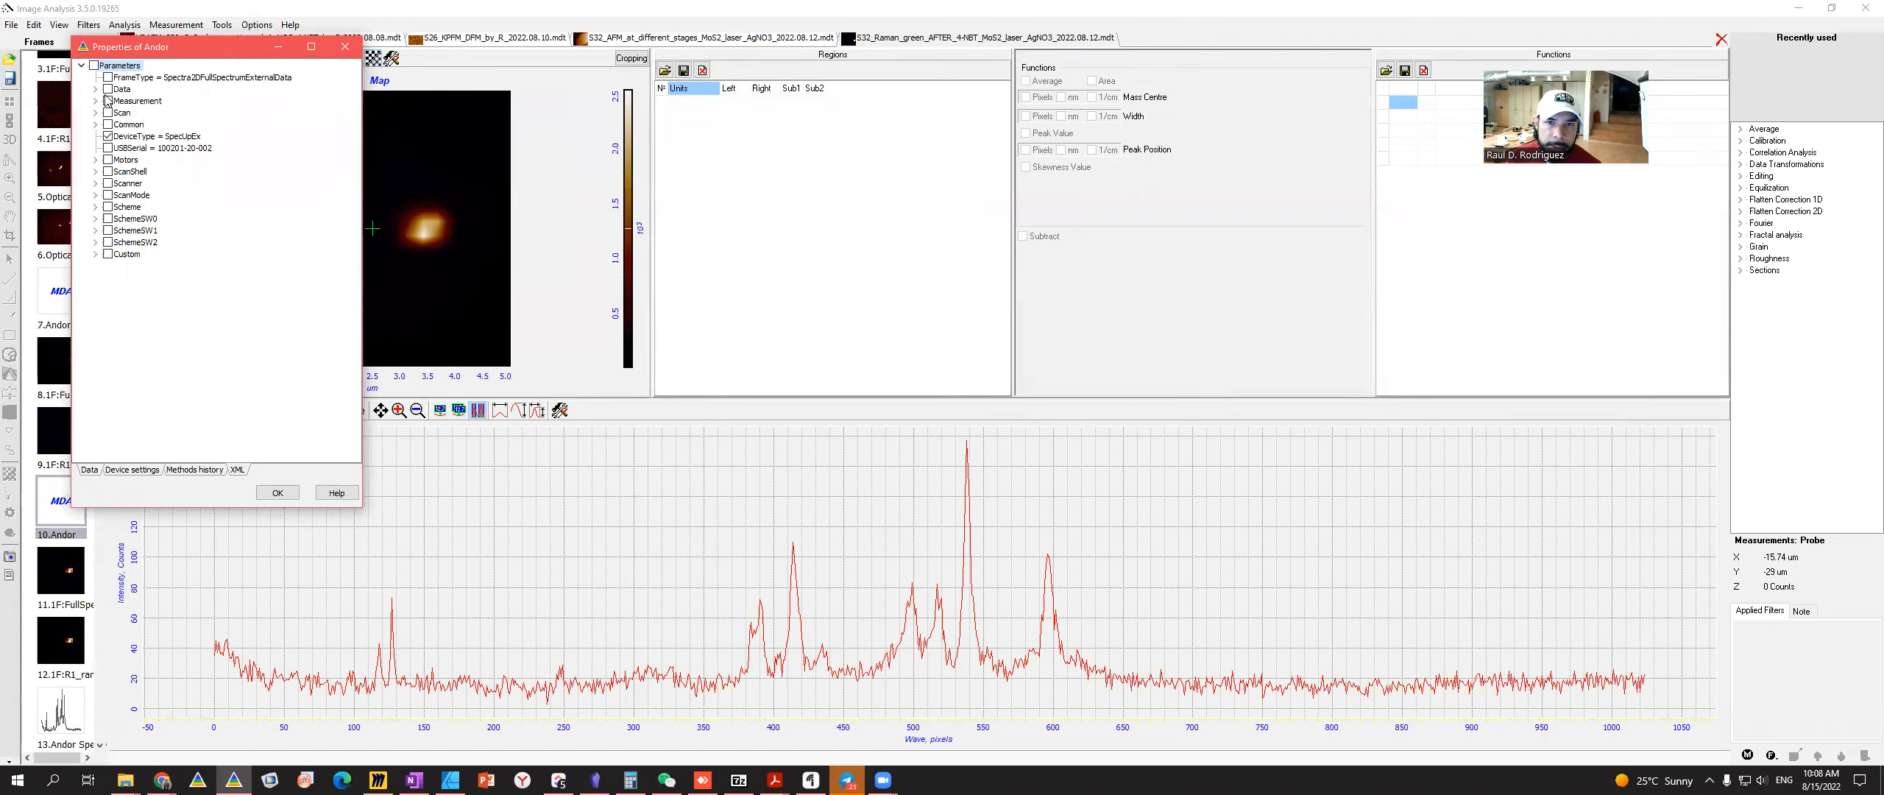
left_click(97, 103)
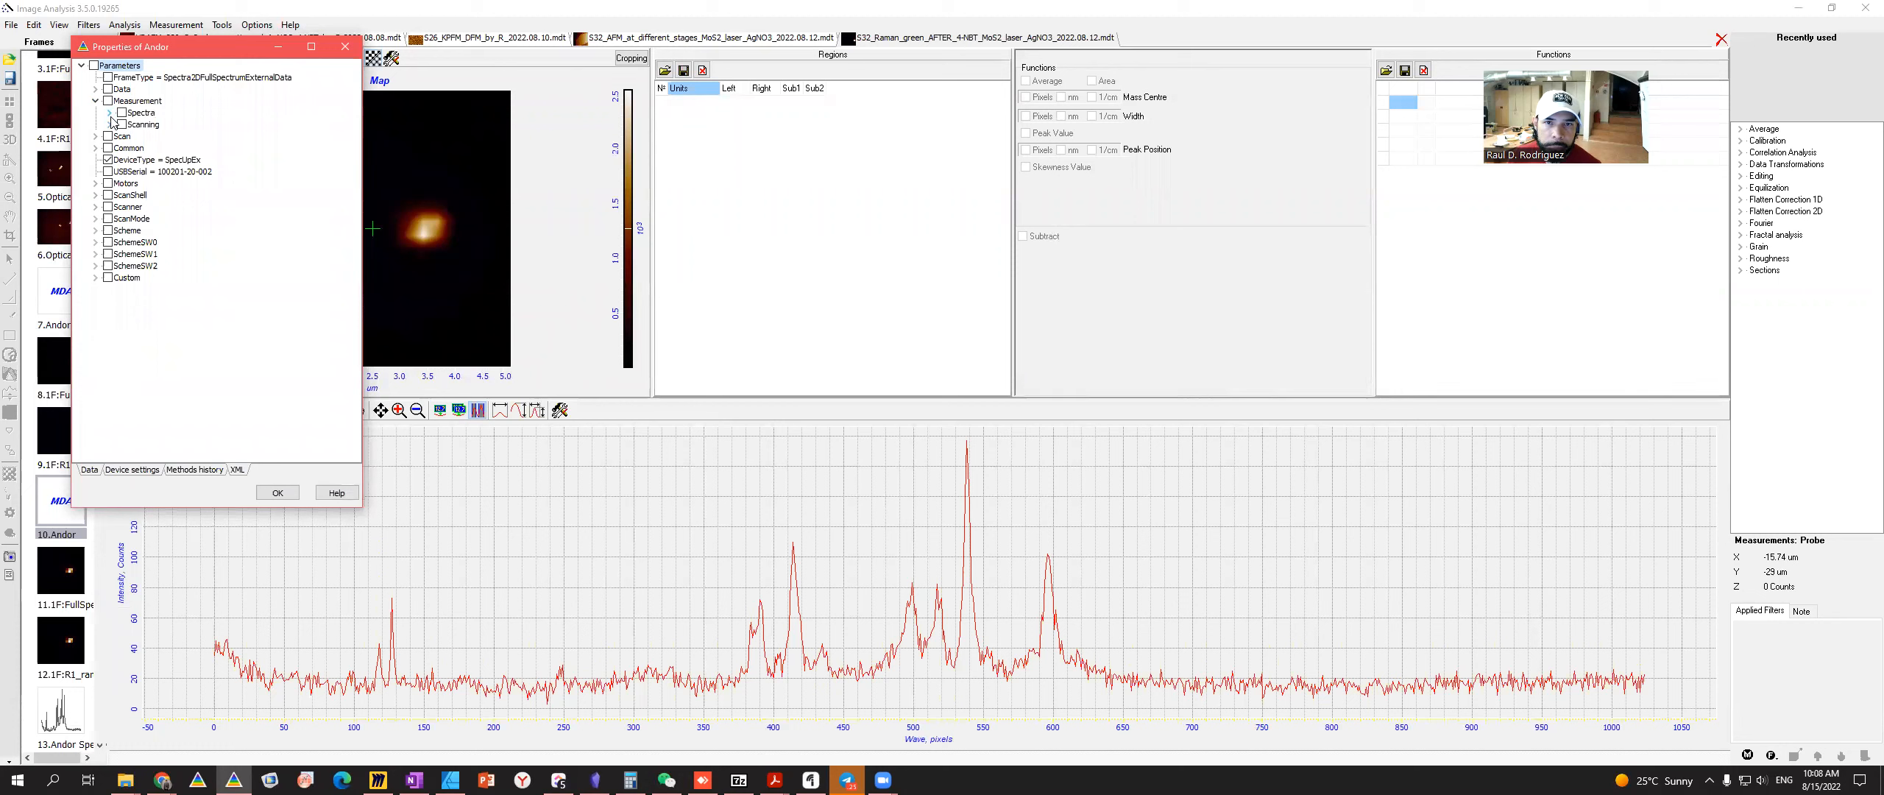
left_click(110, 114)
left_click(124, 149)
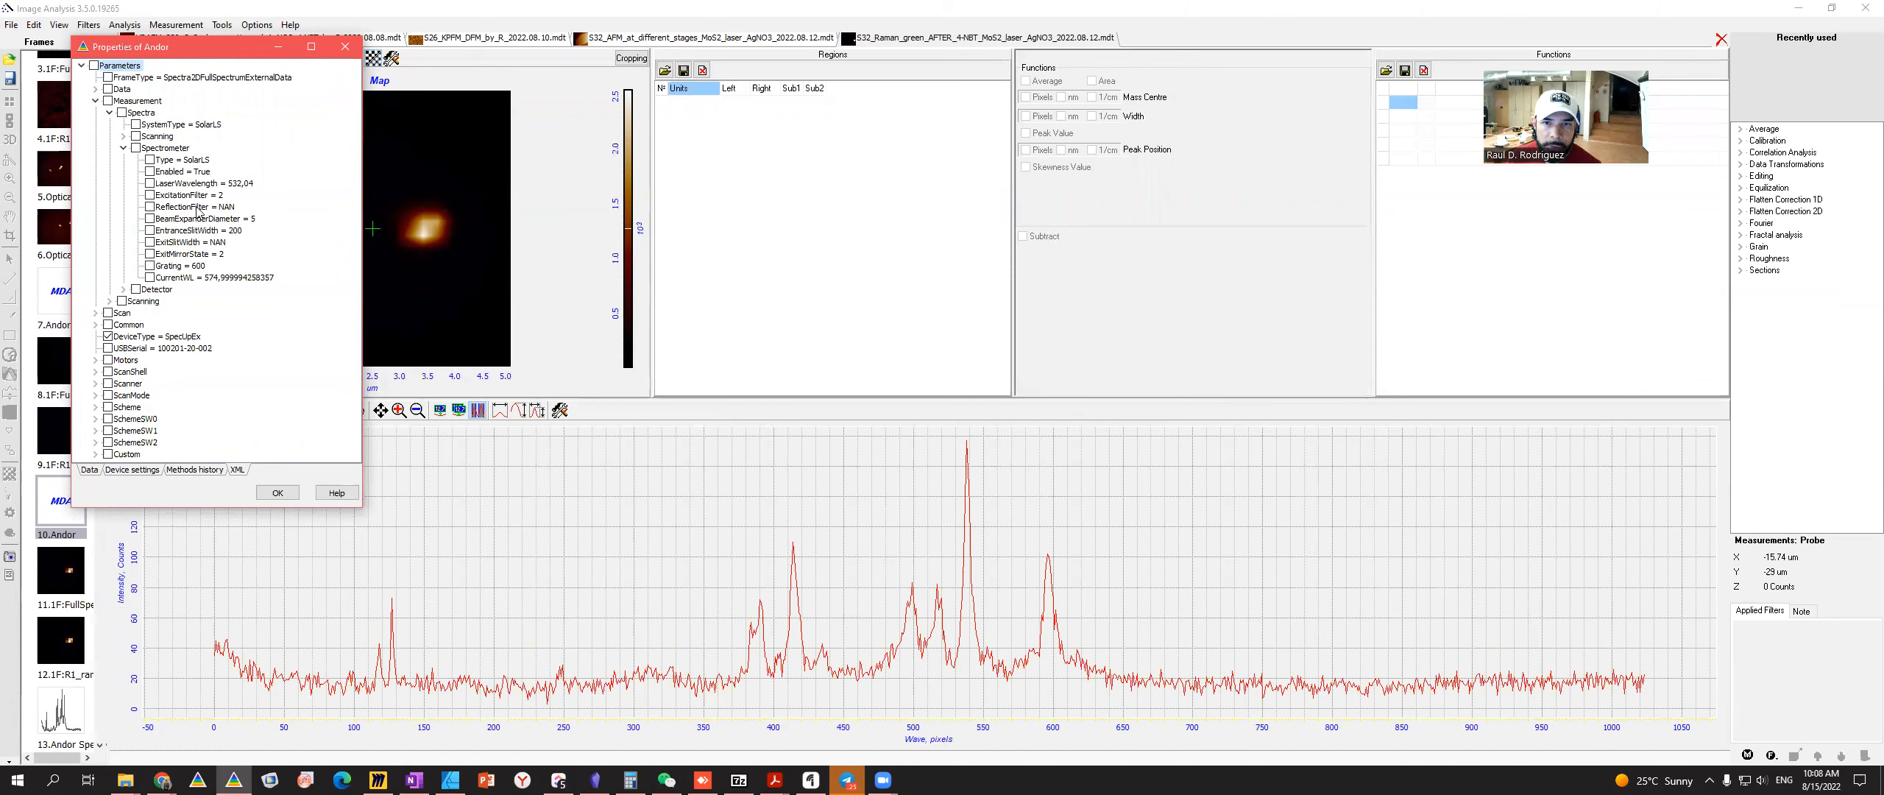
left_click(278, 493)
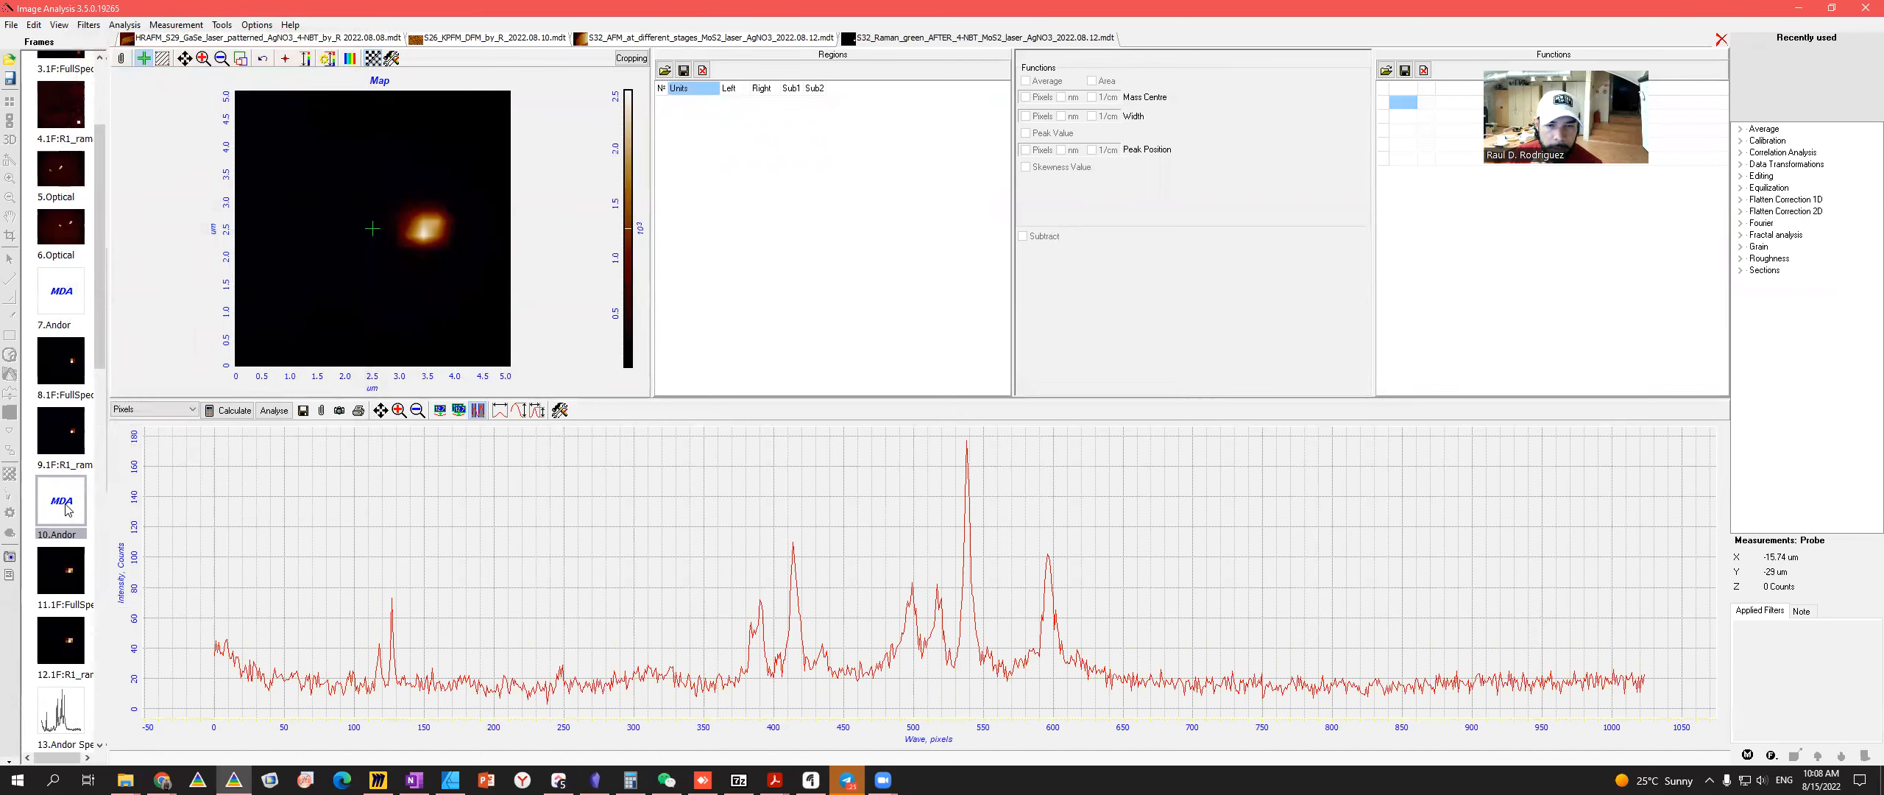
- Switch to the MoS2 Laser Patterning board in Miro and examine the Raman map marked with points 1, 2 and 3
left_click_drag(101, 353, 103, 465)
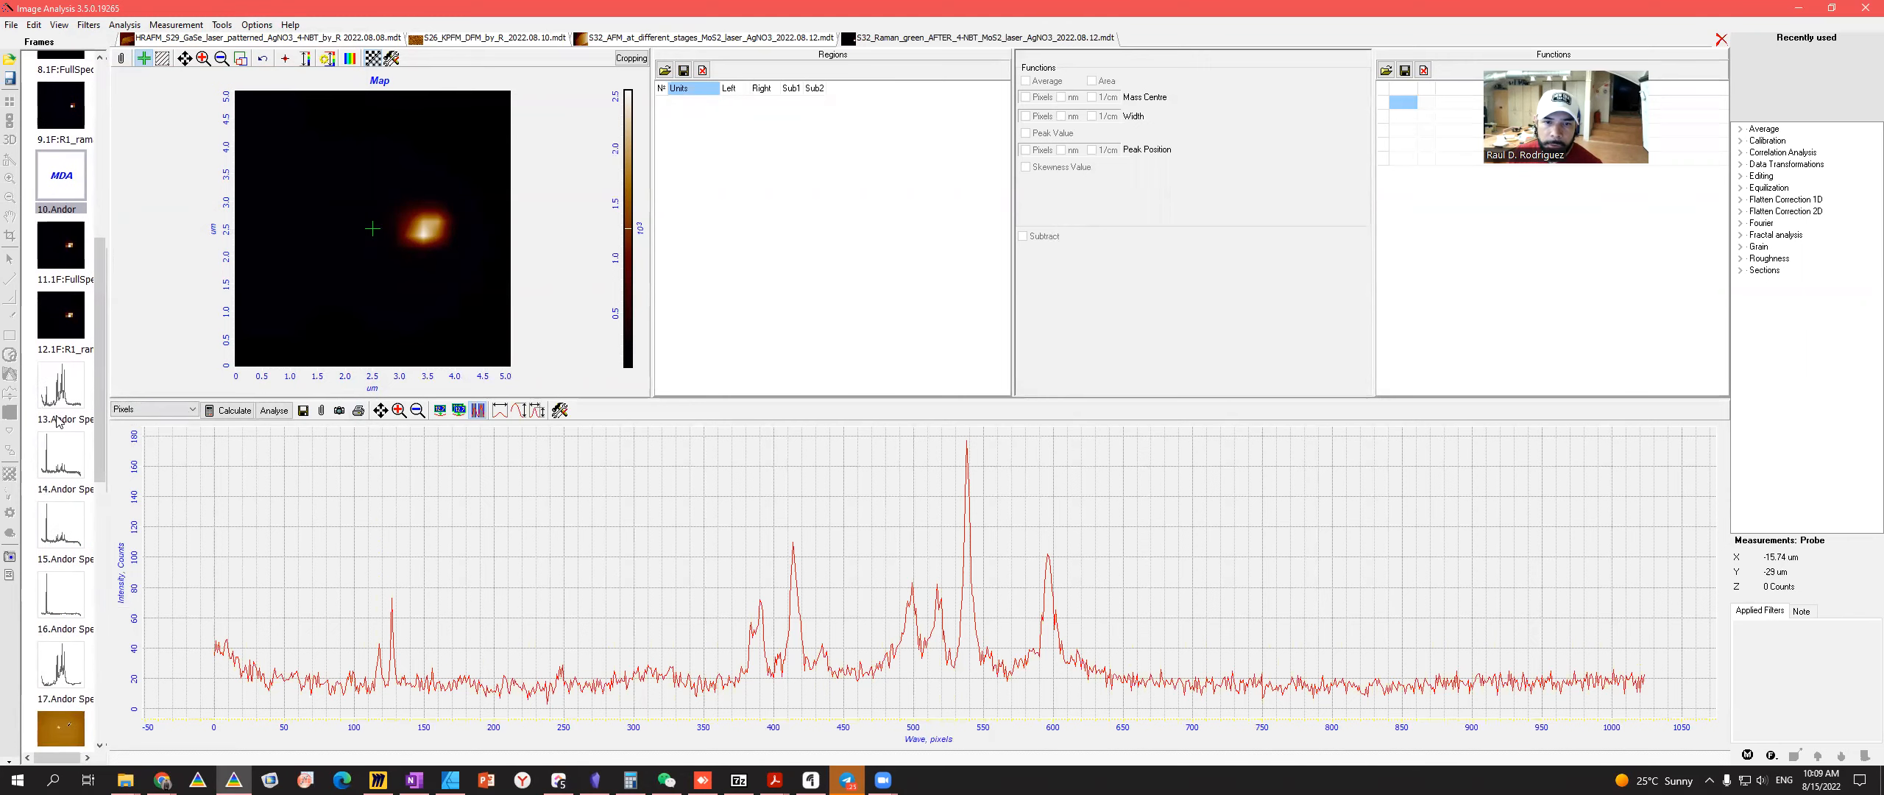
key("alt")
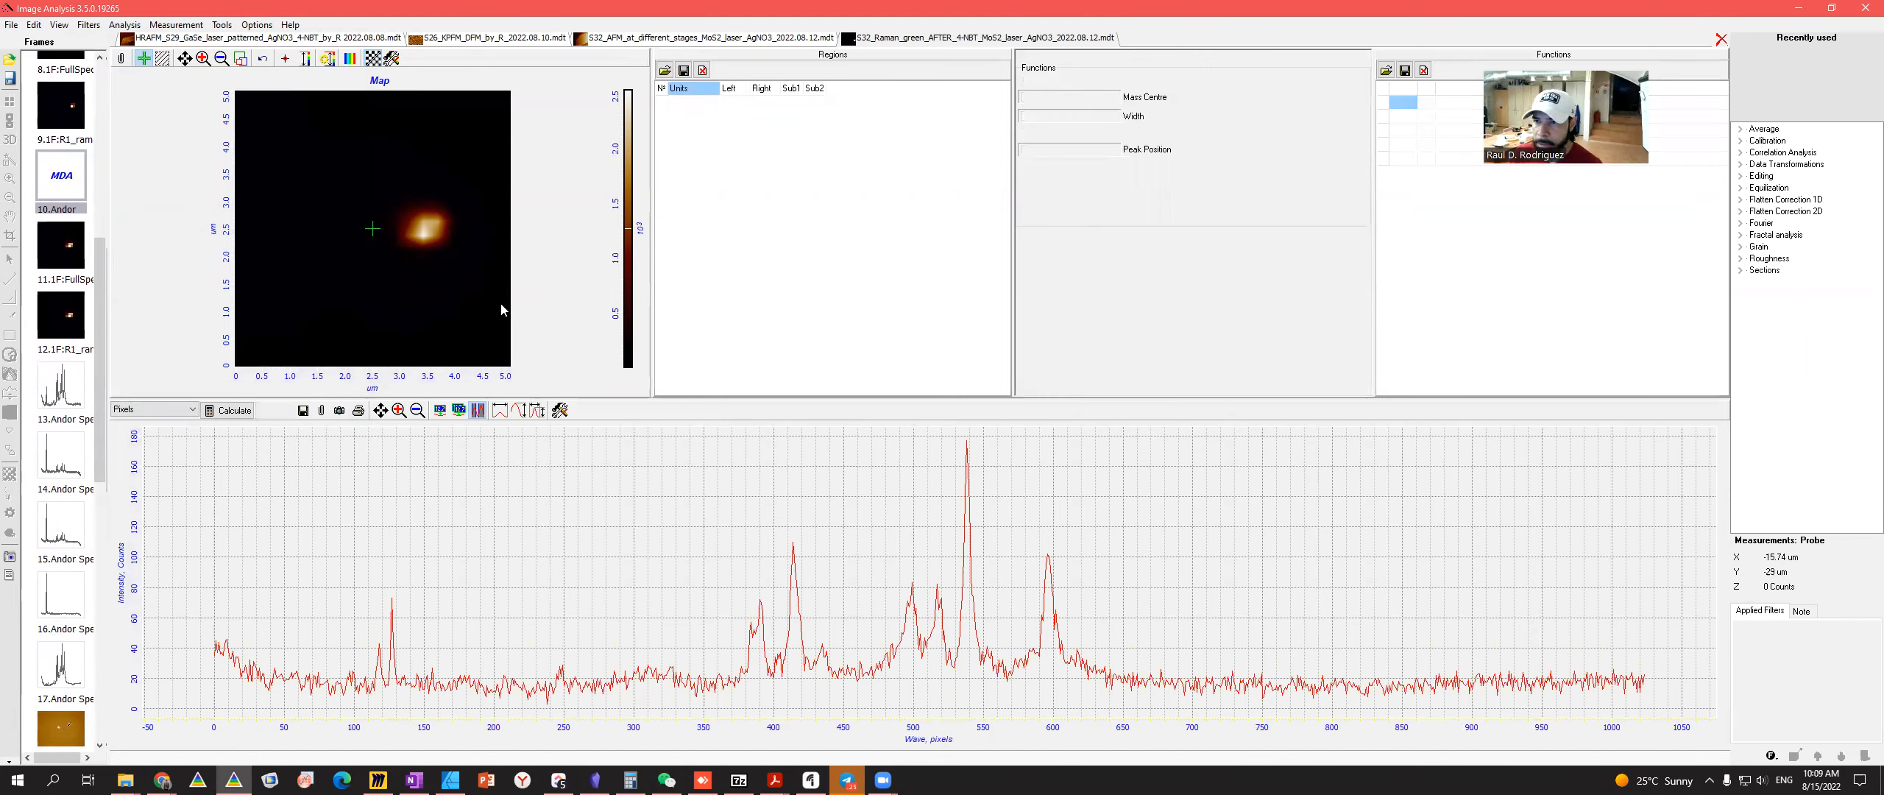
key("alt+Tab")
scroll(602, 611, "down", 5)
scroll(697, 542, "down", 3)
left_click_drag(697, 541, 1030, 229)
left_click_drag(449, 674, 866, 411)
scroll(581, 553, "up", 10)
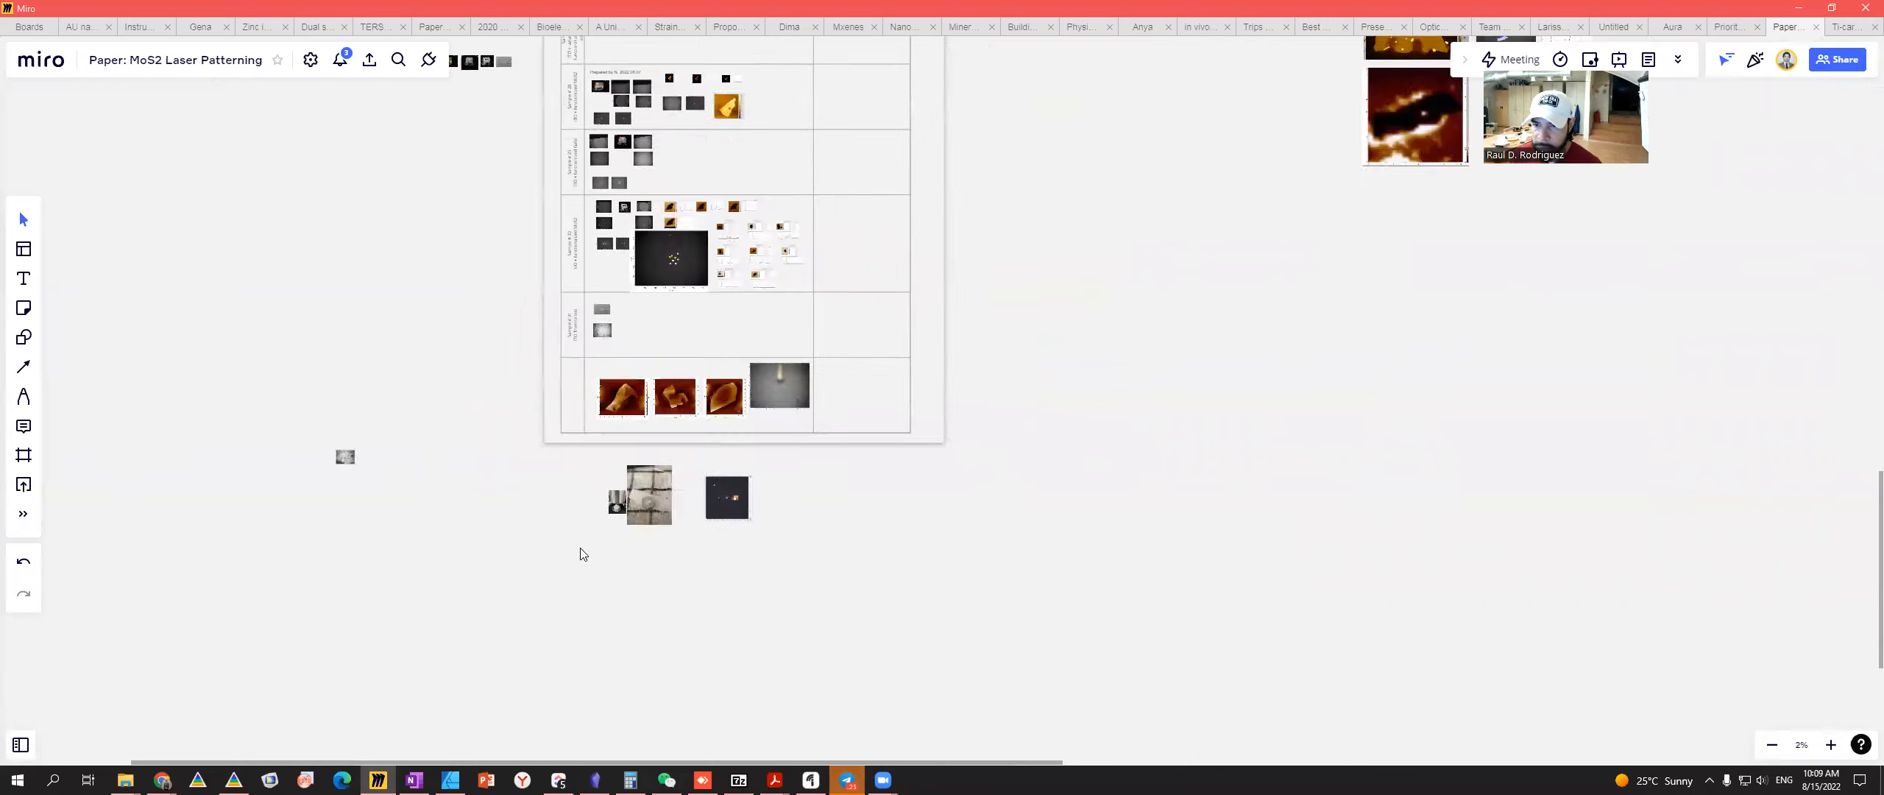
scroll(925, 479, "up", 3)
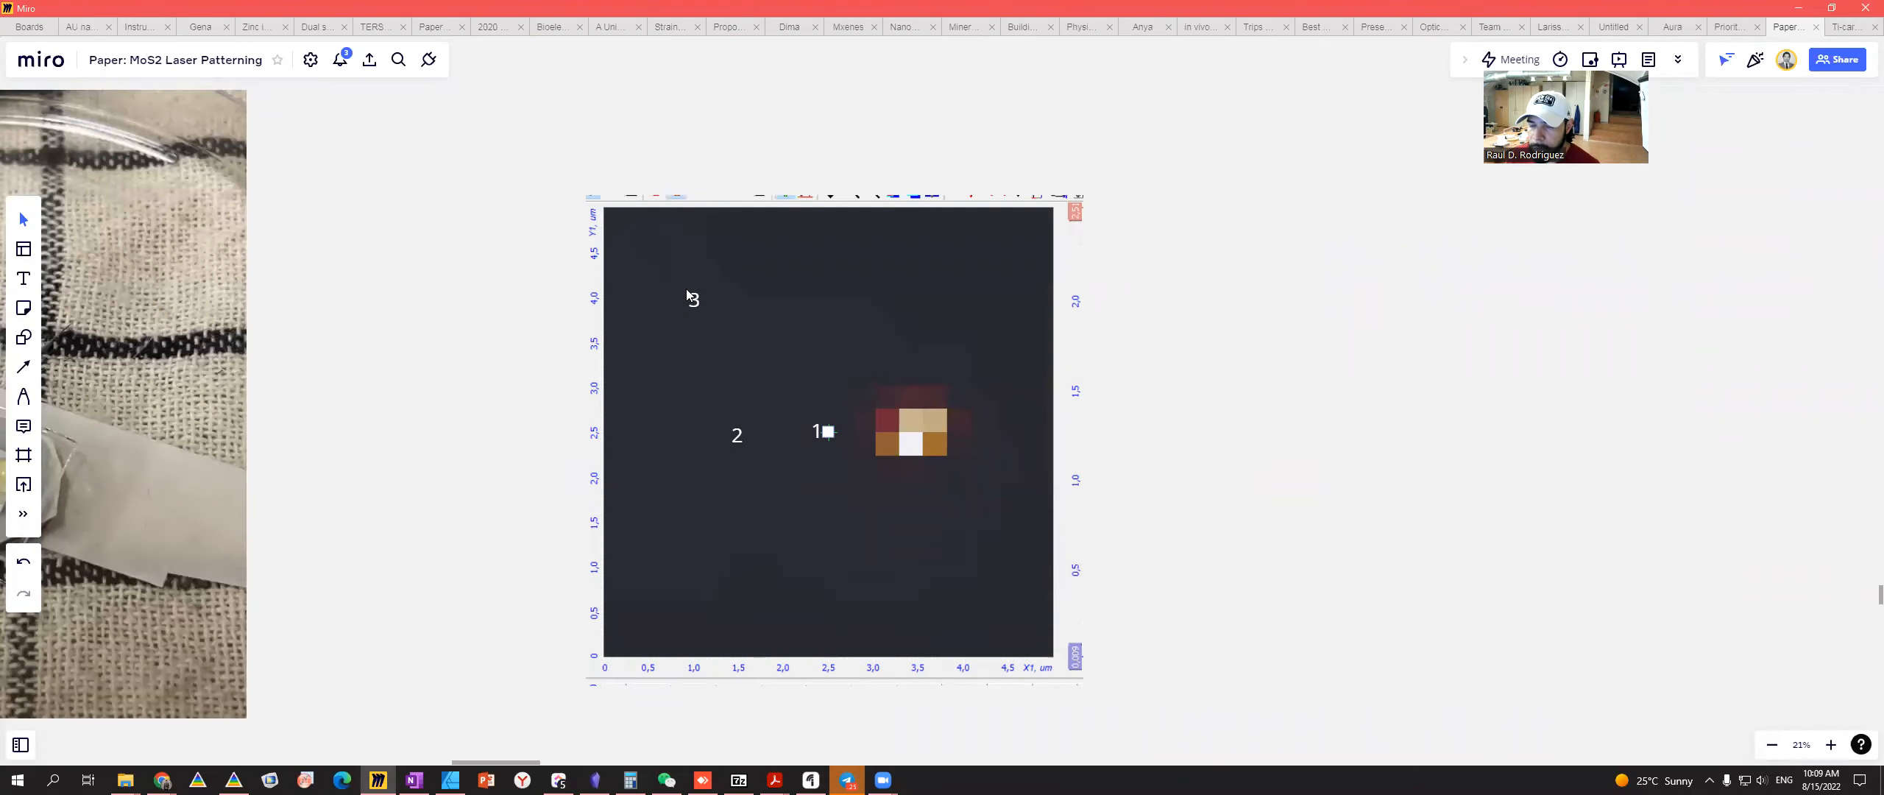
- Return to Image Analysis and open the 16.Andor Spectra frame to view its single-point spectrum
key("alt+Tab")
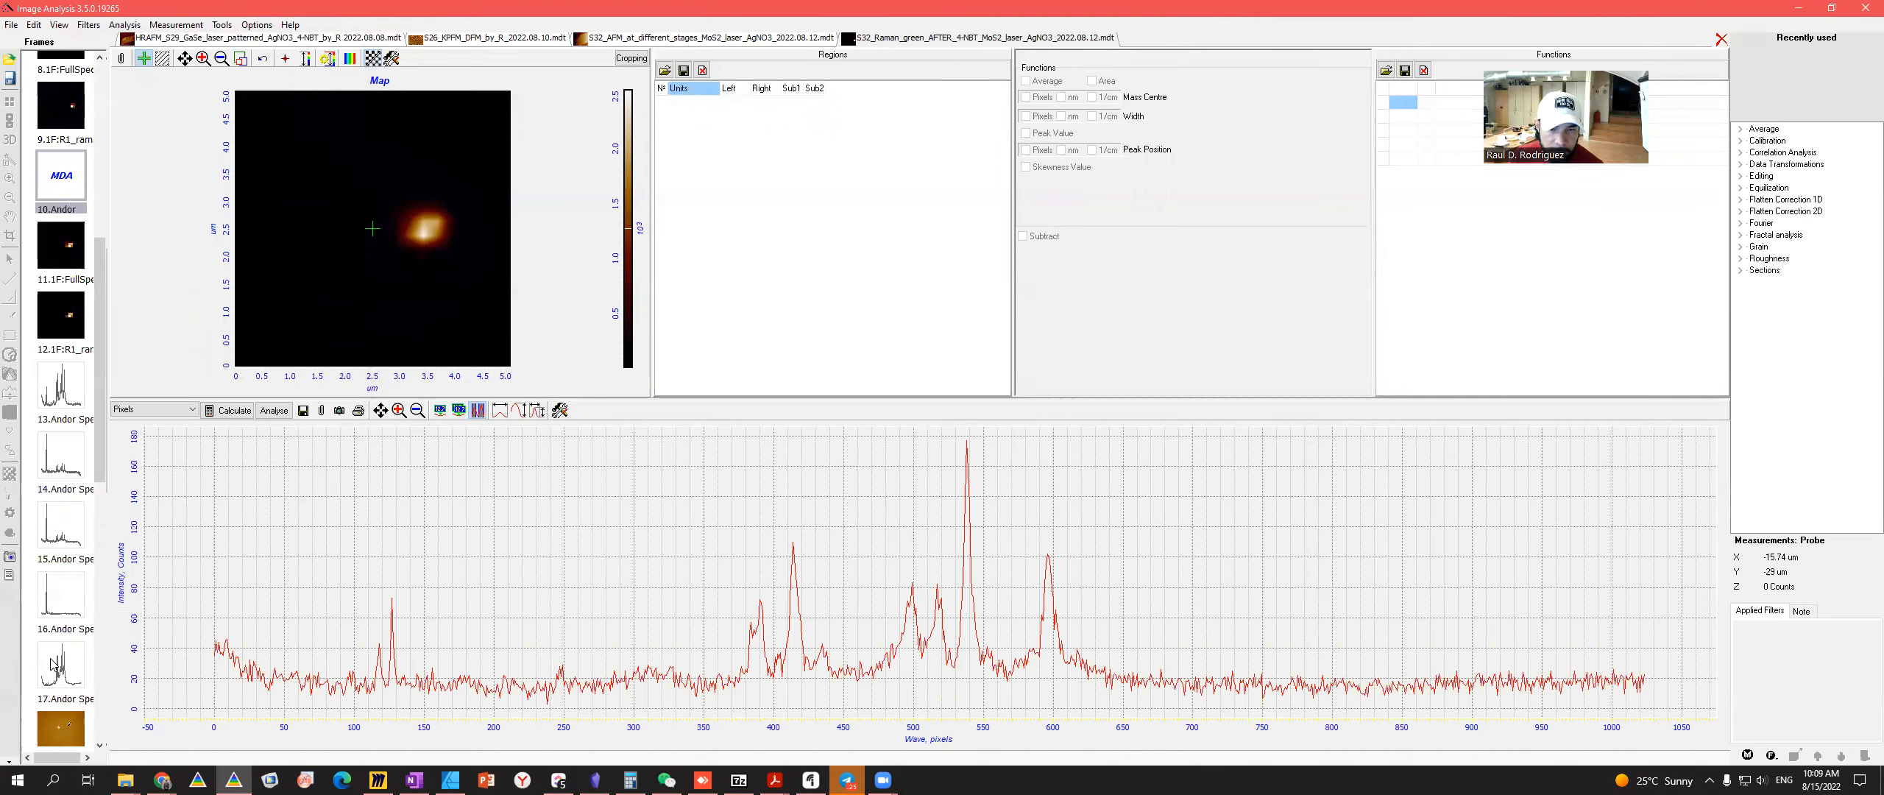
left_click(53, 592)
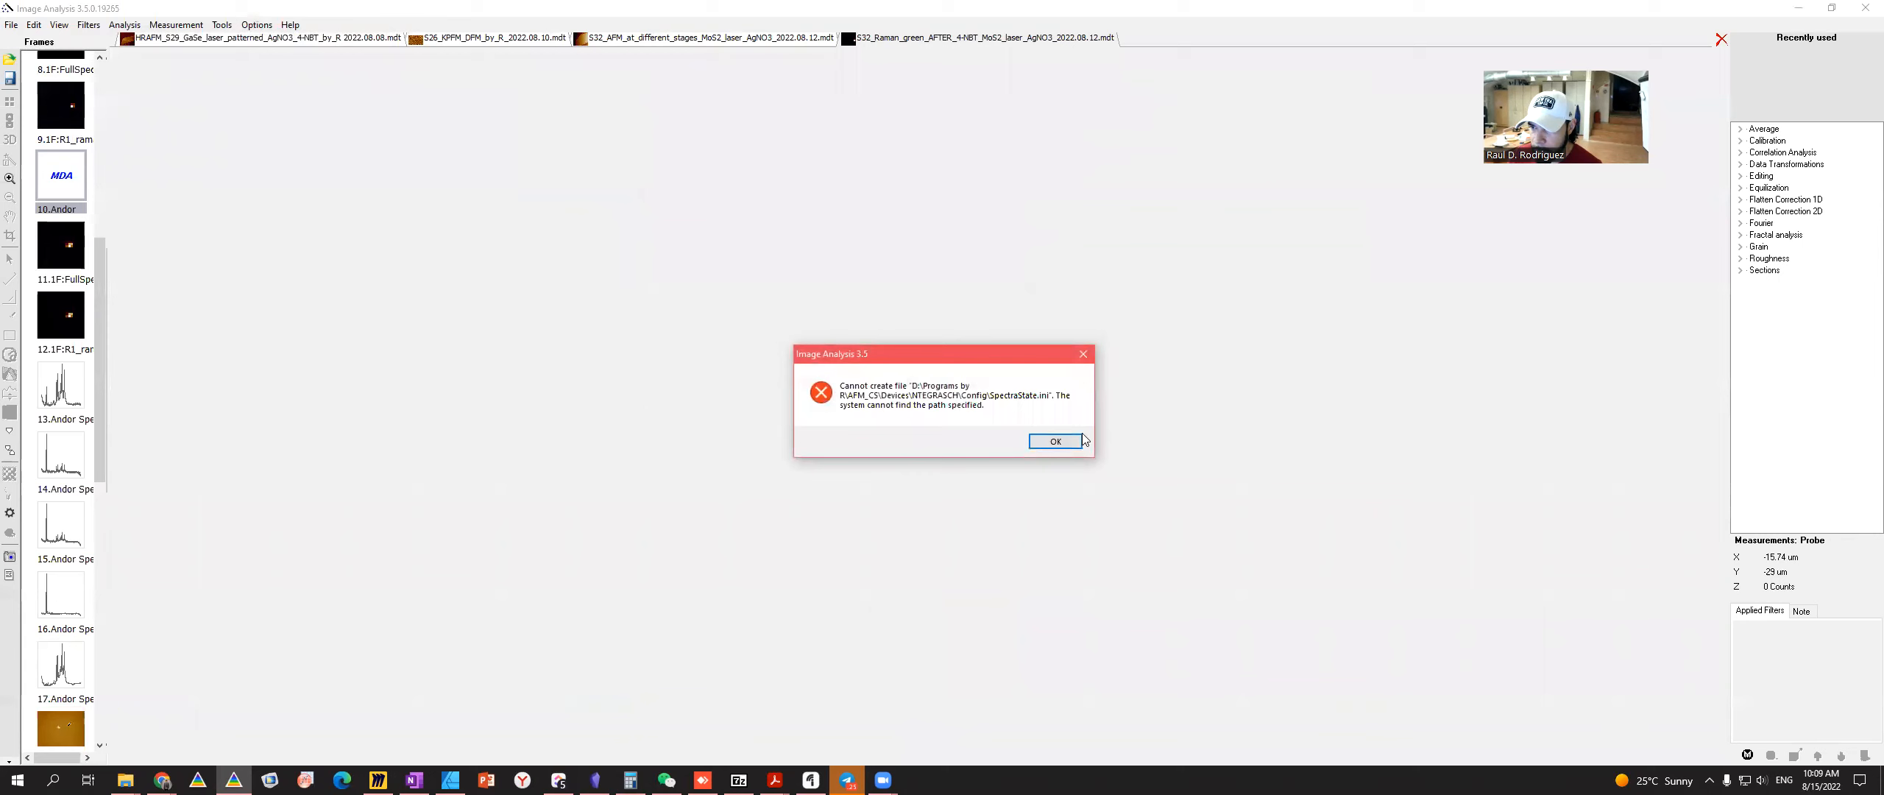
left_click(1056, 442)
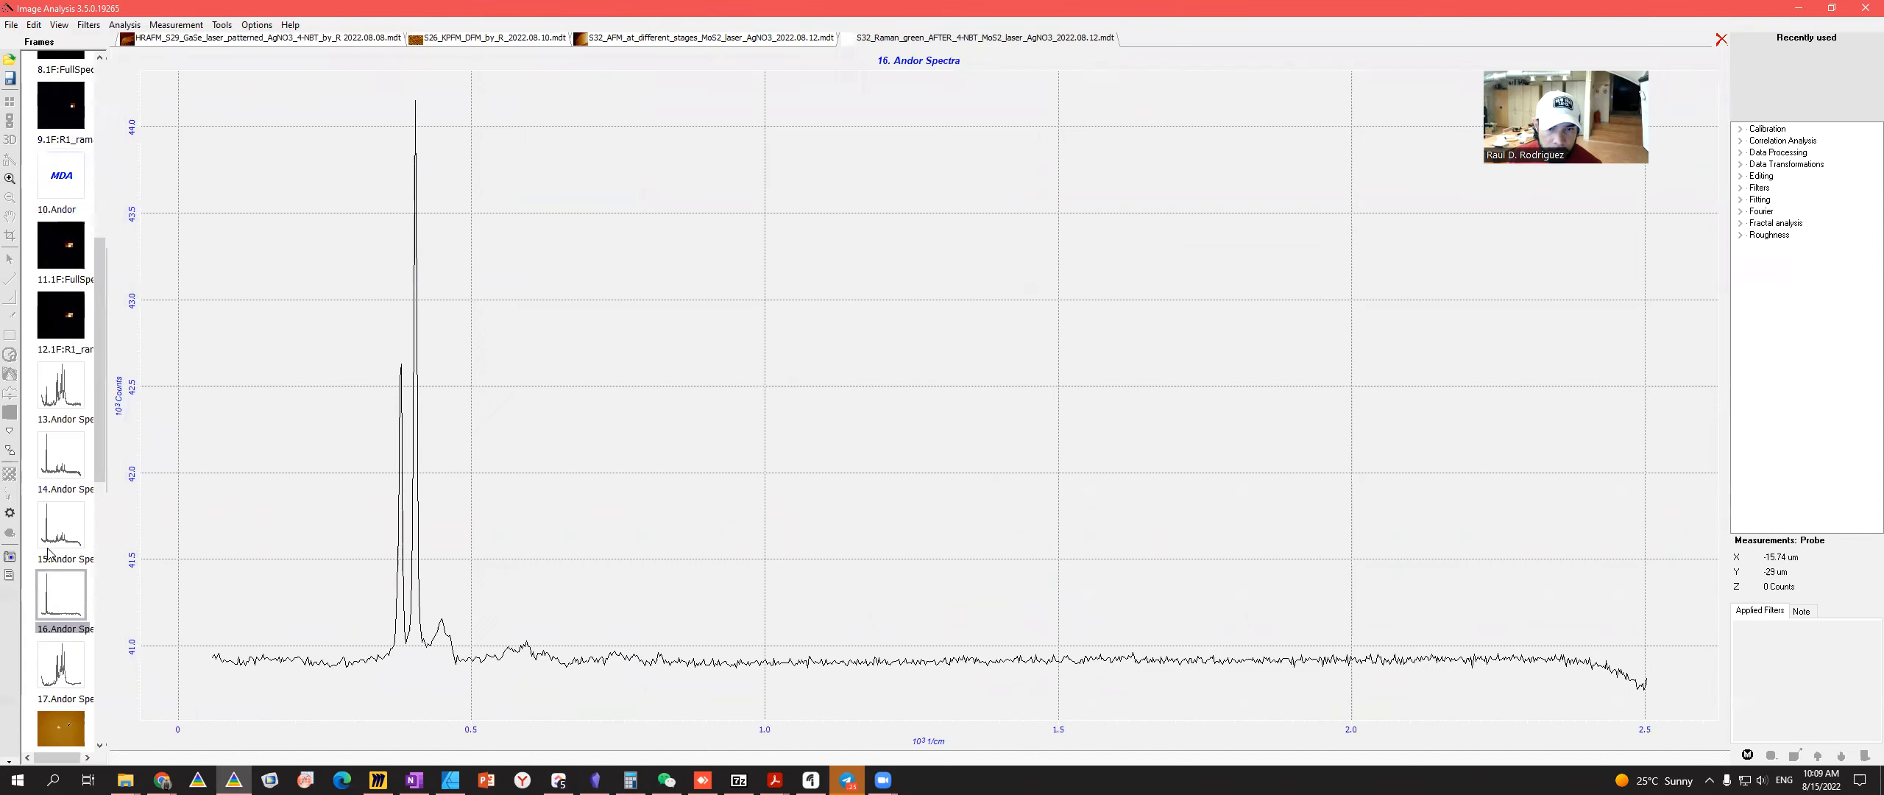
- Compare the point spectra in the 14.Andor Spectra and 13.Andor Spectra frames
scroll(79, 622, "down", 3)
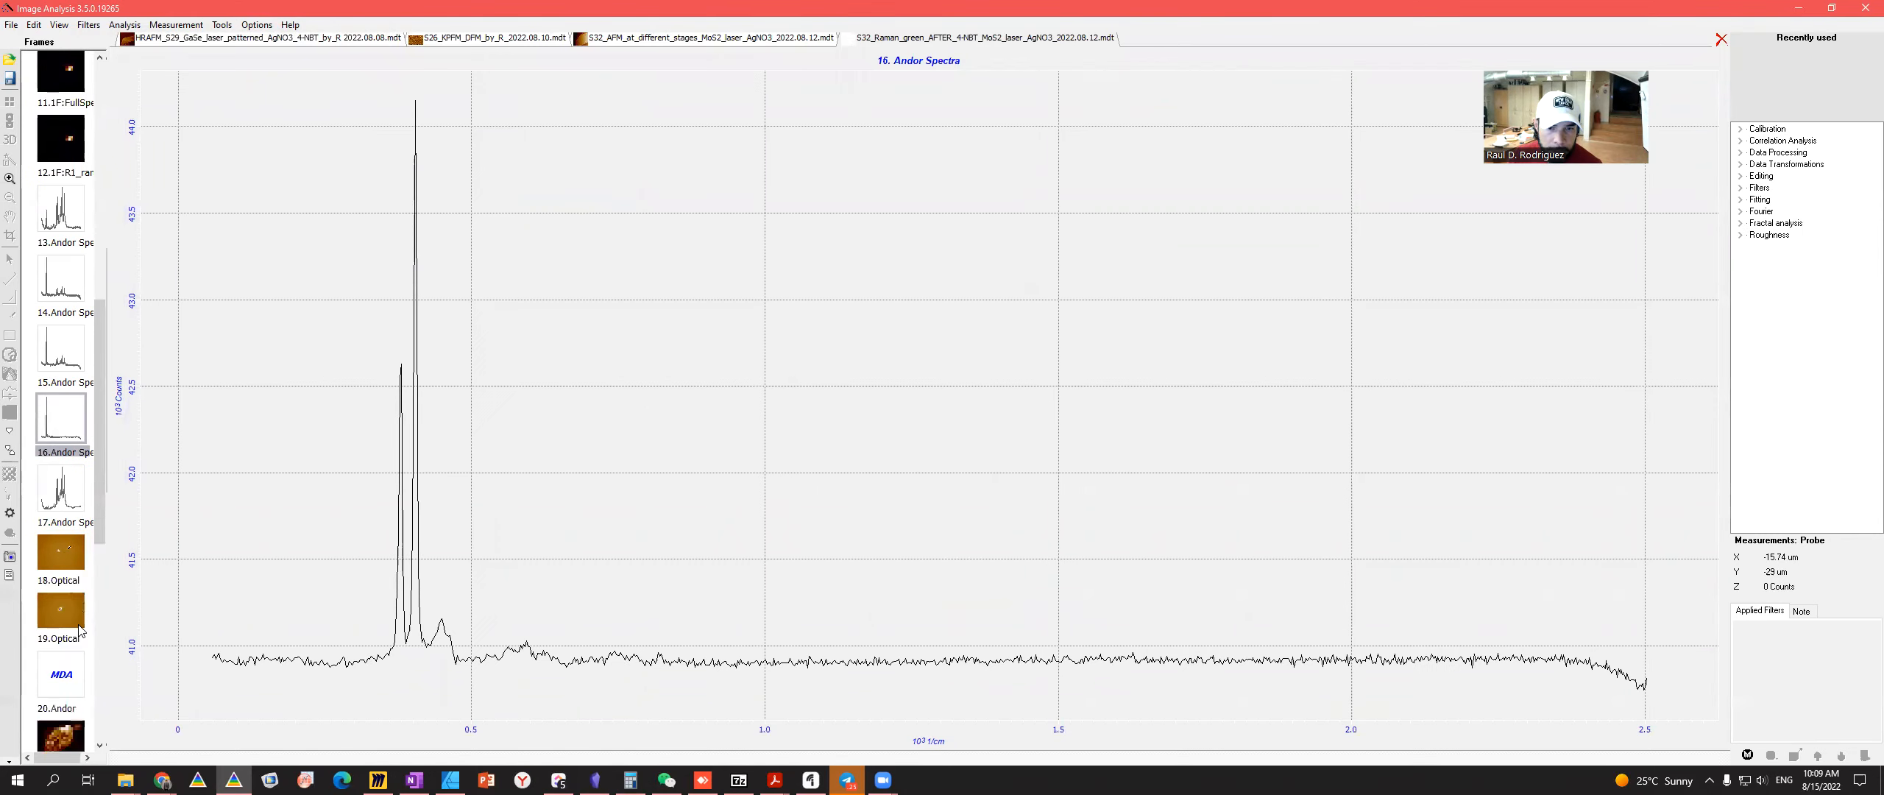
left_click(81, 294)
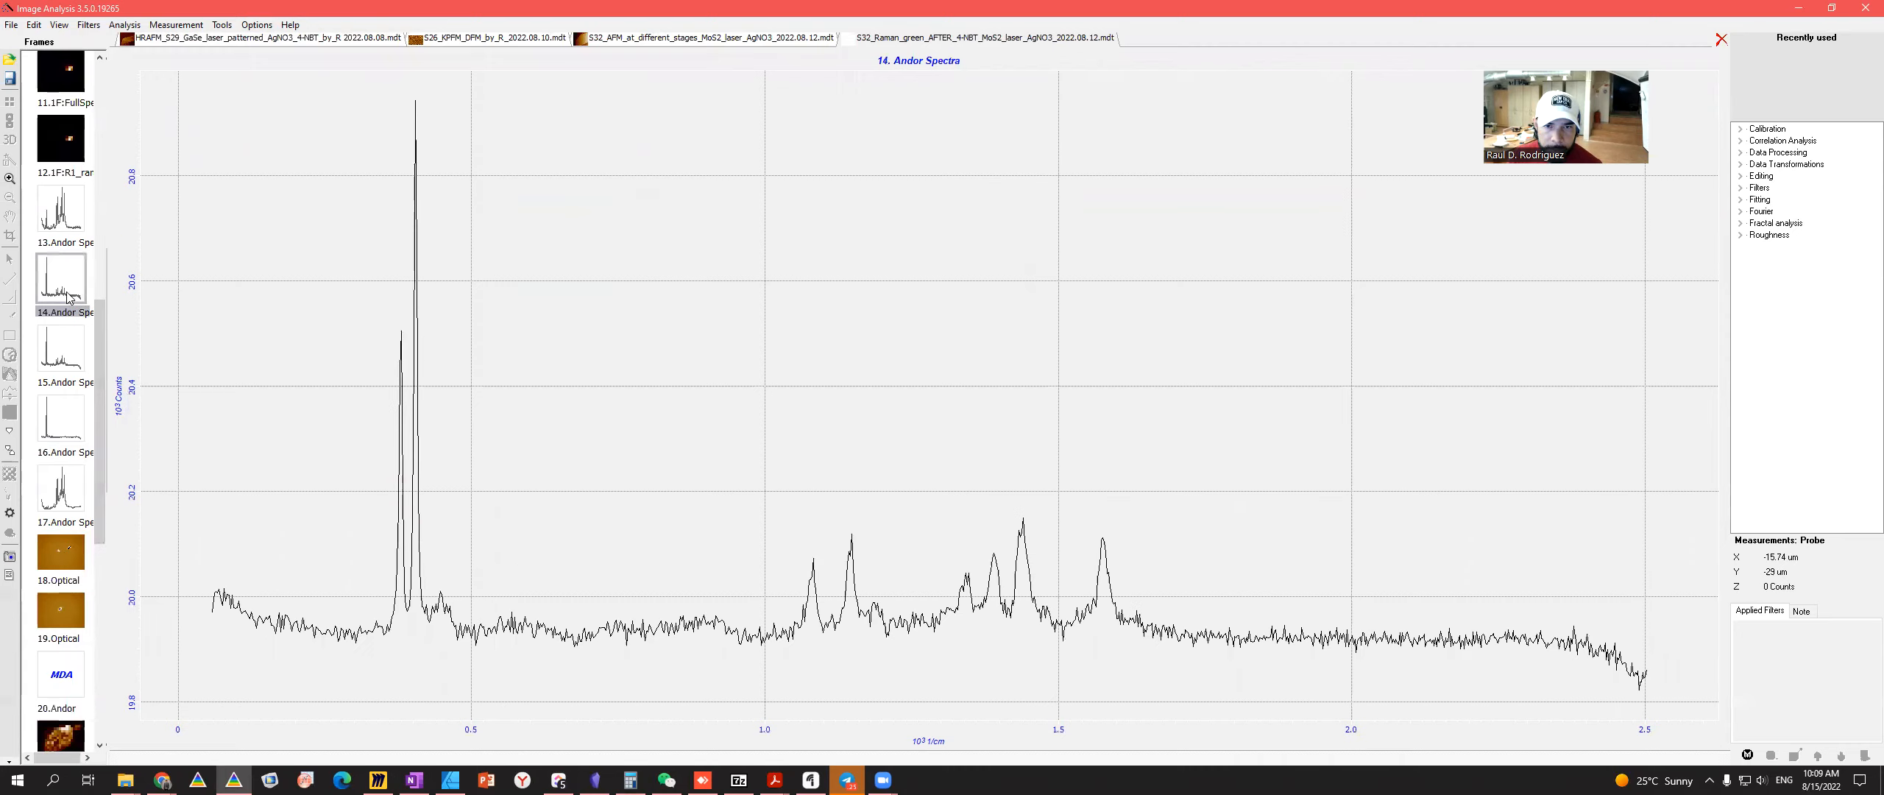
key("Up")
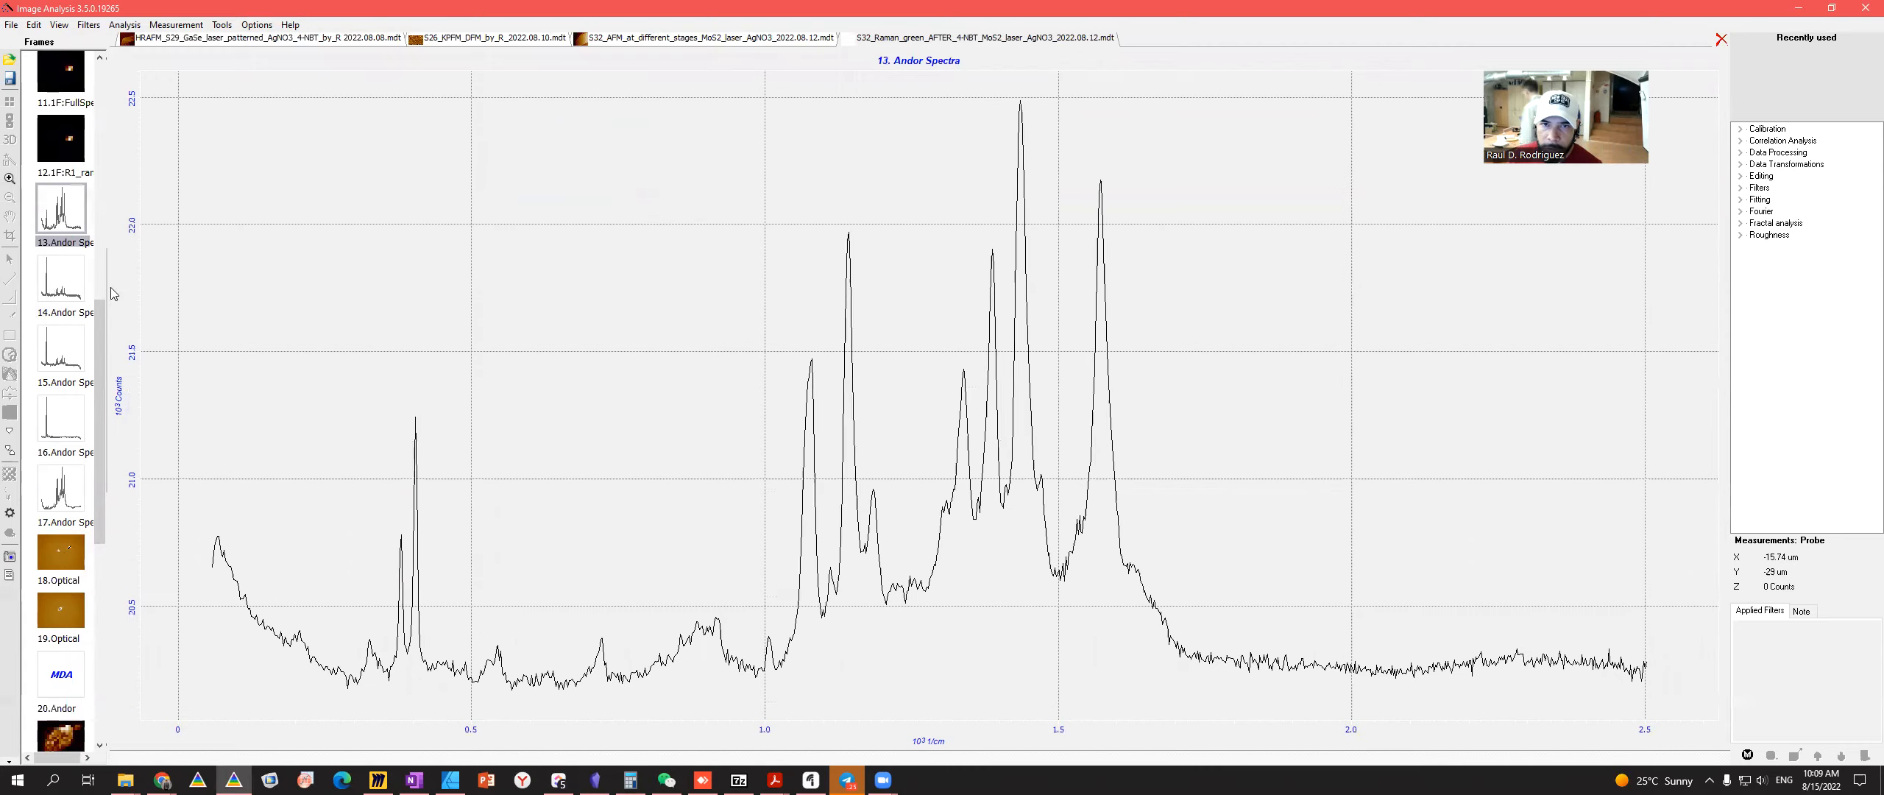
left_click(47, 287)
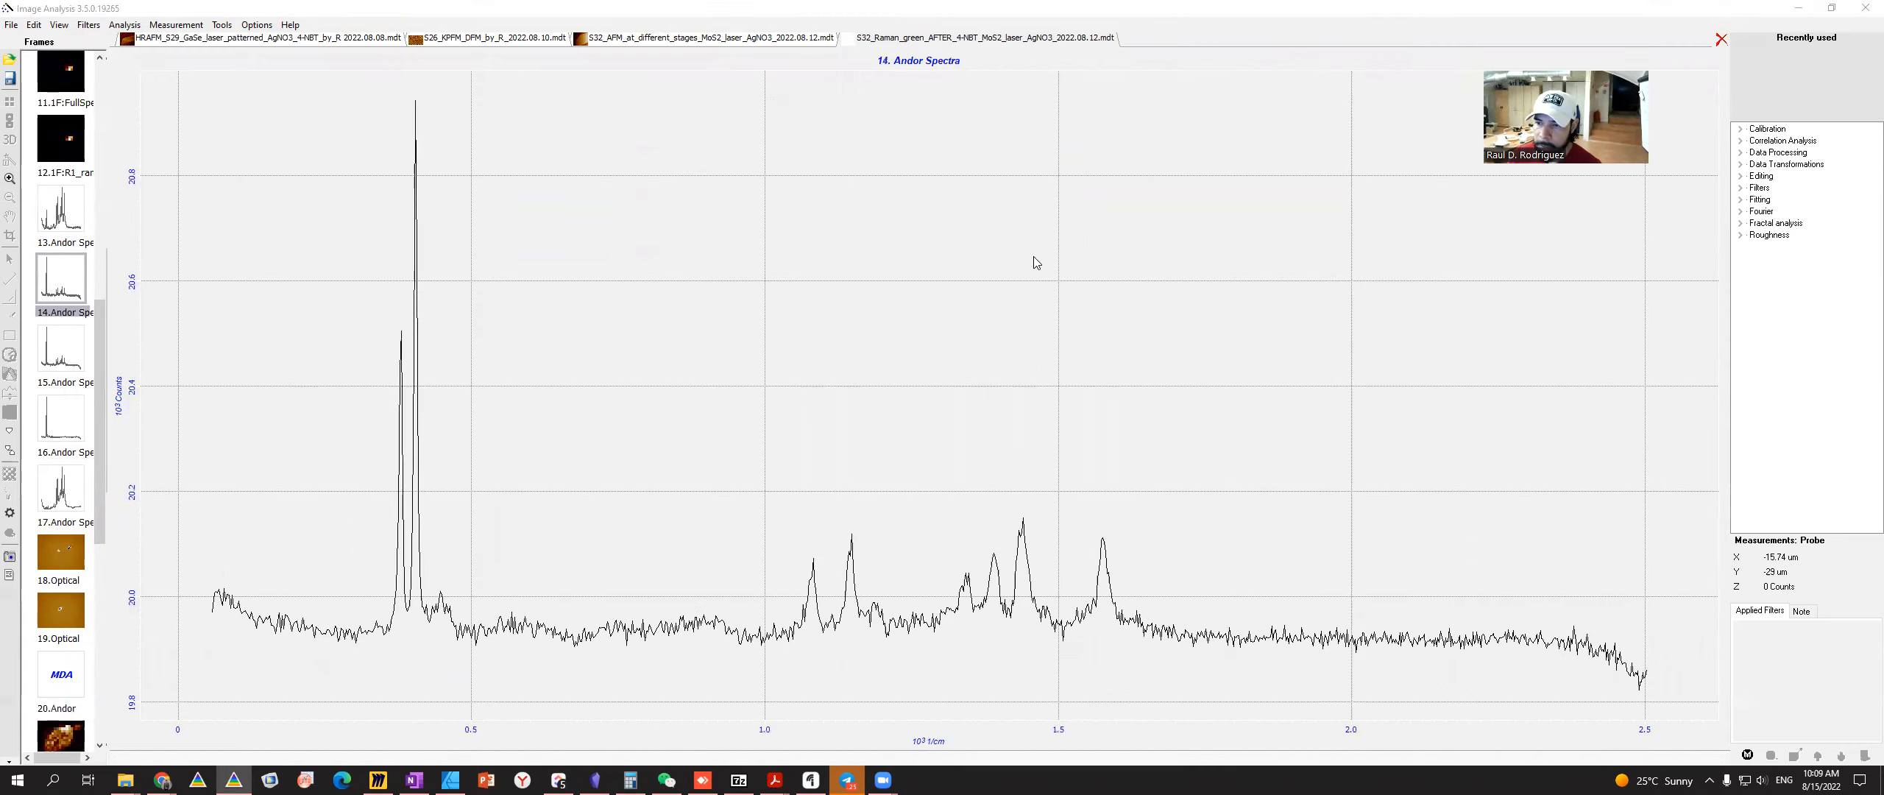
- Check the numbered points on the Raman map in Miro, and return to Image Analysis to review Andor Spectra frames 13 through 17
key("alt+Tab")
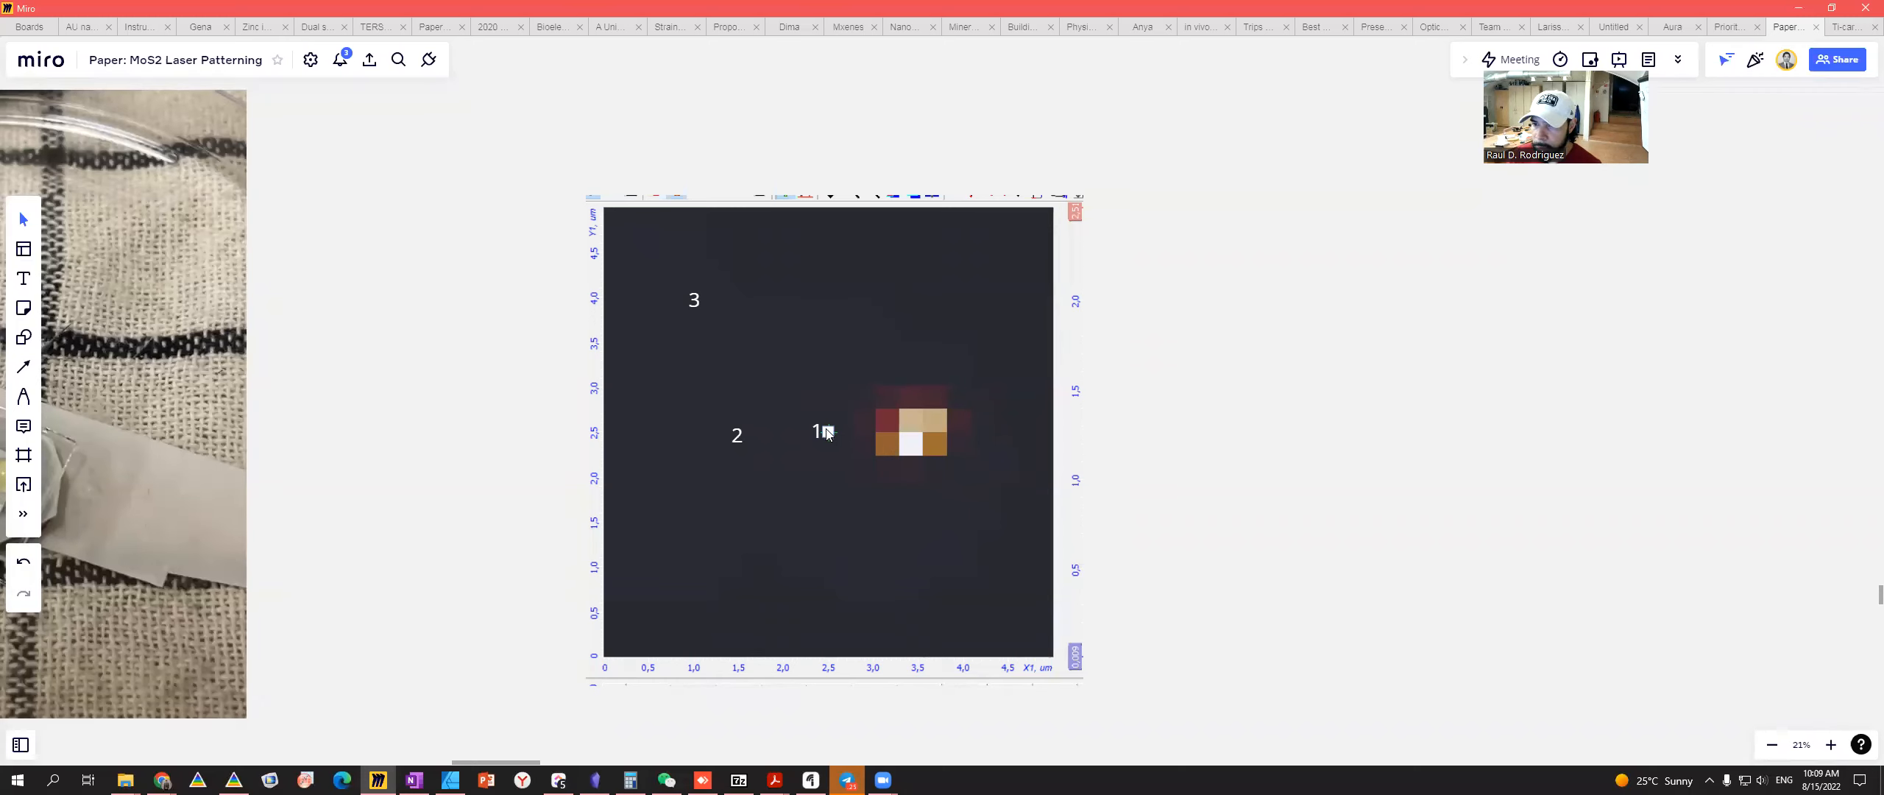
key("alt+Tab")
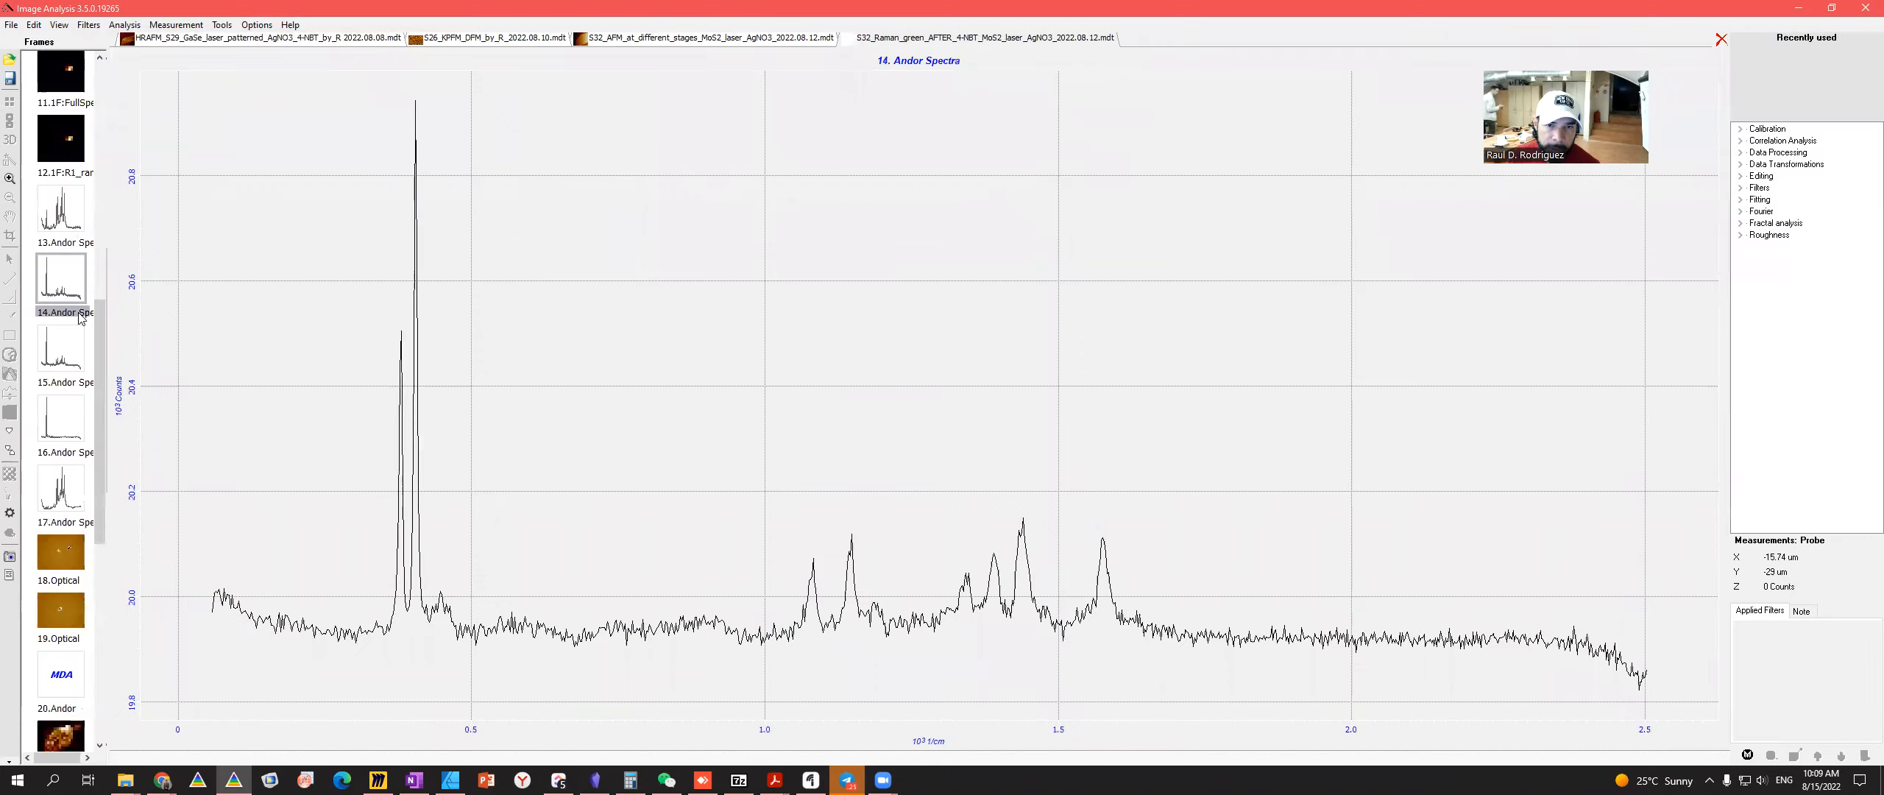
key("Up")
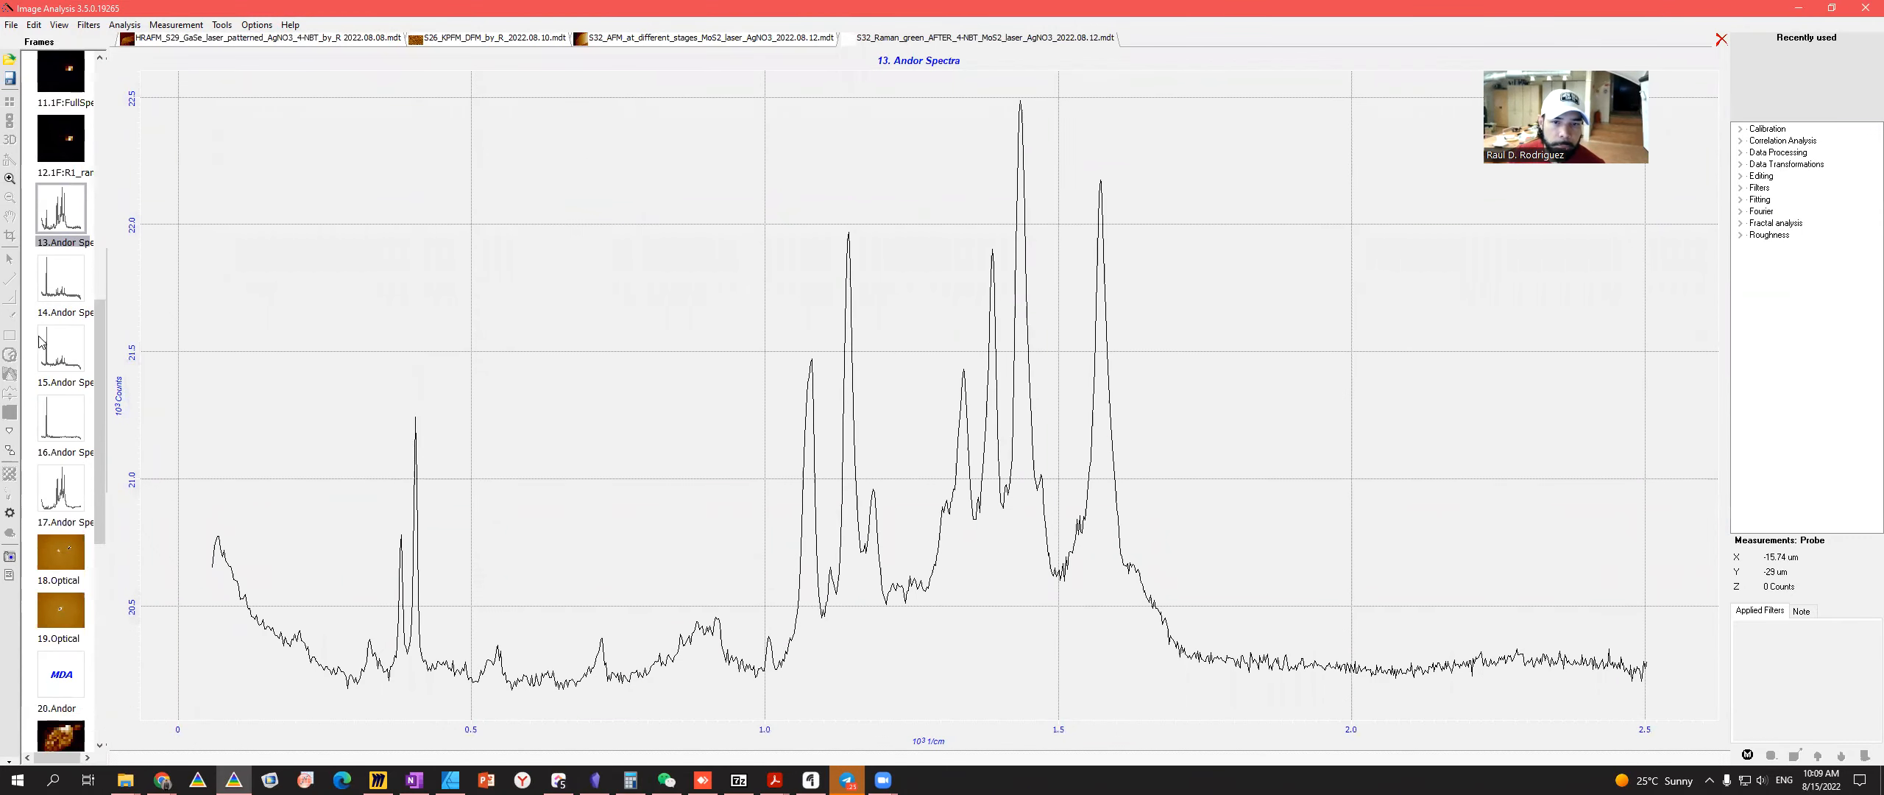
left_click(53, 295)
left_click(68, 340)
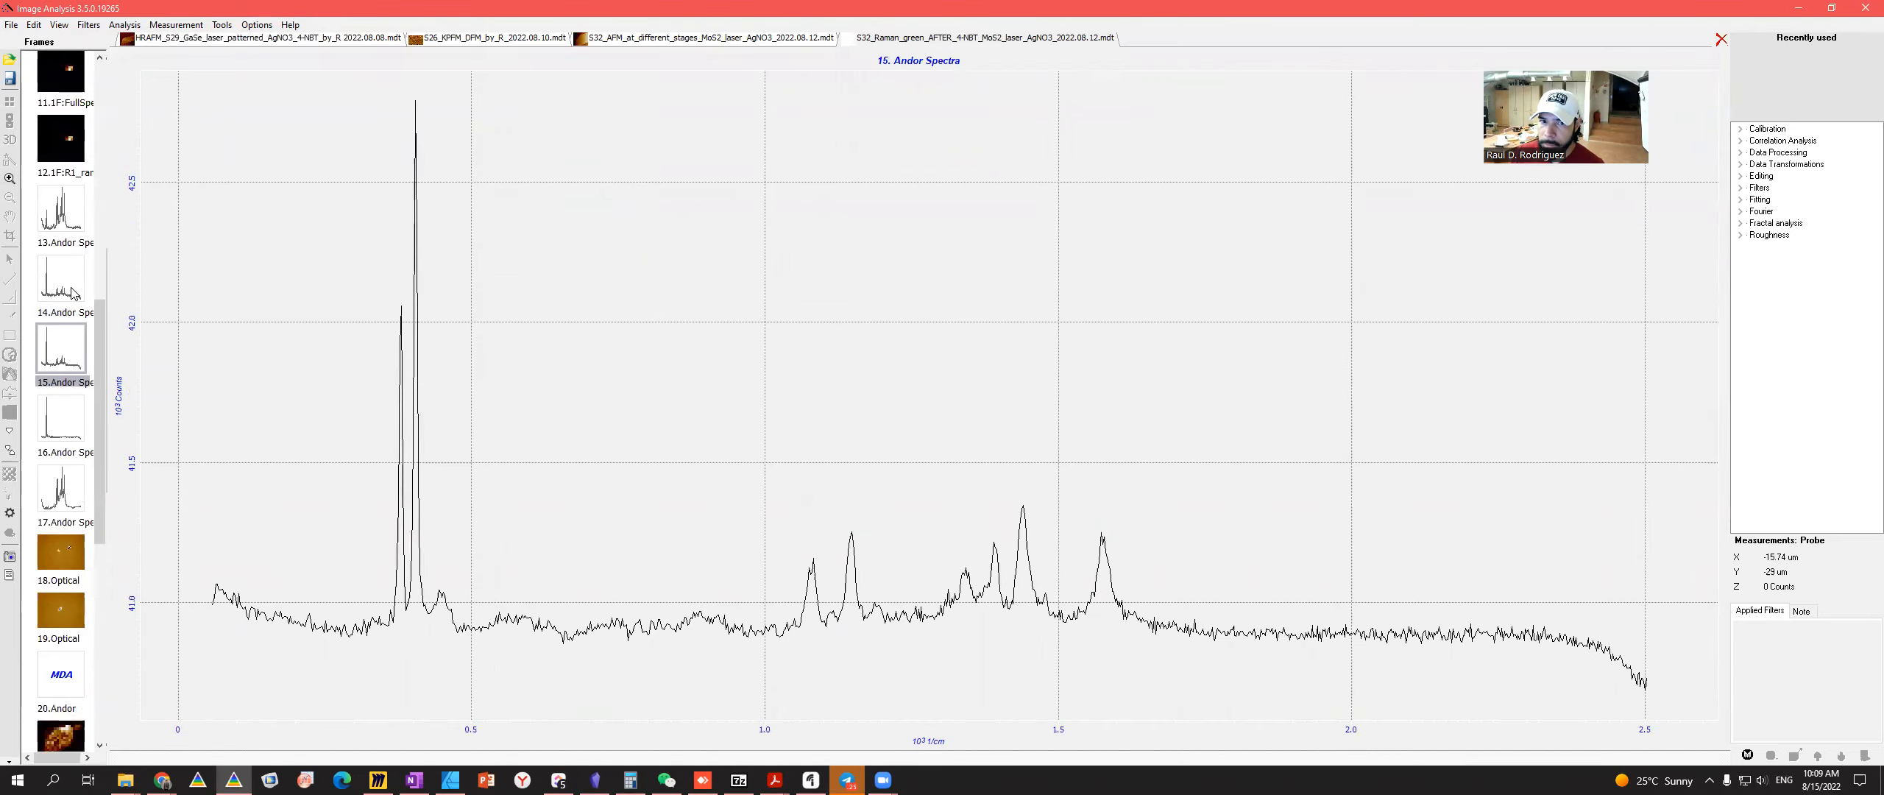
left_click(60, 419)
left_click(54, 495)
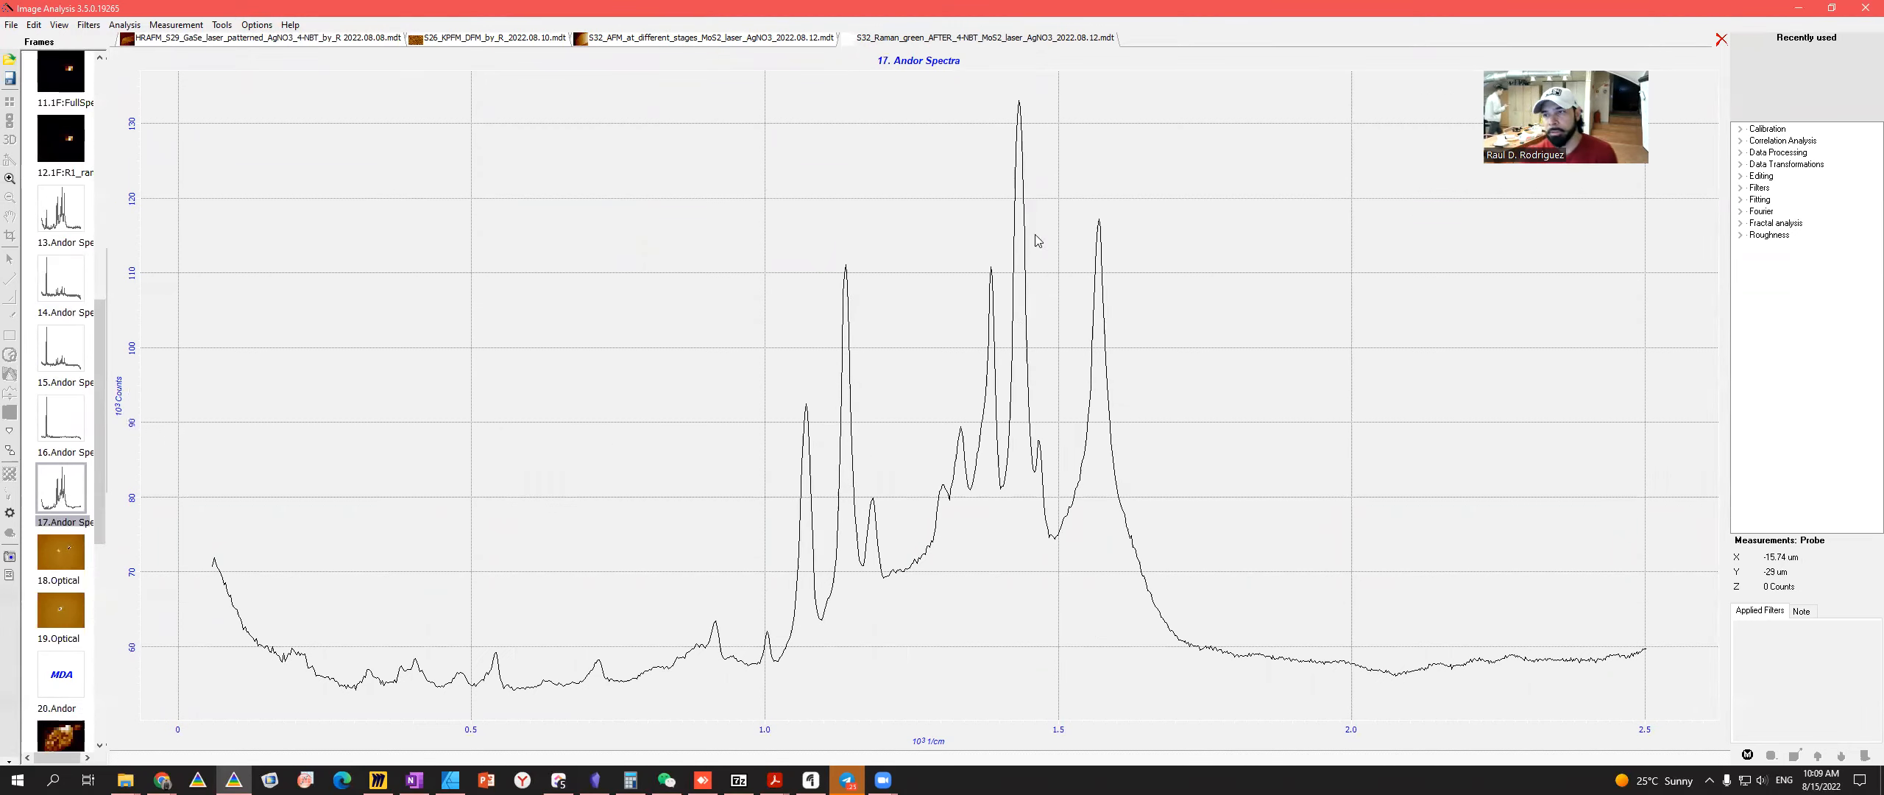
- Open the XML properties of the 17.Andor Spectra frame and close them
right_click(74, 480)
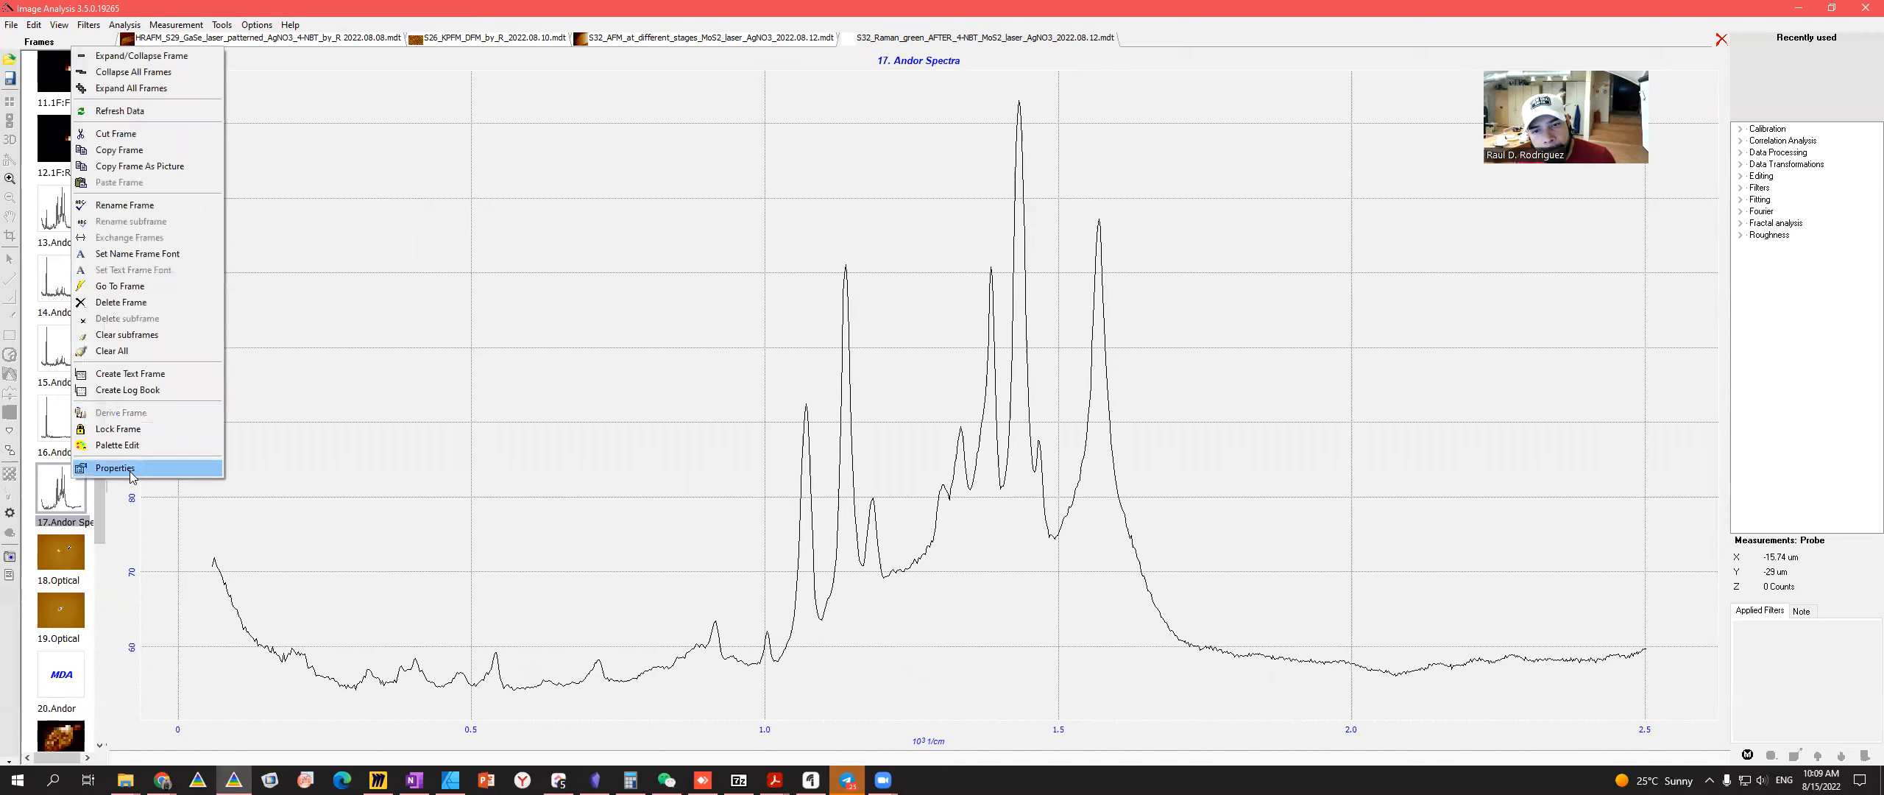
left_click(206, 468)
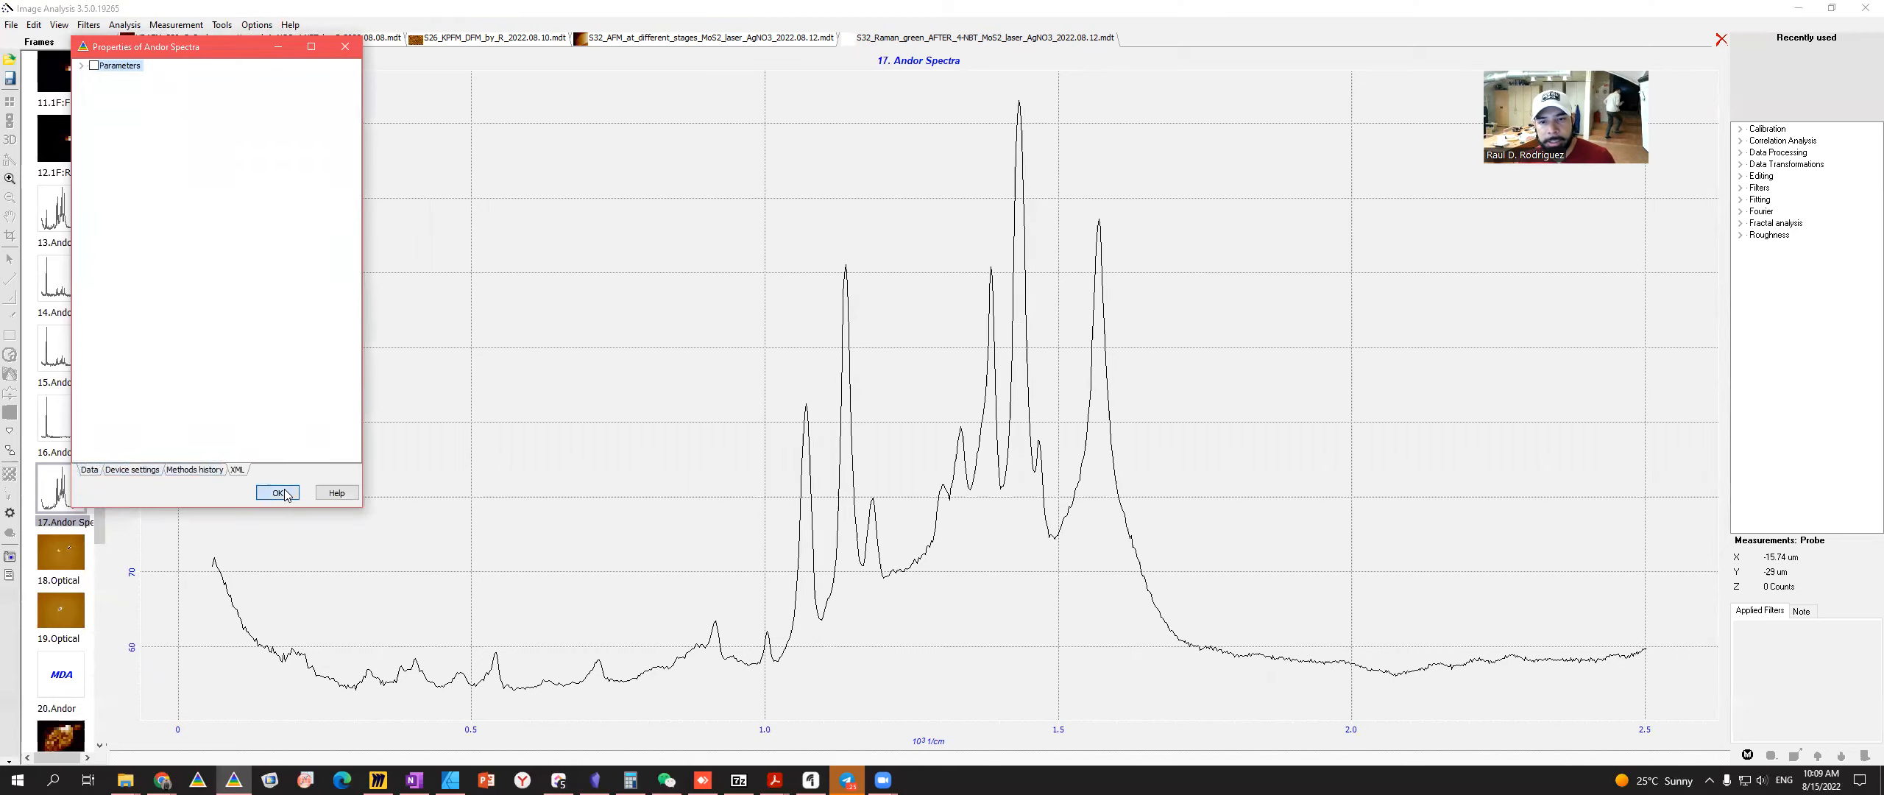
left_click(278, 493)
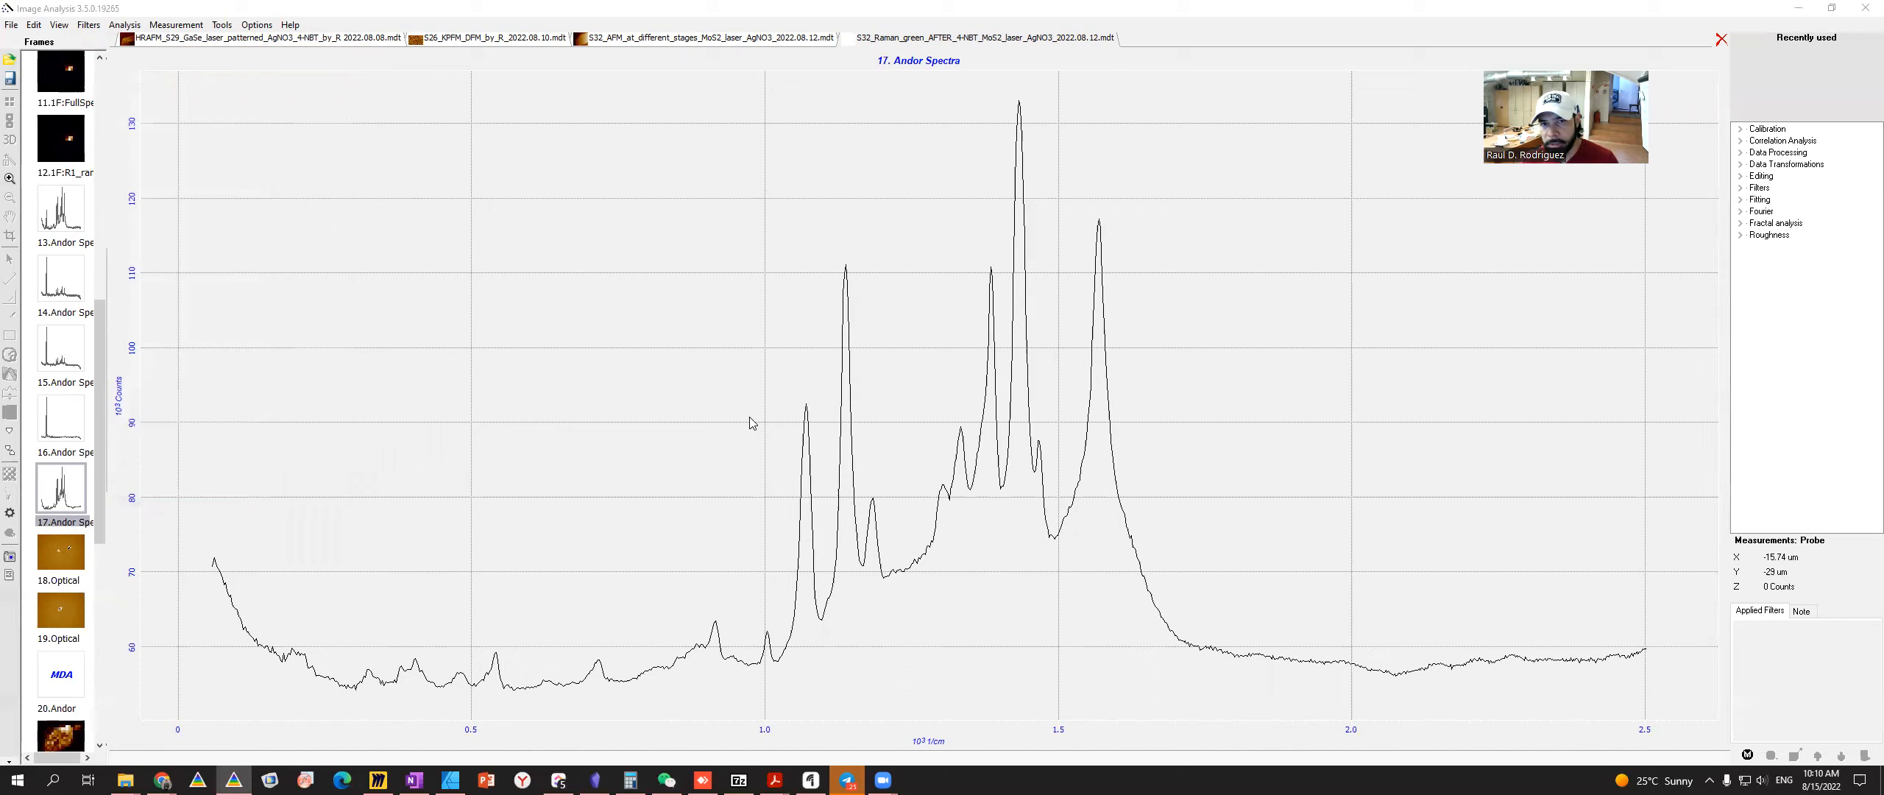
- Switch to Affinity Designer and examine the blue and red Raman maps and their combined overlay in the reproducibility figure
key("alt+Tab")
key("alt+Tab")
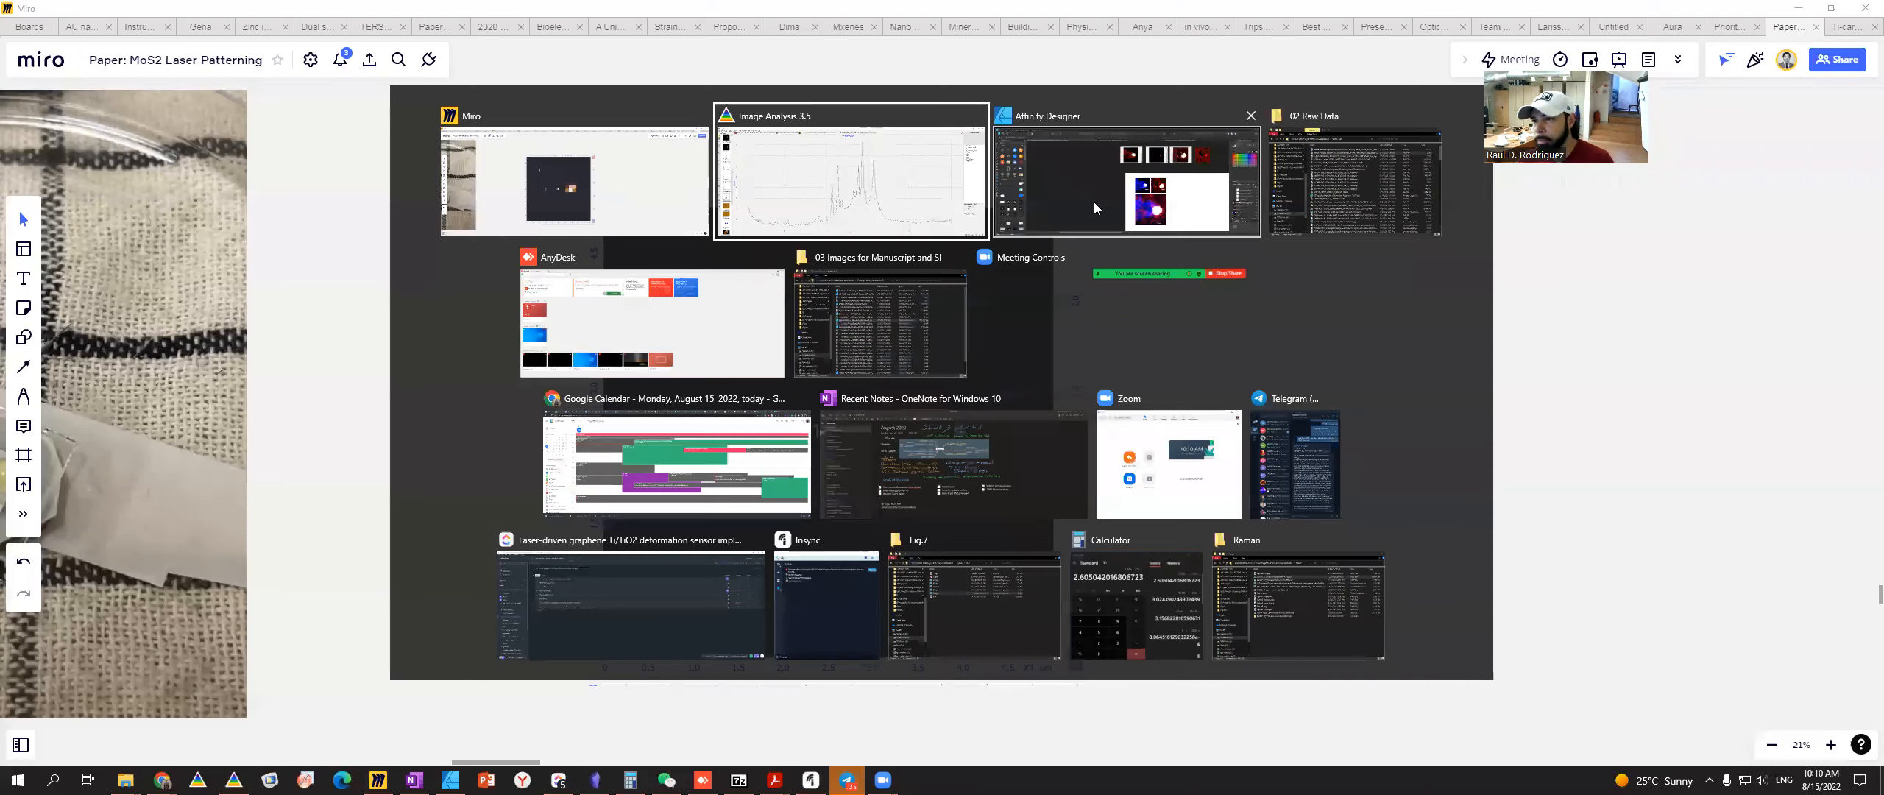
left_click(1094, 202)
scroll(1464, 465, "down", 2)
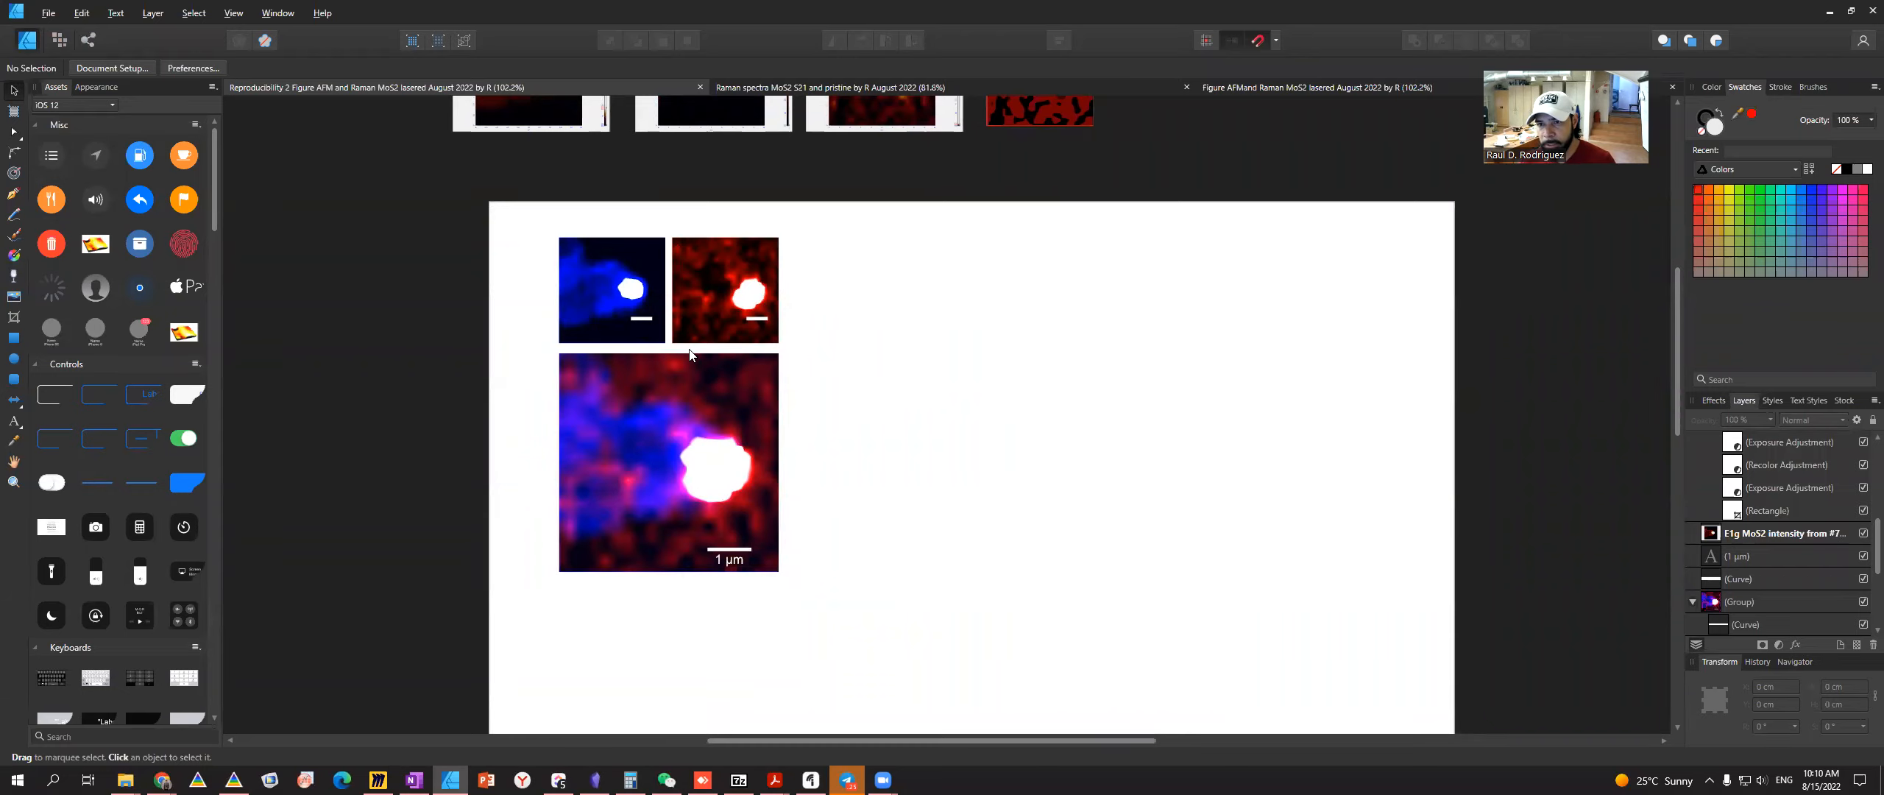
key("alt+Tab")
key("alt+Tab")
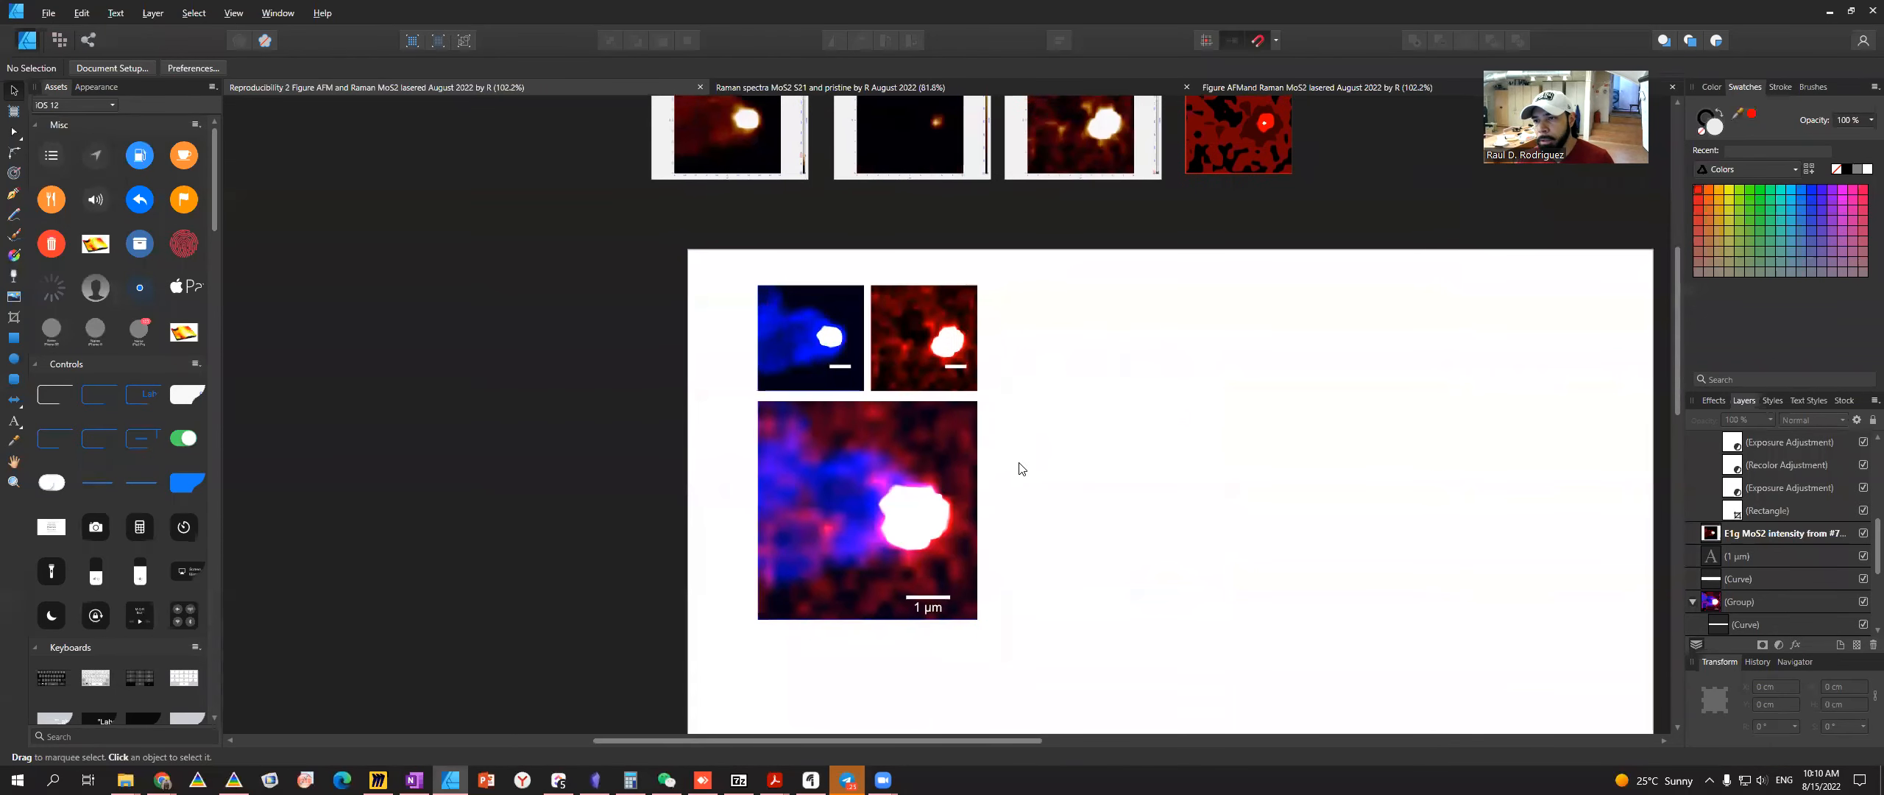
scroll(1122, 467, "up", 2)
left_click_drag(1052, 468, 1112, 414)
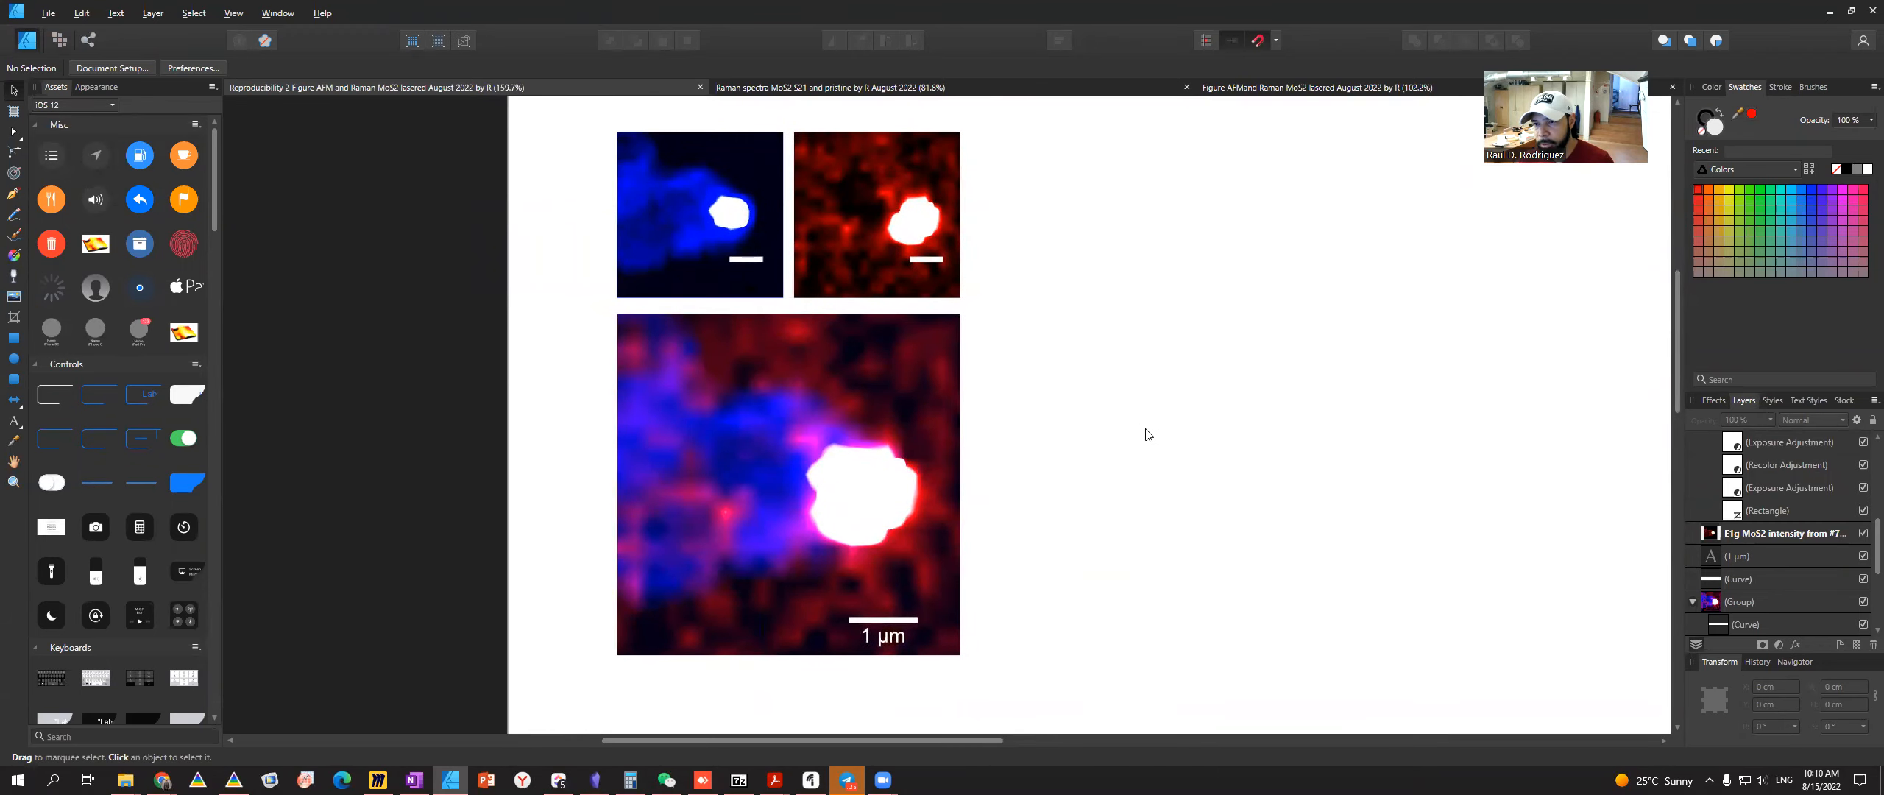
- Open the AFM and Raman MoS2 lasered figure document and examine the spot spectra in panel (f) beside the overlay map in (g)
left_click(1347, 87)
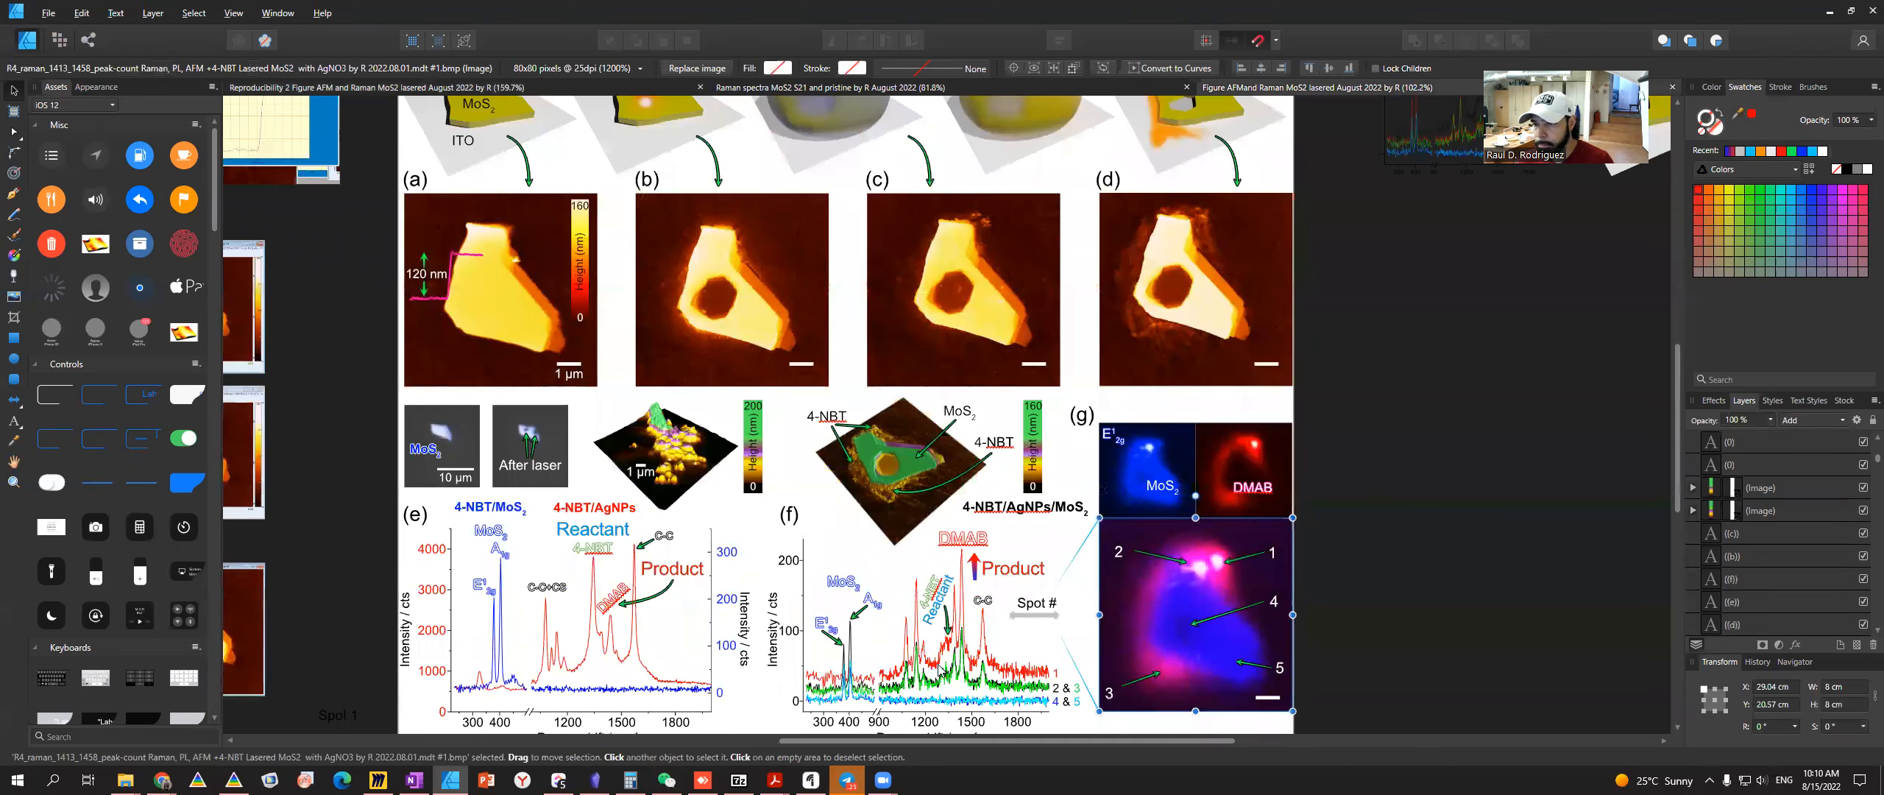
scroll(940, 669, "down", 2)
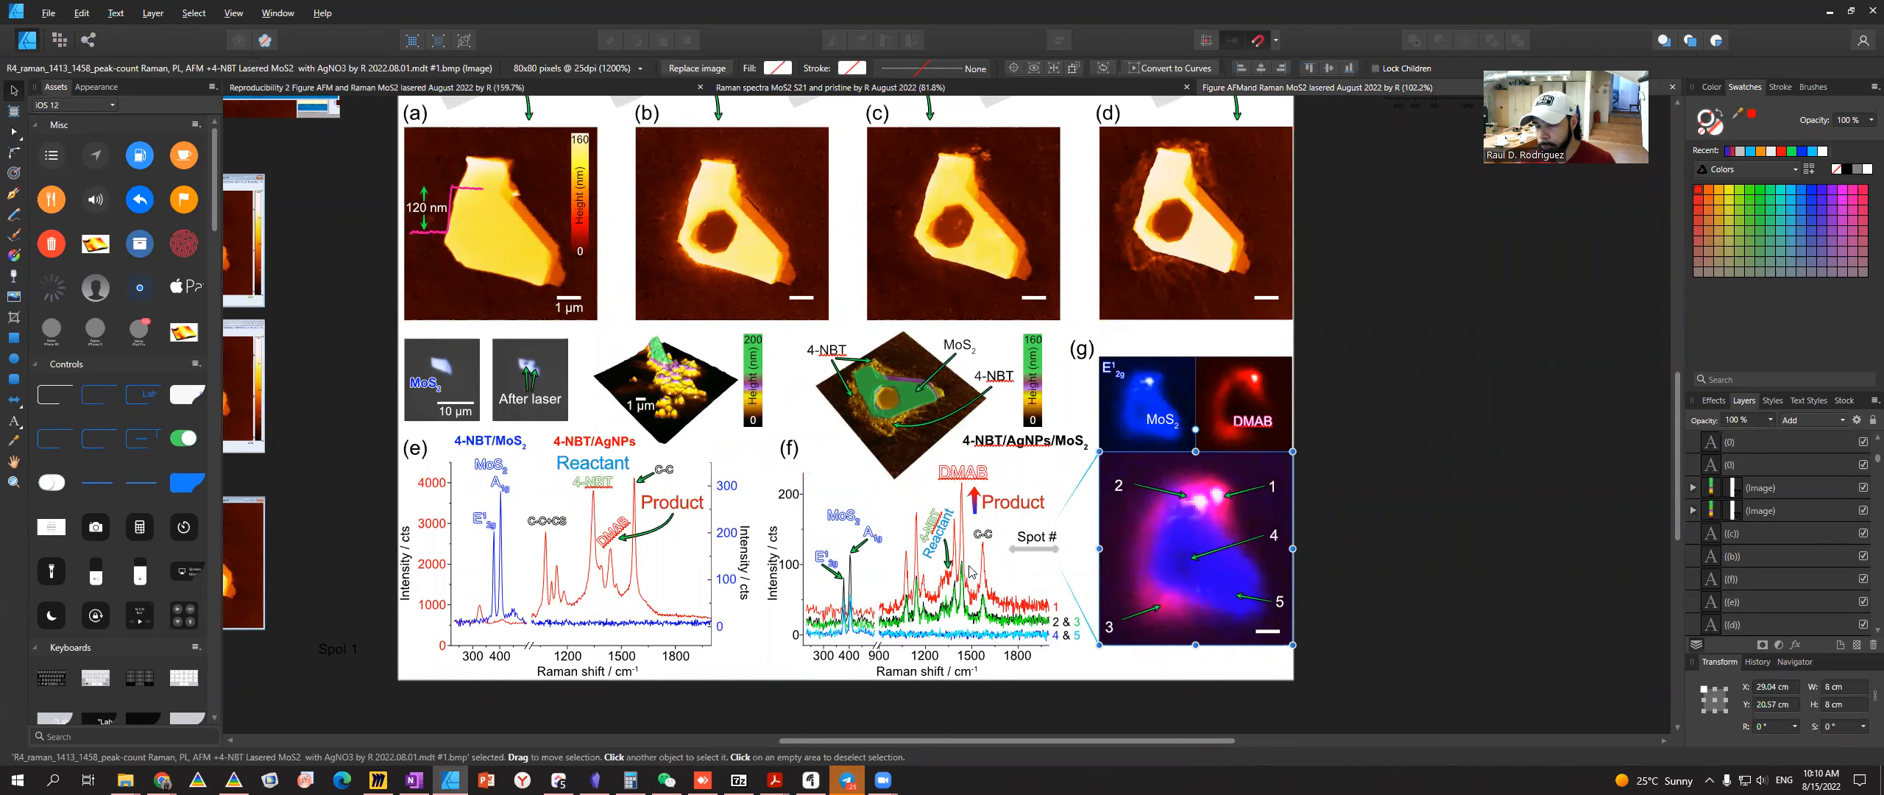
scroll(971, 570, "down", 1)
scroll(893, 607, "up", 3)
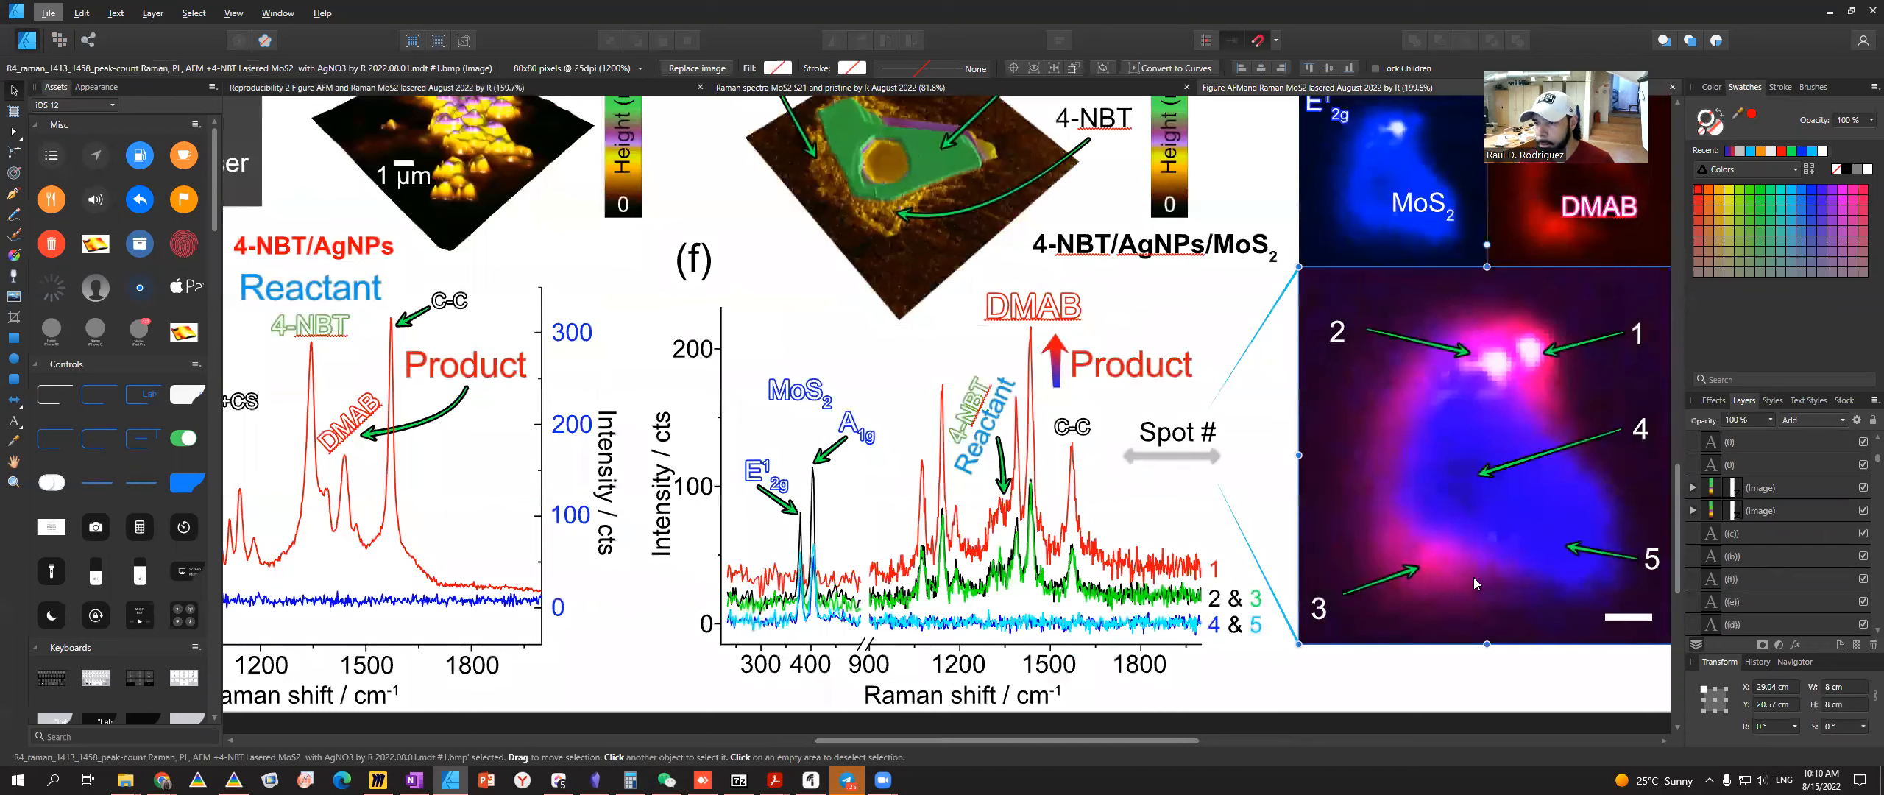
- Try a thicker stroke on the cyan spectrum curve of spots 4 & 5 in panel (f), and undo the width change
left_click(1051, 622)
double_click(1025, 624)
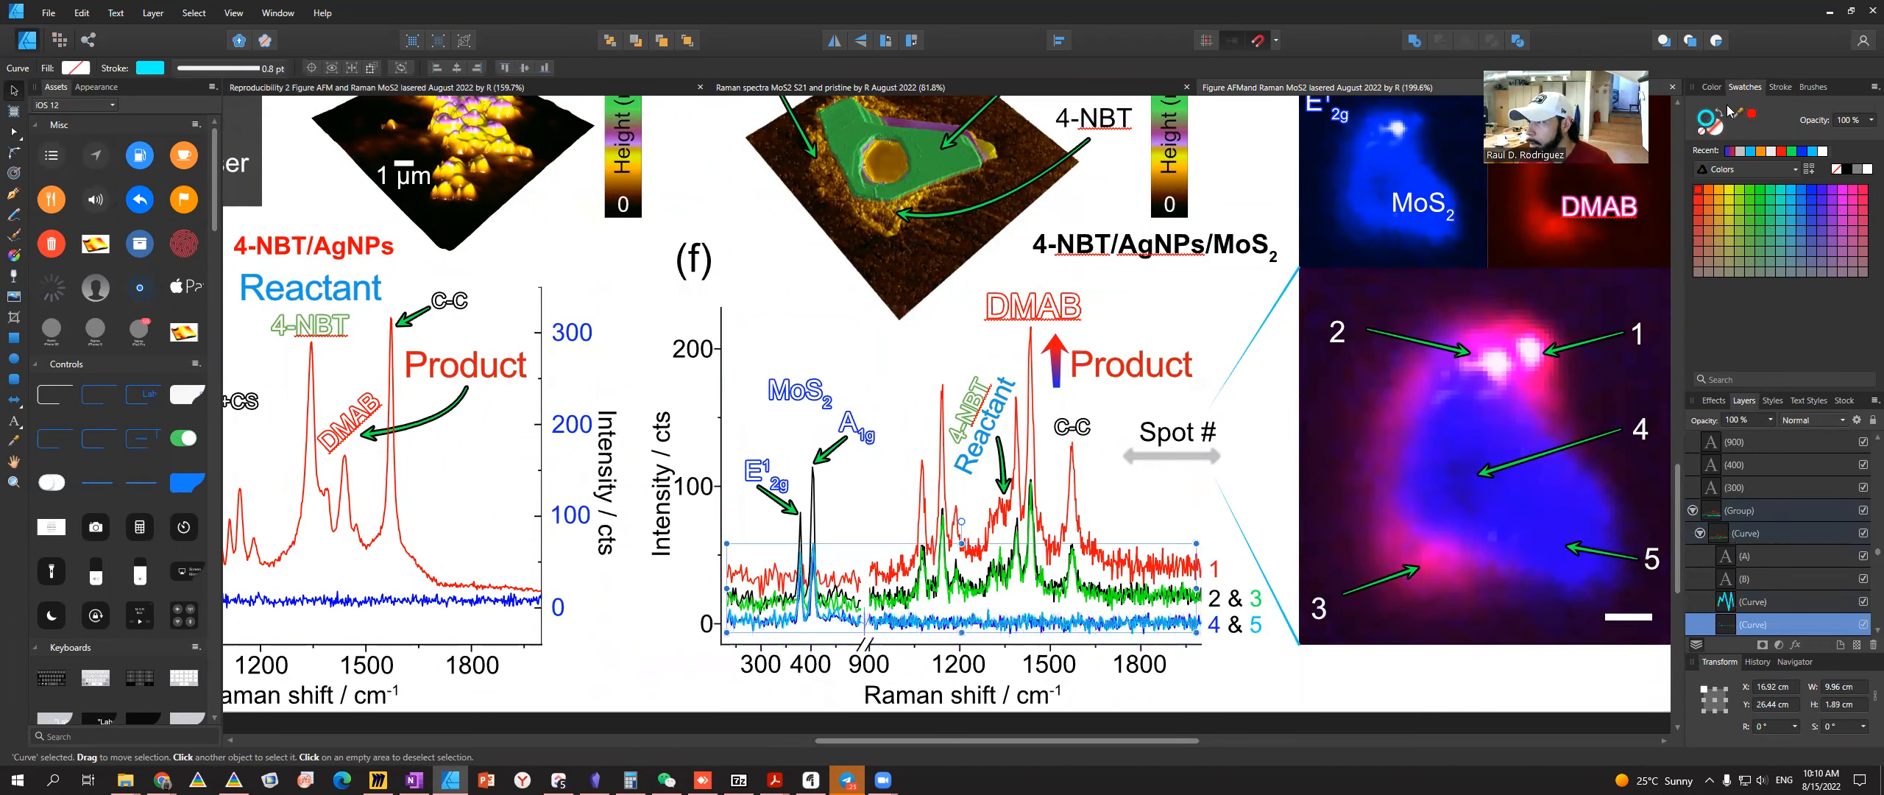
left_click(1780, 87)
mouse_move(1746, 133)
left_mouse_down()
mouse_move(1815, 133)
mouse_move(1741, 133)
mouse_move(1785, 134)
left_mouse_up()
key("ctrl+z")
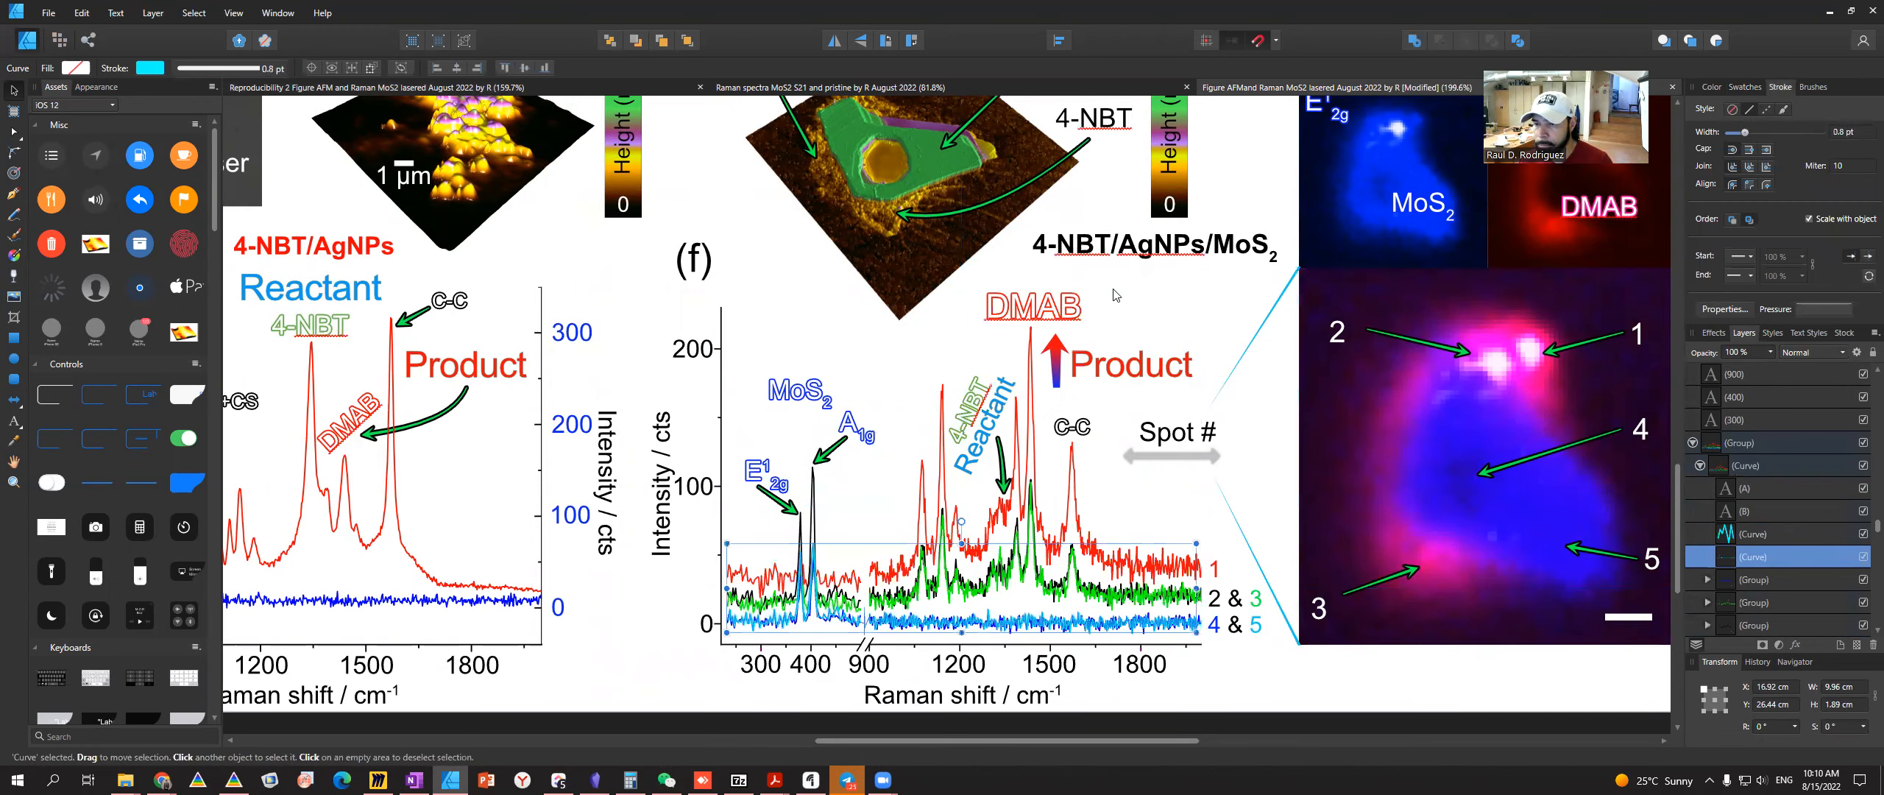